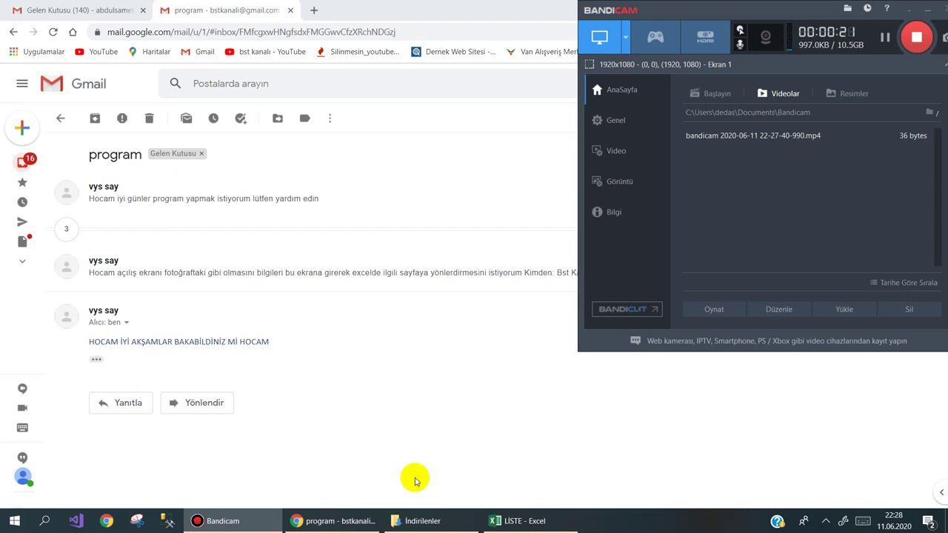
# Switch from the Gmail thread to the LİSTE workbook in Excel via the taskbar
pyautogui.click(522, 522)
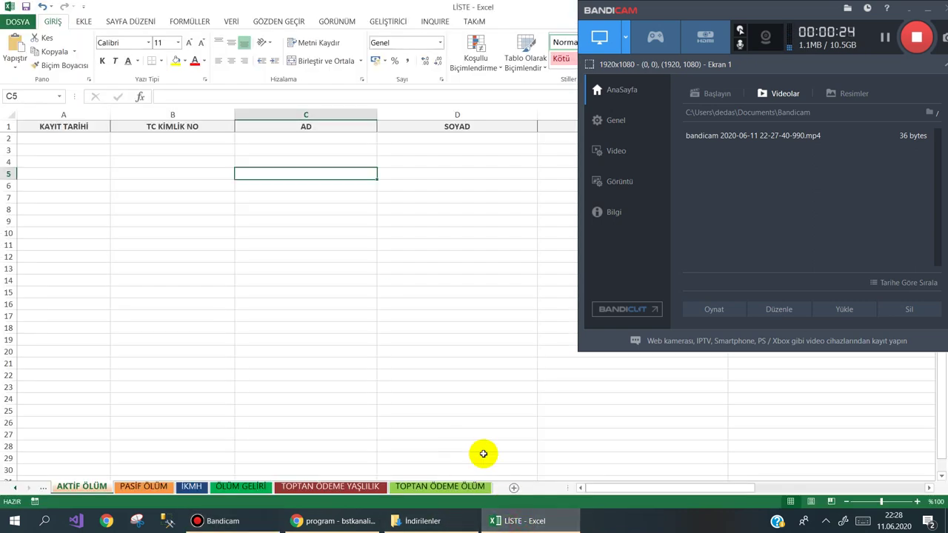
# Minimize Bandicam and browse the workbook's sheets, from PASİF ÖLÜM to TOPTAN ÖDEME ÖLÜM
pyautogui.click(925, 13)
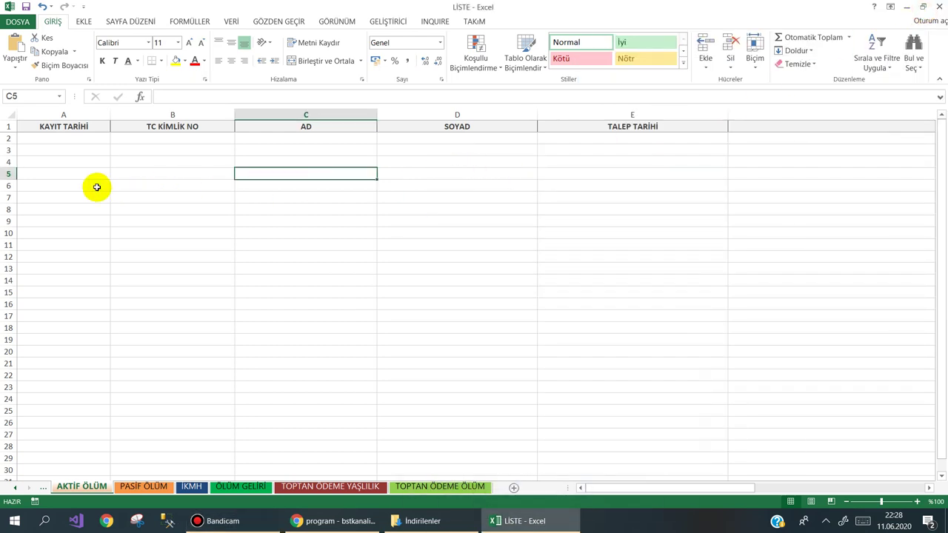
pyautogui.click(133, 486)
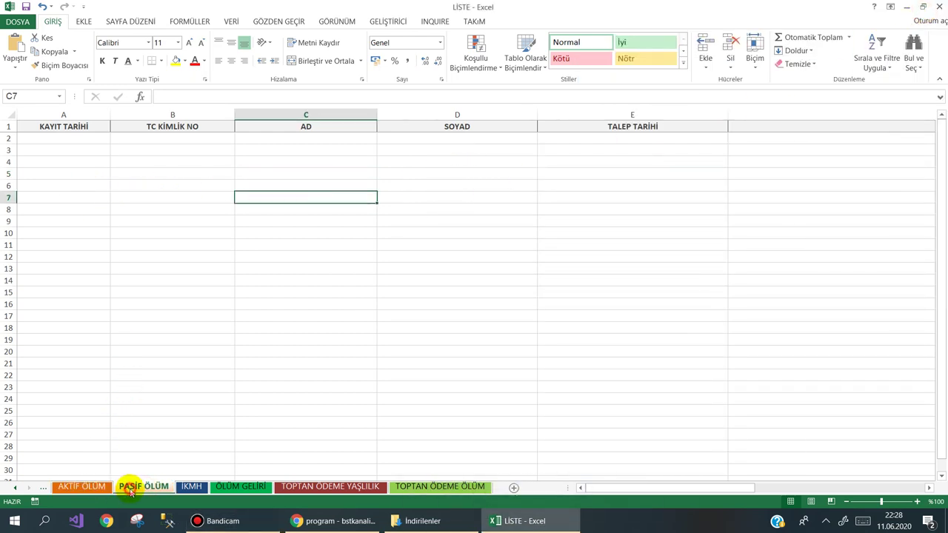
pyautogui.click(191, 486)
pyautogui.click(244, 486)
pyautogui.click(328, 489)
pyautogui.click(426, 487)
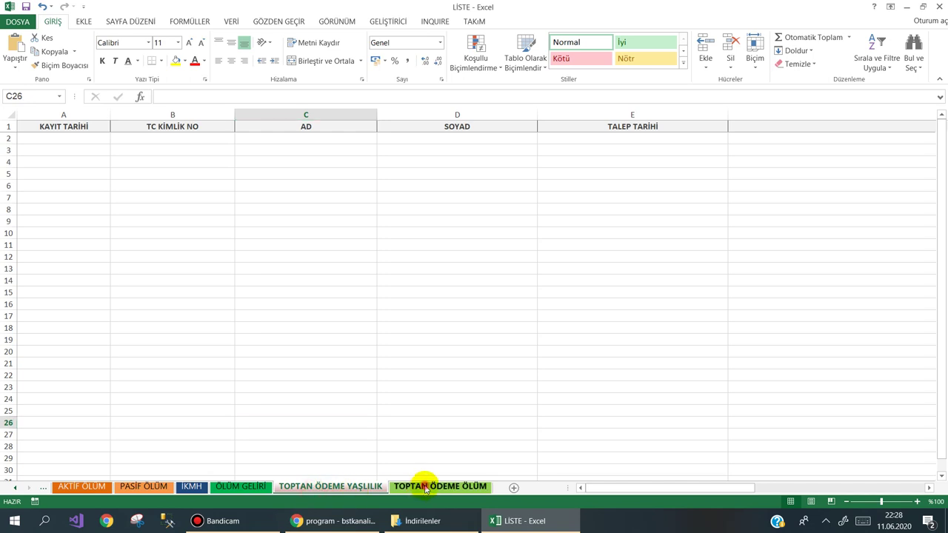
pyautogui.click(15, 488)
pyautogui.click(15, 487)
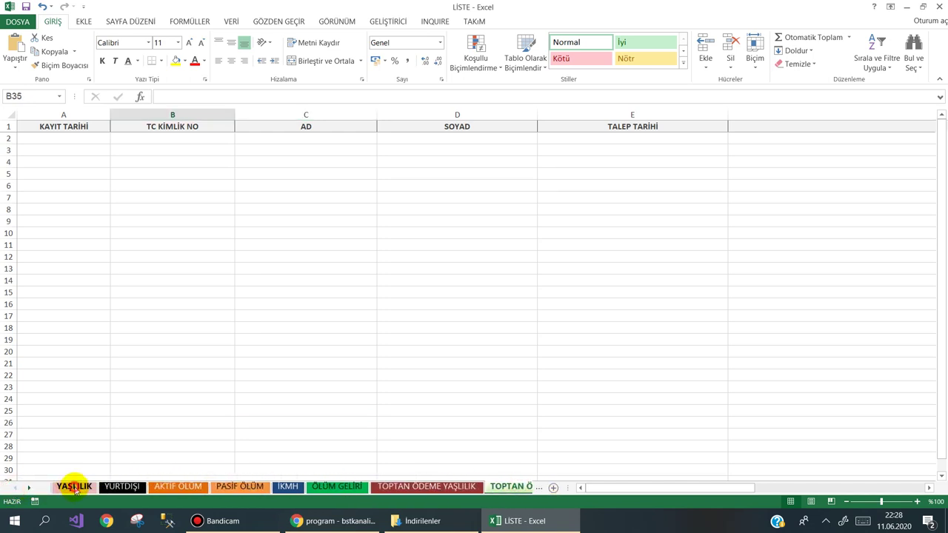
pyautogui.click(75, 486)
pyautogui.click(137, 486)
pyautogui.click(178, 487)
pyautogui.click(239, 487)
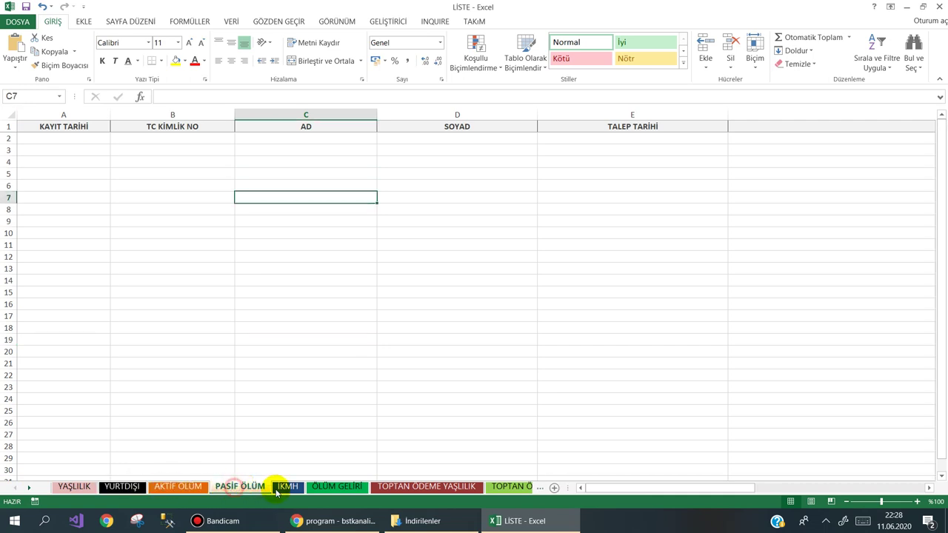
pyautogui.click(288, 487)
pyautogui.click(335, 487)
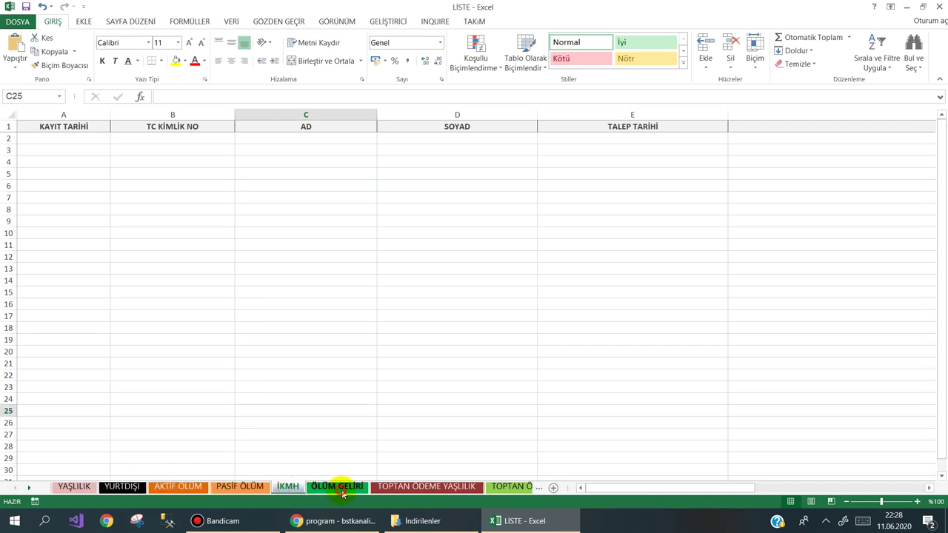
pyautogui.click(411, 487)
pyautogui.click(511, 487)
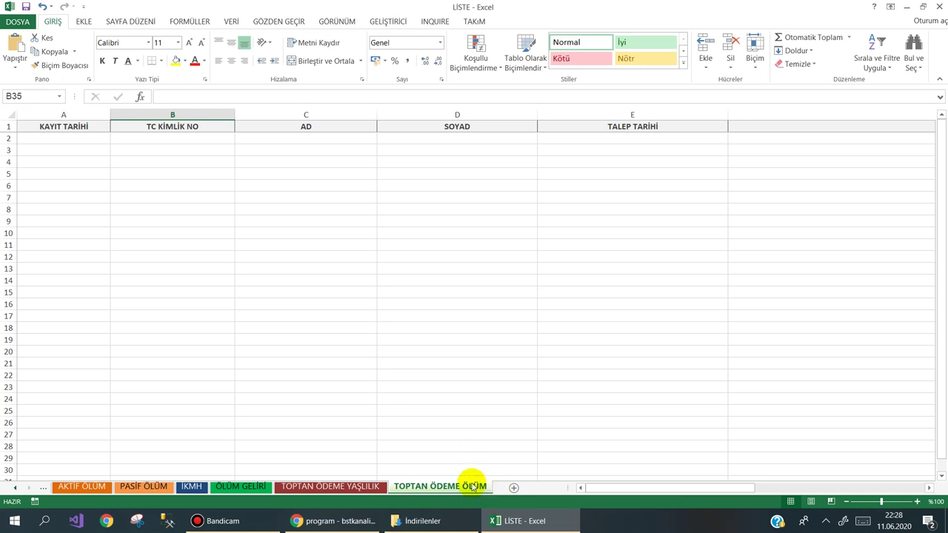
# Open the YAŞLILIK sheet and delete the test entries in B8:D20
pyautogui.click(15, 487)
pyautogui.click(15, 487)
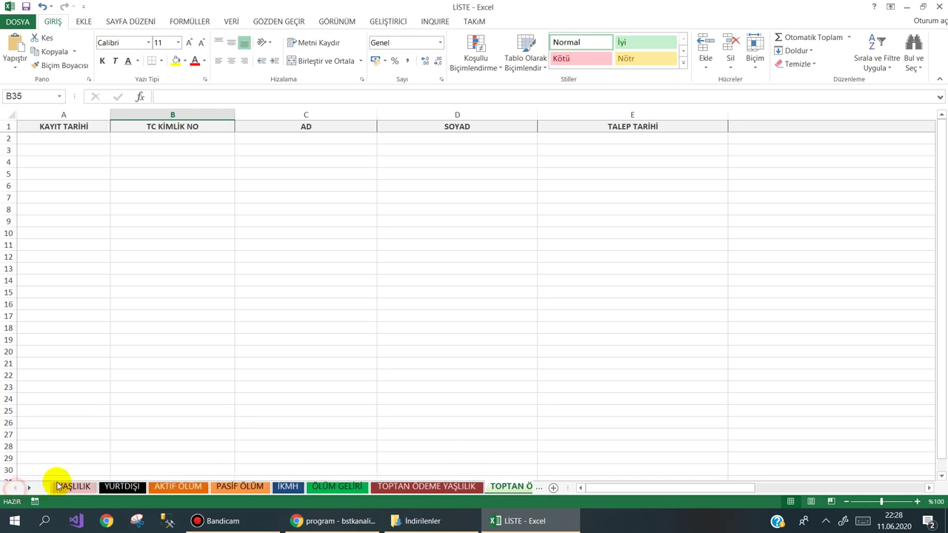
pyautogui.click(74, 487)
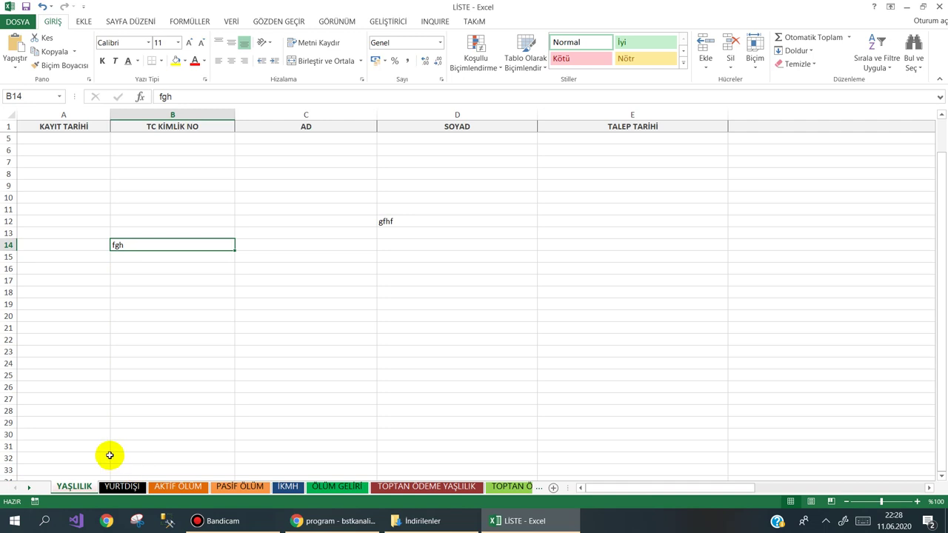
pyautogui.moveTo(126, 172); pyautogui.dragTo(413, 314)
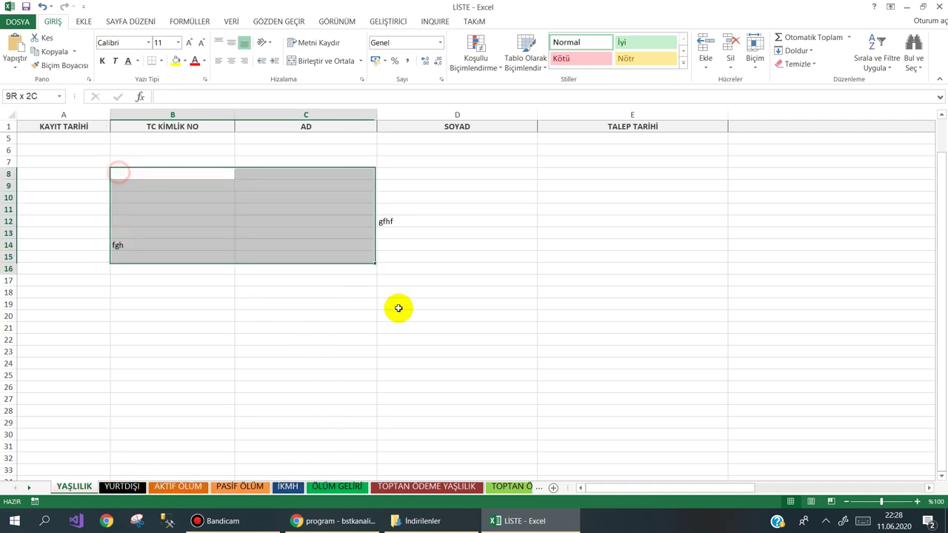
pyautogui.press('Delete')
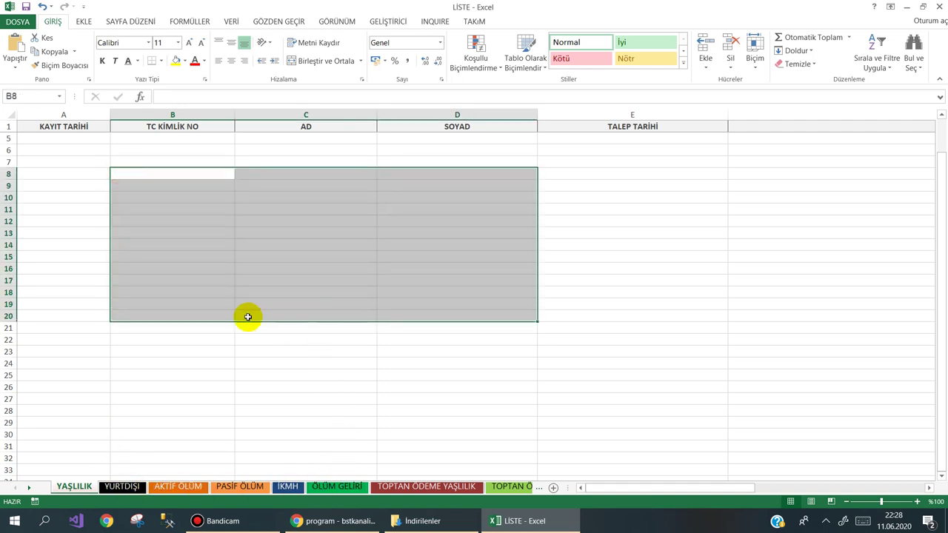
pyautogui.moveTo(138, 234); pyautogui.dragTo(99, 192)
pyautogui.click(79, 199)
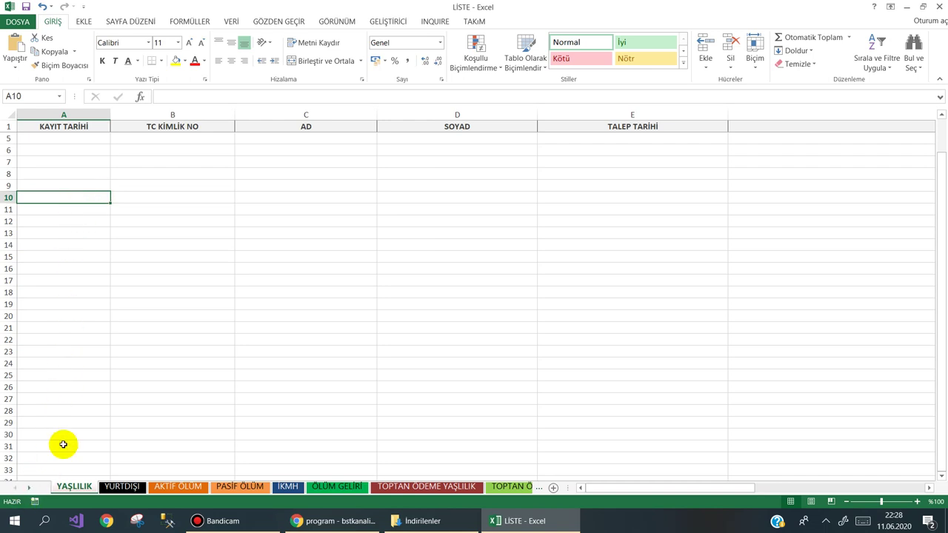
# Insert a new sheet, move it to the first position and rename it AnaSayfa
pyautogui.click(553, 489)
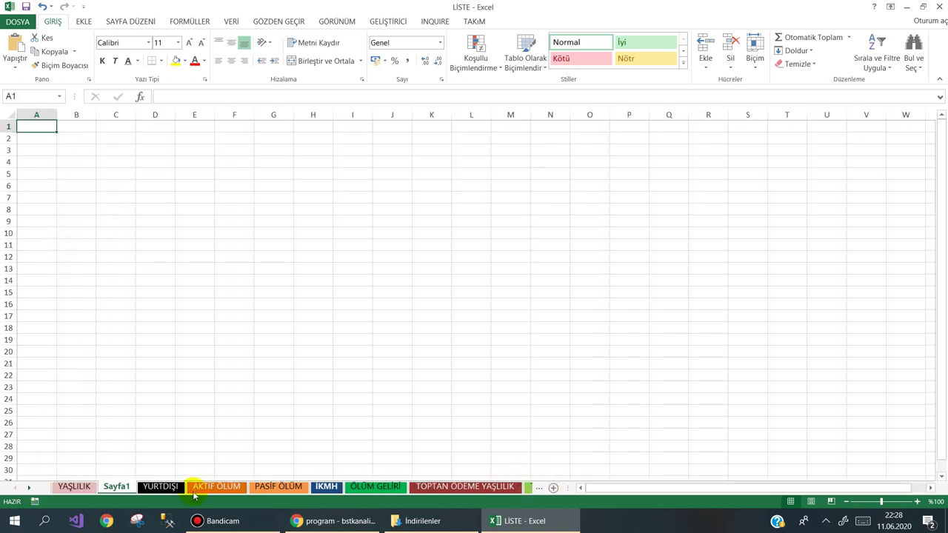
pyautogui.moveTo(129, 490); pyautogui.dragTo(34, 487)
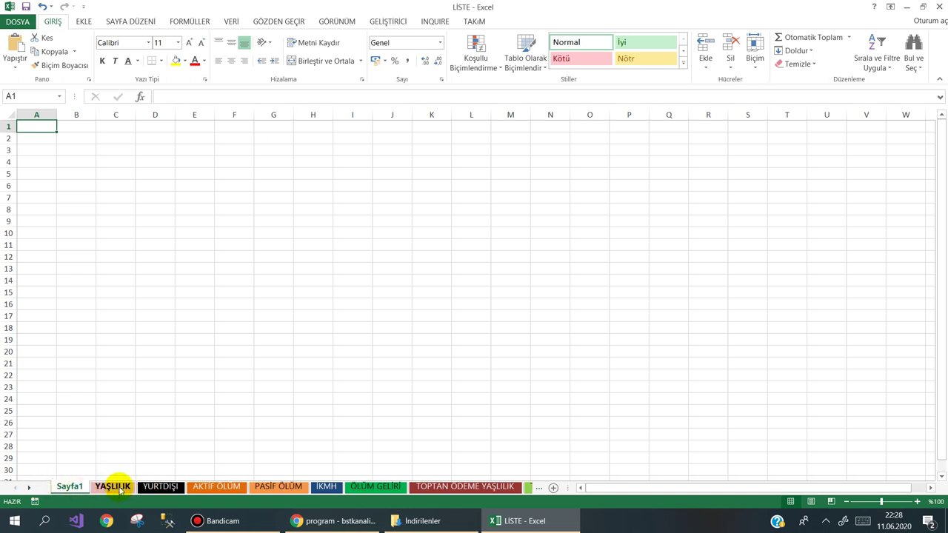
pyautogui.doubleClick(77, 486)
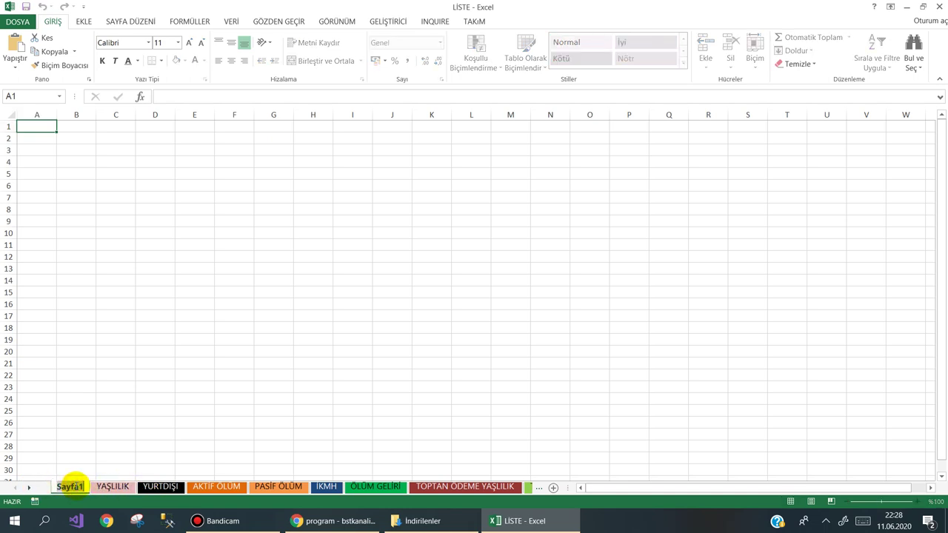
pyautogui.write('Ana')
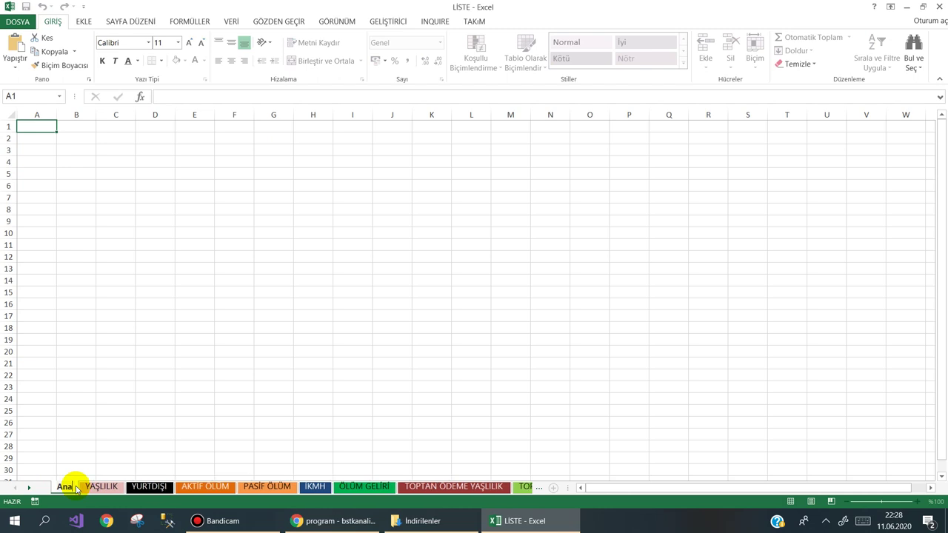
pyautogui.write(' ayfa')
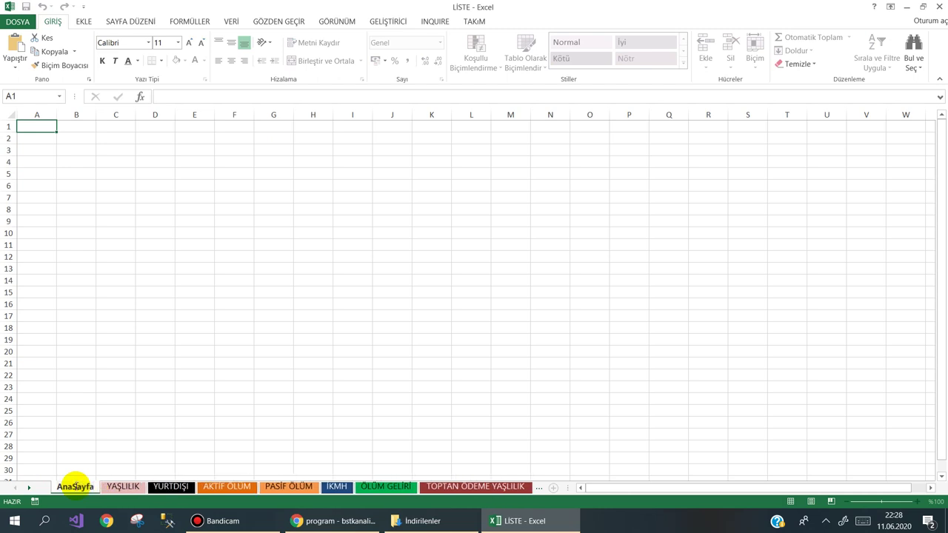
pyautogui.click(144, 257)
# Select the whole AnaSayfa sheet and give all cells a blue fill
pyautogui.click(9, 113)
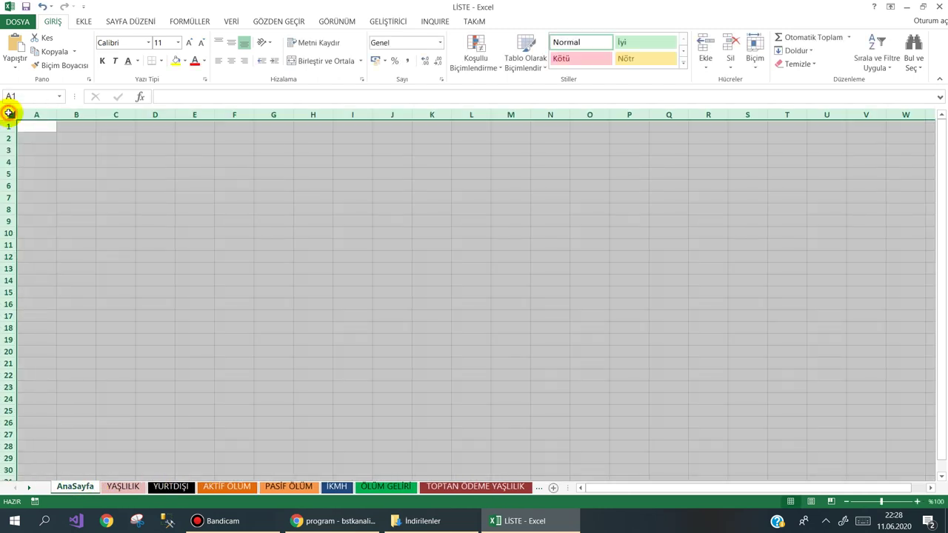
pyautogui.click(186, 62)
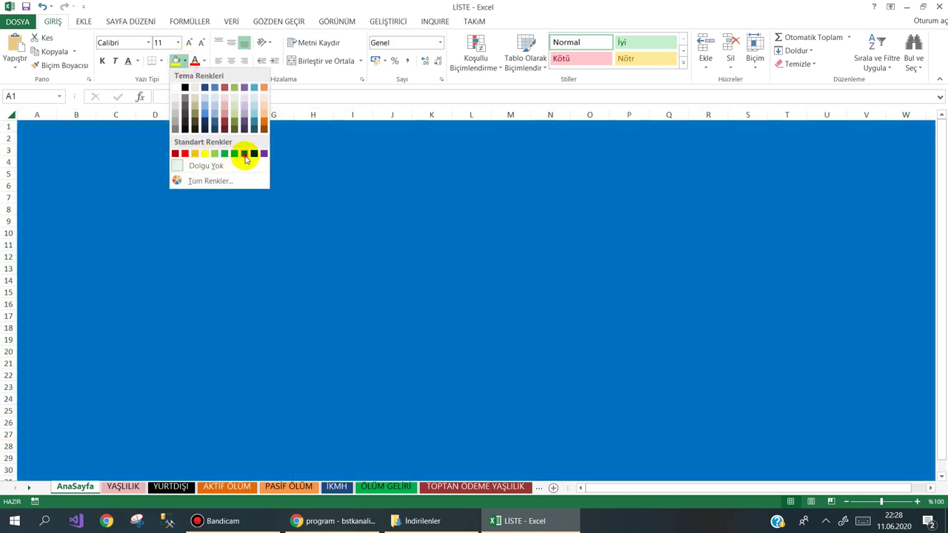
pyautogui.click(245, 152)
pyautogui.click(122, 182)
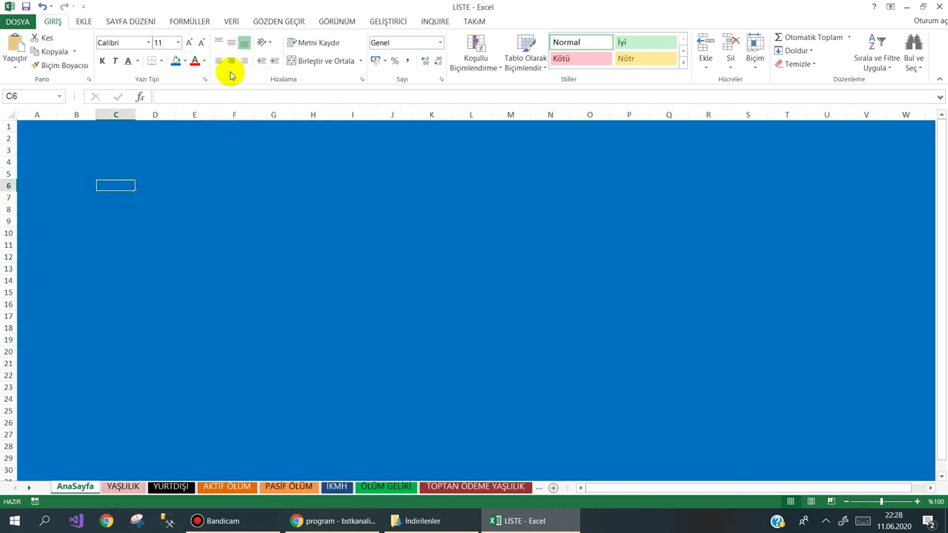
# Draw an ActiveX command button near column C using the Developer tab's Insert controls
pyautogui.click(388, 22)
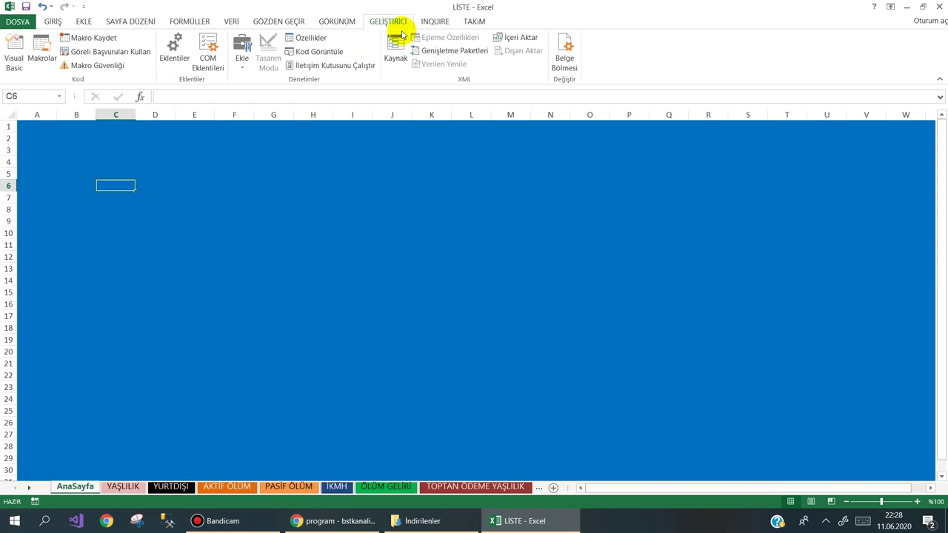
pyautogui.click(243, 72)
pyautogui.click(236, 131)
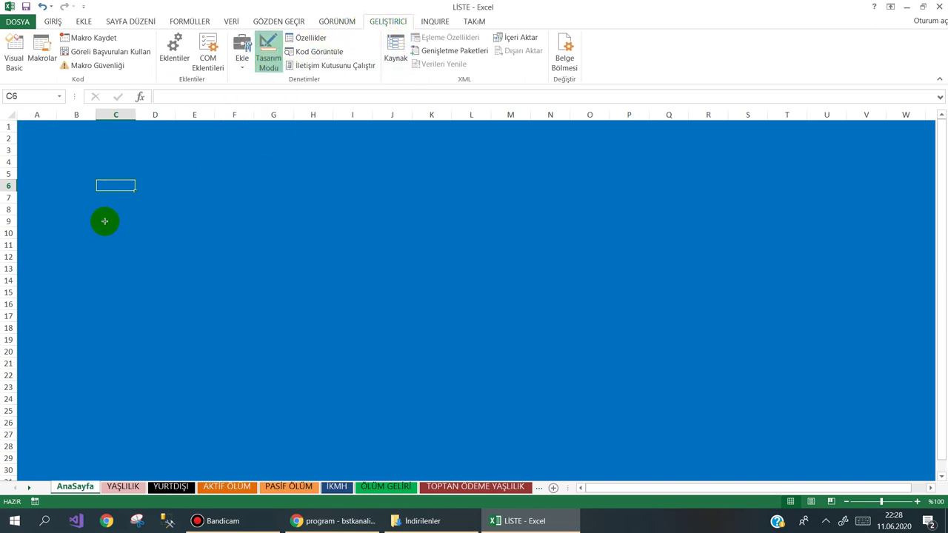
pyautogui.moveTo(117, 222); pyautogui.dragTo(244, 265)
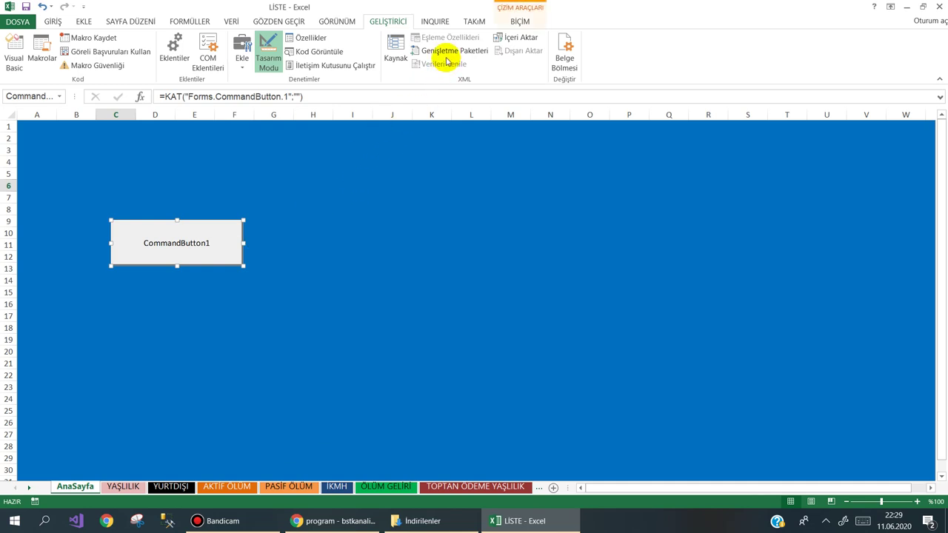
# Set the button's Caption to 'Kayit Formu' in its Properties window
pyautogui.click(311, 37)
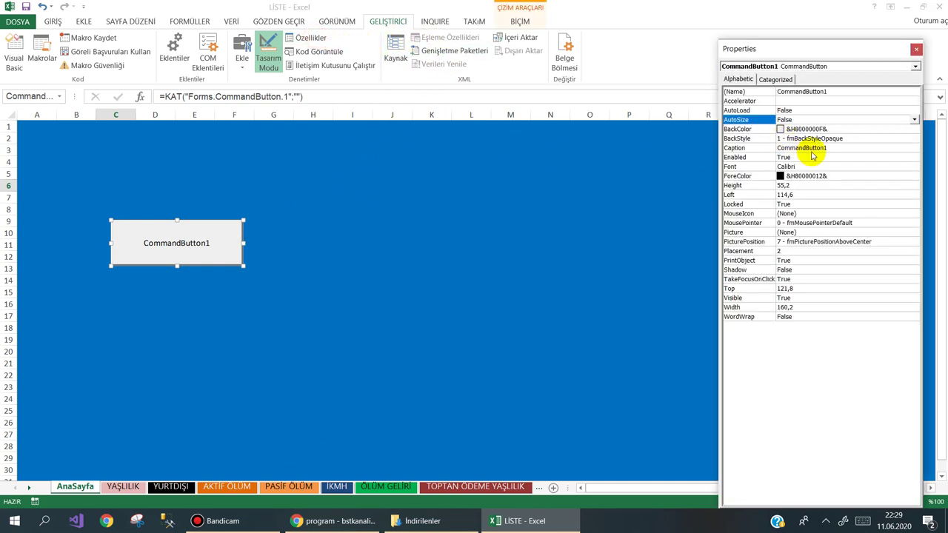
pyautogui.click(815, 148)
pyautogui.click(833, 148)
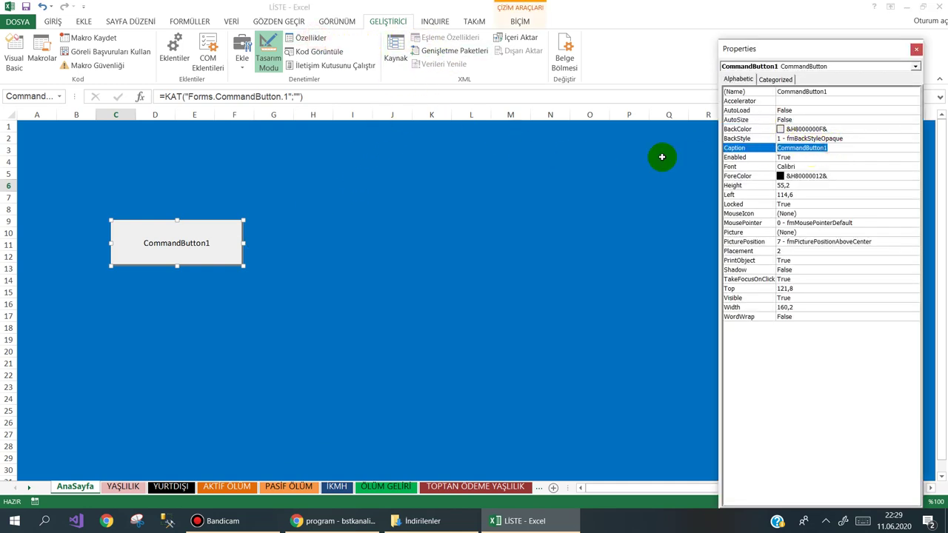
pyautogui.write('Kayit Formu')
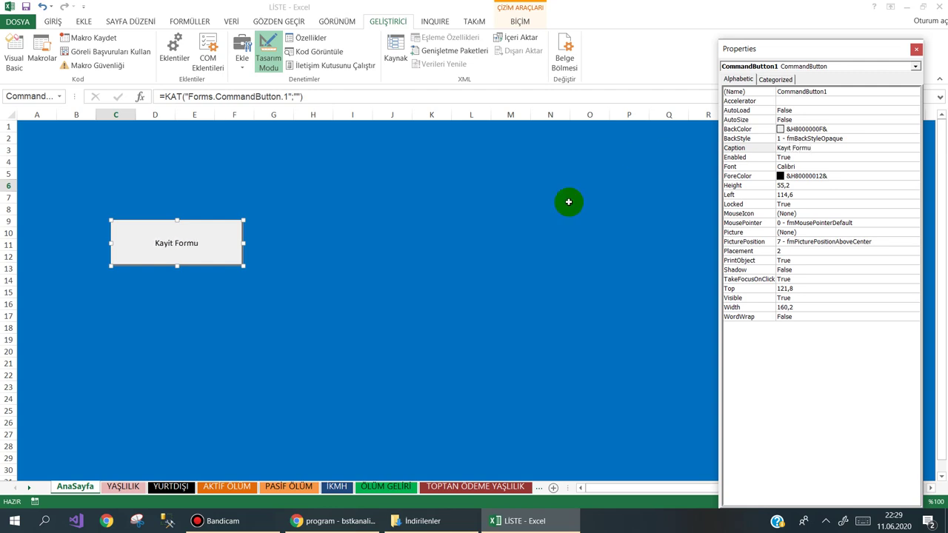
pyautogui.click(279, 192)
pyautogui.click(126, 170)
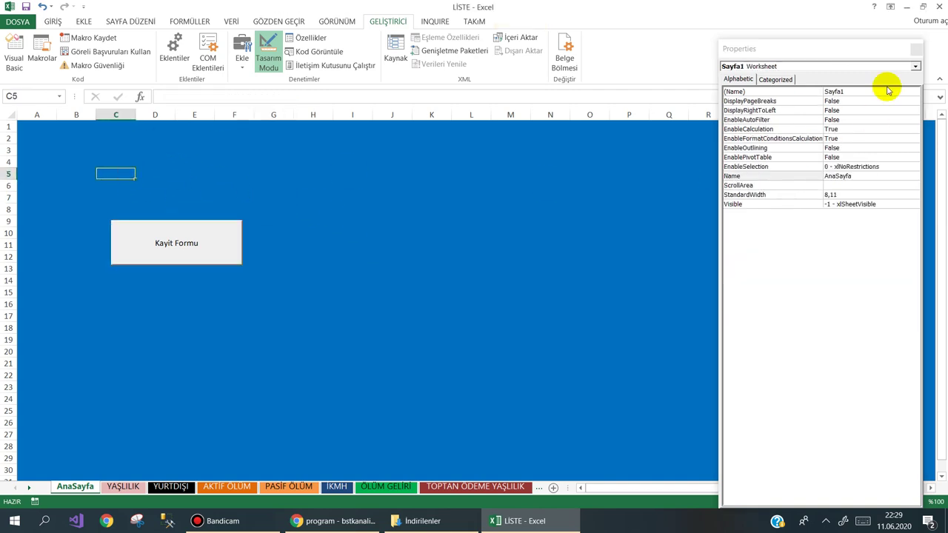
pyautogui.click(916, 49)
# Insert a white WordArt title reading 'SGK' and place it above the Kayit Formu button
pyautogui.click(95, 21)
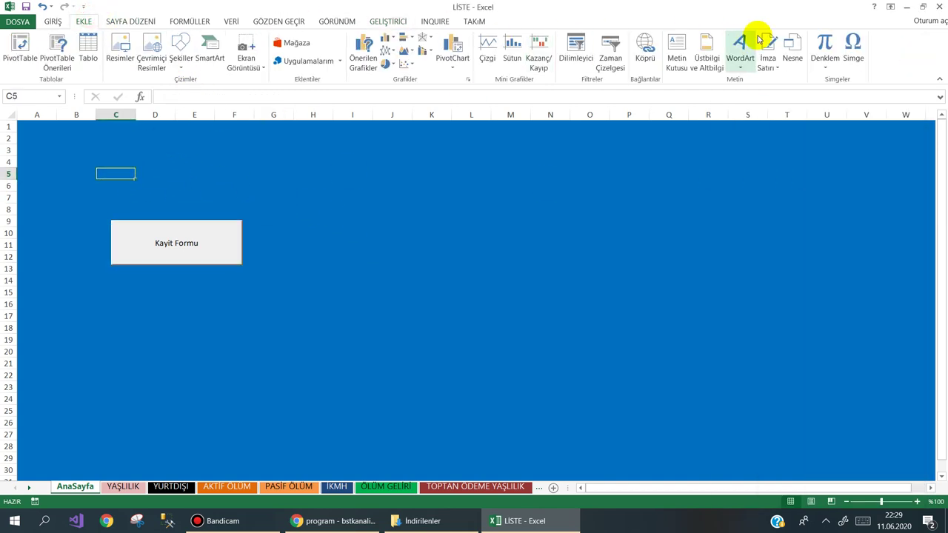
pyautogui.click(740, 46)
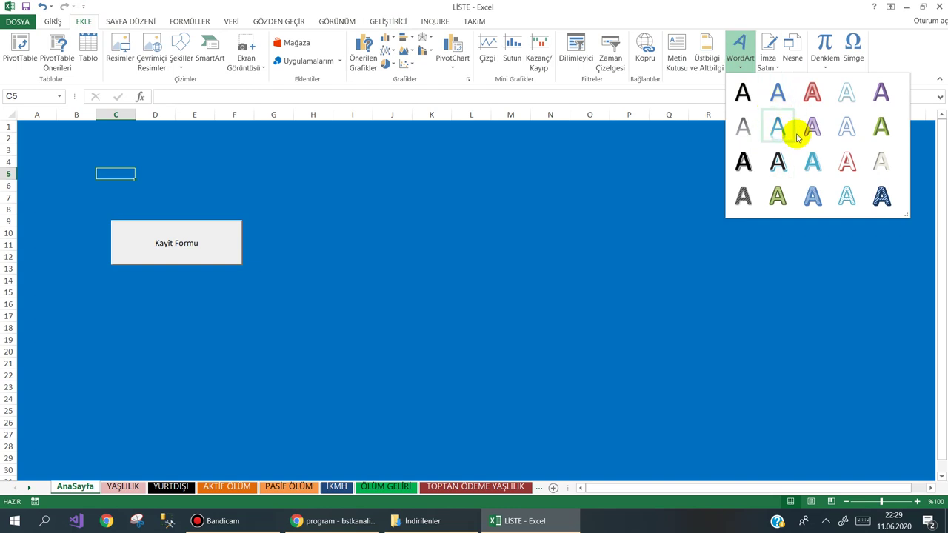
pyautogui.click(844, 129)
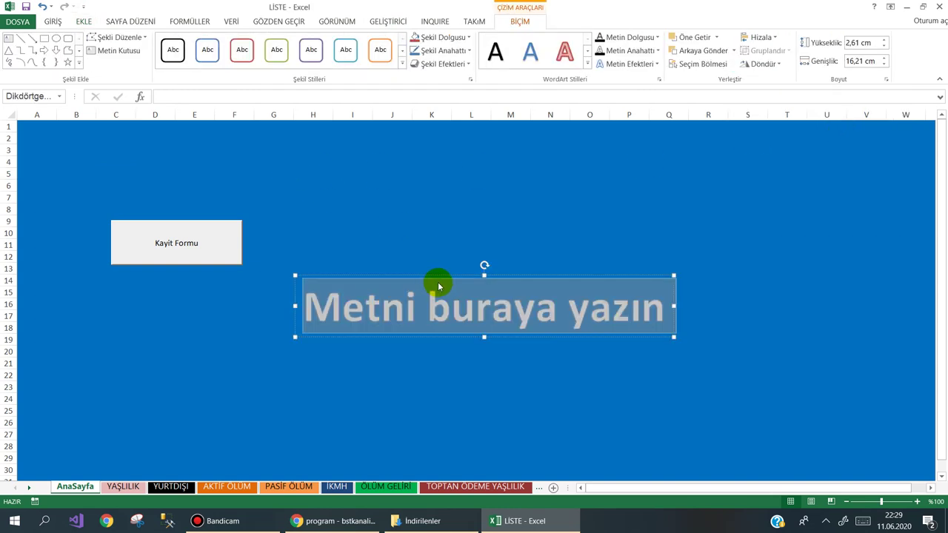
pyautogui.write('Dİ')
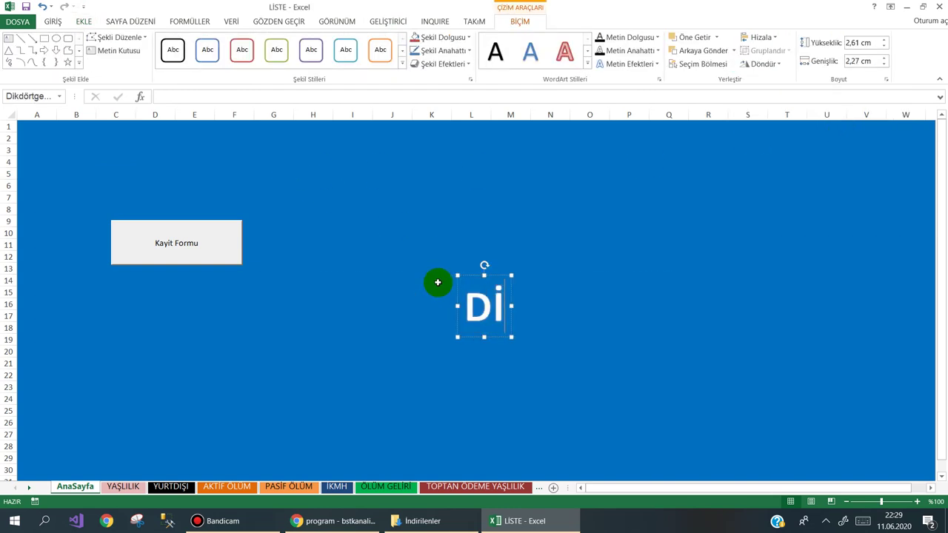
pyautogui.write('LEKÇ')
pyautogui.press('BackSpace')
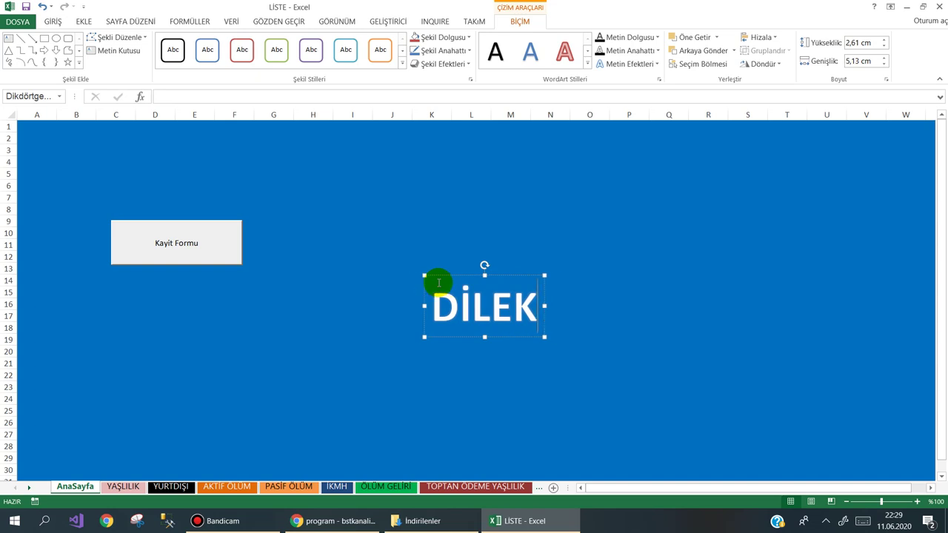
pyautogui.press('BackSpace')
pyautogui.press('BackSpace')
pyautogui.press('BackSpace')
pyautogui.press('BackSpace')
pyautogui.press('BackSpace')
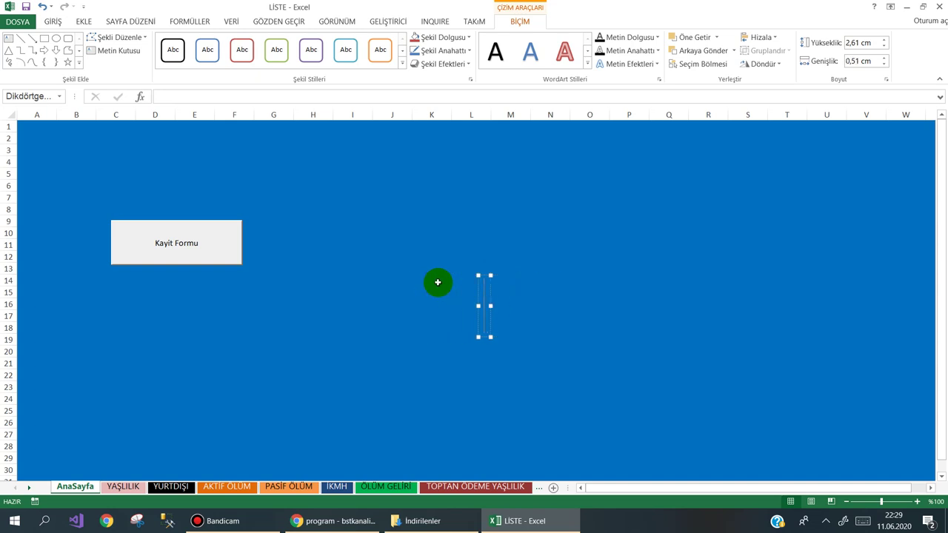
pyautogui.write('SGK')
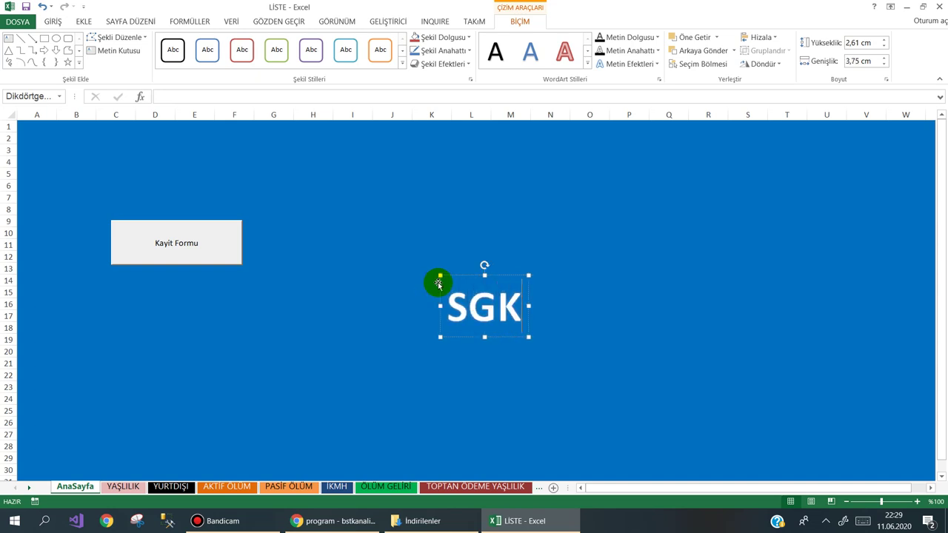
pyautogui.moveTo(460, 278)
pyautogui.mouseDown()
pyautogui.moveTo(137, 142)
pyautogui.moveTo(152, 142)
pyautogui.mouseUp()
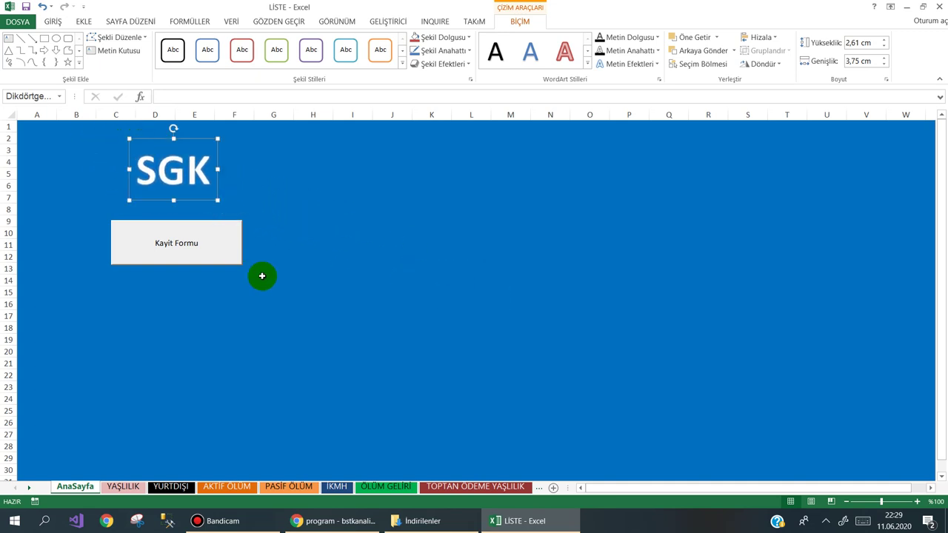
pyautogui.click(210, 333)
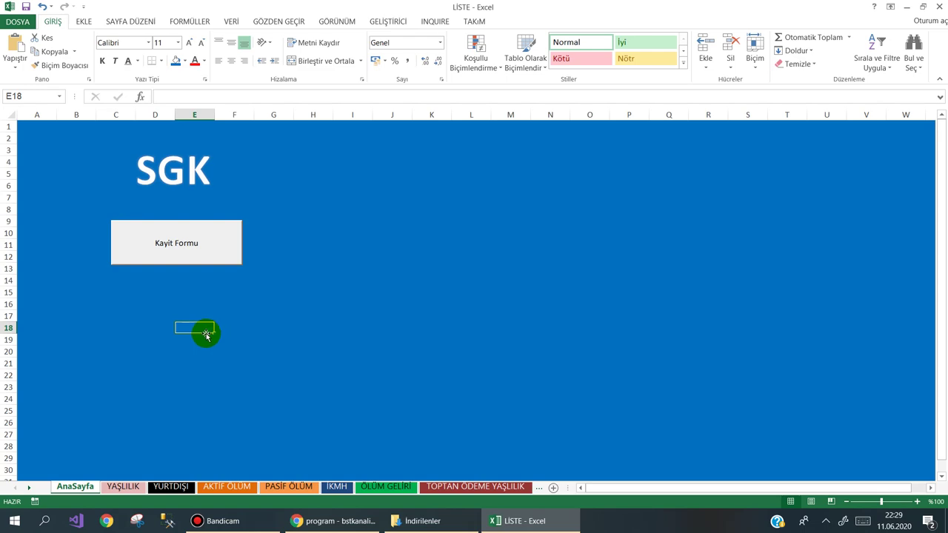
# Open the button's code in VBA, insert a new UserForm1 and enlarge it
pyautogui.doubleClick(208, 237)
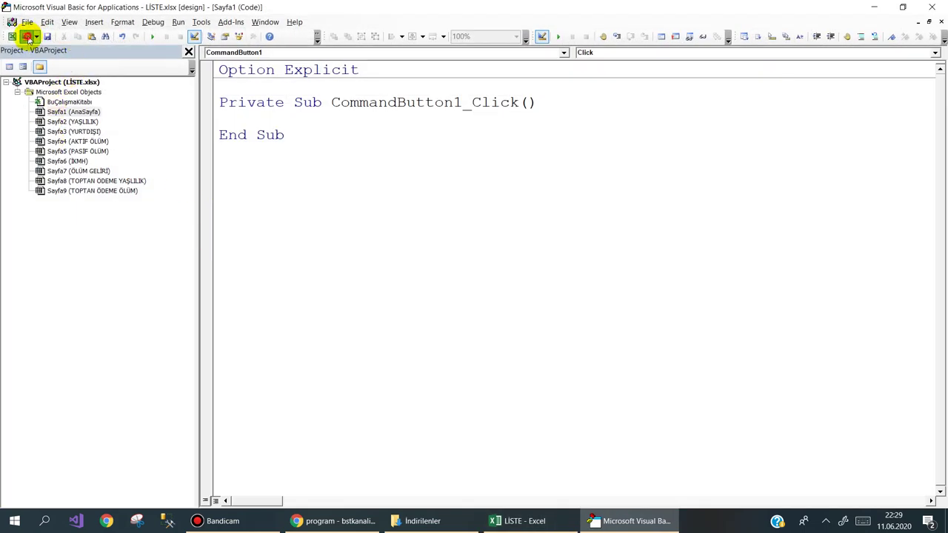
pyautogui.click(27, 37)
pyautogui.moveTo(117, 69); pyautogui.dragTo(736, 137)
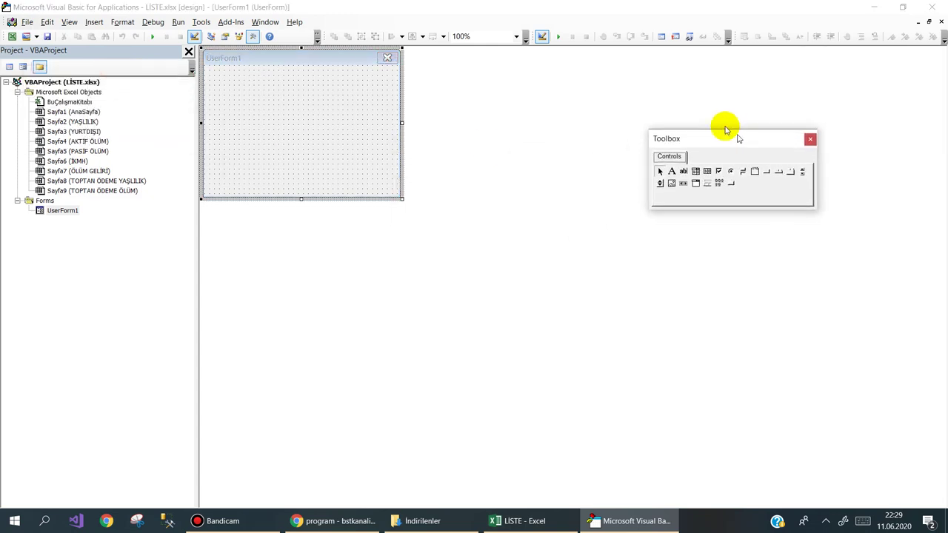
pyautogui.click(326, 128)
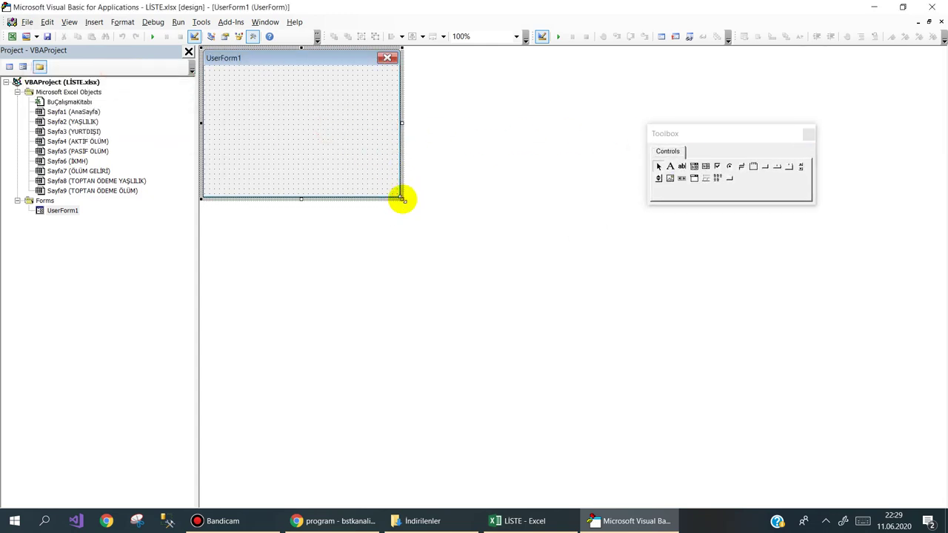
pyautogui.moveTo(400, 198); pyautogui.dragTo(672, 277)
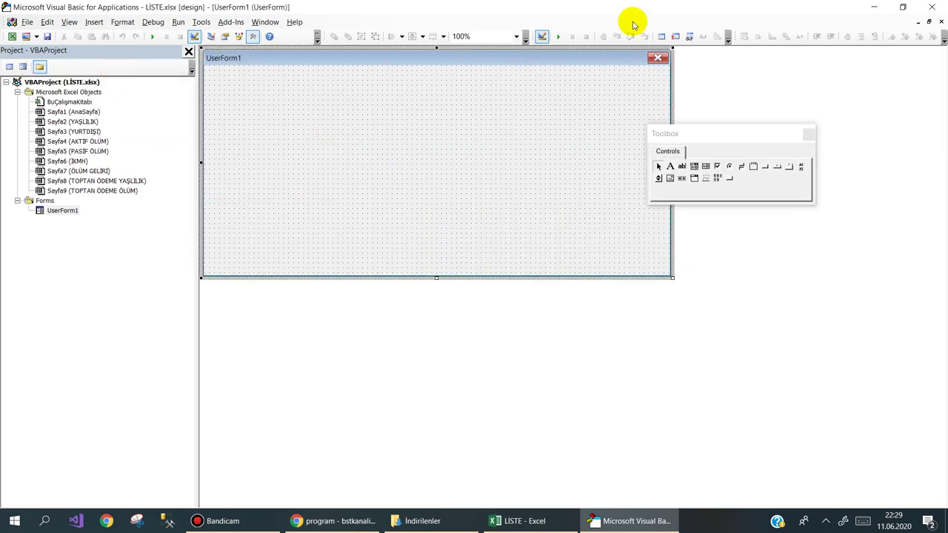
# Draw a frame covering most of UserForm1
pyautogui.click(903, 7)
pyautogui.click(54, 412)
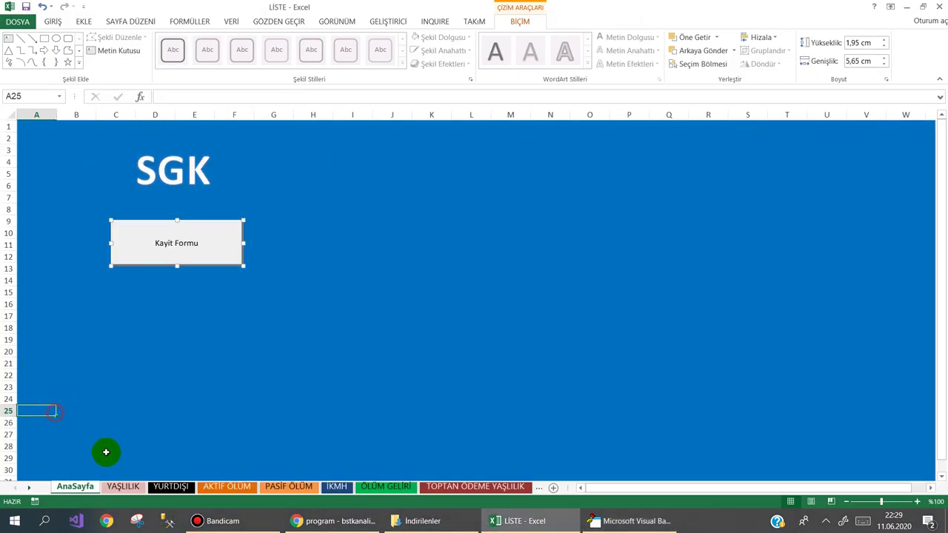
pyautogui.click(122, 487)
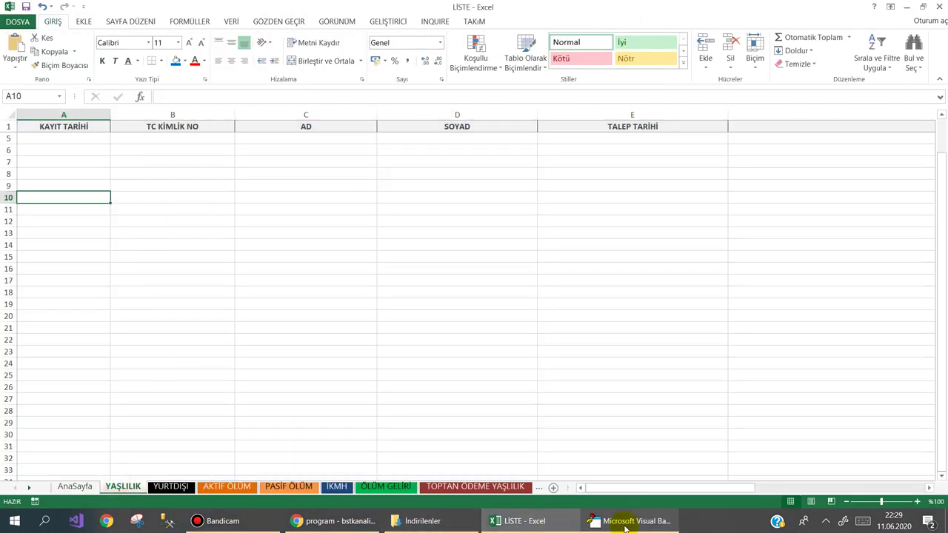
pyautogui.click(625, 524)
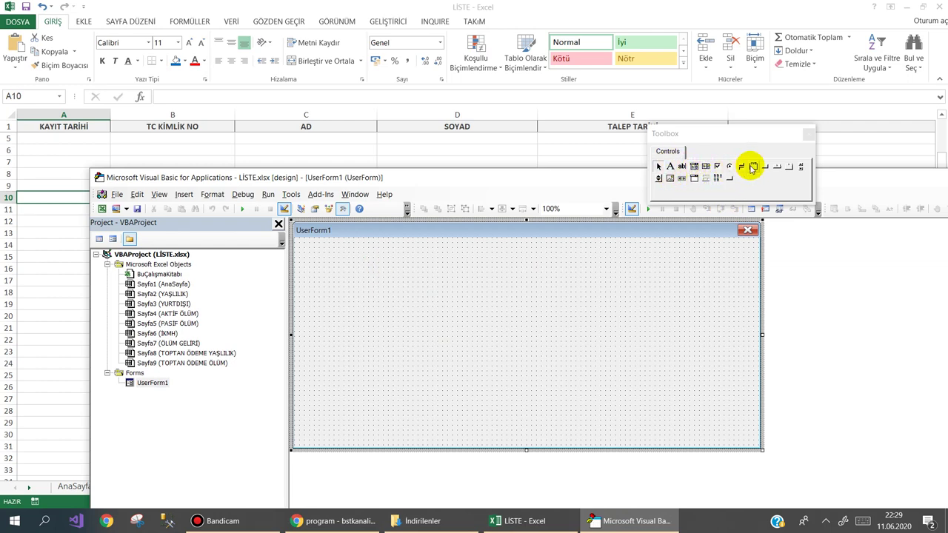
pyautogui.click(754, 166)
pyautogui.moveTo(306, 248); pyautogui.dragTo(745, 442)
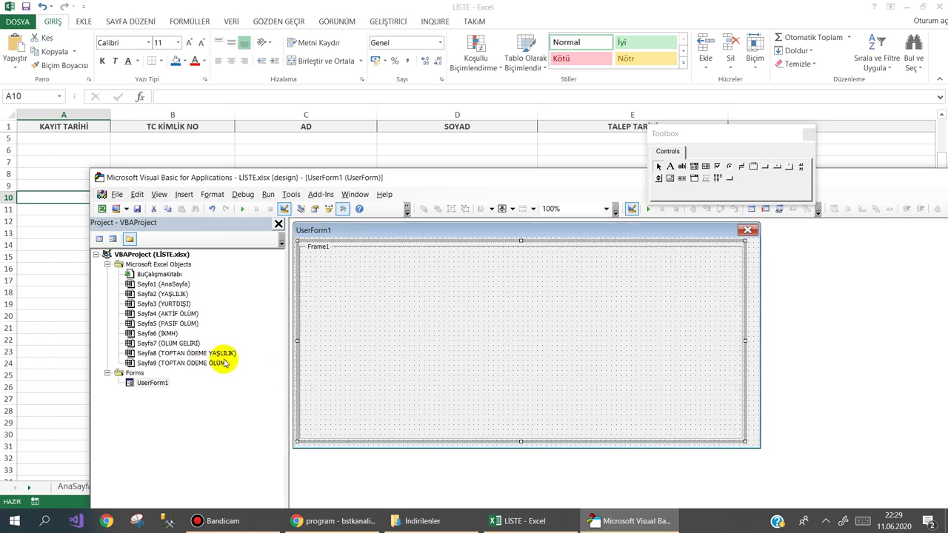
# Blank Frame1's caption and add a 'Kayıt Tarihi:' label at the form's top-left
pyautogui.click(314, 209)
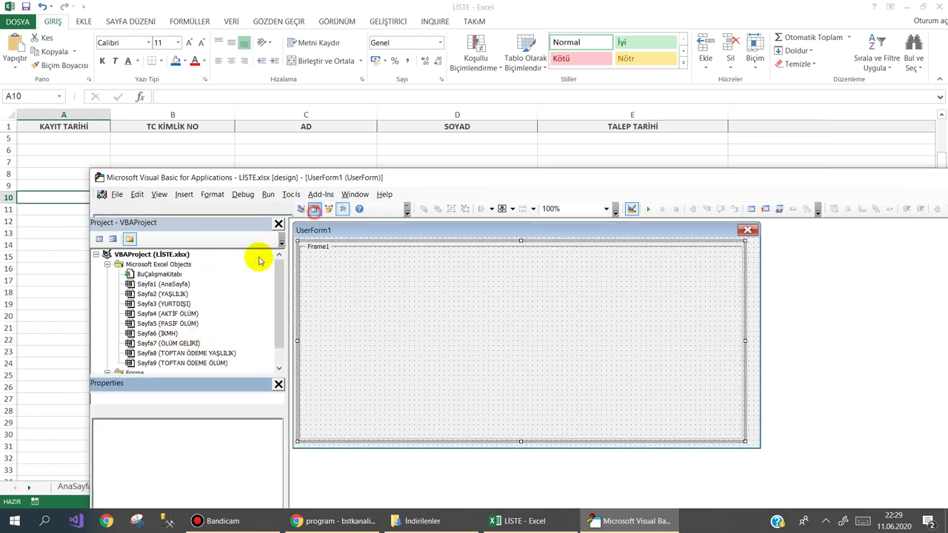
pyautogui.press('BackSpace')
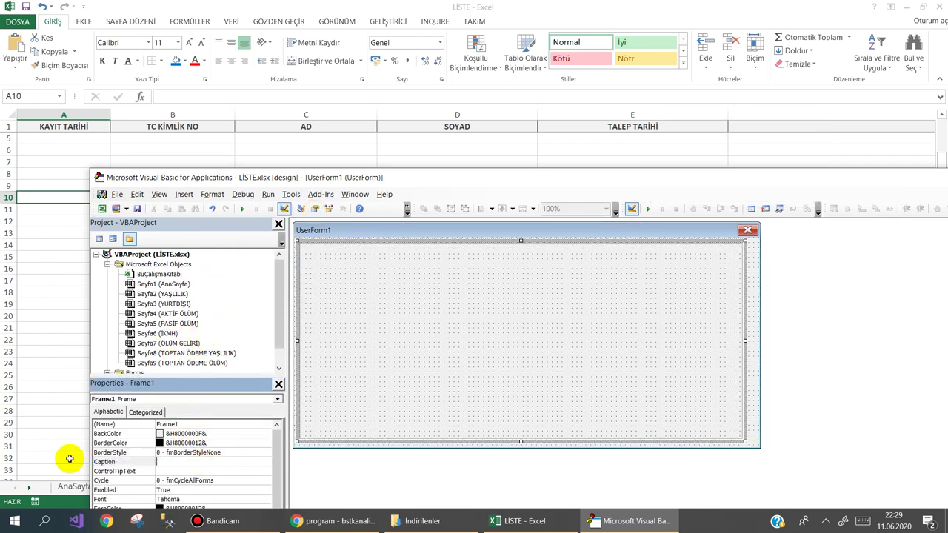
pyautogui.click(453, 230)
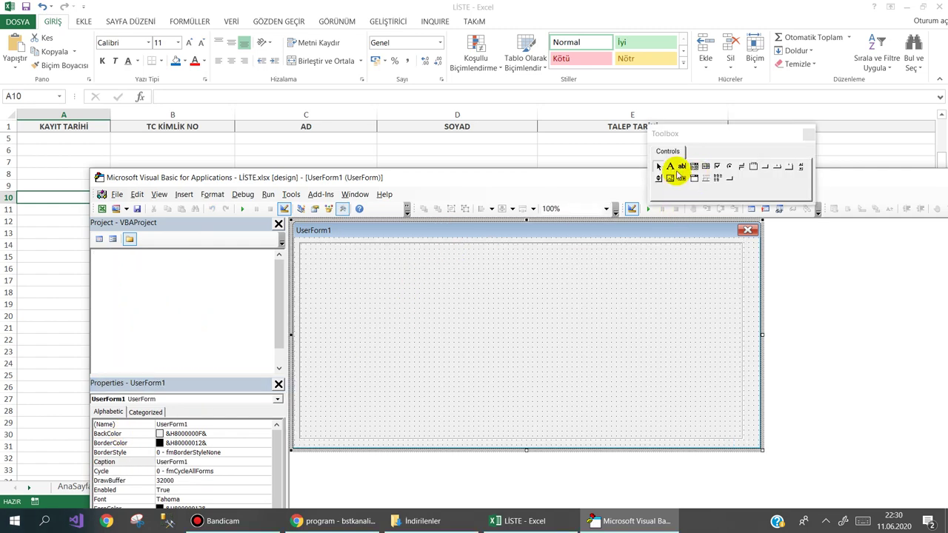
pyautogui.click(670, 166)
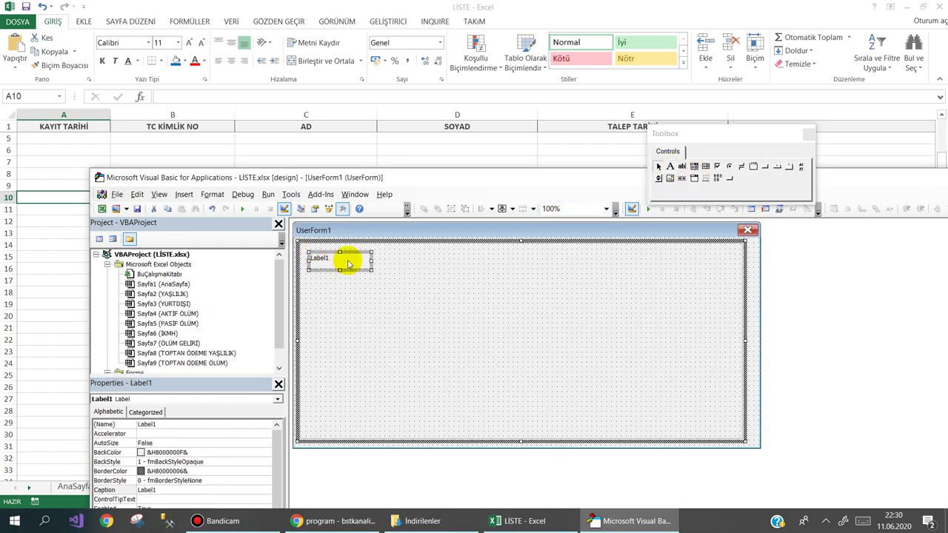
pyautogui.moveTo(312, 254); pyautogui.dragTo(373, 271)
pyautogui.write('k')
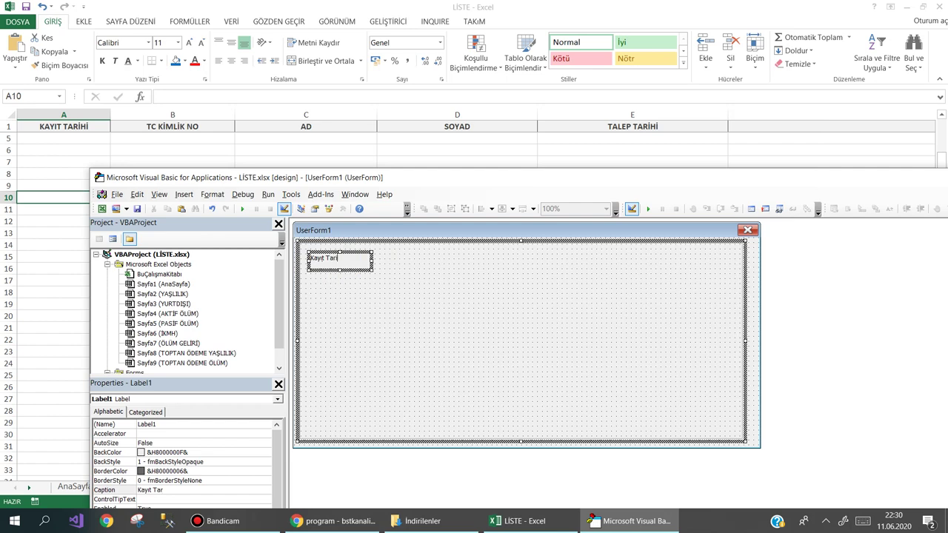
pyautogui.click(385, 329)
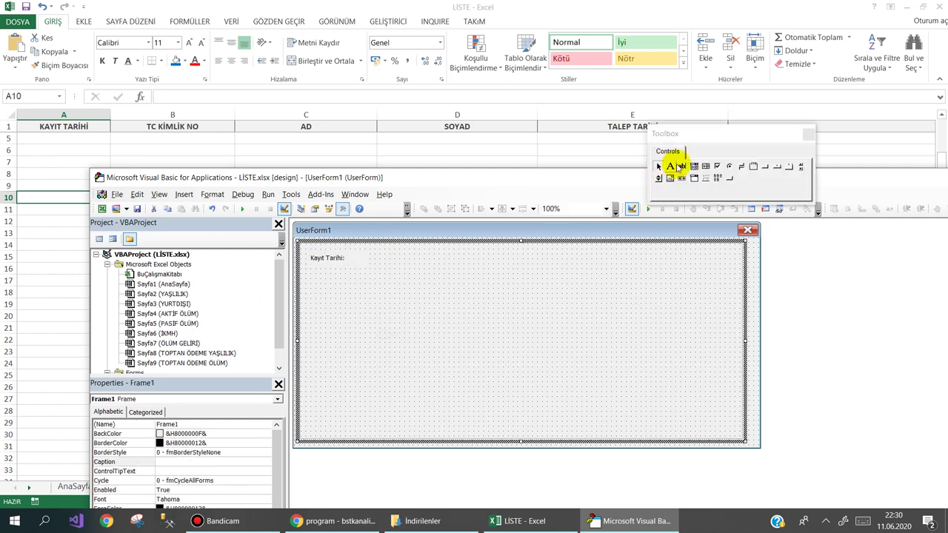
# Draw a text box beside the 'Kayıt Tarihi:' label and widen it to size
pyautogui.click(682, 167)
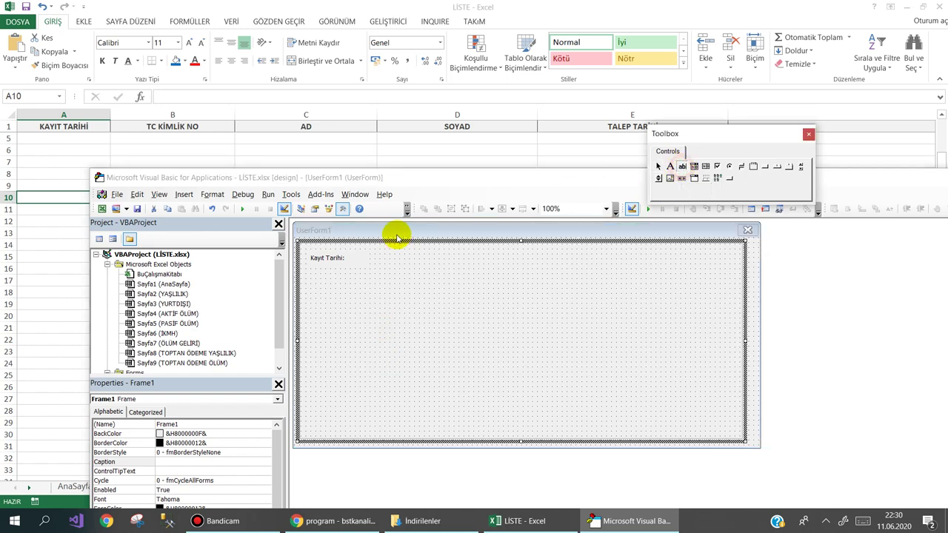
pyautogui.click(357, 252)
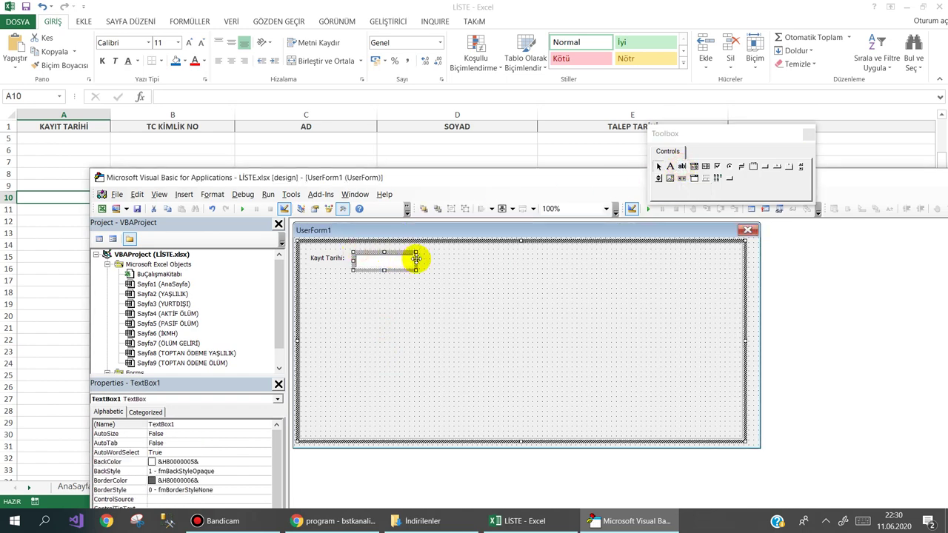
pyautogui.moveTo(416, 260)
pyautogui.mouseDown()
pyautogui.moveTo(458, 264)
pyautogui.moveTo(427, 260)
pyautogui.mouseUp()
pyautogui.moveTo(332, 258); pyautogui.dragTo(328, 258)
pyautogui.click(368, 283)
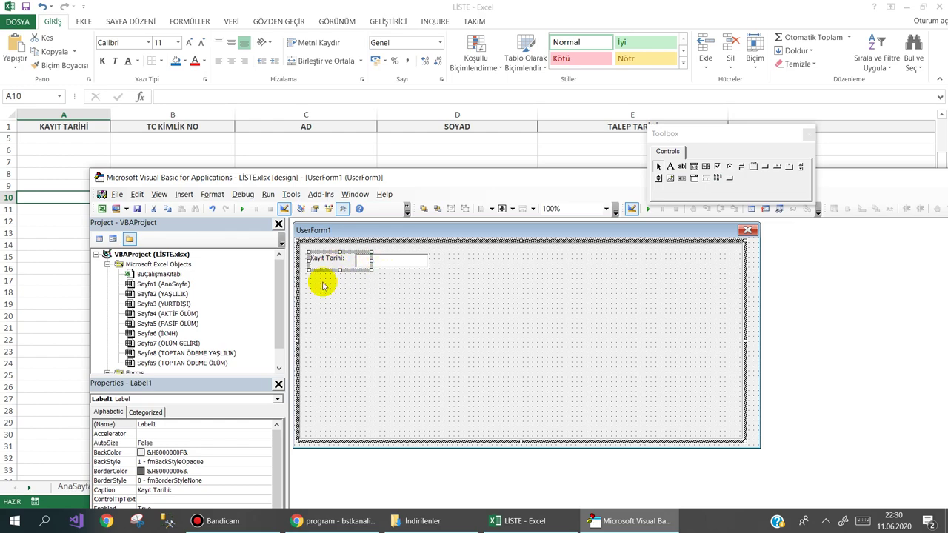
pyautogui.moveTo(345, 177); pyautogui.dragTo(358, 65)
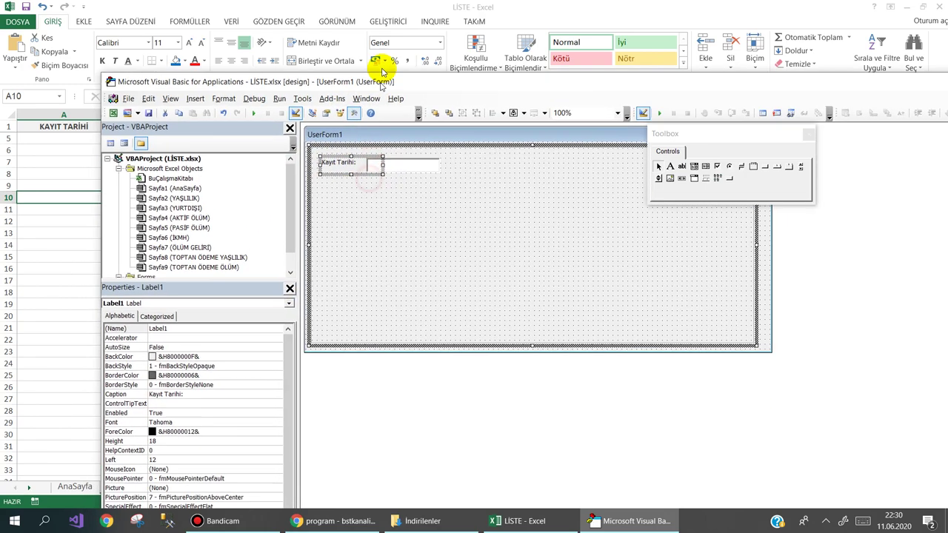
pyautogui.click(288, 385)
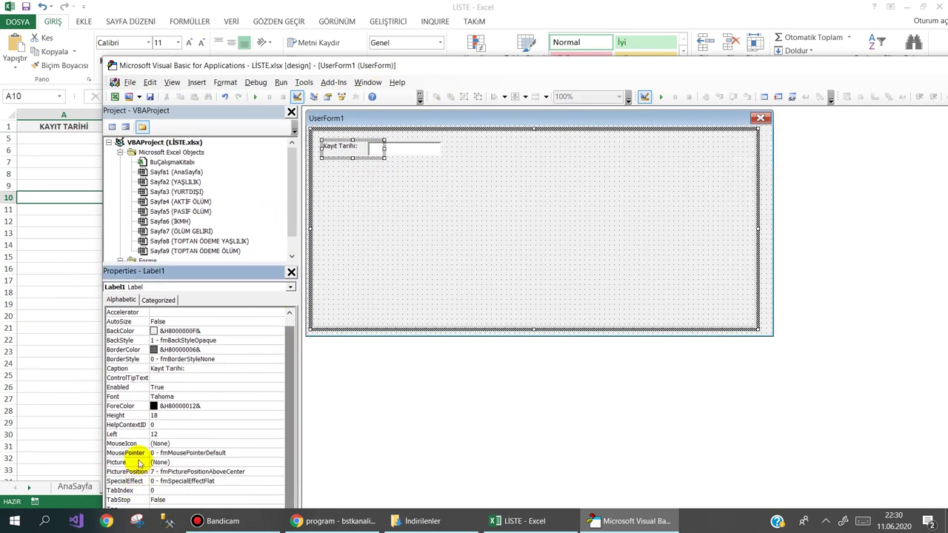
pyautogui.scroll(-1, 174, 435)
pyautogui.doubleClick(434, 66)
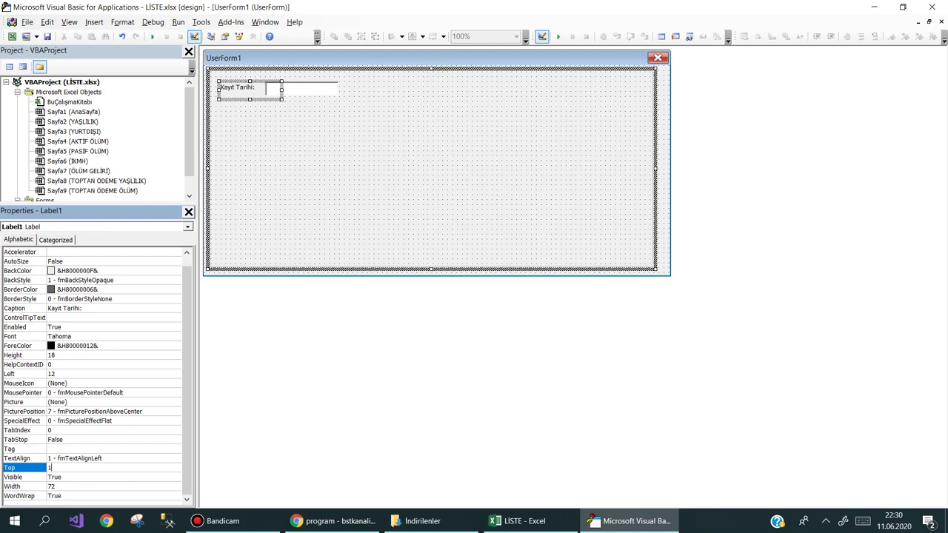
pyautogui.click(282, 166)
# Select the Kayıt Tarihi label with its text box and copy the pair down into five rows
pyautogui.doubleClick(338, 7)
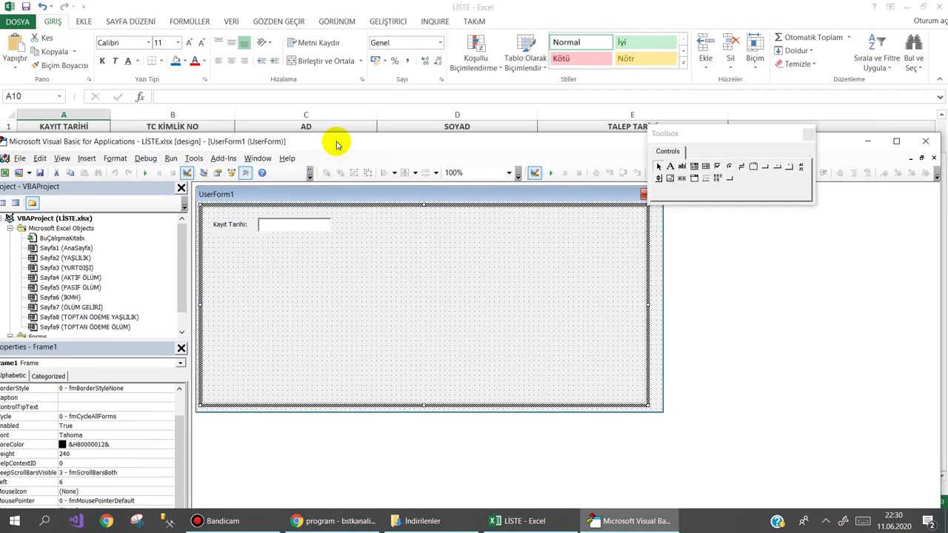
pyautogui.moveTo(355, 262); pyautogui.dragTo(219, 232)
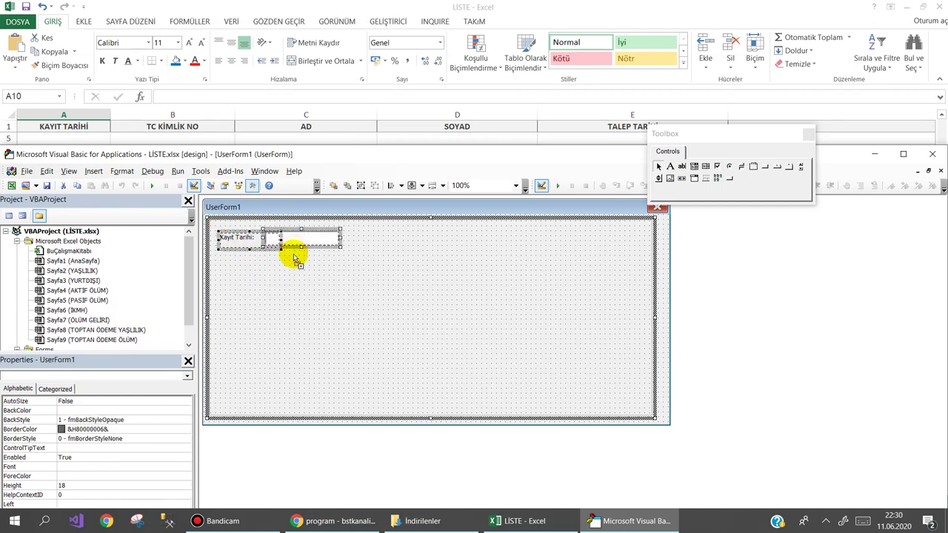
pyautogui.moveTo(292, 274); pyautogui.dragTo(289, 310)
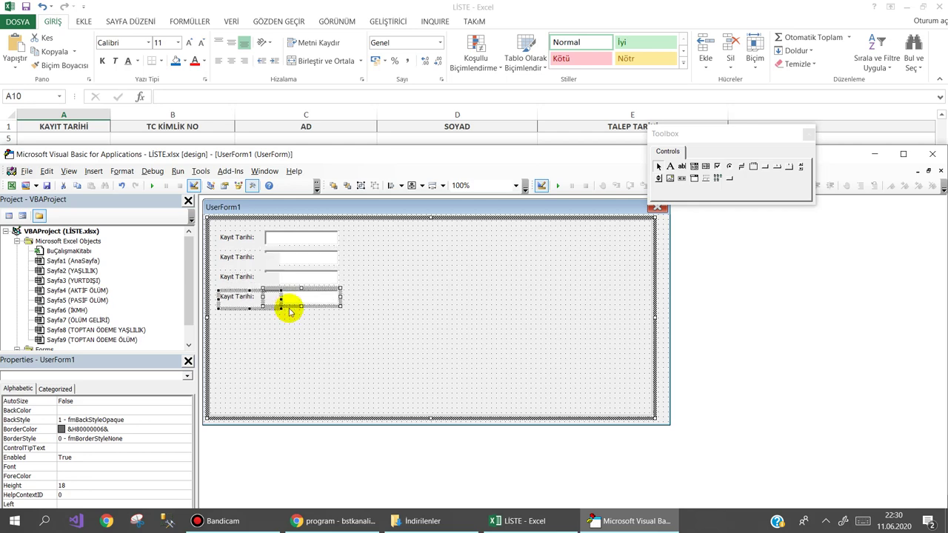
pyautogui.click(743, 138)
pyautogui.moveTo(743, 138); pyautogui.dragTo(771, 219)
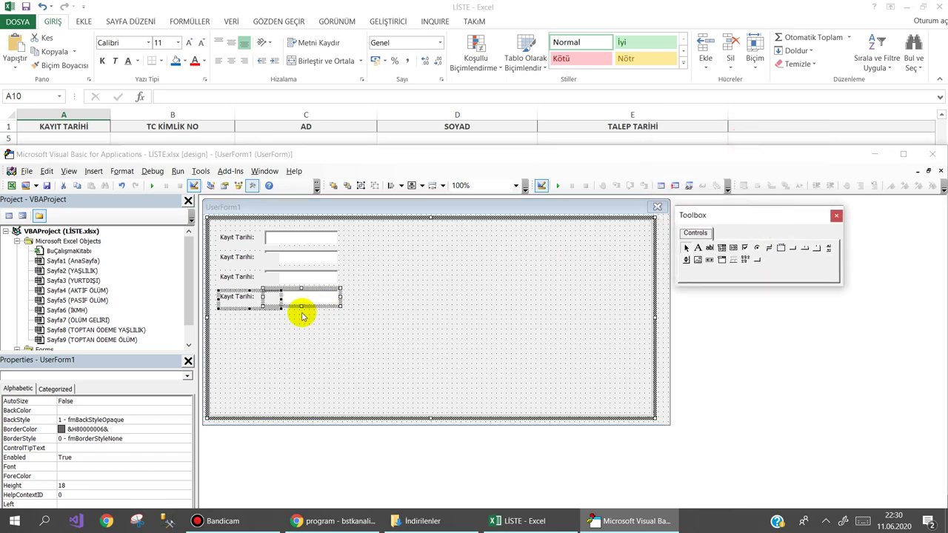
pyautogui.moveTo(295, 305); pyautogui.dragTo(299, 331)
pyautogui.click(239, 342)
# Set all five labels' BackStyle to fmBackStyleTransparent
pyautogui.moveTo(237, 337); pyautogui.dragTo(237, 229)
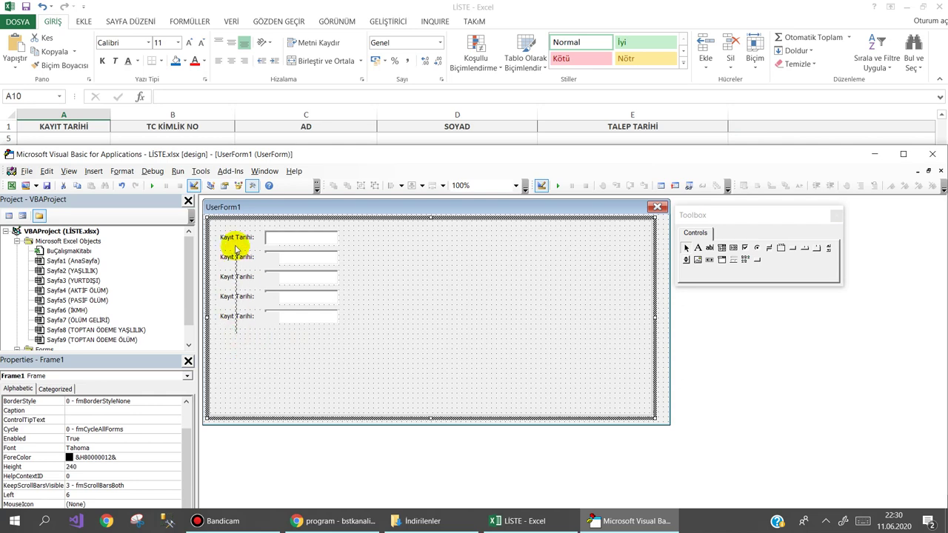
pyautogui.doubleClick(22, 430)
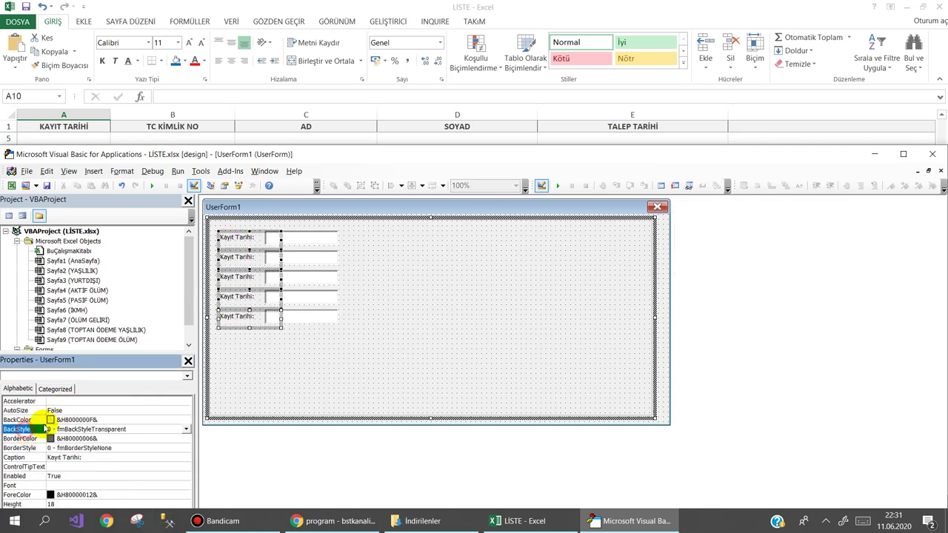
pyautogui.click(275, 349)
# Rename the second and third labels to 'Tc No:' and 'Adı:'
pyautogui.click(237, 259)
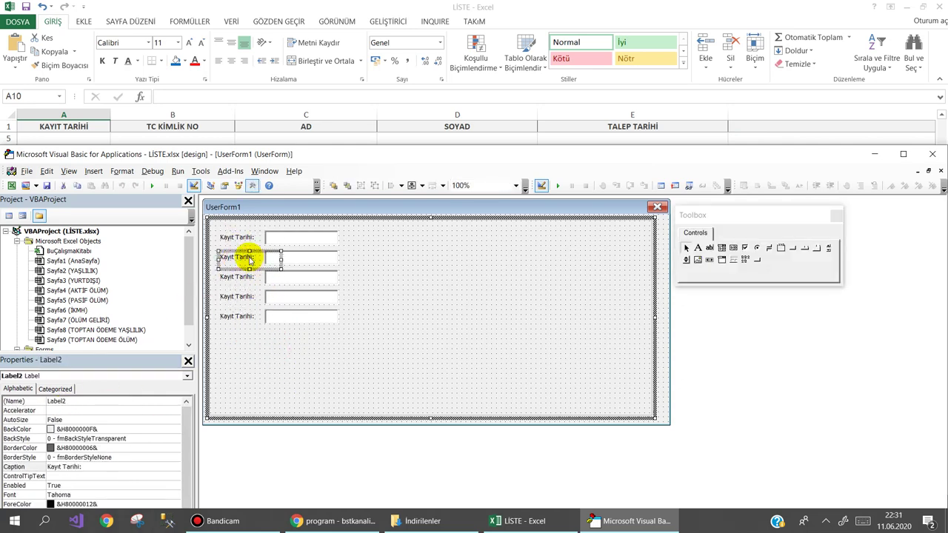
pyautogui.click(252, 260)
pyautogui.doubleClick(252, 257)
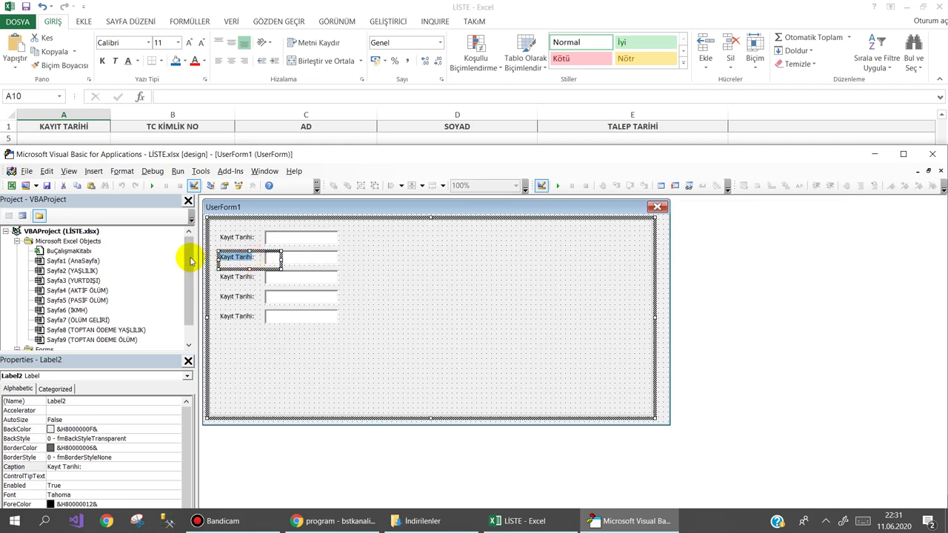
pyautogui.write('Tc No:')
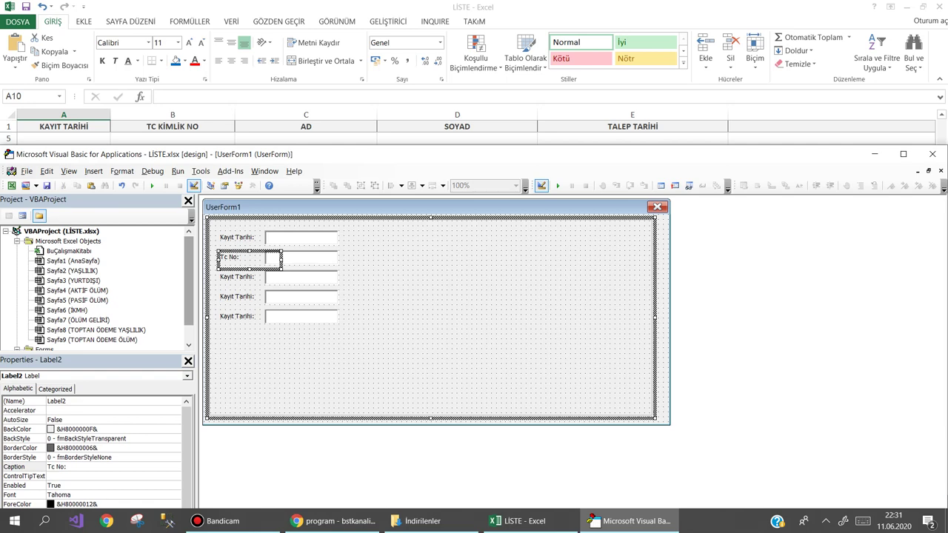
pyautogui.click(243, 278)
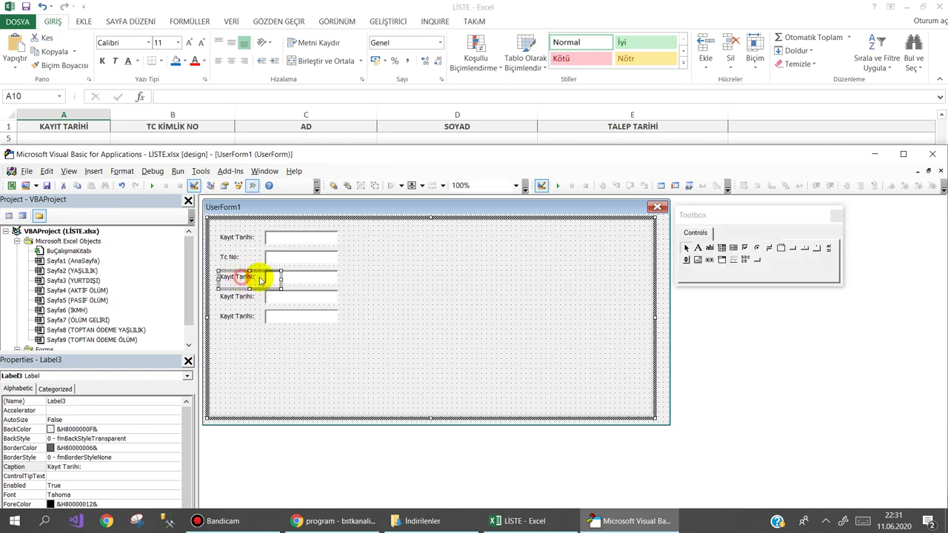
pyautogui.doubleClick(252, 278)
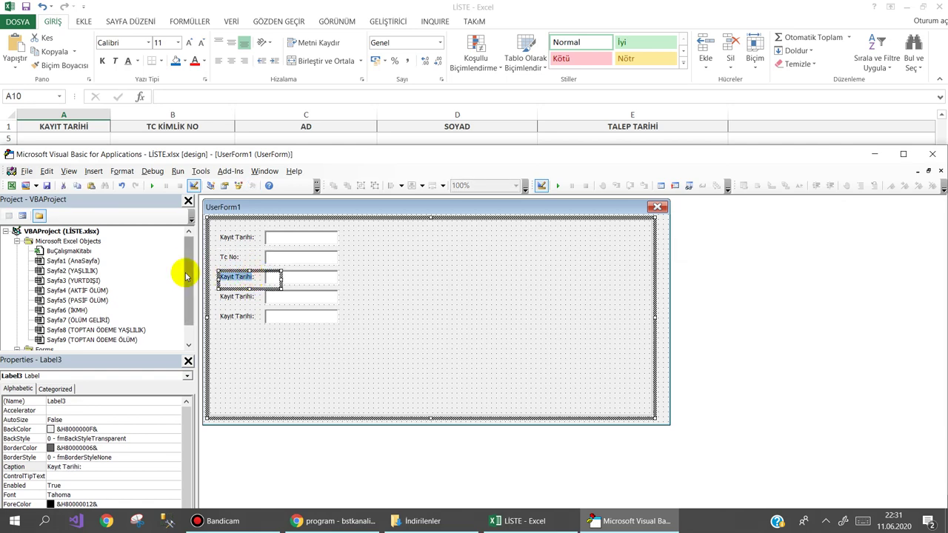
pyautogui.write('Ad:')
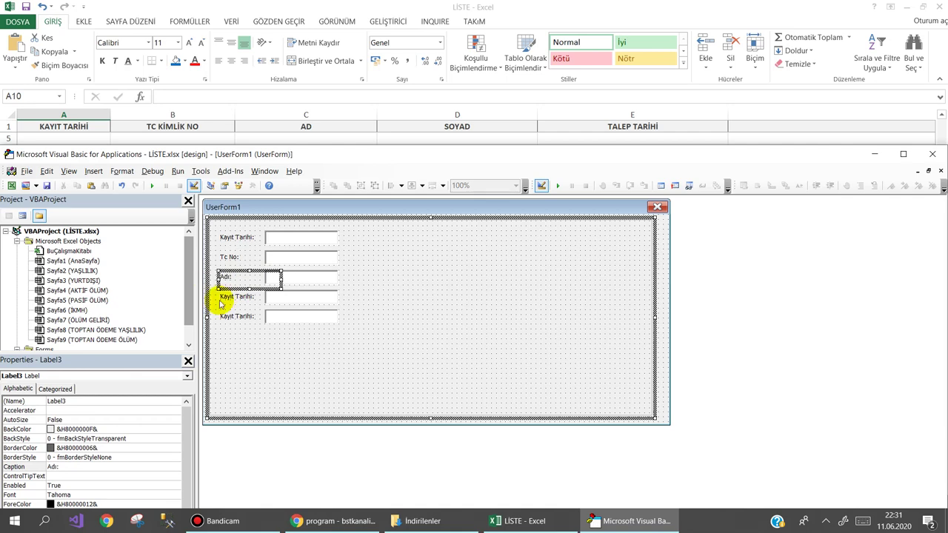
# Rename the fourth label to 'Soyadı:' and start changing the fifth to 'Talep Tarihi:'
pyautogui.click(237, 296)
pyautogui.click(249, 296)
pyautogui.click(248, 297)
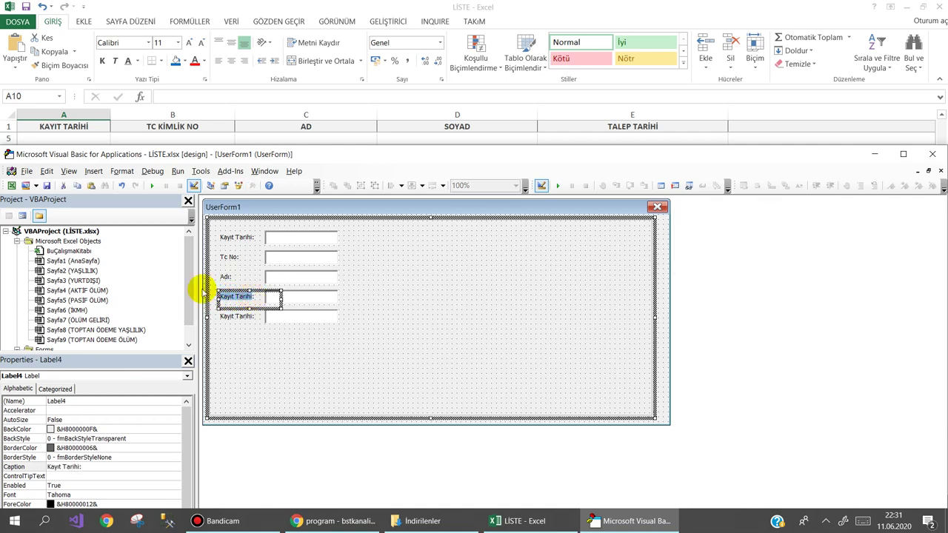
pyautogui.write('So:')
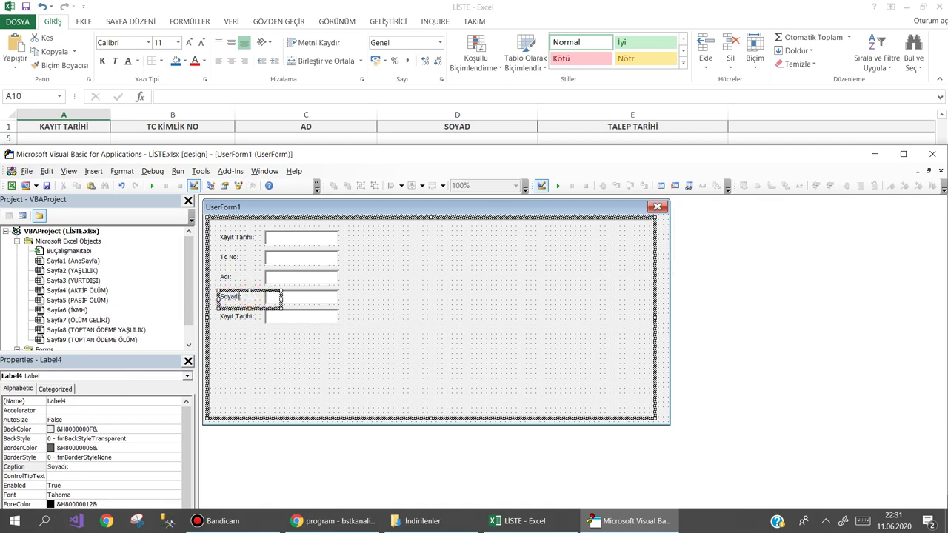
pyautogui.click(234, 317)
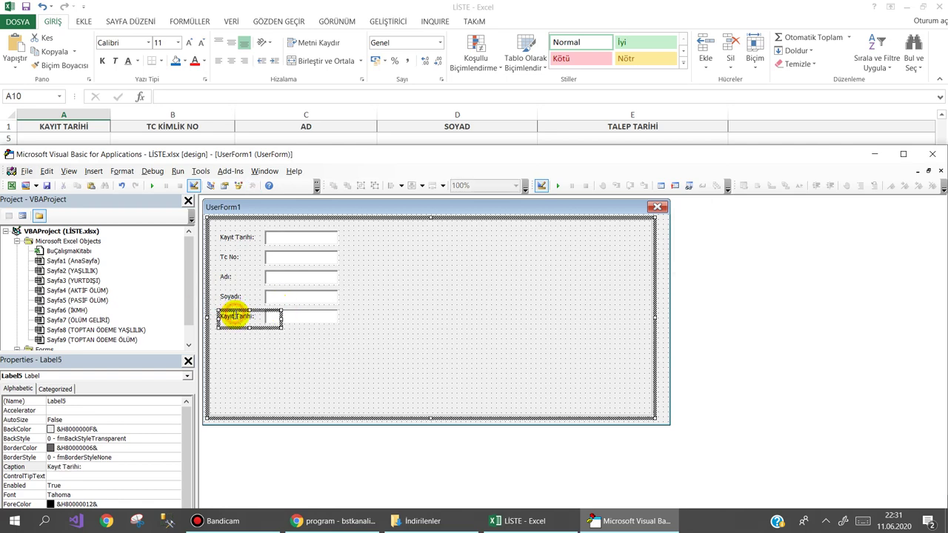
pyautogui.moveTo(232, 316); pyautogui.dragTo(203, 317)
# Finish the Talep Tarihi: caption and draw a command button right of the fields
pyautogui.write('Talep')
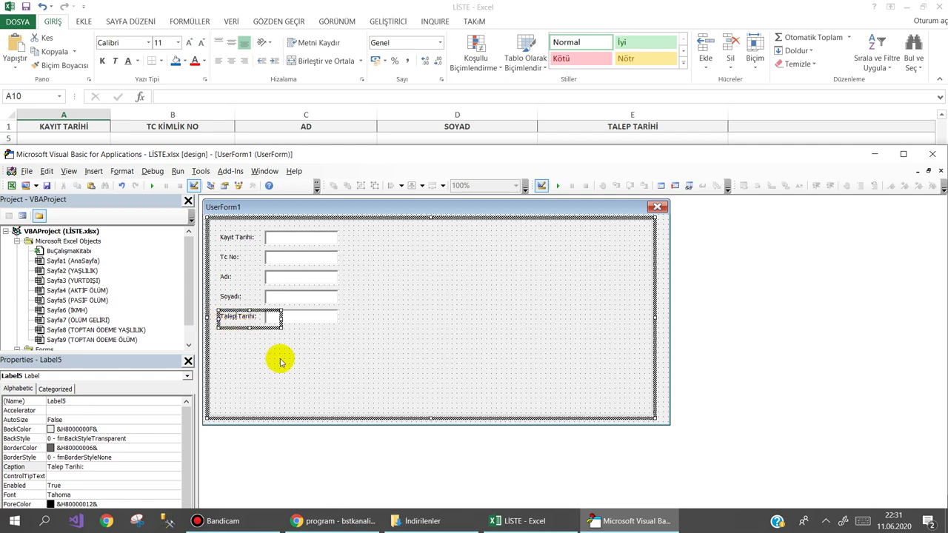
pyautogui.click(282, 361)
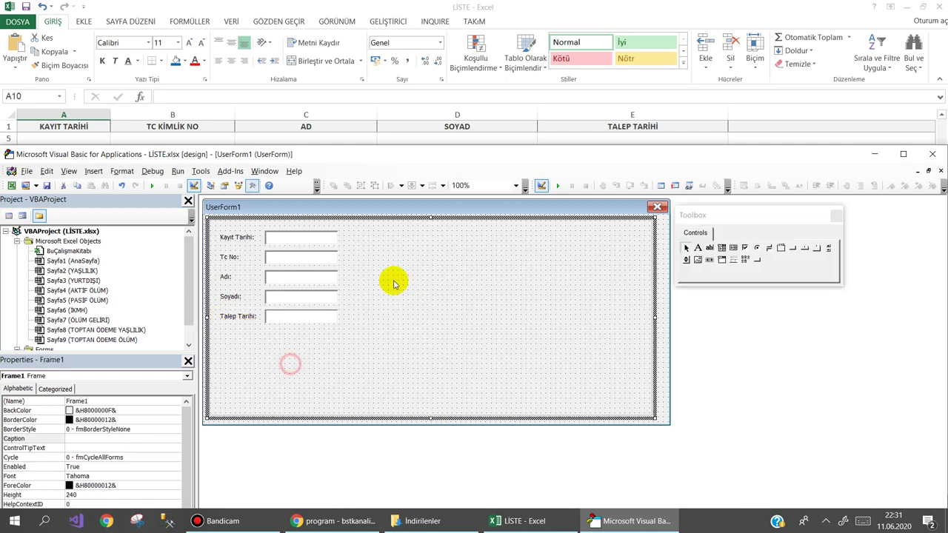
pyautogui.click(791, 248)
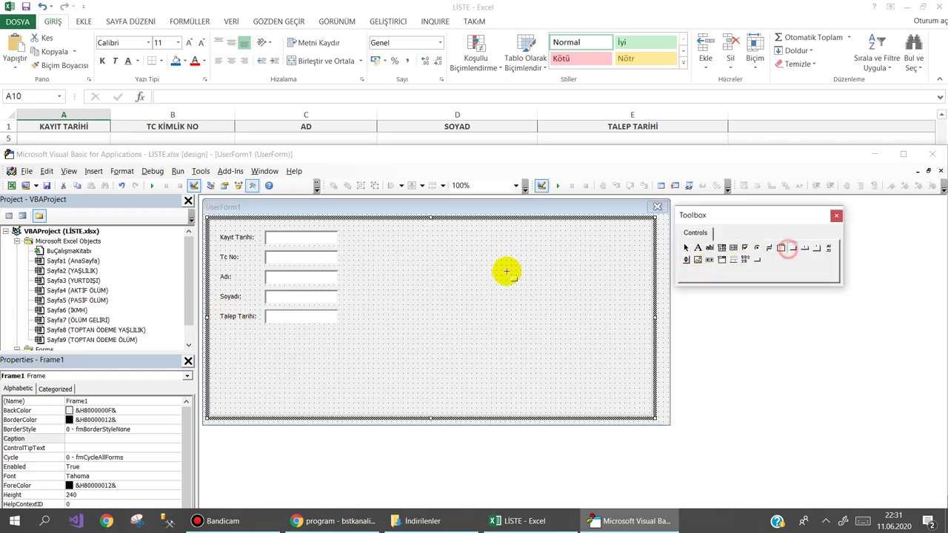
pyautogui.moveTo(352, 233); pyautogui.dragTo(423, 253)
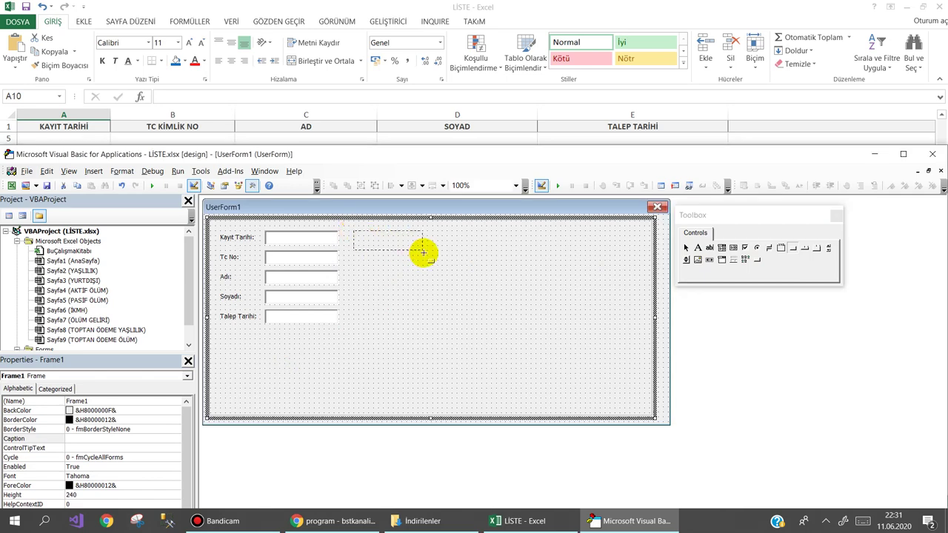
pyautogui.moveTo(423, 253); pyautogui.dragTo(423, 254)
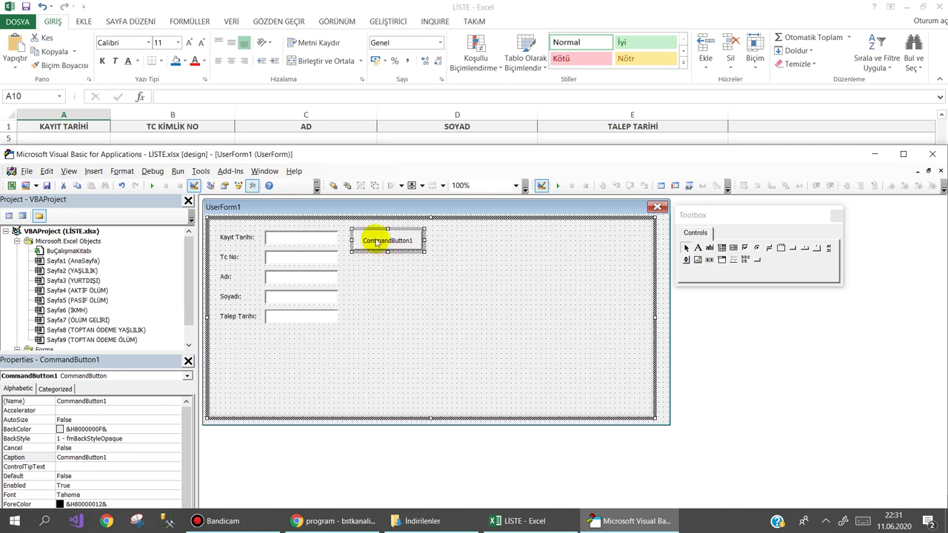
pyautogui.moveTo(376, 238); pyautogui.dragTo(479, 316)
# Select all the labels and text boxes and shift them lower on the form
pyautogui.click(353, 338)
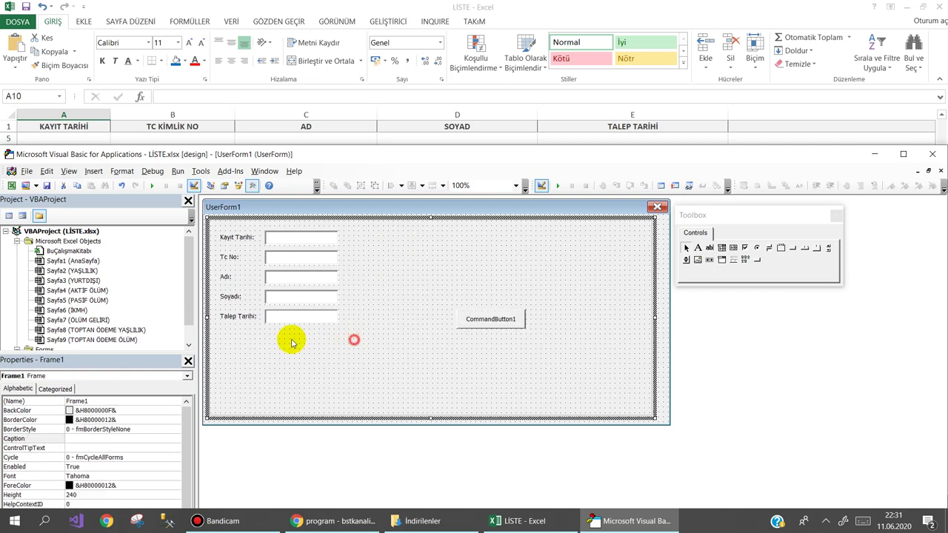
pyautogui.hotkey('ctrl', 'a')
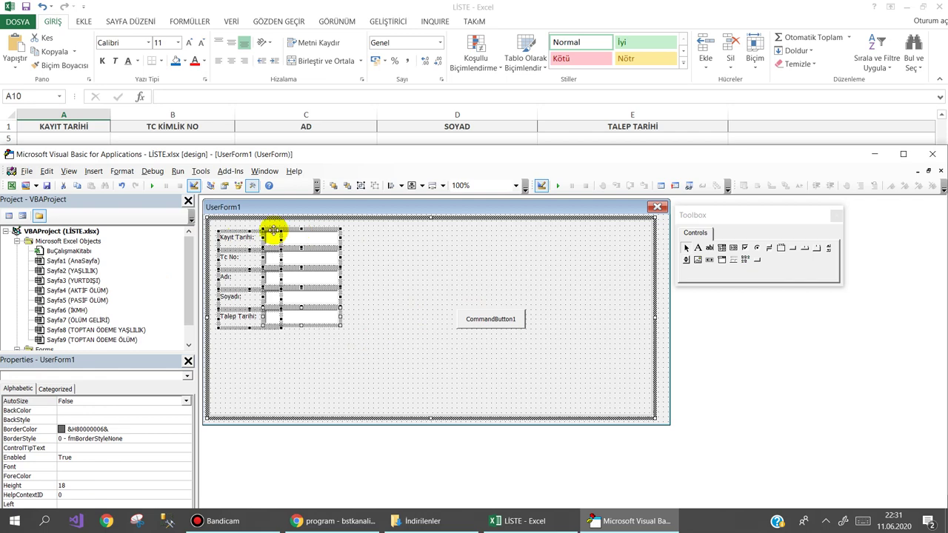
pyautogui.moveTo(273, 246); pyautogui.dragTo(271, 276)
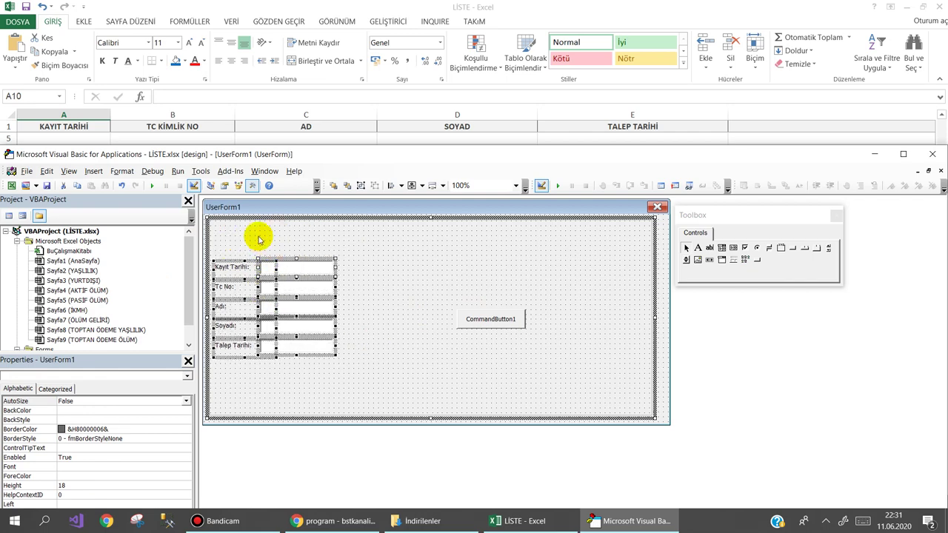
pyautogui.click(266, 244)
# Add a label captioned Talep Tipi at the top of the form
pyautogui.click(697, 249)
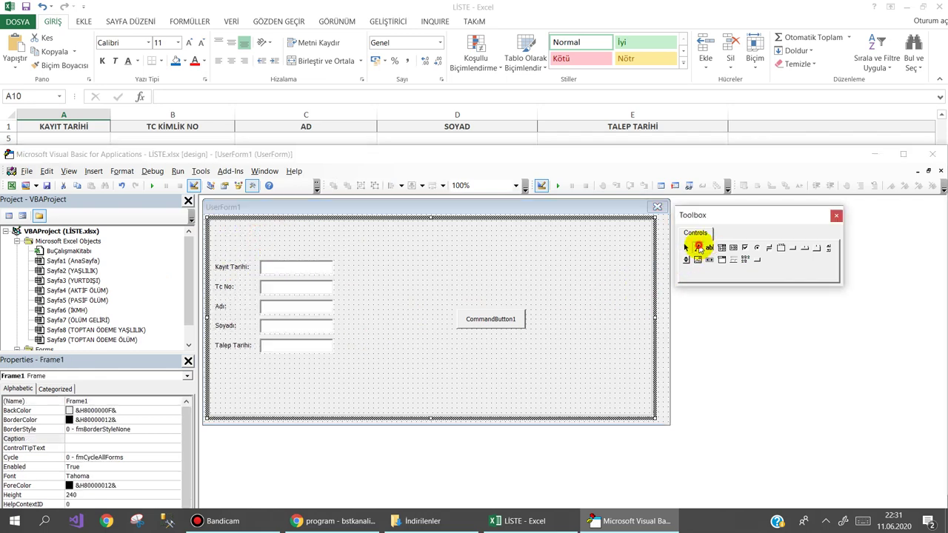
pyautogui.click(225, 237)
pyautogui.click(252, 243)
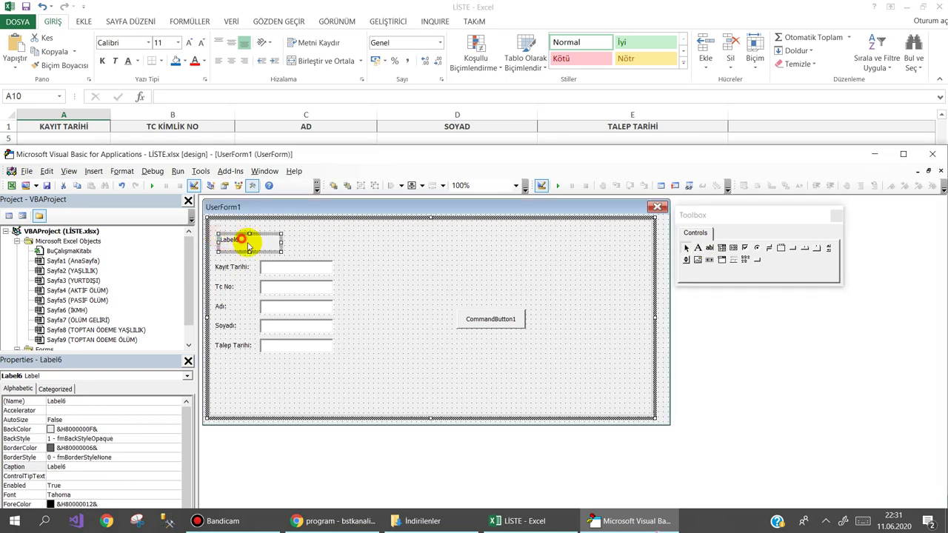
pyautogui.write('E')
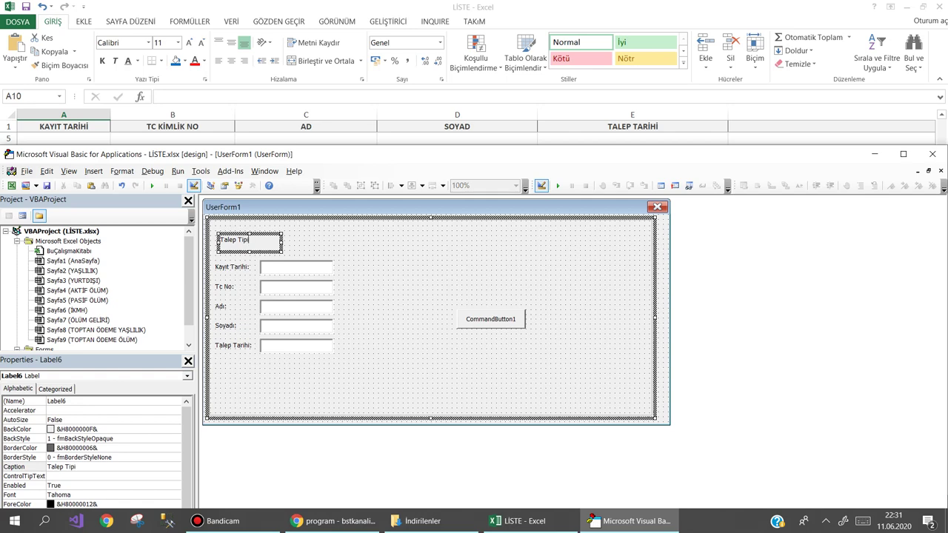
pyautogui.click(349, 244)
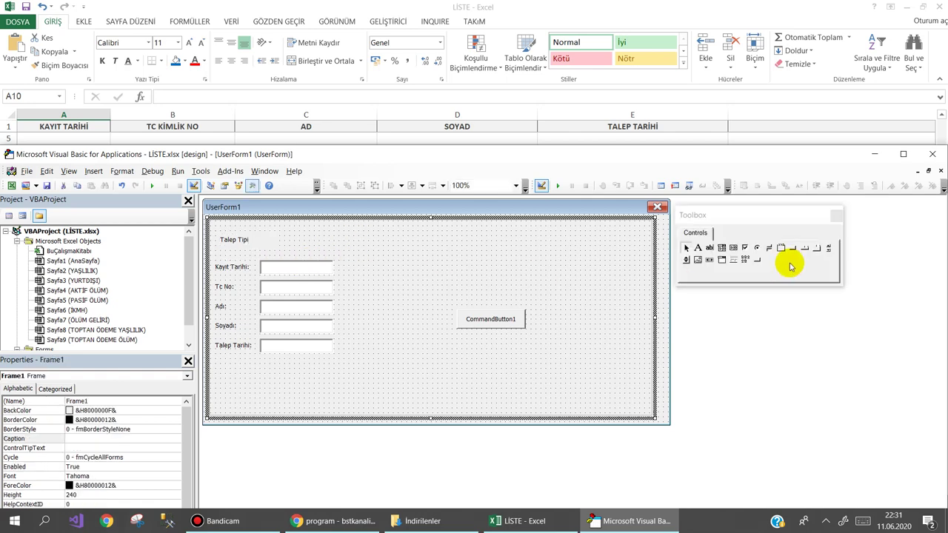
# Draw a widened combo box beside Talep Tipi, then bring the Excel workbook forward
pyautogui.click(733, 247)
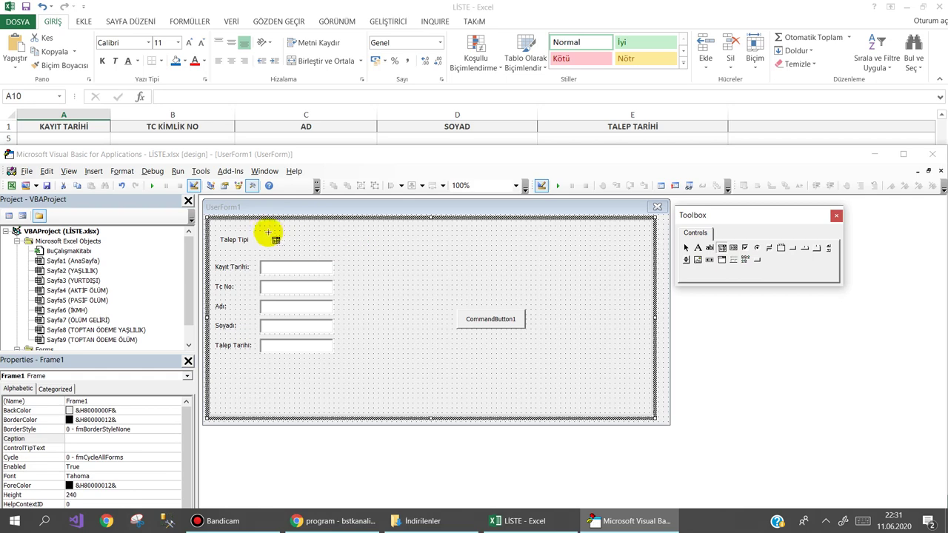
pyautogui.moveTo(260, 234)
pyautogui.mouseDown()
pyautogui.moveTo(320, 252)
pyautogui.moveTo(339, 243)
pyautogui.mouseUp()
pyautogui.click(417, 255)
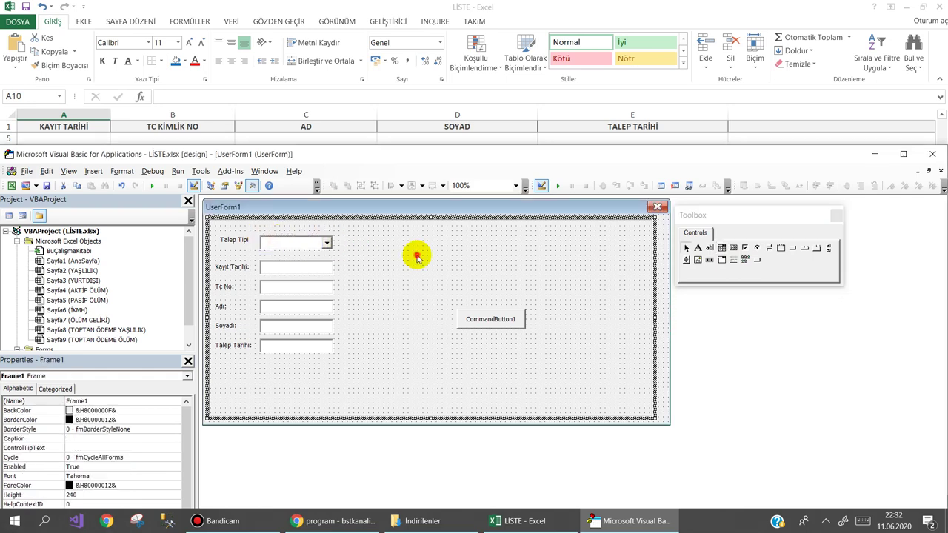
pyautogui.click(415, 138)
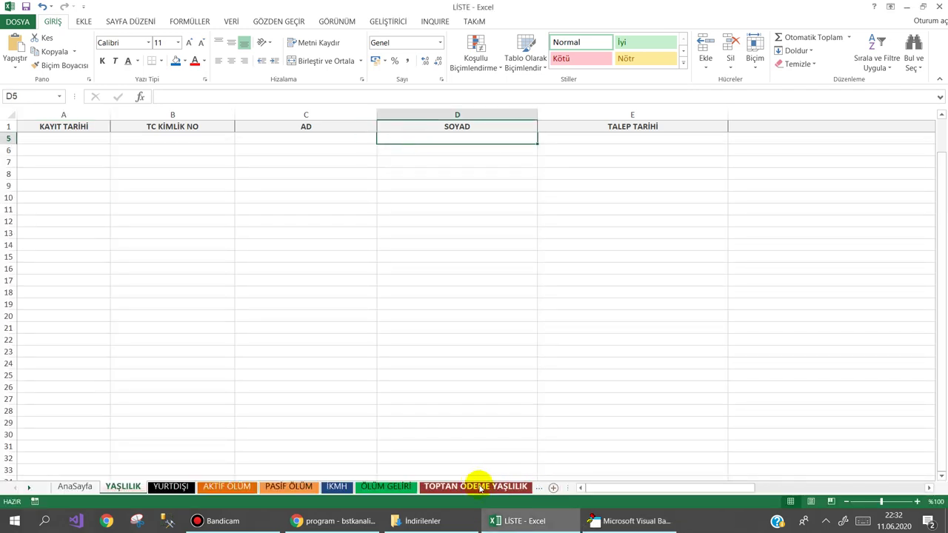
# Widen the Talep Tipi combo box and all five entry boxes to a matching length
pyautogui.click(600, 521)
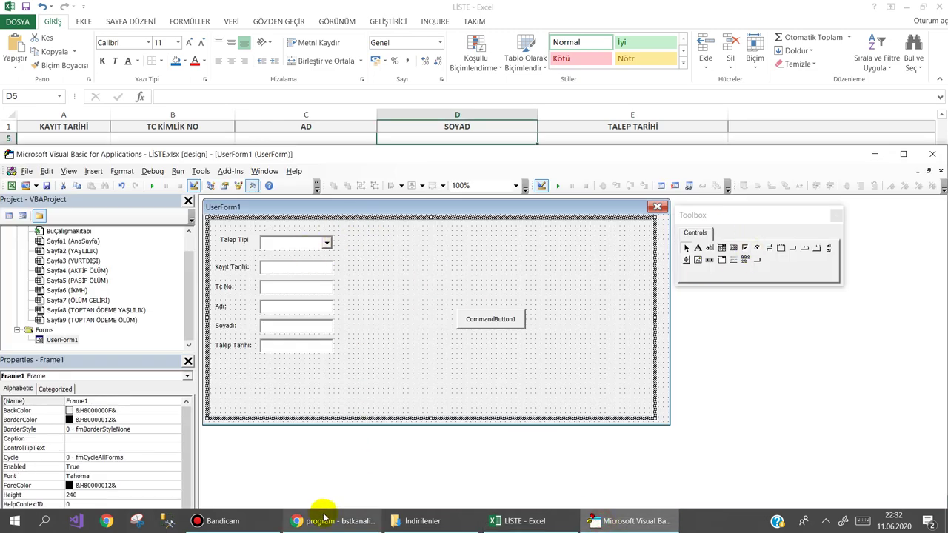
pyautogui.click(223, 521)
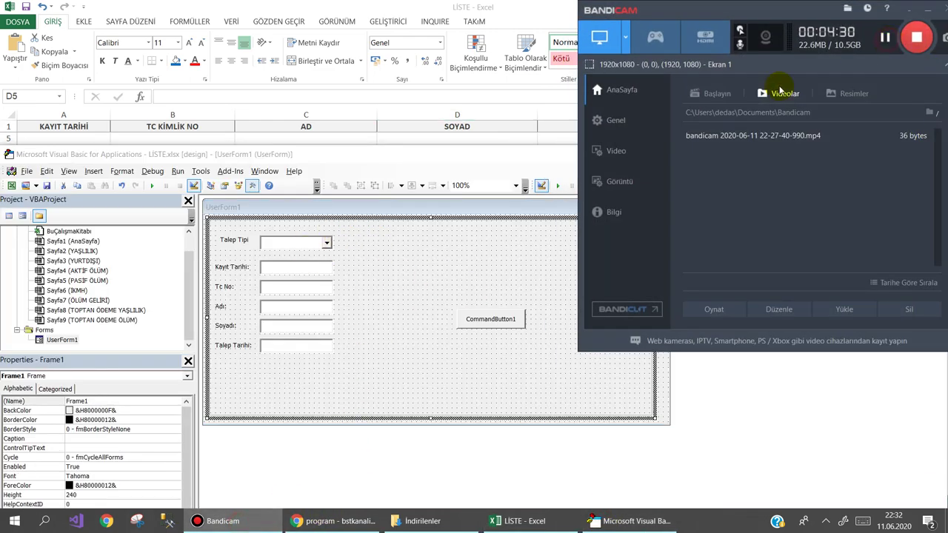
pyautogui.click(408, 250)
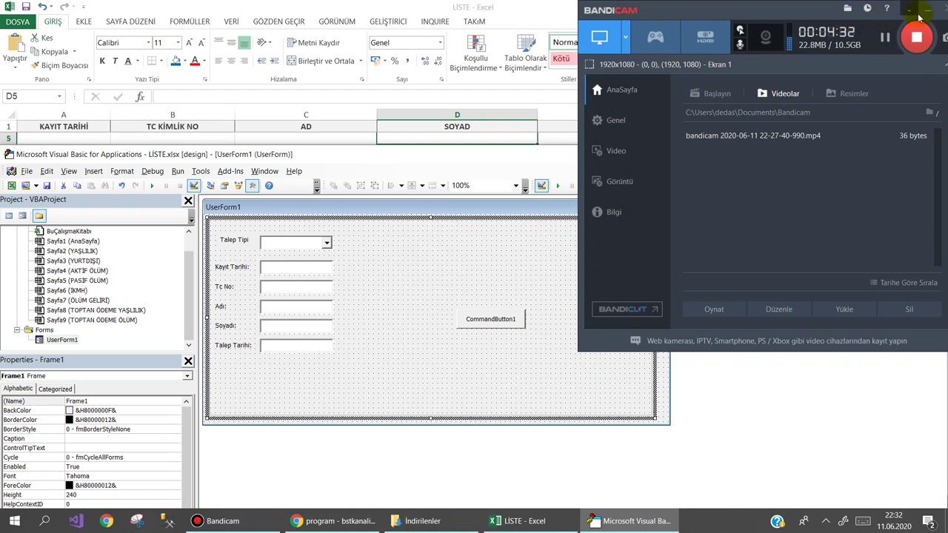
pyautogui.click(918, 15)
pyautogui.click(328, 242)
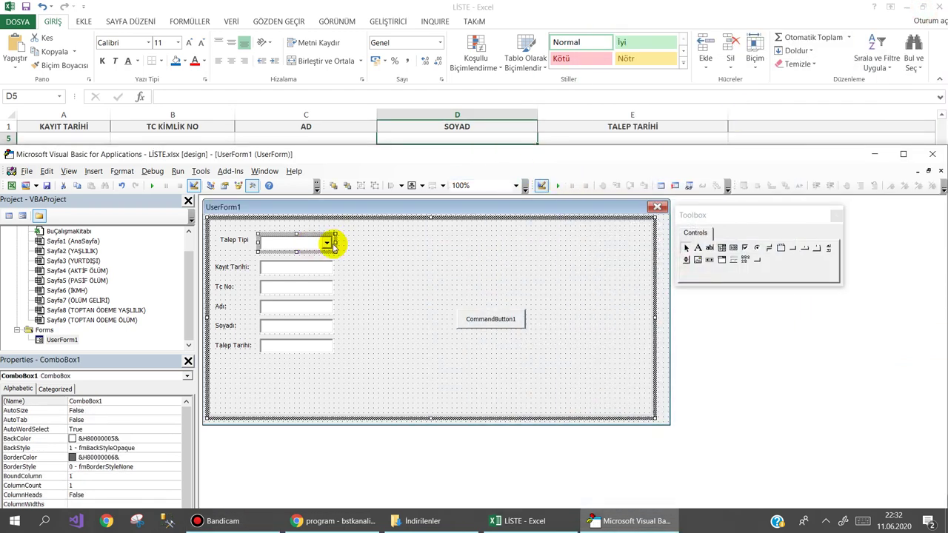
pyautogui.moveTo(336, 242)
pyautogui.mouseDown()
pyautogui.moveTo(379, 243)
pyautogui.moveTo(310, 347)
pyautogui.mouseUp()
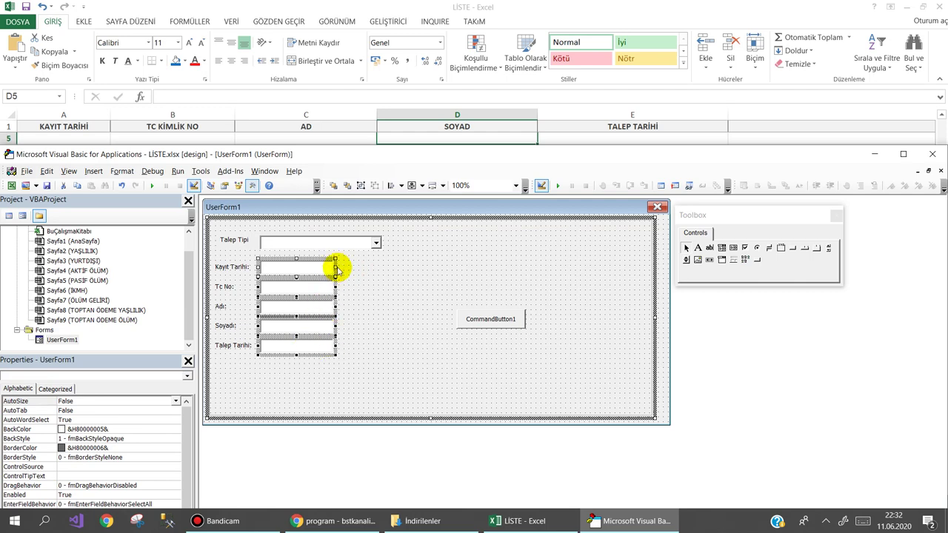
pyautogui.moveTo(334, 266); pyautogui.dragTo(384, 274)
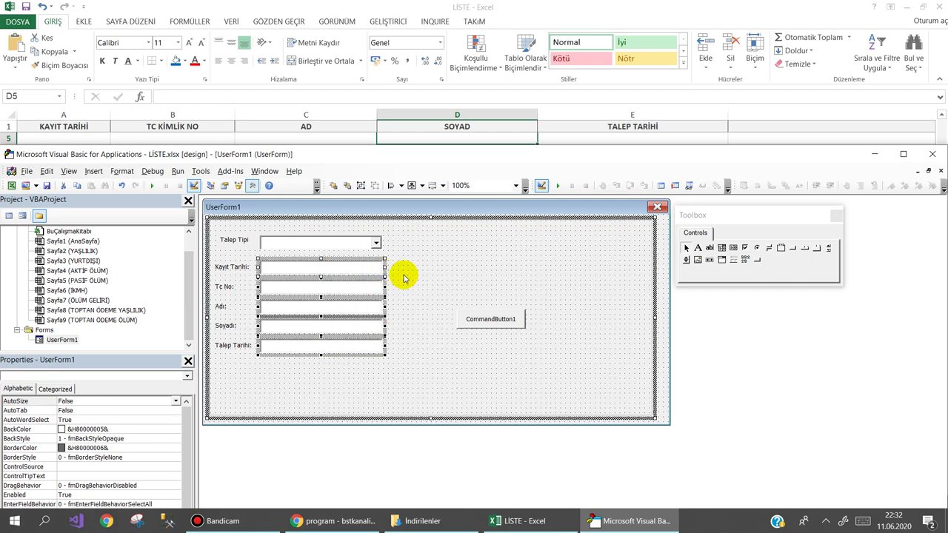
pyautogui.moveTo(359, 371)
pyautogui.mouseDown()
pyautogui.moveTo(234, 283)
pyautogui.moveTo(241, 256)
pyautogui.mouseUp()
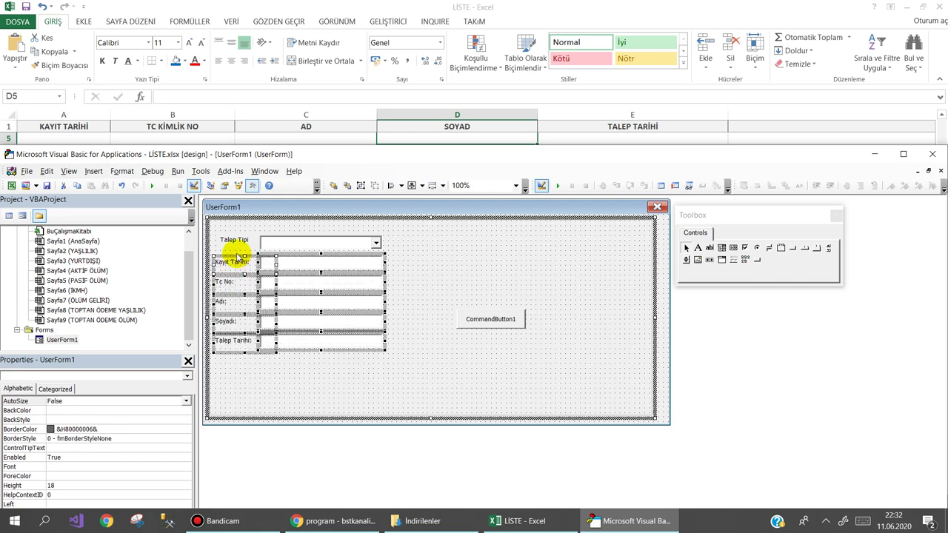
# Move CommandButton1 up beside Talep Tipi, caption it Kaydet, and make it taller
pyautogui.click(436, 345)
pyautogui.click(481, 319)
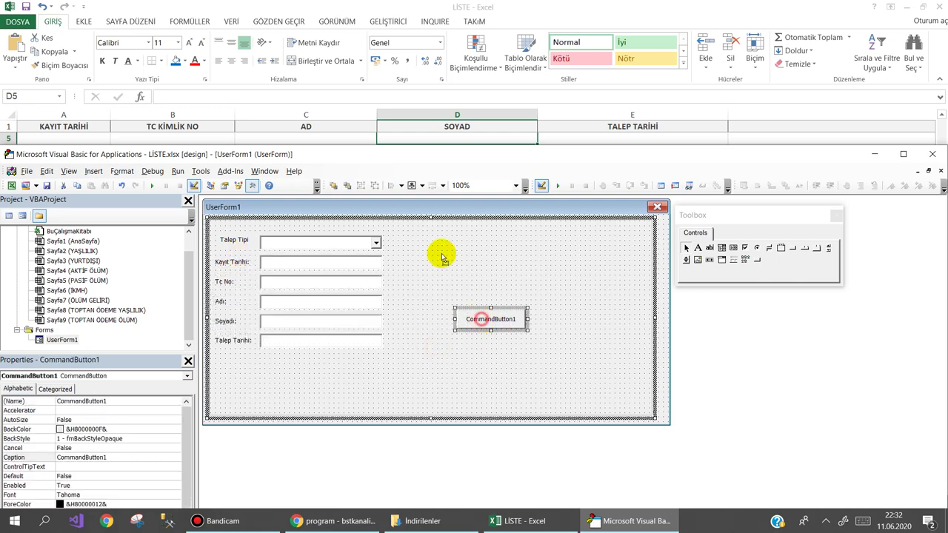
pyautogui.moveTo(442, 257); pyautogui.dragTo(419, 247)
pyautogui.click(434, 243)
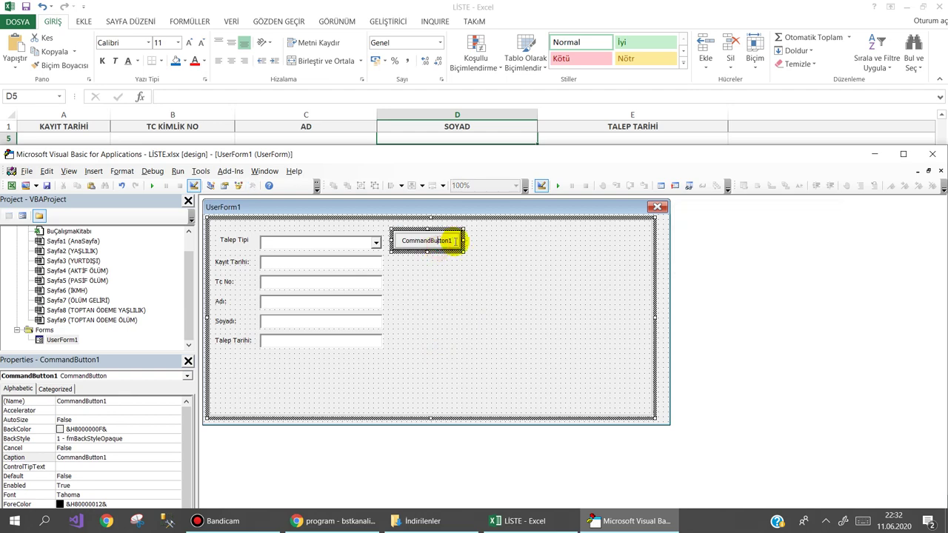
pyautogui.doubleClick(421, 248)
pyautogui.write('Kaydet')
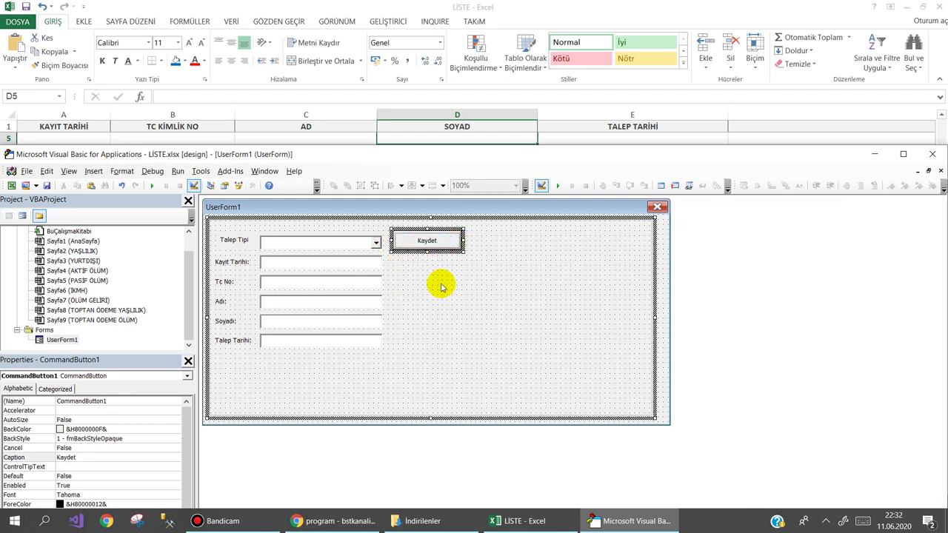
pyautogui.click(433, 248)
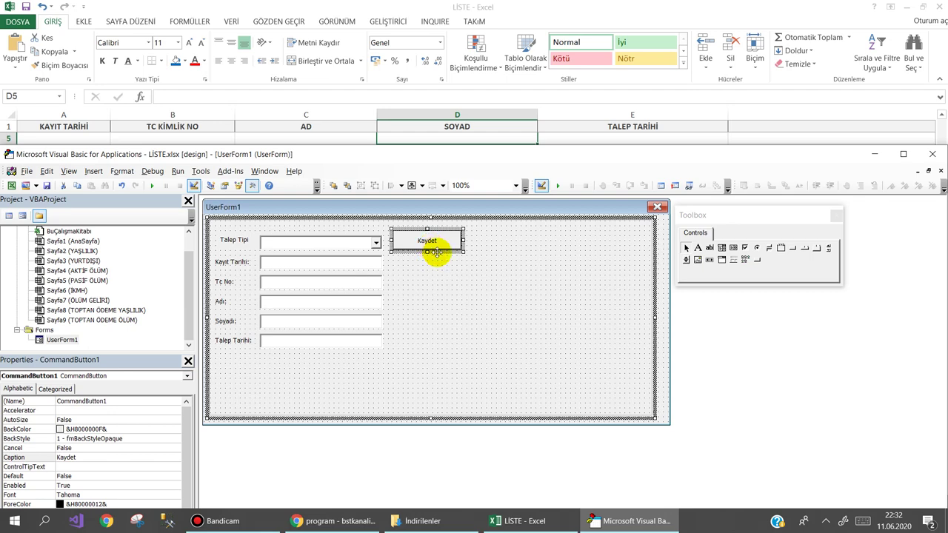
pyautogui.moveTo(437, 252); pyautogui.dragTo(438, 267)
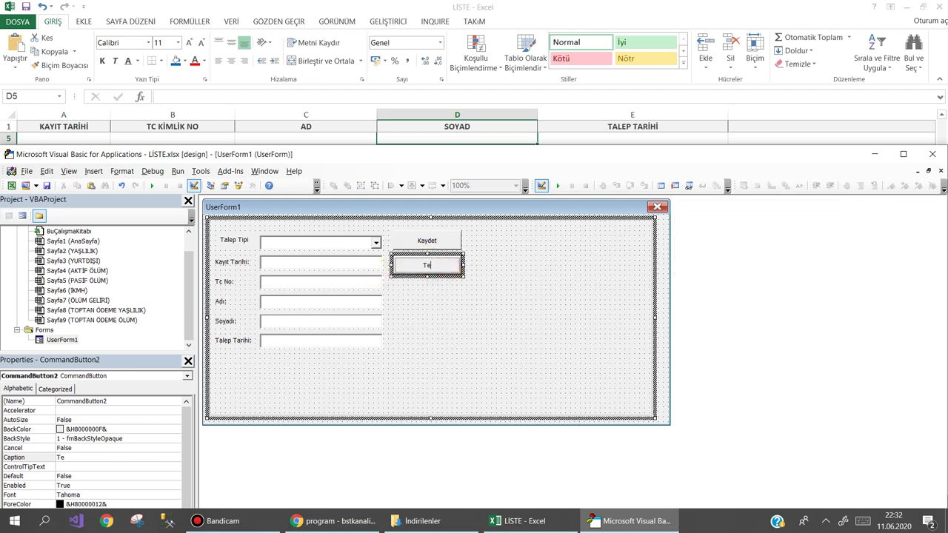
# Copy the button twice below it, captioned Temizle and Kapat
pyautogui.moveTo(438, 278)
pyautogui.mouseDown()
pyautogui.moveTo(440, 312)
pyautogui.moveTo(438, 300)
pyautogui.mouseUp()
pyautogui.click(442, 301)
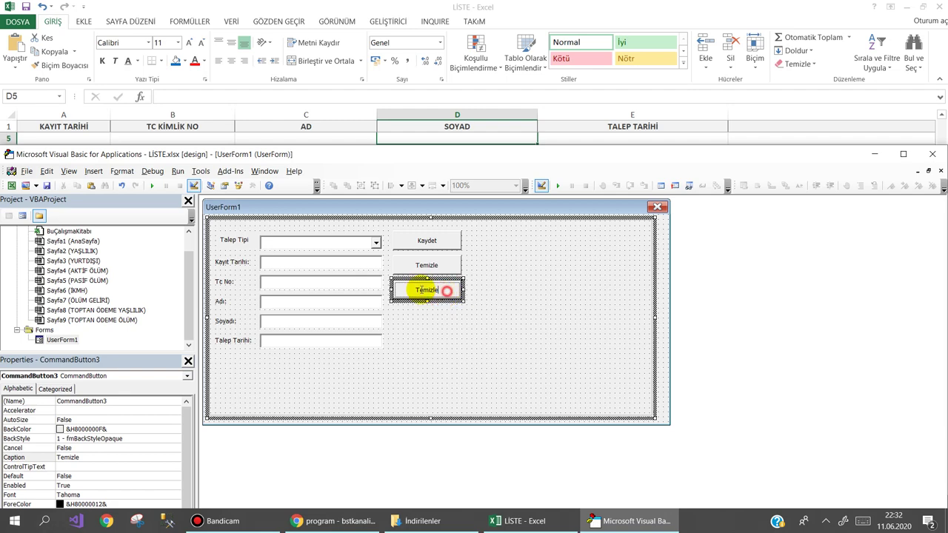
pyautogui.doubleClick(422, 292)
pyautogui.write('Kapat')
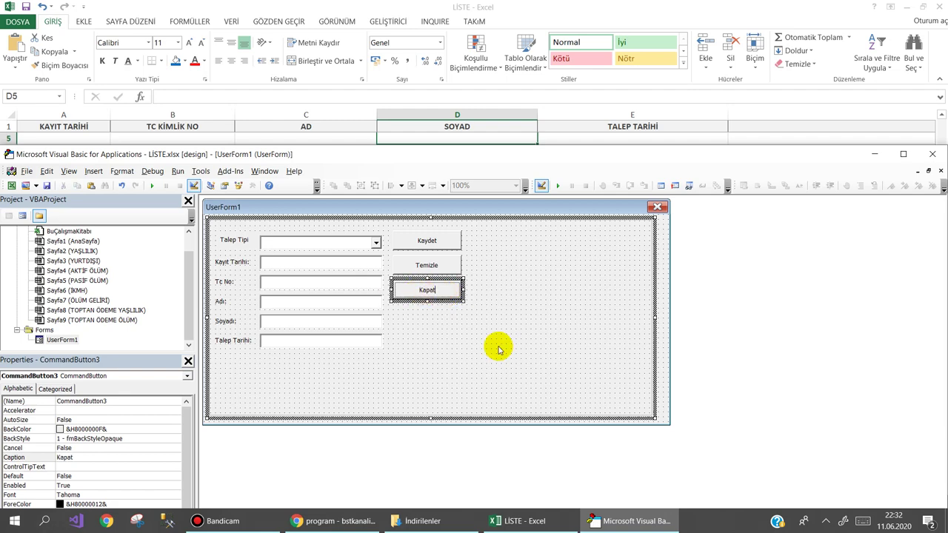
pyautogui.click(504, 346)
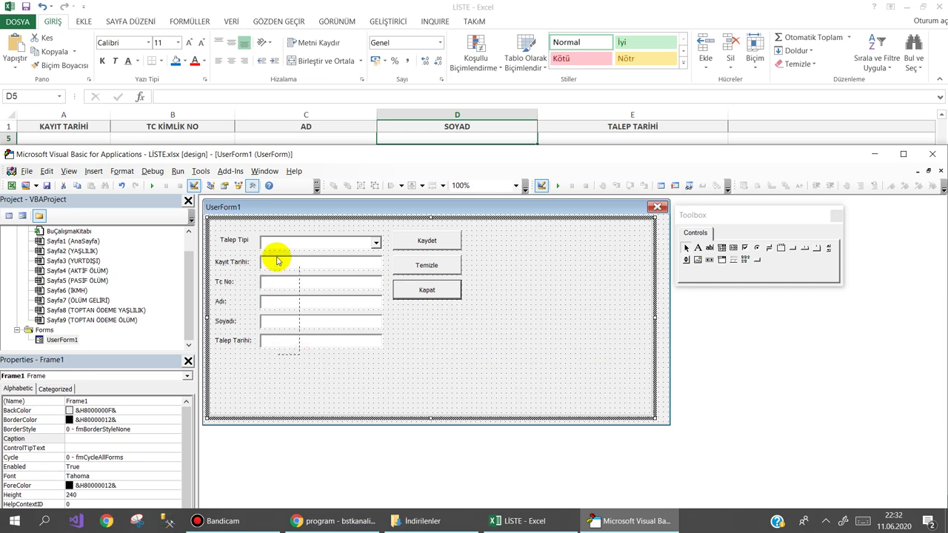
# Set Height 20 for the combo box, the entry boxes and the field labels
pyautogui.moveTo(303, 361); pyautogui.dragTo(260, 236)
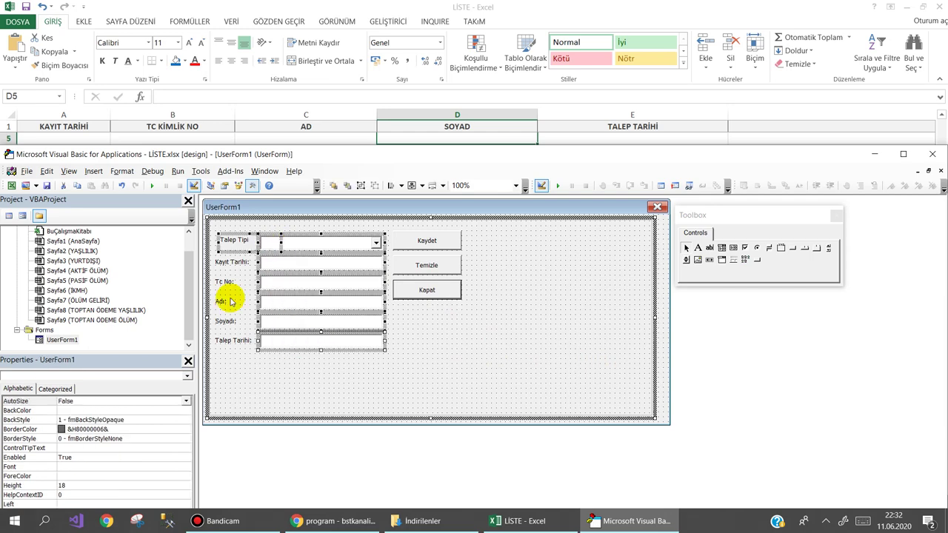
pyautogui.doubleClick(307, 154)
pyautogui.click(26, 337)
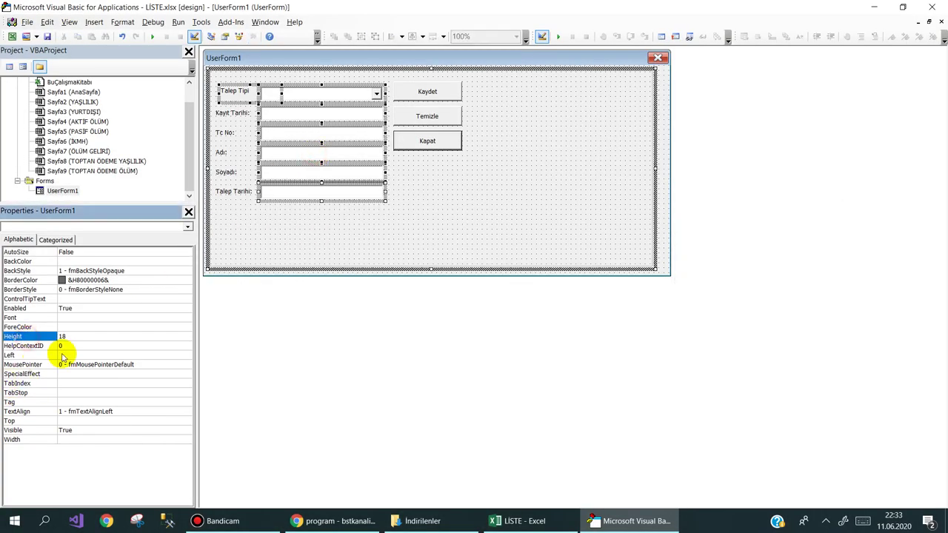
pyautogui.write('20')
pyautogui.press('Return')
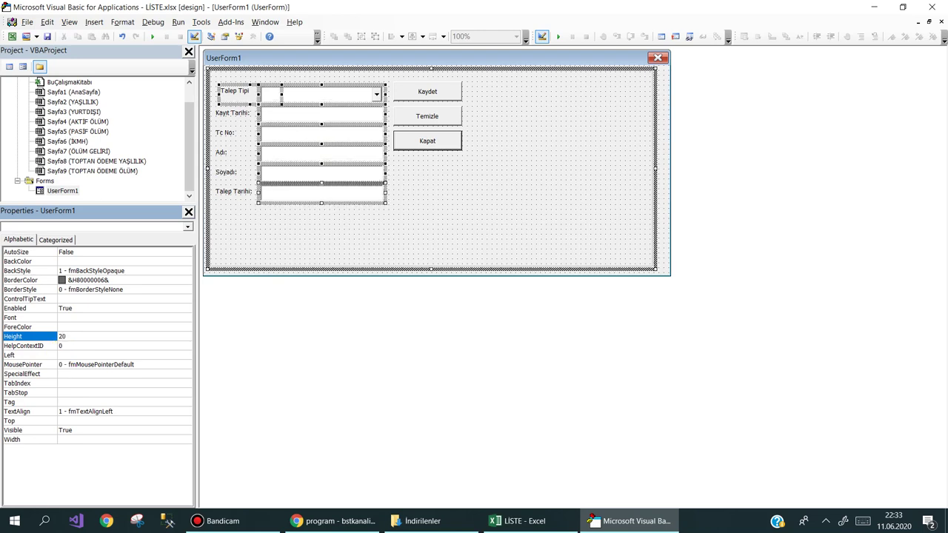
pyautogui.click(228, 229)
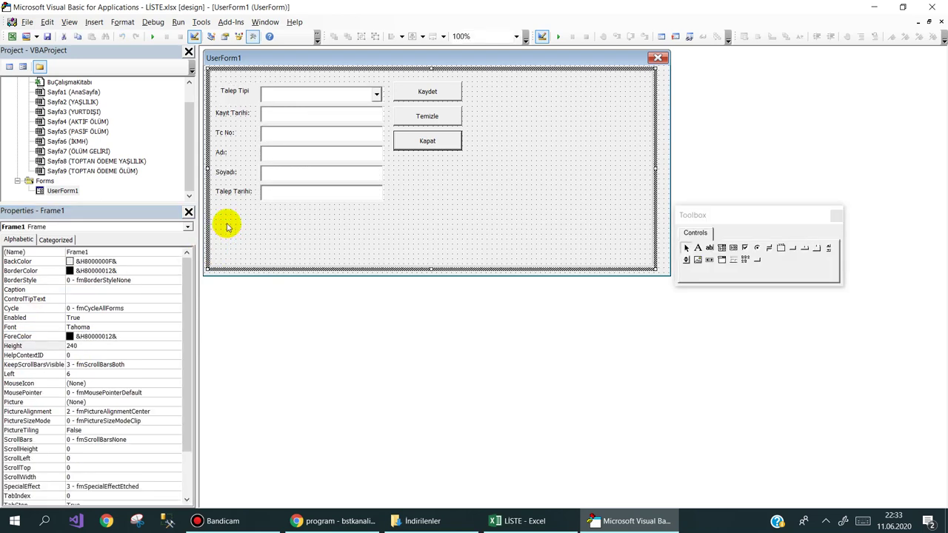
pyautogui.moveTo(230, 210); pyautogui.dragTo(252, 105)
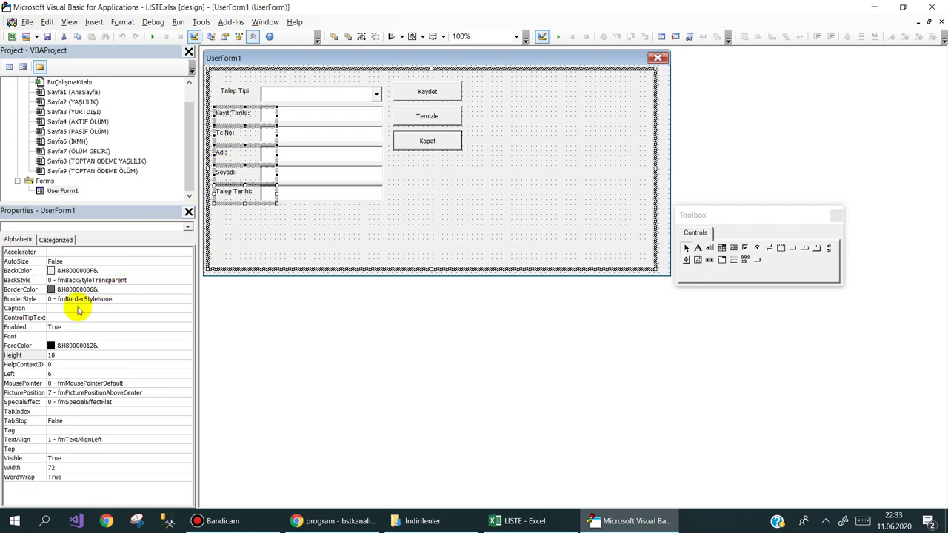
pyautogui.click(37, 355)
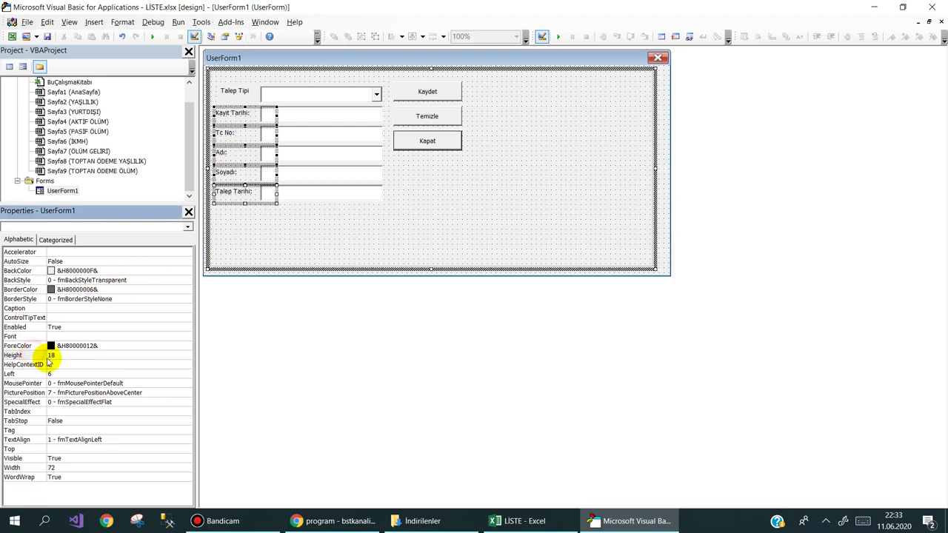
pyautogui.write('20')
pyautogui.press('Return')
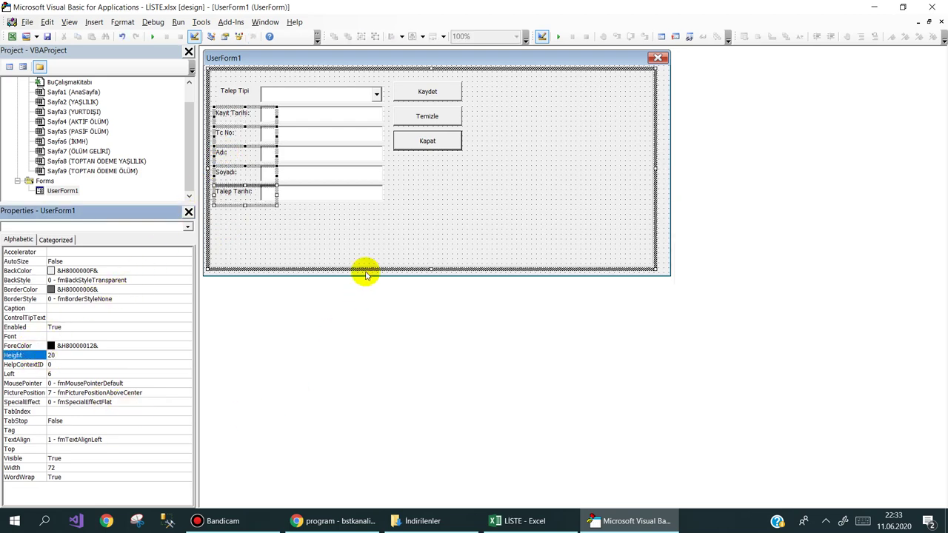
pyautogui.click(274, 211)
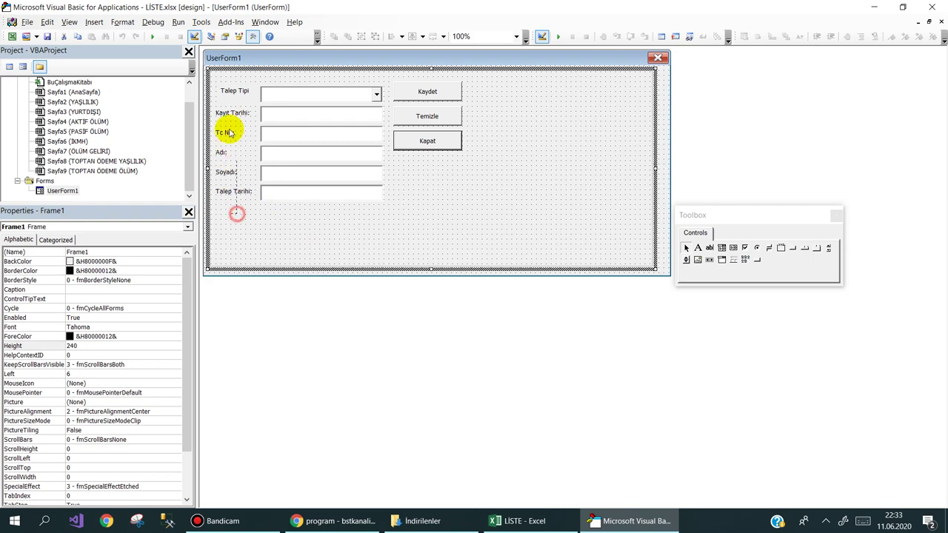
# Give all six labels a Calibri size 10 font
pyautogui.moveTo(260, 217); pyautogui.dragTo(222, 75)
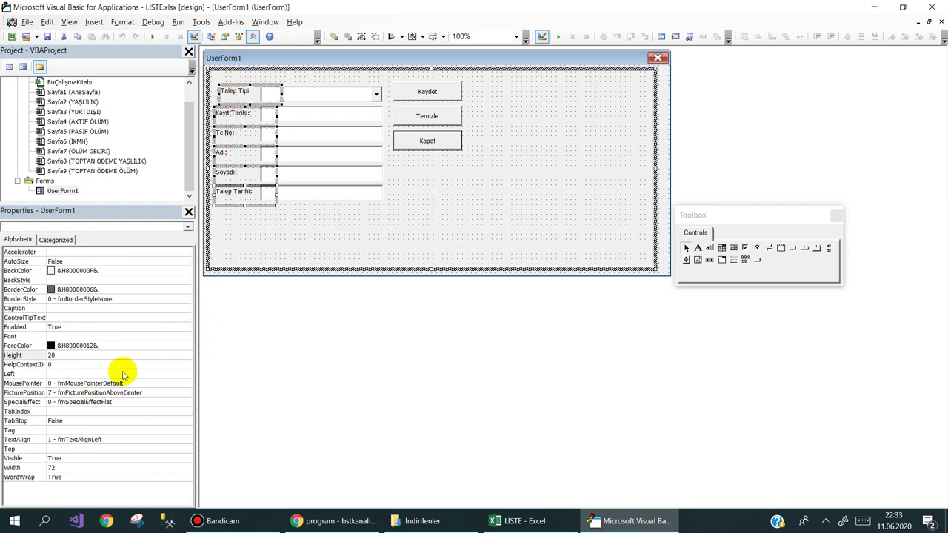
pyautogui.click(115, 337)
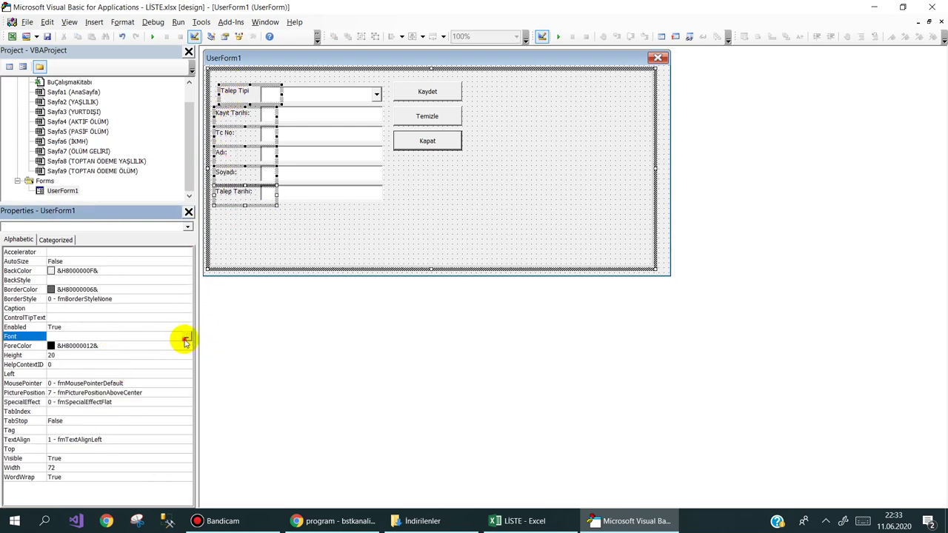
pyautogui.click(185, 339)
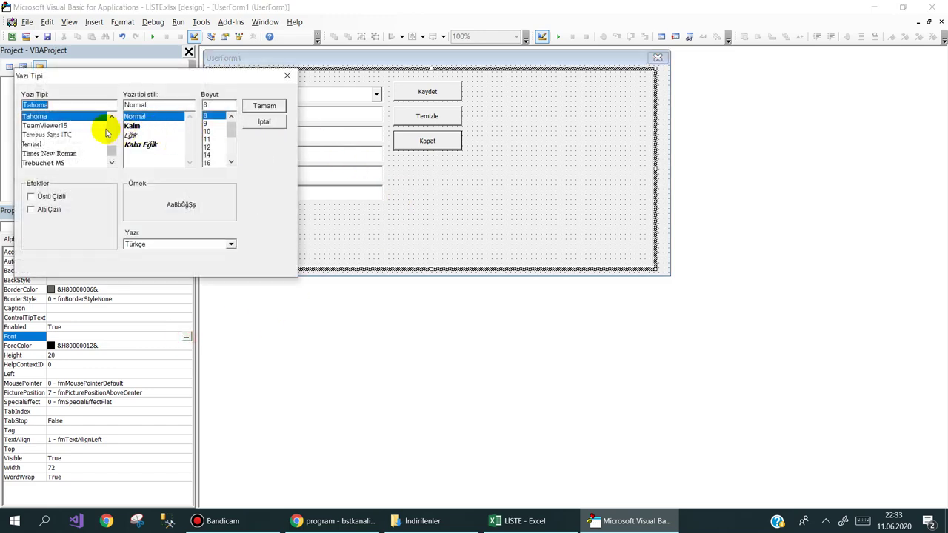
pyautogui.scroll(10, 89, 126)
pyautogui.click(59, 126)
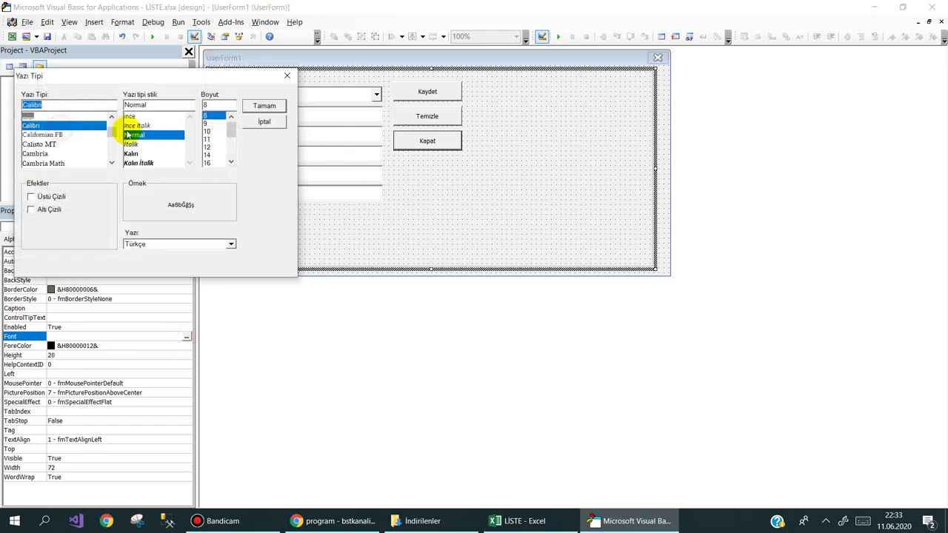
pyautogui.click(209, 131)
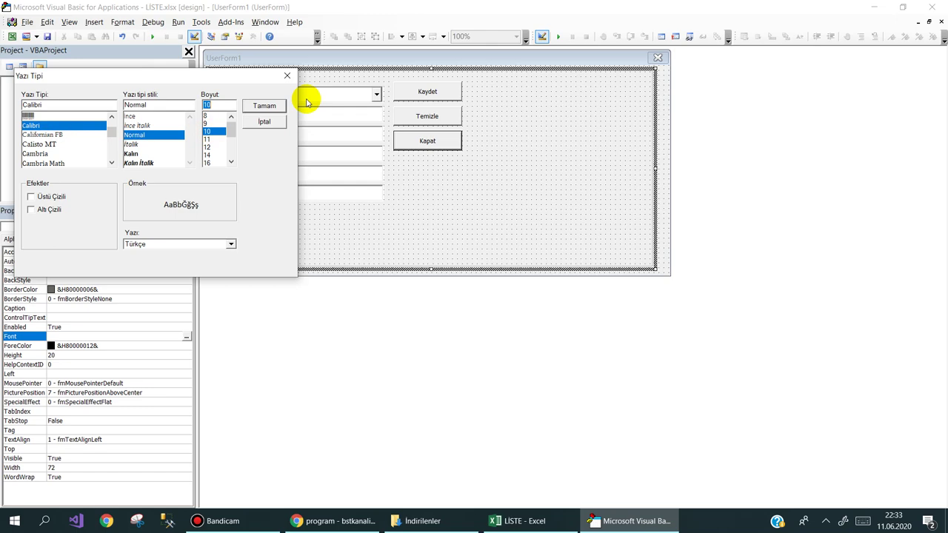
pyautogui.click(264, 106)
pyautogui.click(271, 220)
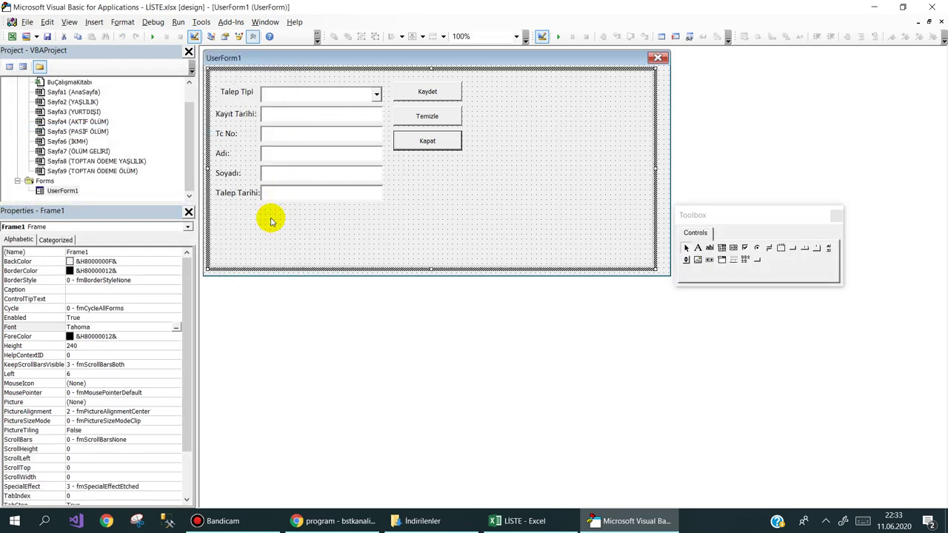
# Move the Kaydet, Temizle and Kapat buttons down slightly into line
pyautogui.moveTo(437, 222)
pyautogui.mouseDown()
pyautogui.moveTo(290, 153)
pyautogui.moveTo(337, 95)
pyautogui.mouseUp()
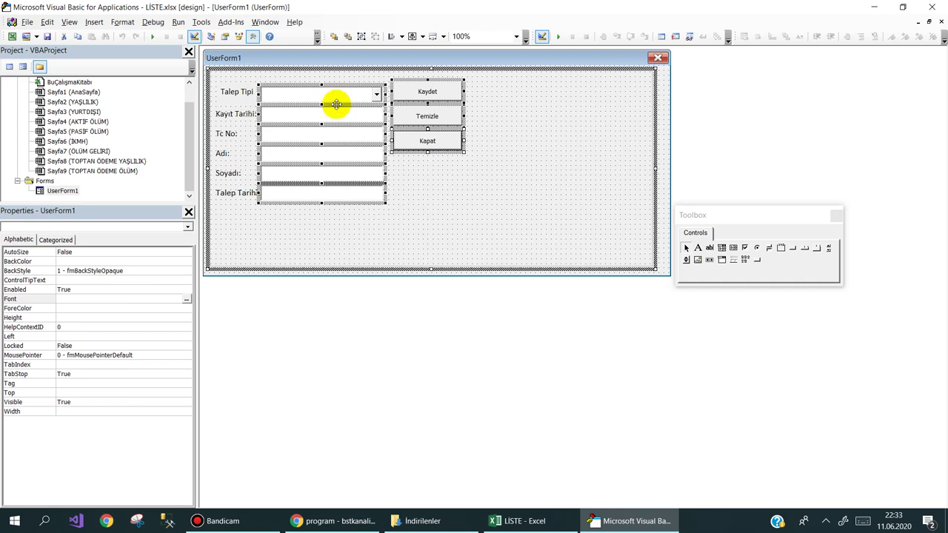
pyautogui.click(336, 104)
pyautogui.click(474, 158)
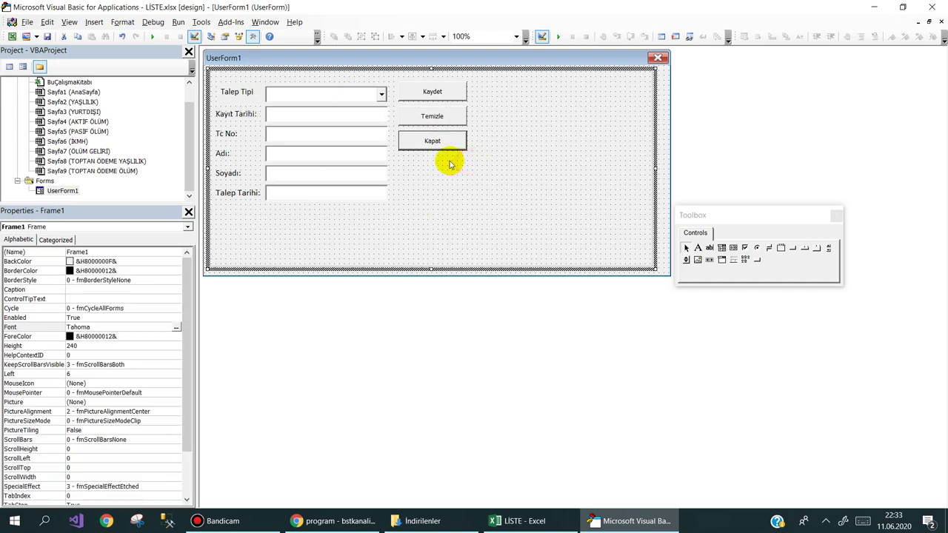
pyautogui.moveTo(446, 163)
pyautogui.mouseDown()
pyautogui.moveTo(437, 96)
pyautogui.moveTo(452, 100)
pyautogui.mouseUp()
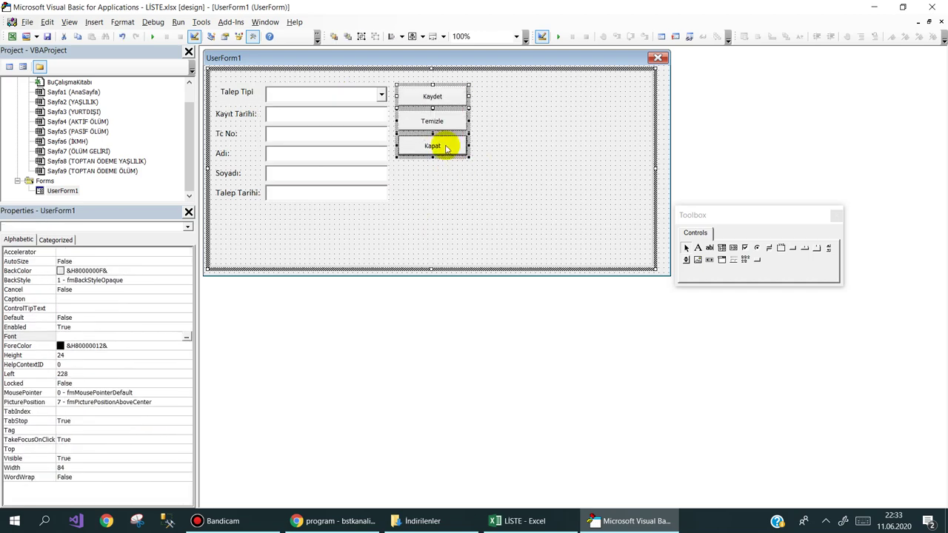
pyautogui.click(449, 194)
pyautogui.click(233, 91)
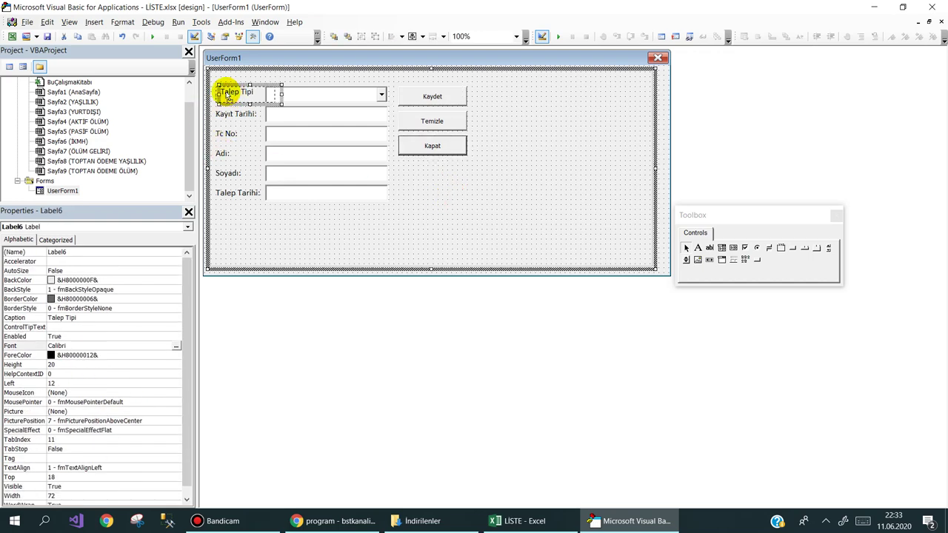
pyautogui.click(427, 227)
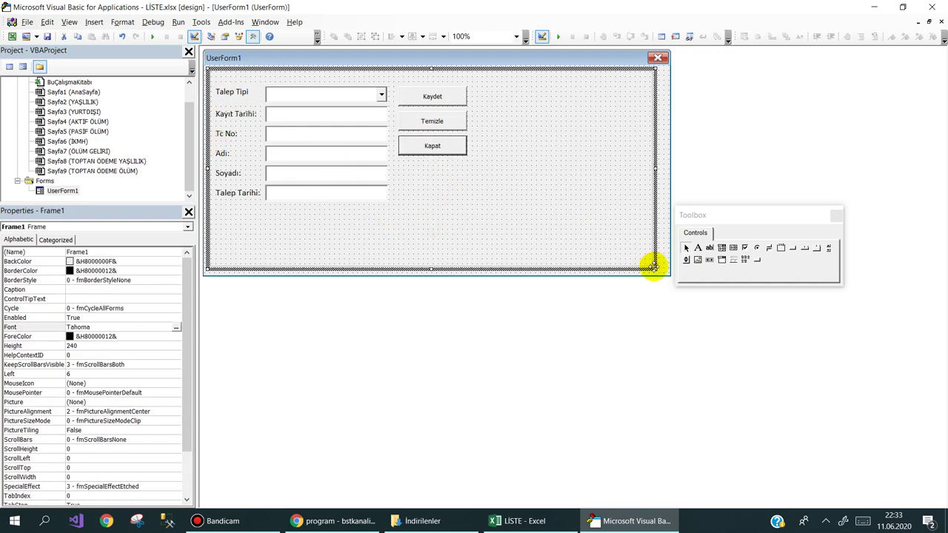
# Shrink Frame1 around the fields, then shrink UserForm1 to fit the frame
pyautogui.moveTo(653, 266); pyautogui.dragTo(481, 213)
pyautogui.click(546, 233)
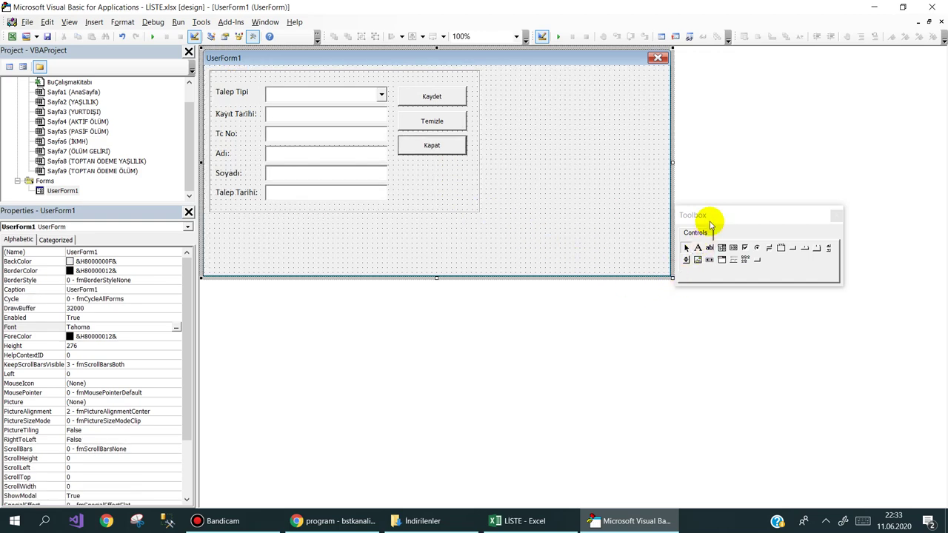
pyautogui.moveTo(722, 215); pyautogui.dragTo(769, 204)
pyautogui.moveTo(671, 279); pyautogui.dragTo(491, 232)
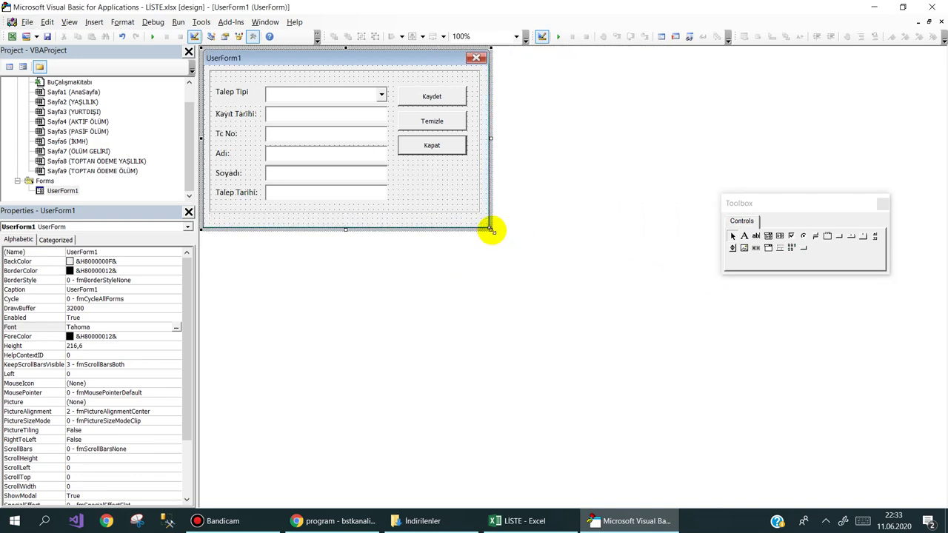
# Set the form's Caption to 'Talep Kayıt Formu' and open Sayfa1 (AnaSayfa) code
pyautogui.click(53, 252)
pyautogui.click(52, 289)
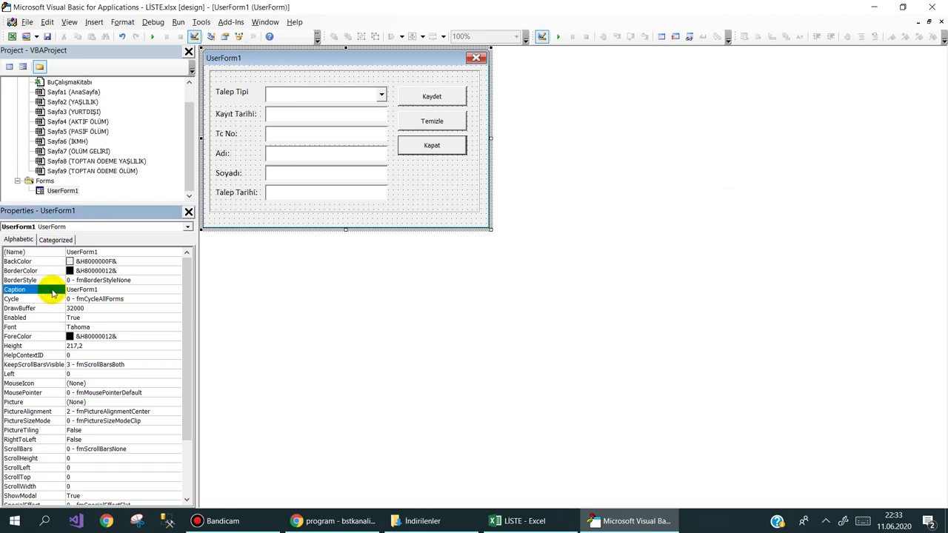
pyautogui.write('Ta')
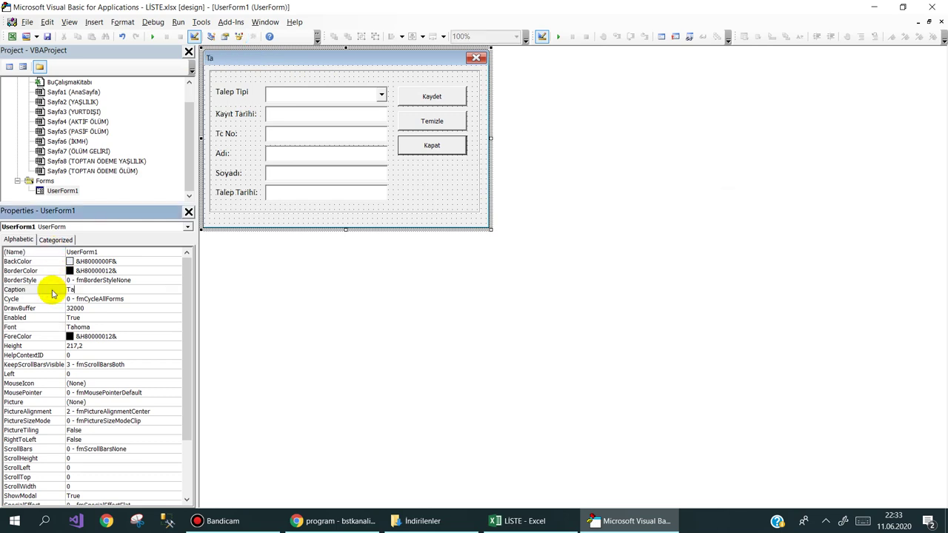
pyautogui.write('lep Kayıt Formu')
pyautogui.click(334, 222)
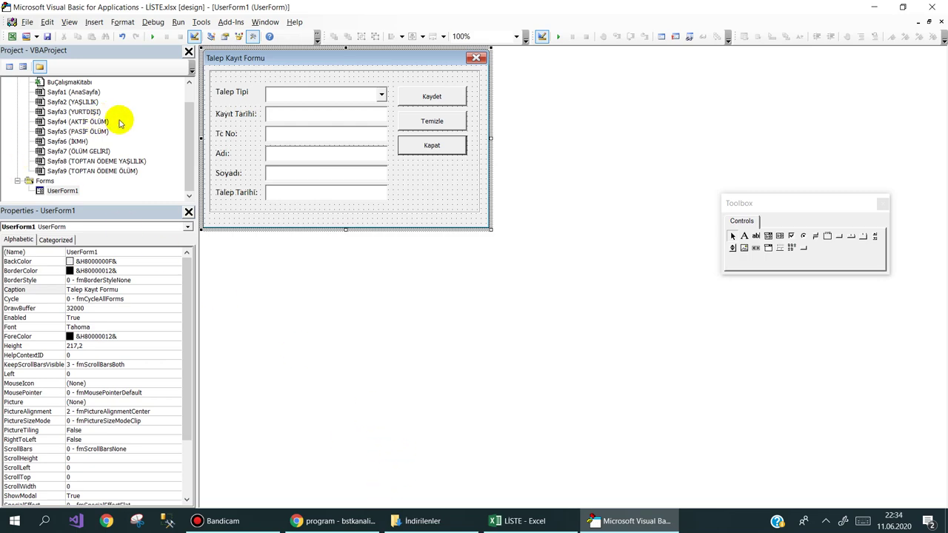
pyautogui.doubleClick(81, 92)
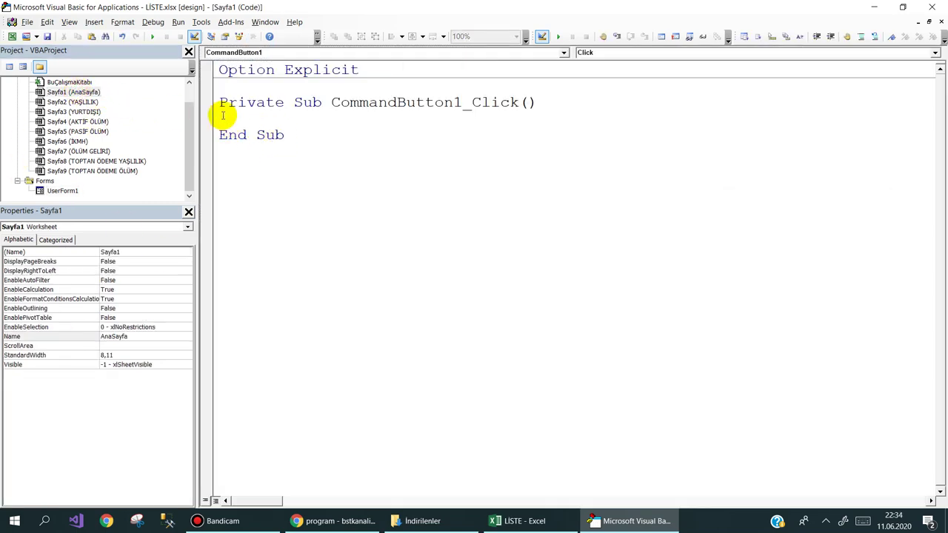
# Make the Kayit Formu button's CommandButton1_Click call UserForm1.Show, then return to the sheet
pyautogui.click(931, 7)
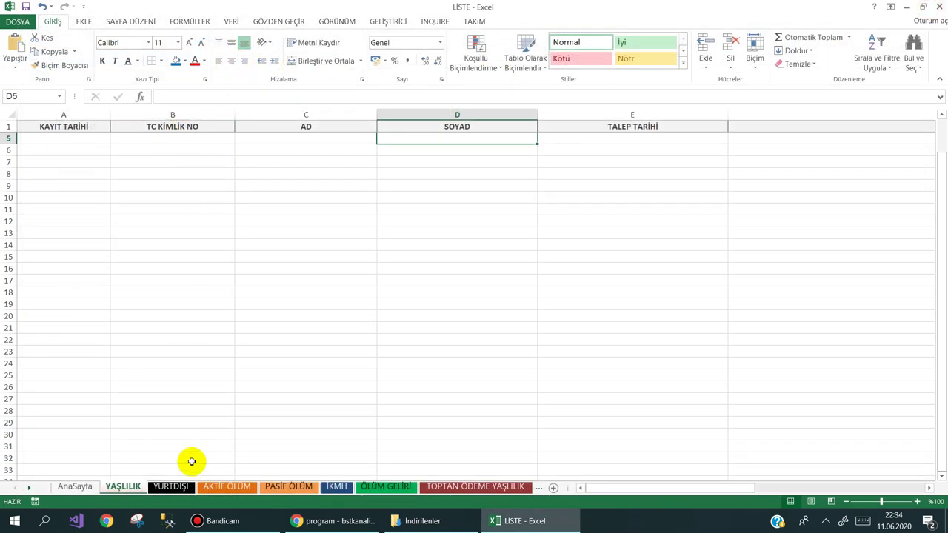
pyautogui.click(74, 487)
pyautogui.click(187, 246)
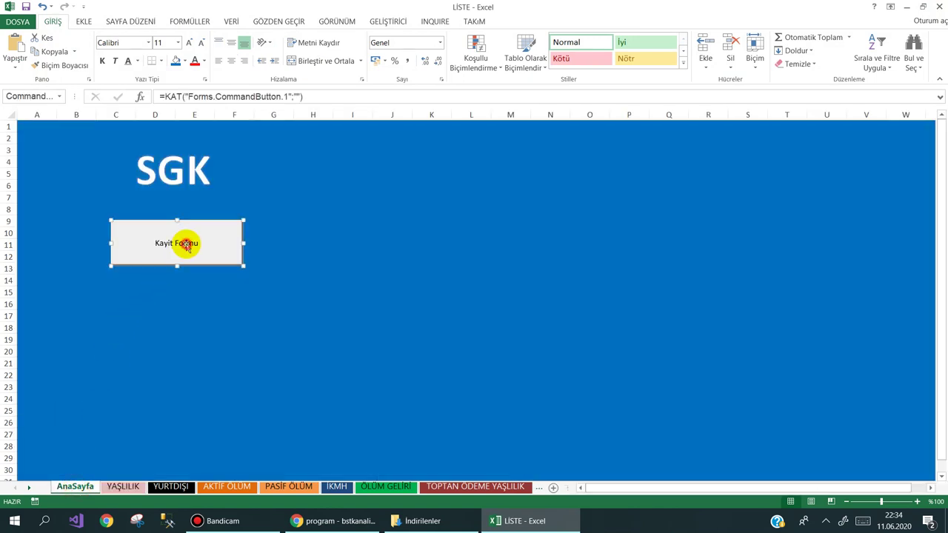
pyautogui.doubleClick(187, 246)
pyautogui.write('userf')
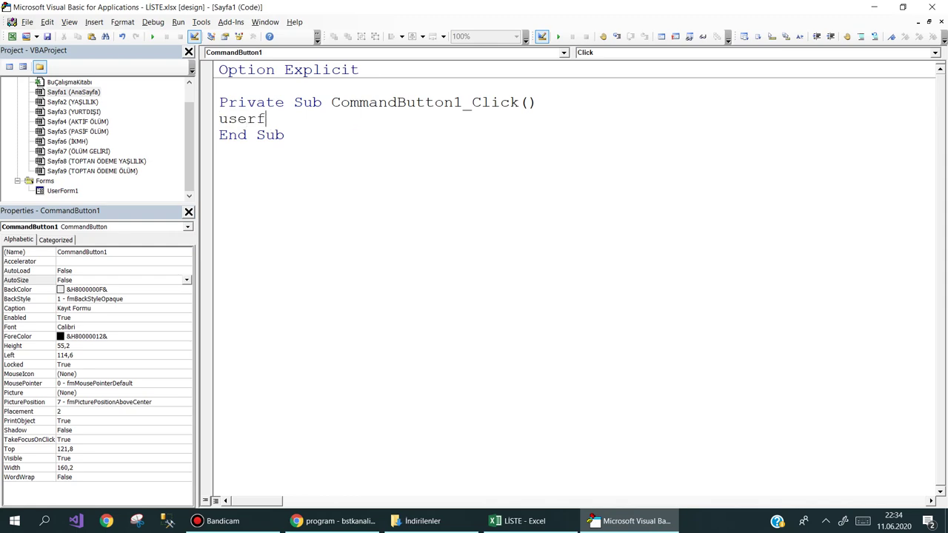
pyautogui.hotkey('ctrl', 'space')
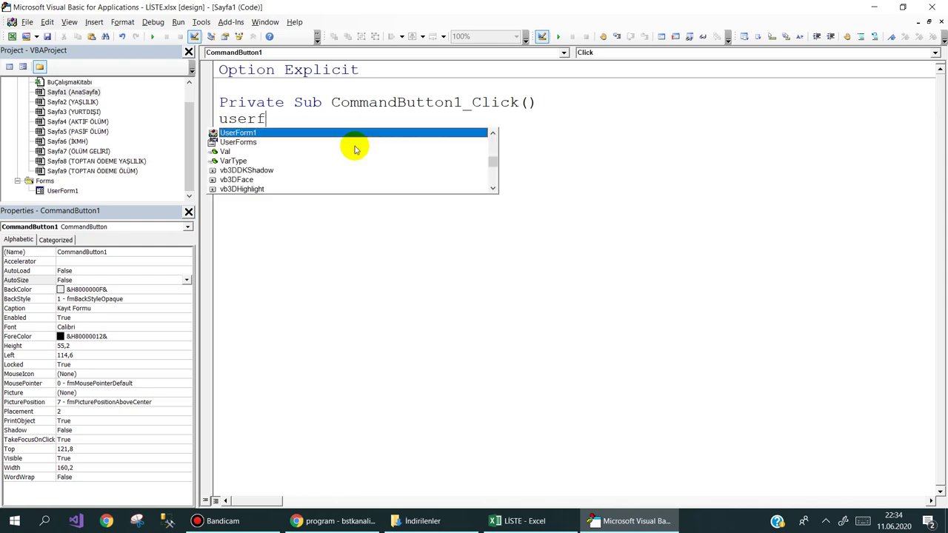
pyautogui.write('.sh')
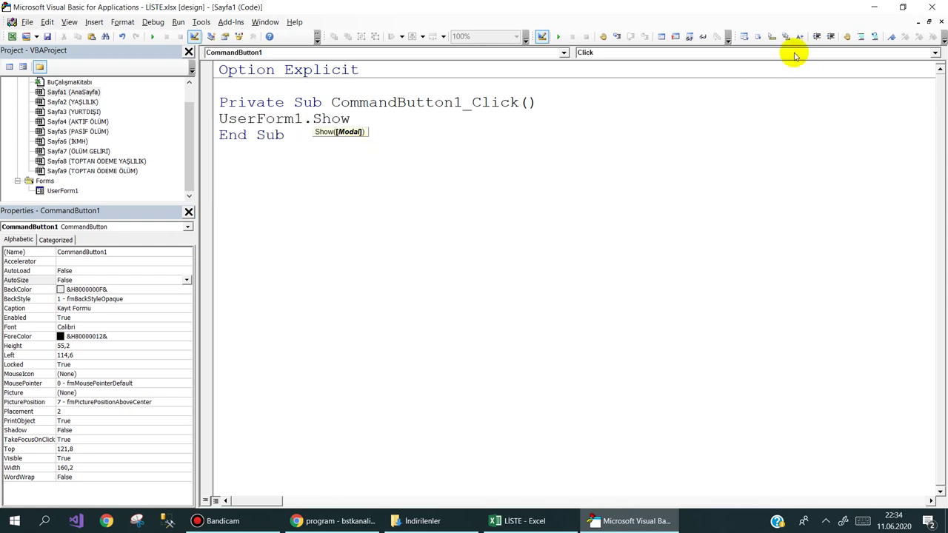
pyautogui.click(874, 7)
pyautogui.click(268, 175)
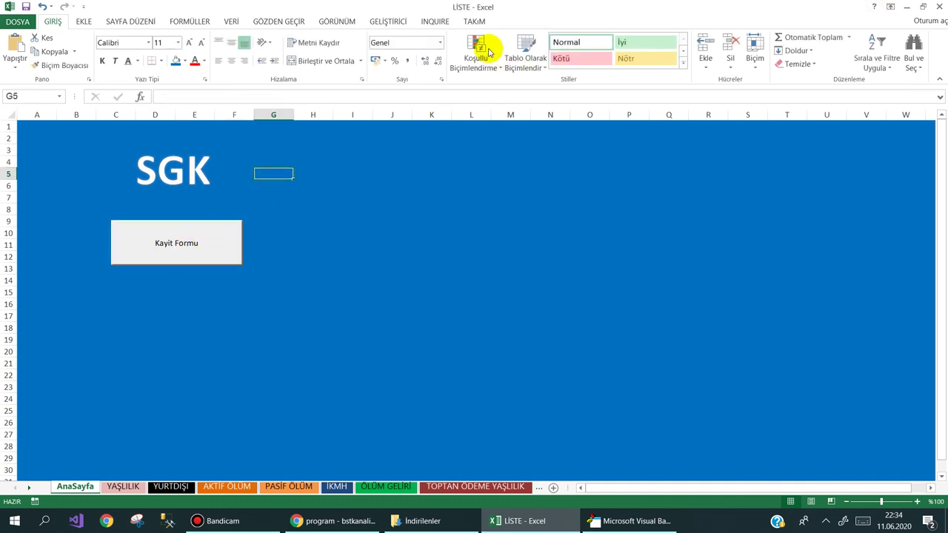
# Leave Design Mode and test Talep Kayıt Formu, finding Talep Tipi empty, then close it
pyautogui.click(388, 21)
pyautogui.click(268, 58)
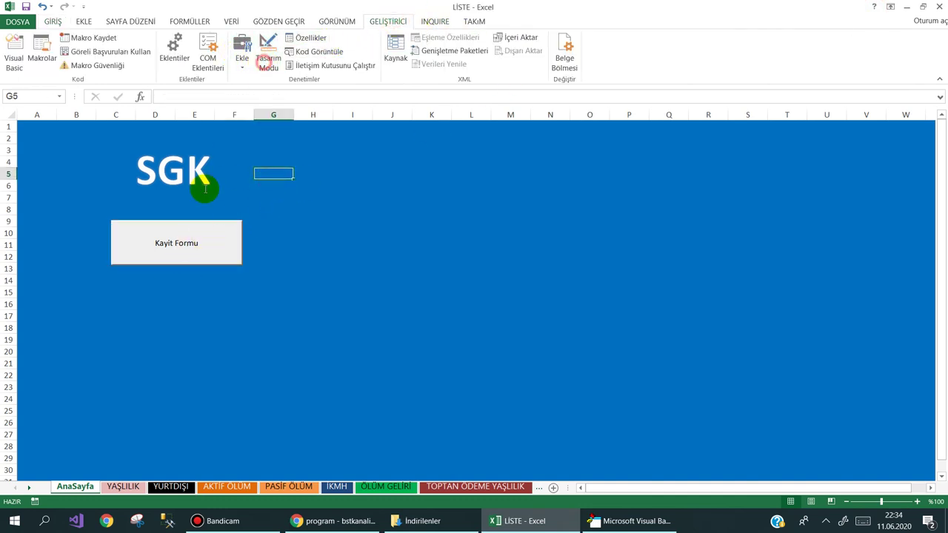
pyautogui.click(188, 240)
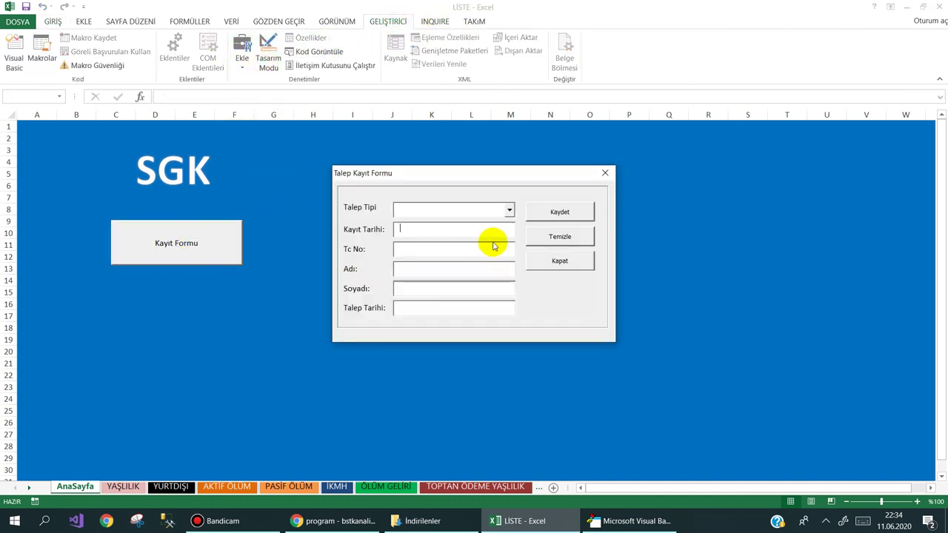
pyautogui.click(509, 228)
pyautogui.click(510, 212)
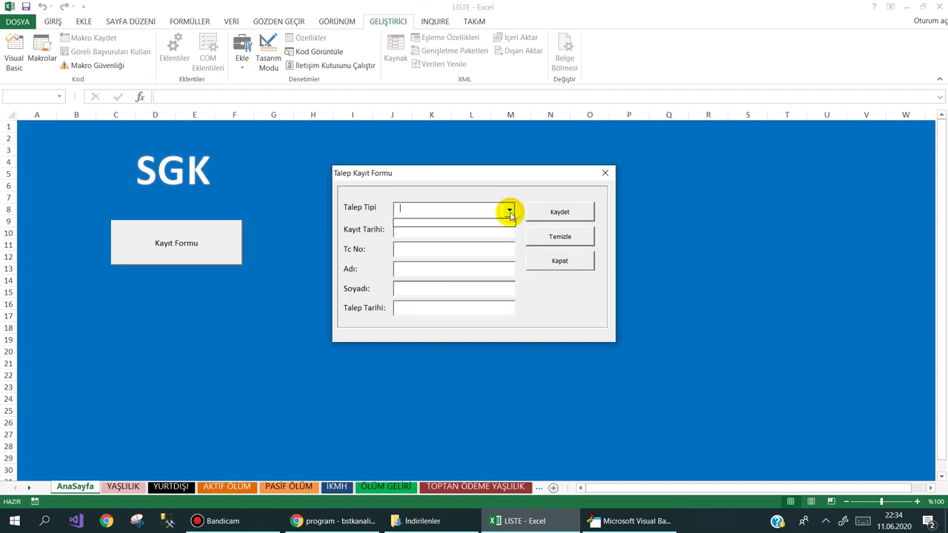
pyautogui.click(560, 261)
pyautogui.click(610, 171)
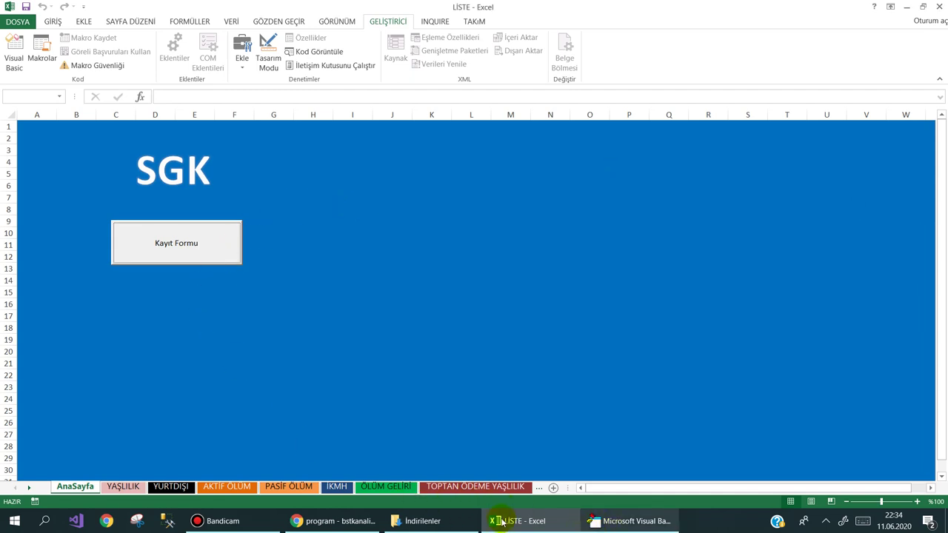
# Turn Design Mode back on and return to the UserForm1 designer
pyautogui.click(223, 521)
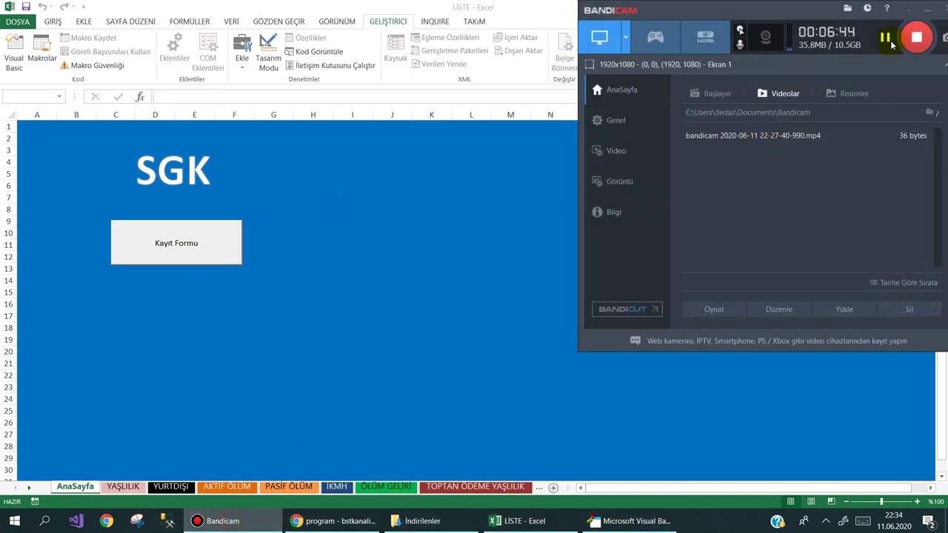
pyautogui.click(926, 10)
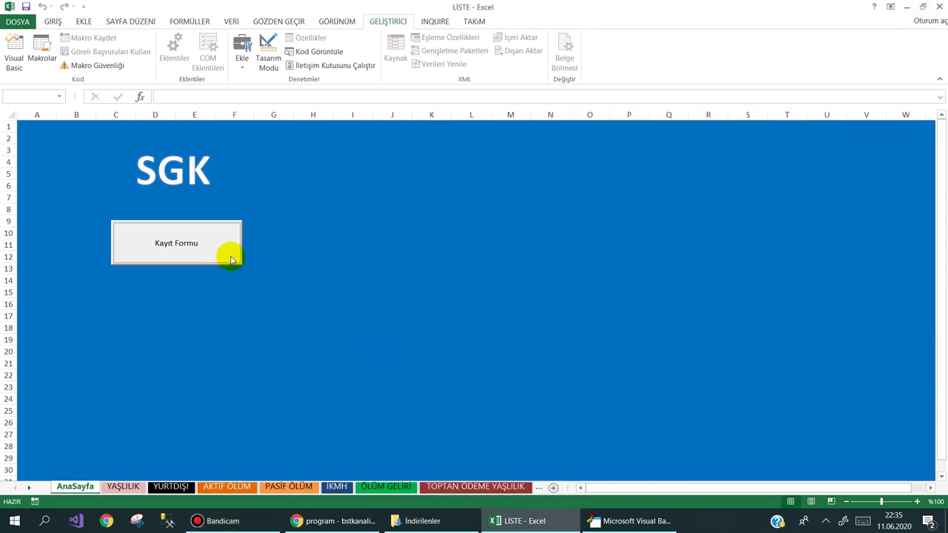
pyautogui.click(267, 71)
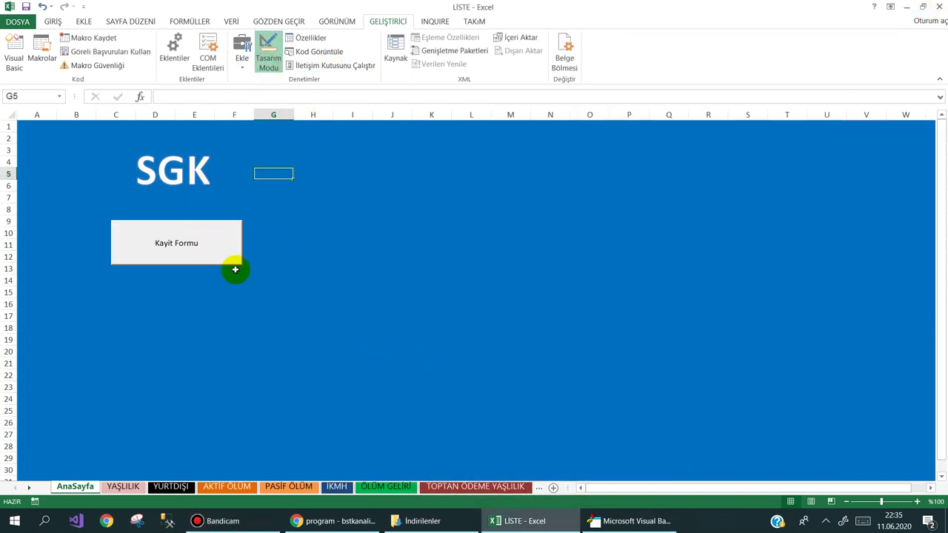
pyautogui.click(611, 522)
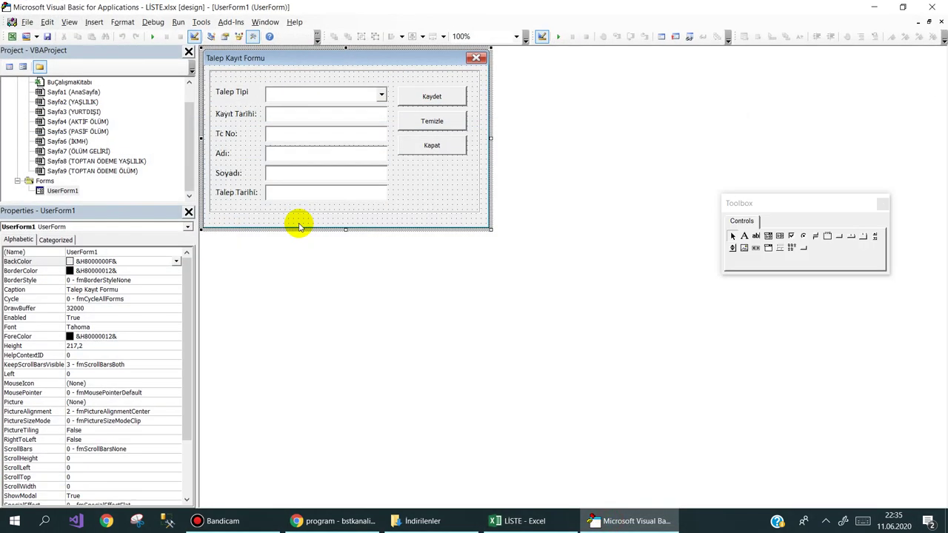
# Create a SayfaAktar procedure below End Sub and call it from UserForm_Click
pyautogui.doubleClick(366, 225)
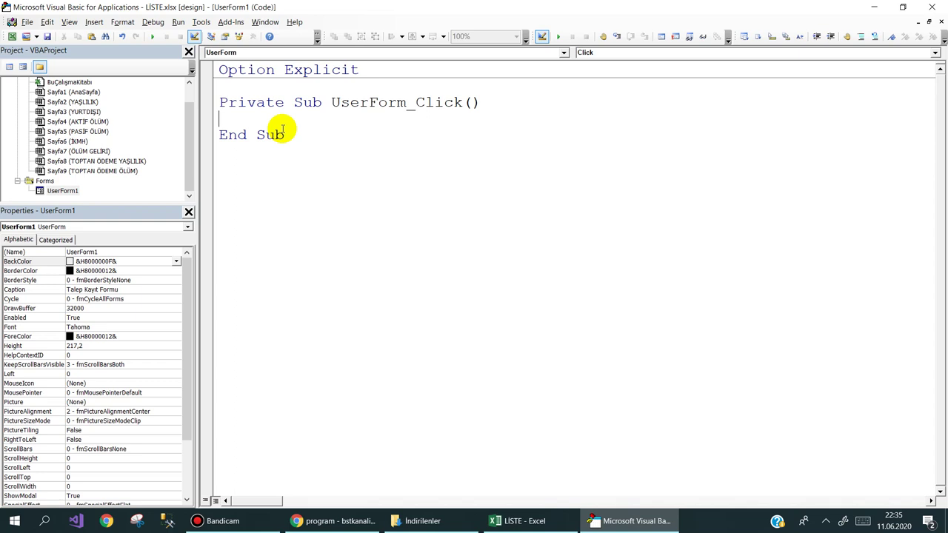
pyautogui.write('Sayfalari')
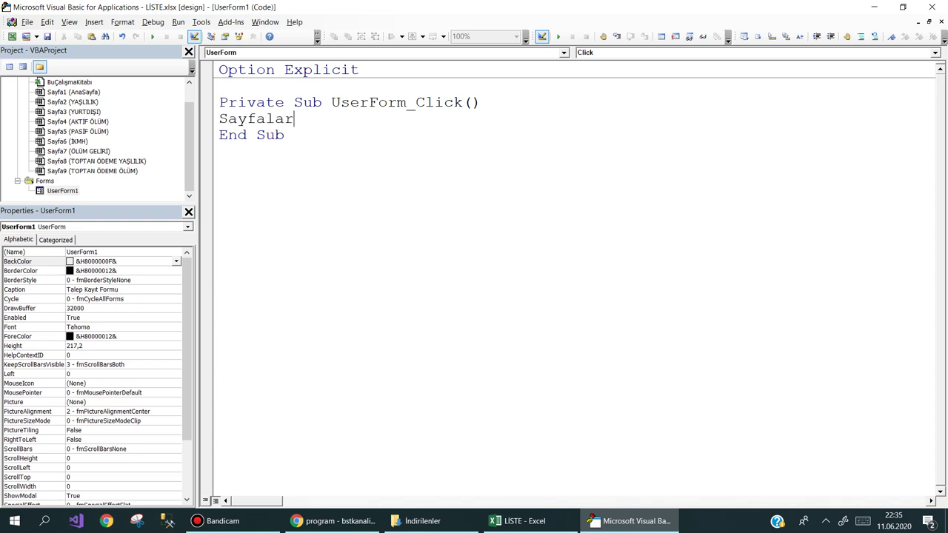
pyautogui.write('Aktar')
pyautogui.moveTo(353, 120); pyautogui.dragTo(180, 119)
pyautogui.hotkey('ctrl', 'c')
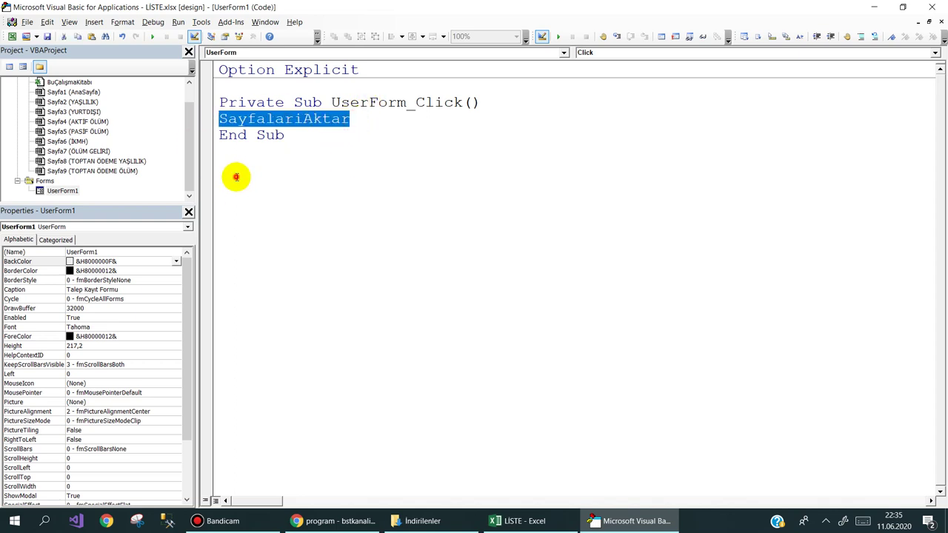
pyautogui.click(237, 177)
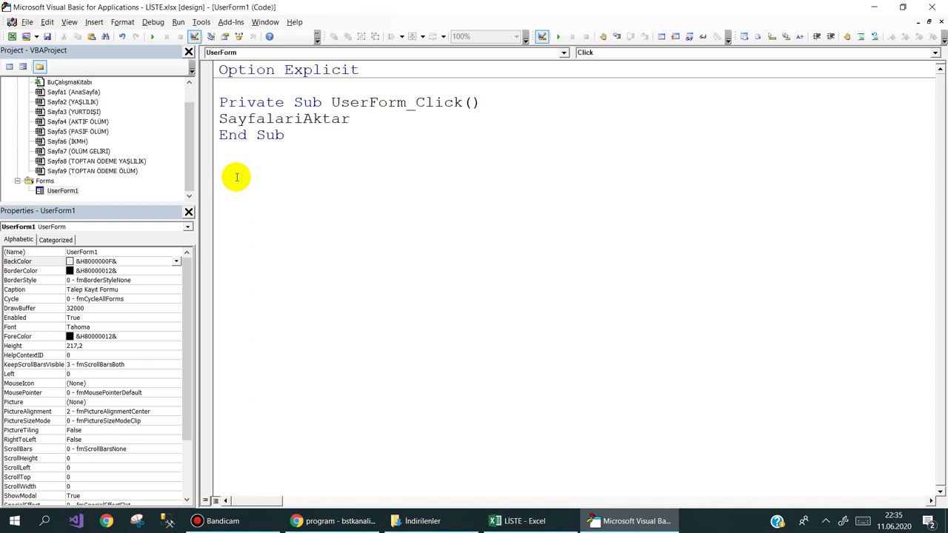
pyautogui.write('sub')
pyautogui.hotkey('ctrl', 'v')
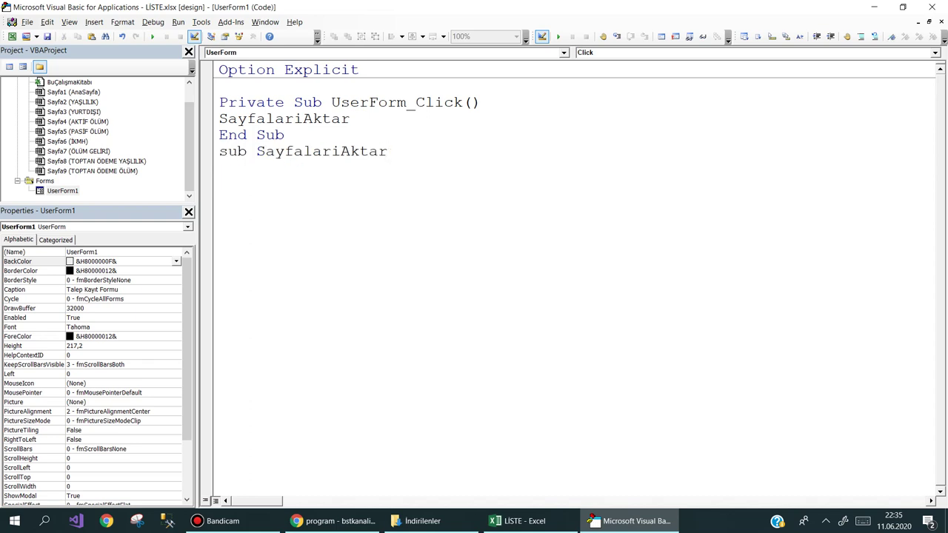
pyautogui.press('Return')
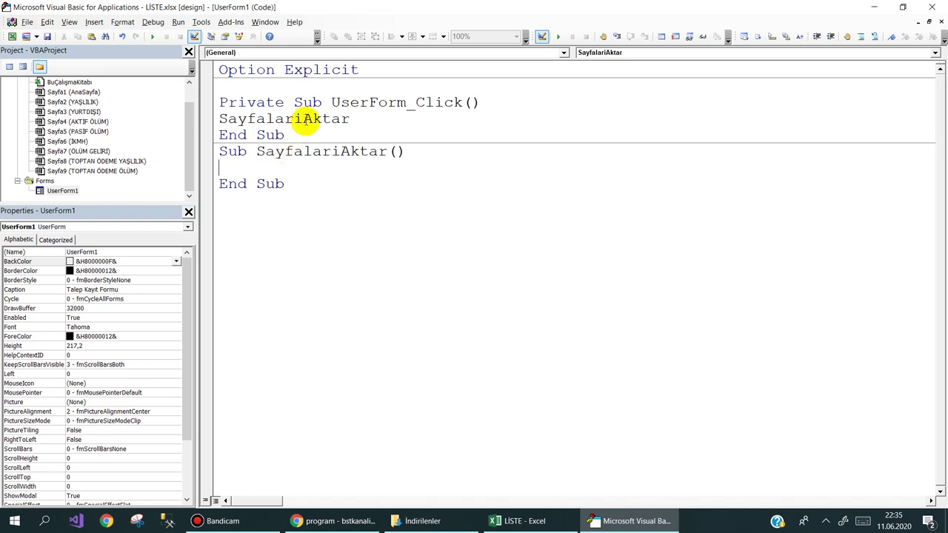
pyautogui.moveTo(302, 119); pyautogui.dragTo(266, 118)
pyautogui.press('Delete')
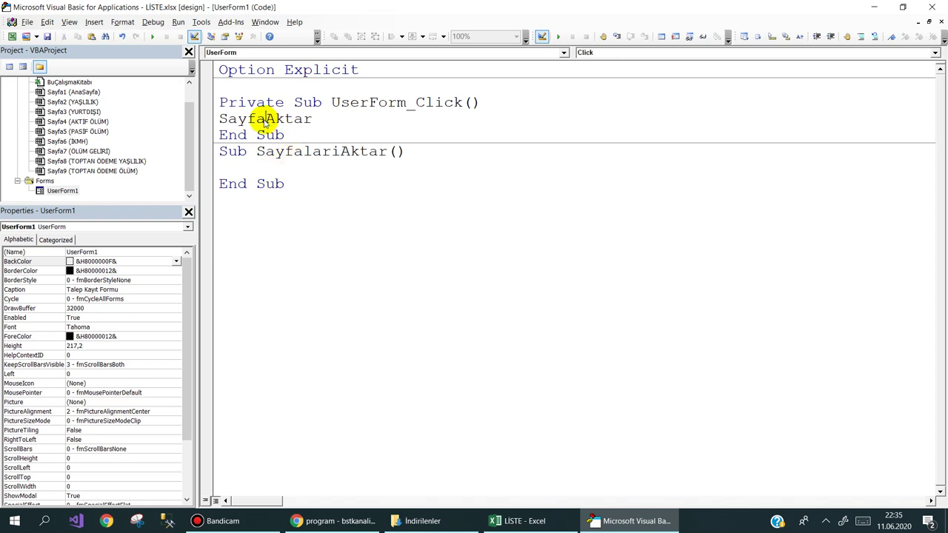
pyautogui.moveTo(340, 151); pyautogui.dragTo(311, 151)
pyautogui.press('Delete')
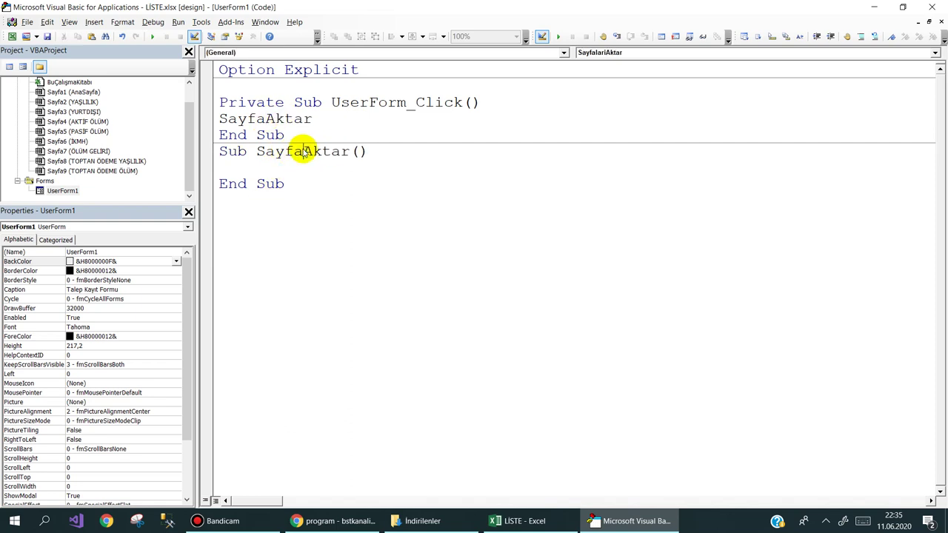
# Declare Dim x As Integer in SayfaAktar and begin a 'for x=2 to' loop
pyautogui.click(236, 167)
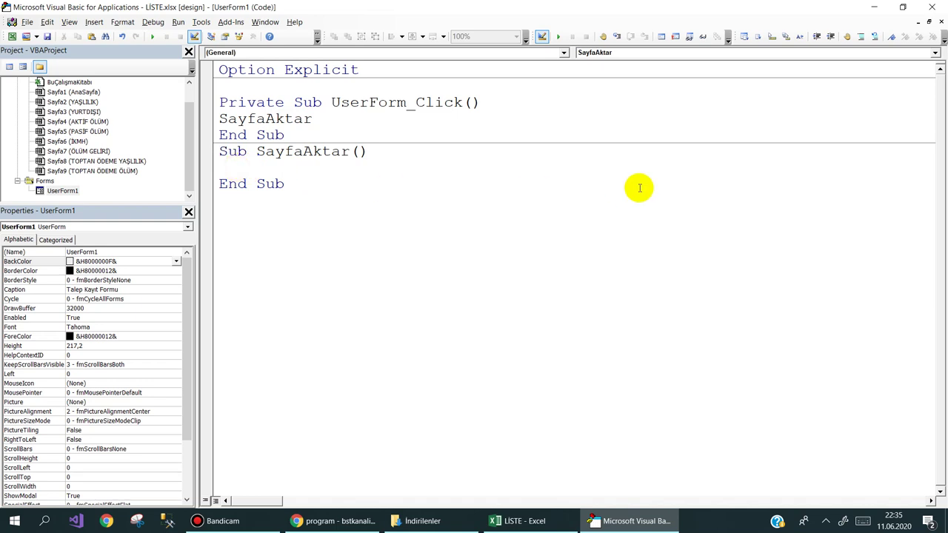
pyautogui.write('dim x')
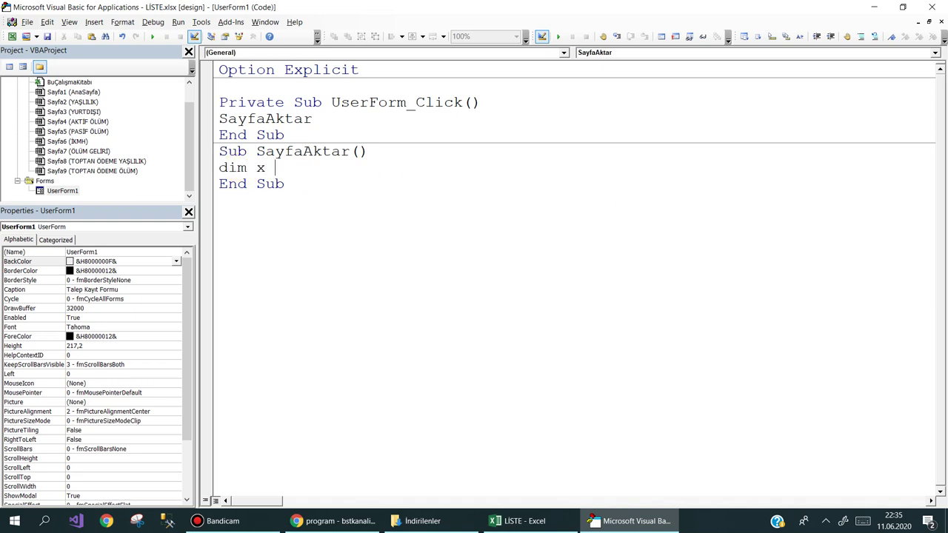
pyautogui.write('as integer')
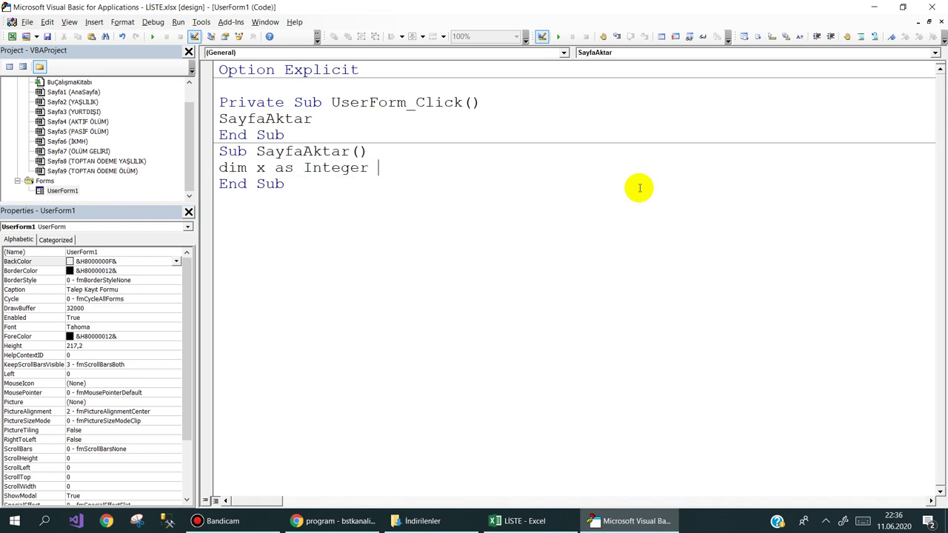
pyautogui.press('Return')
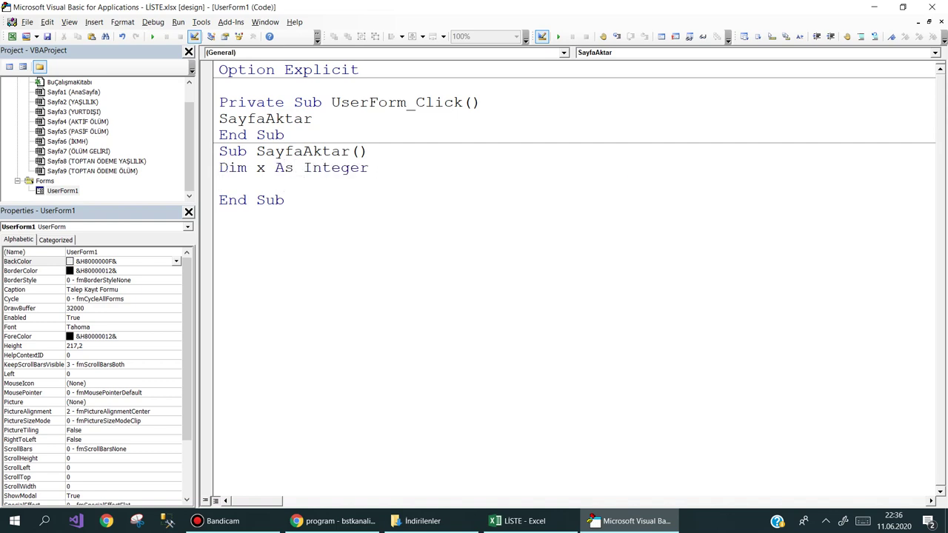
pyautogui.press('Return')
pyautogui.write('for x=2 ')
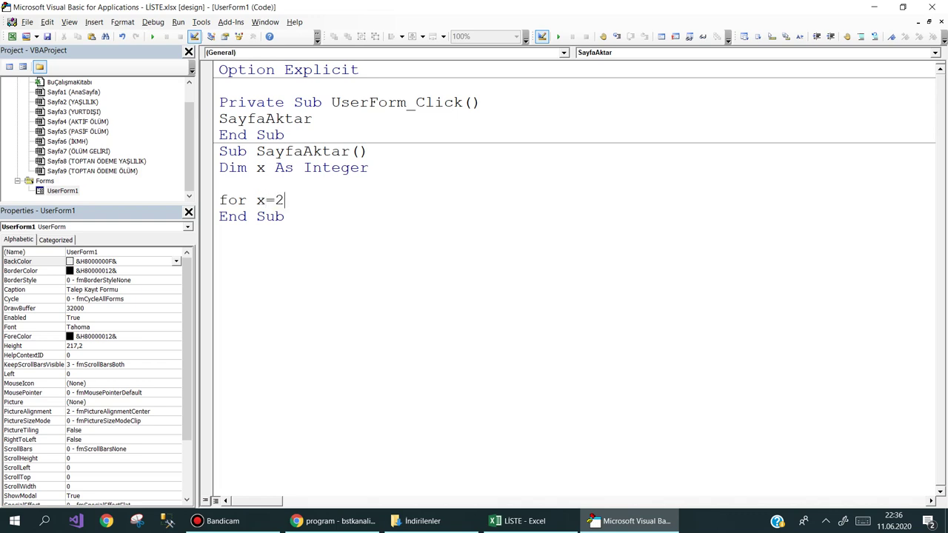
pyautogui.write('to')
# Look over the workbook's sheet tabs in Excel, visiting YAŞLILIK and returning to AnaSayfa
pyautogui.click(518, 520)
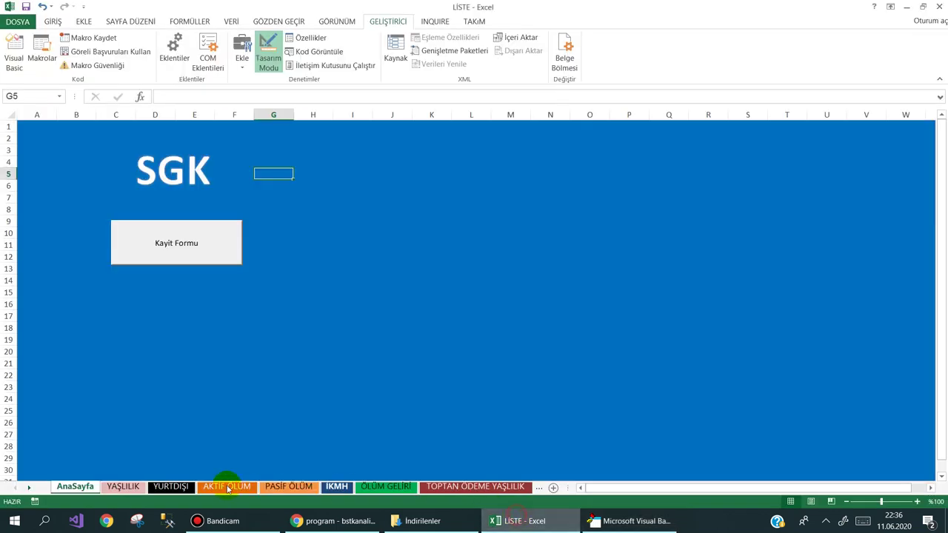
pyautogui.click(68, 488)
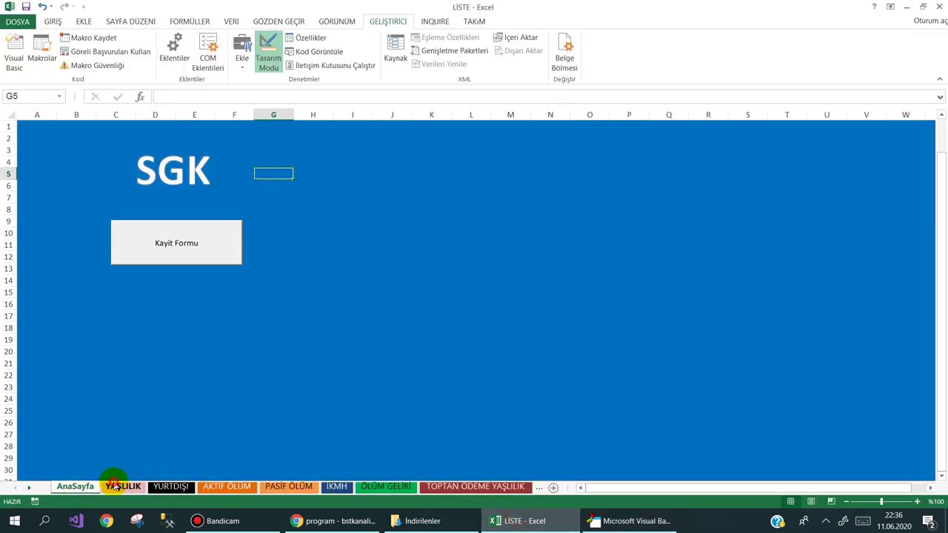
pyautogui.click(120, 487)
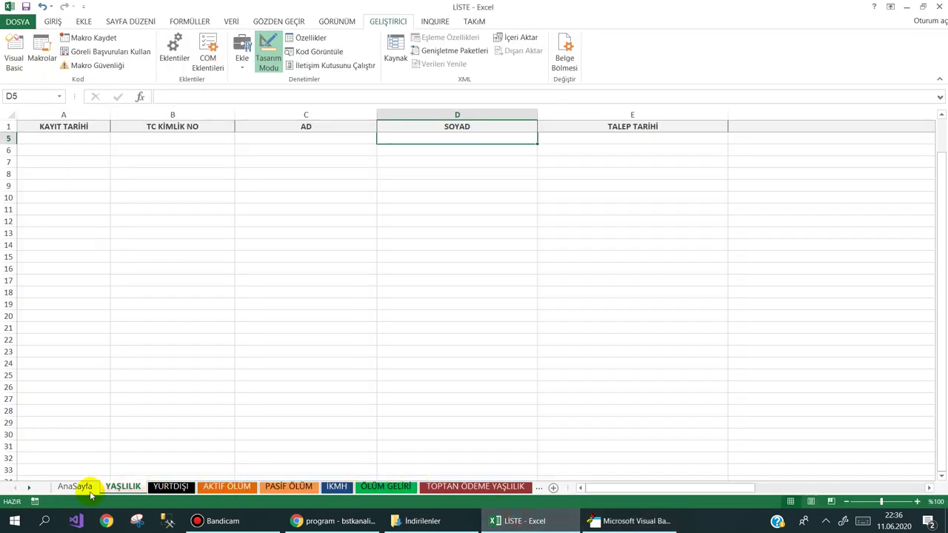
pyautogui.click(74, 487)
# Complete the loop header as For x = 2 To Sheets.Count and close it with Next
pyautogui.click(614, 520)
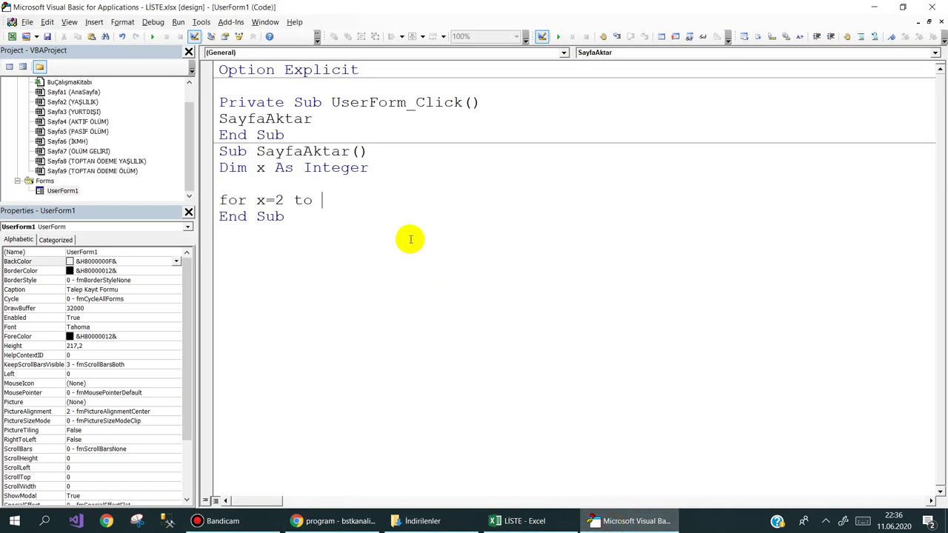
pyautogui.write('she')
pyautogui.hotkey('ctrl', 'space')
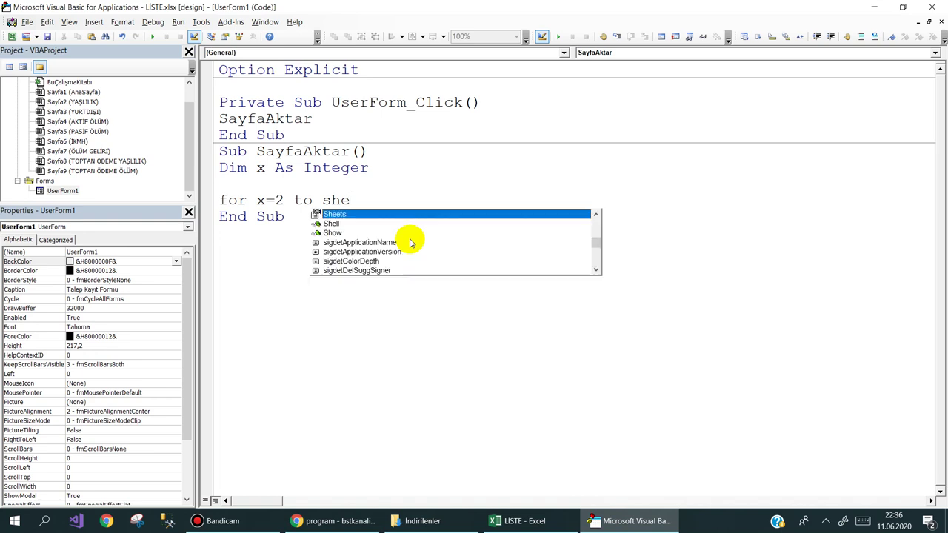
pyautogui.write('(')
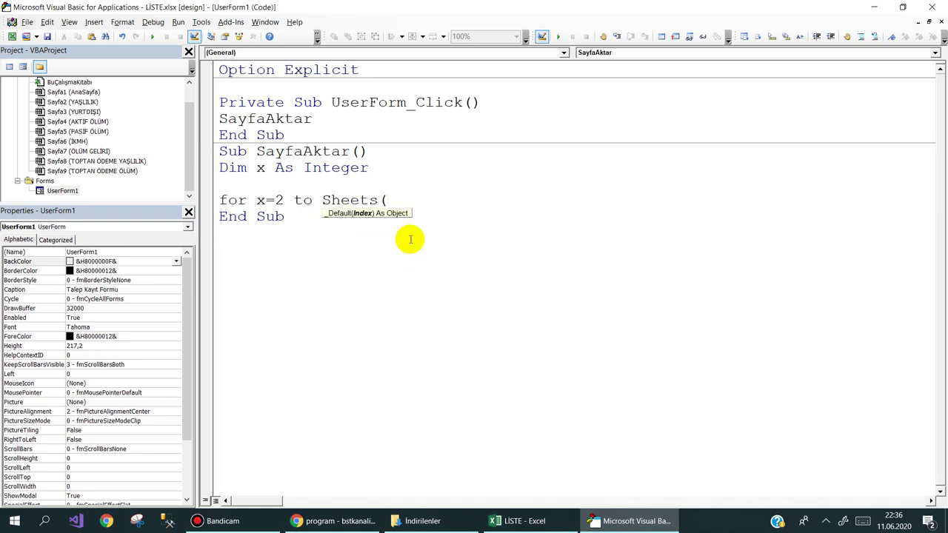
pyautogui.write('x)')
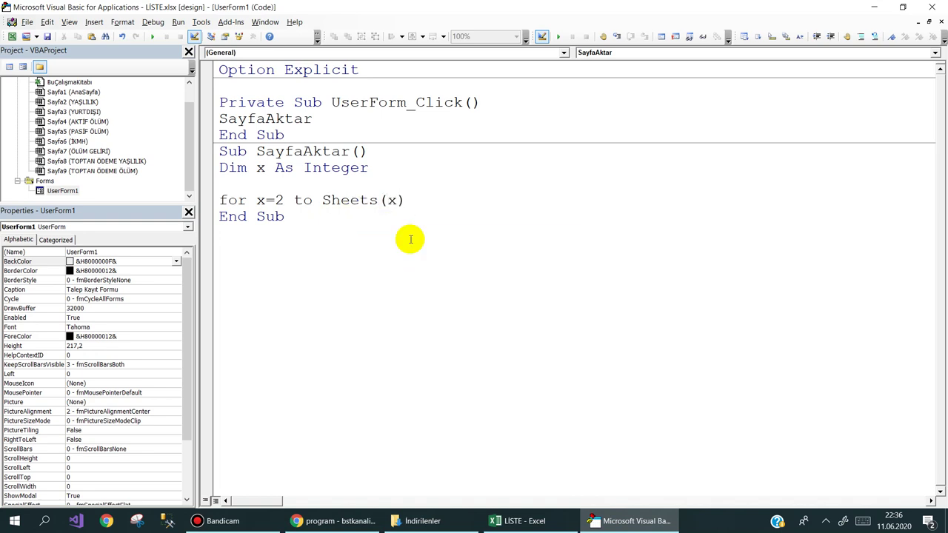
pyautogui.write('.name')
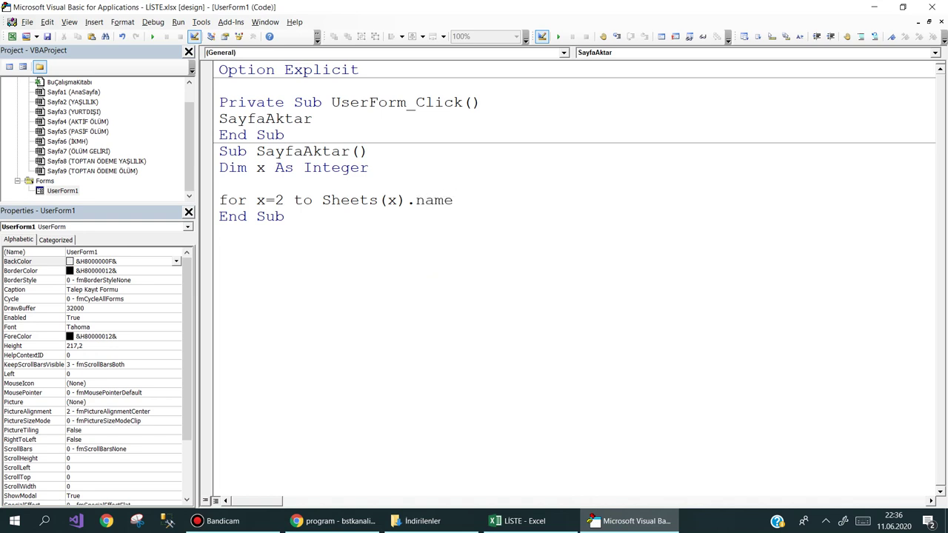
pyautogui.press('BackSpace')
pyautogui.press('BackSpace')
pyautogui.press('BackSpace')
pyautogui.write('.co')
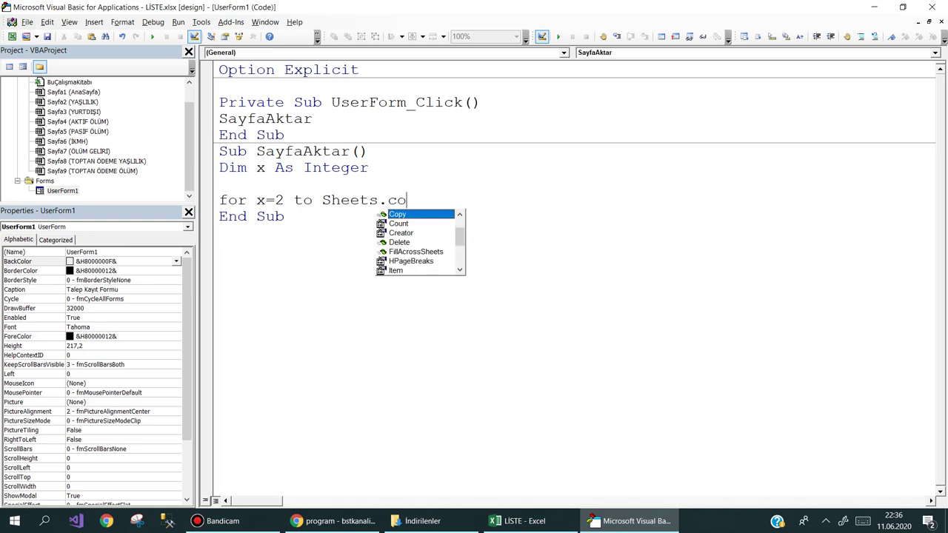
pyautogui.write('u')
pyautogui.press('Return')
pyautogui.press('Return')
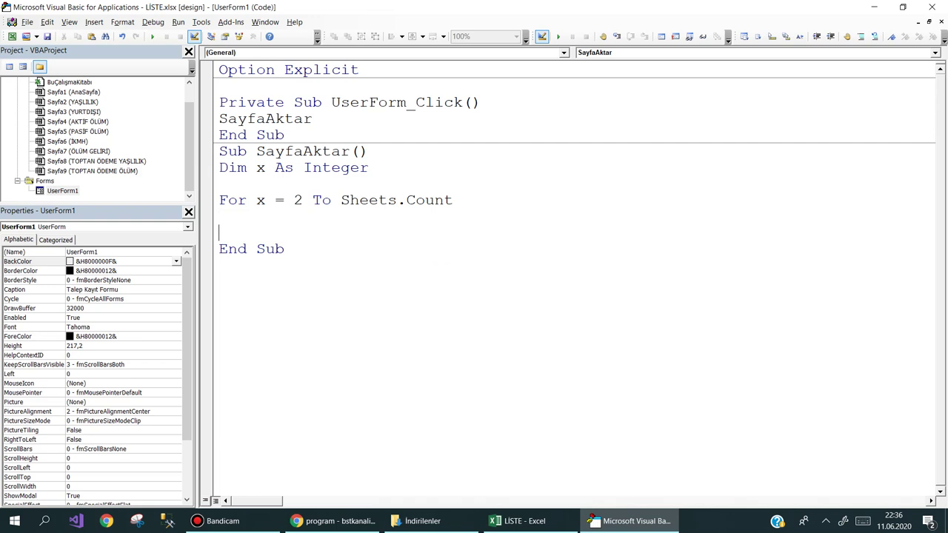
pyautogui.write('next')
pyautogui.doubleClick(63, 191)
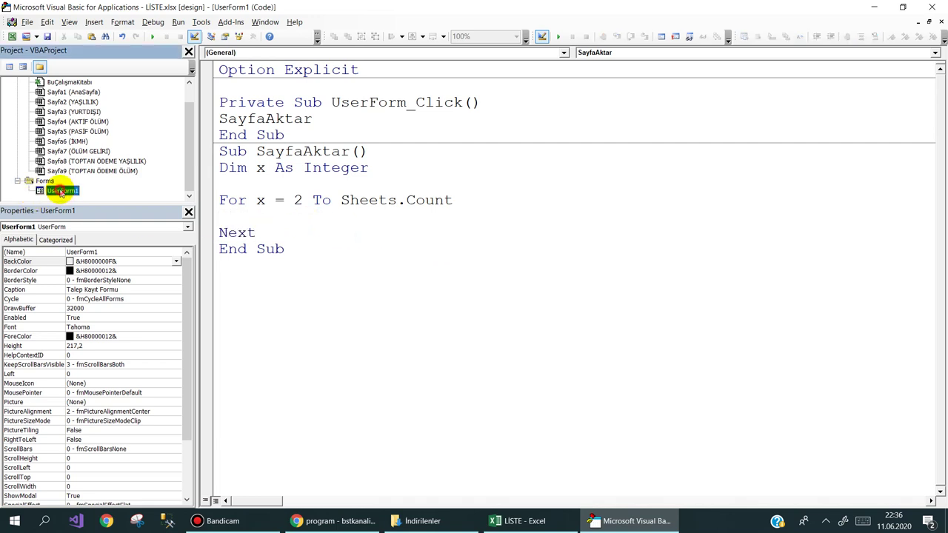
# Add name prefixes to the Talep Tipi combo box and the Kayıt Tarihi, Tc No and Adı boxes
pyautogui.click(345, 94)
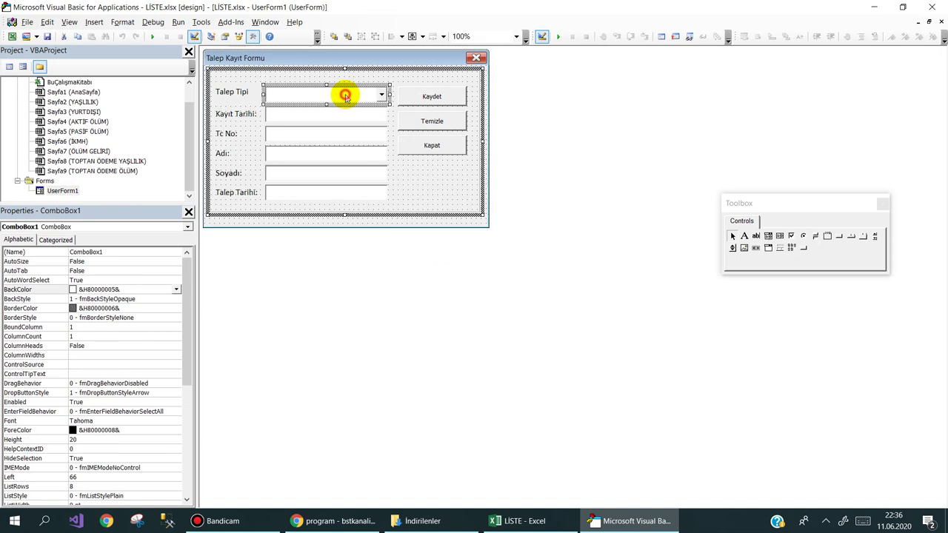
pyautogui.click(62, 253)
pyautogui.write('cbTalepTipi')
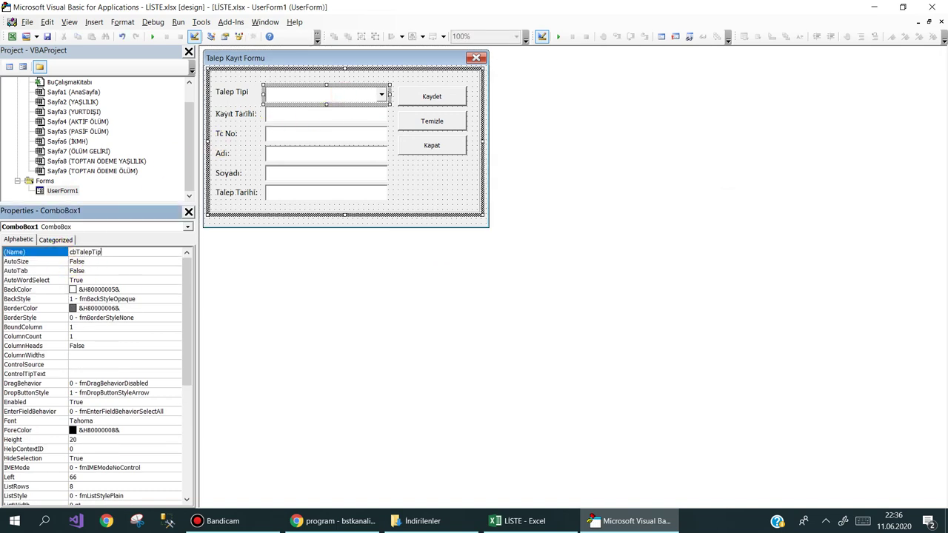
pyautogui.click(274, 115)
pyautogui.click(52, 255)
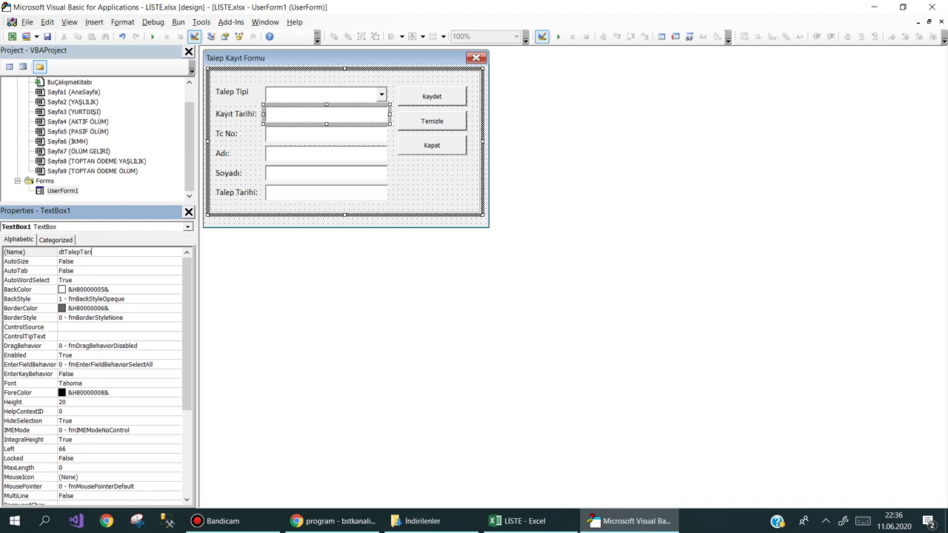
pyautogui.write('hi')
pyautogui.click(293, 137)
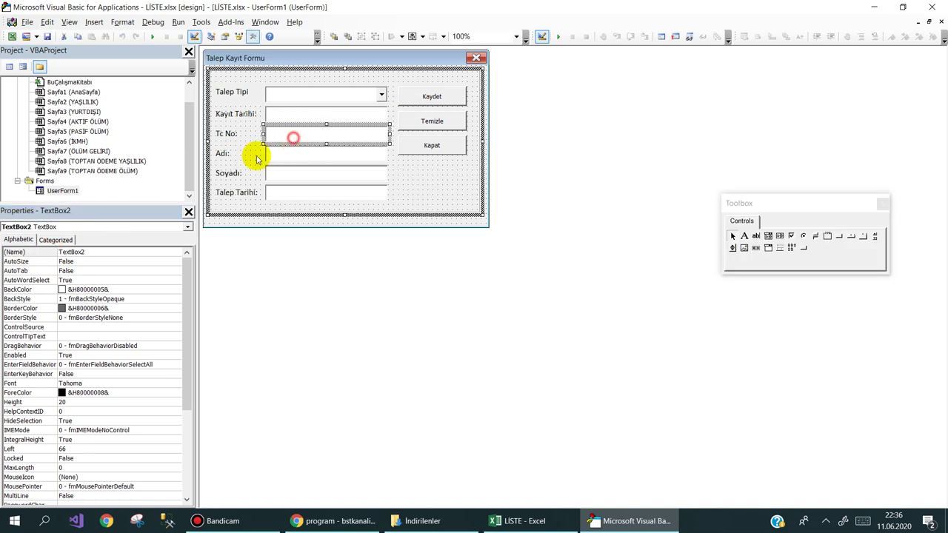
pyautogui.click(47, 253)
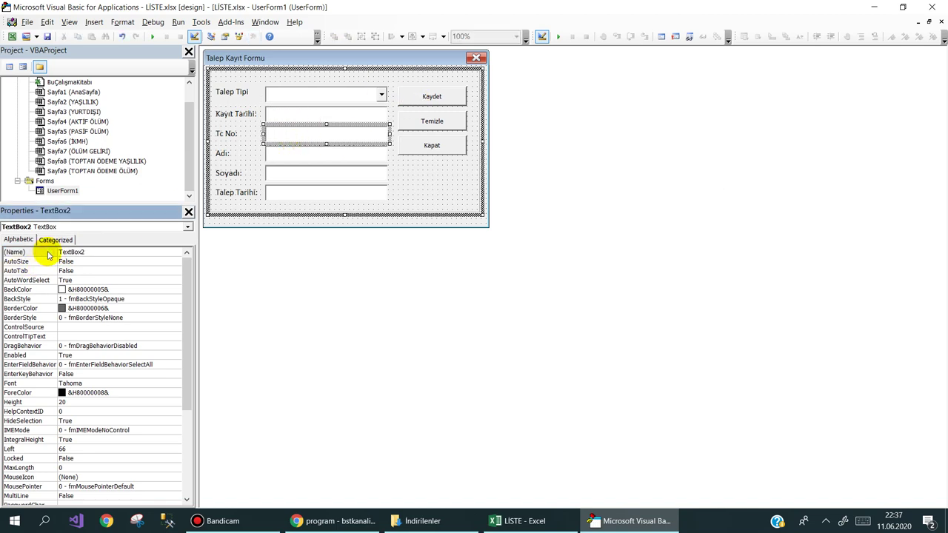
pyautogui.write('txtTcNo')
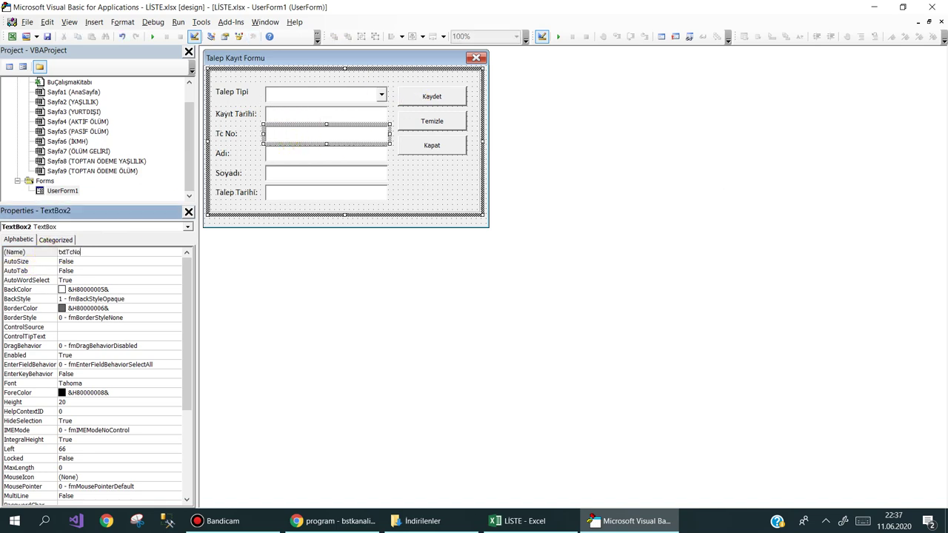
pyautogui.click(319, 154)
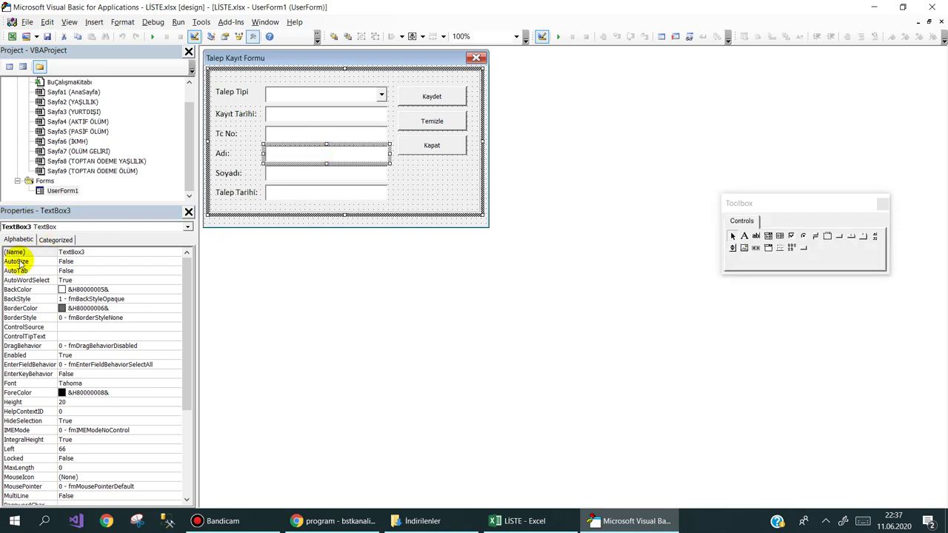
pyautogui.click(26, 252)
pyautogui.write('txtAd')
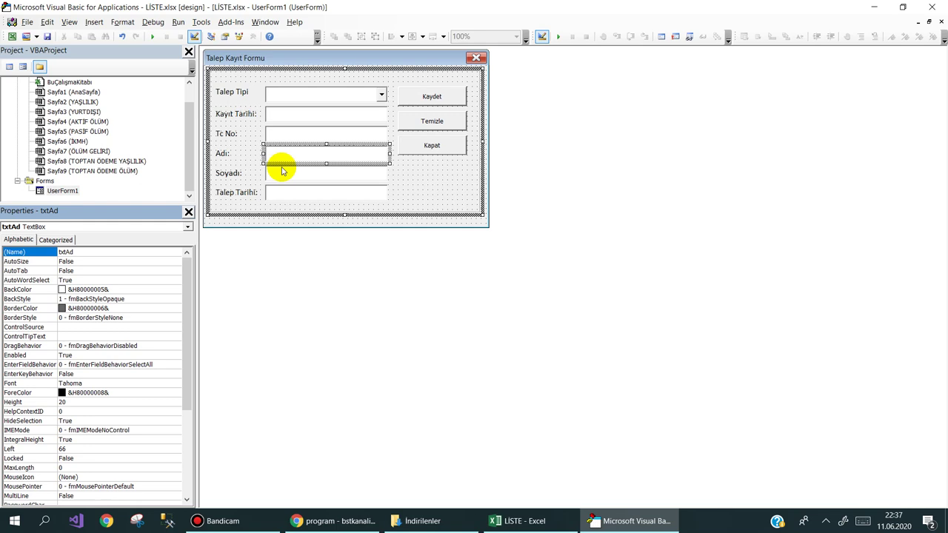
# Rename the Soyadı text box to txtSoyad and dismiss an invalid-name error on Talep Tarihi
pyautogui.click(280, 173)
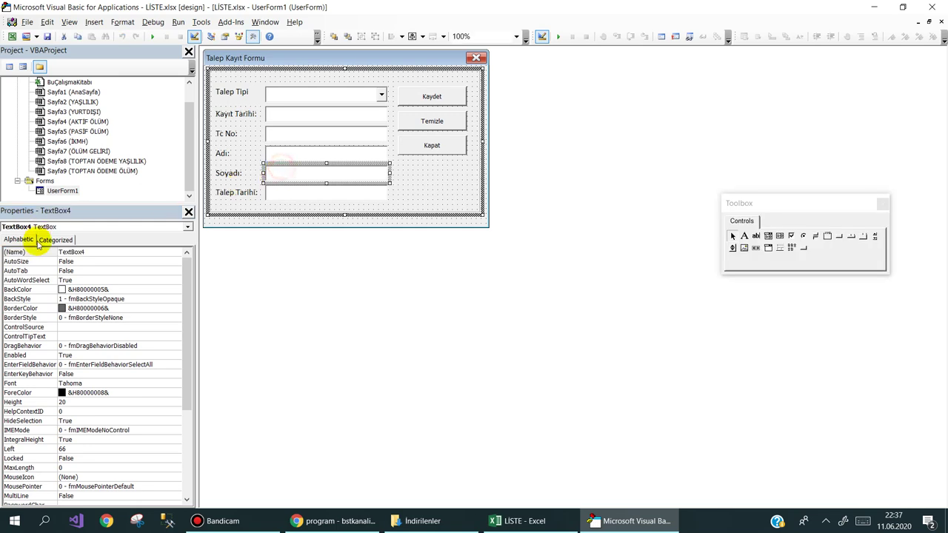
pyautogui.click(21, 252)
pyautogui.write('txtSoyad')
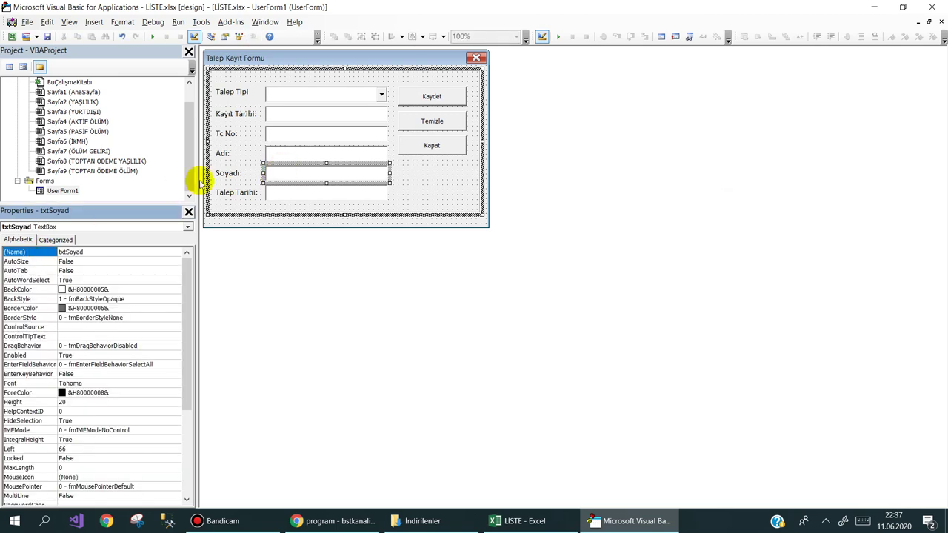
pyautogui.click(280, 192)
pyautogui.click(46, 251)
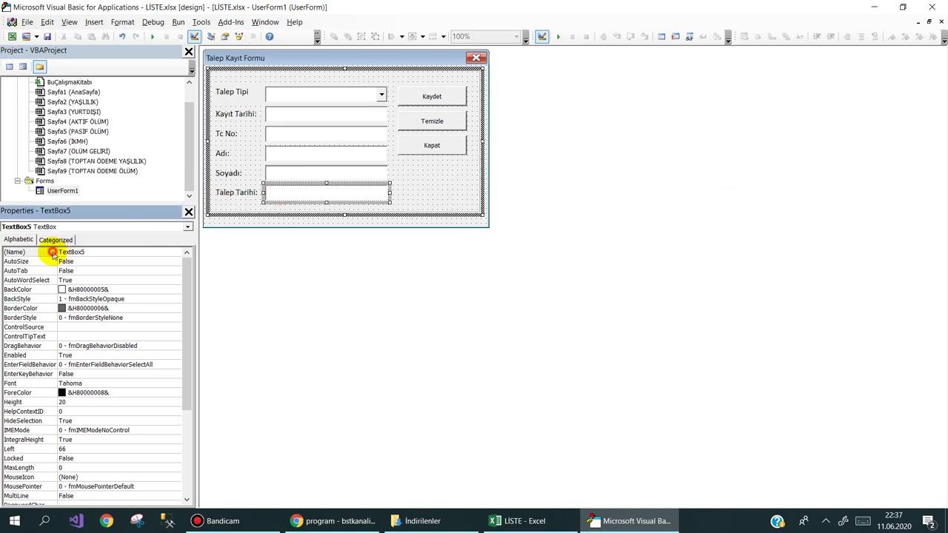
pyautogui.write('dtTalepTarihi')
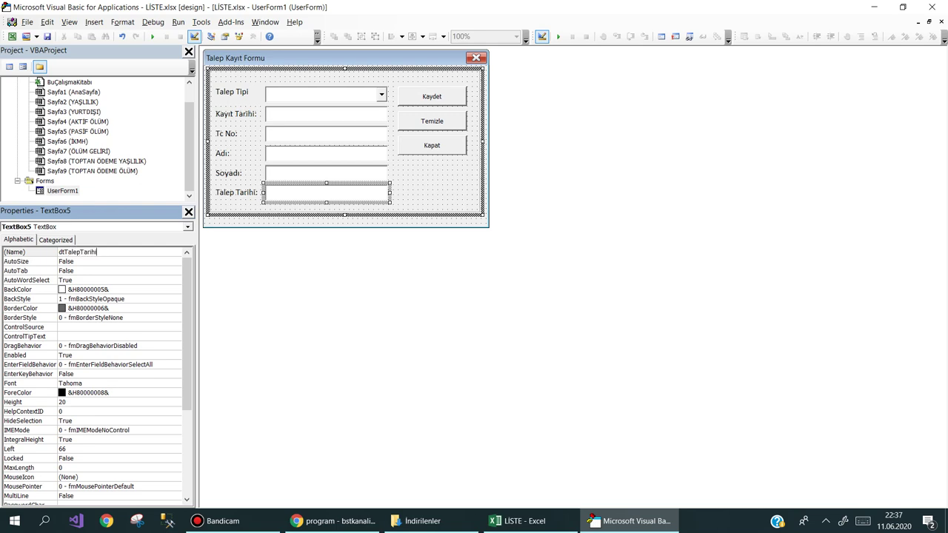
pyautogui.click(53, 254)
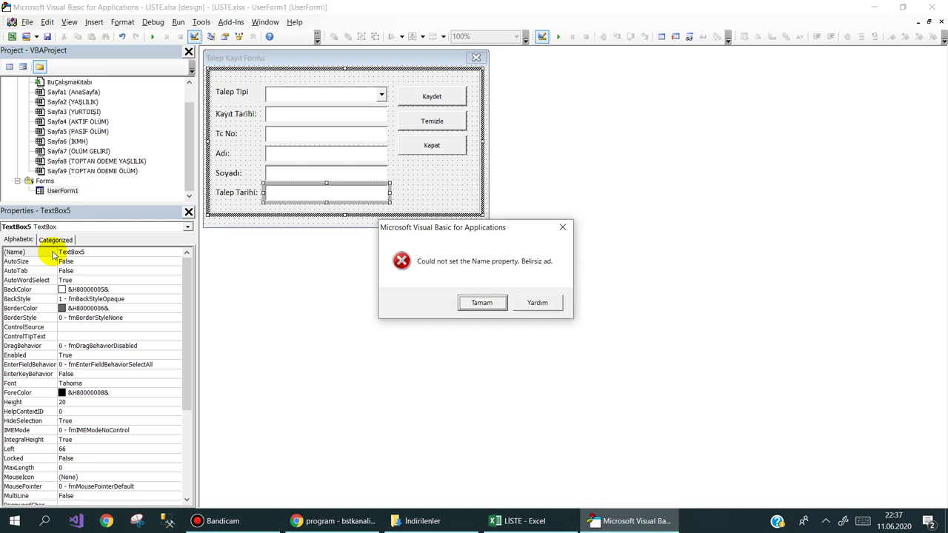
pyautogui.press('Return')
# Name the Kayıt Tarihi box dtKayitTarihi and the Talep Tarihi box dtTalepTarihi
pyautogui.click(276, 117)
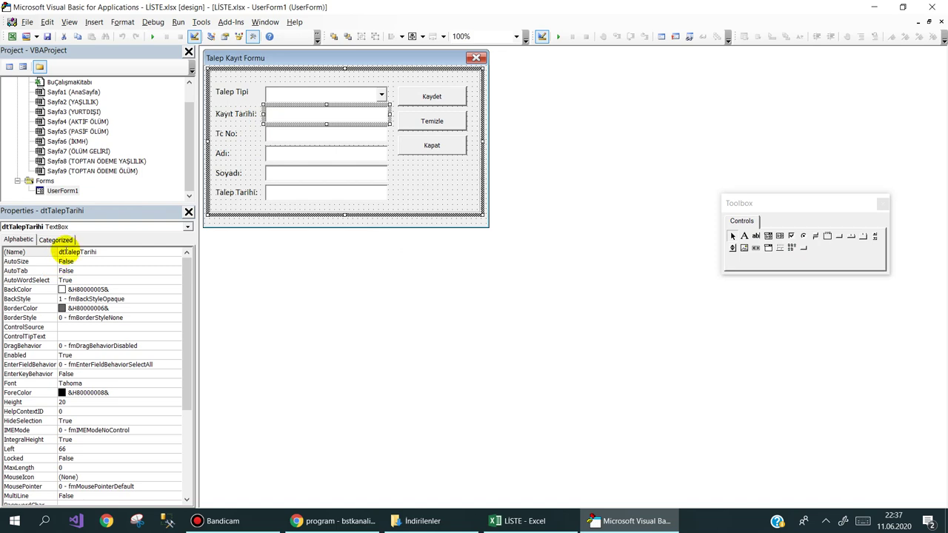
pyautogui.click(64, 252)
pyautogui.moveTo(64, 252); pyautogui.dragTo(85, 252)
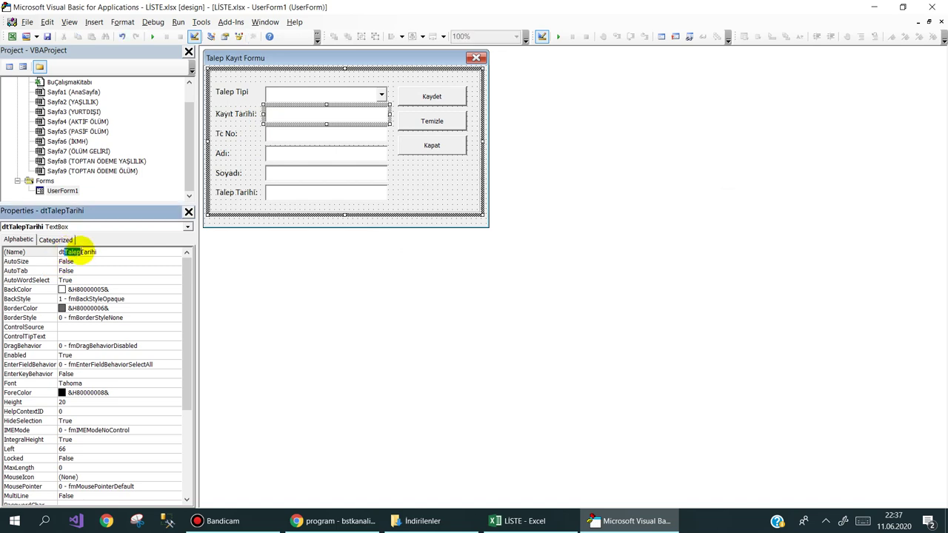
pyautogui.write('Ka')
pyautogui.write('yit')
pyautogui.press('Return')
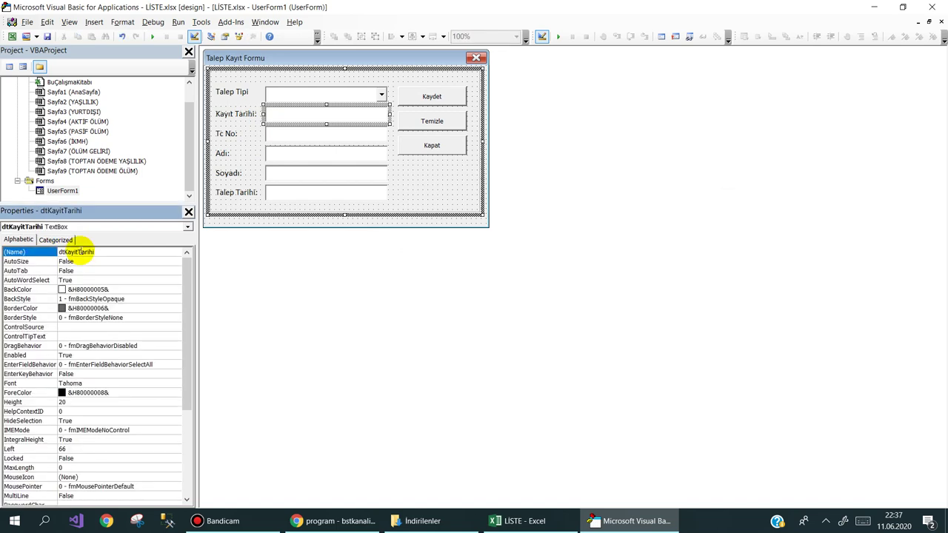
pyautogui.click(293, 199)
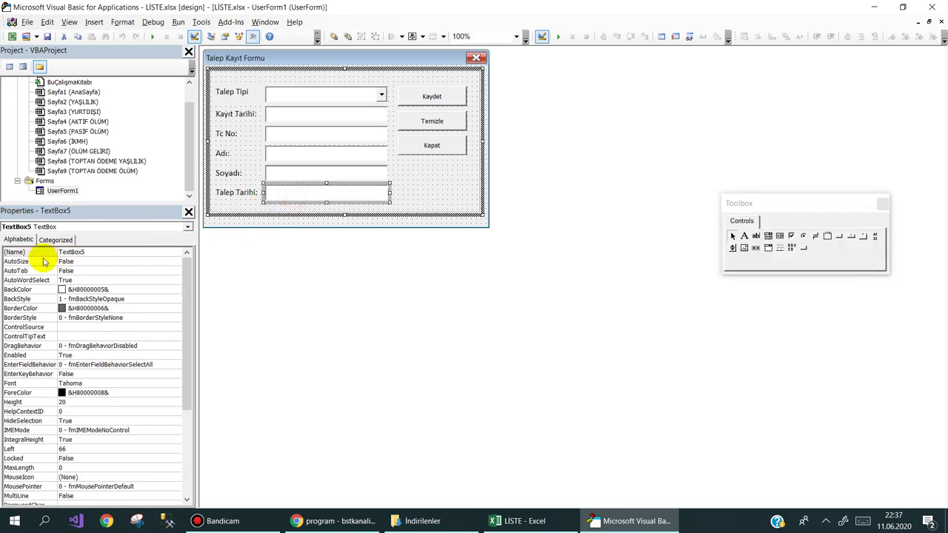
pyautogui.click(17, 253)
pyautogui.write('dtTalepTarihi')
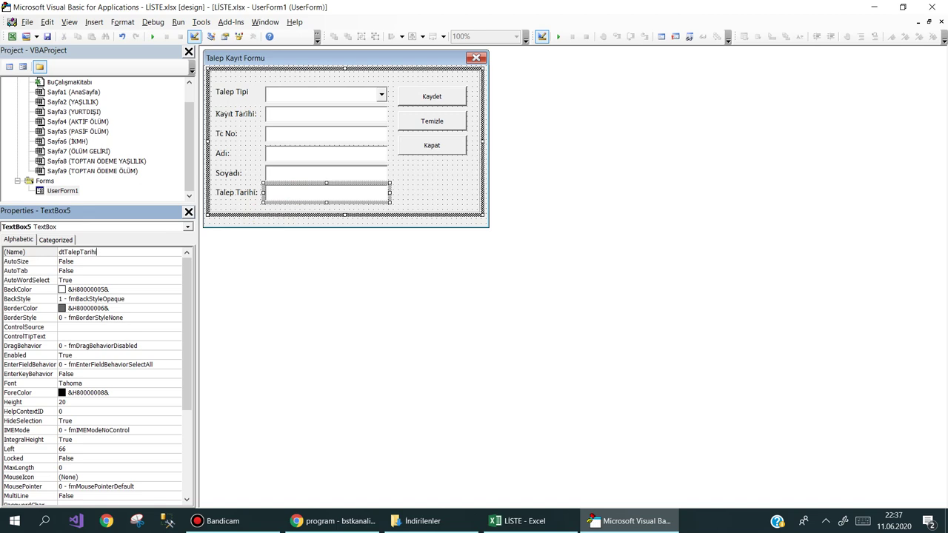
pyautogui.press('Return')
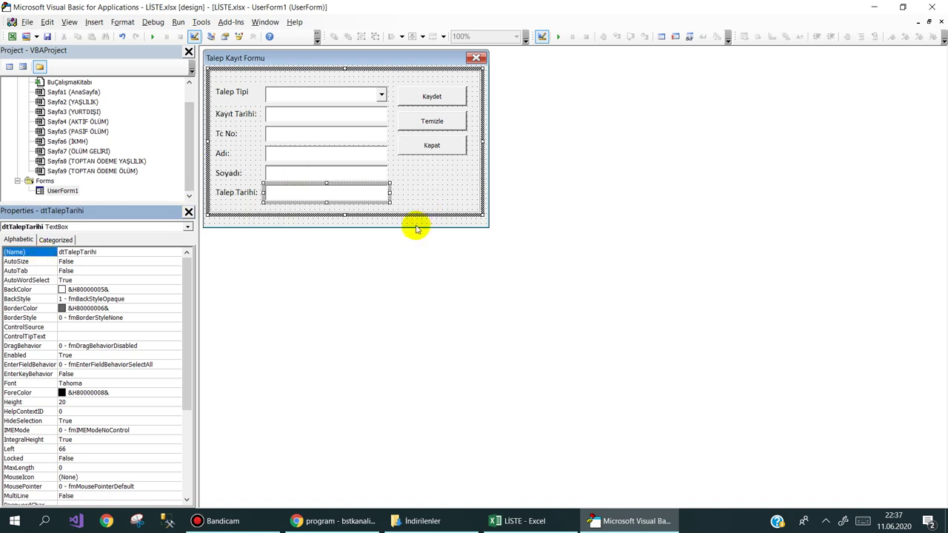
# Add the line cbTalepTipi.AddItem (Sheets(x).Name) inside SayfaAktar's For loop
pyautogui.press('F7')
pyautogui.click(255, 215)
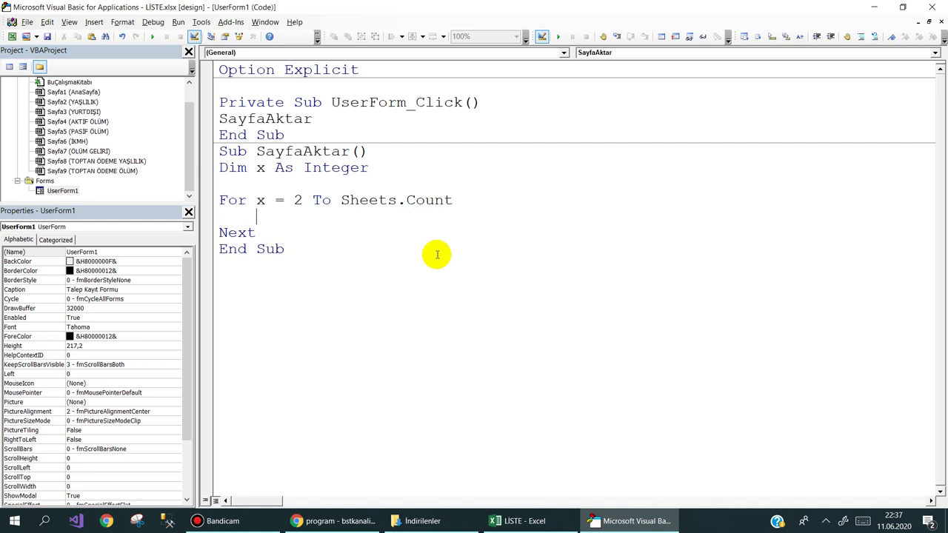
pyautogui.write('cb')
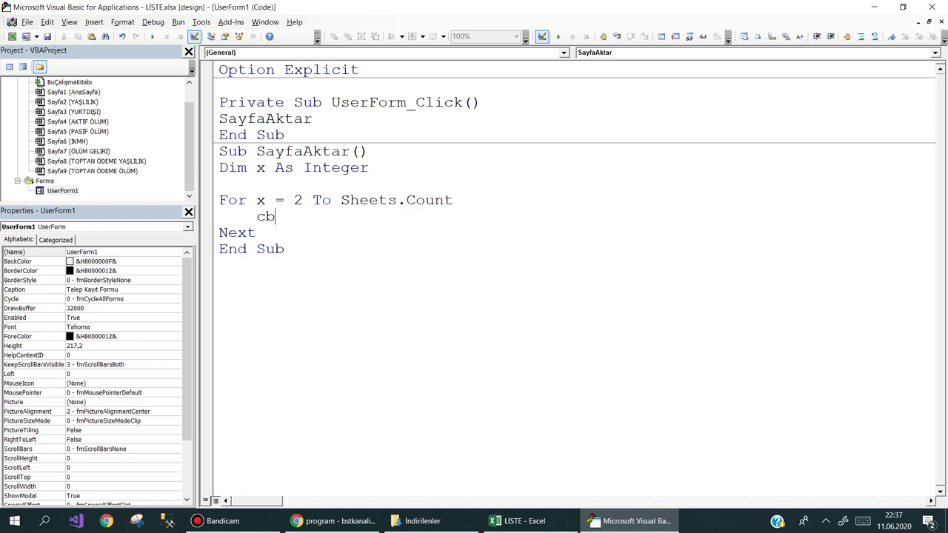
pyautogui.hotkey('ctrl', 'space')
pyautogui.press('Down')
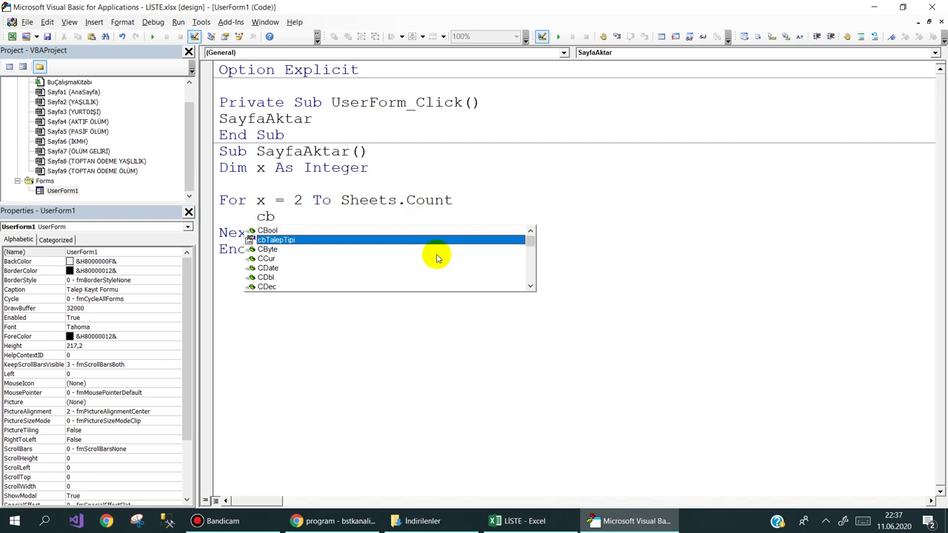
pyautogui.write('.ad')
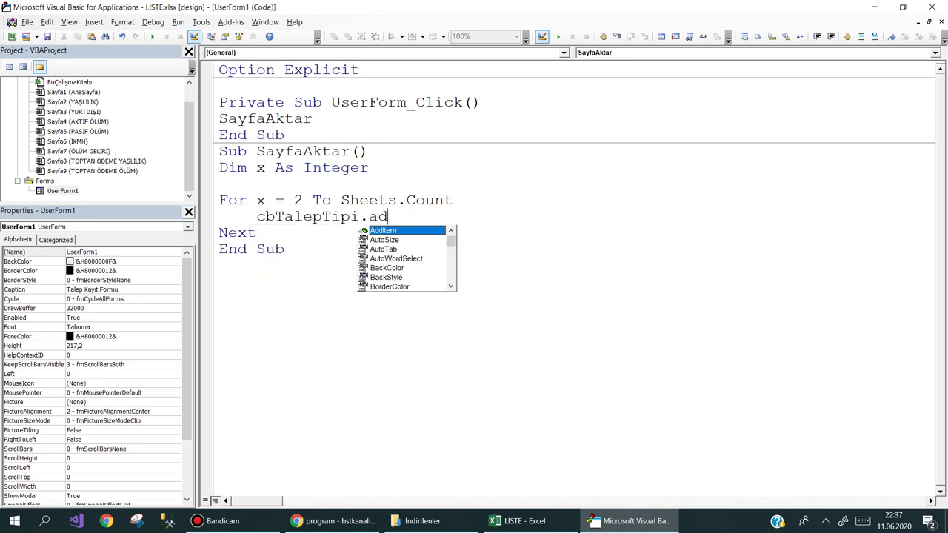
pyautogui.write('(')
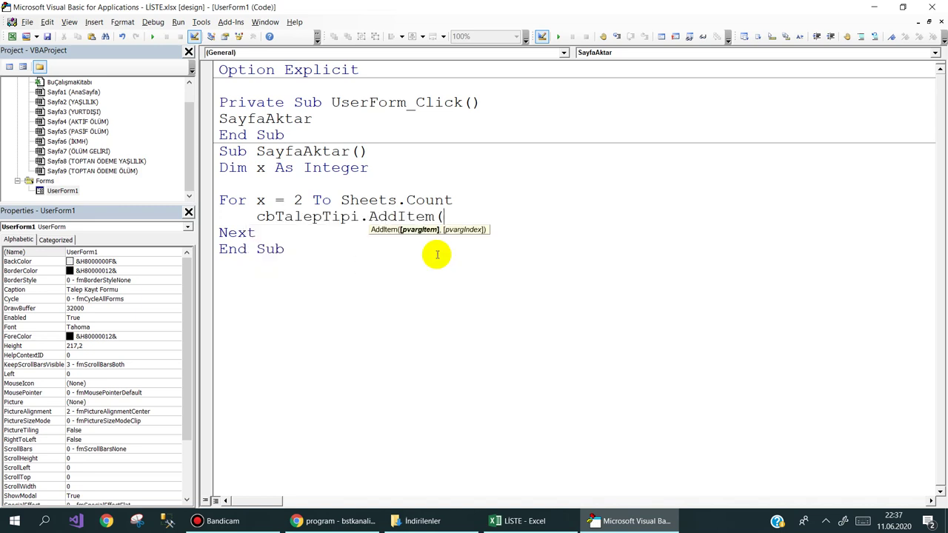
pyautogui.write('she')
pyautogui.hotkey('ctrl', 'space')
pyautogui.write('(x')
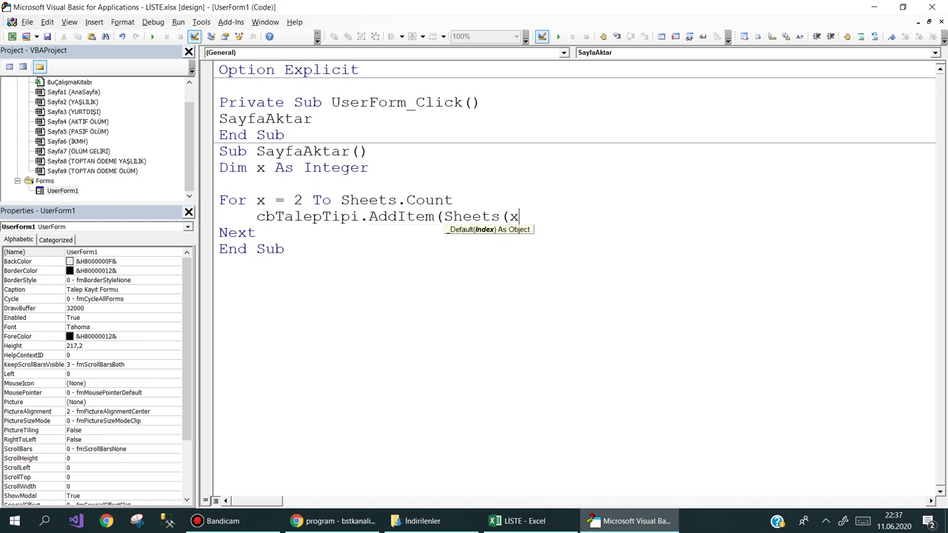
pyautogui.write(').name')
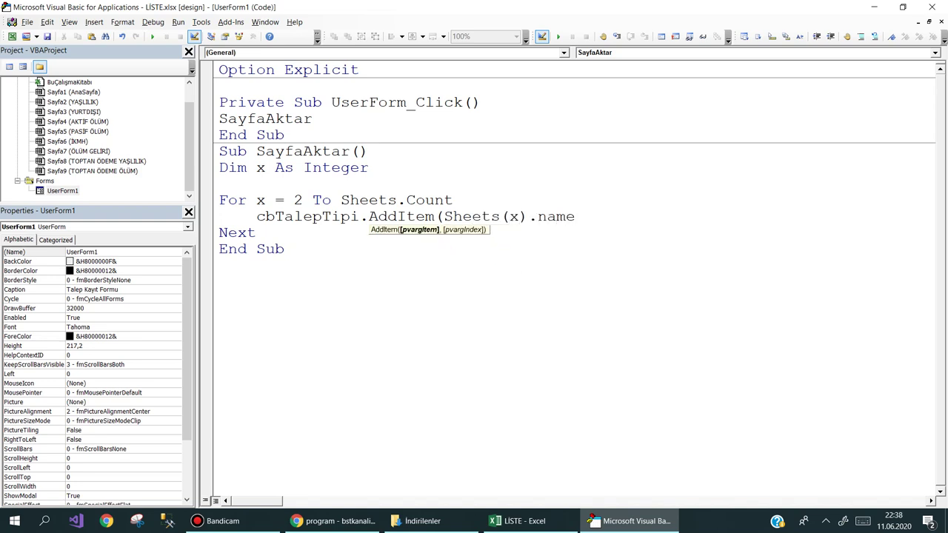
pyautogui.write('))')
pyautogui.press('Return')
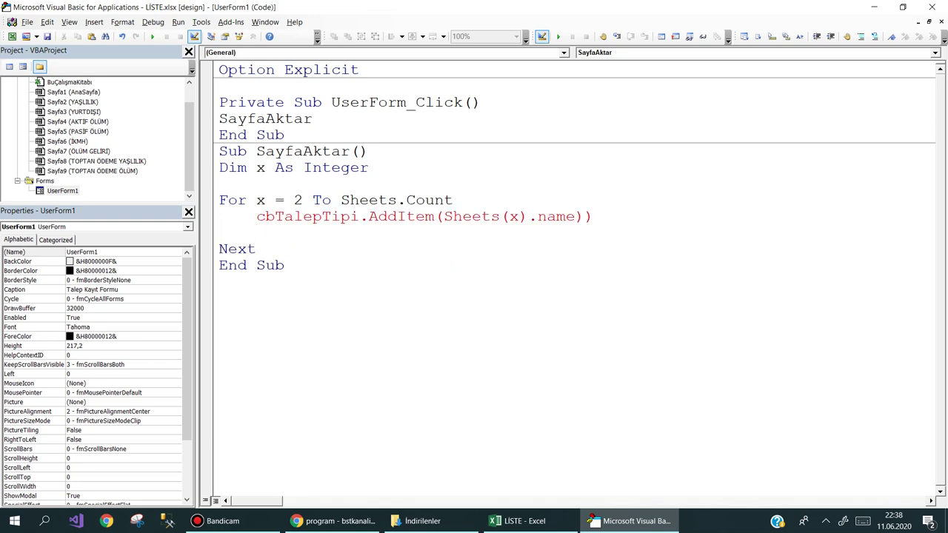
pyautogui.click(599, 217)
pyautogui.press('BackSpace')
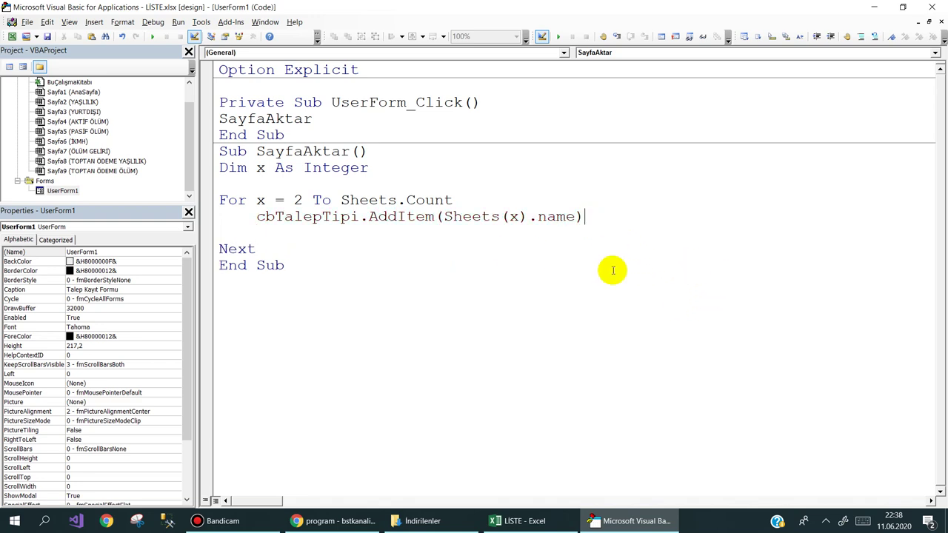
pyautogui.click(613, 270)
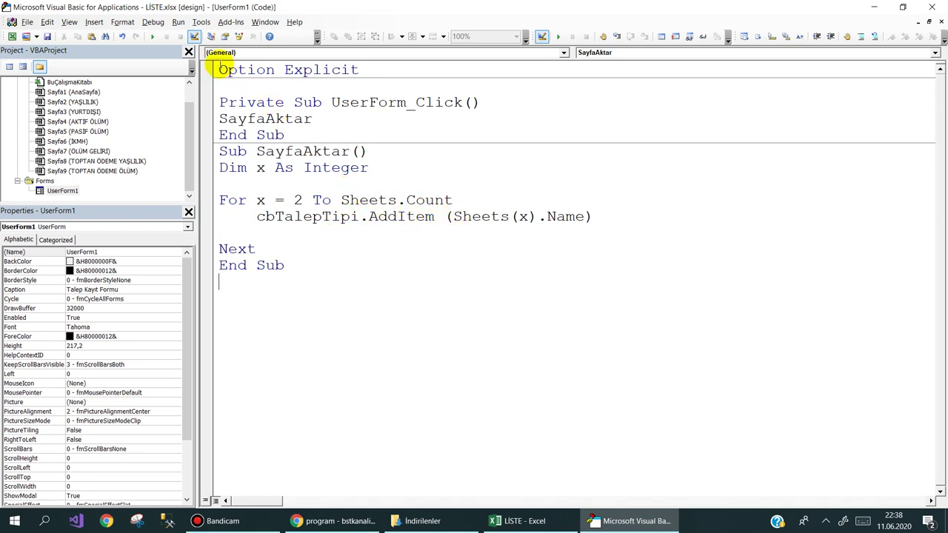
# Run the form, check its Talep Tipi list, and close it
pyautogui.click(151, 37)
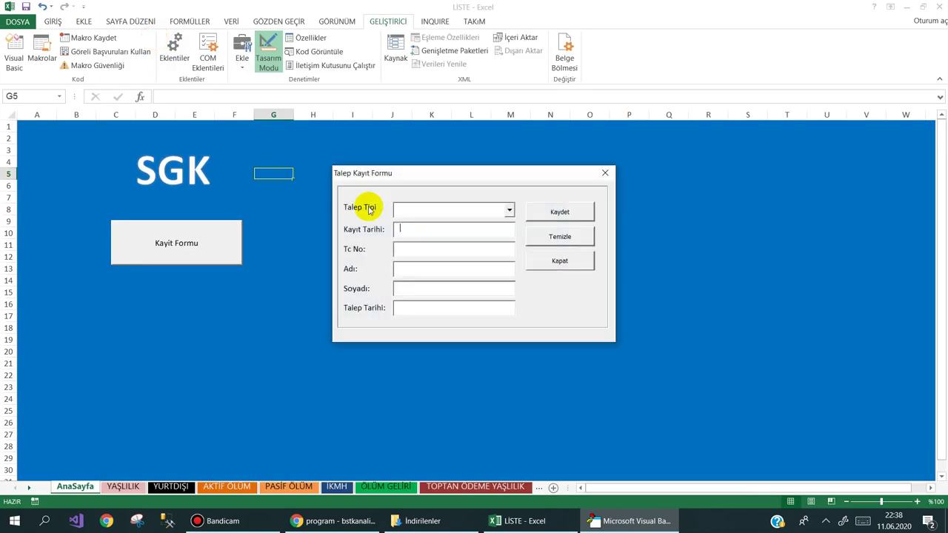
pyautogui.click(506, 210)
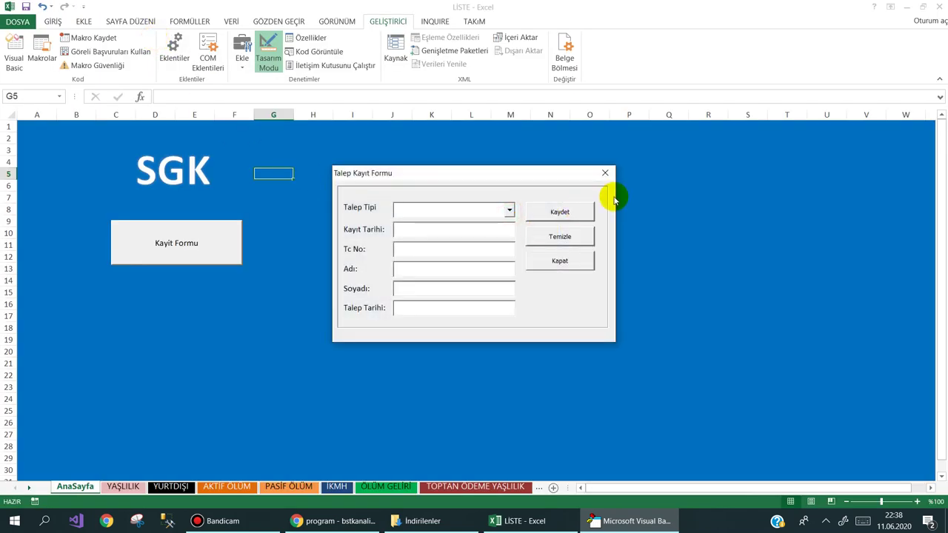
pyautogui.click(606, 174)
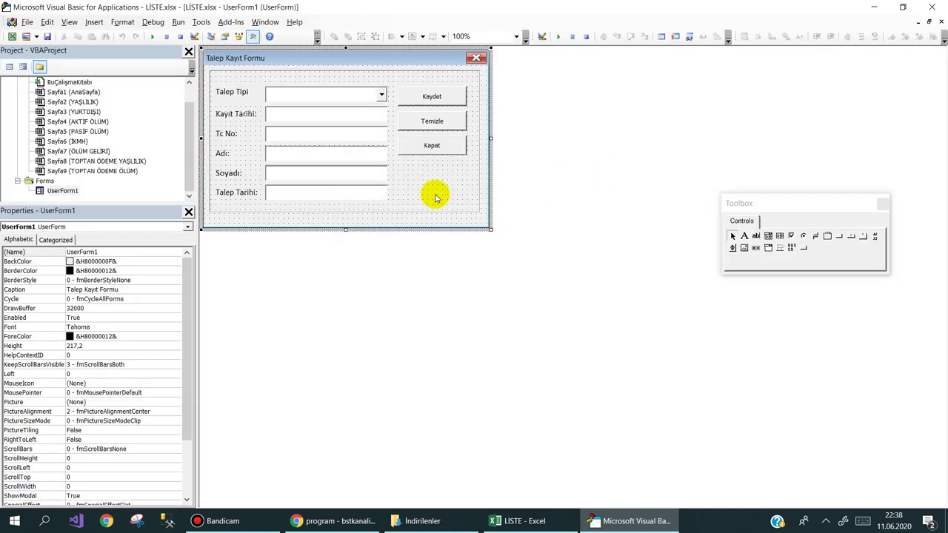
# Move the SayfaAktar call from UserForm_Click into a new UserForm_Initialize procedure
pyautogui.doubleClick(406, 214)
pyautogui.write('SayfaAktar')
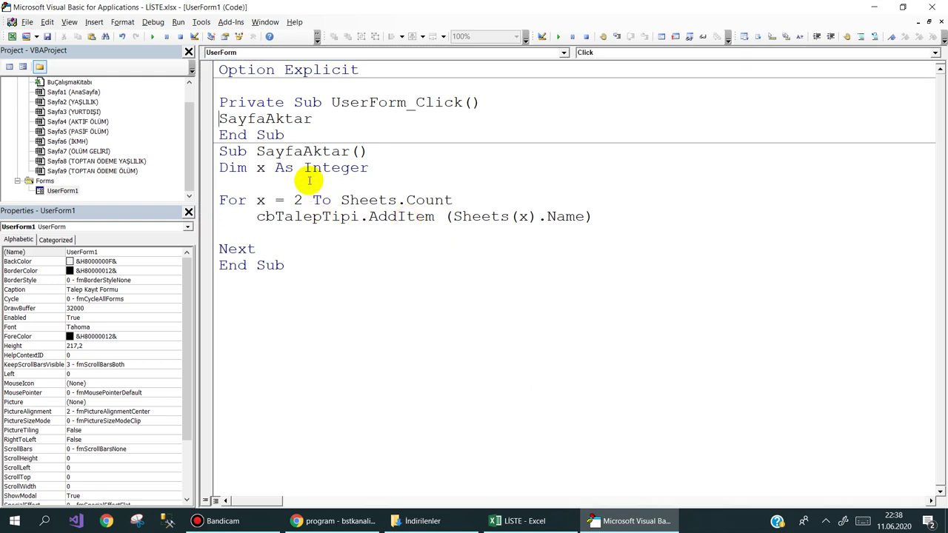
pyautogui.moveTo(317, 118); pyautogui.dragTo(222, 120)
pyautogui.hotkey('ctrl', 'c')
pyautogui.rightClick(255, 120)
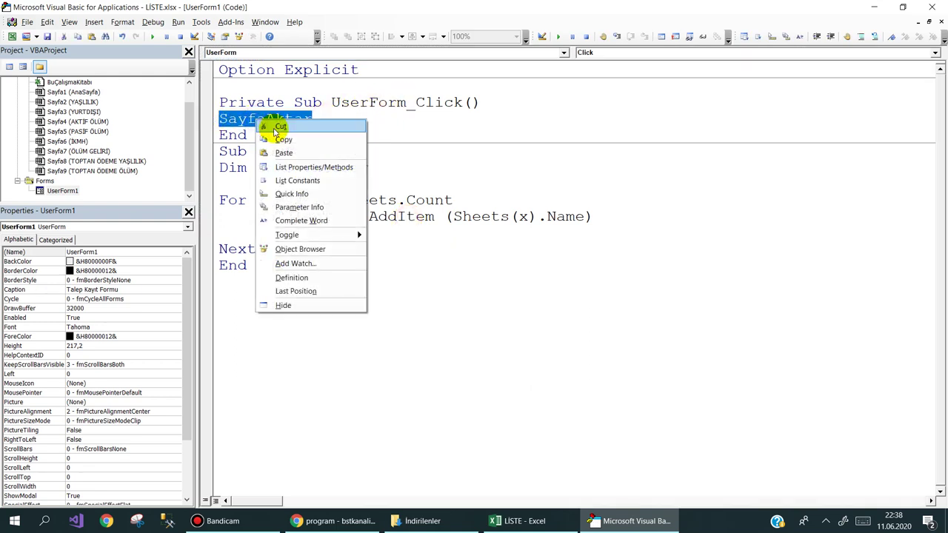
pyautogui.click(268, 132)
pyautogui.click(613, 58)
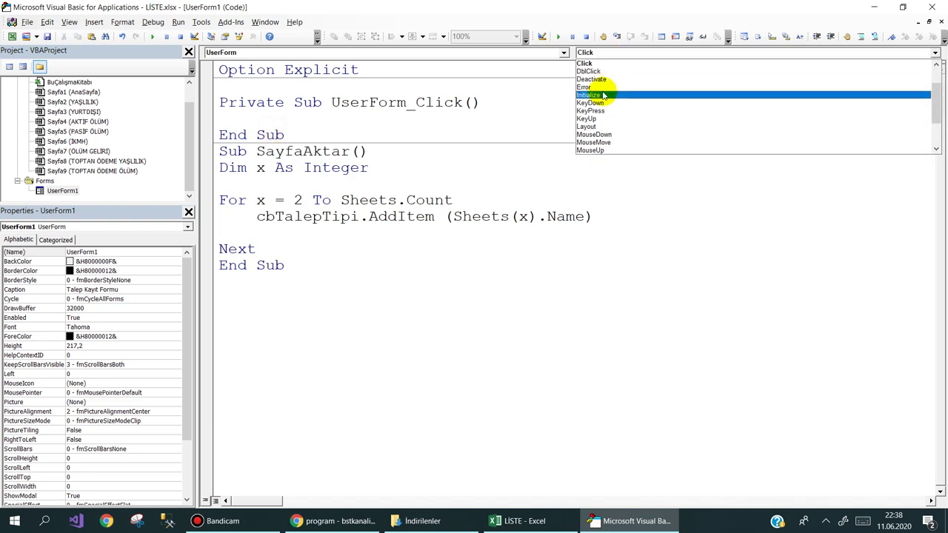
pyautogui.click(602, 92)
pyautogui.hotkey('ctrl', 'v')
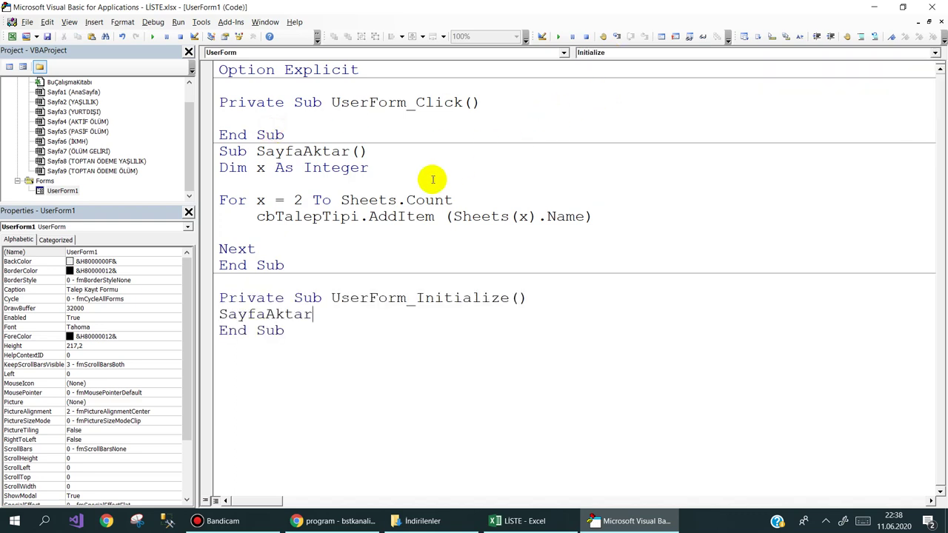
pyautogui.click(518, 520)
# Open the Talep Kayıt Formu from the sheet, check the Talep Tipi sheet list, and close it
pyautogui.click(198, 250)
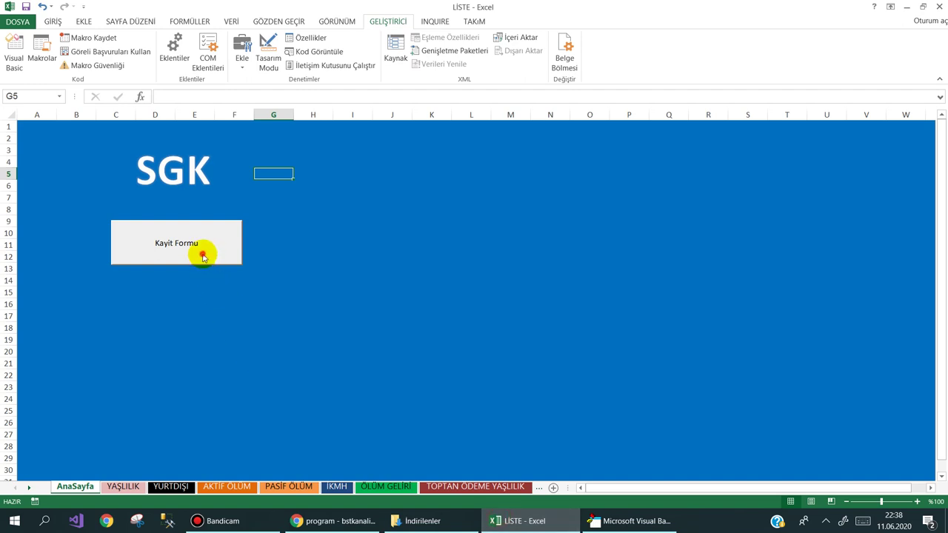
pyautogui.click(510, 210)
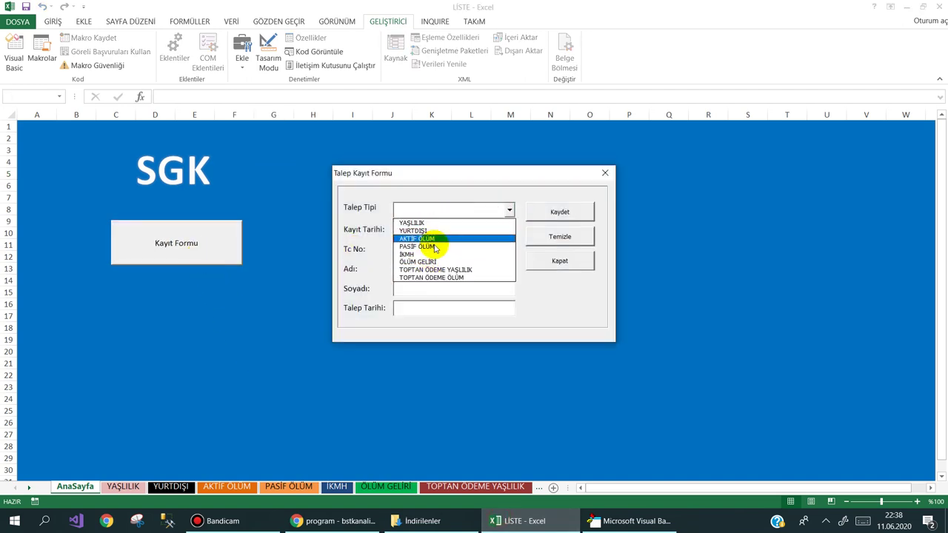
pyautogui.click(604, 172)
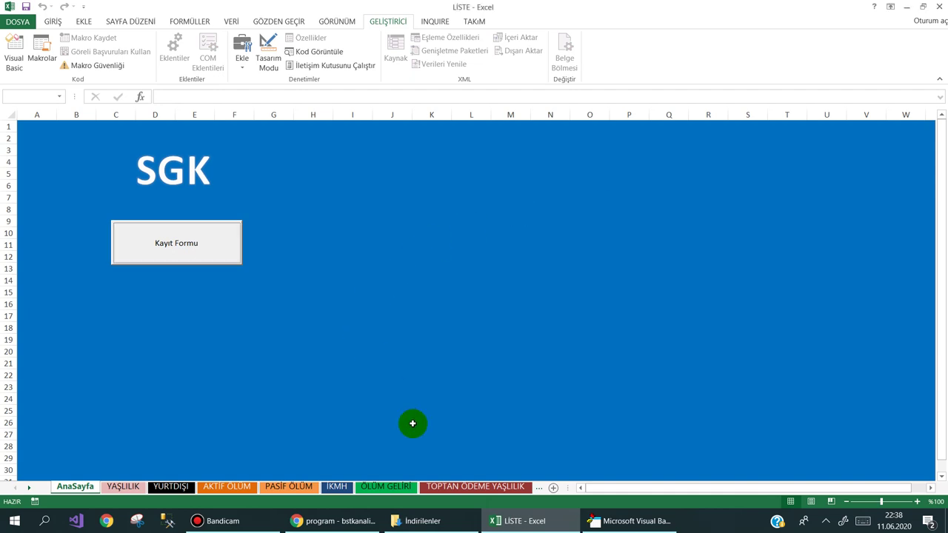
pyautogui.click(319, 257)
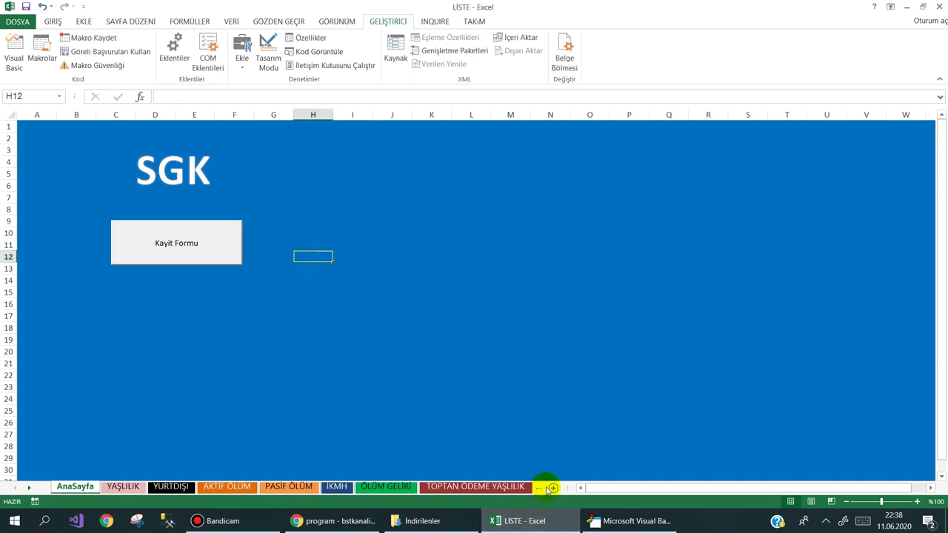
# Add a new sheet after TOPTAN ÖDEME ÖLÜM named 'denem sayfası'
pyautogui.click(22, 491)
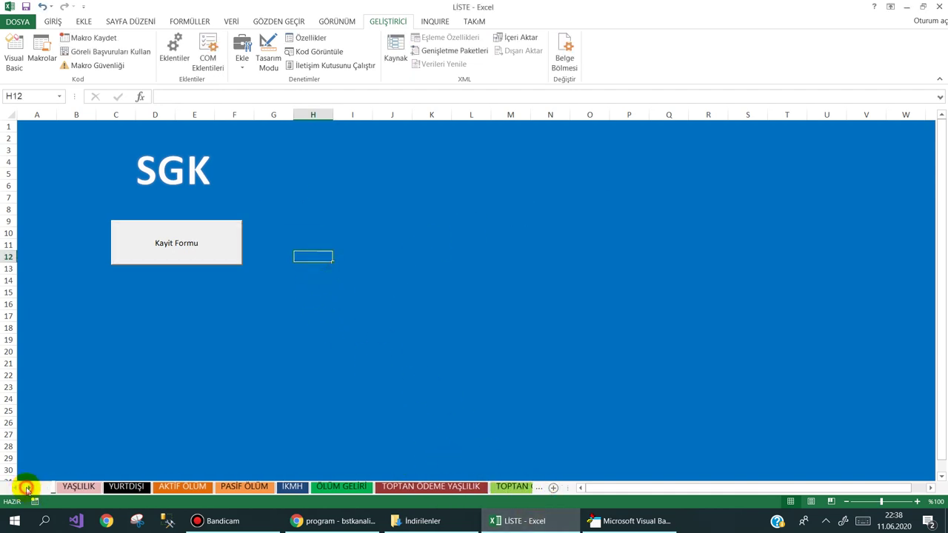
pyautogui.click(417, 489)
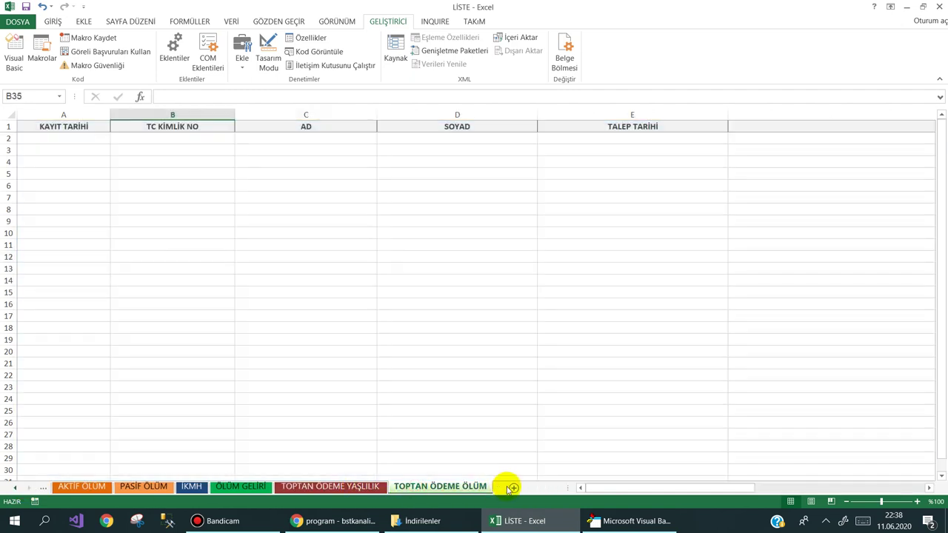
pyautogui.click(514, 487)
pyautogui.doubleClick(512, 489)
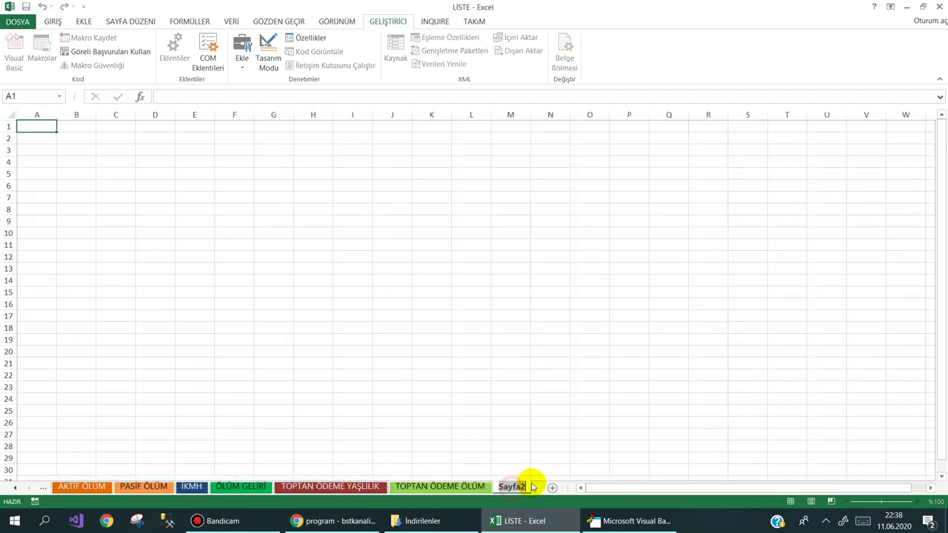
pyautogui.write('denem say')
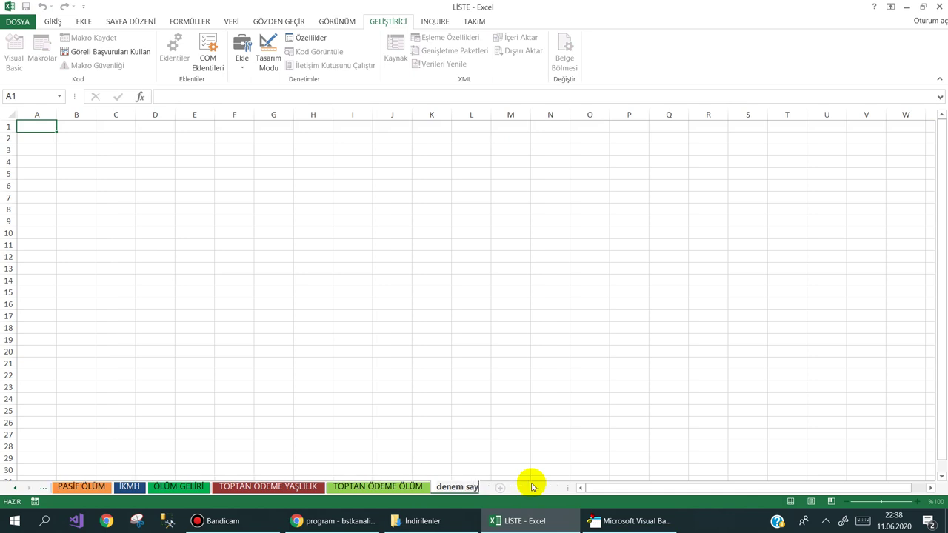
pyautogui.write('fası')
pyautogui.press('Return')
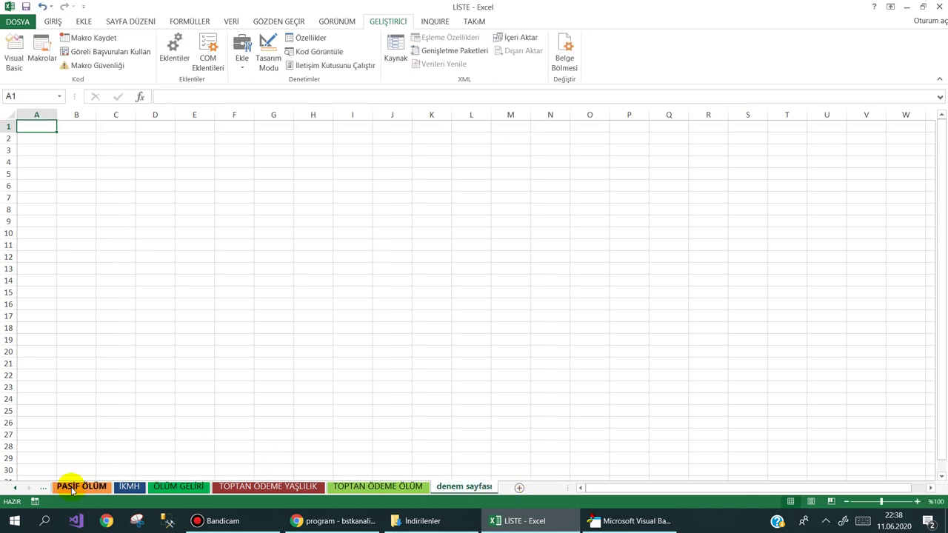
# From AnaSayfa, open the form, choose denem sayfası as Talep Tipi, then close it
pyautogui.click(14, 487)
pyautogui.click(74, 487)
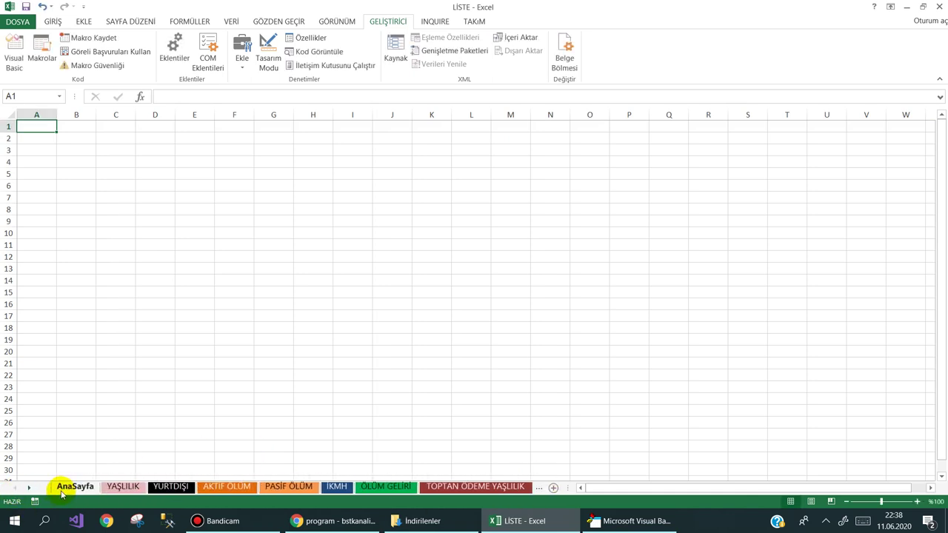
pyautogui.click(161, 239)
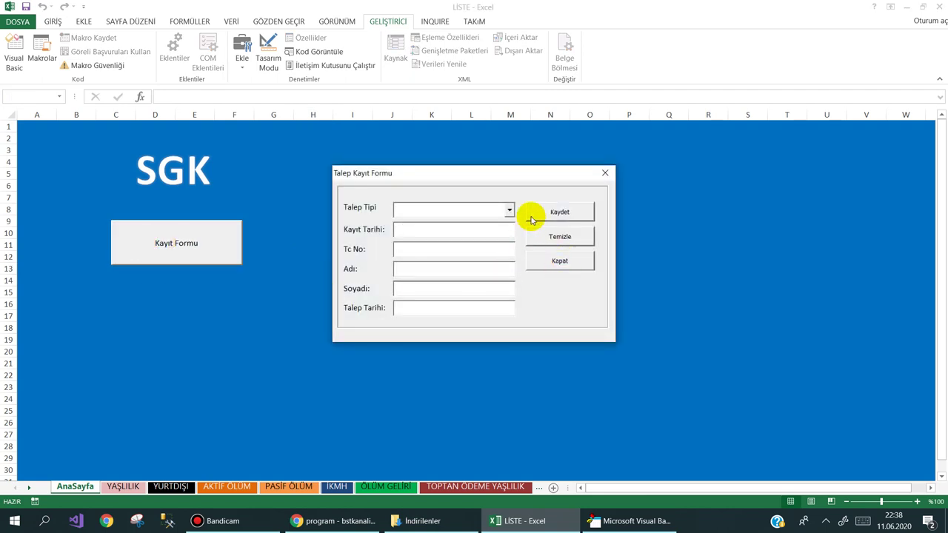
pyautogui.click(509, 209)
pyautogui.click(509, 249)
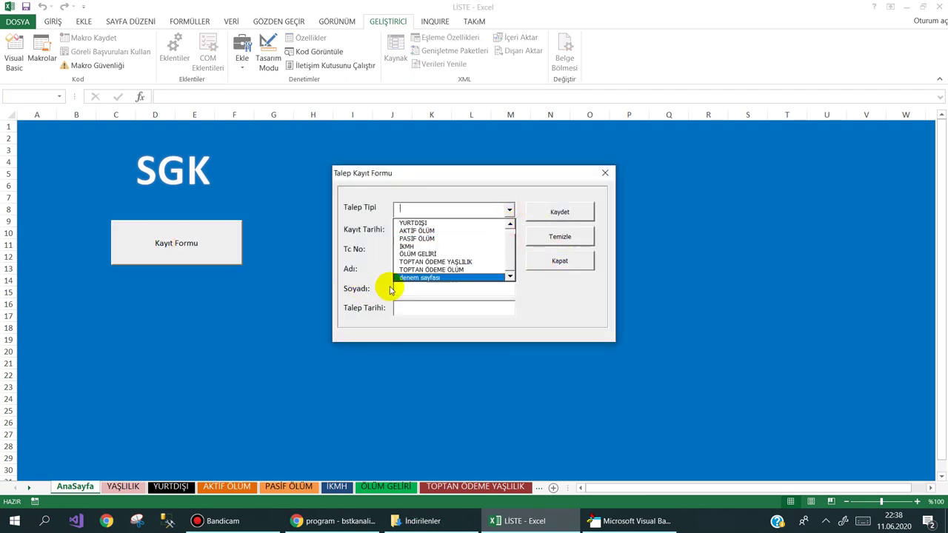
pyautogui.click(417, 279)
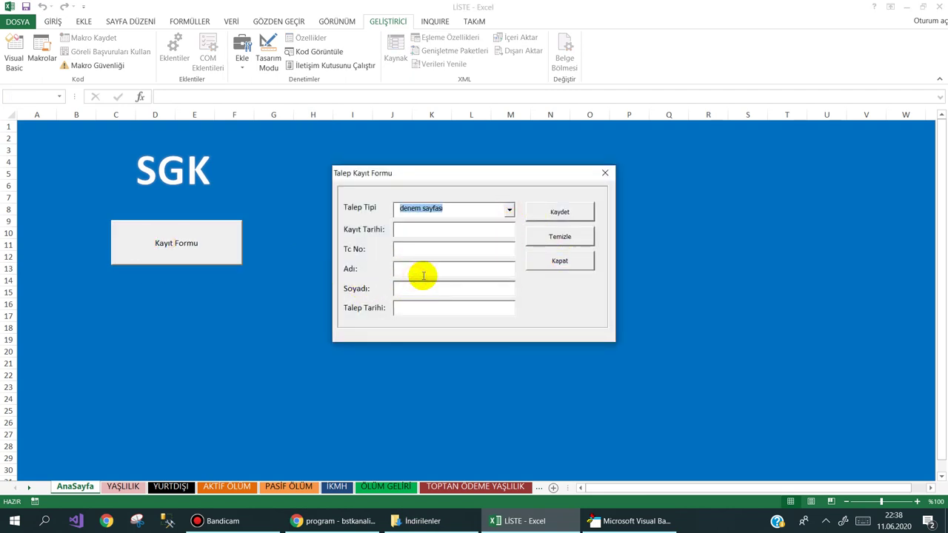
pyautogui.click(559, 265)
pyautogui.click(605, 174)
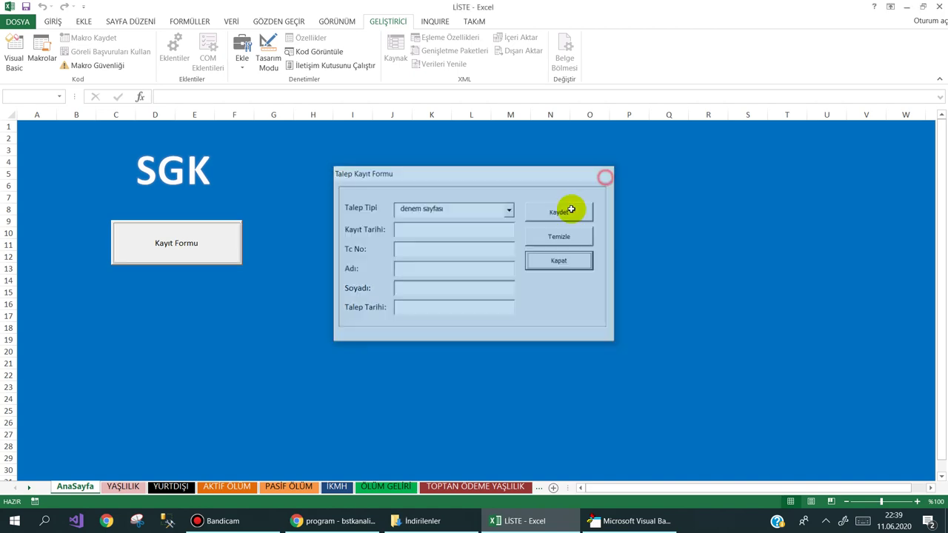
pyautogui.click(619, 518)
# Make the Kapat button's click handler run Unload Me
pyautogui.doubleClick(450, 144)
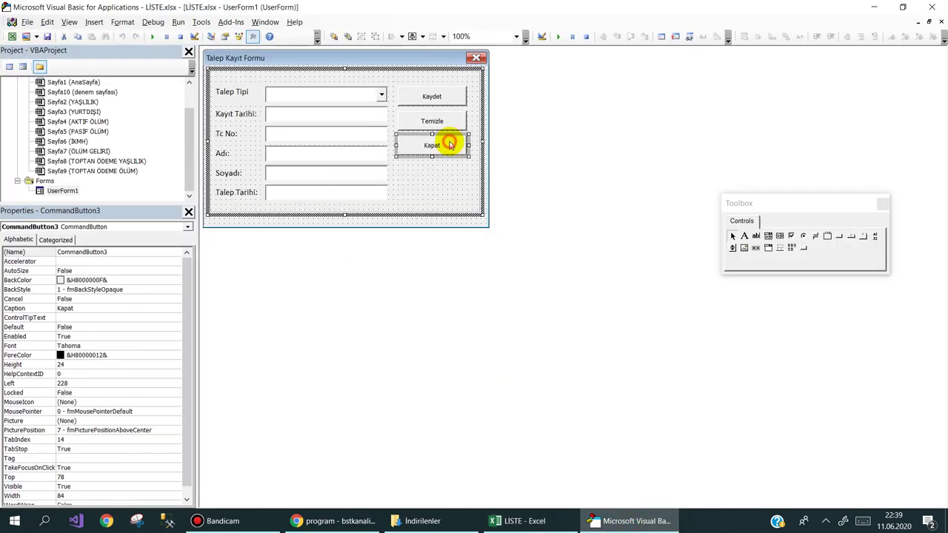
pyautogui.write('un')
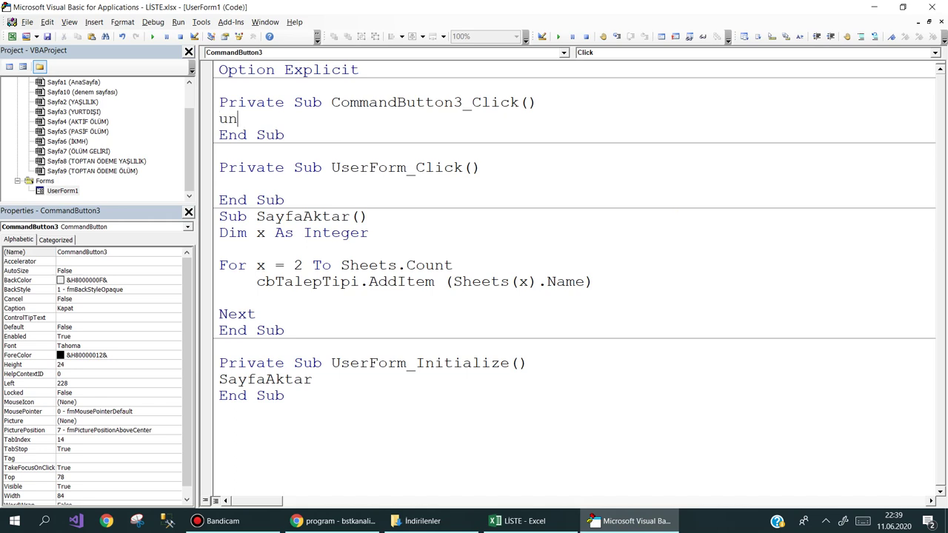
pyautogui.write('load me')
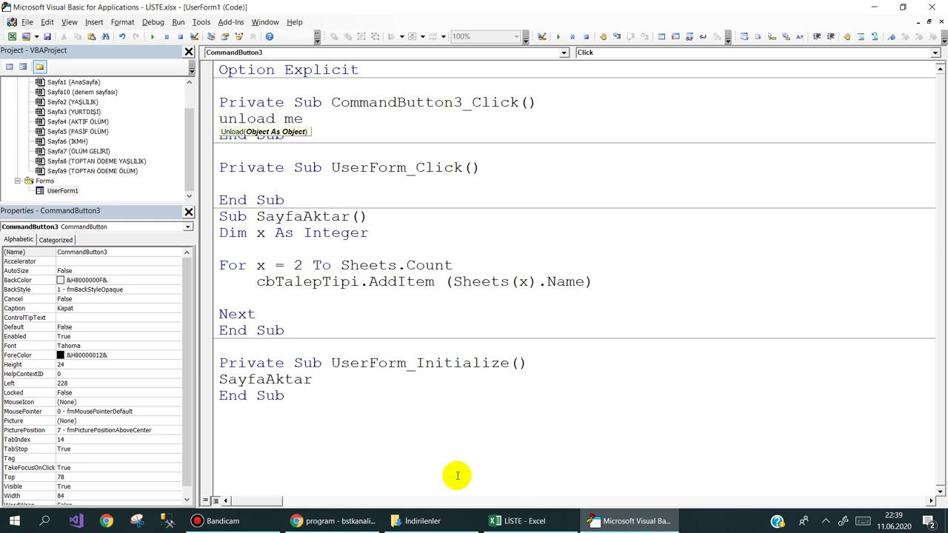
pyautogui.click(342, 283)
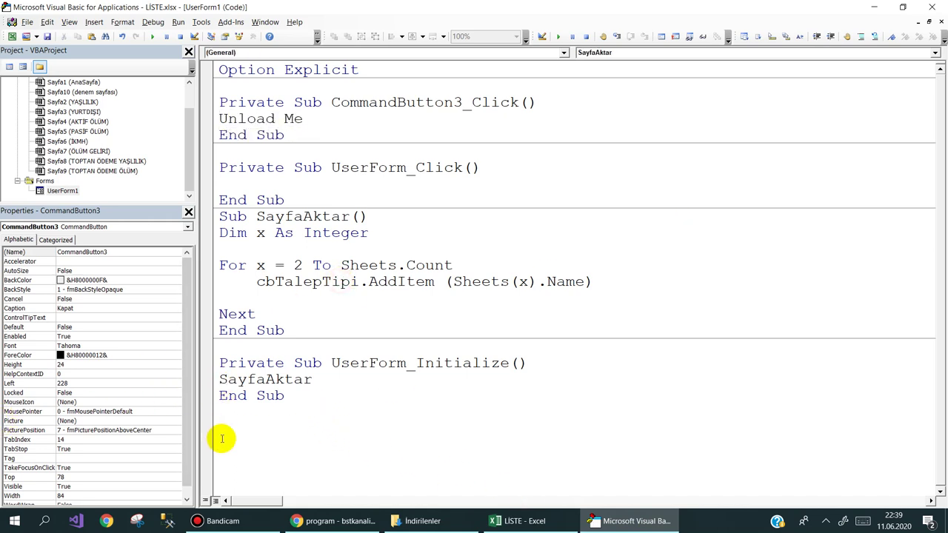
# Add a UserForm_QueryClose handler with If CloseMode <> 1 Then Cancel = True, and test it
pyautogui.click(263, 380)
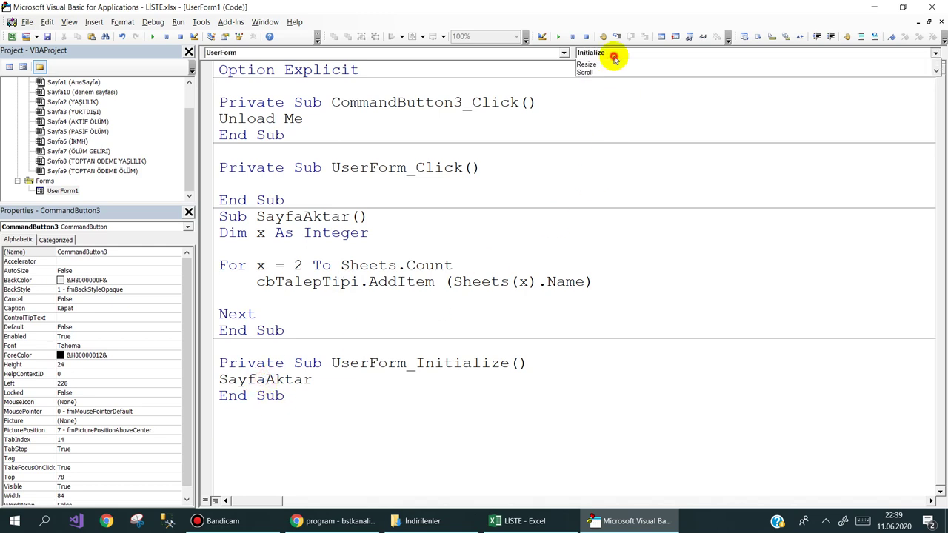
pyautogui.click(613, 53)
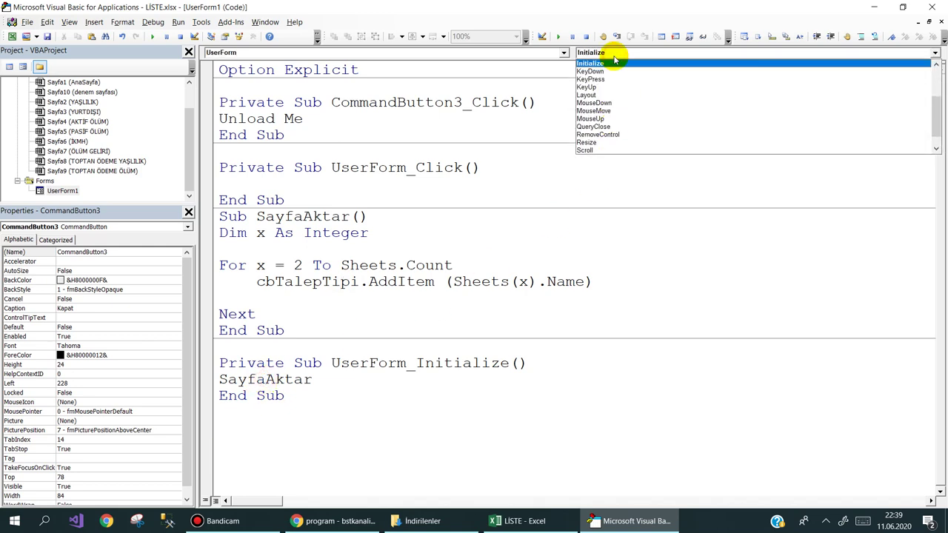
pyautogui.click(625, 127)
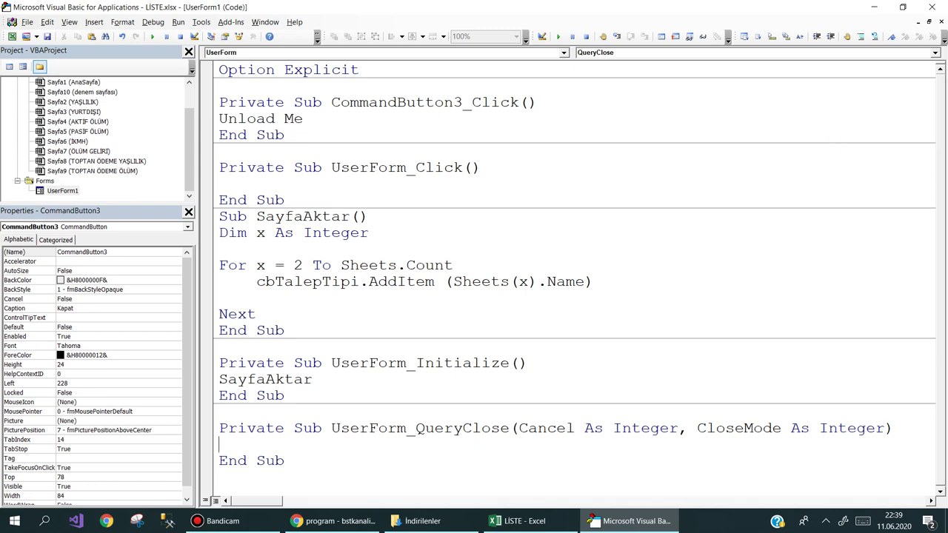
pyautogui.write('ifclo')
pyautogui.write('s')
pyautogui.hotkey('ctrl', 'space')
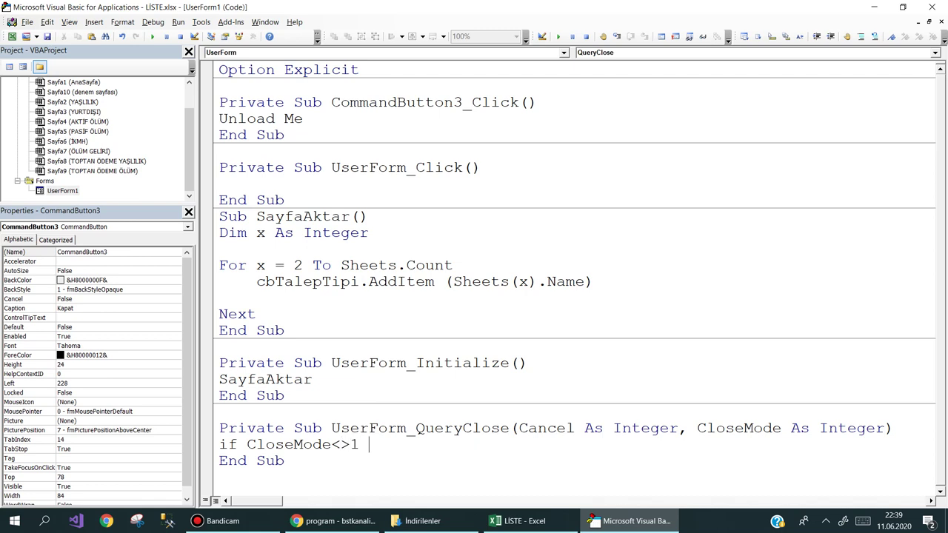
pyautogui.write('then can')
pyautogui.hotkey('ctrl', 'space')
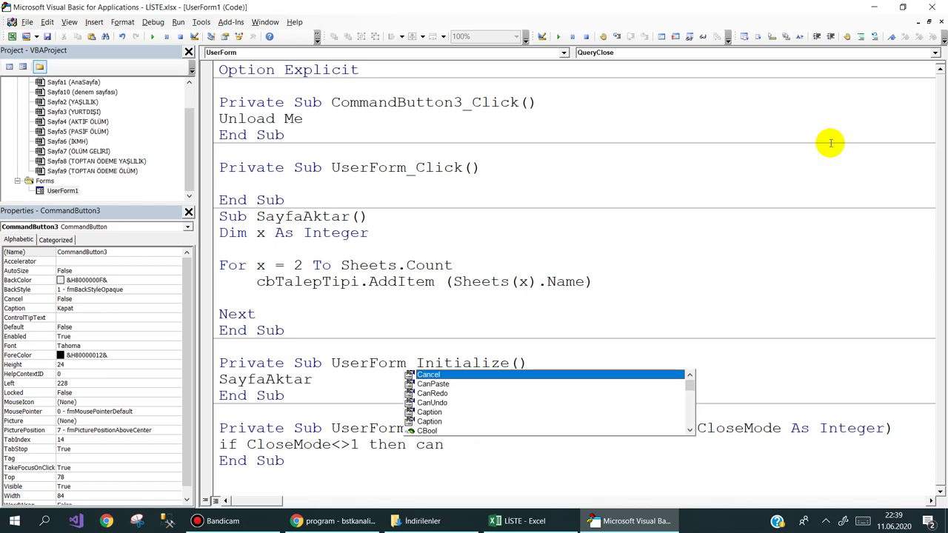
pyautogui.write('= T')
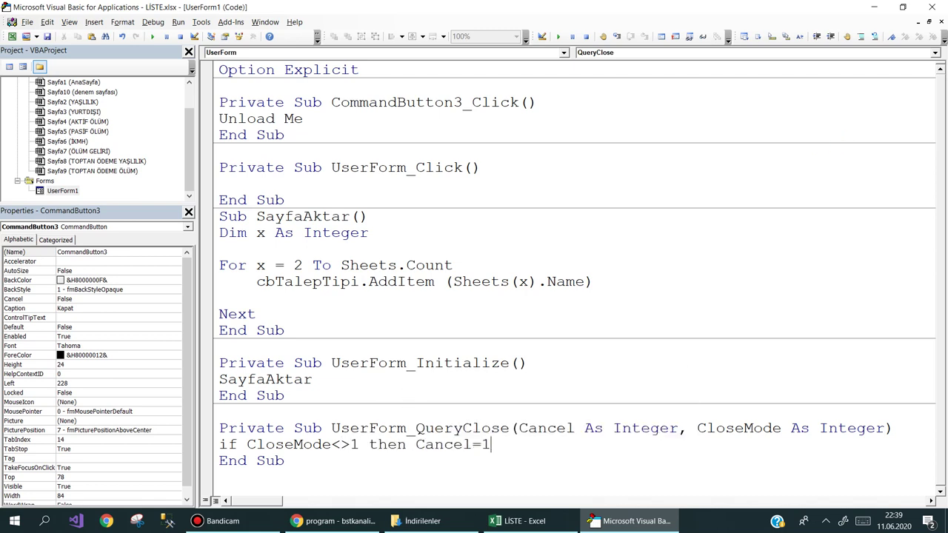
pyautogui.write('rue')
pyautogui.press('Down')
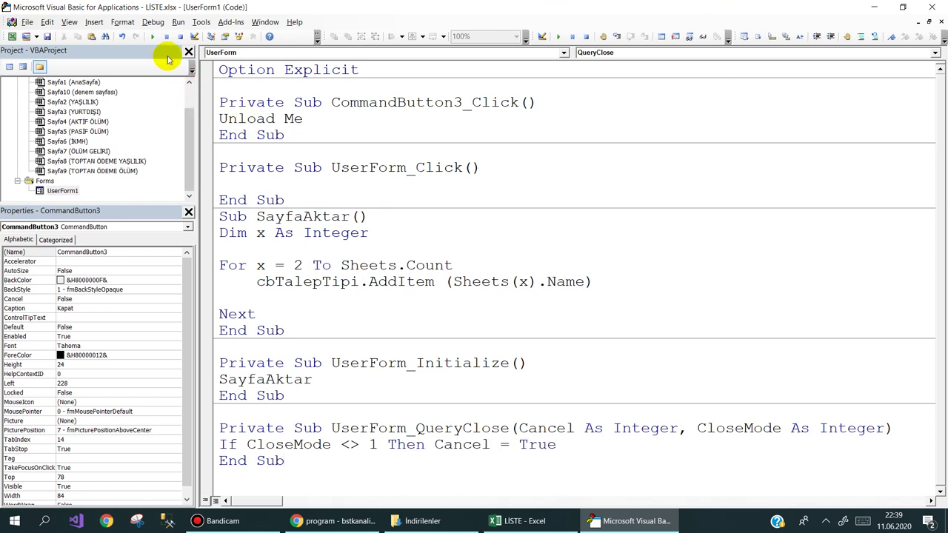
pyautogui.click(154, 37)
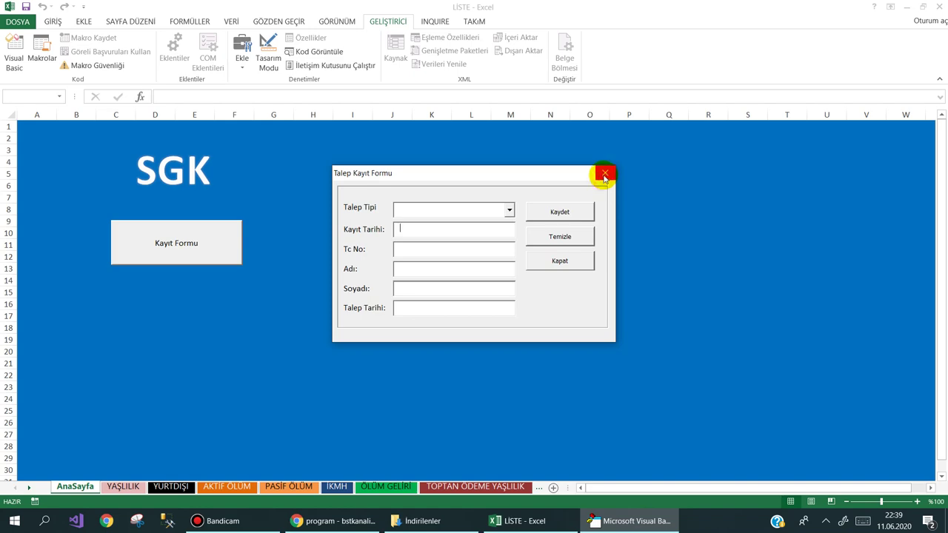
pyautogui.click(559, 259)
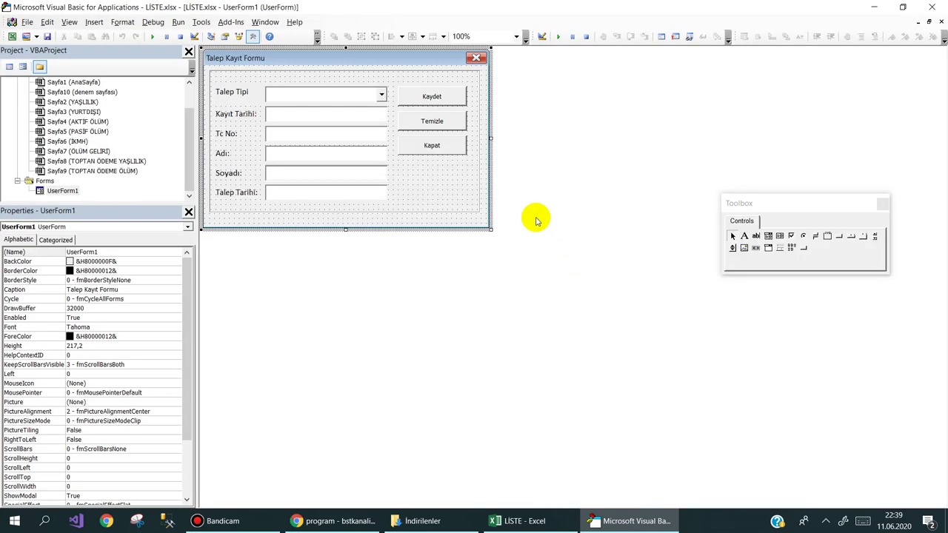
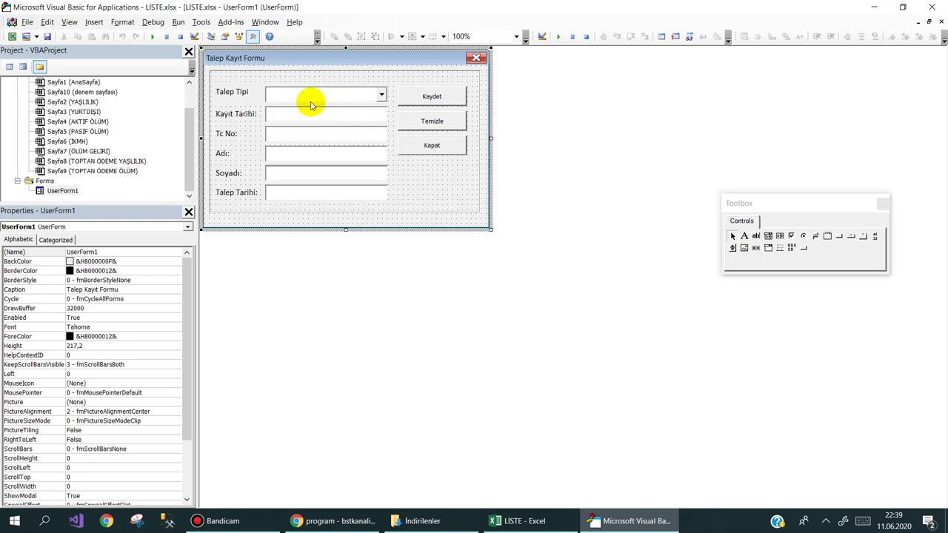
# In the Kaydet click code, declare sor As Byte and set it to MsgBox("Talep Kaydedilsin mi?", 68, "KAYDET")
pyautogui.doubleClick(441, 94)
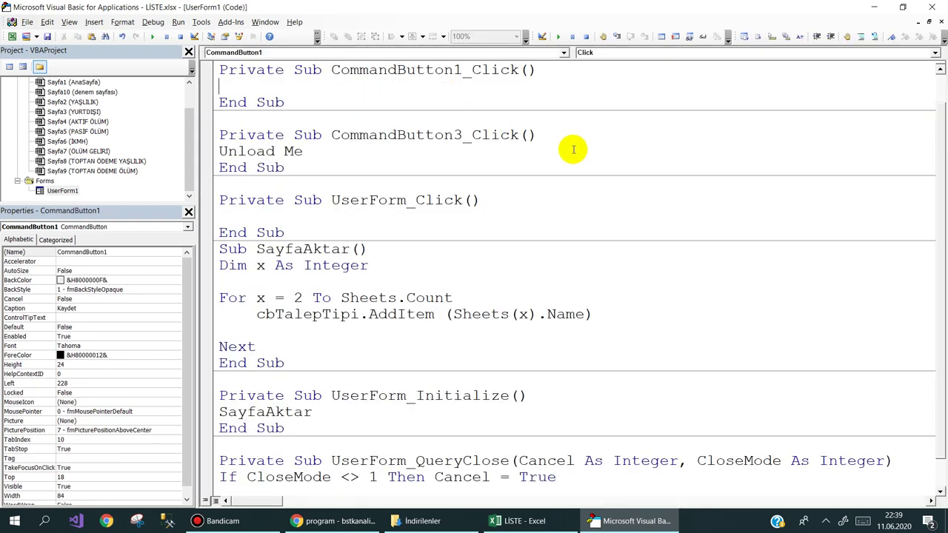
pyautogui.write('dim')
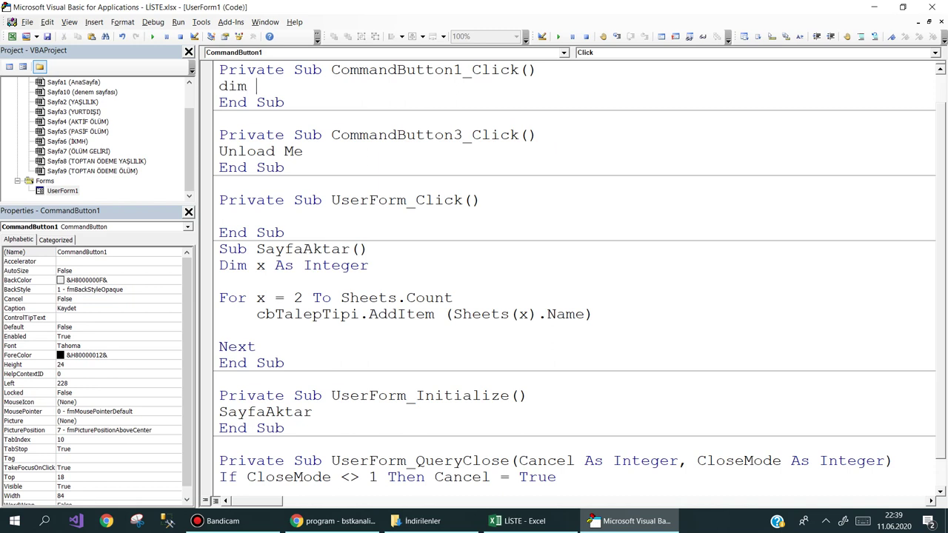
pyautogui.write(' sor as ')
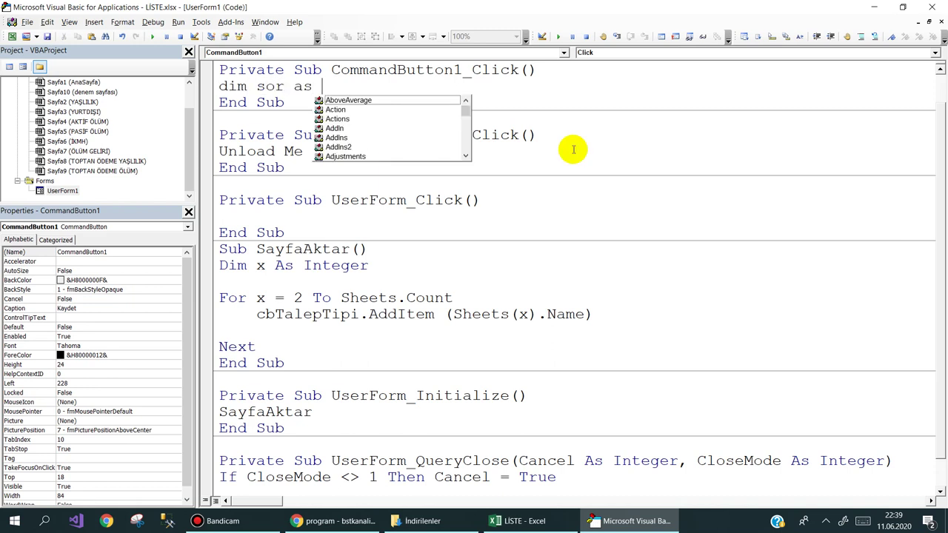
pyautogui.write('by')
pyautogui.press('Return')
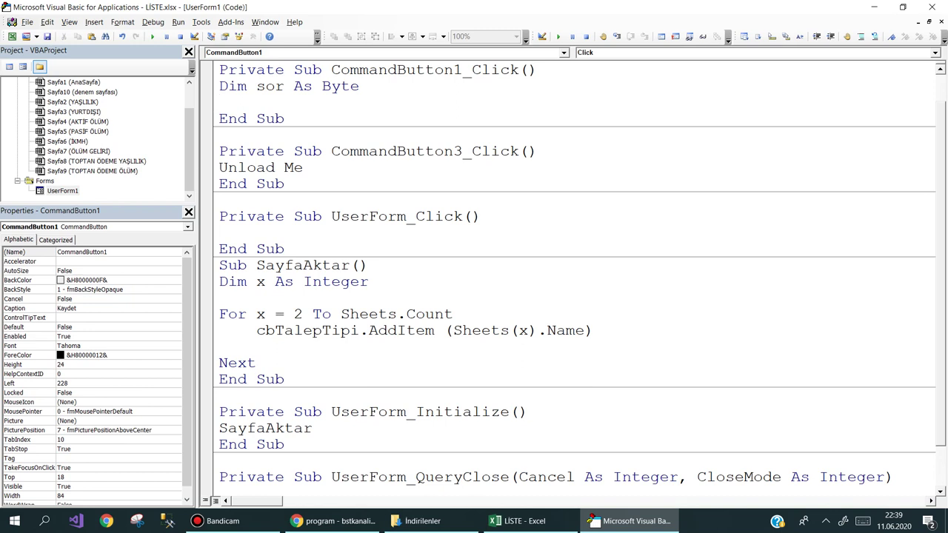
pyautogui.write('sor=Msg')
pyautogui.hotkey('ctrl', 'space')
pyautogui.write('("')
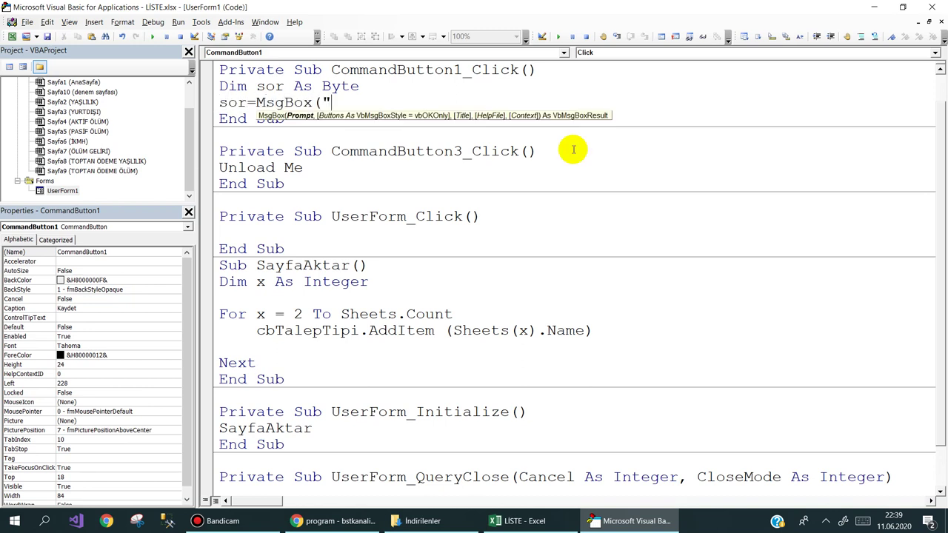
pyautogui.write('Talep ')
pyautogui.write('Kayde')
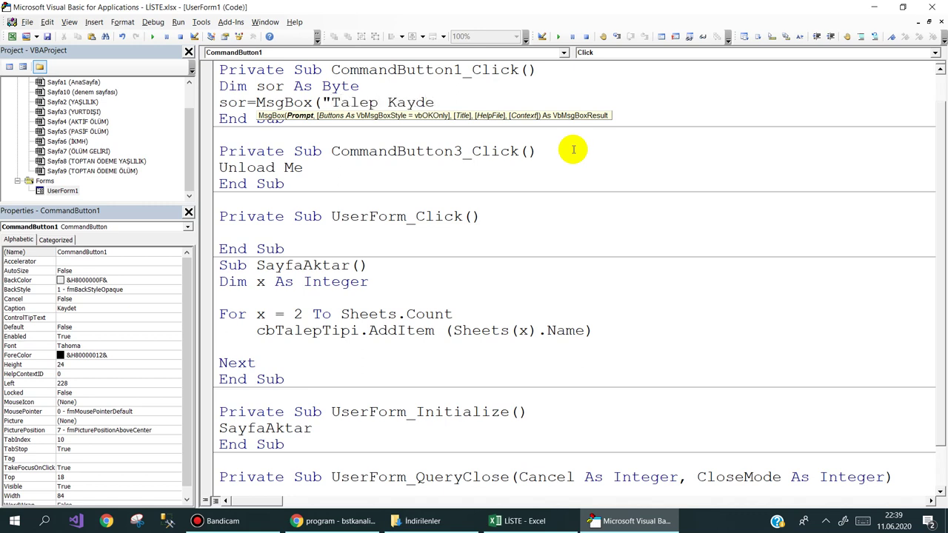
pyautogui.write('dilsin')
pyautogui.write(' mi?"')
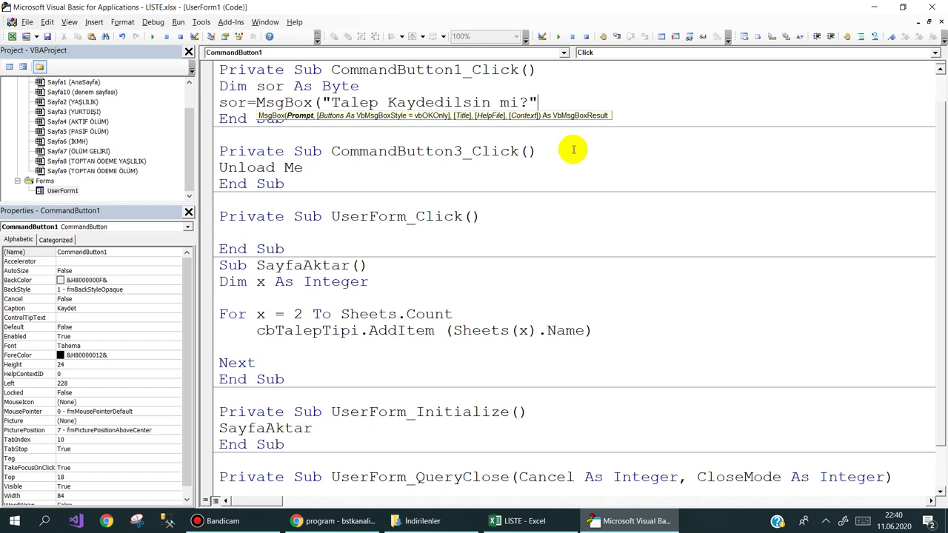
pyautogui.write(',6')
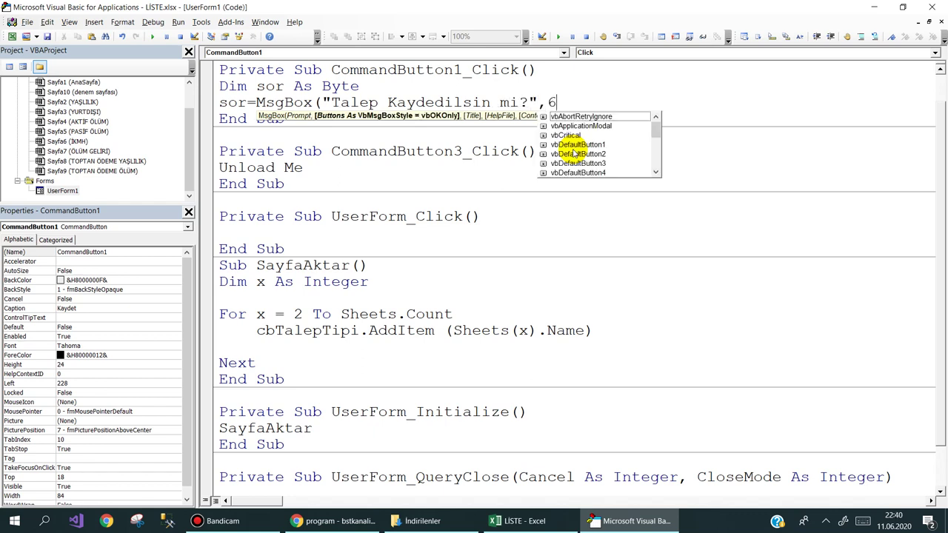
pyautogui.write('8,"')
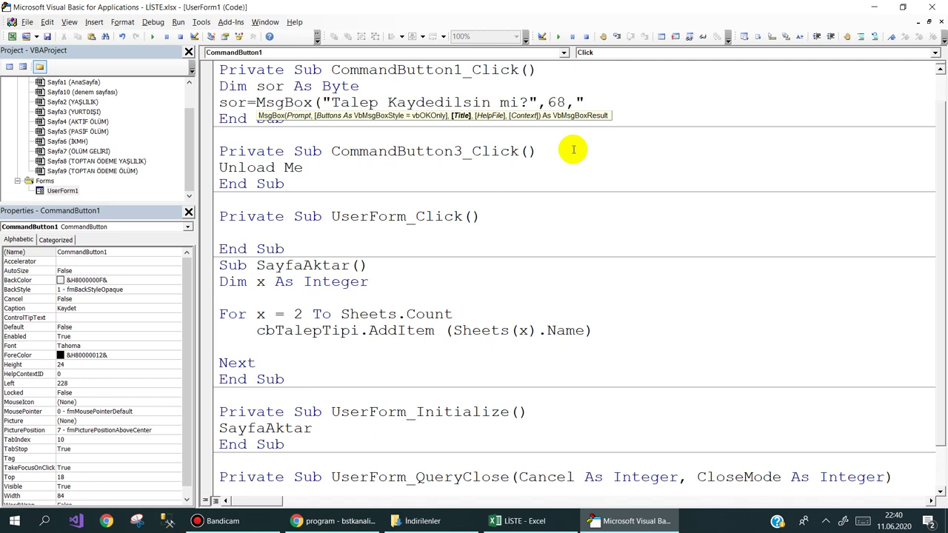
pyautogui.write('KAYDET")')
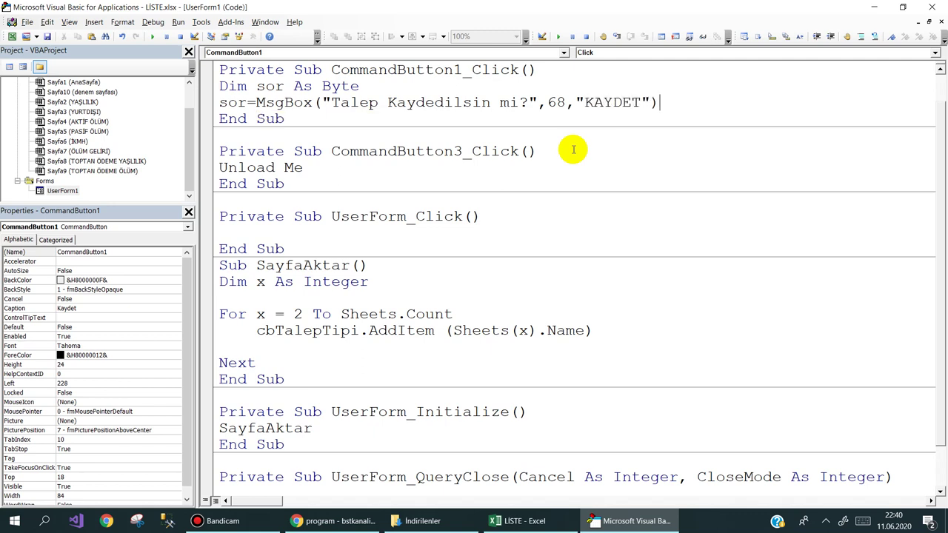
pyautogui.press('Return')
# Add 'If sor = 7 Then Exit Sub' and begin a new If statement
pyautogui.write('if sor=7 ')
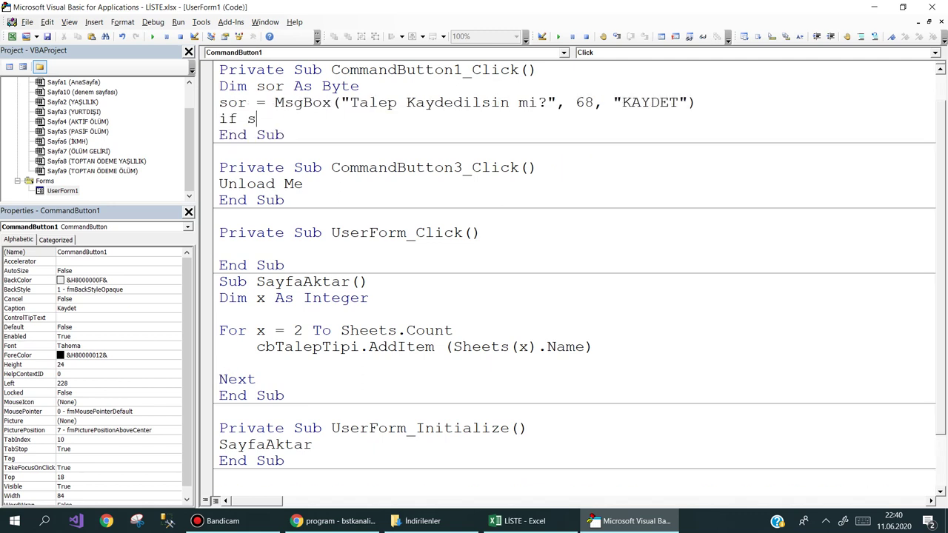
pyautogui.write('then ')
pyautogui.write('exit su')
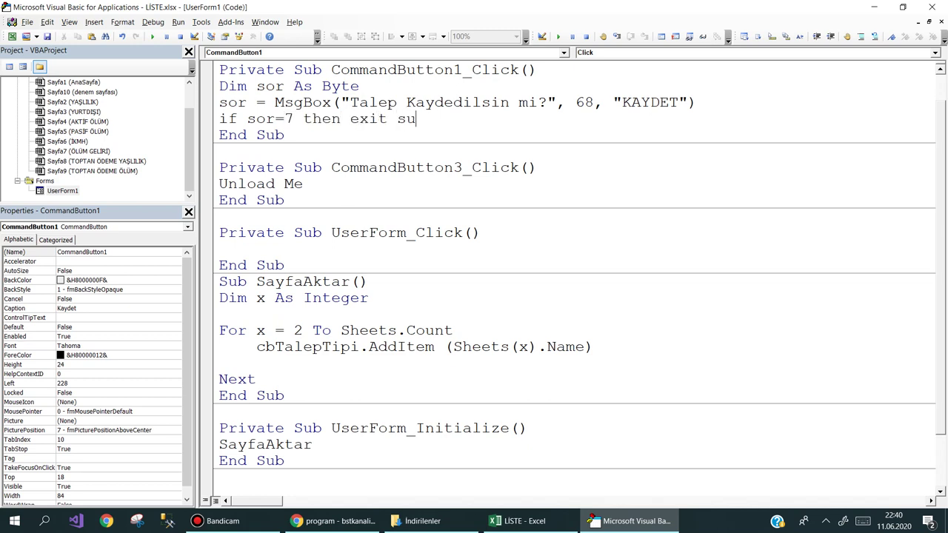
pyautogui.write('b')
pyautogui.press('Return')
pyautogui.press('Return')
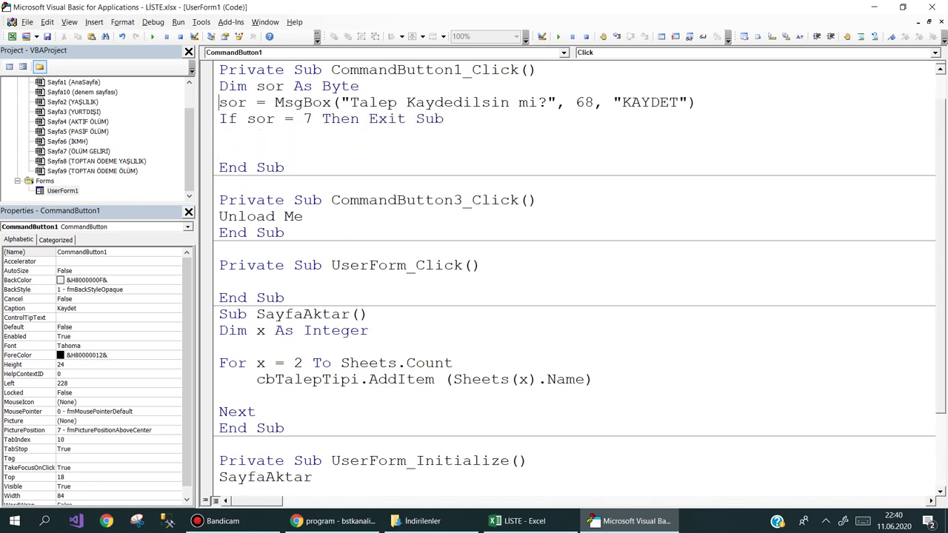
pyautogui.press('Return')
pyautogui.press('Return')
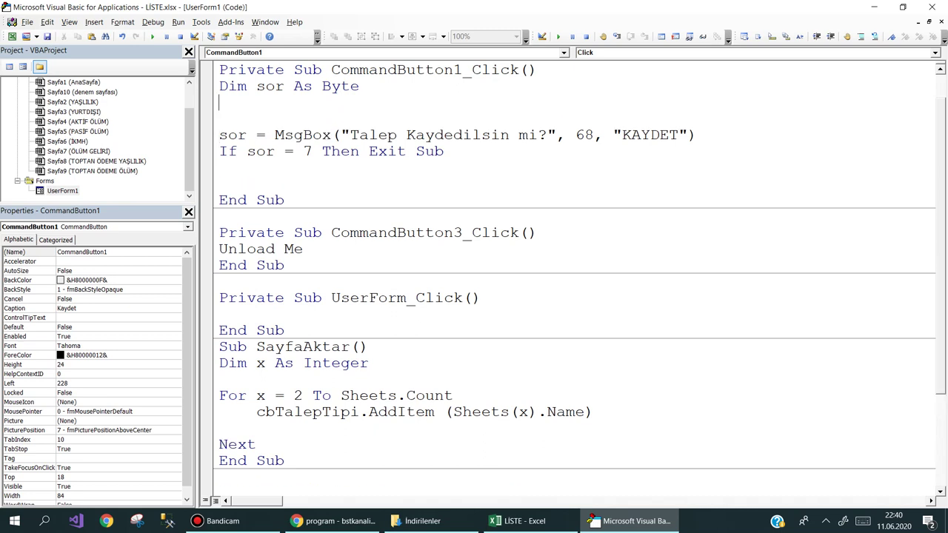
pyautogui.write('if cb')
# Start the If condition with cbTalepTipi.ListIndex < 0 or an empty dtKayitTarihi
pyautogui.hotkey('ctrl', 'space')
pyautogui.press('Down')
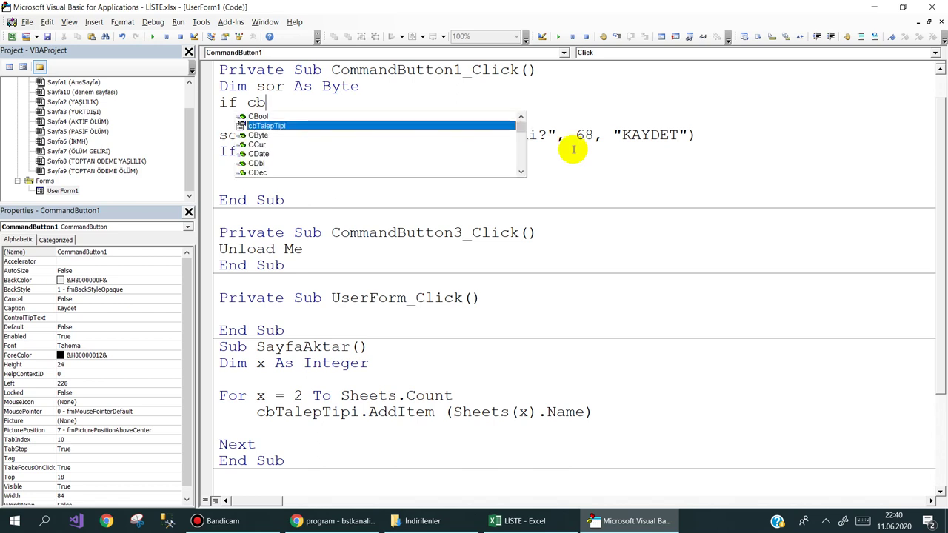
pyautogui.write('.li')
pyautogui.press('Down')
pyautogui.press('Down')
pyautogui.press('Down')
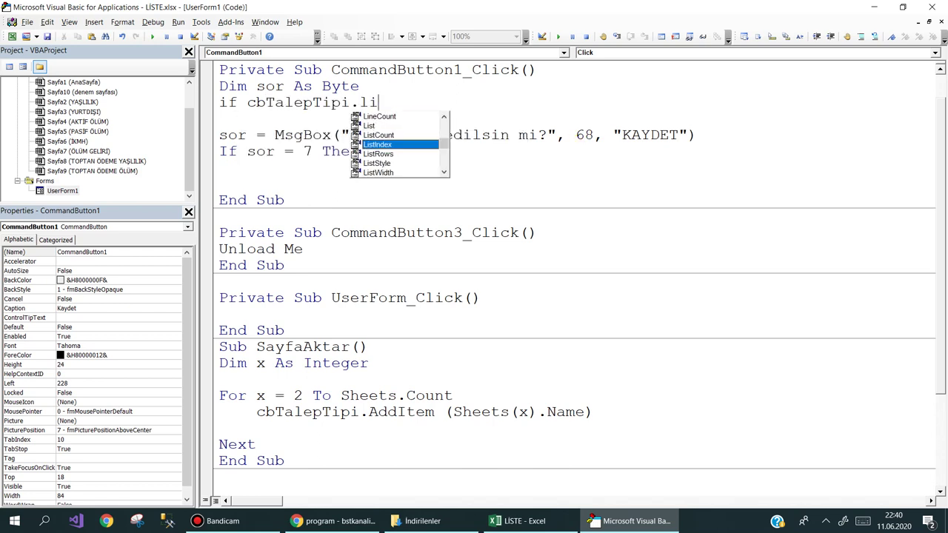
pyautogui.write('<')
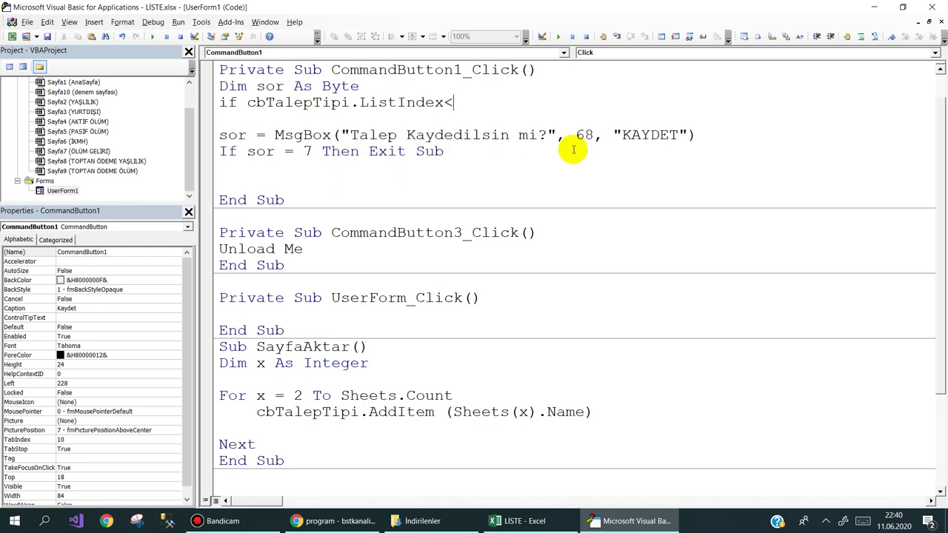
pyautogui.write('0 or ')
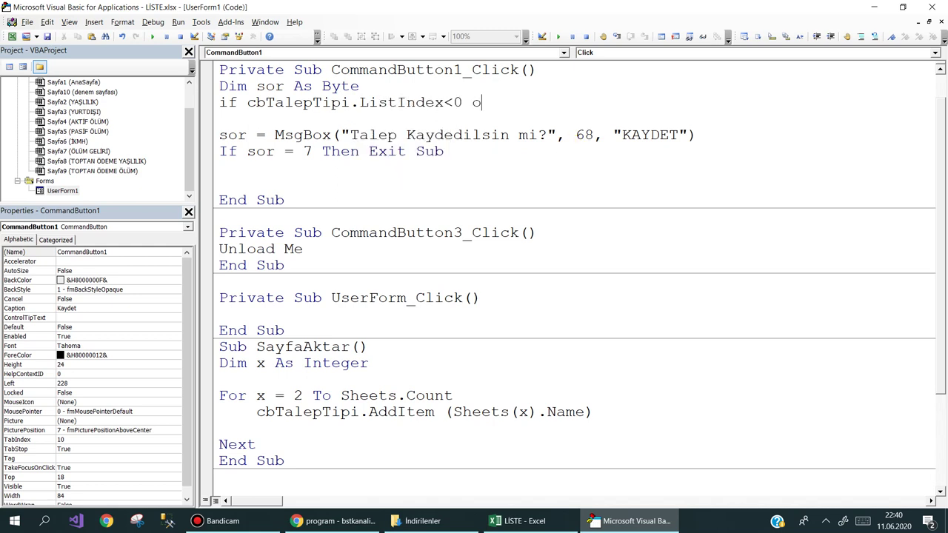
pyautogui.write('txt')
pyautogui.write('TcNo')
pyautogui.press('BackSpace')
pyautogui.press('BackSpace')
pyautogui.press('BackSpace')
pyautogui.press('BackSpace')
pyautogui.press('BackSpace')
pyautogui.press('BackSpace')
pyautogui.write('dtk')
pyautogui.hotkey('ctrl', 'space')
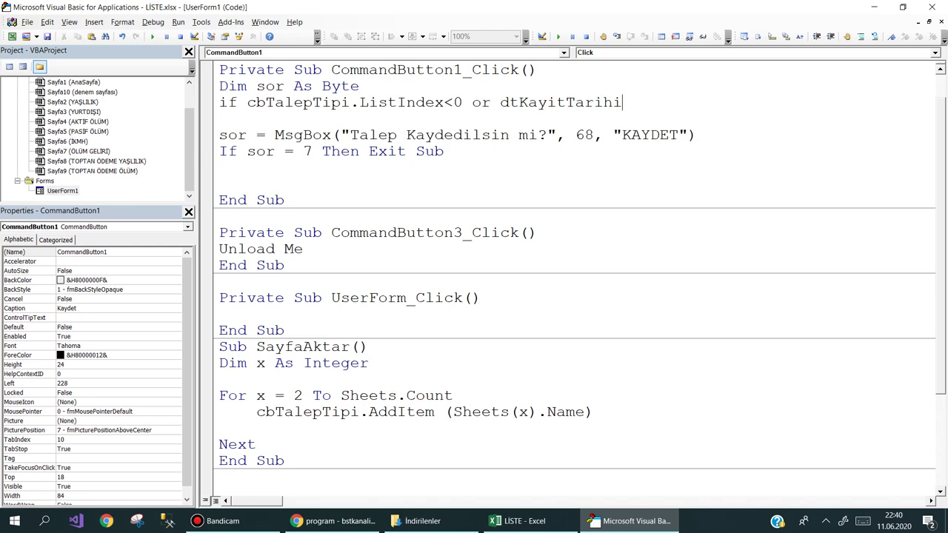
# Extend the condition with empty checks for txtTcNo, the name fields and dtTalepTarihi, ending with Then
pyautogui.write('.v="" or')
pyautogui.write('txt')
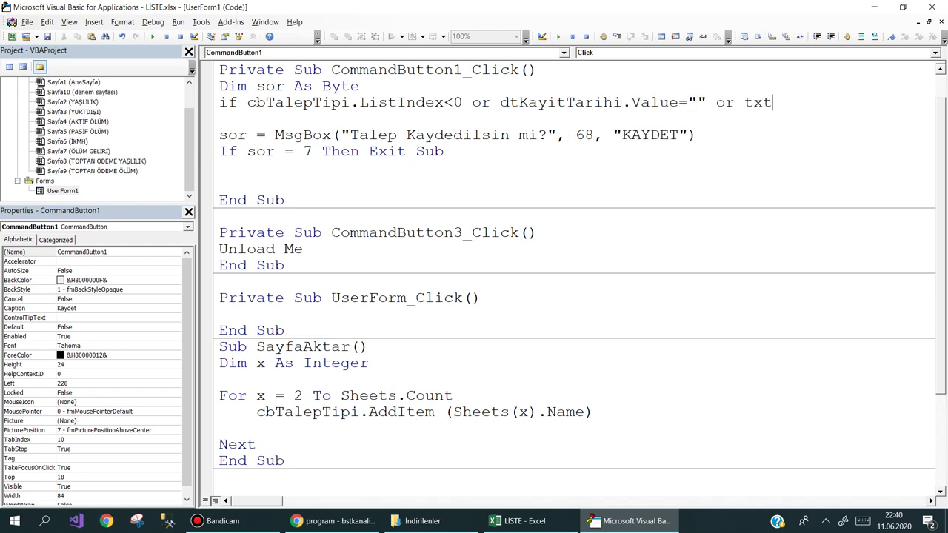
pyautogui.write('TcNo')
pyautogui.write('.Value="')
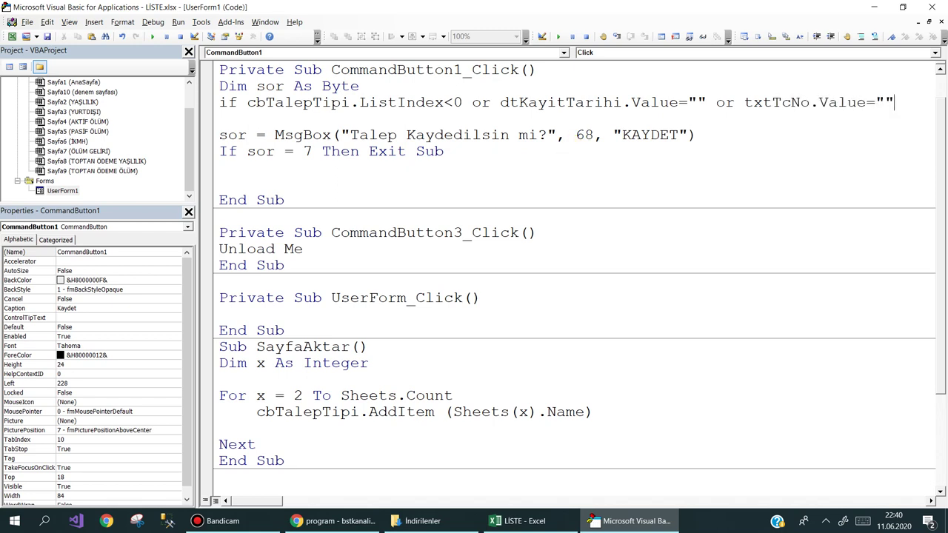
pyautogui.write(' or txt')
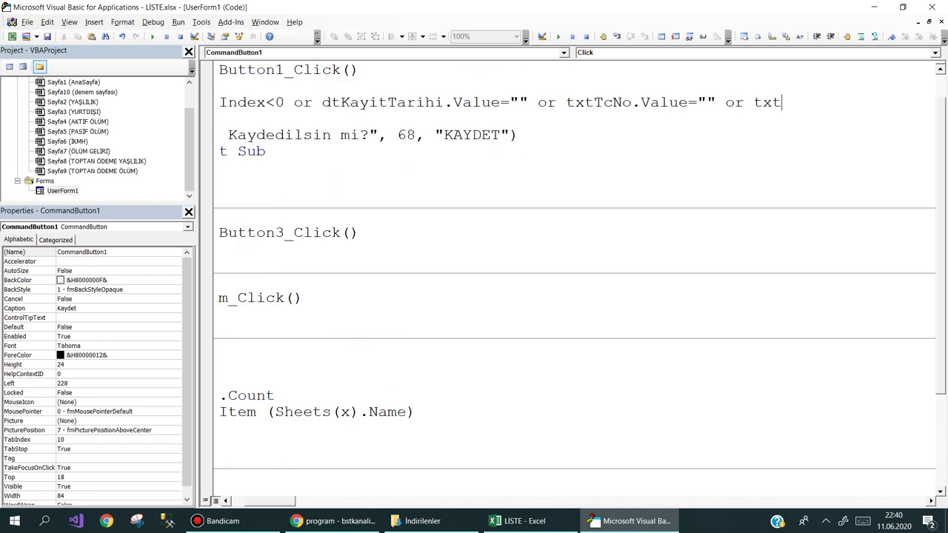
pyautogui.write('a')
pyautogui.write('.v')
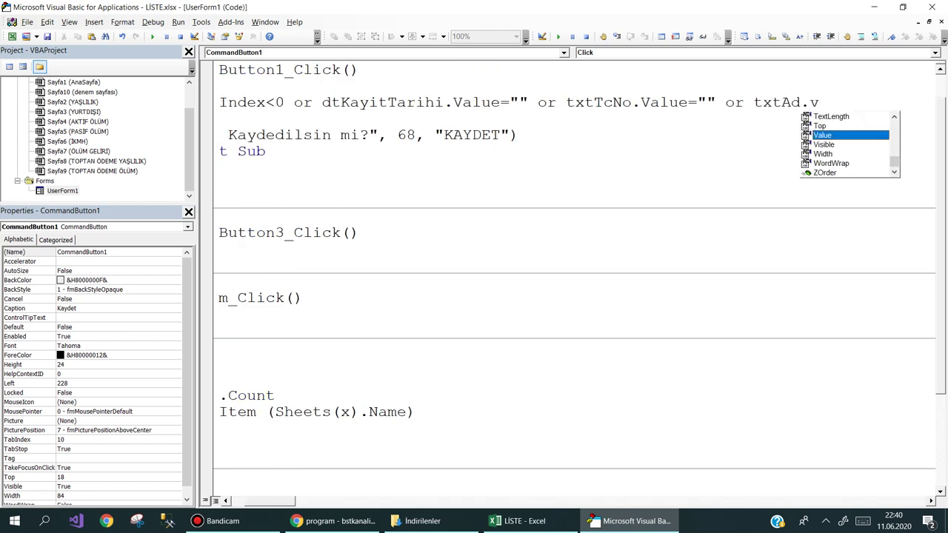
pyautogui.write('="" or')
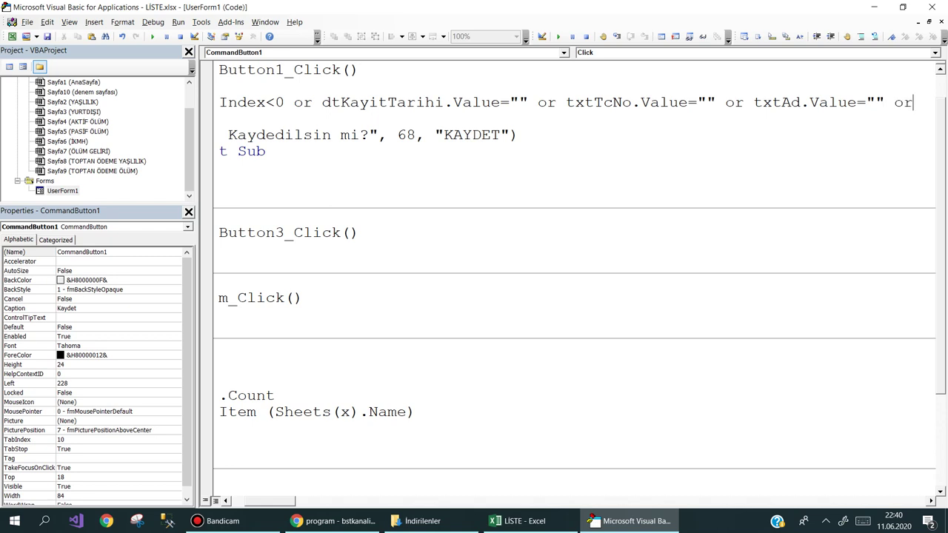
pyautogui.write('txts')
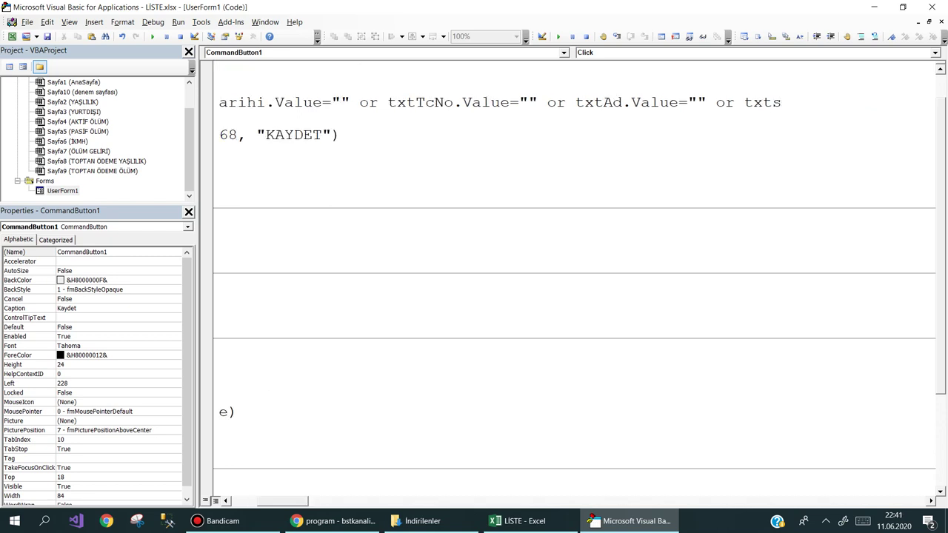
pyautogui.hotkey('ctrl', 'space')
pyautogui.write('.v')
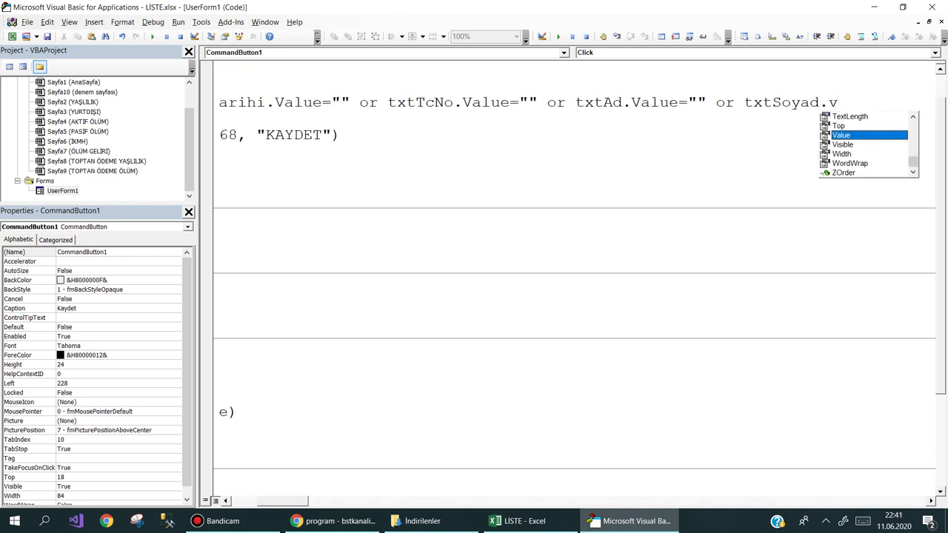
pyautogui.write('="" o')
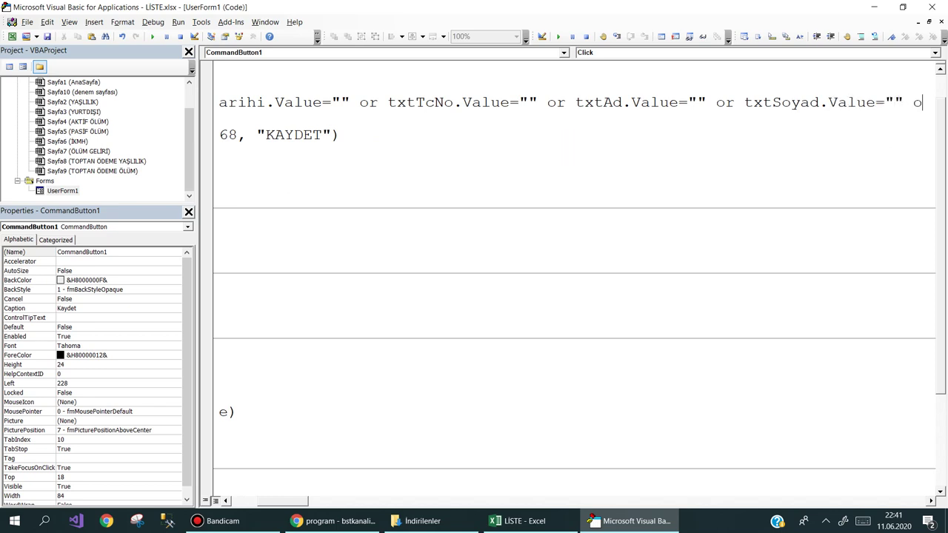
pyautogui.write('r dtt')
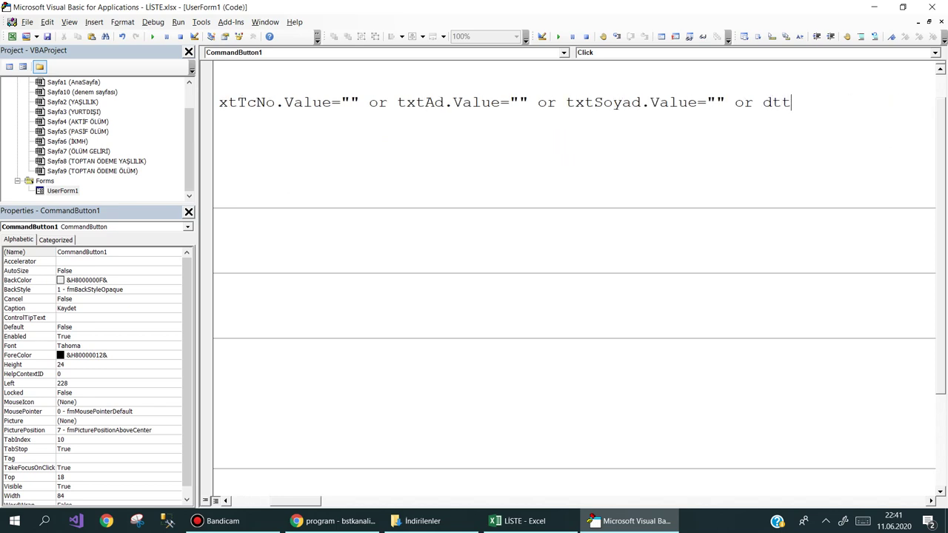
pyautogui.hotkey('ctrl', 'space')
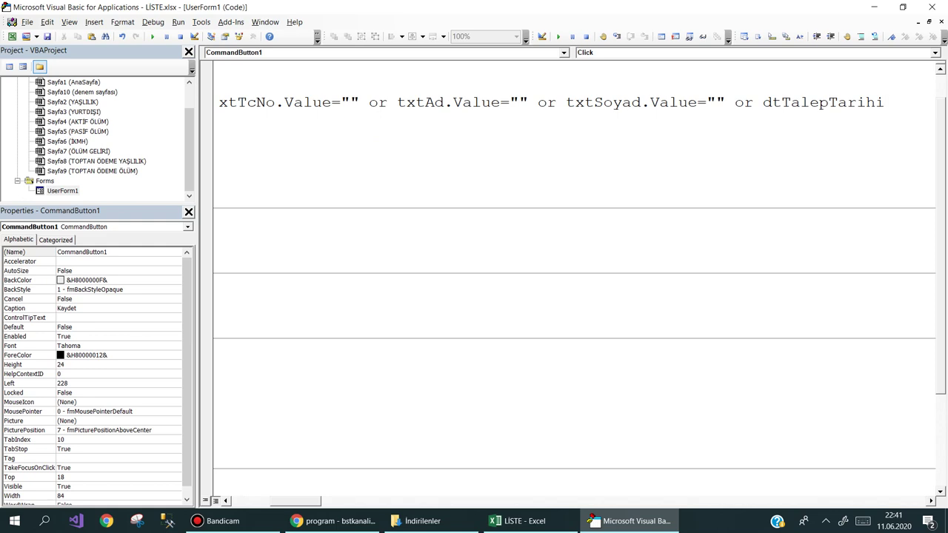
pyautogui.write('.v=')
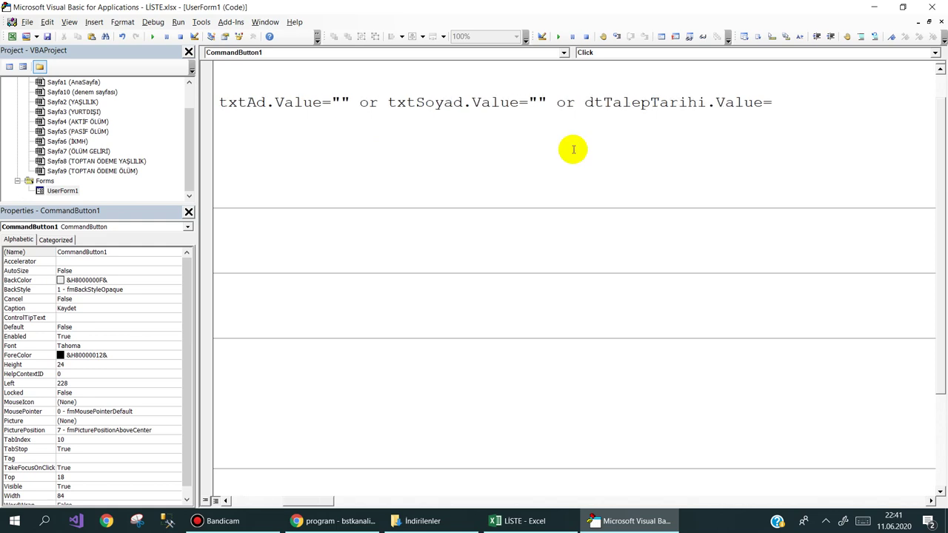
pyautogui.write('"" ')
pyautogui.write('hen')
# Close the If block with End If on a new line
pyautogui.press('Return')
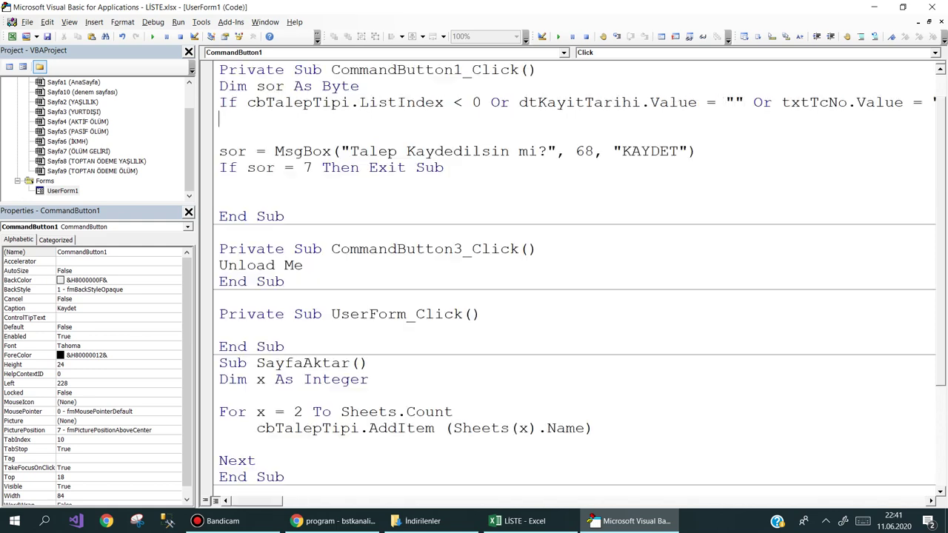
pyautogui.press('Return')
pyautogui.write('en')
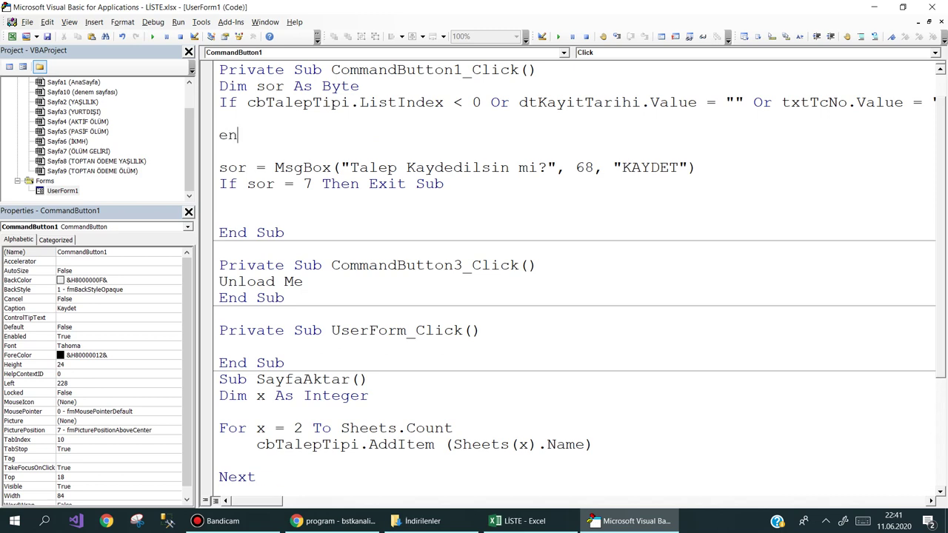
pyautogui.write('d if')
pyautogui.press('Up')
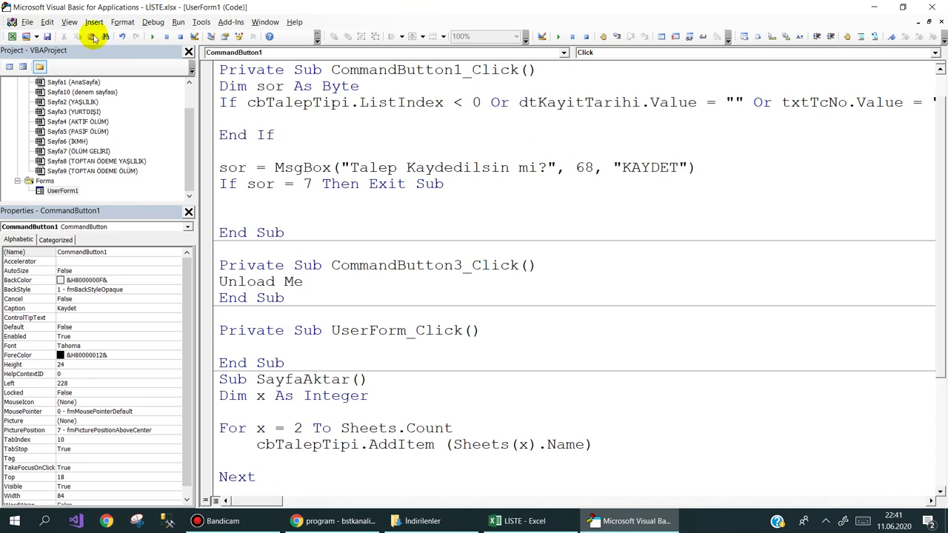
# Insert UserForm2, resize it wide and short (height 96), and set its Caption to Mesaj
pyautogui.click(25, 37)
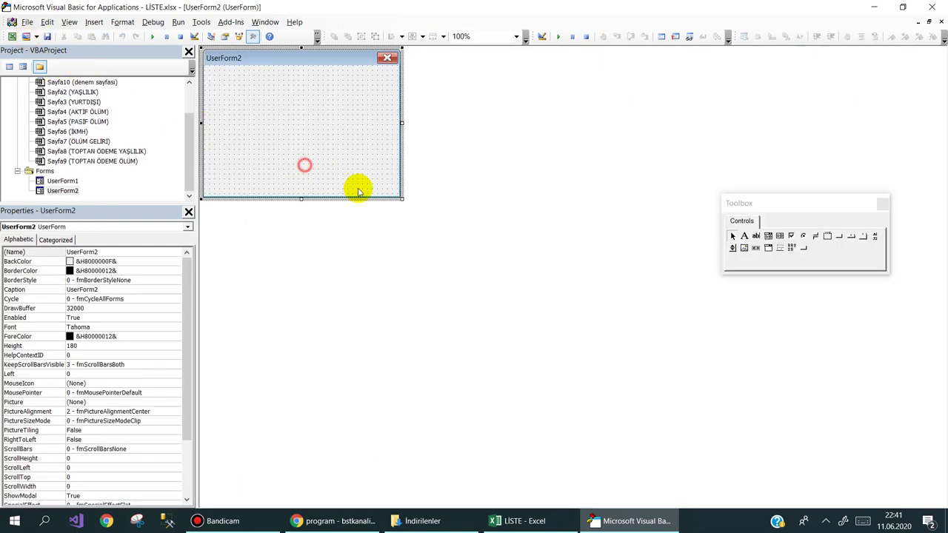
pyautogui.moveTo(400, 198); pyautogui.dragTo(583, 131)
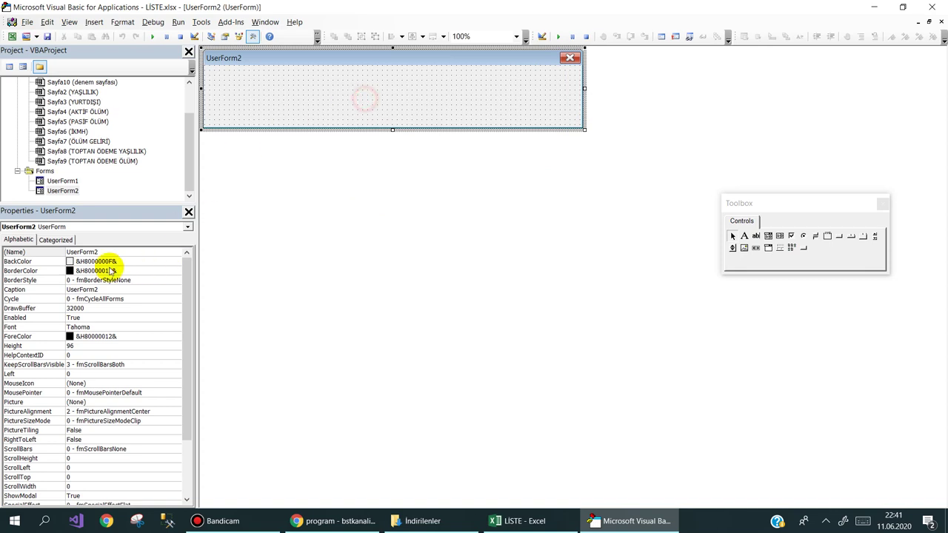
pyautogui.click(60, 291)
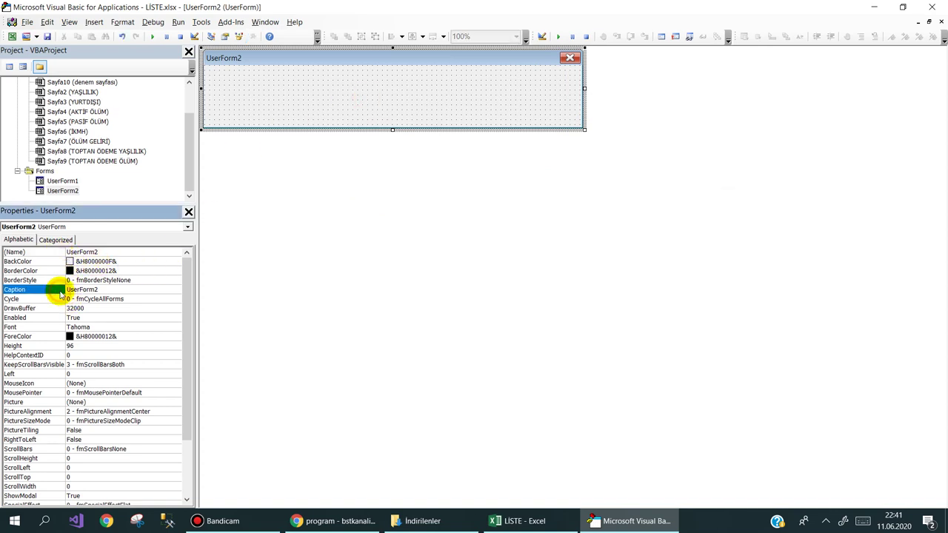
pyautogui.write('Mesaj')
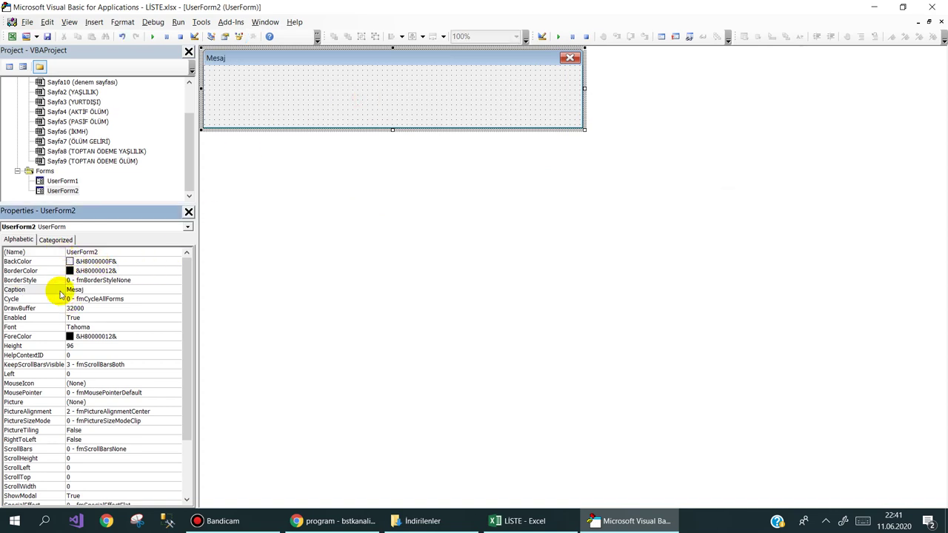
pyautogui.click(224, 98)
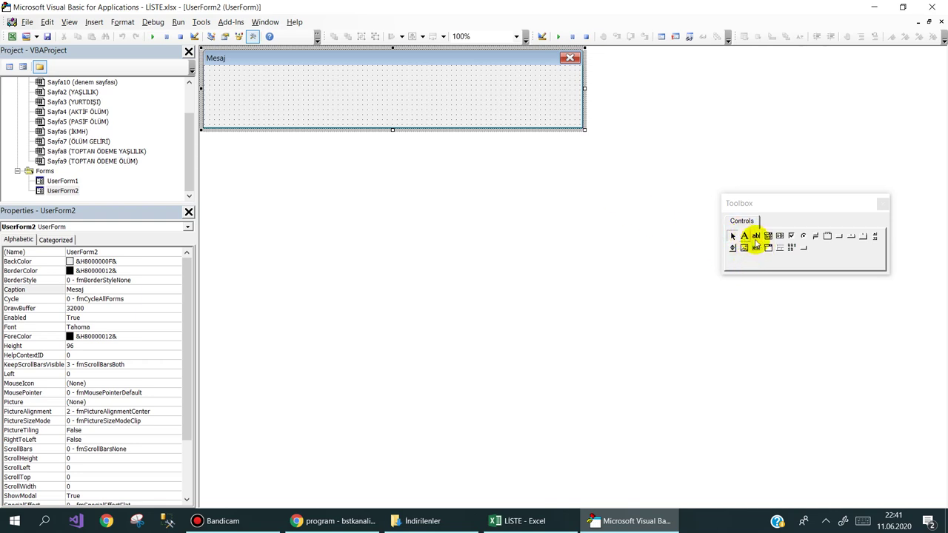
# Draw a Frame across the top of the Mesaj form and clear its caption
pyautogui.click(827, 235)
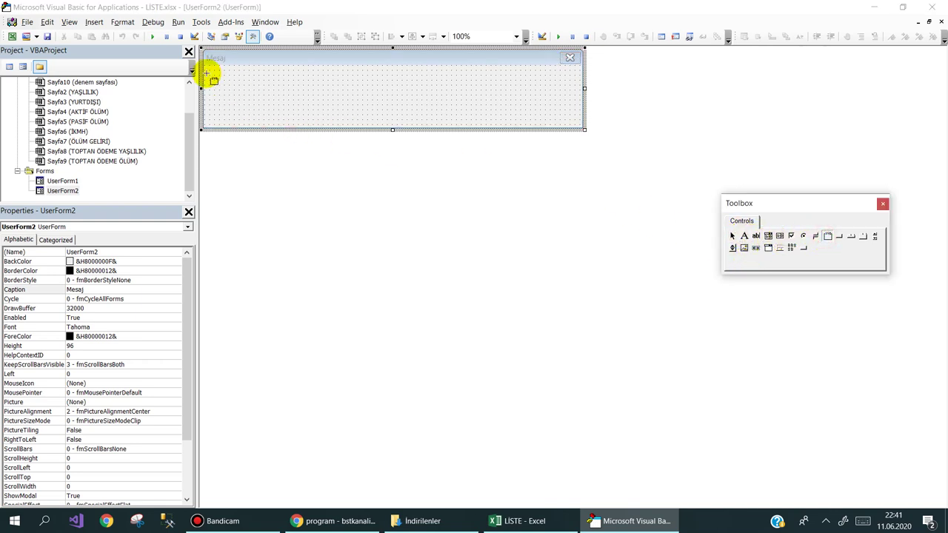
pyautogui.moveTo(208, 72); pyautogui.dragTo(579, 105)
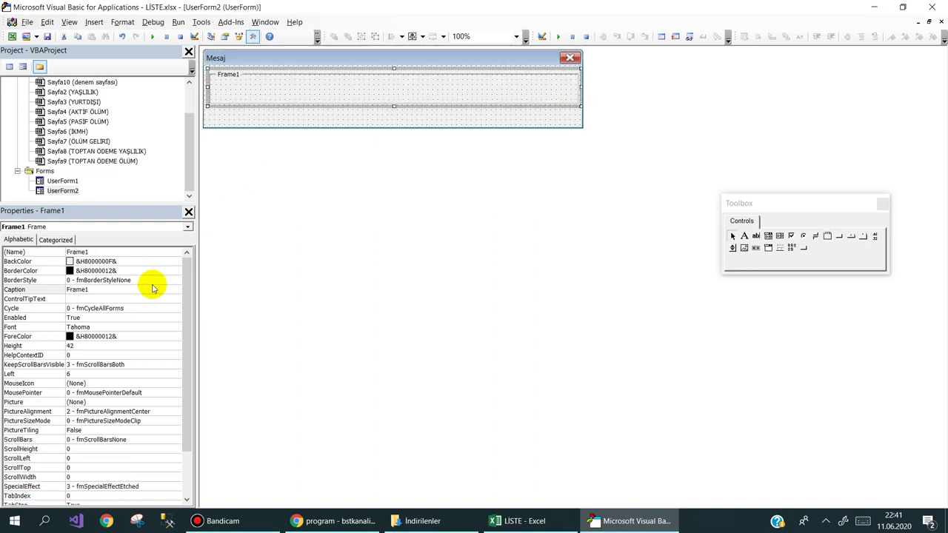
pyautogui.click(11, 289)
pyautogui.press('BackSpace')
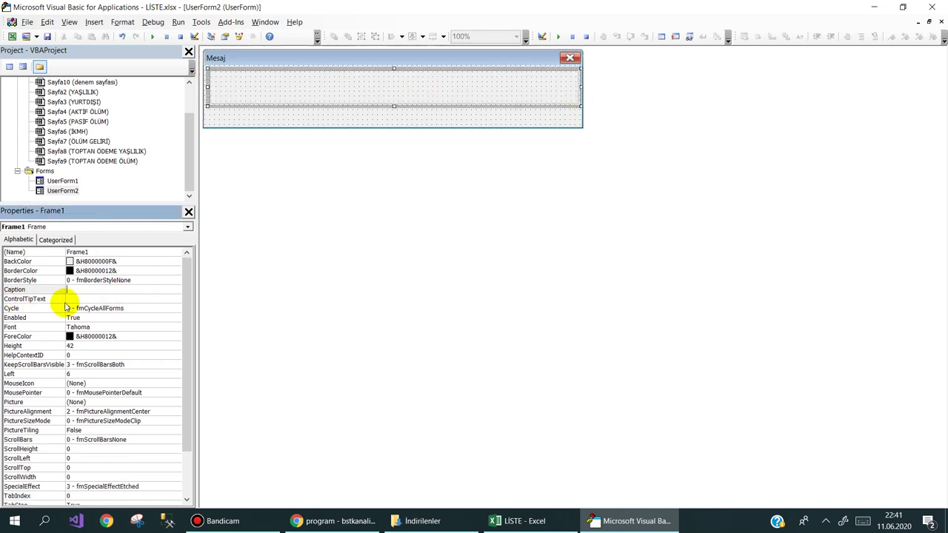
pyautogui.click(263, 122)
pyautogui.click(270, 89)
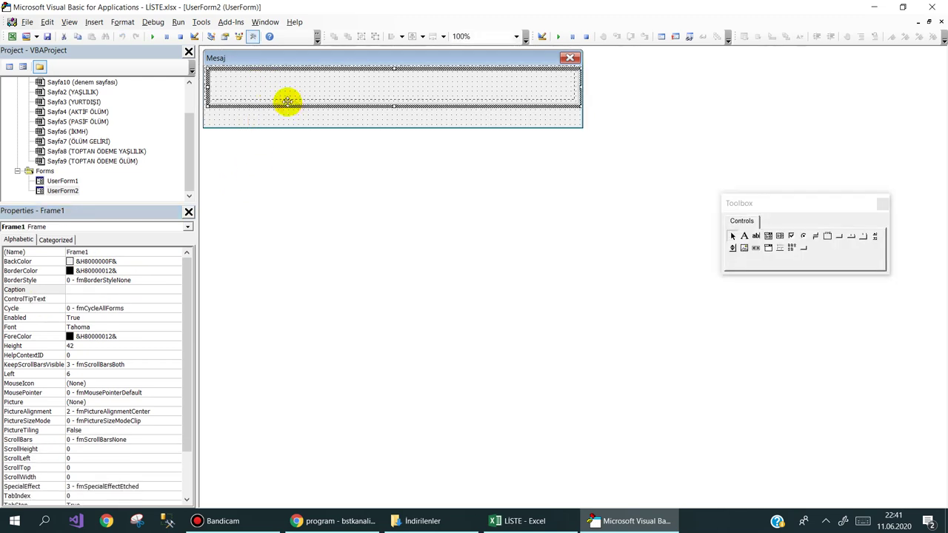
# Make the Mesaj form slightly shorter and narrower
pyautogui.click(304, 117)
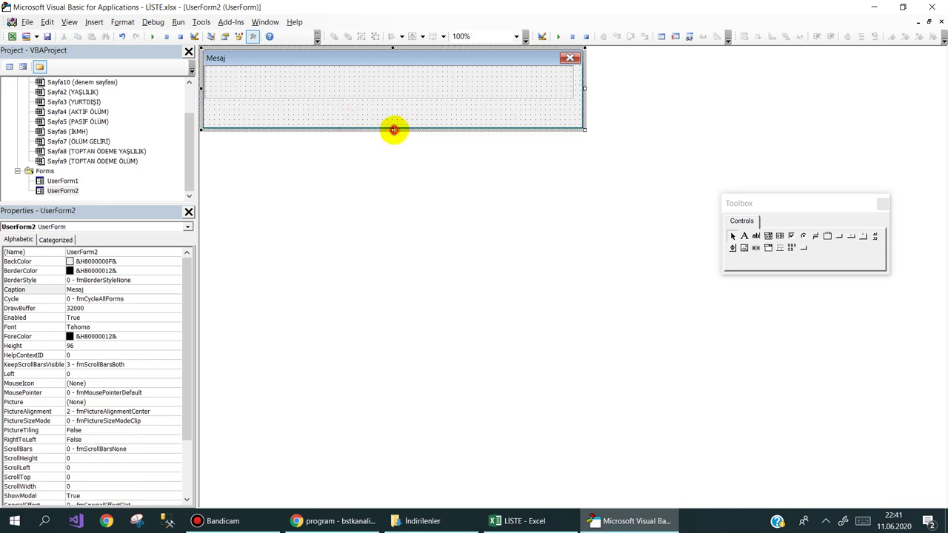
pyautogui.moveTo(393, 130); pyautogui.dragTo(393, 126)
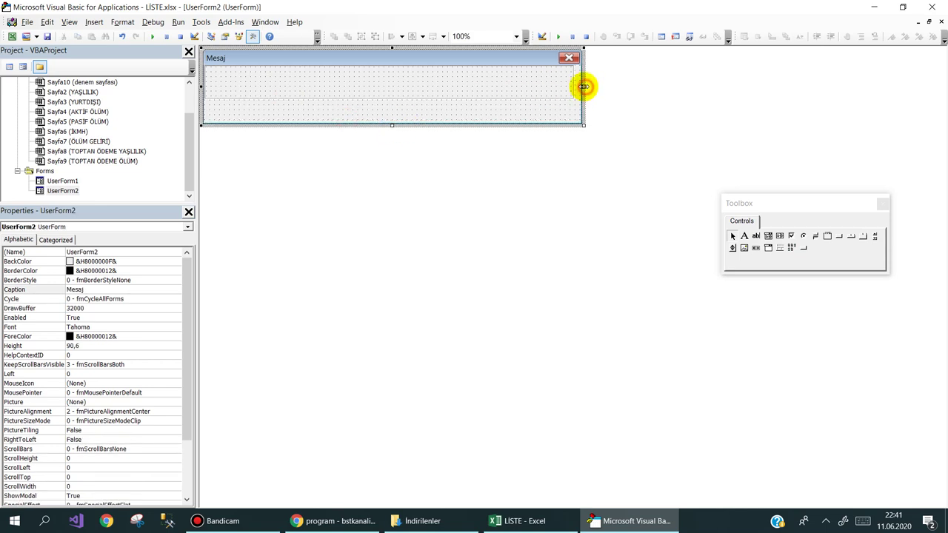
pyautogui.moveTo(584, 86); pyautogui.dragTo(576, 86)
# Set the frame's BackColor to black from the Palette
pyautogui.click(471, 88)
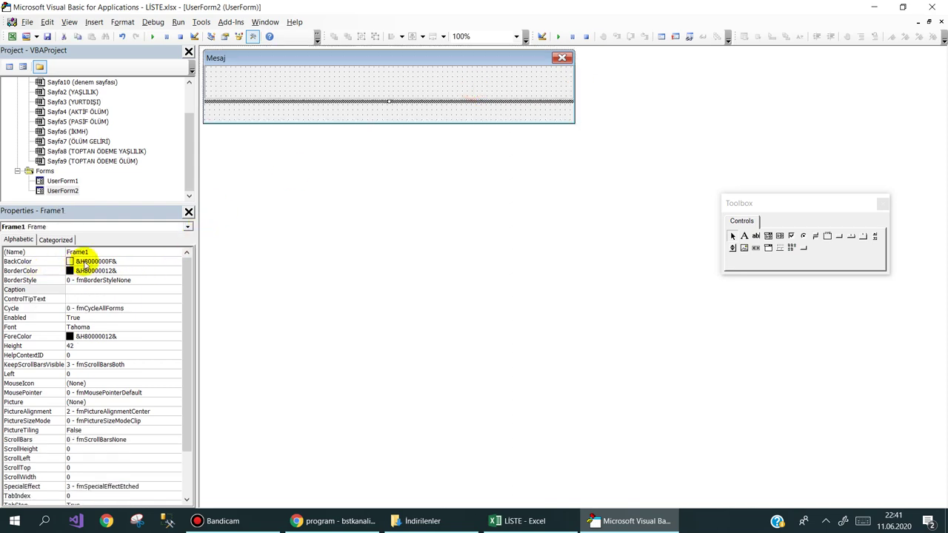
pyautogui.click(132, 261)
pyautogui.click(177, 260)
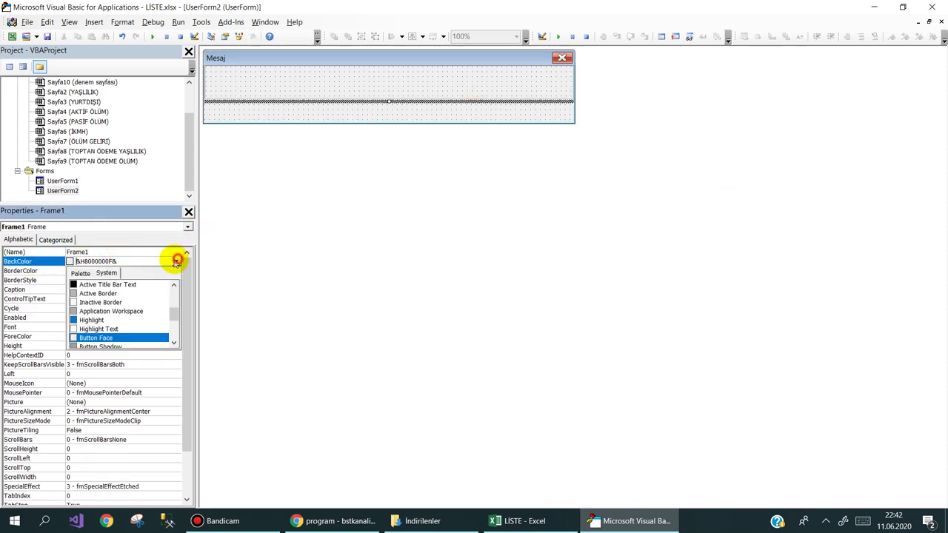
pyautogui.click(80, 273)
pyautogui.click(77, 329)
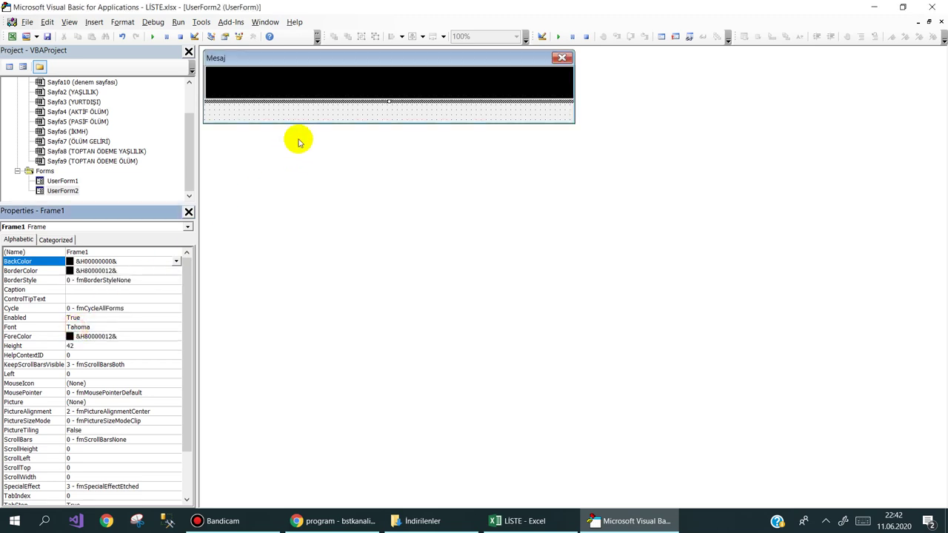
# Add a label on the black frame and stretch it wider and taller to span it
pyautogui.click(309, 113)
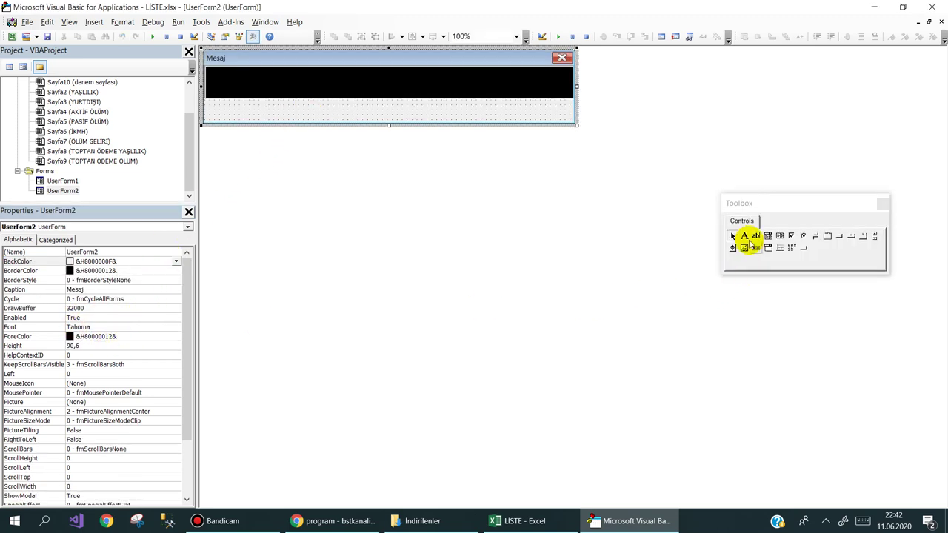
pyautogui.click(744, 235)
pyautogui.click(213, 71)
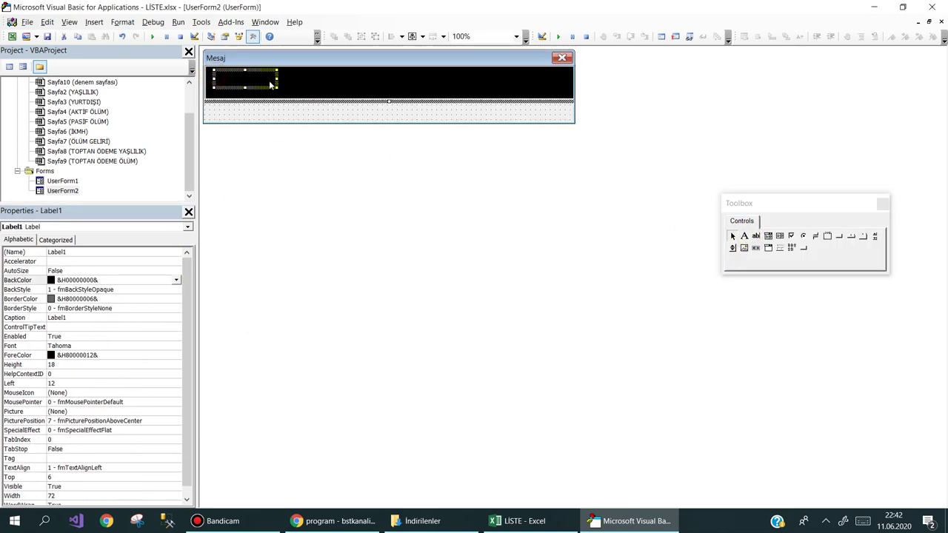
pyautogui.moveTo(516, 92); pyautogui.dragTo(567, 93)
pyautogui.moveTo(565, 87); pyautogui.dragTo(566, 87)
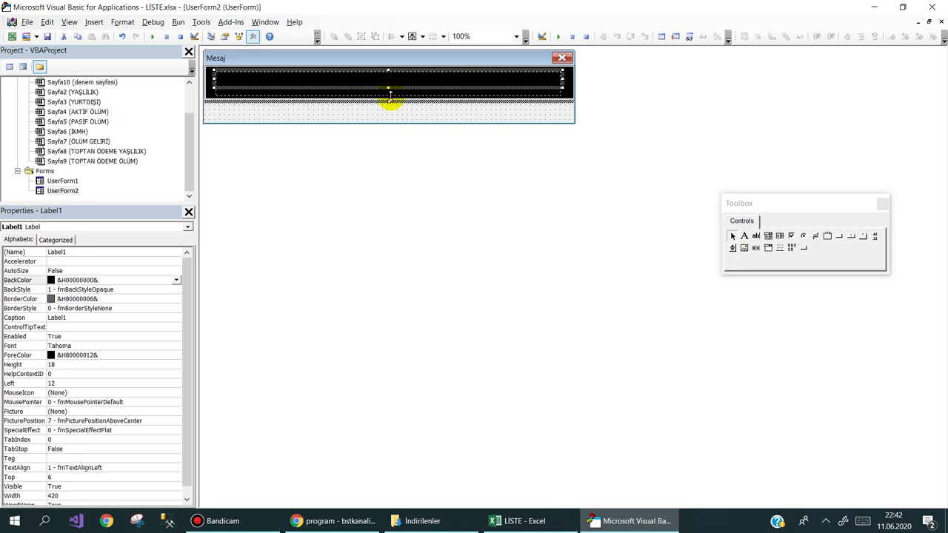
pyautogui.moveTo(390, 96); pyautogui.dragTo(388, 99)
# Set the label font to Calibri, bold, size 20
pyautogui.click(114, 336)
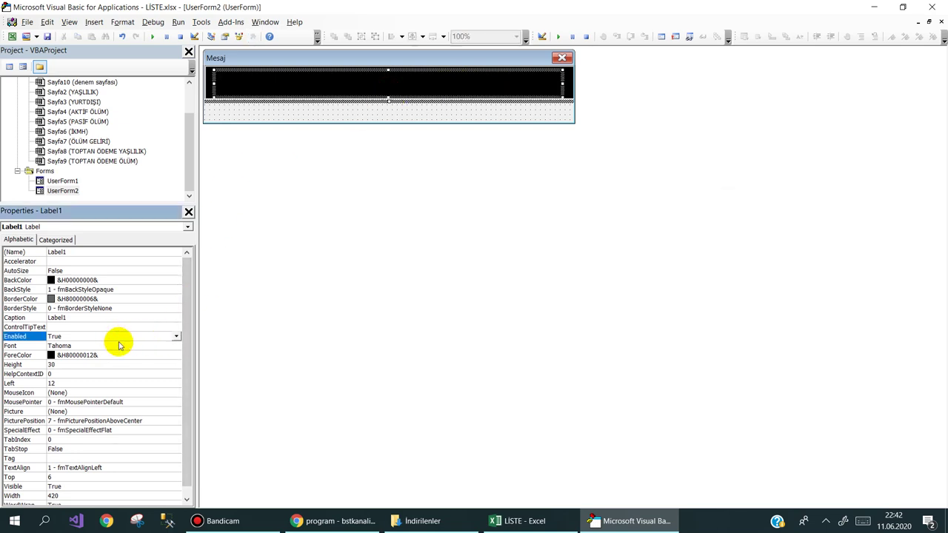
pyautogui.click(119, 345)
pyautogui.click(176, 346)
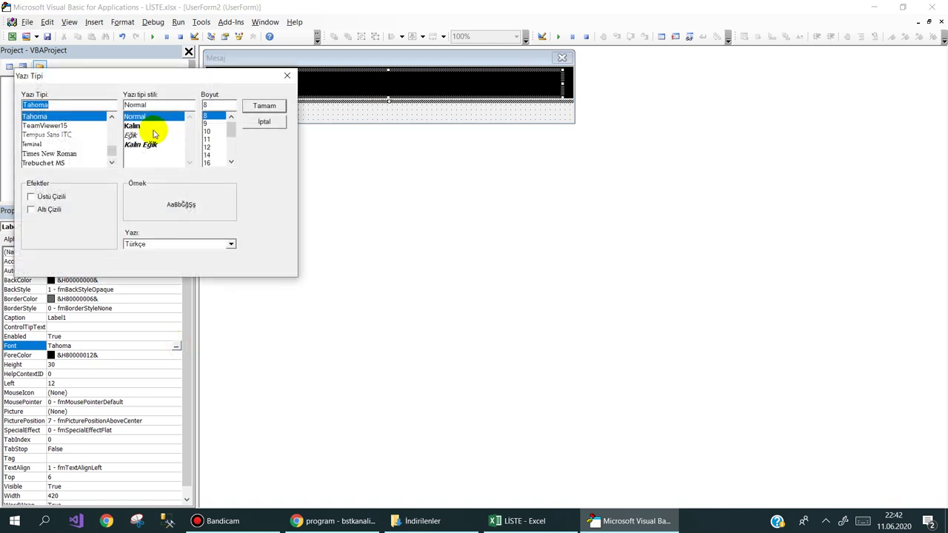
pyautogui.scroll(15, 74, 131)
pyautogui.click(44, 124)
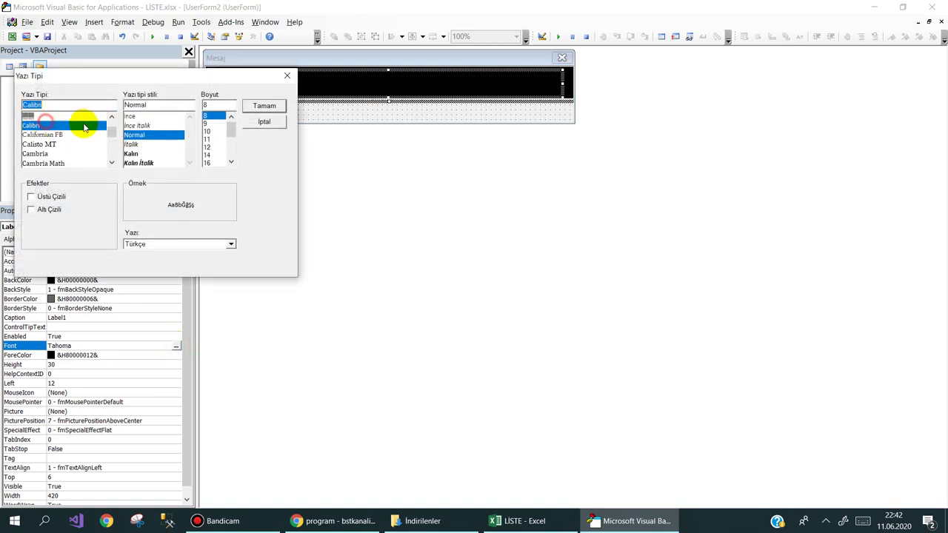
pyautogui.click(137, 153)
pyautogui.moveTo(233, 130); pyautogui.dragTo(237, 140)
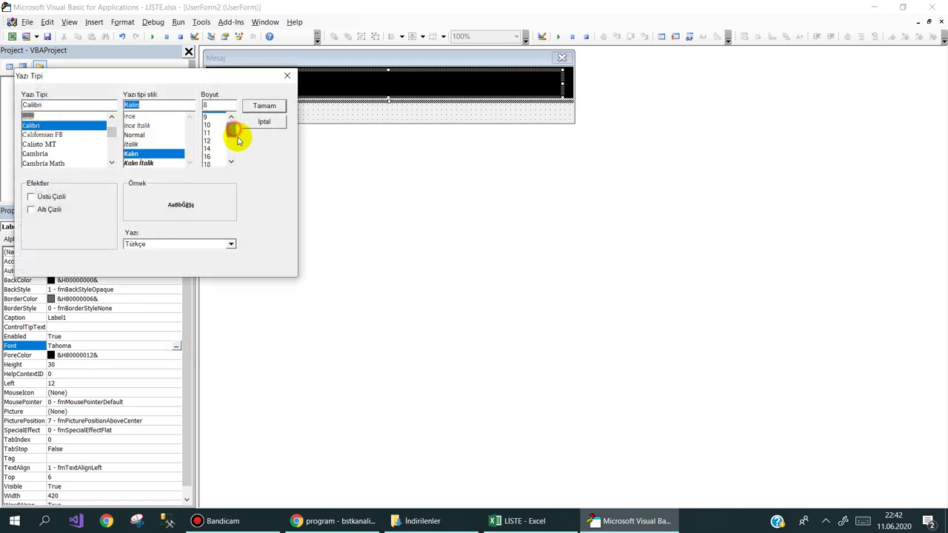
pyautogui.click(211, 147)
pyautogui.click(264, 106)
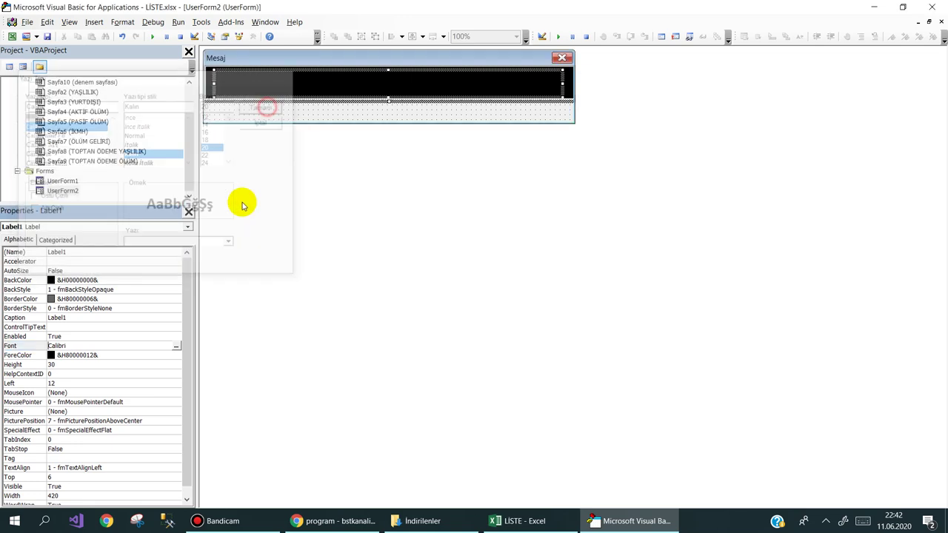
# Make the label's ForeColor green from the Palette
pyautogui.click(139, 355)
pyautogui.click(176, 356)
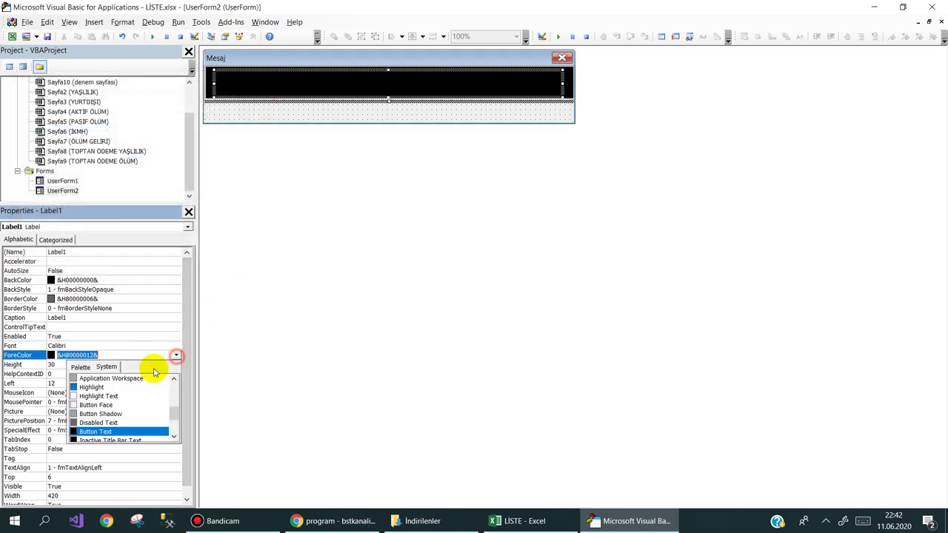
pyautogui.click(80, 367)
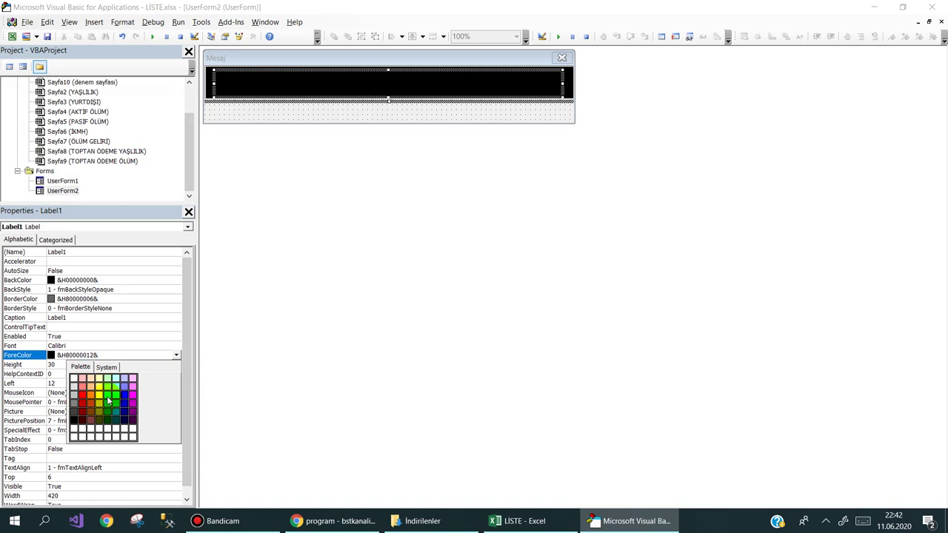
pyautogui.click(107, 400)
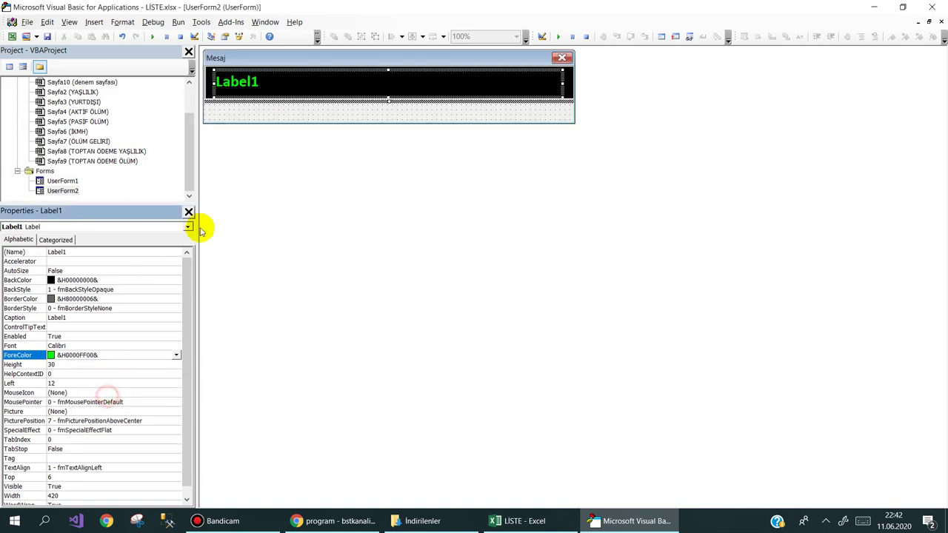
# Rename the label lblMesaj and delete its Label1 caption
pyautogui.click(42, 254)
pyautogui.press('BackSpace')
pyautogui.write('lblMesaj')
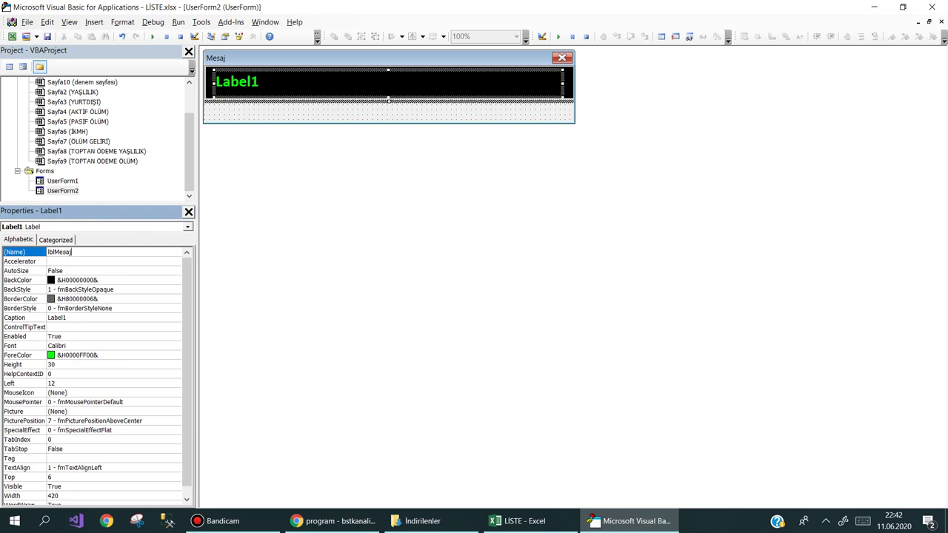
pyautogui.click(43, 255)
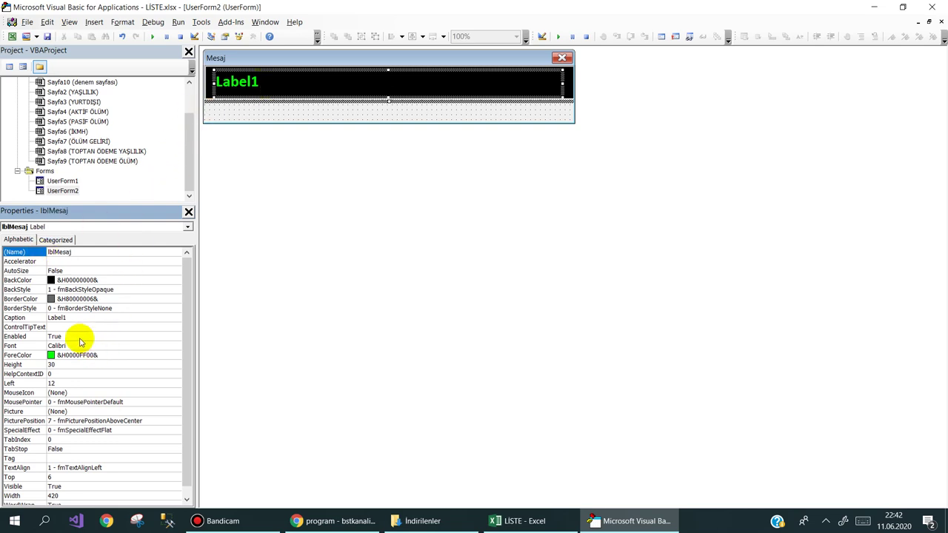
pyautogui.click(75, 320)
pyautogui.click(31, 316)
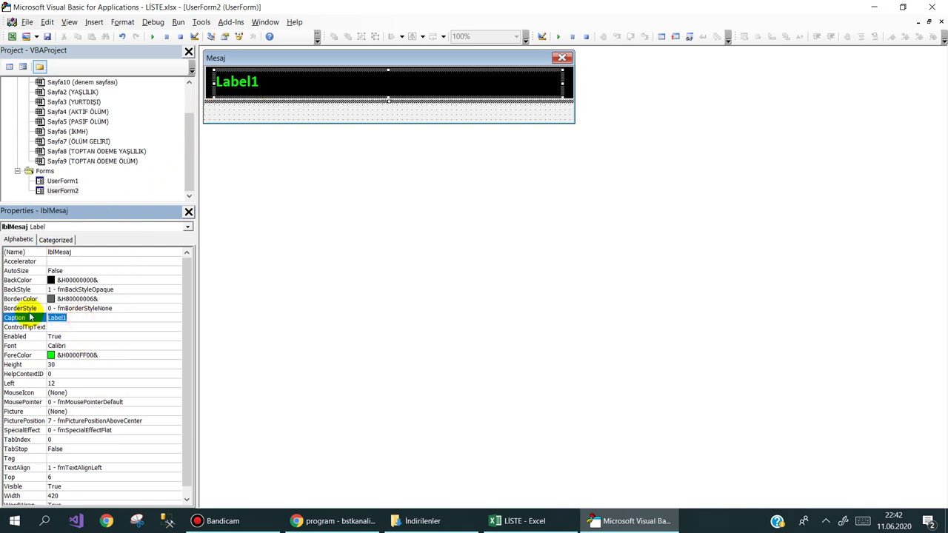
pyautogui.press('Delete')
# Draw a command button at the form's lower right captioned Tamam
pyautogui.click(277, 125)
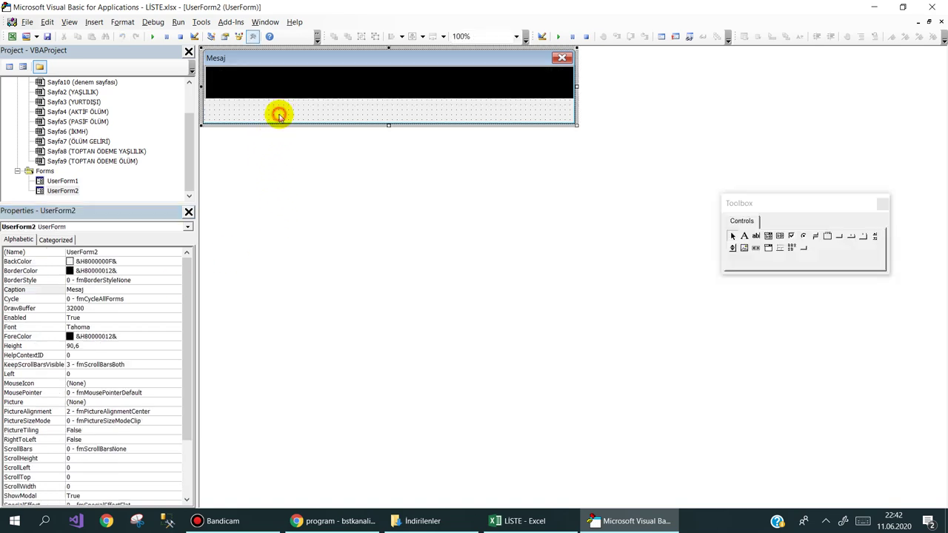
pyautogui.click(843, 237)
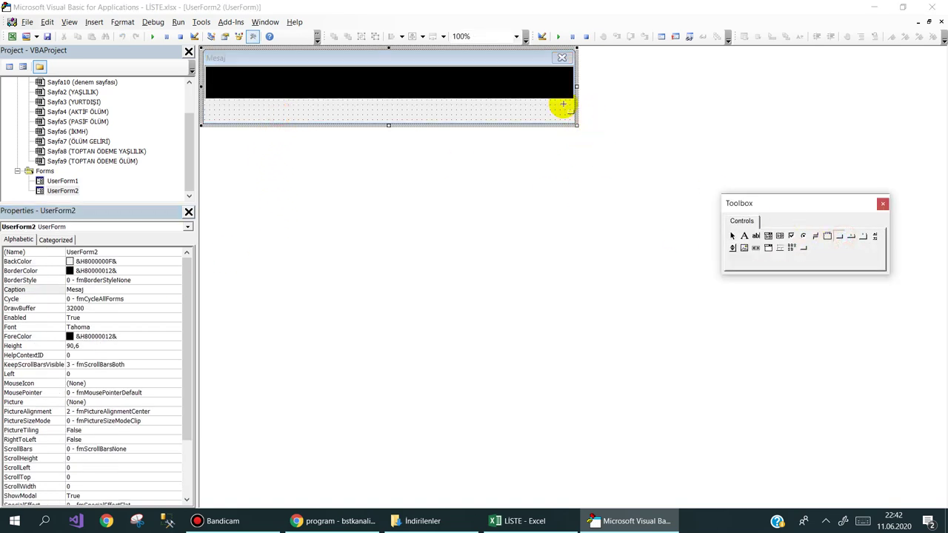
pyautogui.moveTo(568, 102)
pyautogui.mouseDown()
pyautogui.moveTo(518, 122)
pyautogui.moveTo(485, 117)
pyautogui.mouseUp()
pyautogui.press('Delete')
pyautogui.write('Tamam')
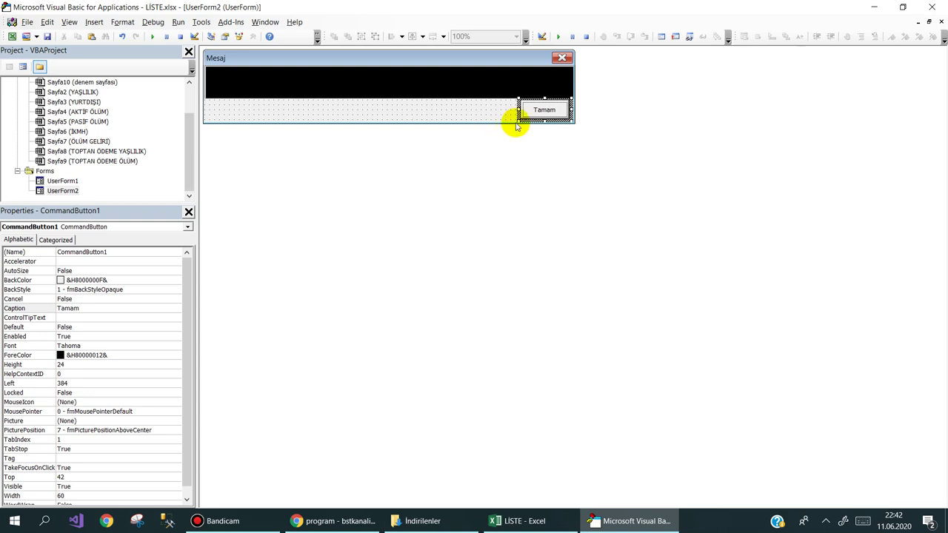
pyautogui.click(474, 111)
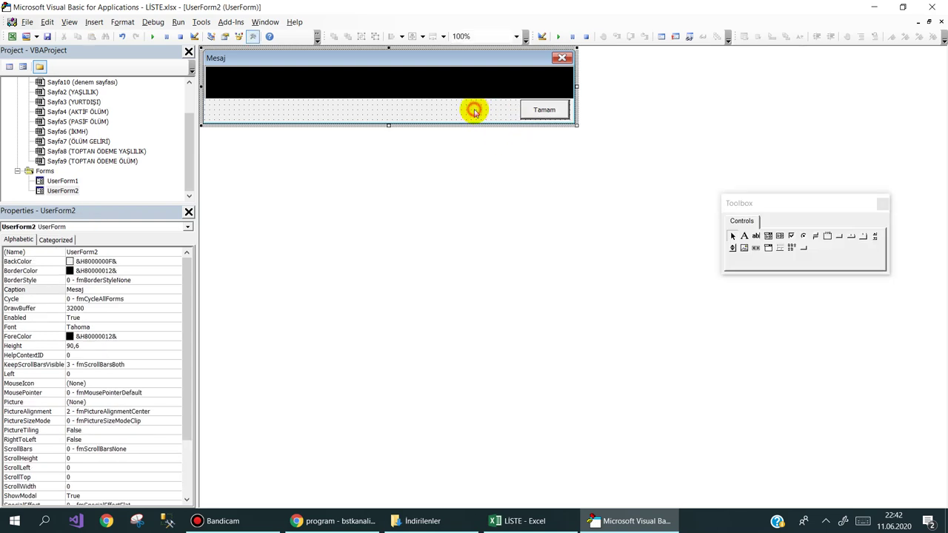
pyautogui.click(518, 115)
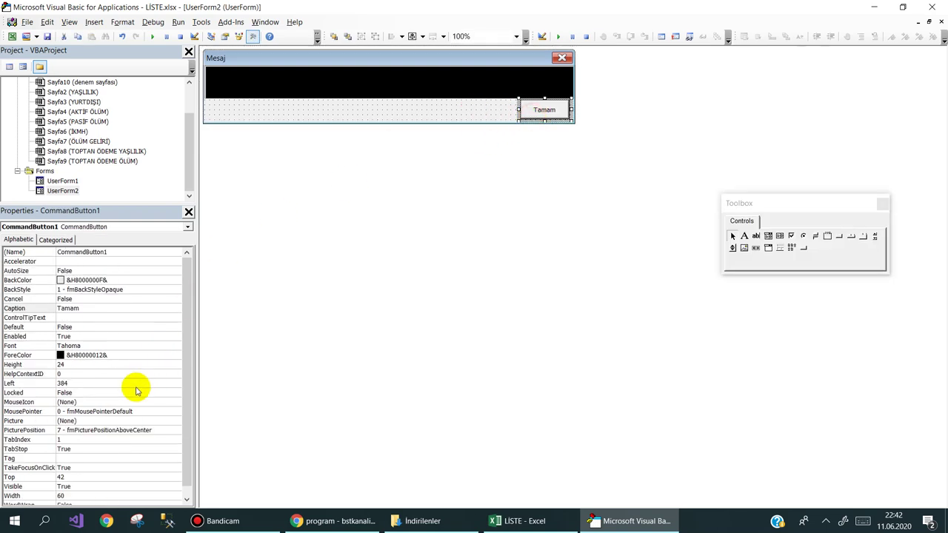
# Load the Apply check icon as the Tamam button's Picture
pyautogui.click(128, 419)
pyautogui.click(176, 421)
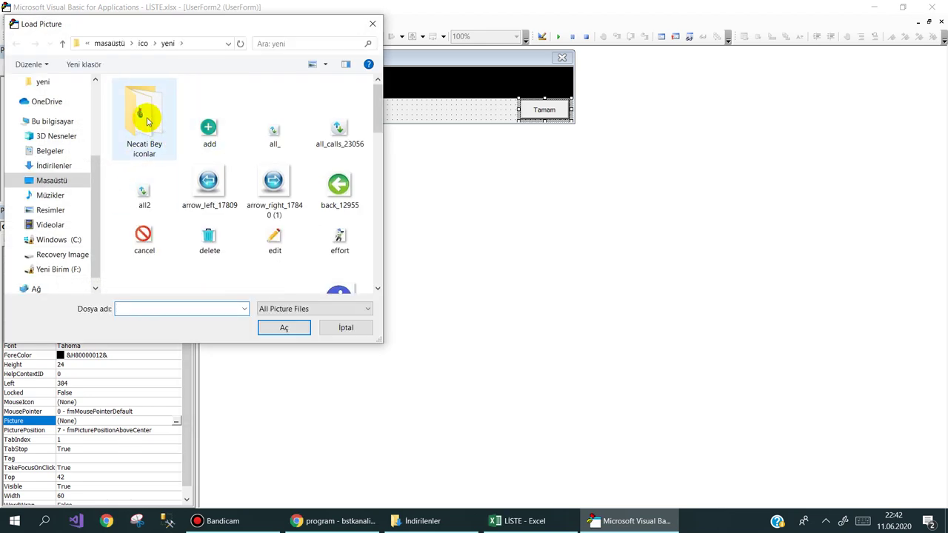
pyautogui.doubleClick(145, 126)
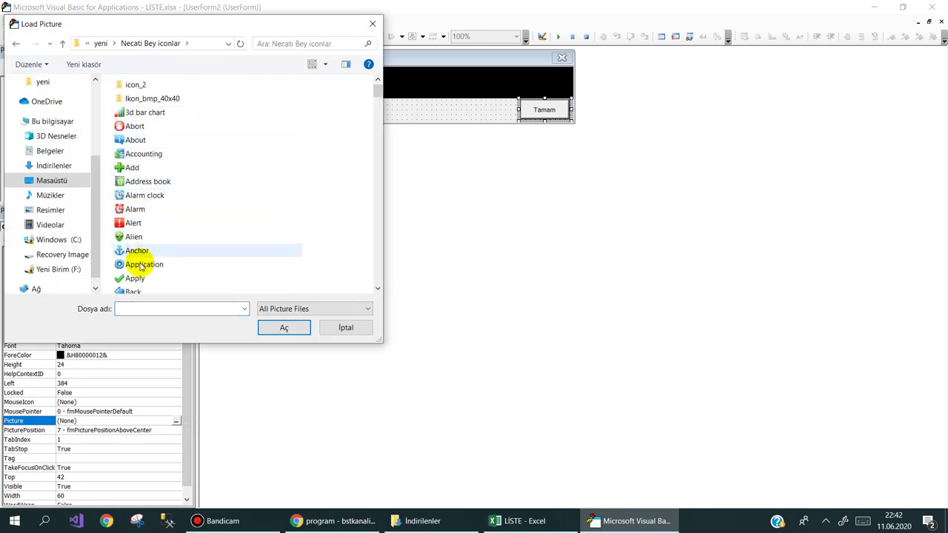
pyautogui.doubleClick(136, 277)
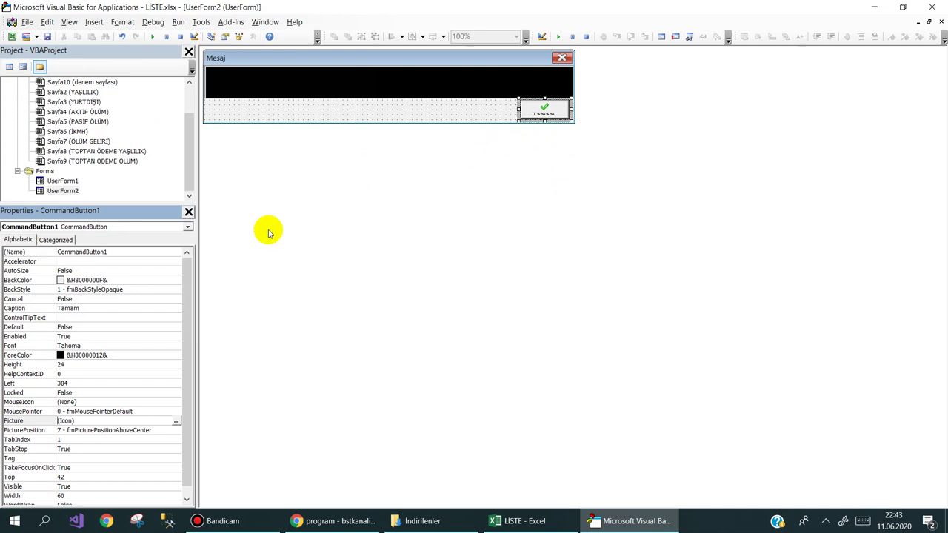
# Set the button's PicturePosition to LeftCenter, icon left of the caption
pyautogui.doubleClick(33, 432)
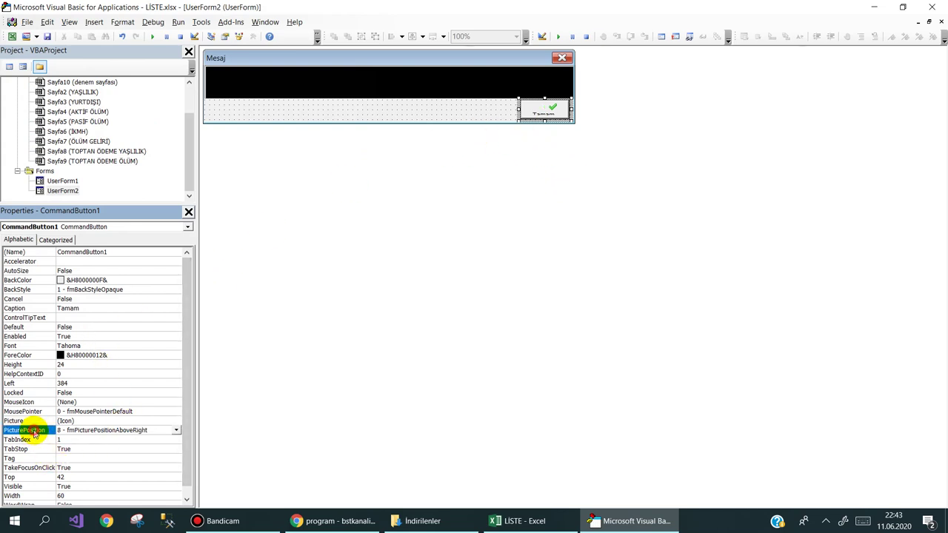
pyautogui.doubleClick(33, 430)
pyautogui.doubleClick(33, 430)
pyautogui.doubleClick(33, 430)
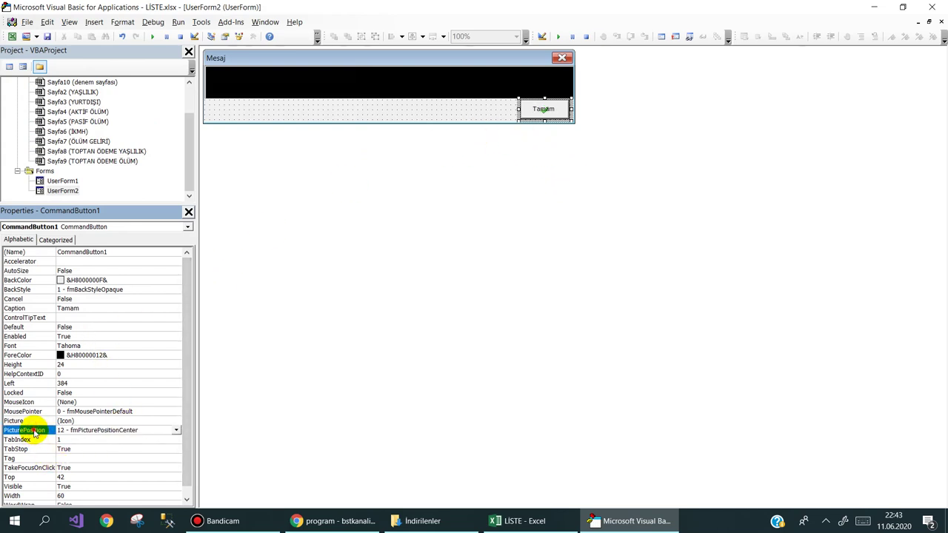
pyautogui.doubleClick(33, 431)
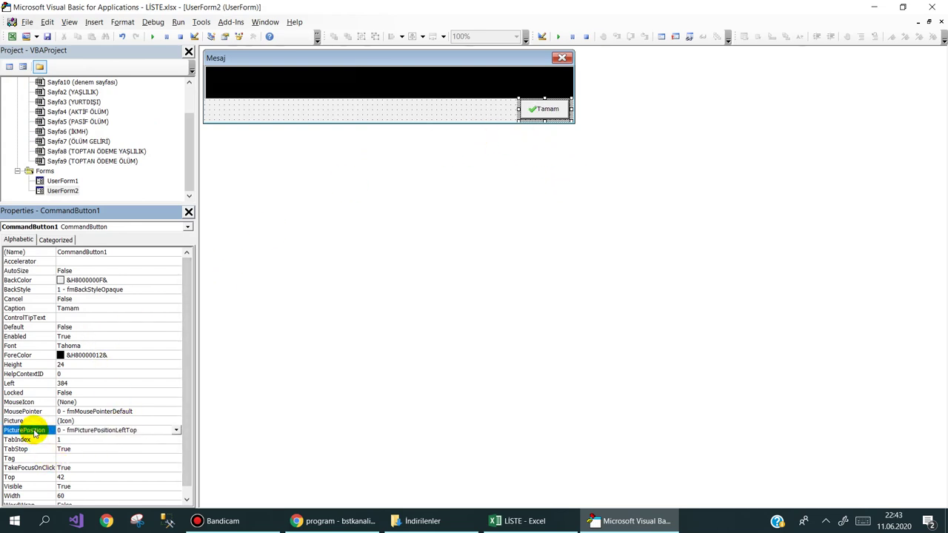
pyautogui.click(61, 310)
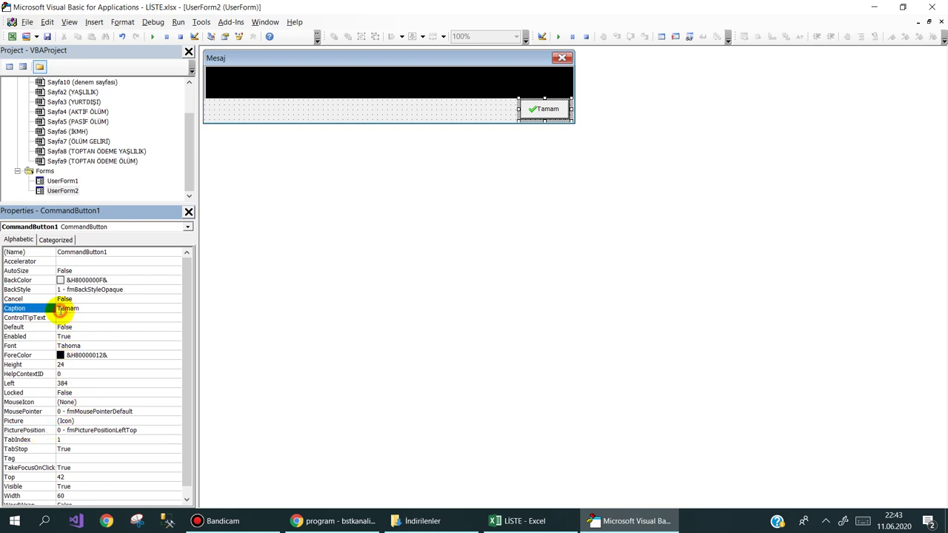
pyautogui.click(47, 433)
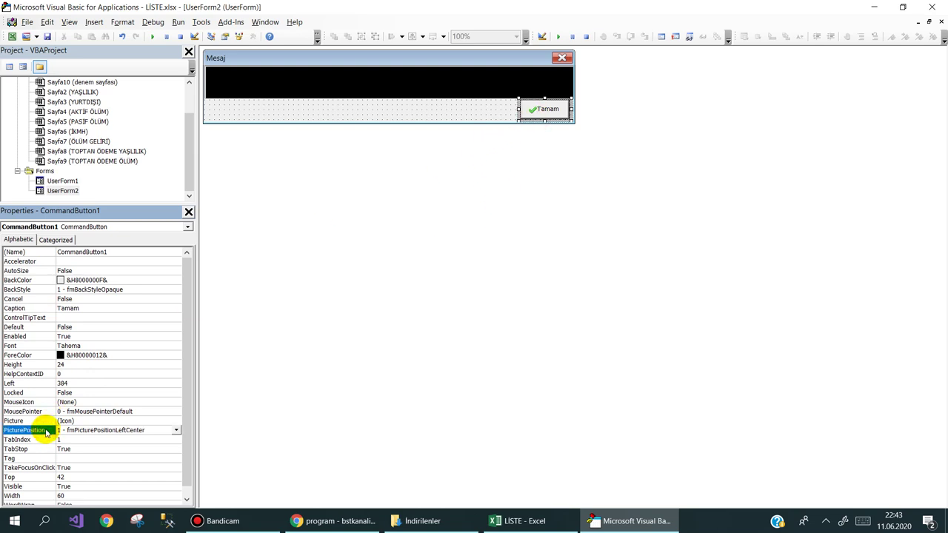
# Add a space before the Tamam caption and set Accelerator to T
pyautogui.click(60, 310)
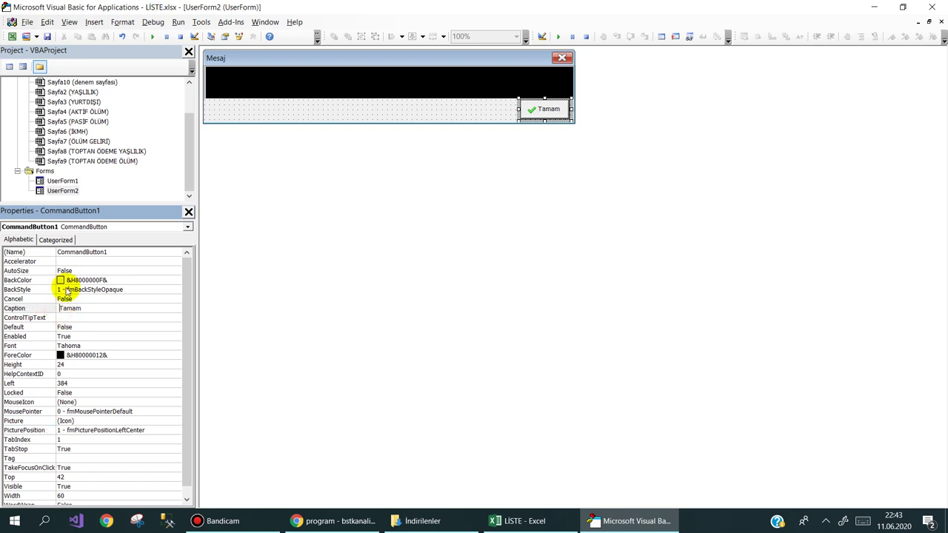
pyautogui.click(66, 262)
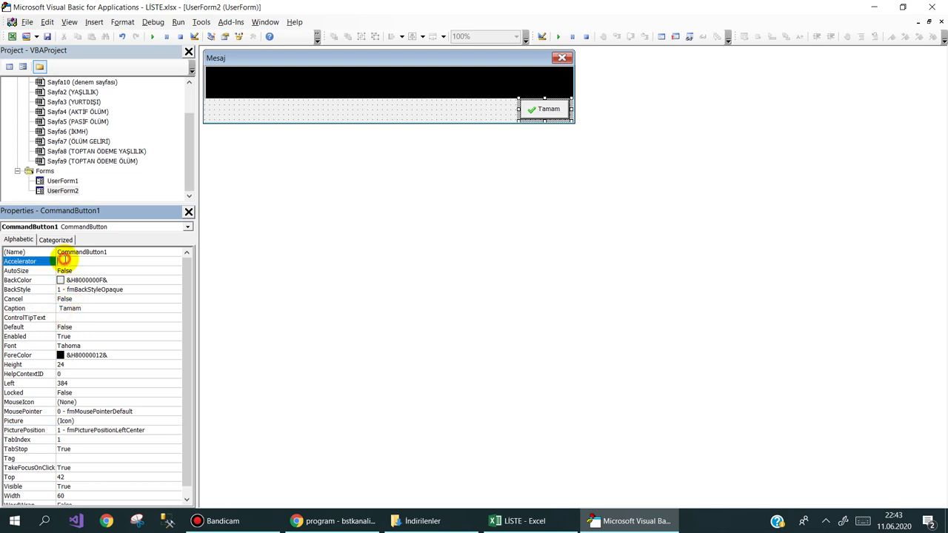
pyautogui.write('T')
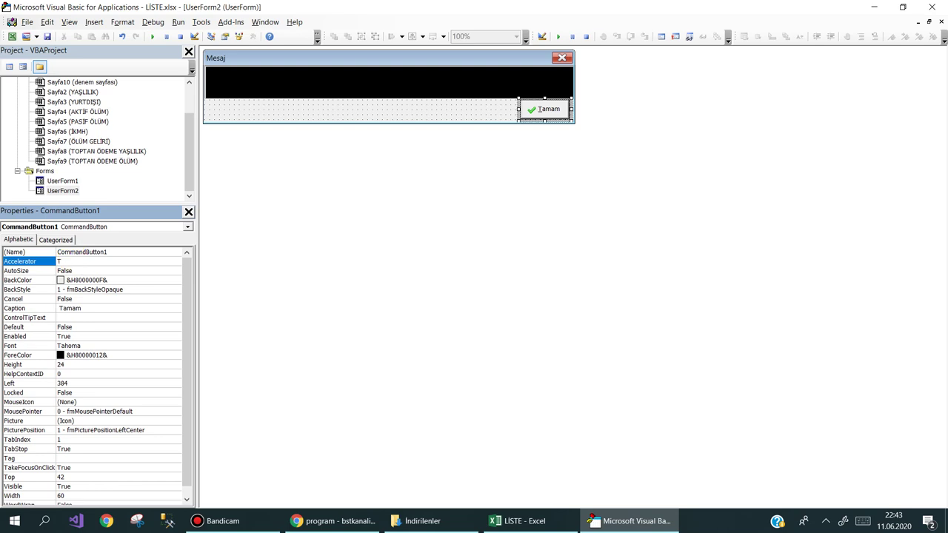
# Write Unload Me in the Tamam button's Click sub
pyautogui.click(388, 105)
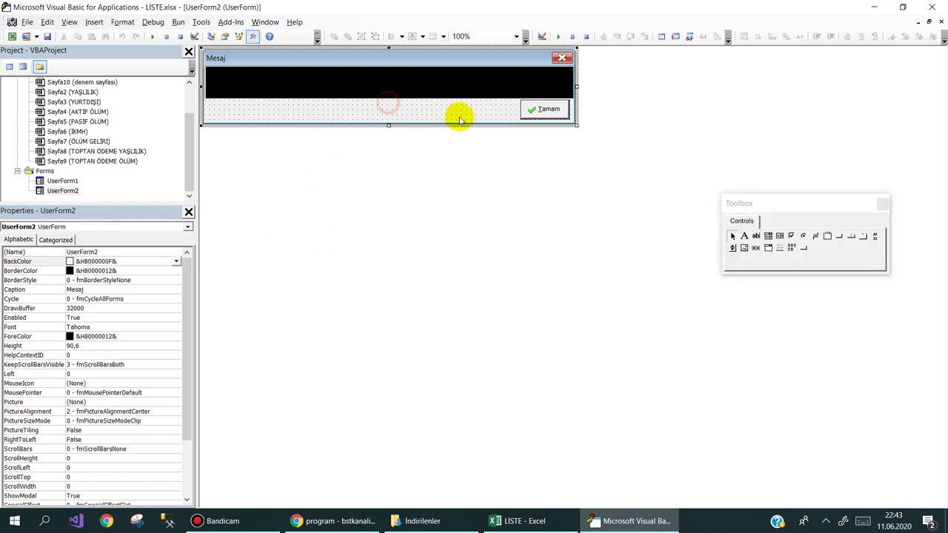
pyautogui.doubleClick(546, 110)
pyautogui.write('unloa')
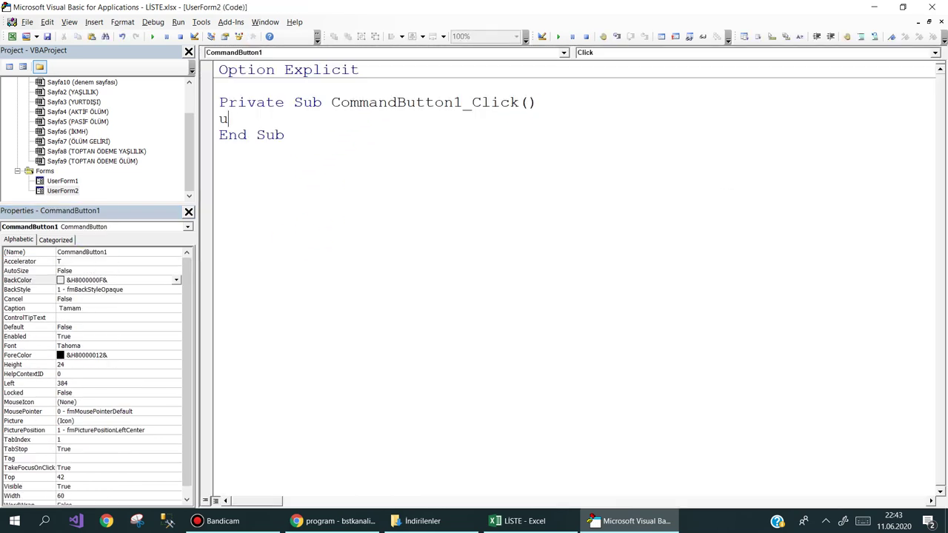
pyautogui.write('d ')
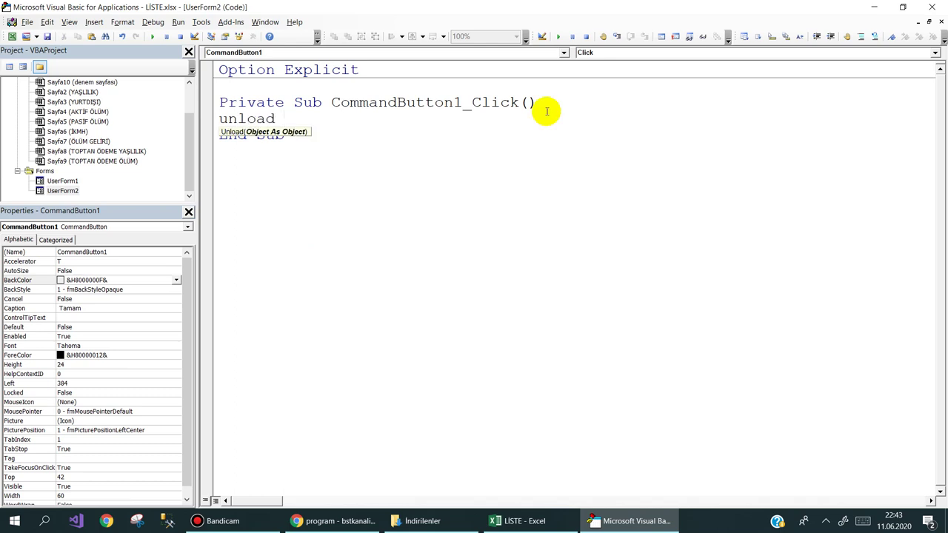
pyautogui.write('me')
pyautogui.press('Down')
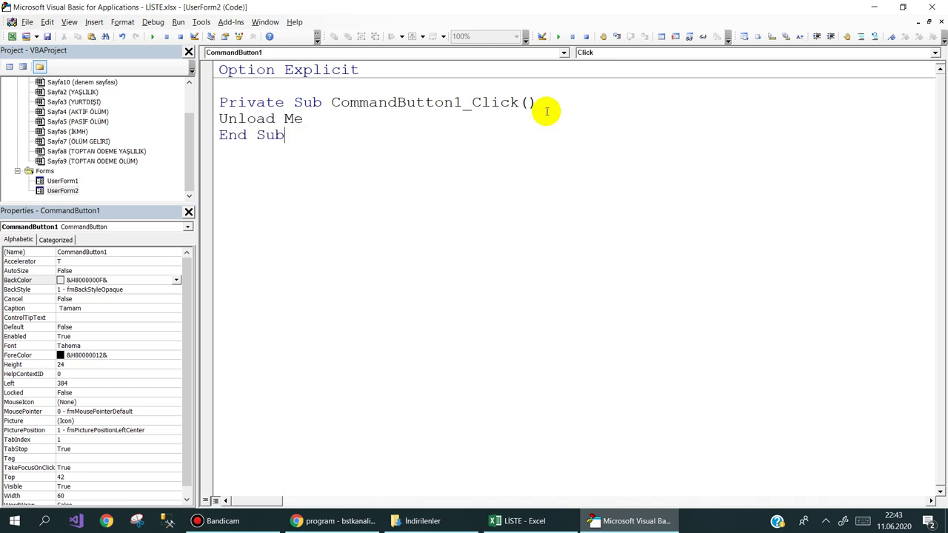
# Rename the message form to frmMesaj and reopen UserForm1
pyautogui.doubleClick(66, 191)
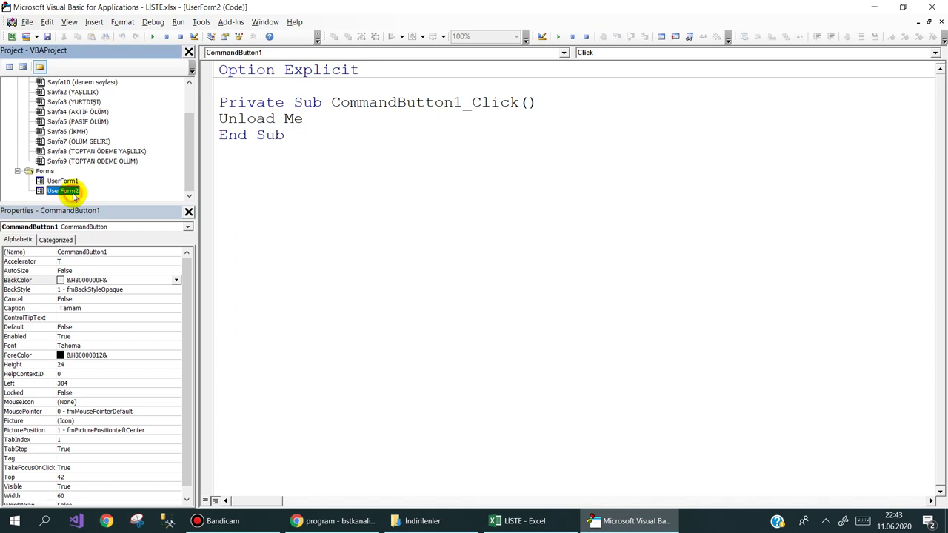
pyautogui.click(103, 252)
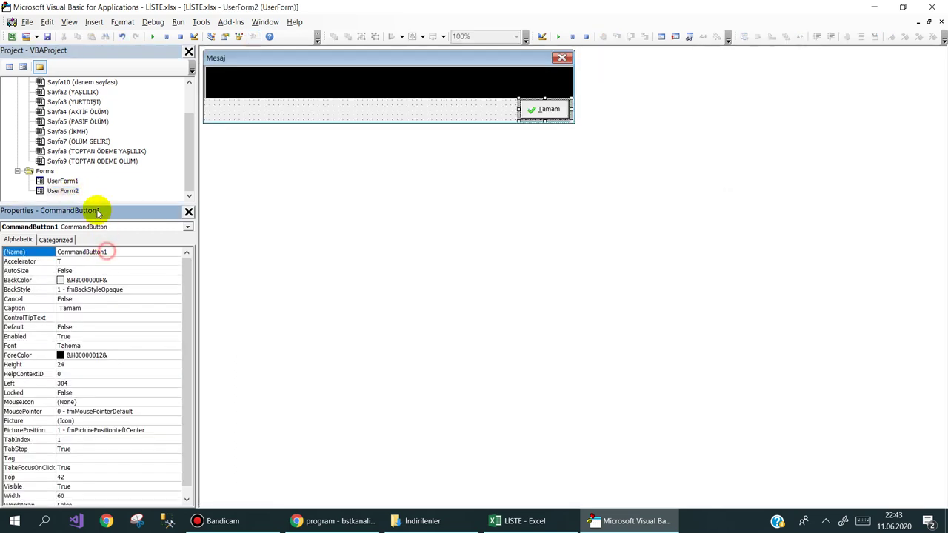
pyautogui.click(282, 61)
pyautogui.click(106, 252)
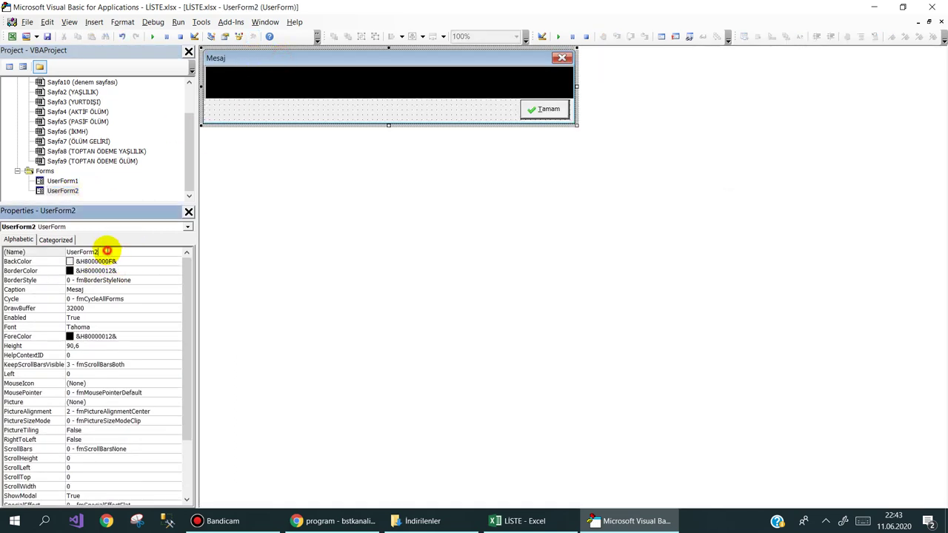
pyautogui.write('frmMesaj')
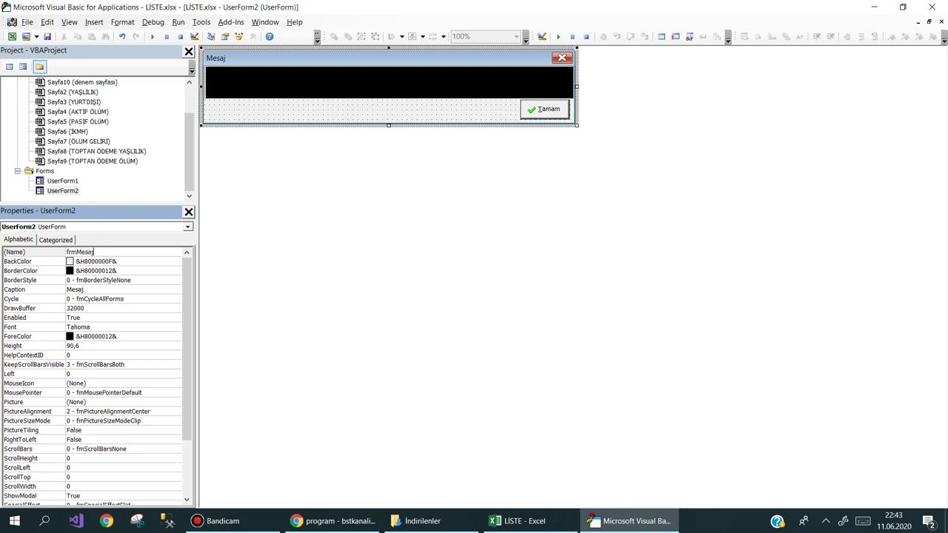
pyautogui.click(80, 211)
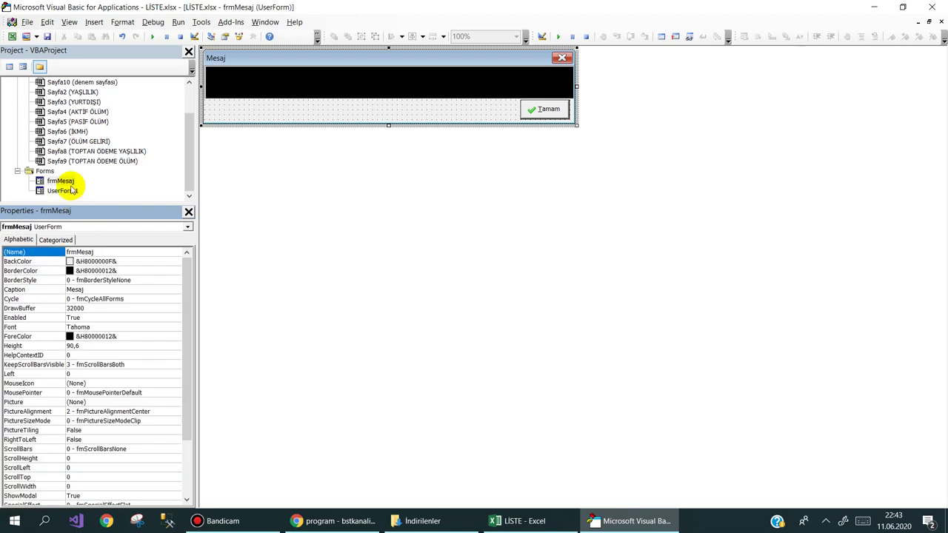
pyautogui.doubleClick(63, 190)
# Inside the missing-fields If, set frmMesaj.lblMesaj.Caption to the missing-information message
pyautogui.doubleClick(425, 101)
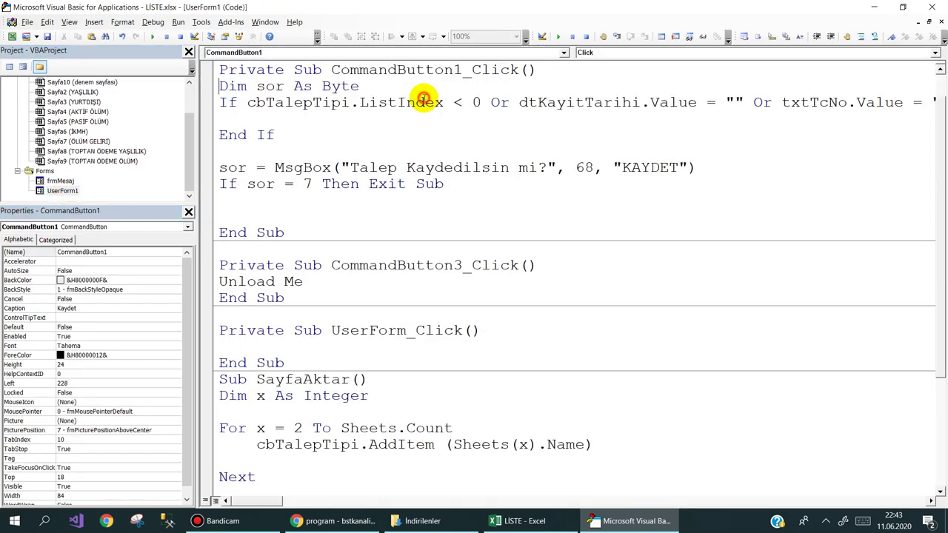
pyautogui.click(255, 120)
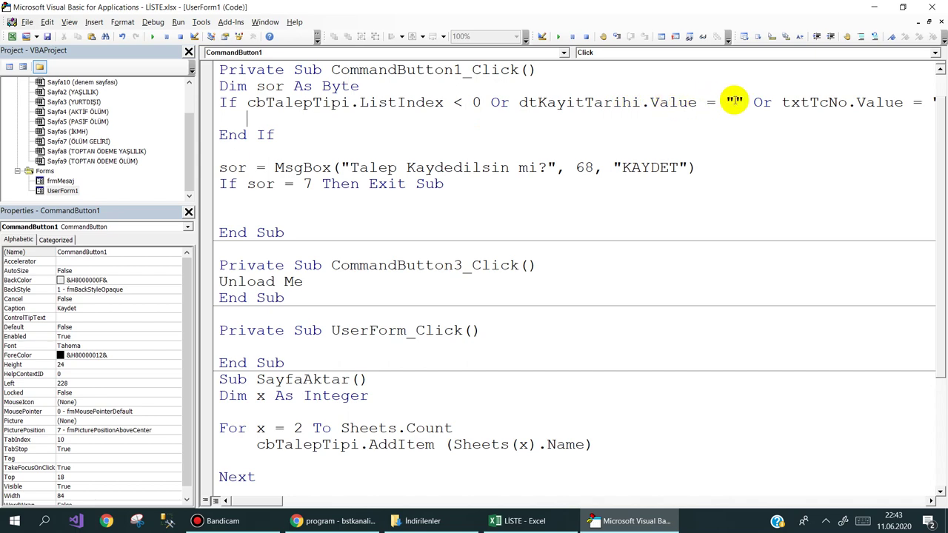
pyautogui.doubleClick(62, 191)
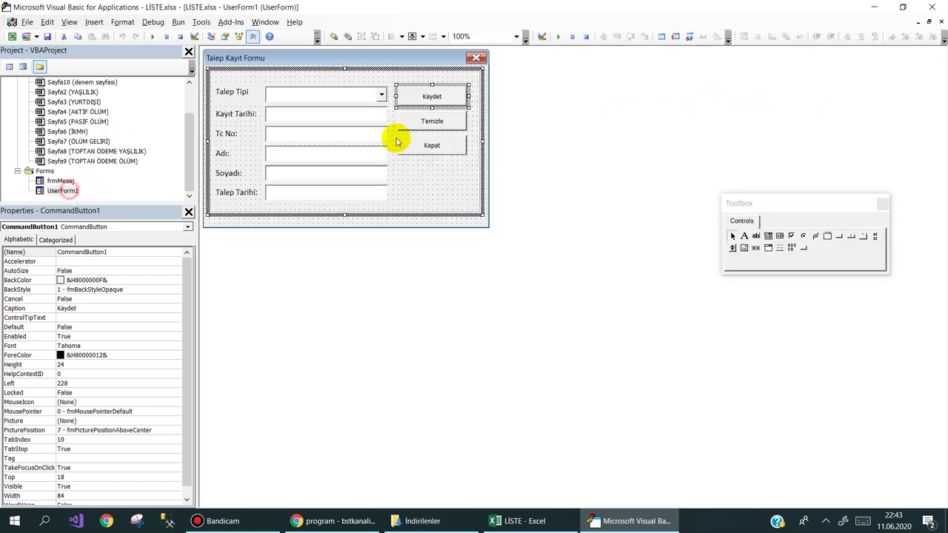
pyautogui.doubleClick(437, 96)
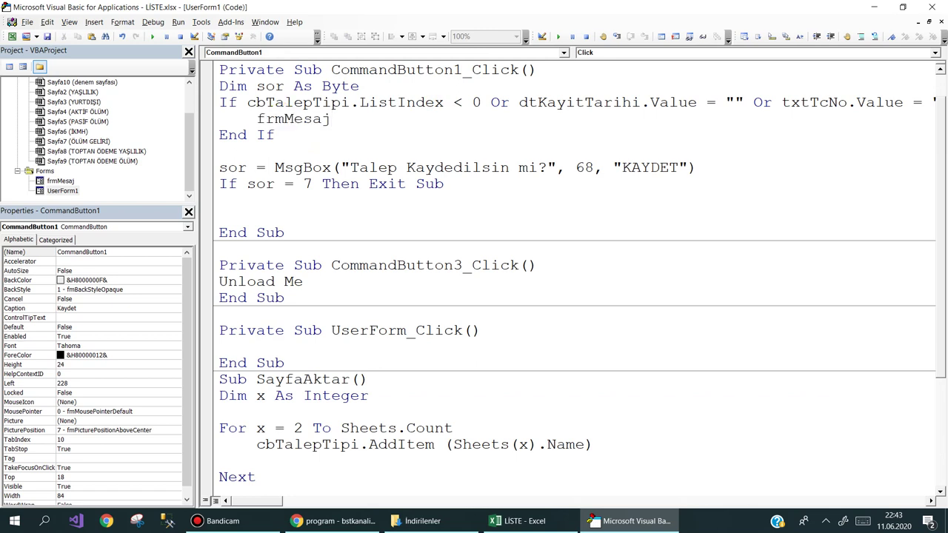
pyautogui.write('.lblMesaj.')
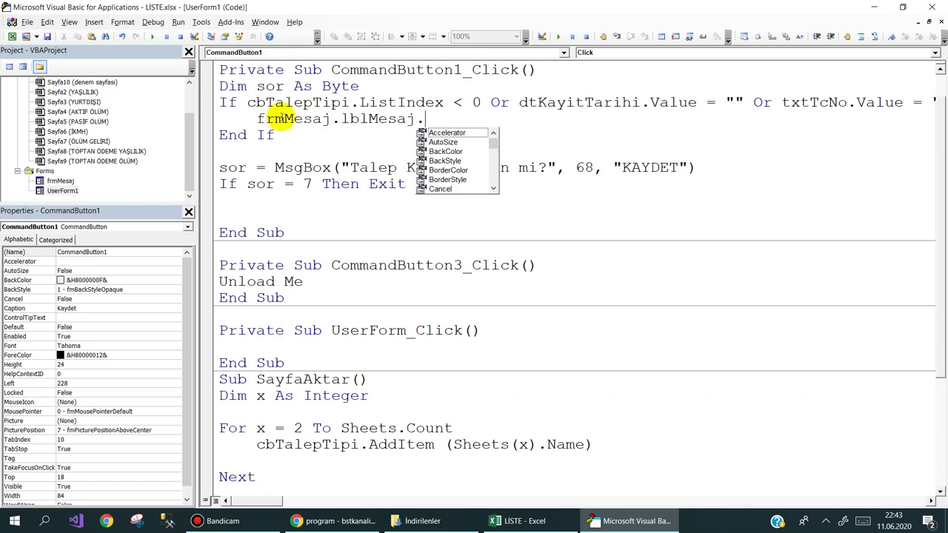
pyautogui.write('c')
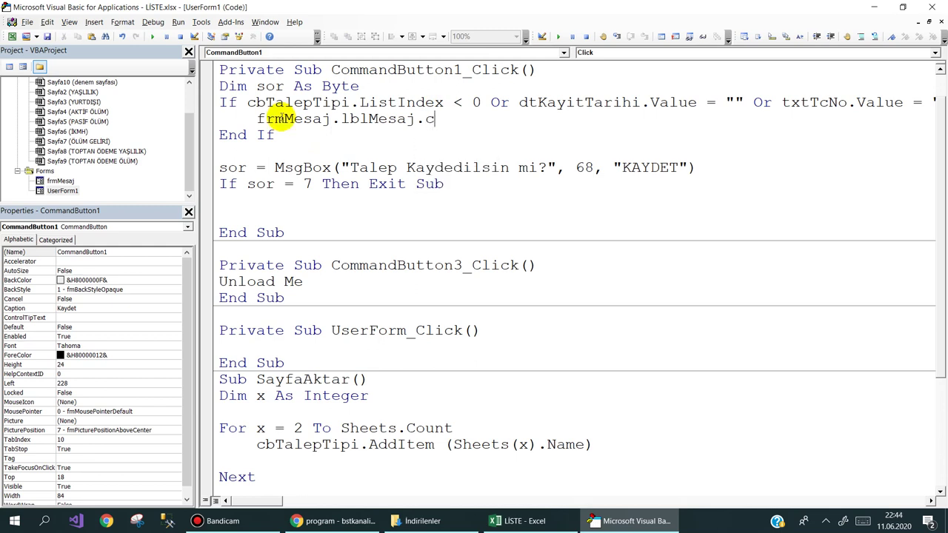
pyautogui.write('aption="Lütfen')
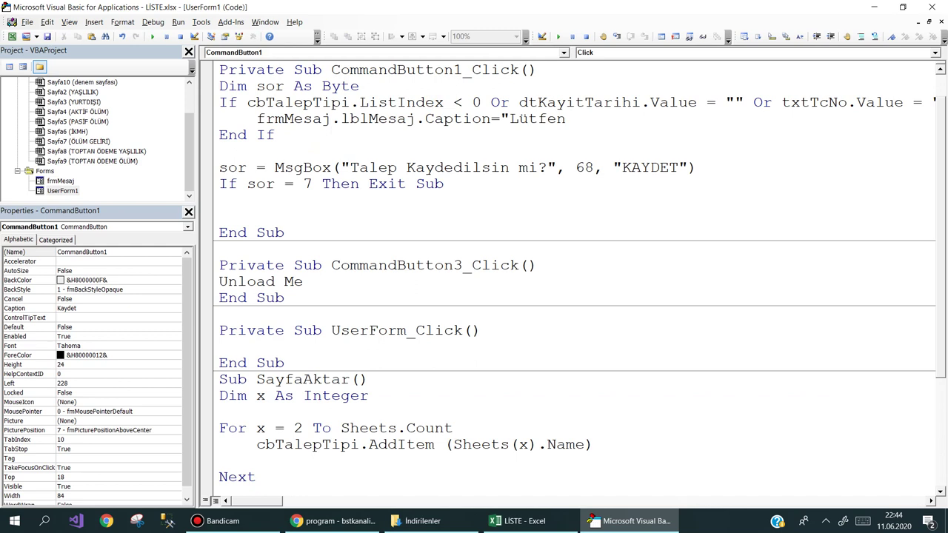
pyautogui.hotkey('ctrl', 'shift', 'Left')
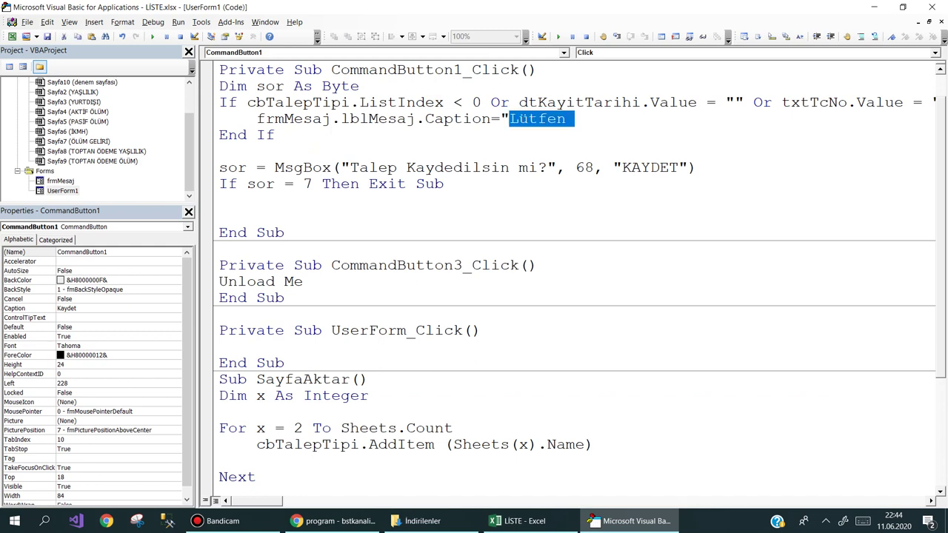
pyautogui.write('Eksik bilgi var...')
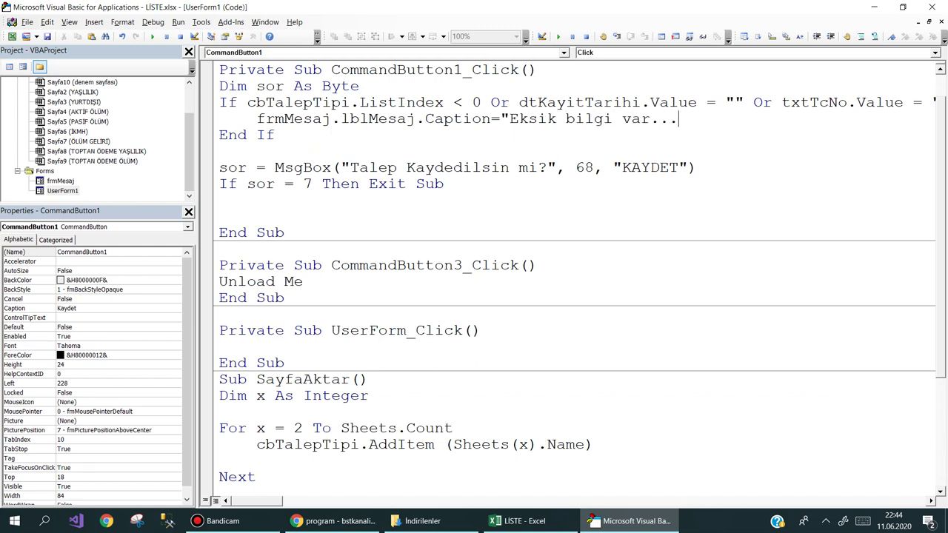
pyautogui.press('Return')
pyautogui.write('frmMesaj')
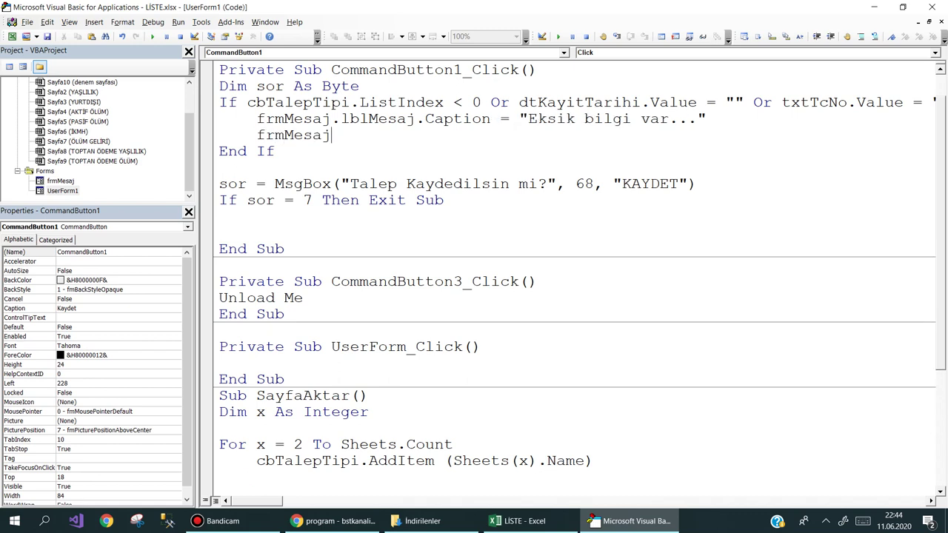
# Add frmMesaj.Show, reword the message to "Bilgiler Eksik. Kontrol ediniz!!", and open a line for Exit Sub
pyautogui.write('.sh')
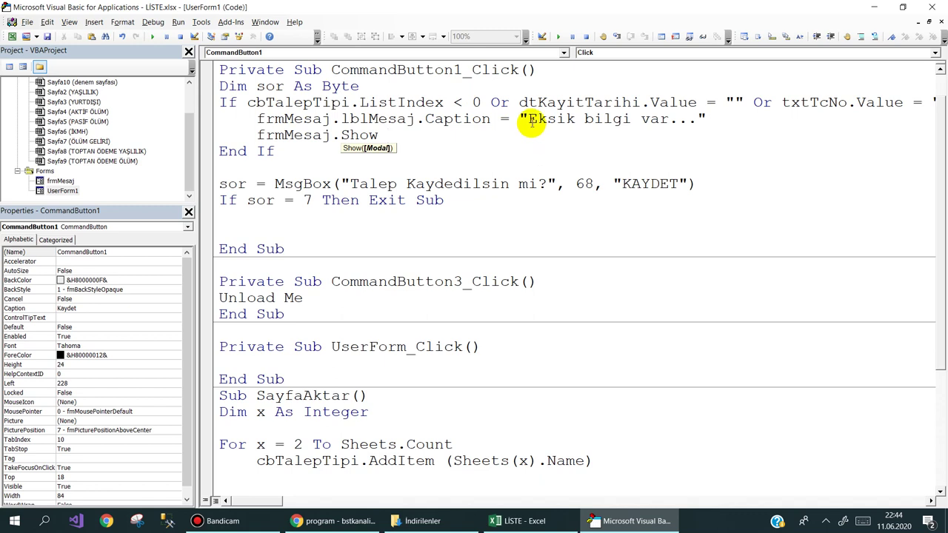
pyautogui.moveTo(528, 119); pyautogui.dragTo(669, 126)
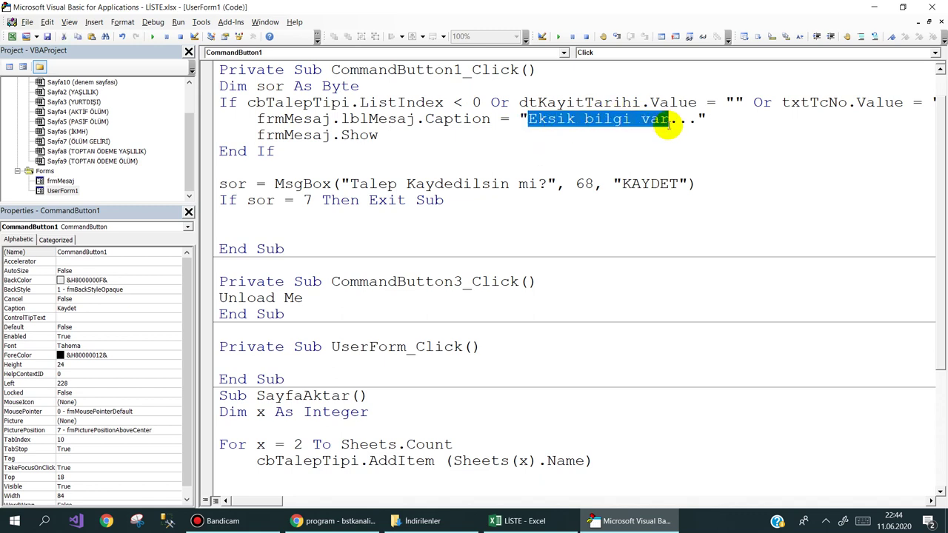
pyautogui.write('Bilgiler')
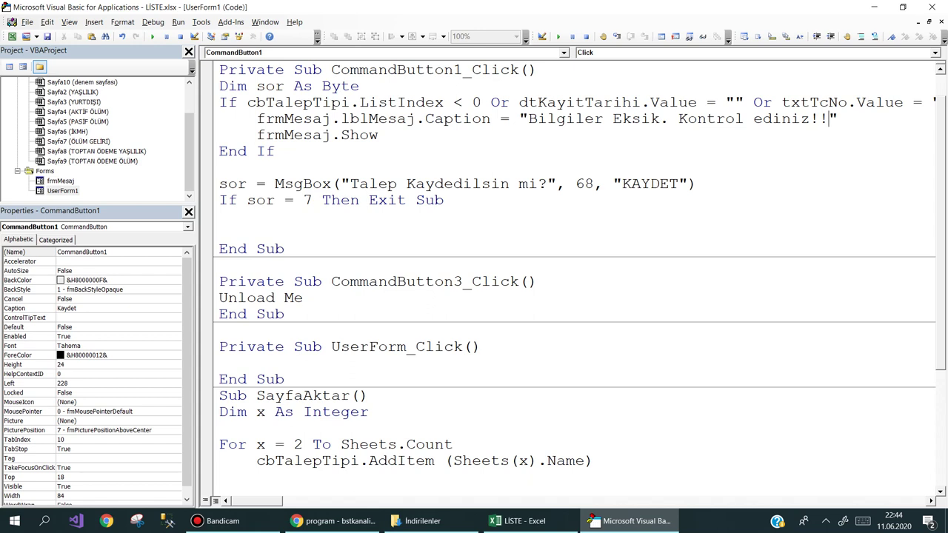
pyautogui.click(602, 137)
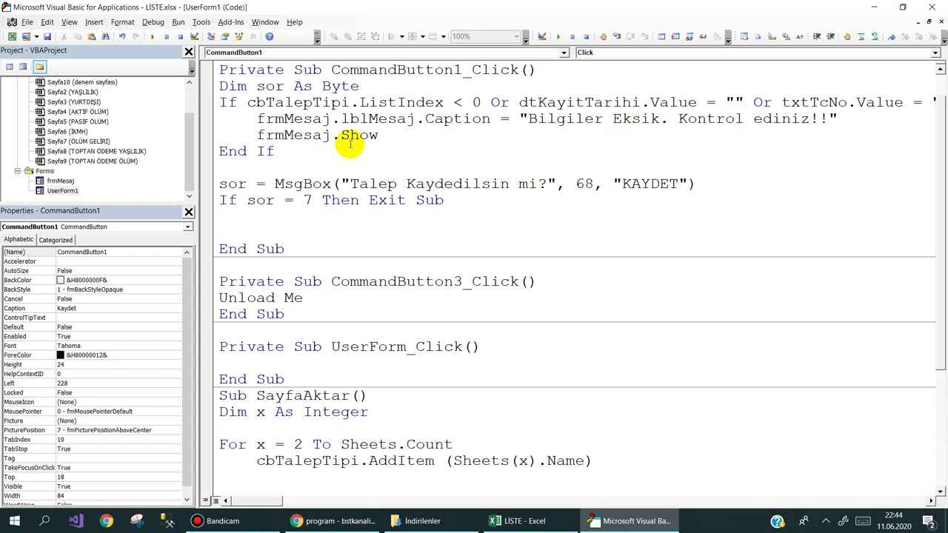
pyautogui.click(388, 133)
pyautogui.press('Return')
pyautogui.write('Exit Sub')
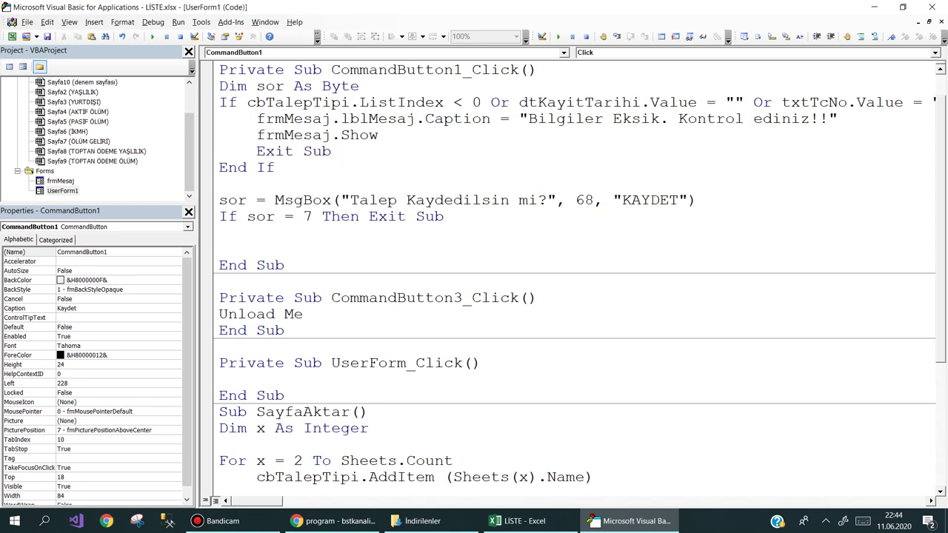
# Run the form with only Kayıt Tarihi and Tc No filled, try Kaydet, and dismiss the warning
pyautogui.click(152, 36)
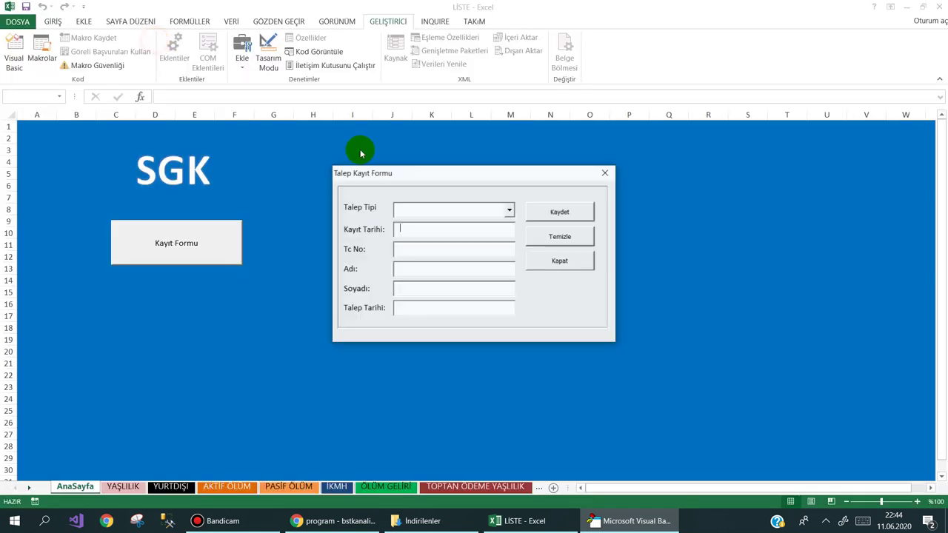
pyautogui.click(459, 226)
pyautogui.write('asdfg')
pyautogui.click(417, 247)
pyautogui.write('asdf')
pyautogui.click(560, 213)
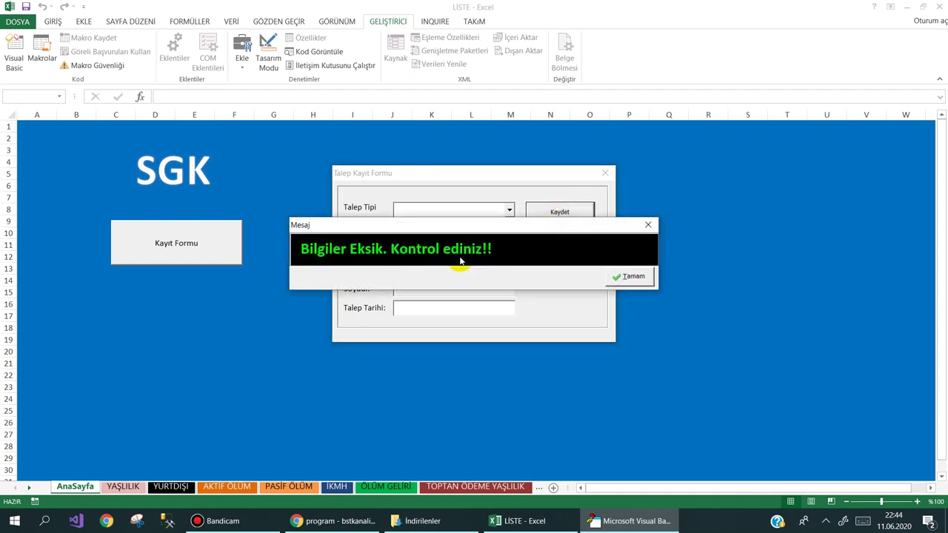
pyautogui.click(630, 277)
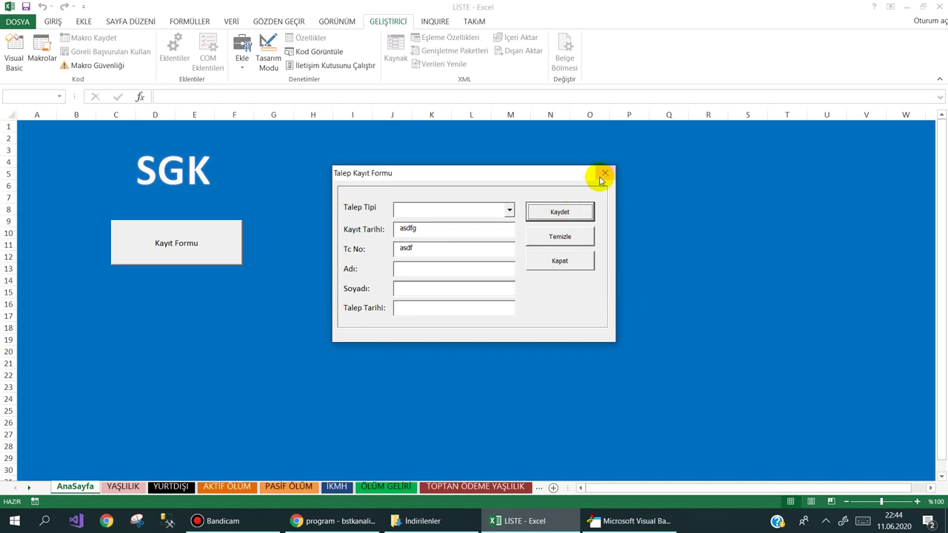
pyautogui.click(562, 261)
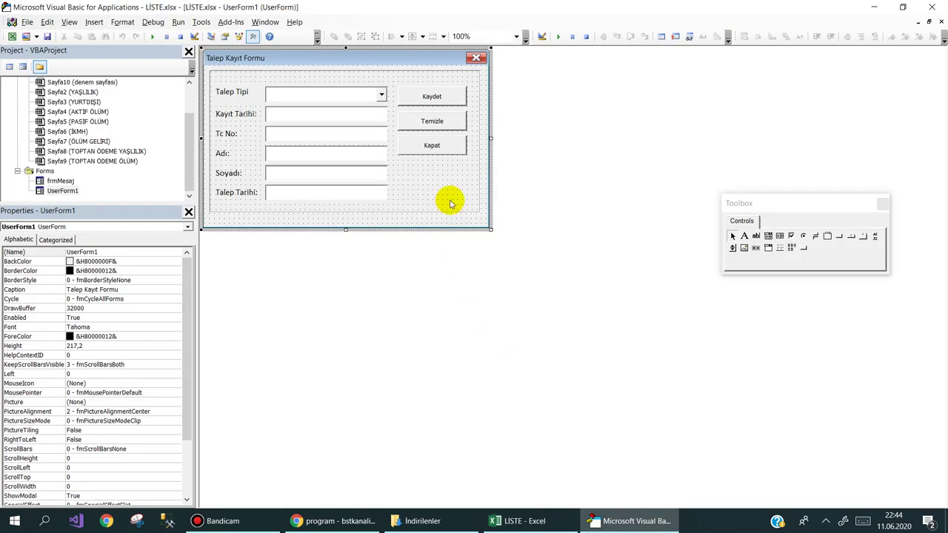
# Insert 'Lütfen' before Kontrol in the warning caption string
pyautogui.doubleClick(416, 99)
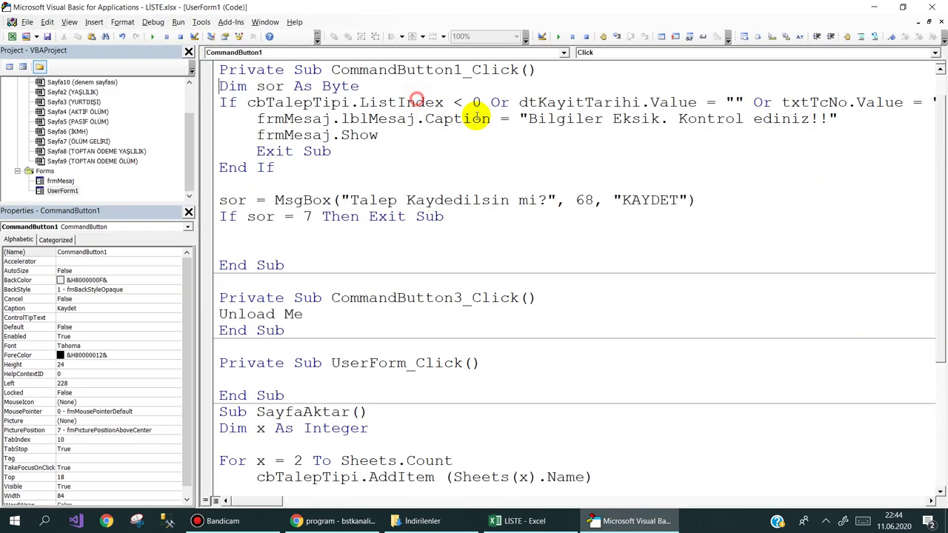
pyautogui.click(677, 119)
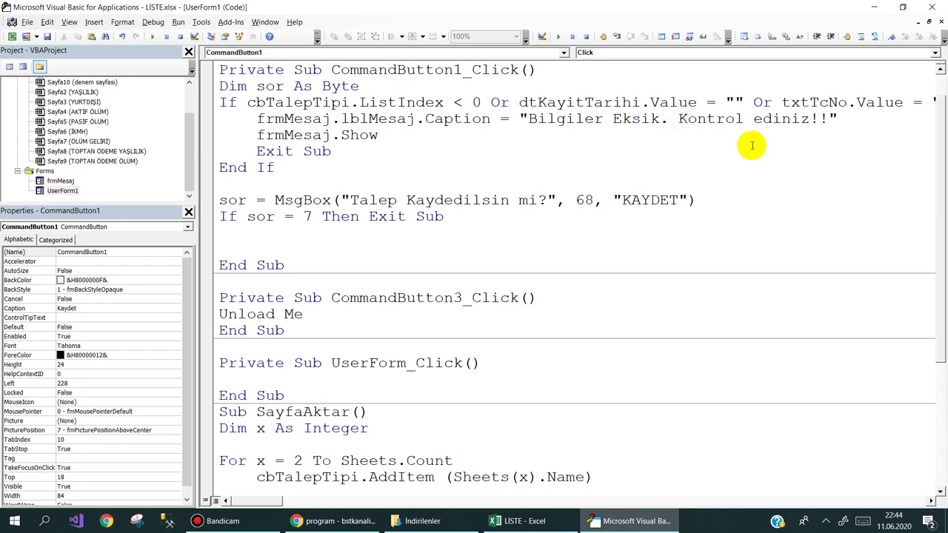
pyautogui.write('Lütfen')
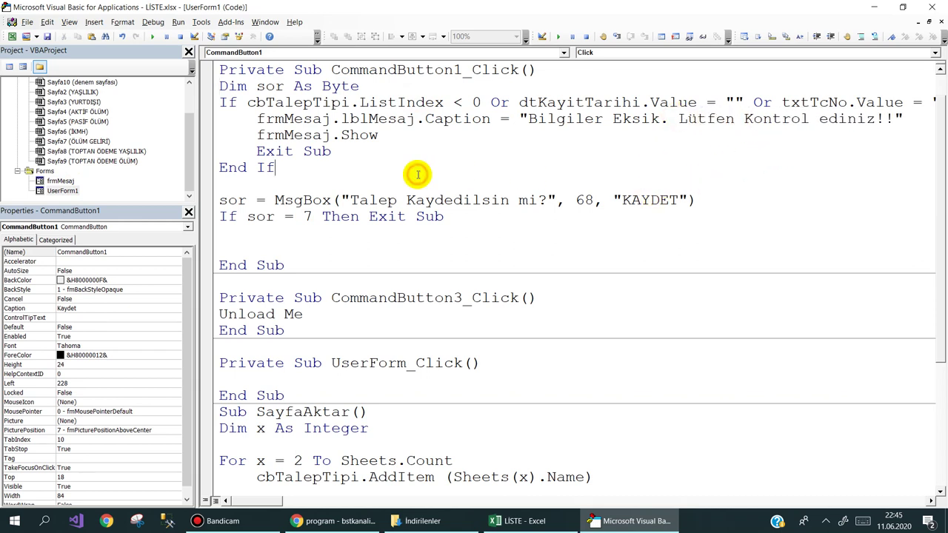
# Open UserForm1's design and locate the Talep Tipi combobox's TabIndex property
pyautogui.click(64, 192)
pyautogui.doubleClick(63, 192)
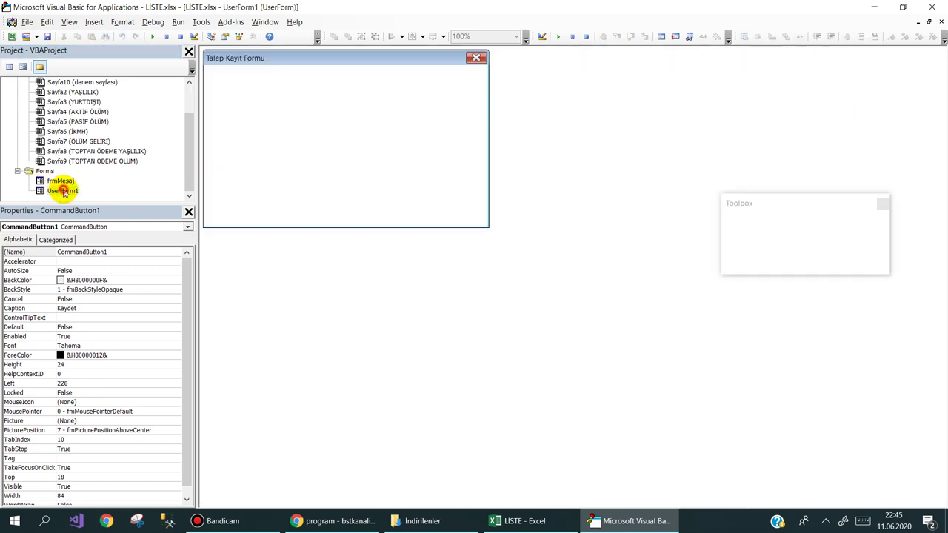
pyautogui.click(363, 226)
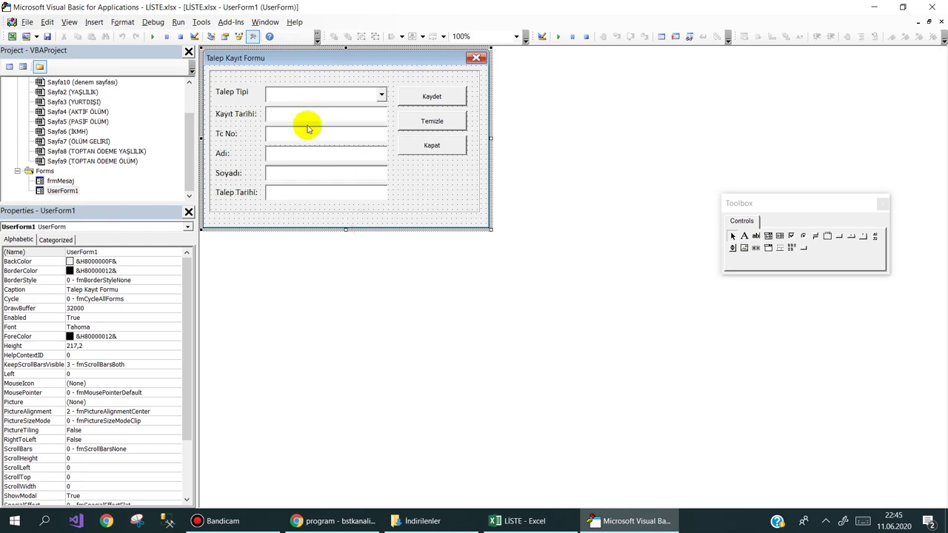
pyautogui.click(303, 92)
pyautogui.moveTo(189, 316); pyautogui.dragTo(187, 444)
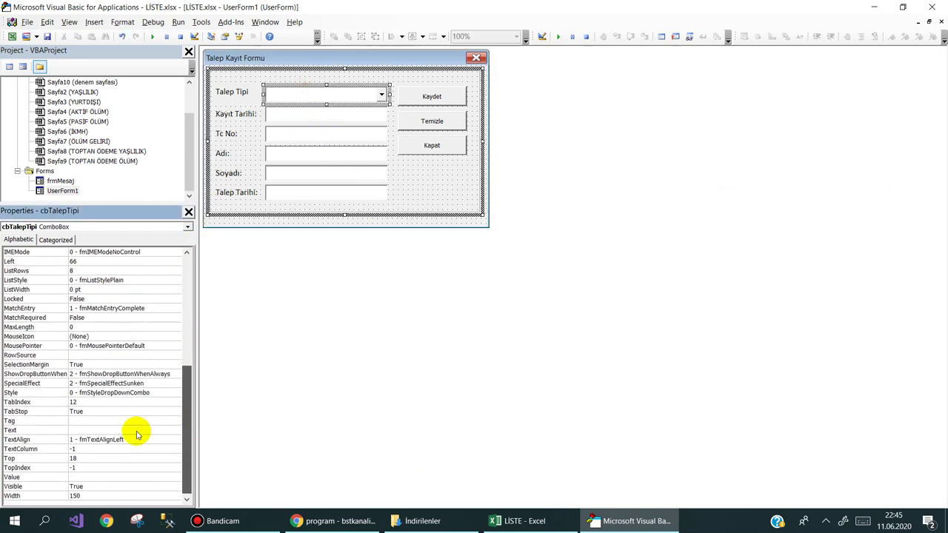
pyautogui.click(37, 468)
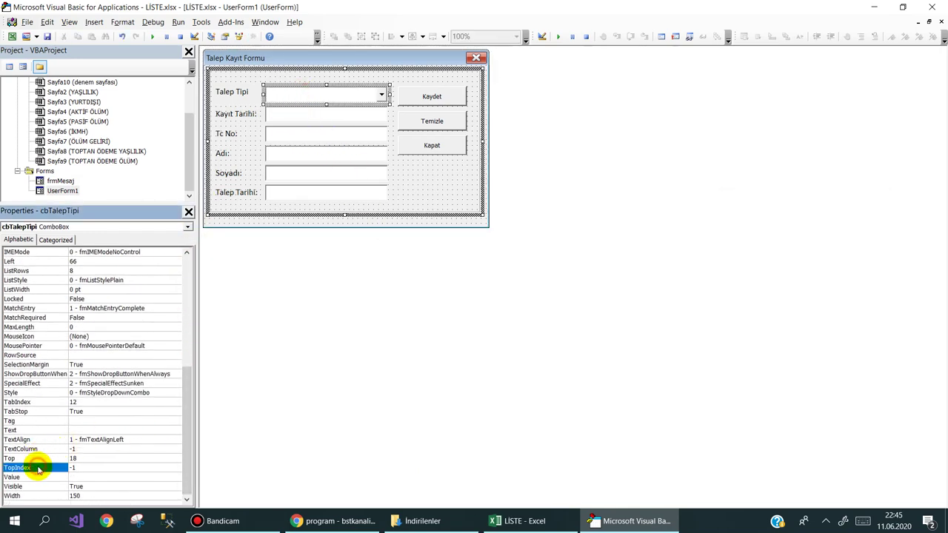
pyautogui.click(36, 403)
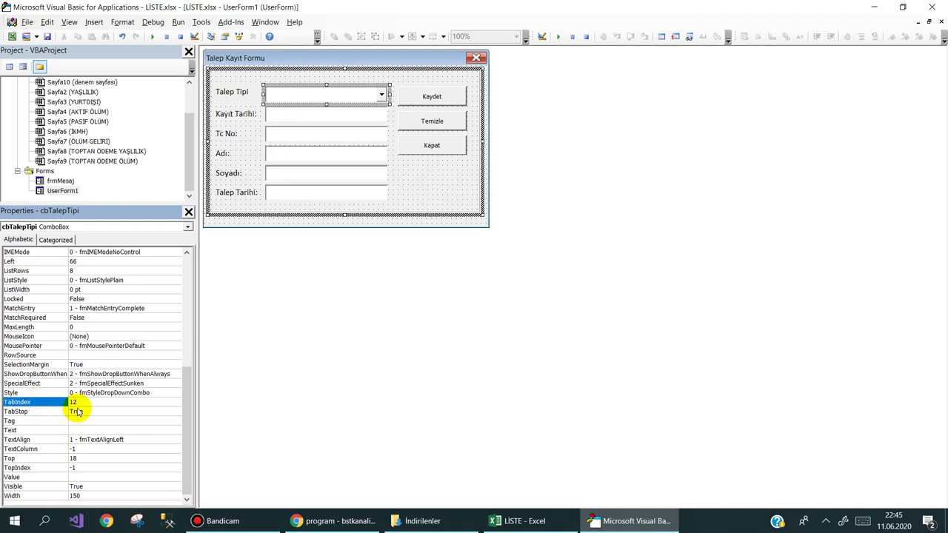
# Set TabIndex to 1 for Kayıt Tarihi, 2 for Tc No and 3 for Adı
pyautogui.click(280, 115)
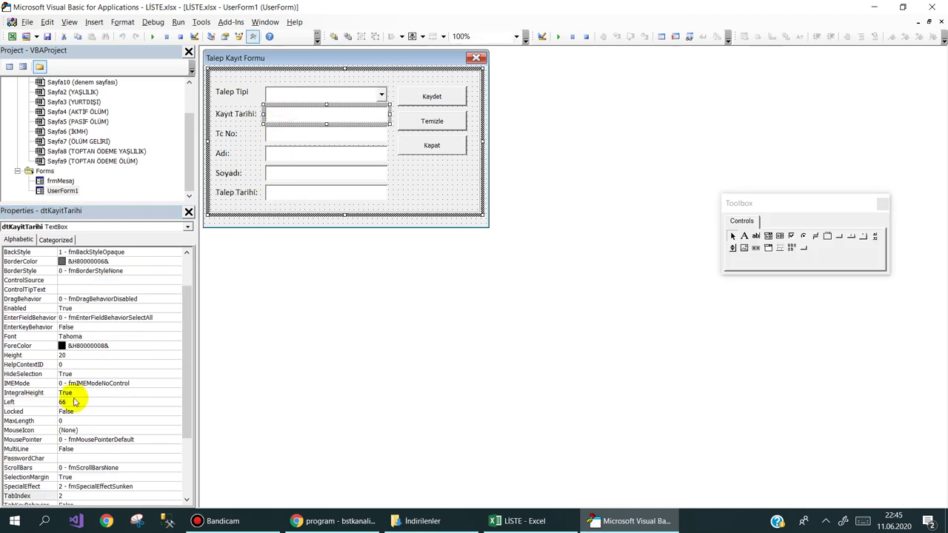
pyautogui.click(29, 495)
pyautogui.write('1')
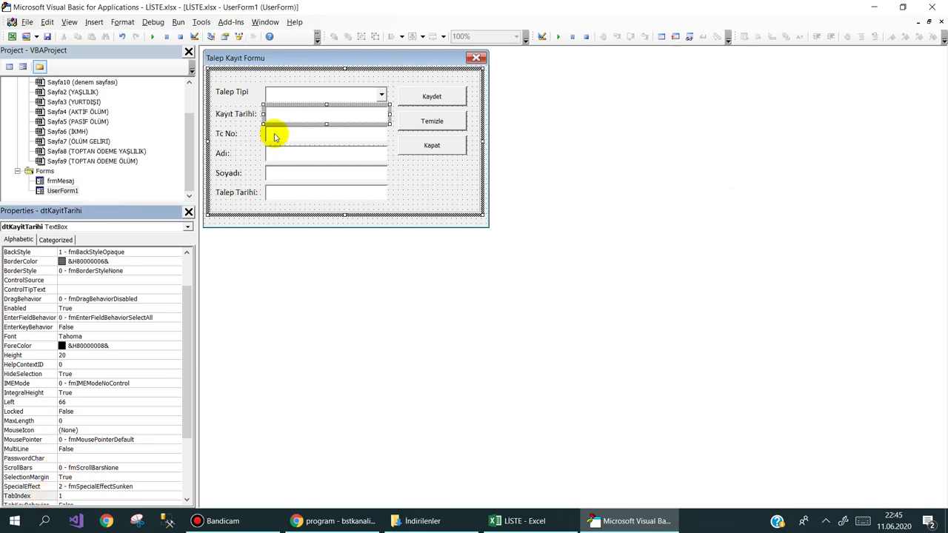
pyautogui.click(274, 137)
pyautogui.click(30, 496)
pyautogui.write('2')
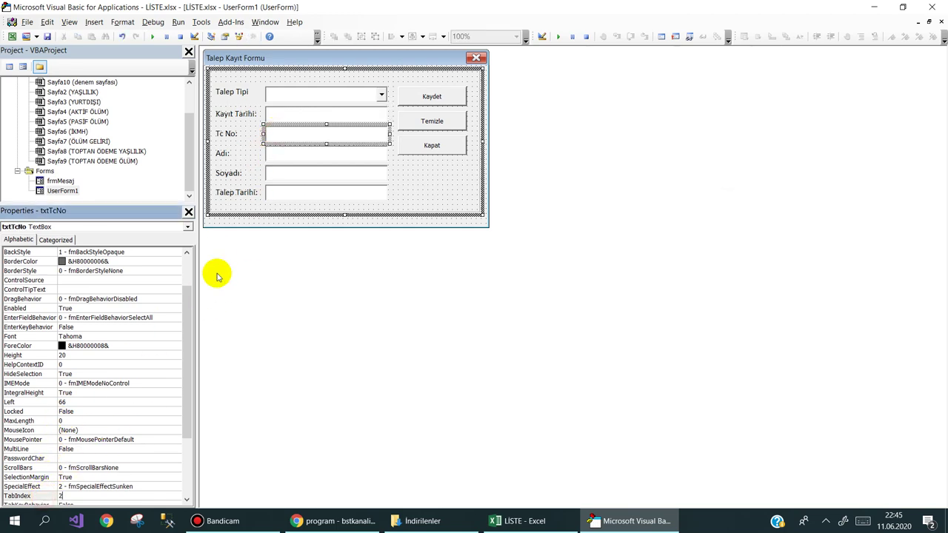
pyautogui.click(278, 153)
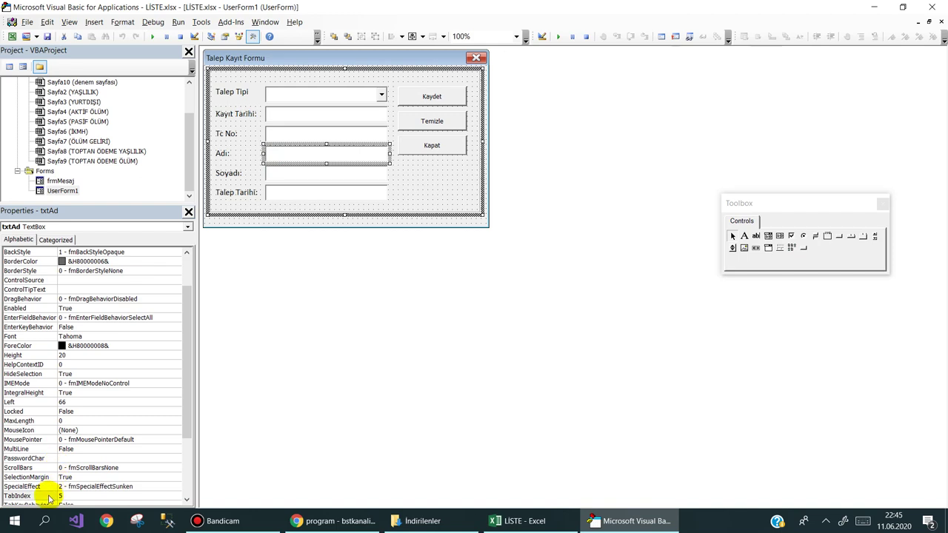
pyautogui.click(50, 496)
pyautogui.write('3')
# Set the Soyadı textbox's TabIndex to 4 and Talep Tarihi's to 5
pyautogui.click(268, 177)
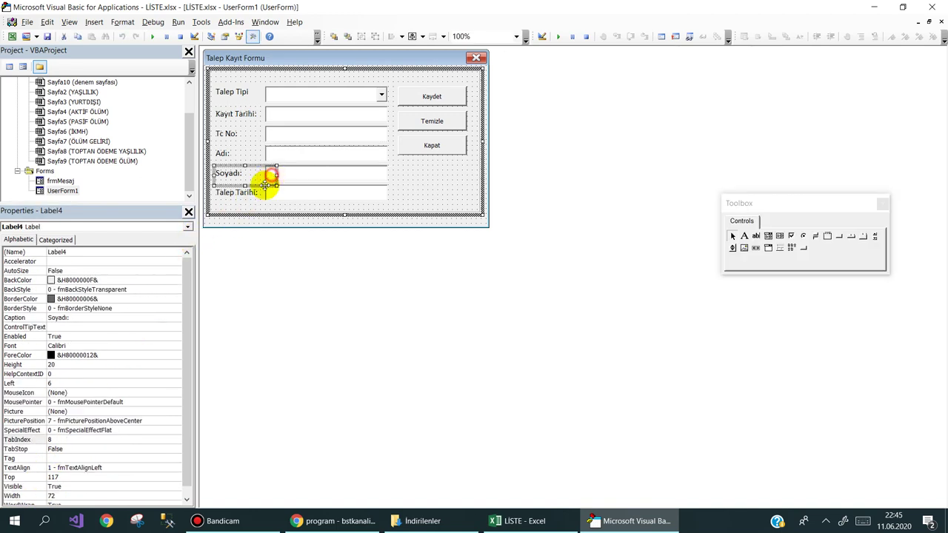
pyautogui.click(313, 174)
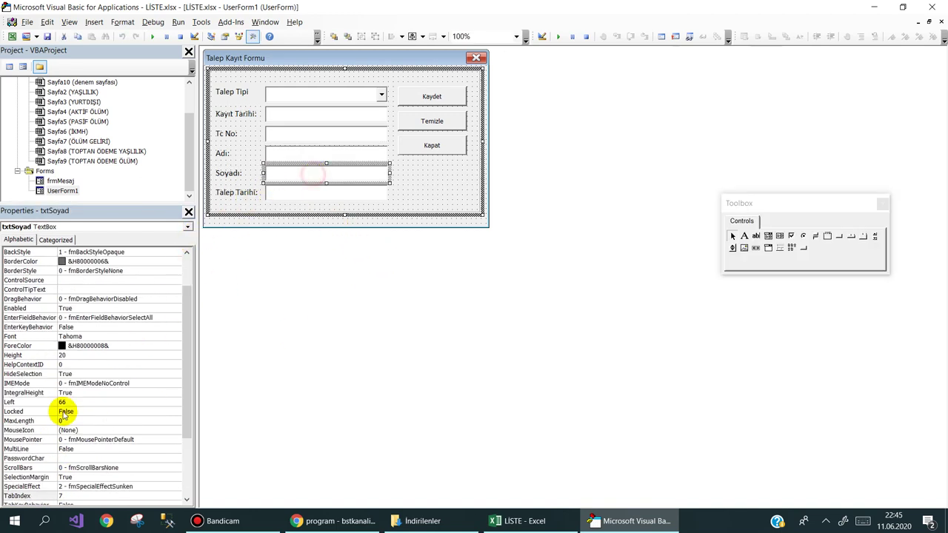
pyautogui.click(43, 497)
pyautogui.write('4')
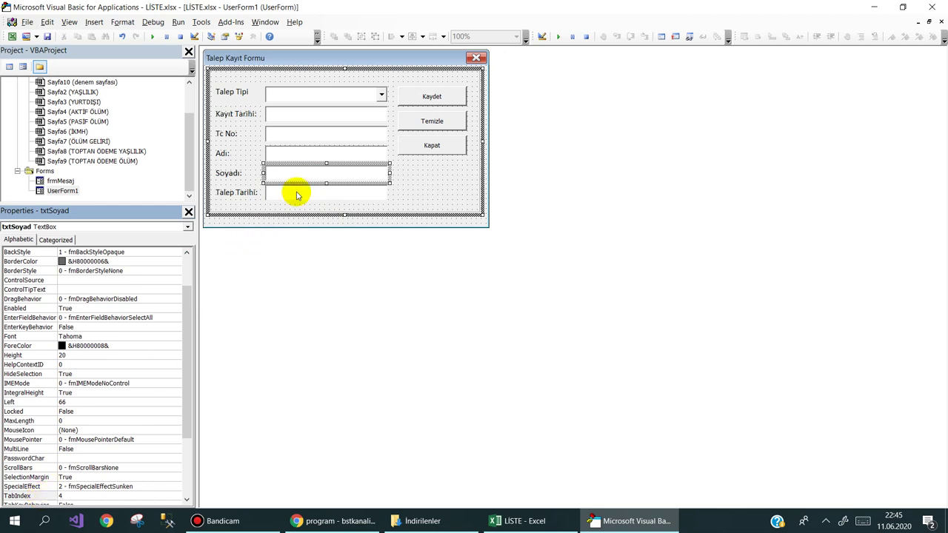
pyautogui.click(296, 195)
pyautogui.click(39, 495)
pyautogui.write('5')
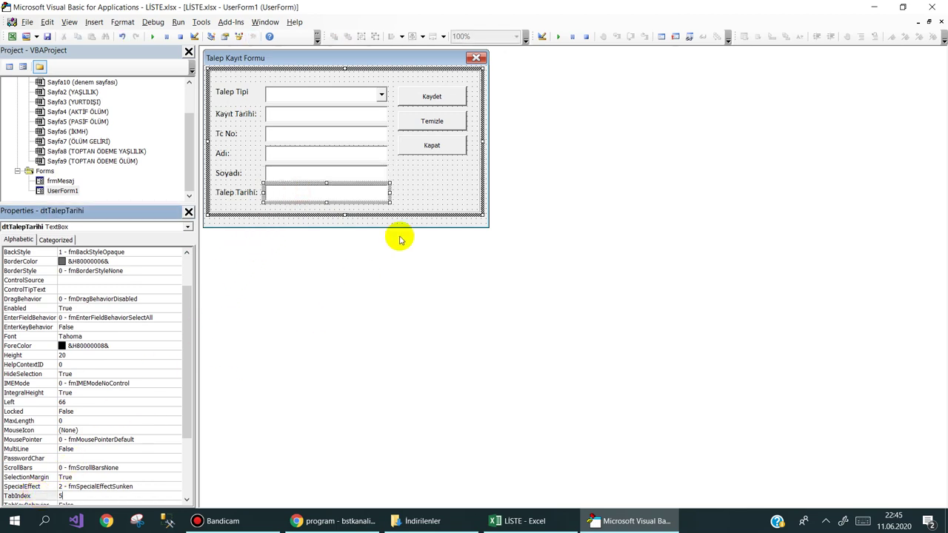
# Give Kaydet TabIndex 6 and Temizle 7, check Kapat, and open the form's code
pyautogui.click(447, 97)
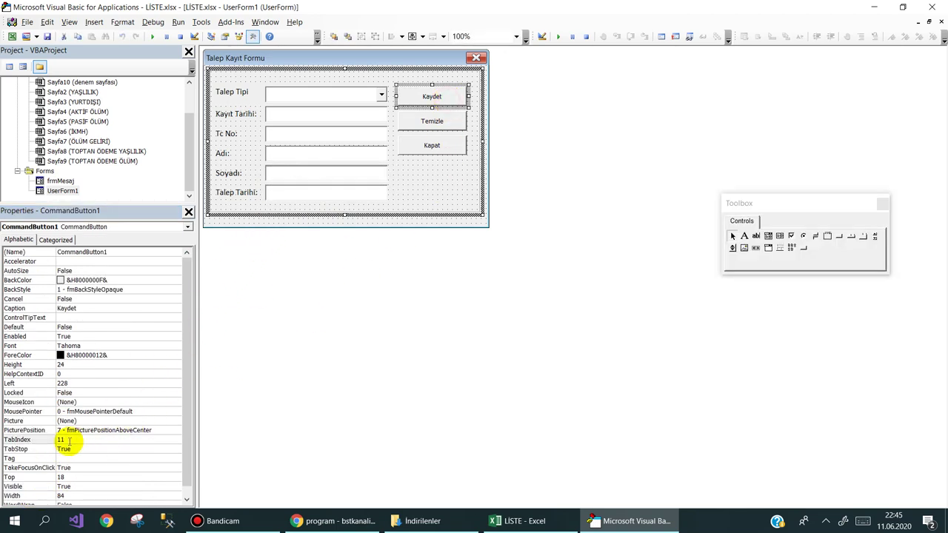
pyautogui.click(49, 441)
pyautogui.write('6')
pyautogui.click(426, 117)
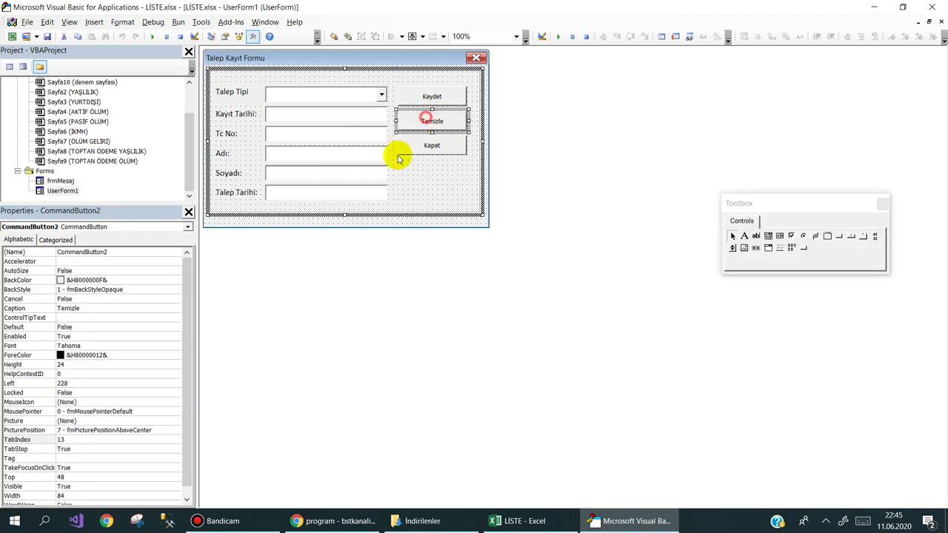
pyautogui.click(41, 439)
pyautogui.write('7')
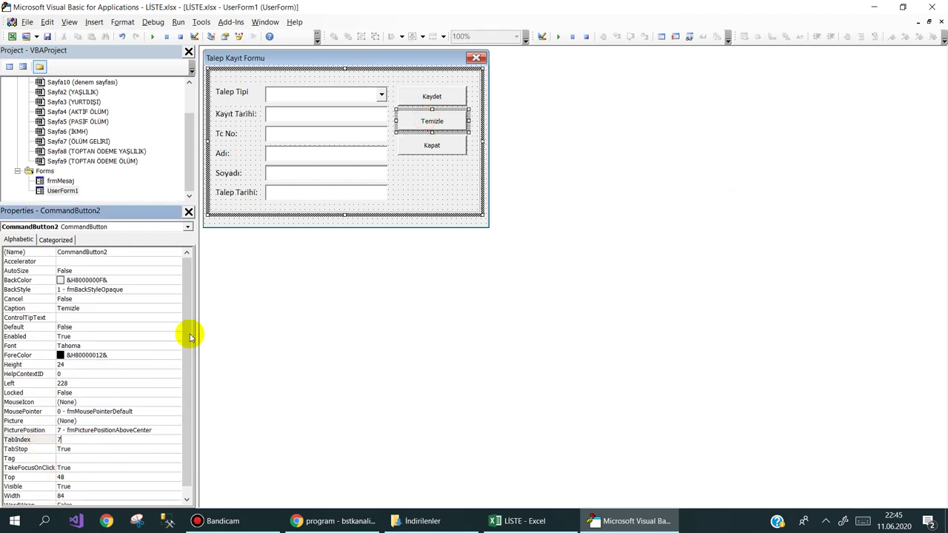
pyautogui.click(452, 144)
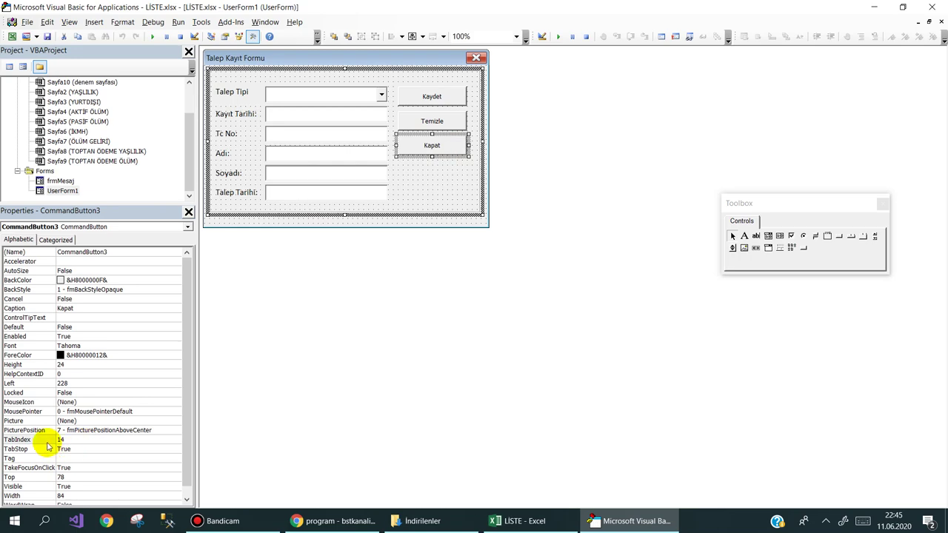
pyautogui.click(49, 441)
pyautogui.click(427, 220)
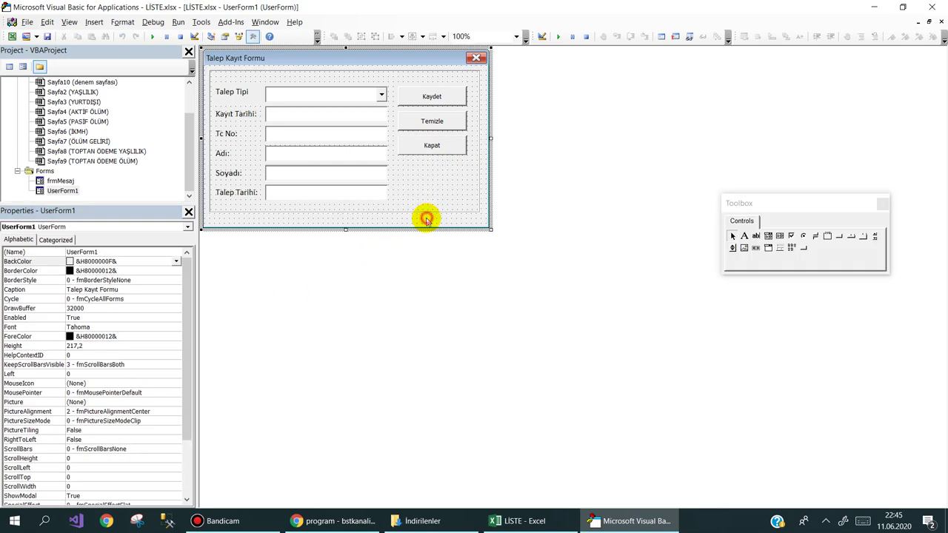
pyautogui.doubleClick(426, 220)
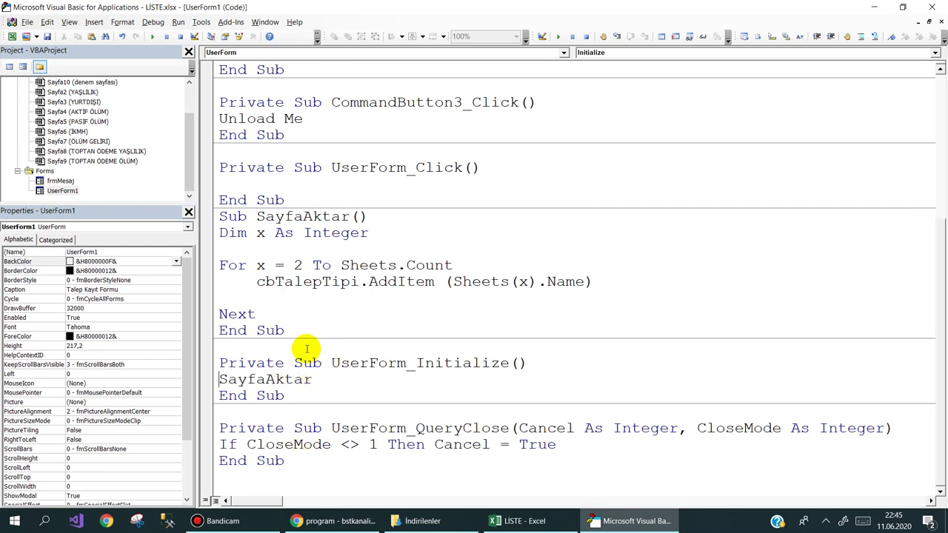
# After the Next line in SayfaAktar, add dtKayitTarihi.Value = Date
pyautogui.click(265, 314)
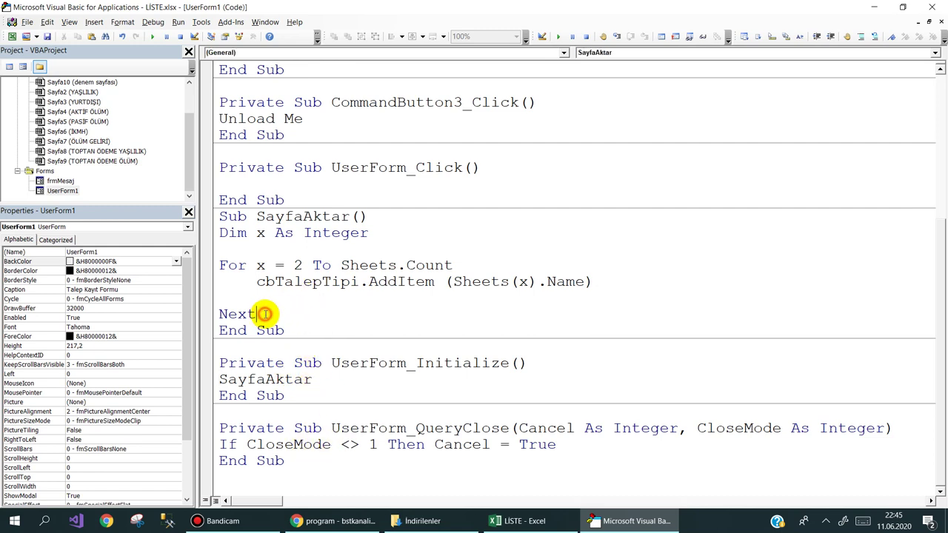
pyautogui.press('Return')
pyautogui.press('Return')
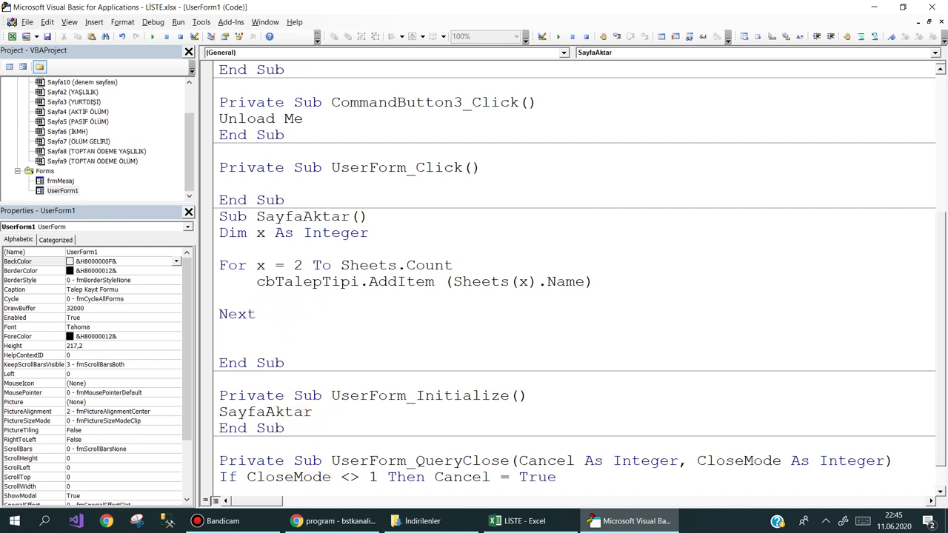
pyautogui.write('dt')
pyautogui.write('k')
pyautogui.hotkey('ctrl', 'space')
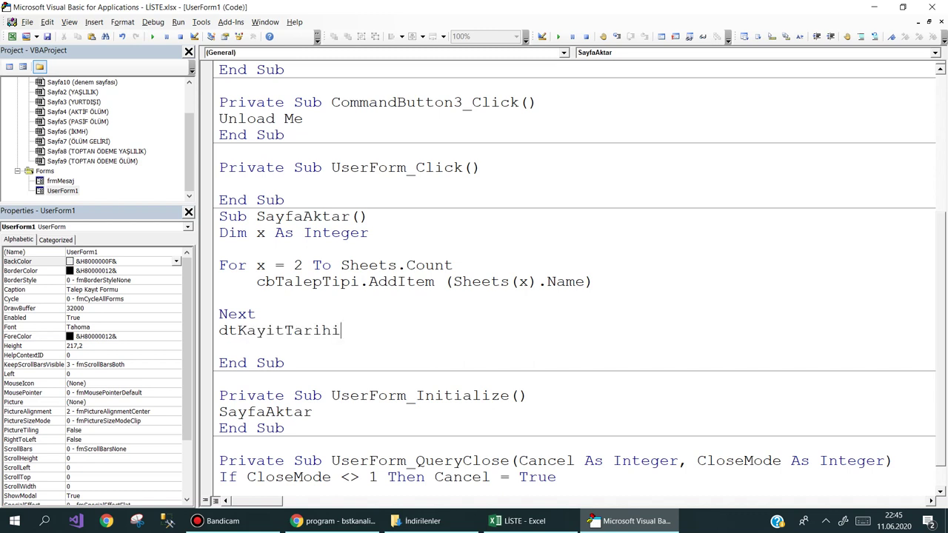
pyautogui.write('.v=')
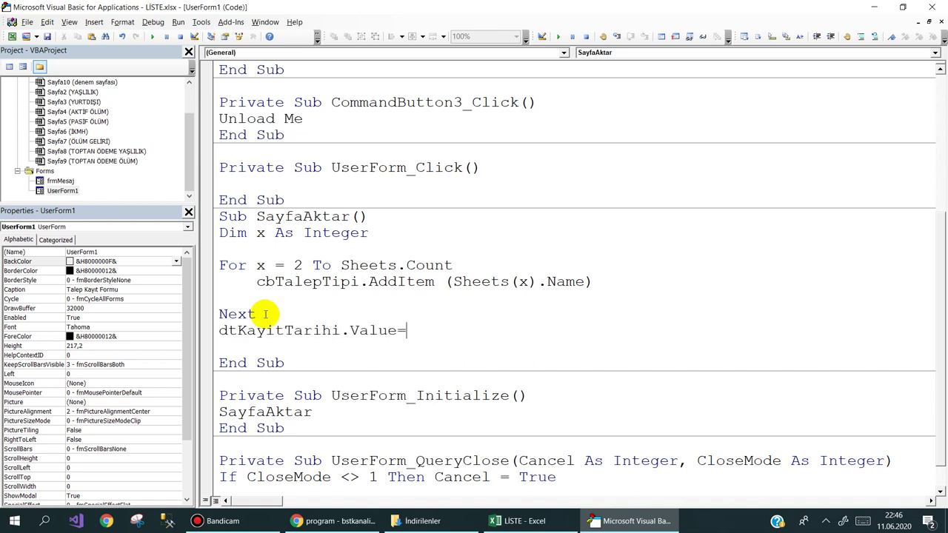
pyautogui.write('date')
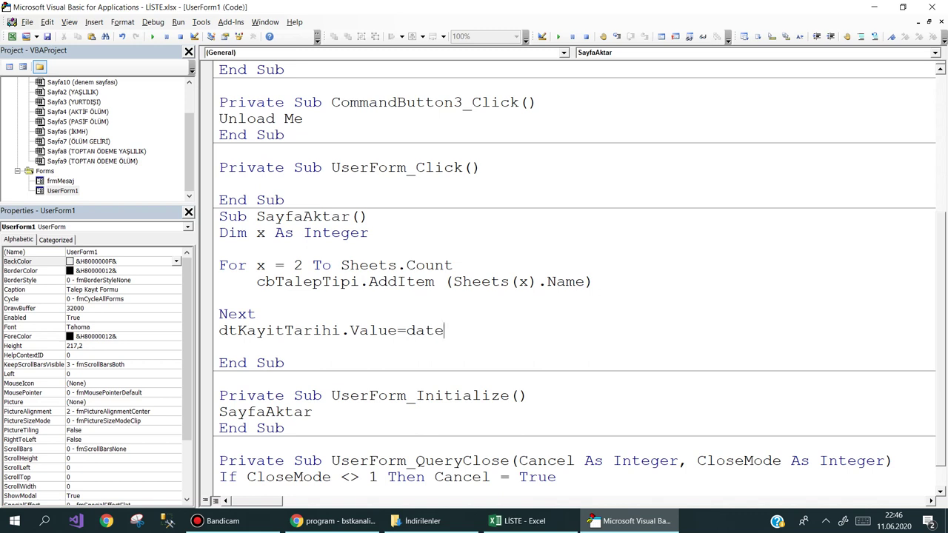
pyautogui.press('Return')
# Delete the unfinished dtTalepTarihi line and run the form
pyautogui.write('dt')
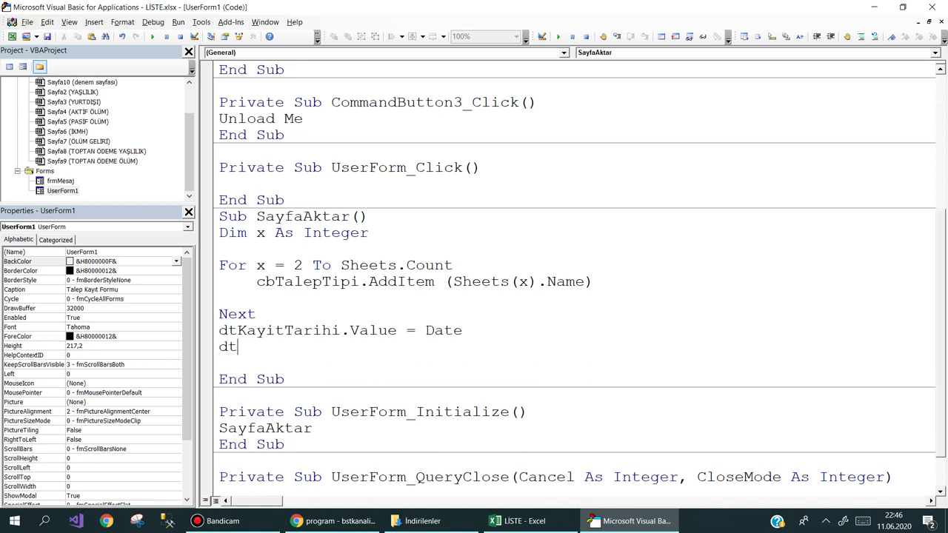
pyautogui.write('TalepTarihi')
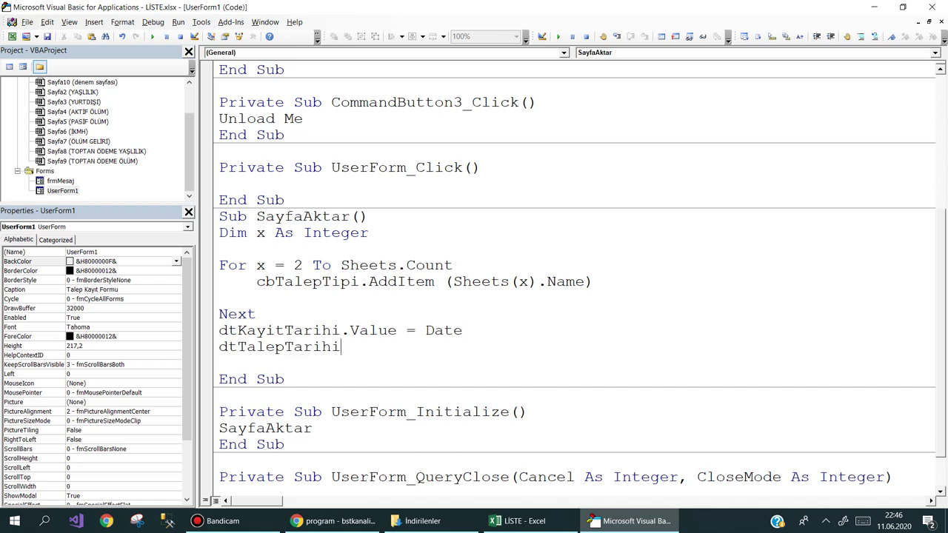
pyautogui.write('.v')
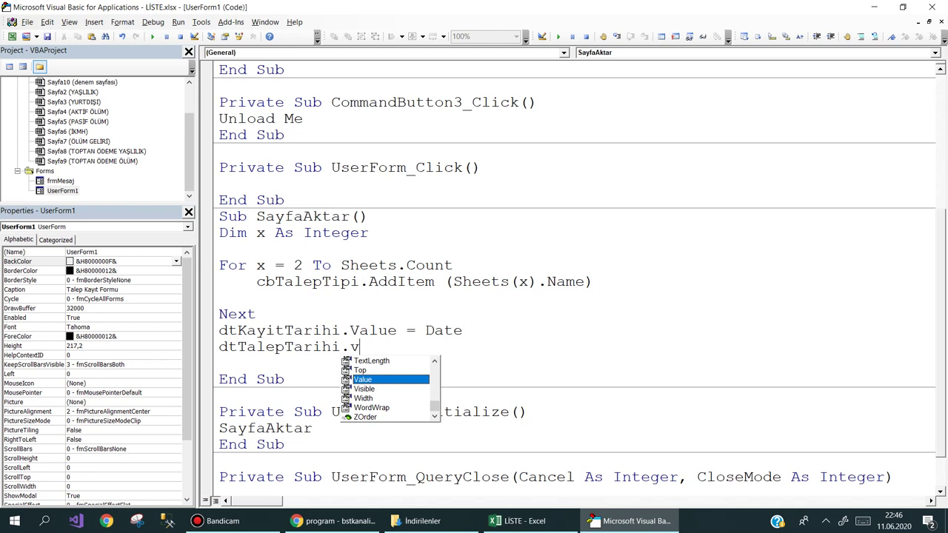
pyautogui.hotkey('shift', 'Home')
pyautogui.press('Delete')
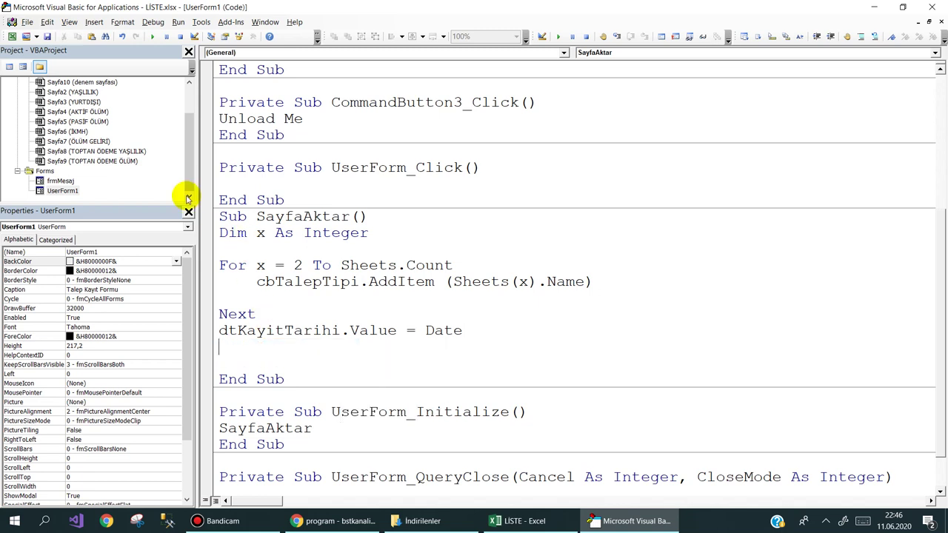
pyautogui.click(151, 36)
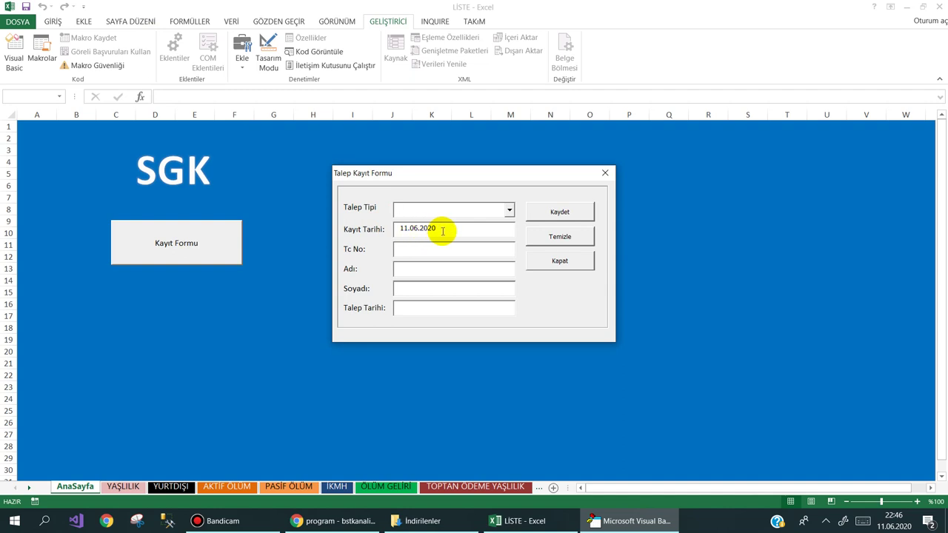
# Choose YURTDIŞI as Talep Tipi and fill in a test Tc No, name and Talep Tarihi 01.06.2020
pyautogui.click(510, 209)
pyautogui.click(449, 231)
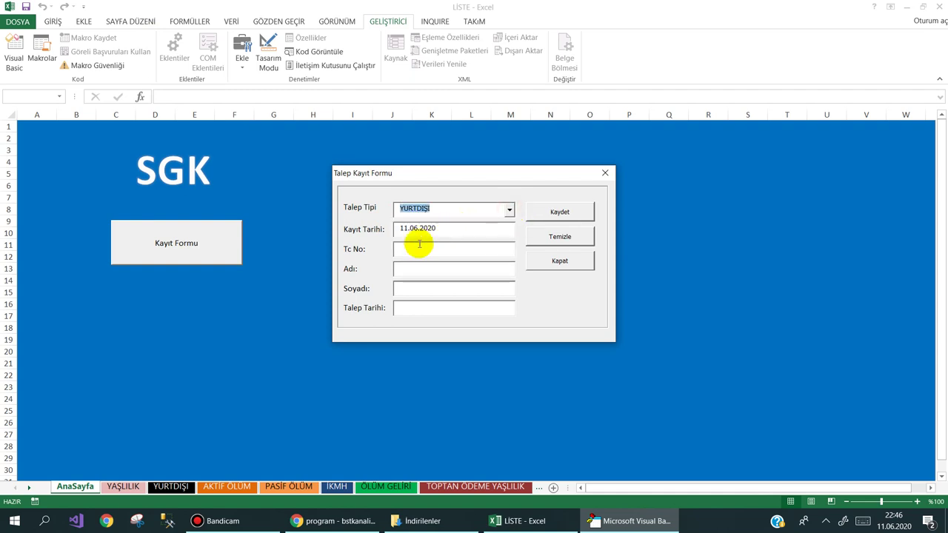
pyautogui.click(419, 245)
pyautogui.write('3453456')
pyautogui.click(419, 268)
pyautogui.write('dfg')
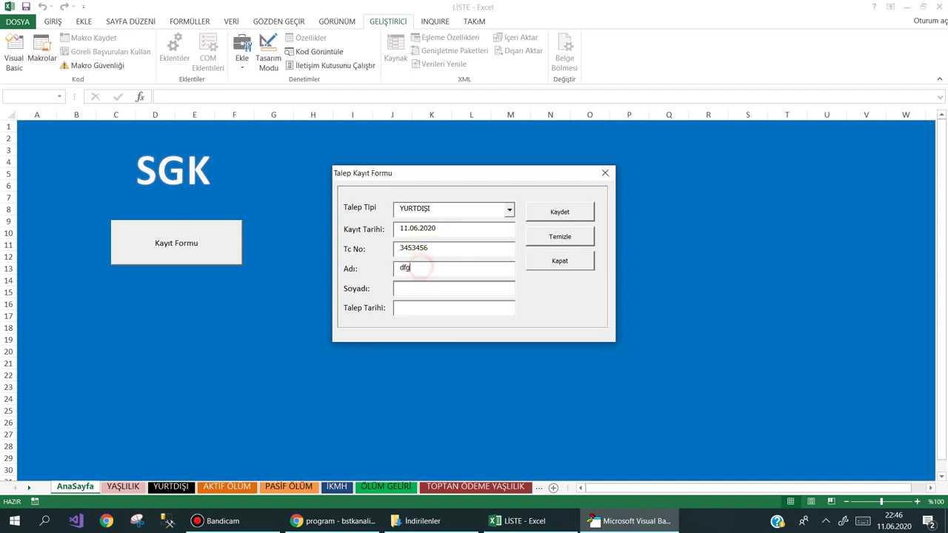
pyautogui.write('h')
pyautogui.click(420, 289)
pyautogui.write('dfgh')
pyautogui.click(422, 312)
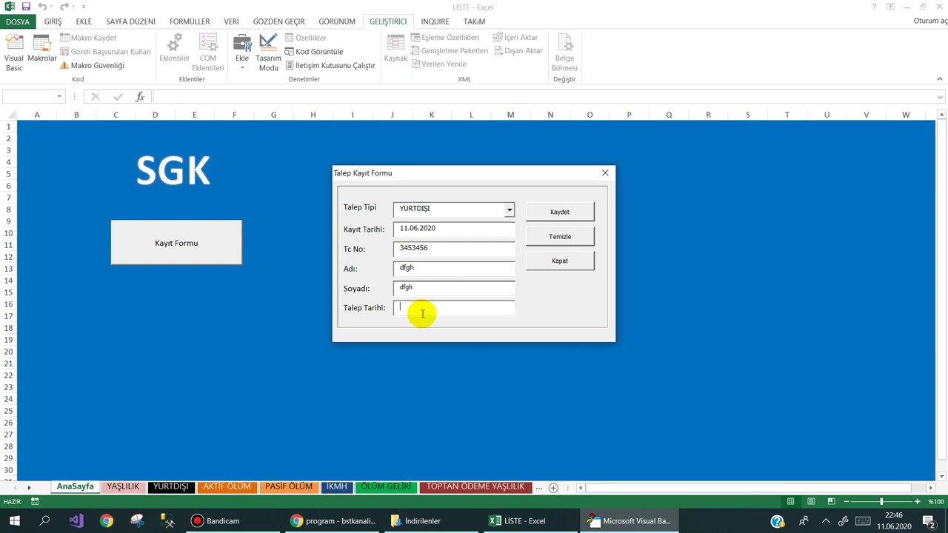
pyautogui.write('06')
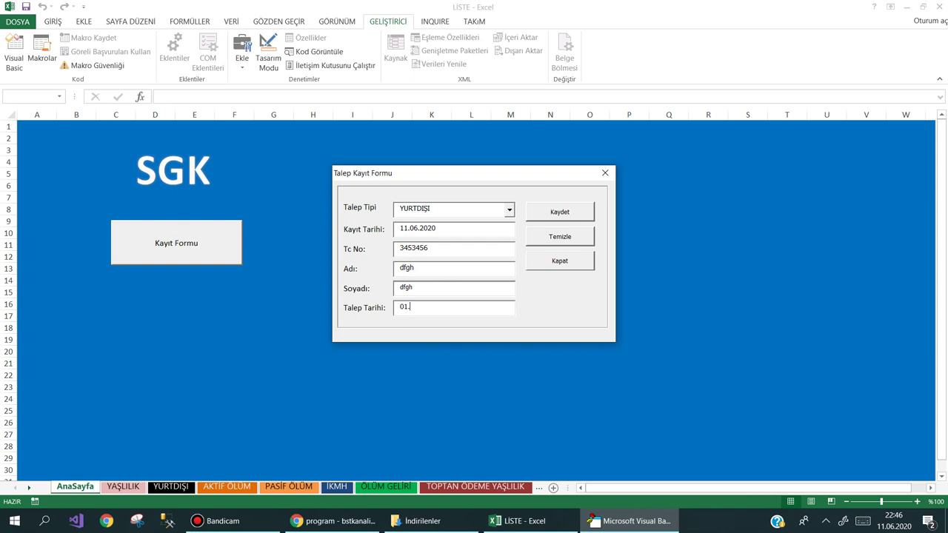
pyautogui.write('.2020')
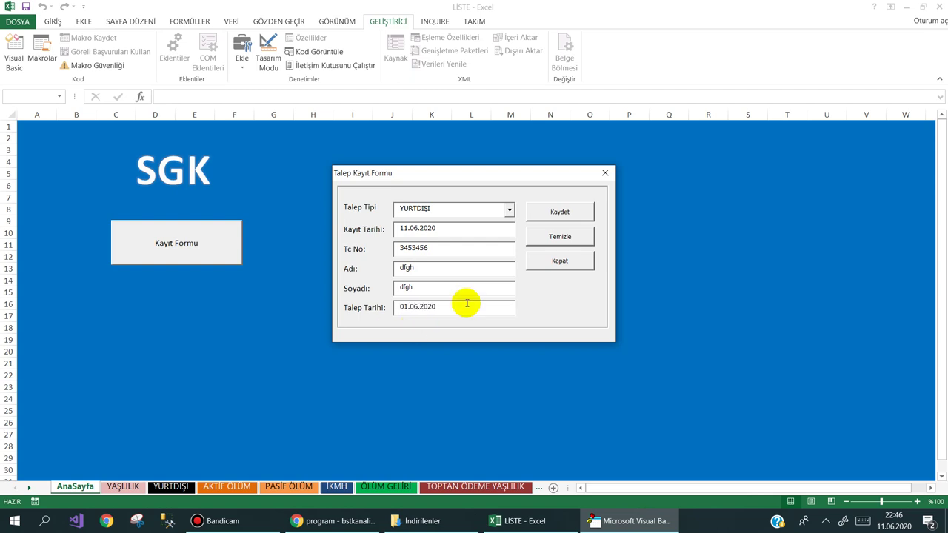
# Submit with Kaydet, answer the save confirmation, and close the form
pyautogui.click(554, 206)
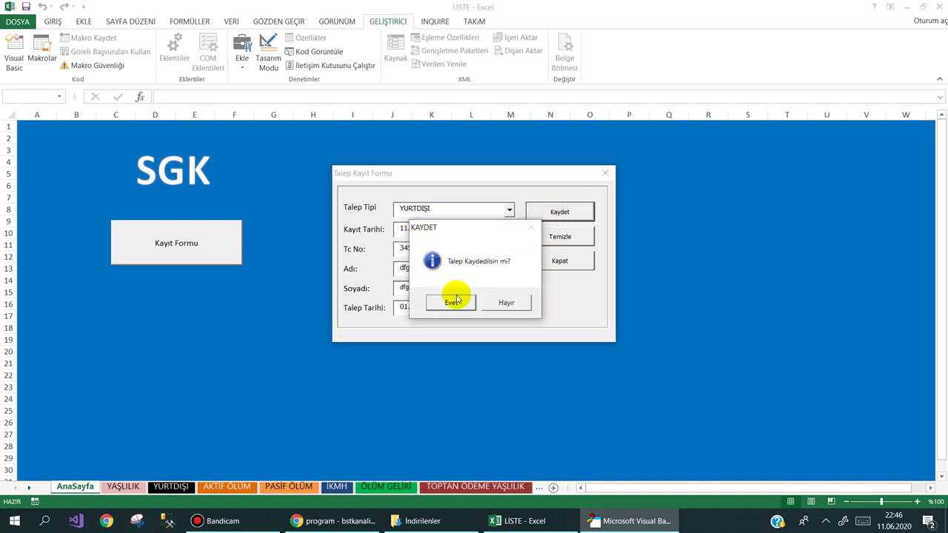
pyautogui.click(453, 301)
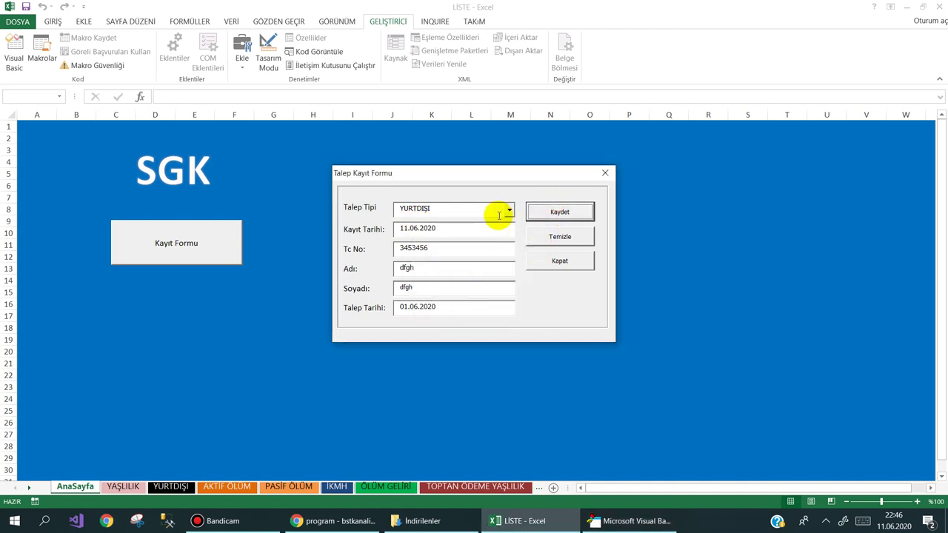
pyautogui.click(560, 261)
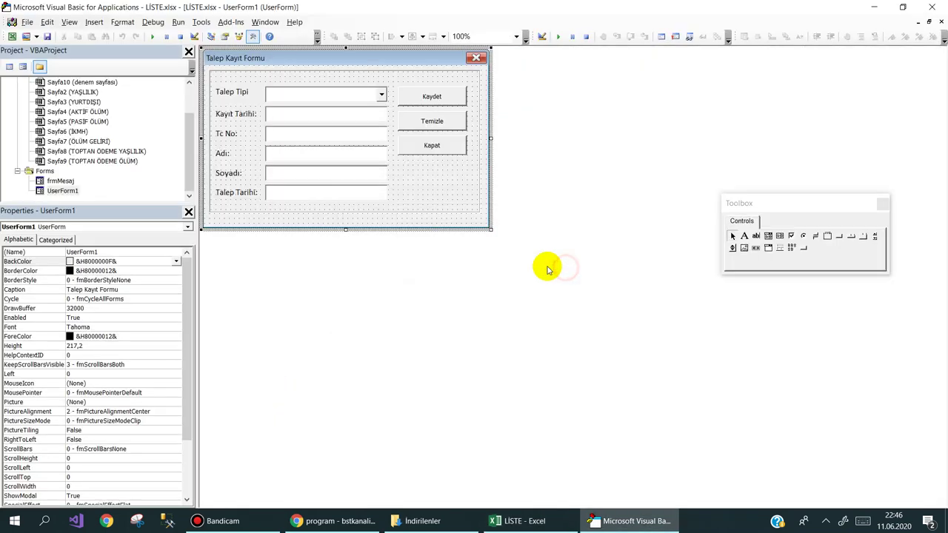
# In Kaydet's click code, start a Sheets( call after the 'If sor = 7' check
pyautogui.click(432, 96)
pyautogui.doubleClick(432, 96)
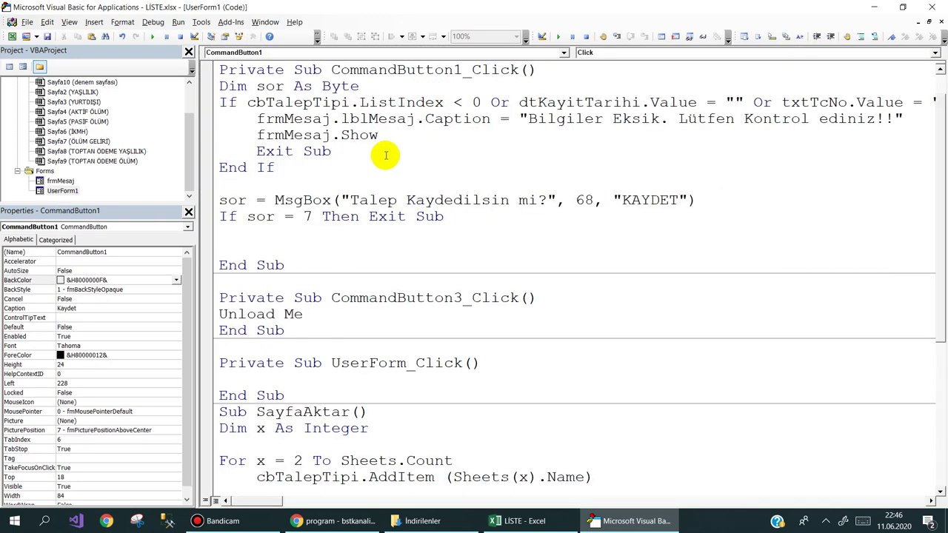
pyautogui.click(226, 233)
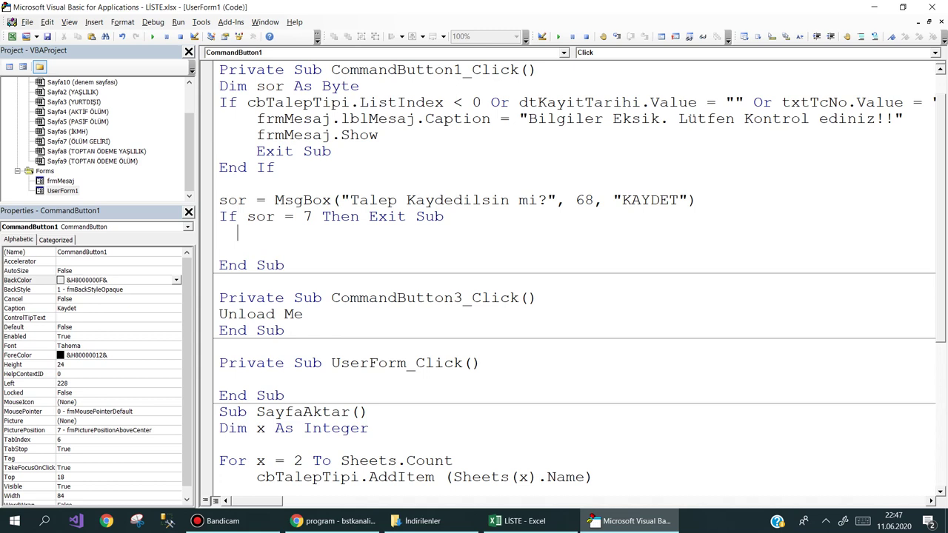
pyautogui.write('she')
pyautogui.hotkey('ctrl', 'space')
pyautogui.write('(')
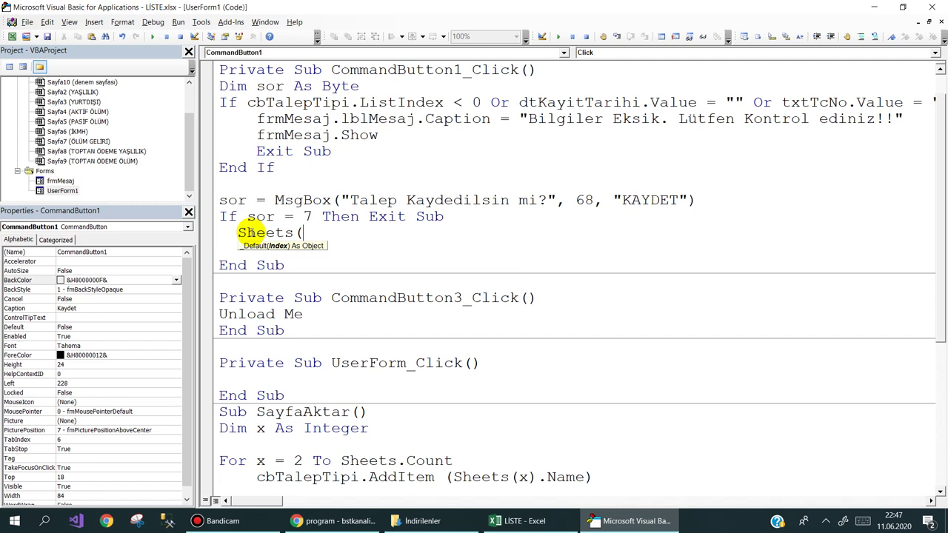
pyautogui.write('1')
pyautogui.press('BackSpace')
# Complete the line as Sheets(cbTalepTipi.Value).Select and run the form
pyautogui.write('cb')
pyautogui.hotkey('ctrl', 'space')
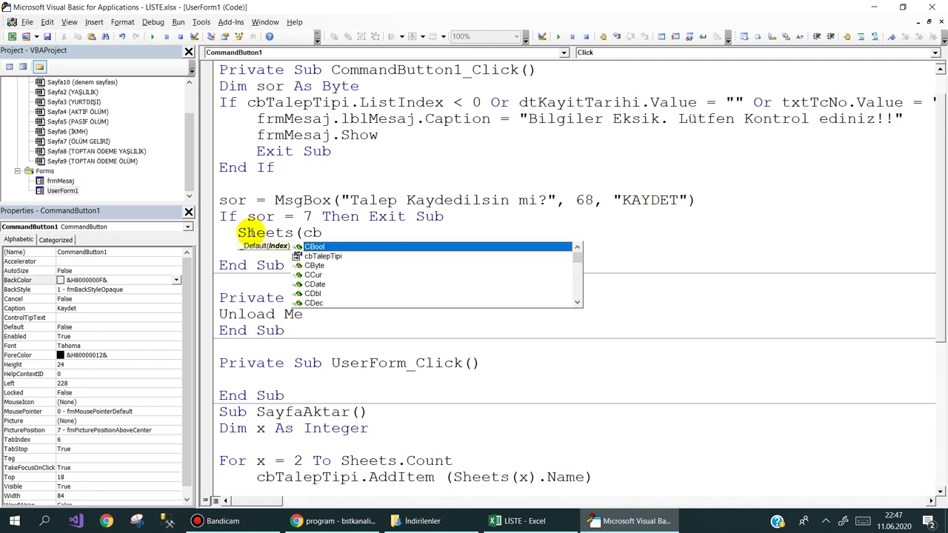
pyautogui.press('Down')
pyautogui.write('.')
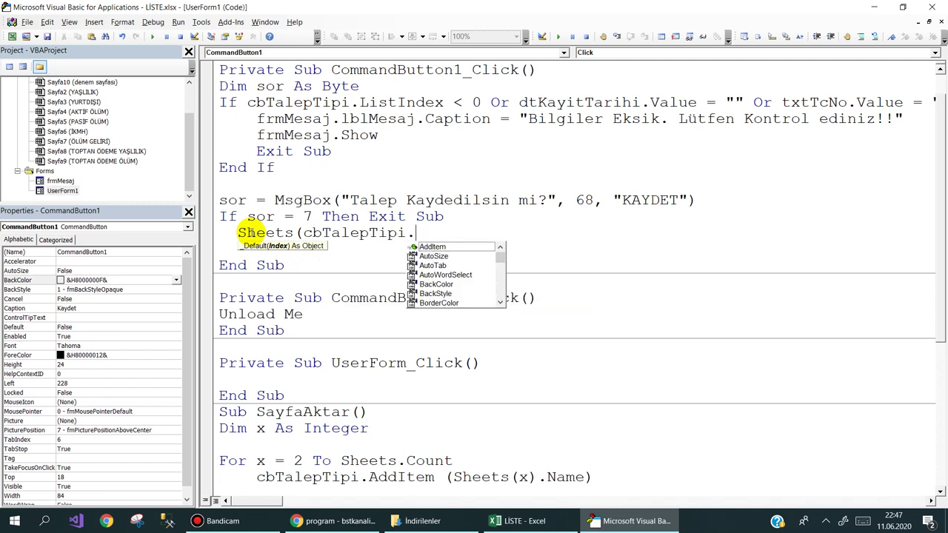
pyautogui.write('v)')
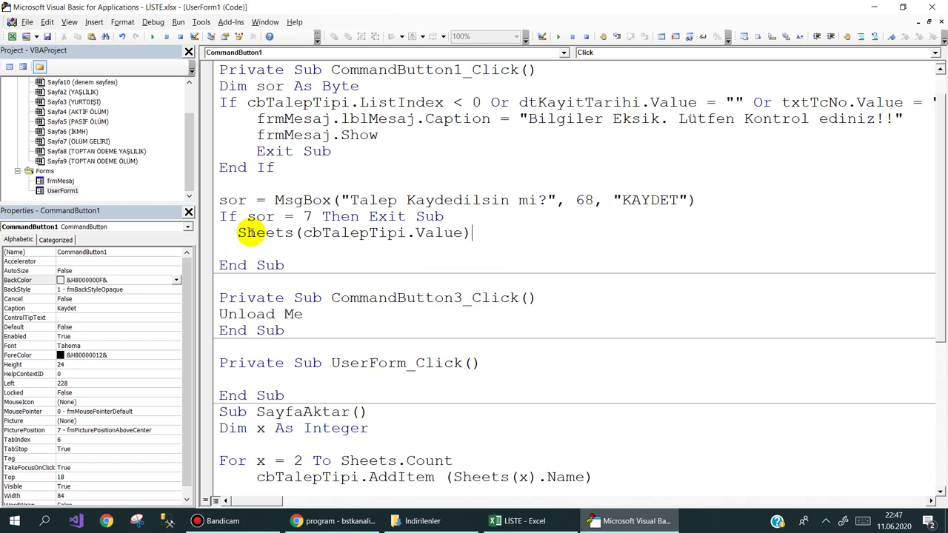
pyautogui.press('Down')
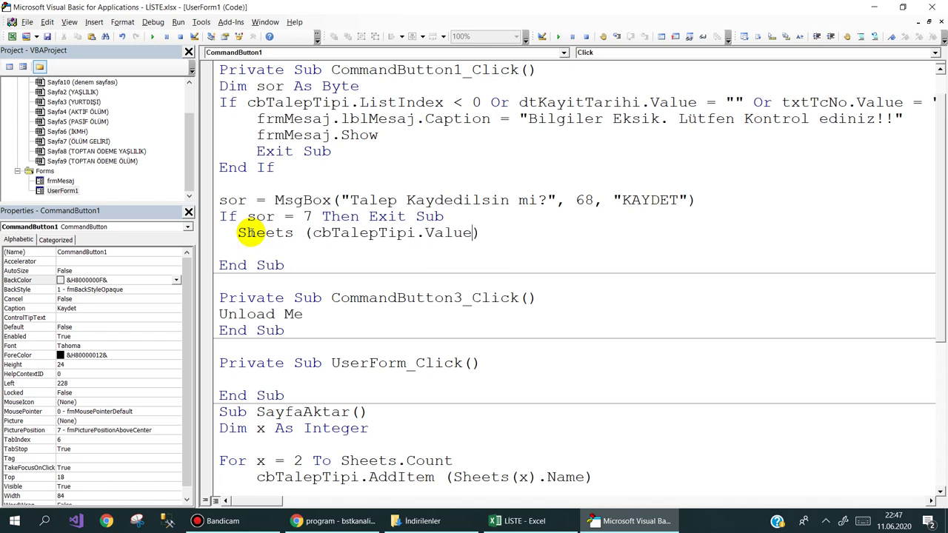
pyautogui.write('.')
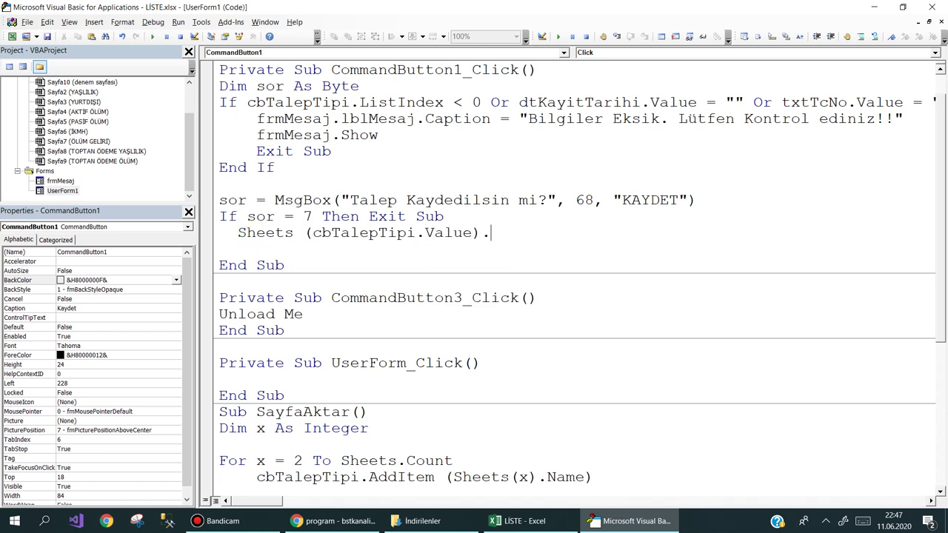
pyautogui.write('select')
pyautogui.press('Down')
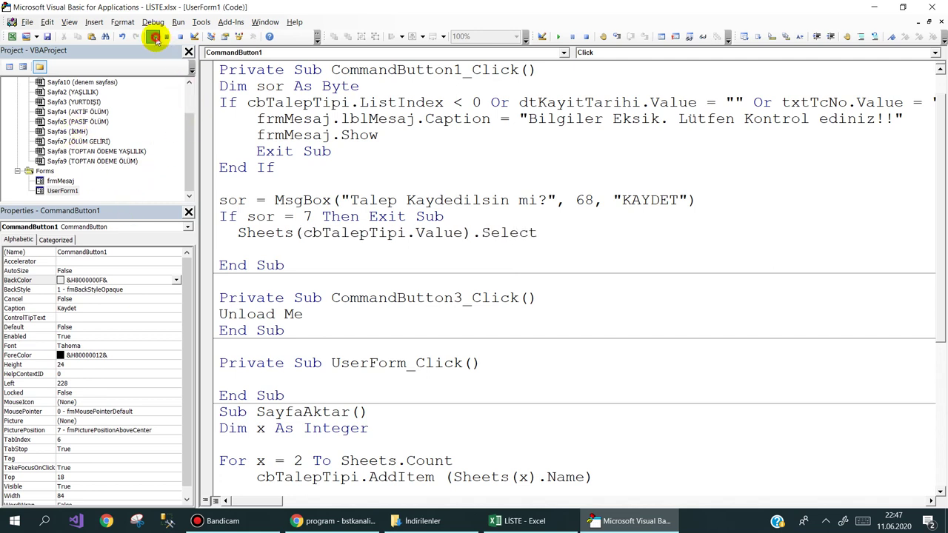
pyautogui.click(153, 36)
pyautogui.click(509, 210)
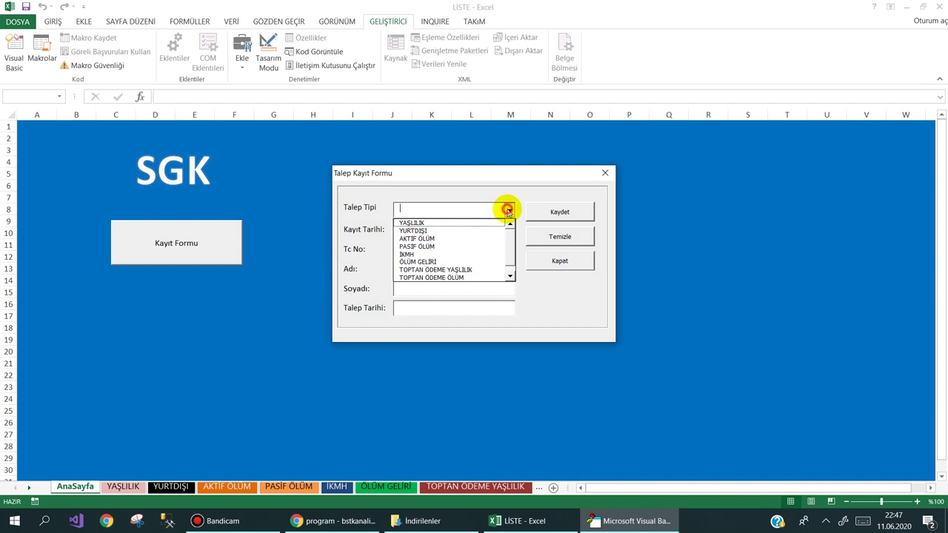
# Pick YURTDIŞI and try saving the empty request, dismissing the missing-information warning
pyautogui.click(466, 231)
pyautogui.click(544, 212)
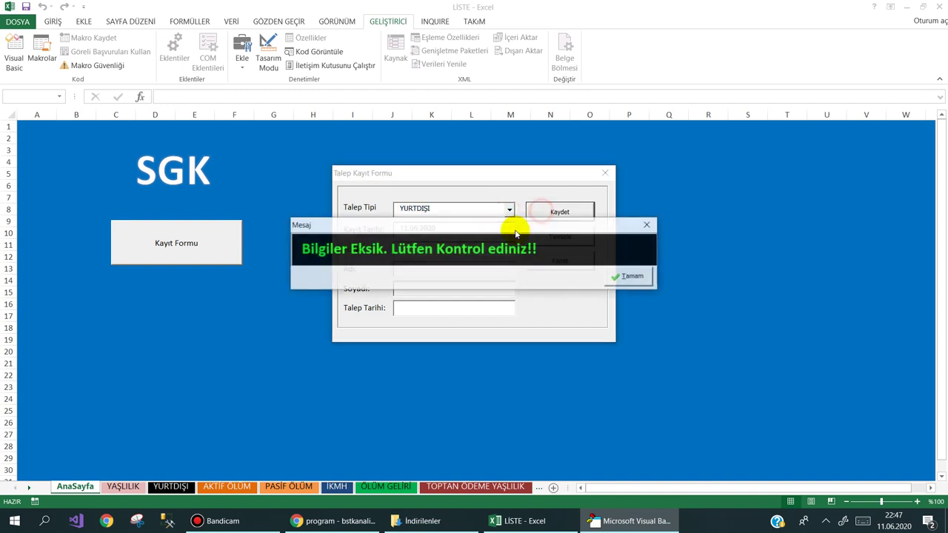
pyautogui.click(610, 277)
# Fill the Kayıt Tarihi, Tc No, Soyadı and Talep Tarihi fields with test text
pyautogui.click(429, 250)
pyautogui.write('wedrf')
pyautogui.click(412, 271)
pyautogui.write('sdfg')
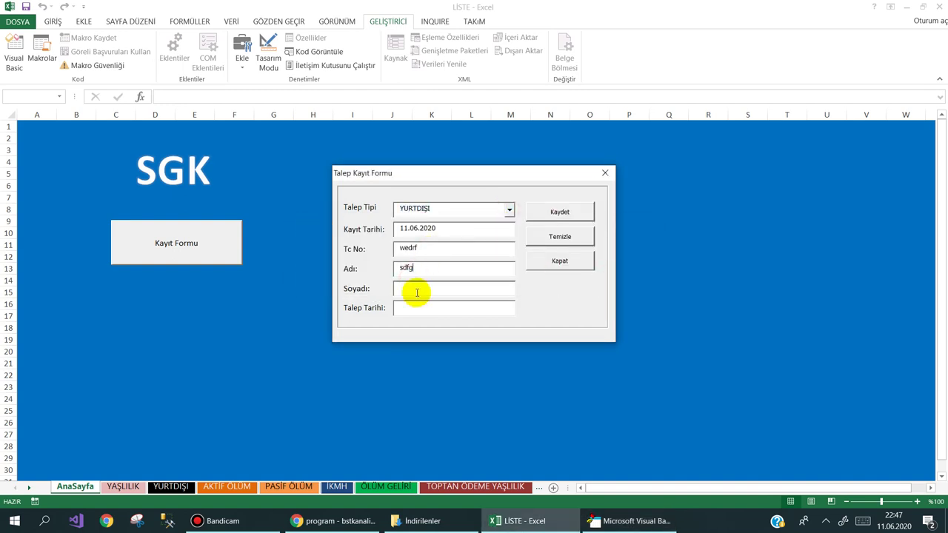
pyautogui.write('sd')
pyautogui.click(416, 291)
pyautogui.write('sdf')
pyautogui.click(417, 307)
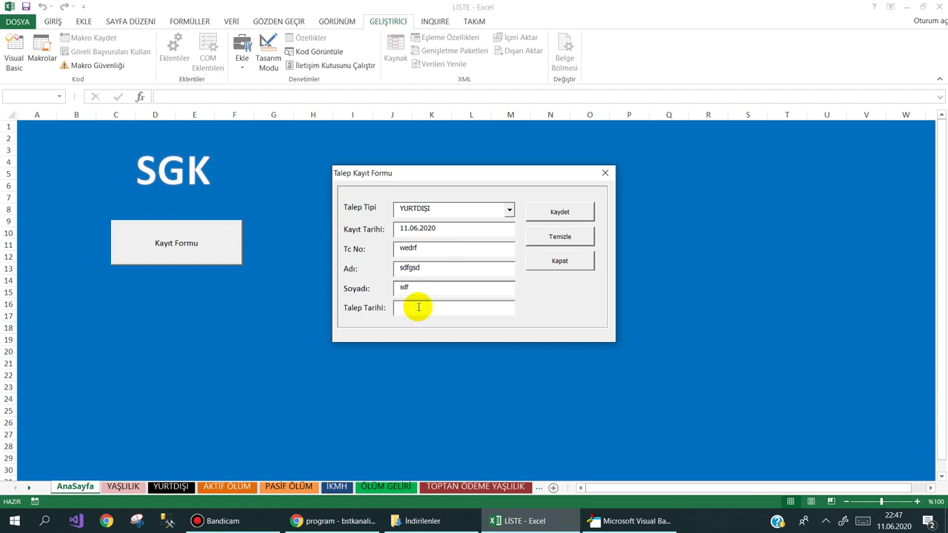
pyautogui.write('01.06.2020')
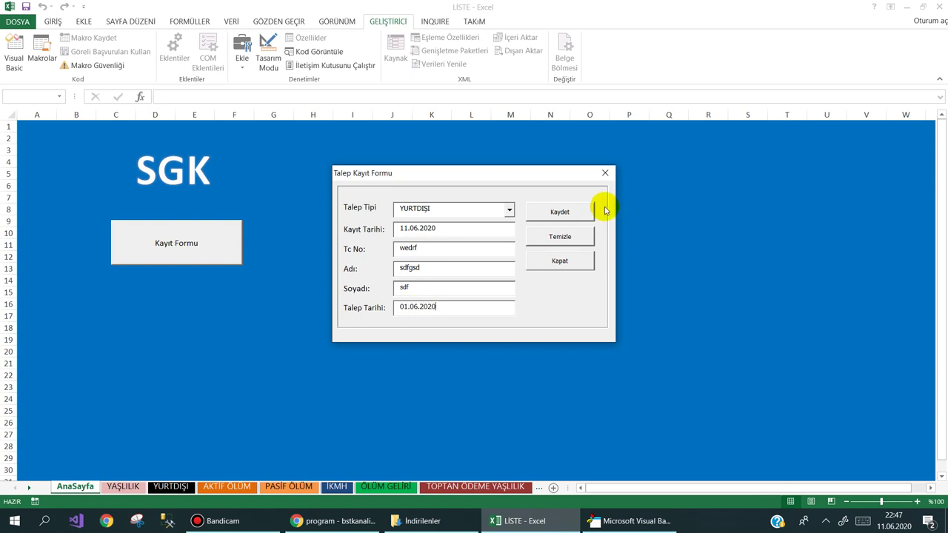
# Save the request with Kaydet, confirm with Evet, and close the form with Kapat
pyautogui.click(576, 212)
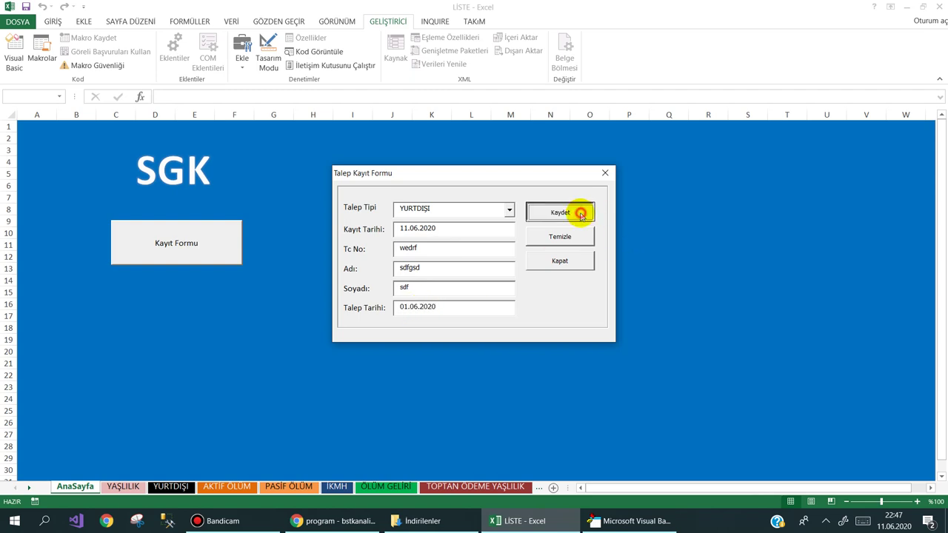
pyautogui.click(453, 302)
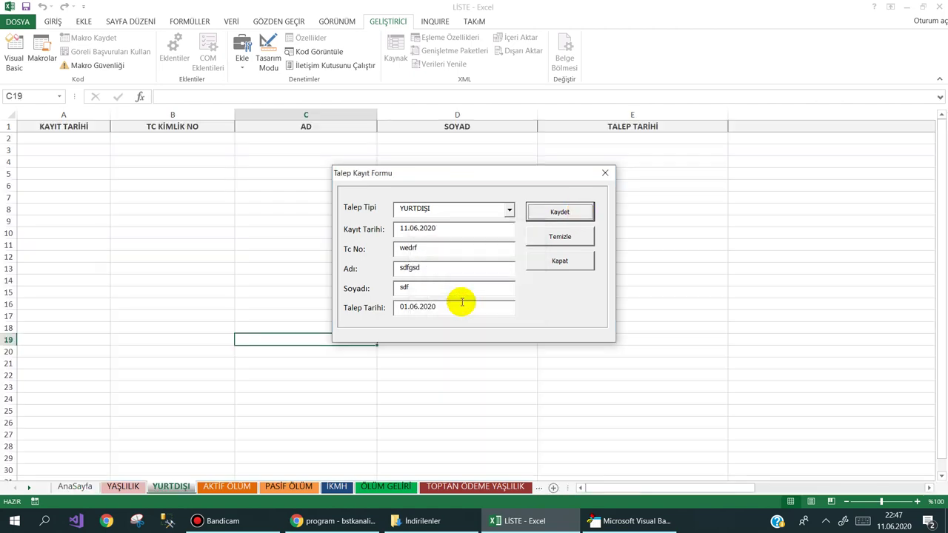
pyautogui.click(548, 265)
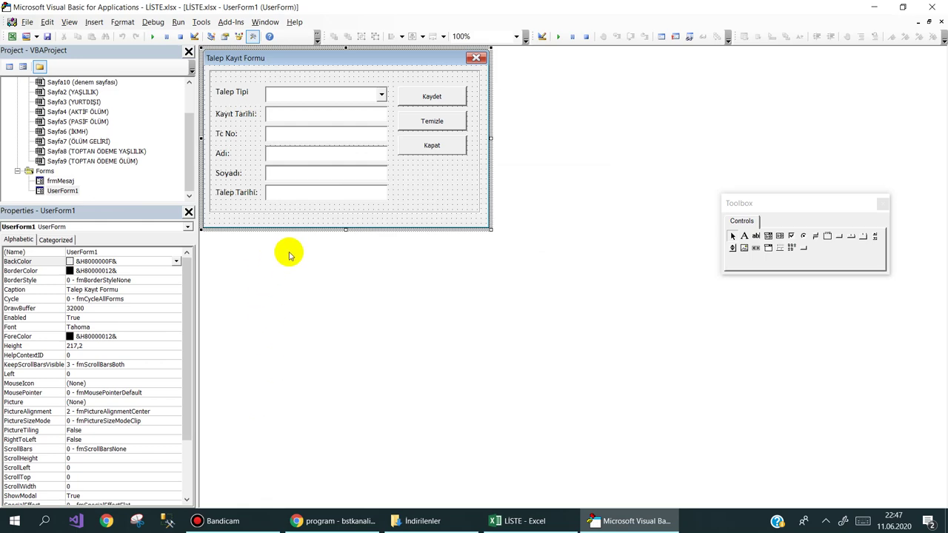
# In Kaydet's code, replace .Select with .Rows(2).Insert on the Sheets(cbTalepTipi.Value) line
pyautogui.doubleClick(432, 96)
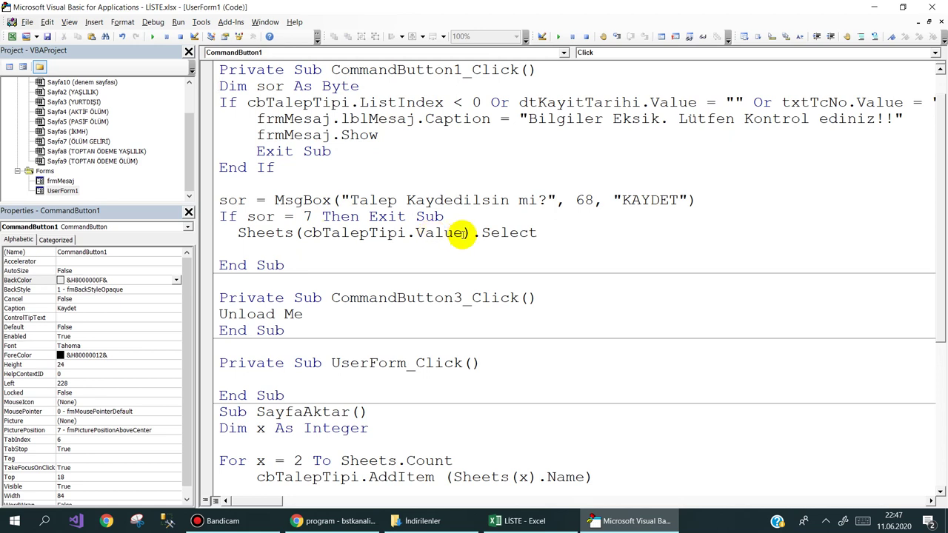
pyautogui.moveTo(462, 234); pyautogui.dragTo(303, 234)
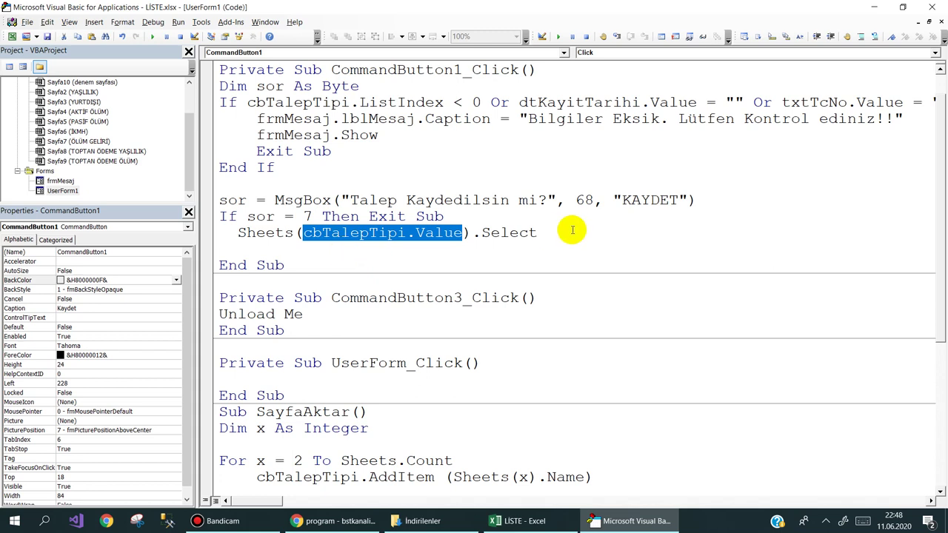
pyautogui.moveTo(539, 233); pyautogui.dragTo(482, 232)
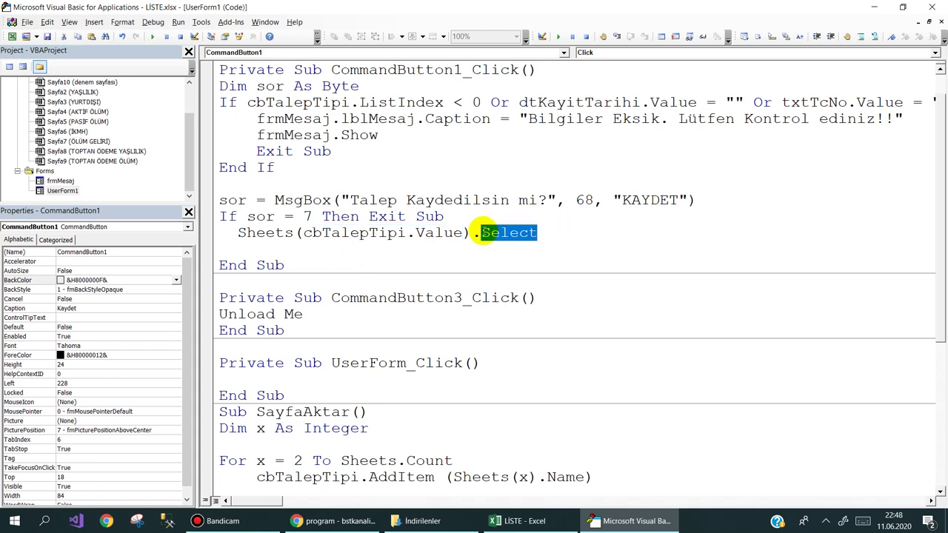
pyautogui.write('ro')
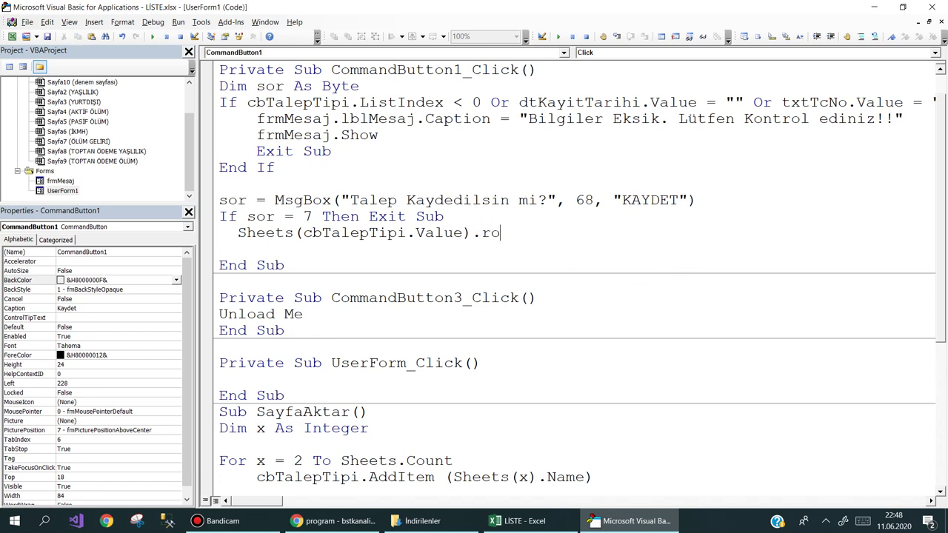
pyautogui.write('ws')
pyautogui.write('(2)')
pyautogui.write('.ins')
pyautogui.write('ert')
pyautogui.press('Return')
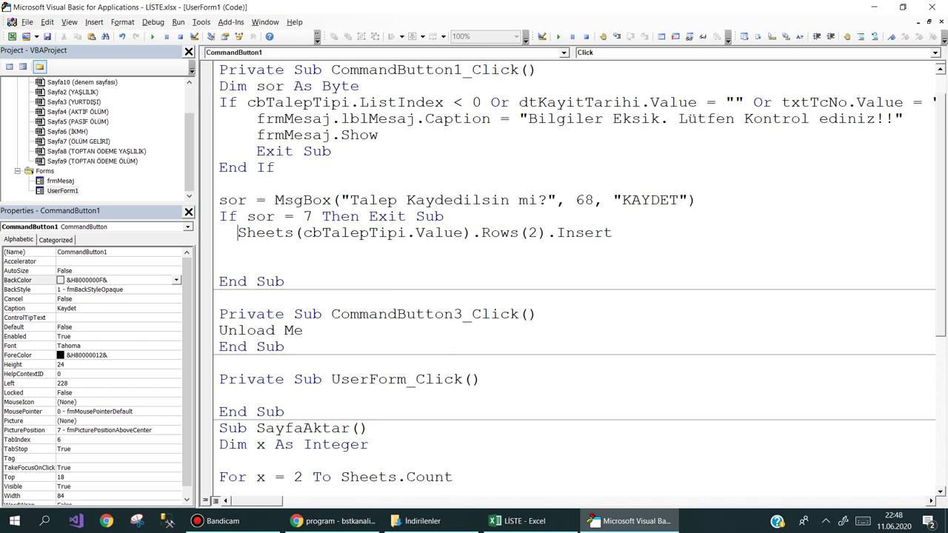
# Copy the Sheets(cbTalepTipi.Value). prefix to the next line and begin range("A2").value=
pyautogui.hotkey('ctrl', 'shift', 'Right')
pyautogui.hotkey('ctrl', 'shift', 'Right')
pyautogui.hotkey('ctrl', 'shift', 'Right')
pyautogui.hotkey('ctrl', 'shift', 'Right')
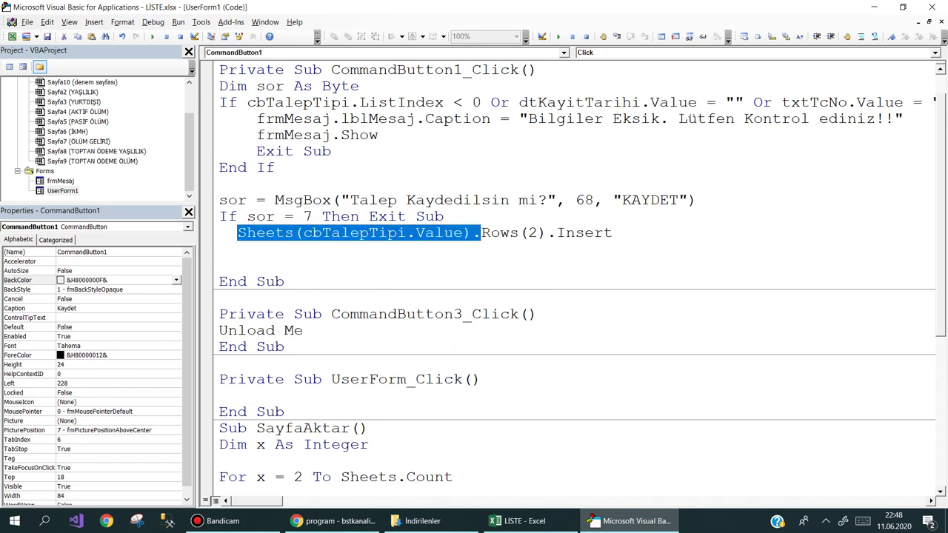
pyautogui.hotkey('ctrl', 'c')
pyautogui.press('Down')
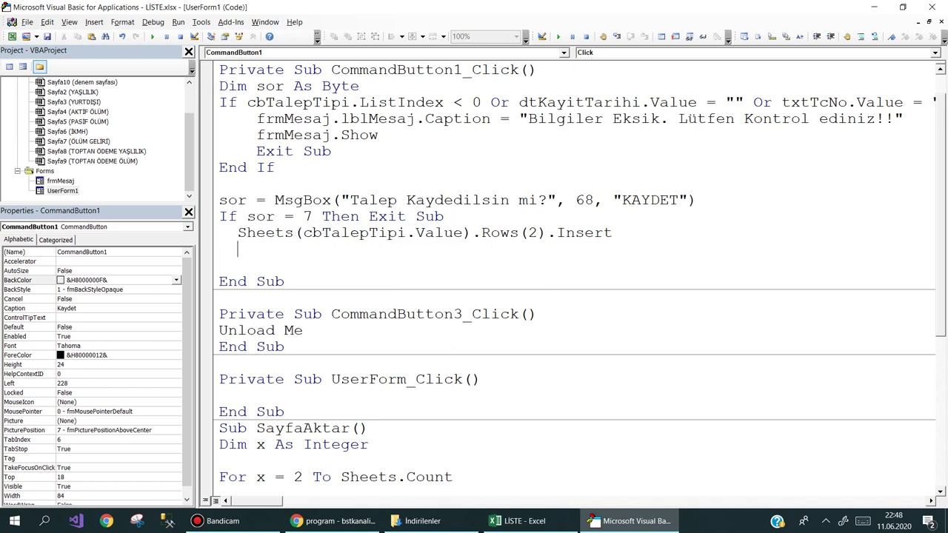
pyautogui.hotkey('ctrl', 'v')
pyautogui.write('r')
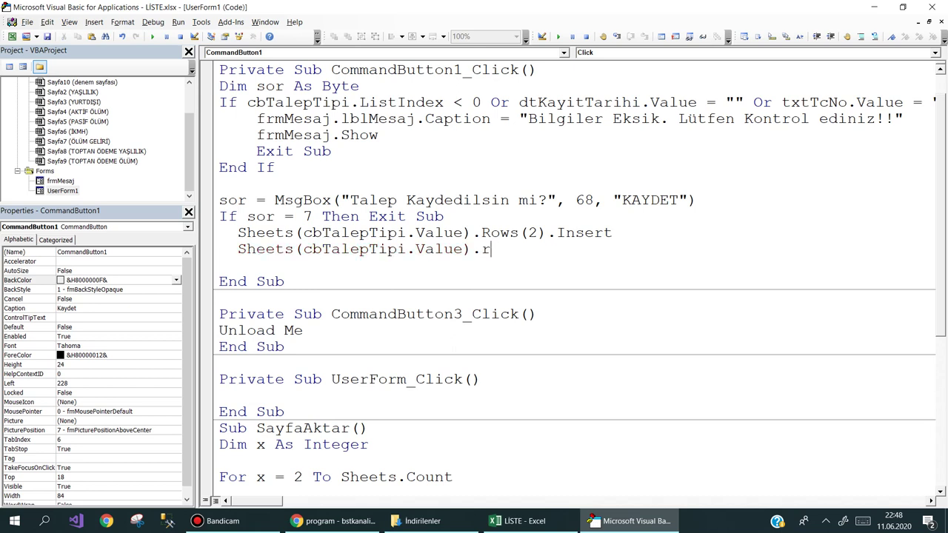
pyautogui.write('ange("')
pyautogui.write('A2").value=')
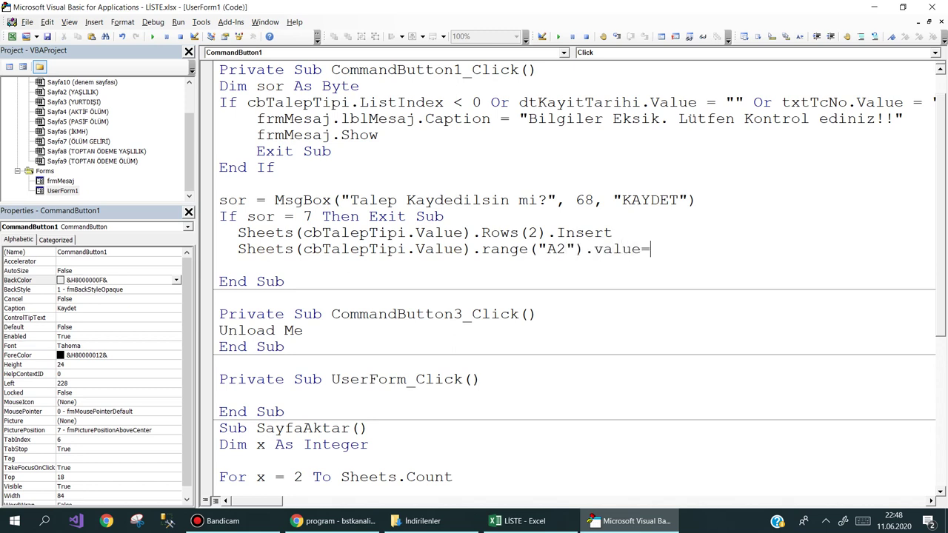
pyautogui.moveTo(444, 7)
pyautogui.mouseDown()
pyautogui.moveTo(453, 166)
pyautogui.moveTo(444, 147)
pyautogui.mouseUp()
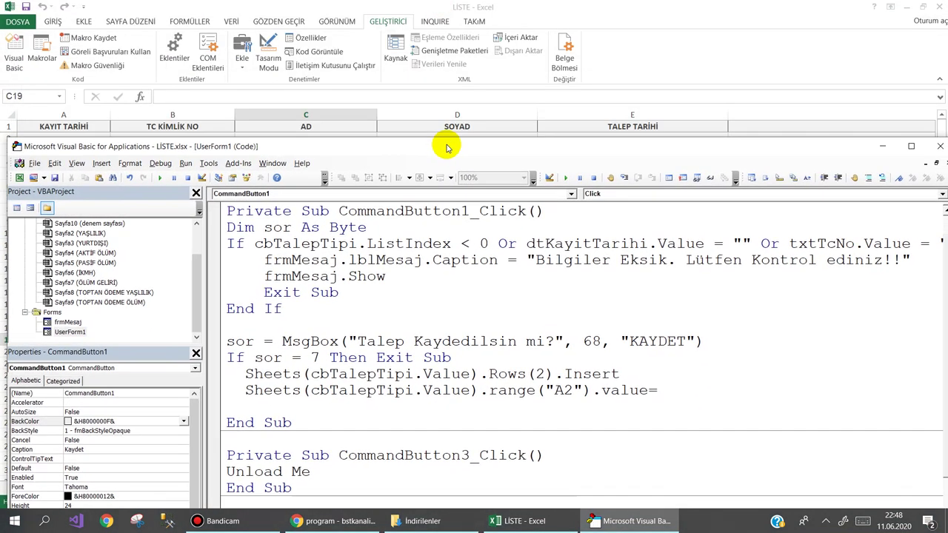
# Finish the A2 line with dtKayitTarihi.Value and paste copies of it below
pyautogui.write('dtKayitTarihi')
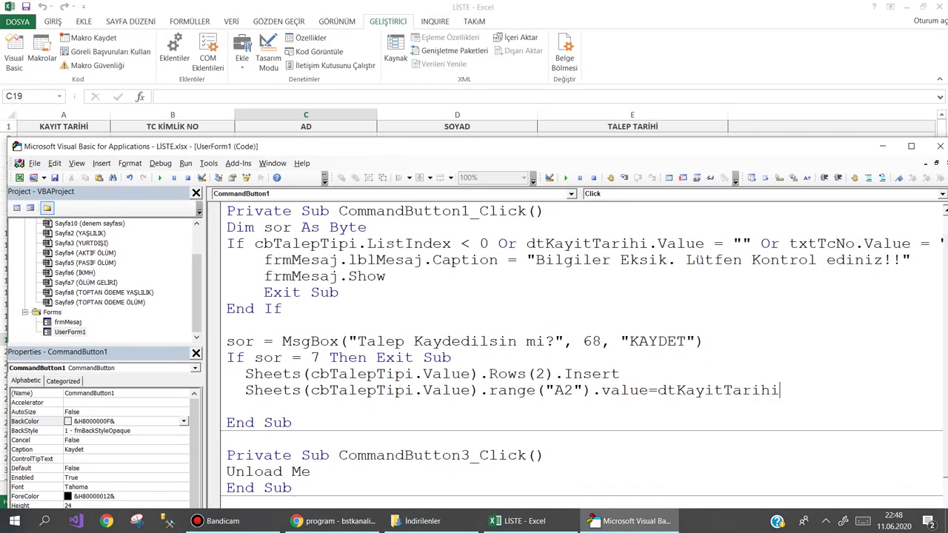
pyautogui.write('.V')
pyautogui.press('Return')
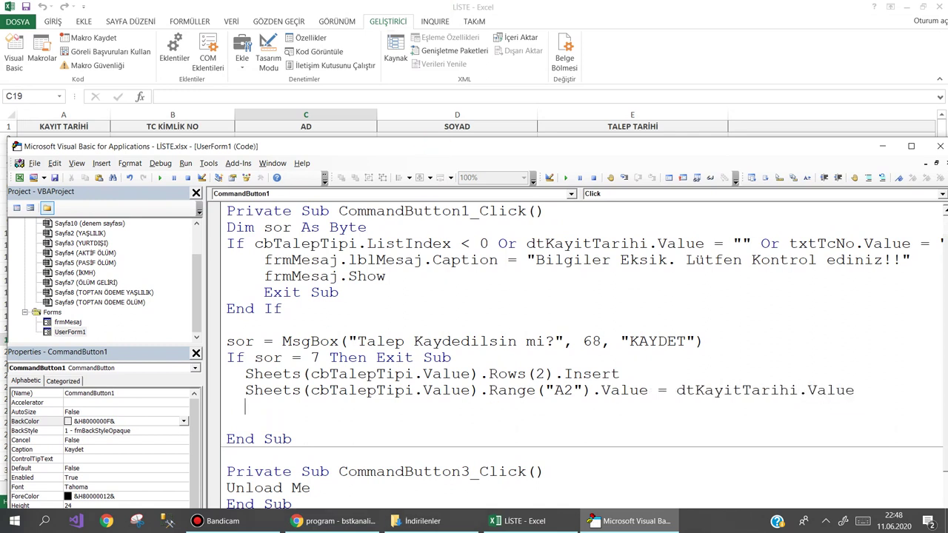
pyautogui.hotkey('shift', 'Up')
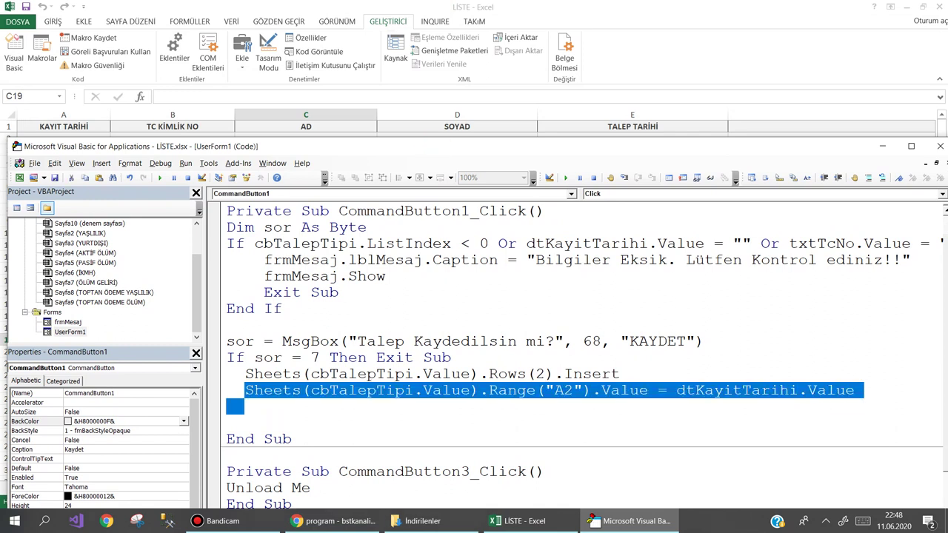
pyautogui.hotkey('ctrl', 'c')
pyautogui.press('Down')
pyautogui.hotkey('ctrl', 'v')
pyautogui.hotkey('ctrl', 'v')
pyautogui.hotkey('ctrl', 'v')
pyautogui.hotkey('ctrl', 'v')
pyautogui.hotkey('ctrl', 'v')
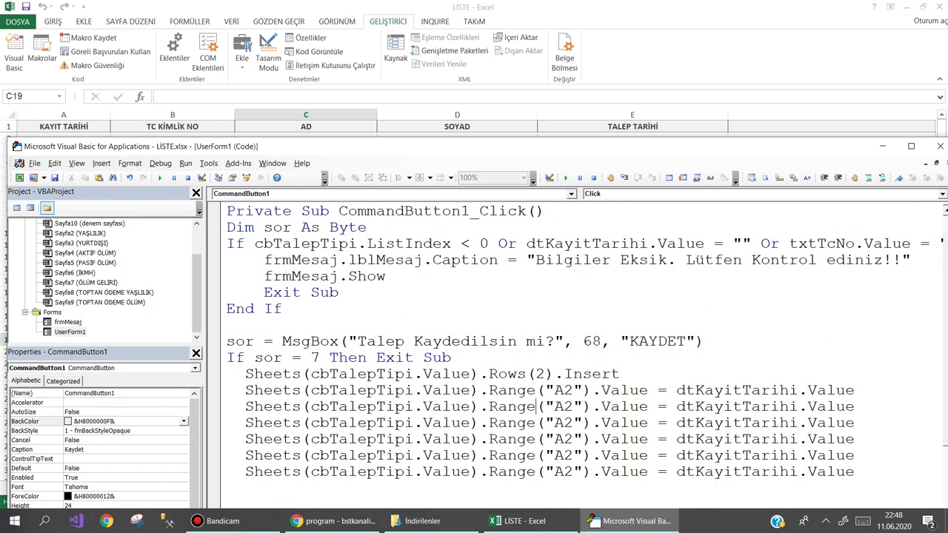
# Change the copied references to B2, C2, D2 and E2 and delete the extra copy
pyautogui.hotkey('shift', 'Right')
pyautogui.write('B')
pyautogui.hotkey('shift', 'Right')
pyautogui.write('C')
pyautogui.hotkey('shift', 'Right')
pyautogui.write('D')
pyautogui.hotkey('shift', 'Right')
pyautogui.write('E')
pyautogui.hotkey('shift', 'End')
pyautogui.press('Delete')
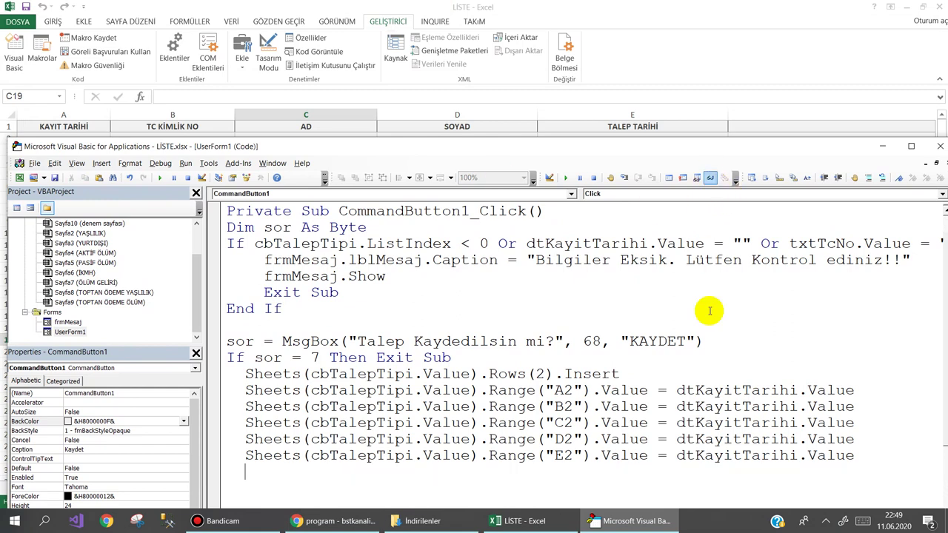
# Set the B2–E2 values to txtTcNo, txtAd, txtSoyad and dtTalepTarihi
pyautogui.doubleClick(733, 407)
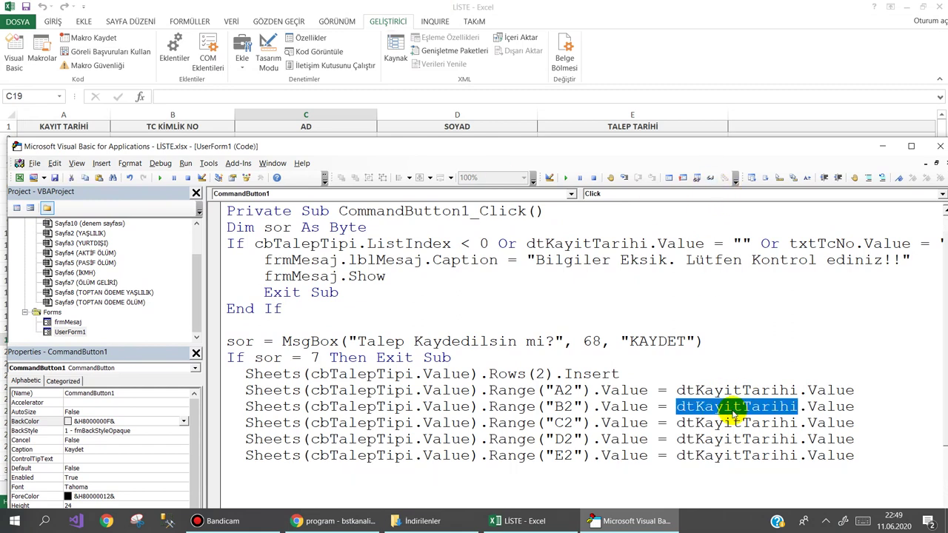
pyautogui.write('txt')
pyautogui.write('Tc')
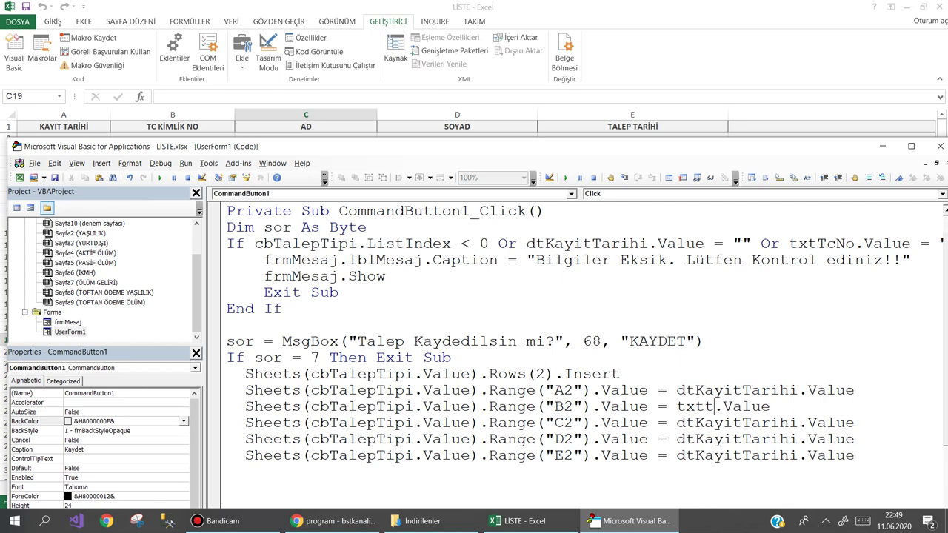
pyautogui.write('No')
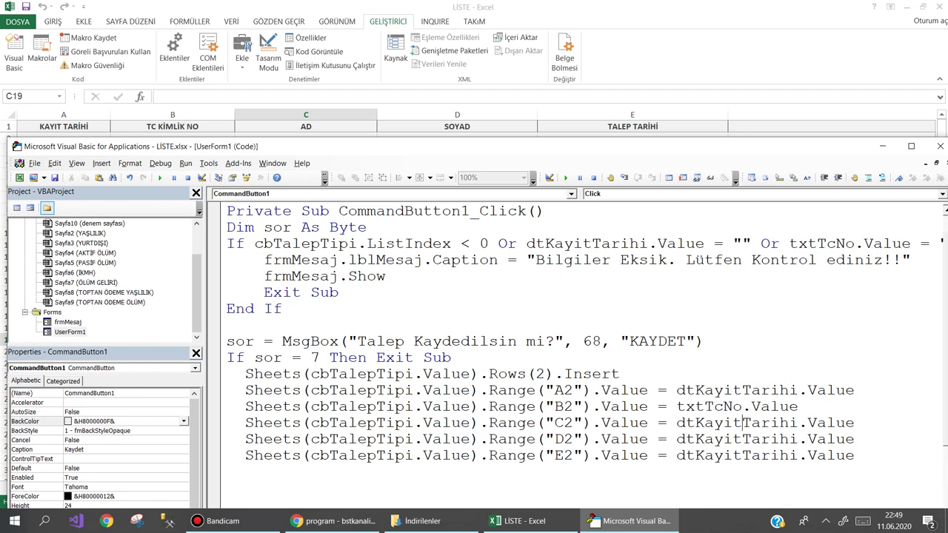
pyautogui.doubleClick(790, 423)
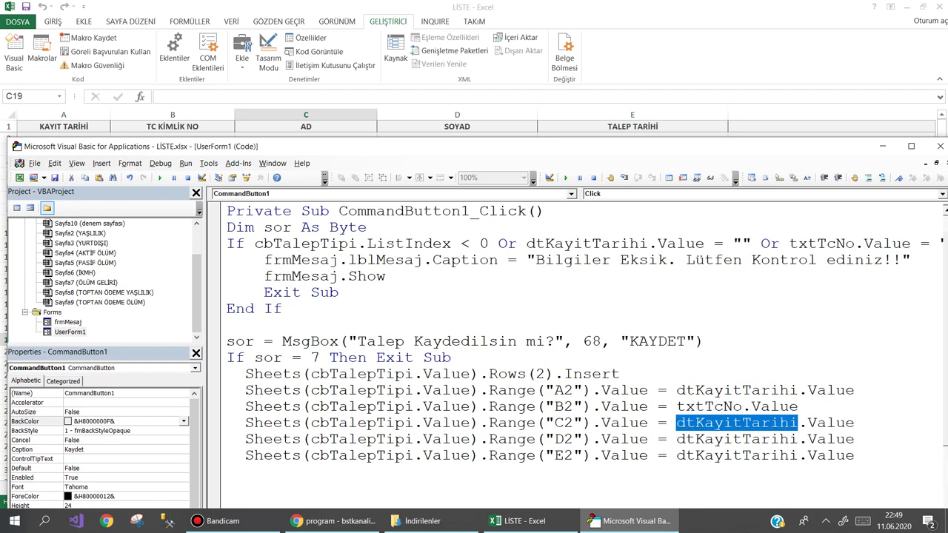
pyautogui.write('txtad')
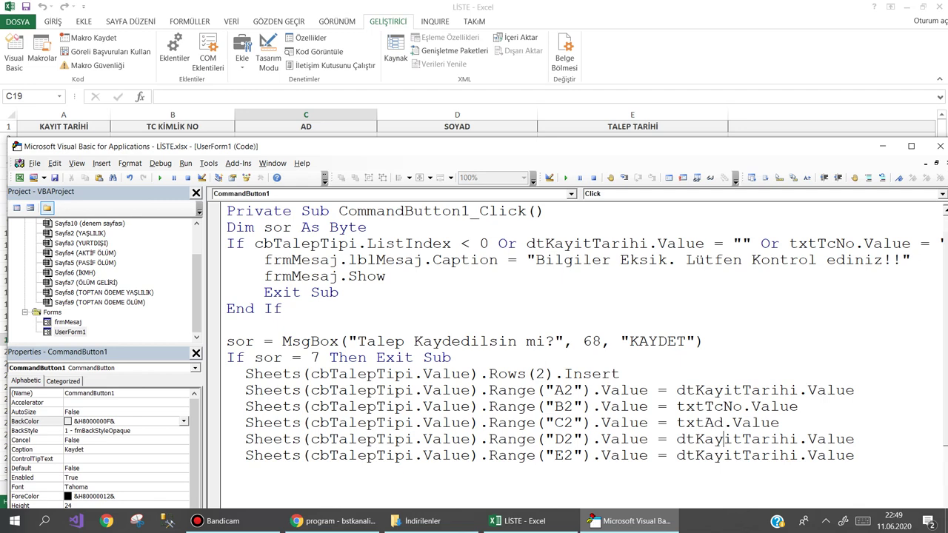
pyautogui.doubleClick(677, 439)
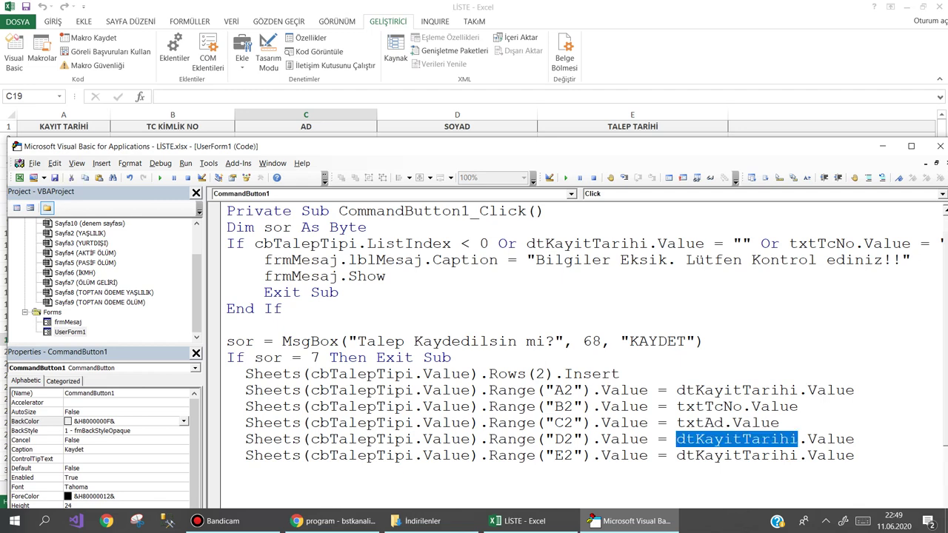
pyautogui.write('txtSoyad')
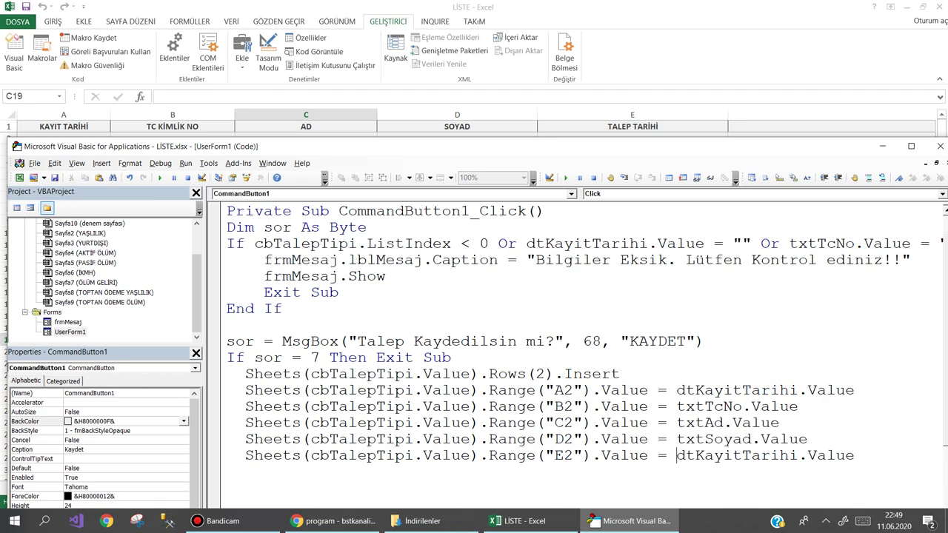
pyautogui.doubleClick(736, 455)
pyautogui.write('tx')
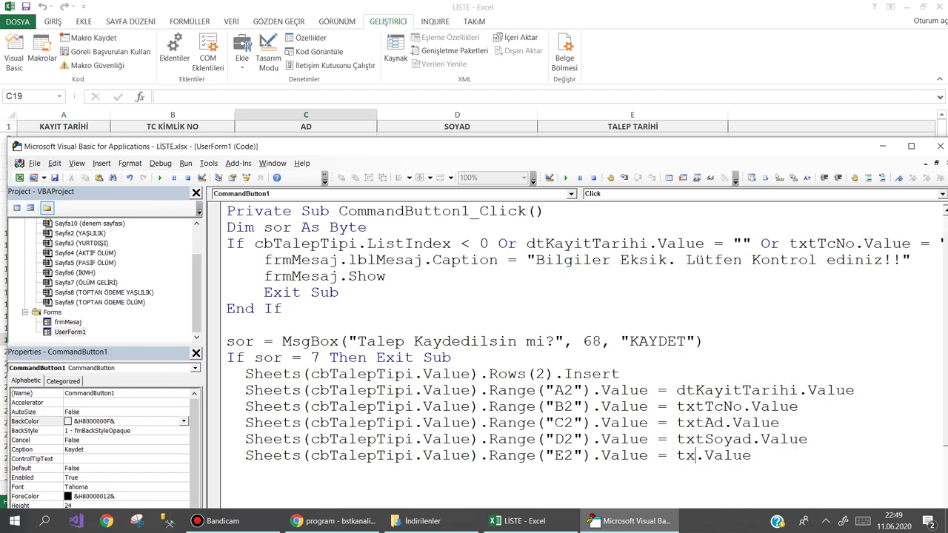
pyautogui.press('BackSpace')
pyautogui.press('BackSpace')
pyautogui.write('dtty')
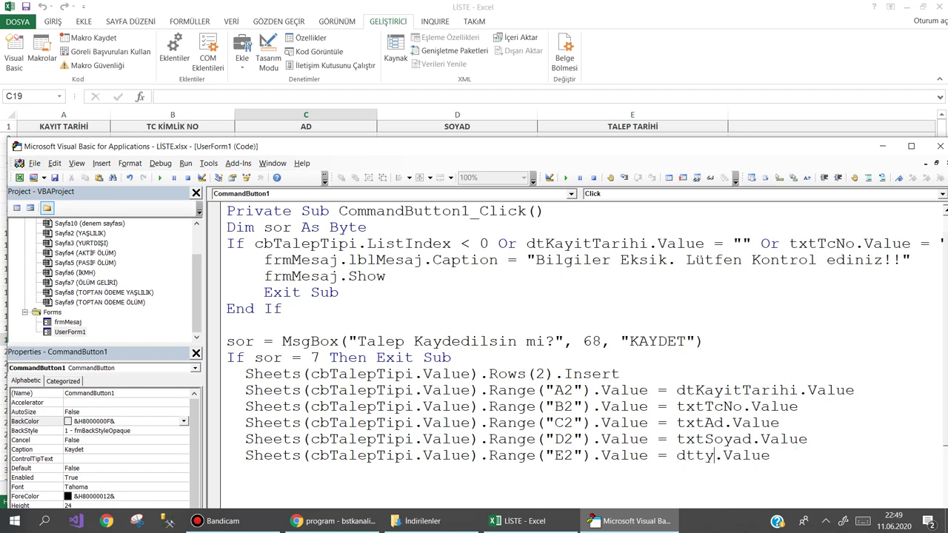
pyautogui.press('BackSpace')
pyautogui.hotkey('ctrl', 'space')
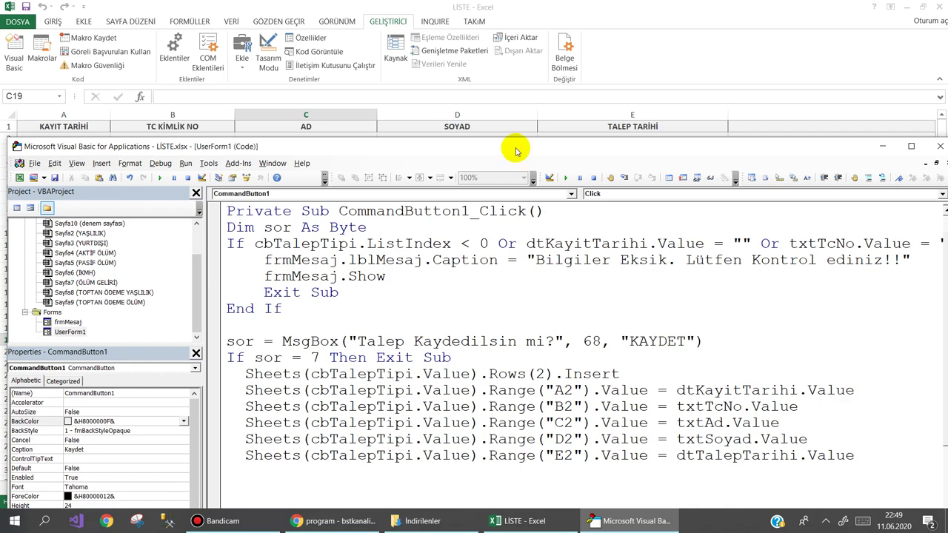
pyautogui.moveTo(514, 147); pyautogui.dragTo(564, 17)
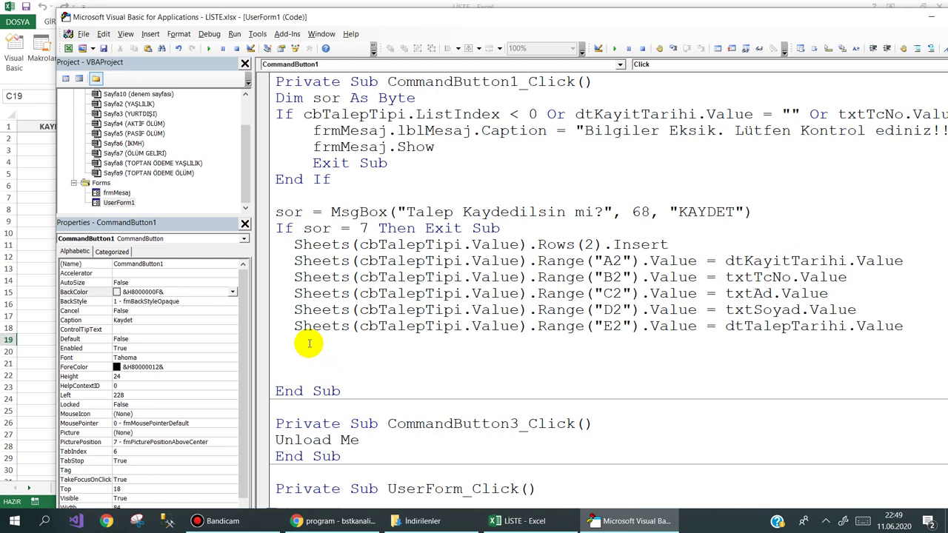
# Add reset lines setting cbTalepTipi.ListIndex to -1 and dtKayitTarihi to today's date
pyautogui.write('cb')
pyautogui.hotkey('ctrl', 'space')
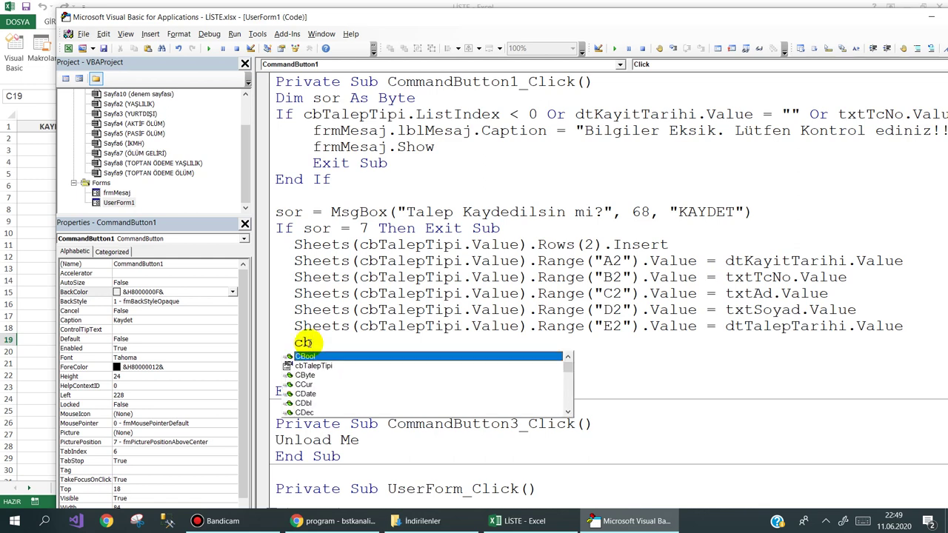
pyautogui.press('Down')
pyautogui.write('.li')
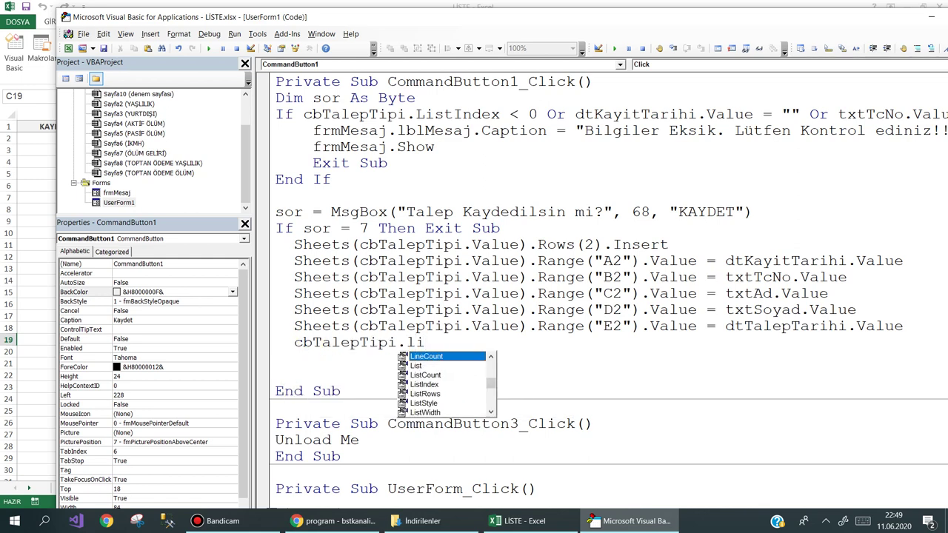
pyautogui.press('Down')
pyautogui.press('Down')
pyautogui.press('Down')
pyautogui.write('=')
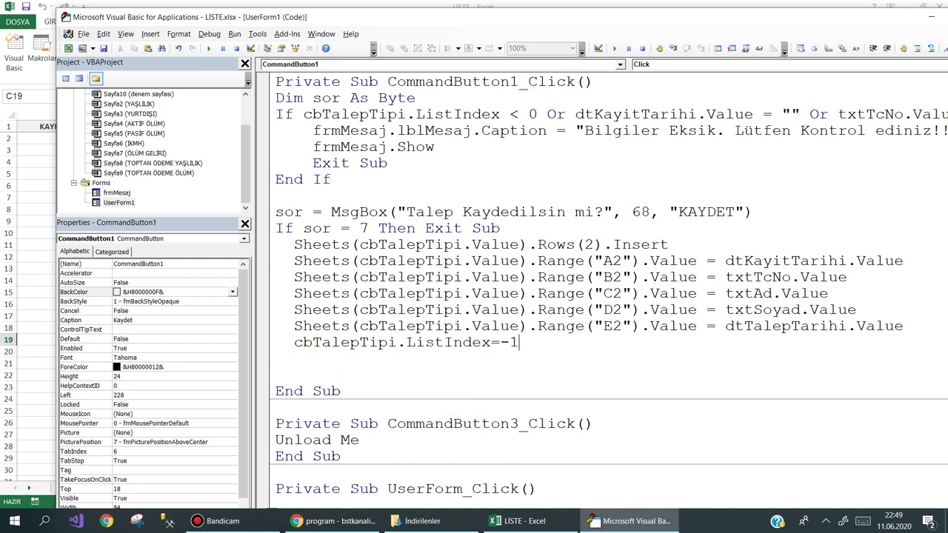
pyautogui.press('Return')
pyautogui.write('dtk')
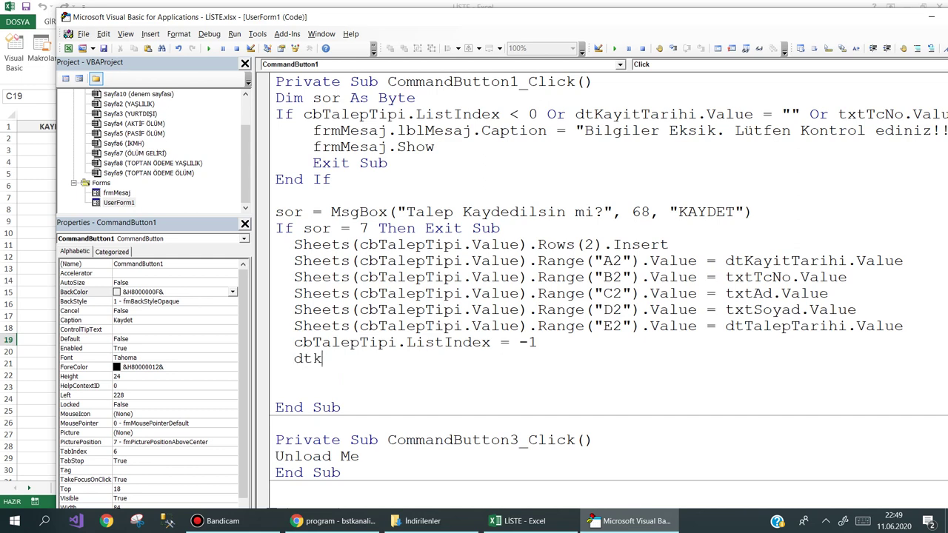
pyautogui.hotkey('ctrl', 'space')
pyautogui.write('.')
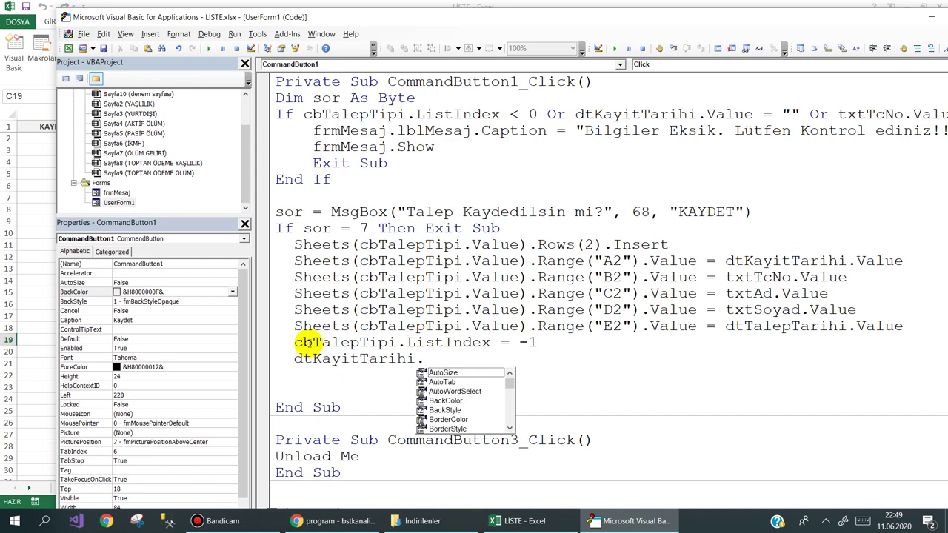
pyautogui.write('v=')
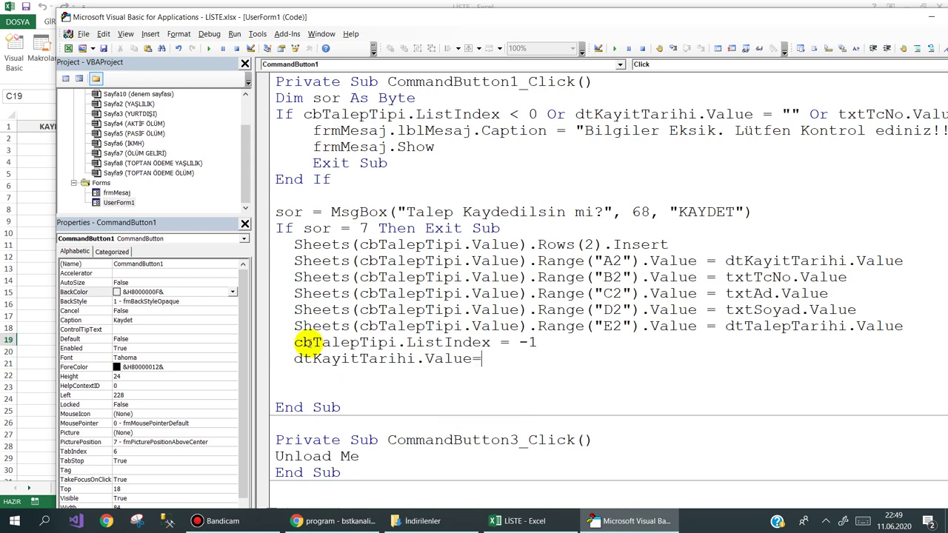
pyautogui.write('date')
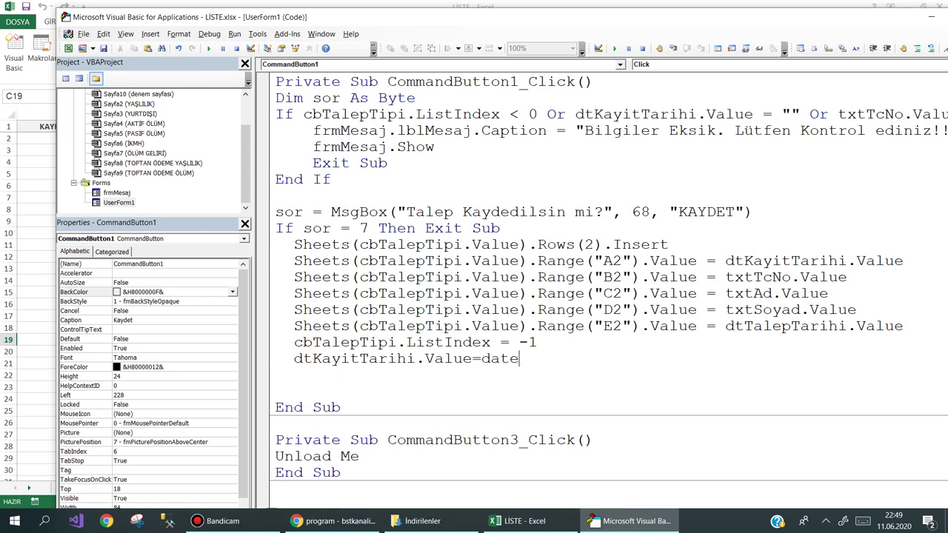
pyautogui.press('Return')
pyautogui.write('txtt')
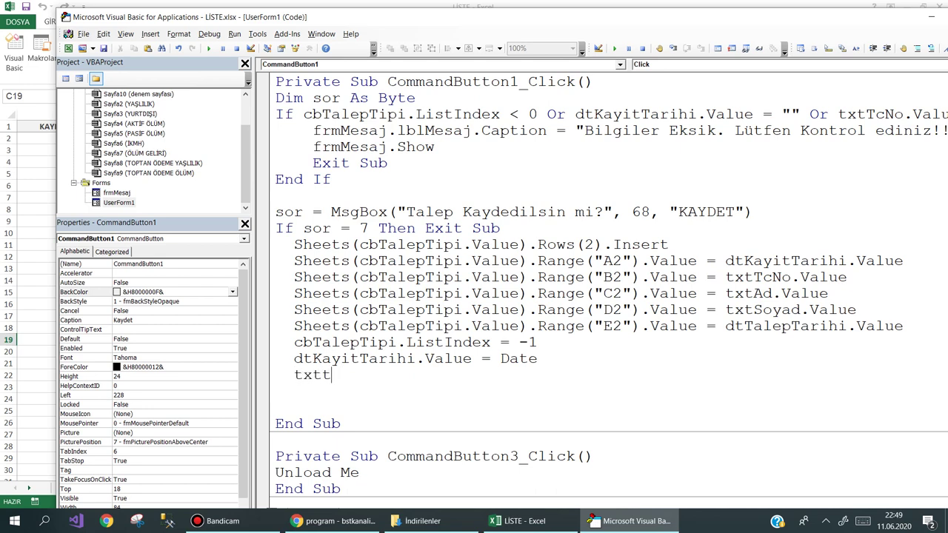
# Clear txtTcNo, txtAd and txtSoyad by setting each Value to an empty string
pyautogui.press('BackSpace')
pyautogui.write('TcNo')
pyautogui.write('.v')
pyautogui.press('Tab')
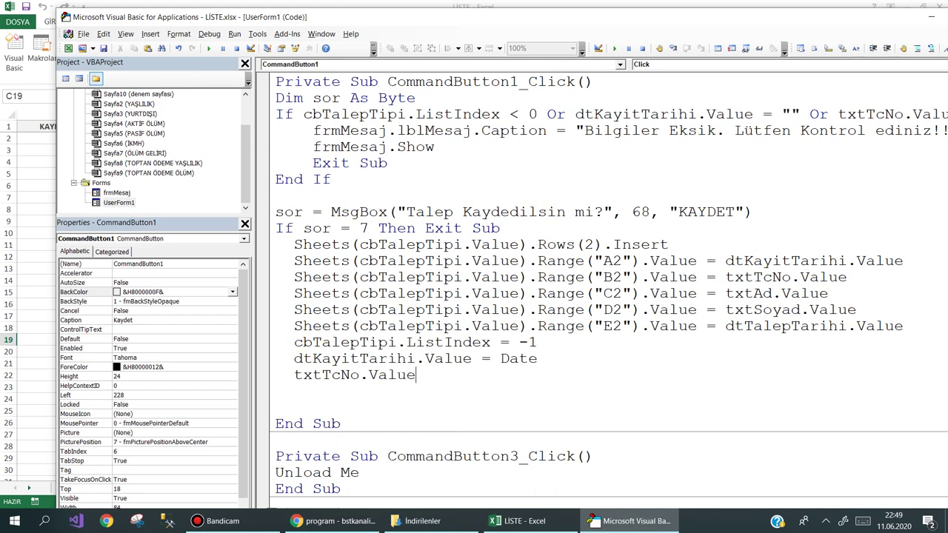
pyautogui.press('Return')
pyautogui.write('txt')
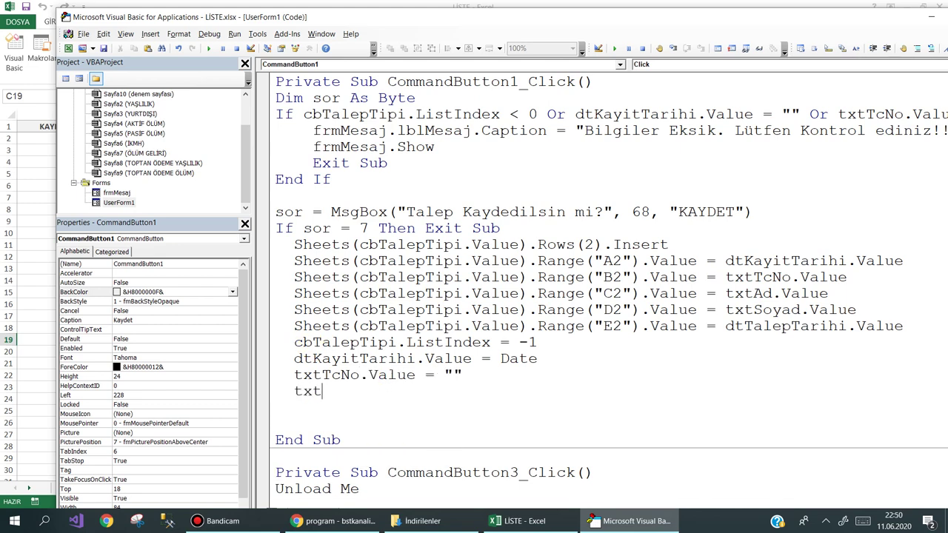
pyautogui.write('ad.v=')
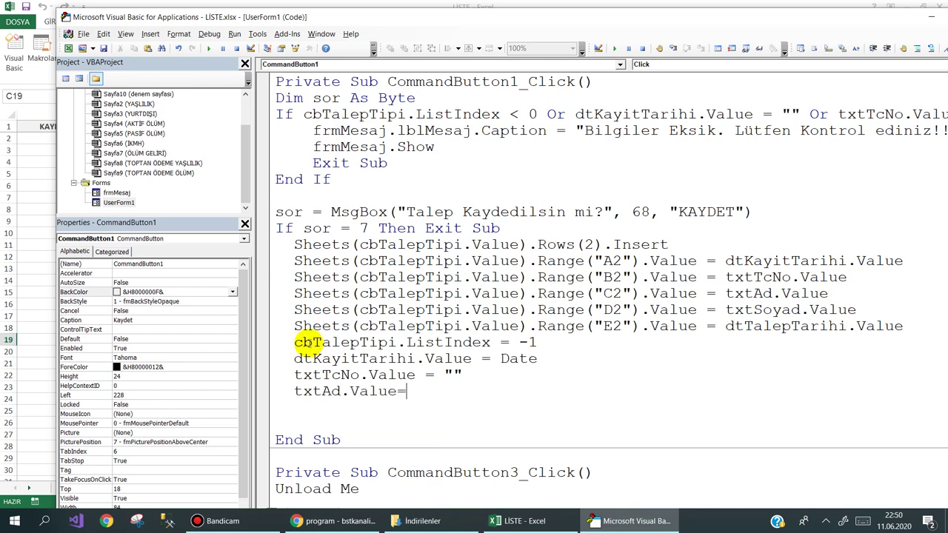
pyautogui.write('""')
pyautogui.press('Return')
pyautogui.write('txts')
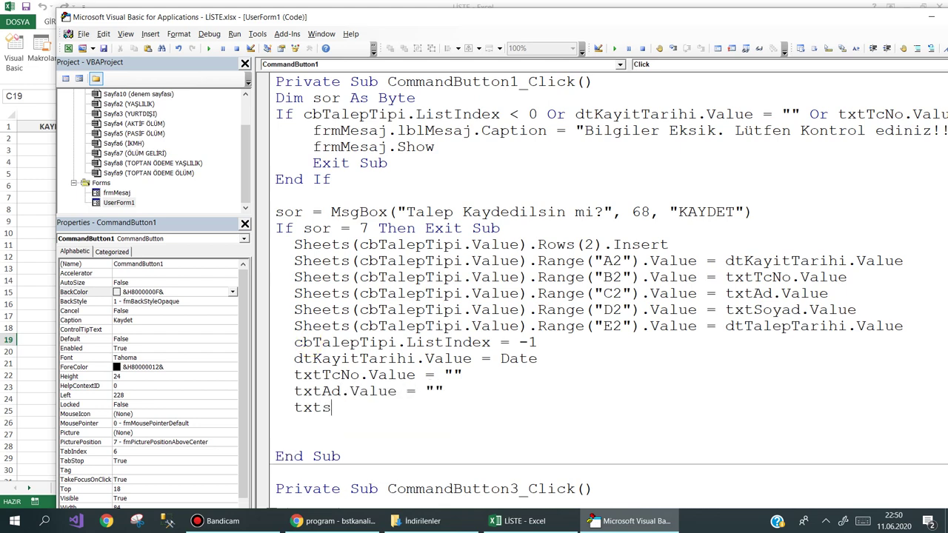
pyautogui.write('oyad.v=""')
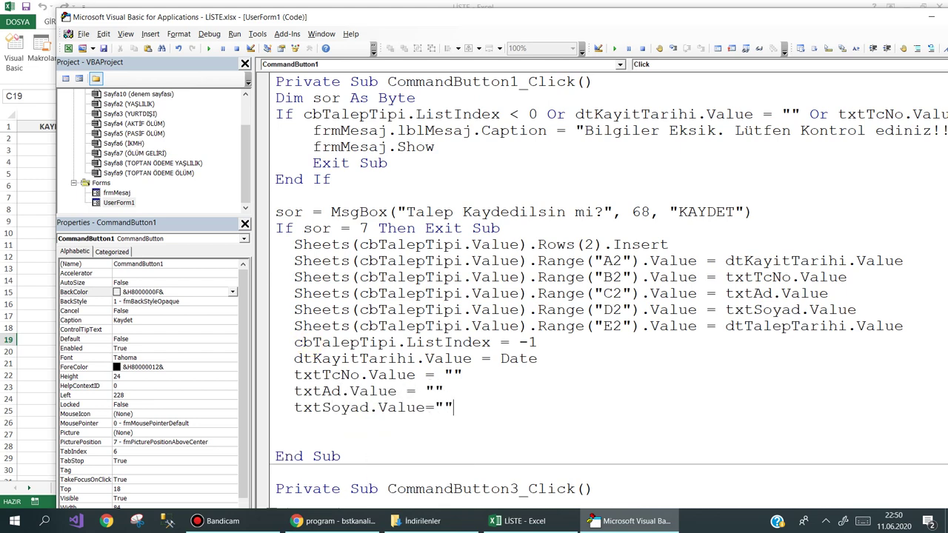
pyautogui.press('Return')
pyautogui.write('txt')
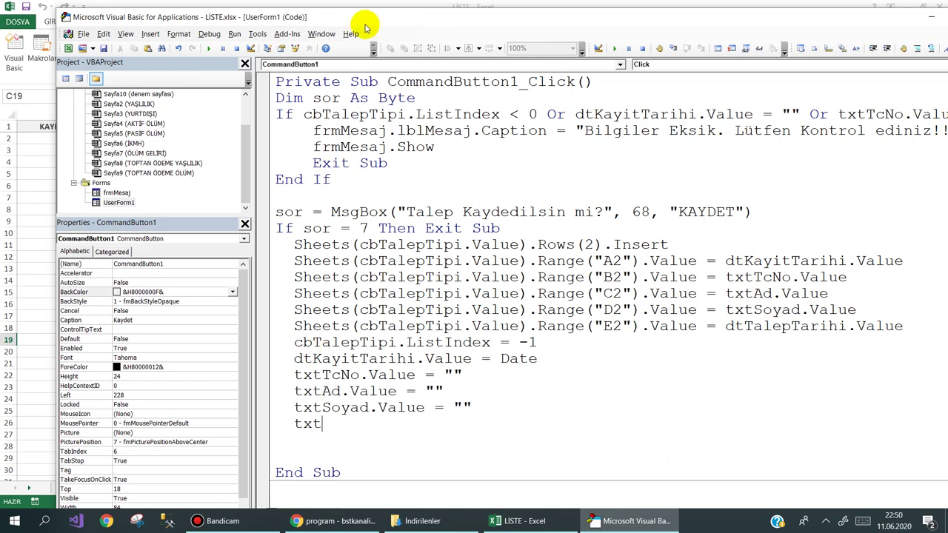
# Clear dtTalepTarihi, add cbTalepTipi.SetFocus, and select the block of reset lines
pyautogui.moveTo(363, 17)
pyautogui.mouseDown()
pyautogui.moveTo(363, 187)
pyautogui.moveTo(375, 49)
pyautogui.mouseUp()
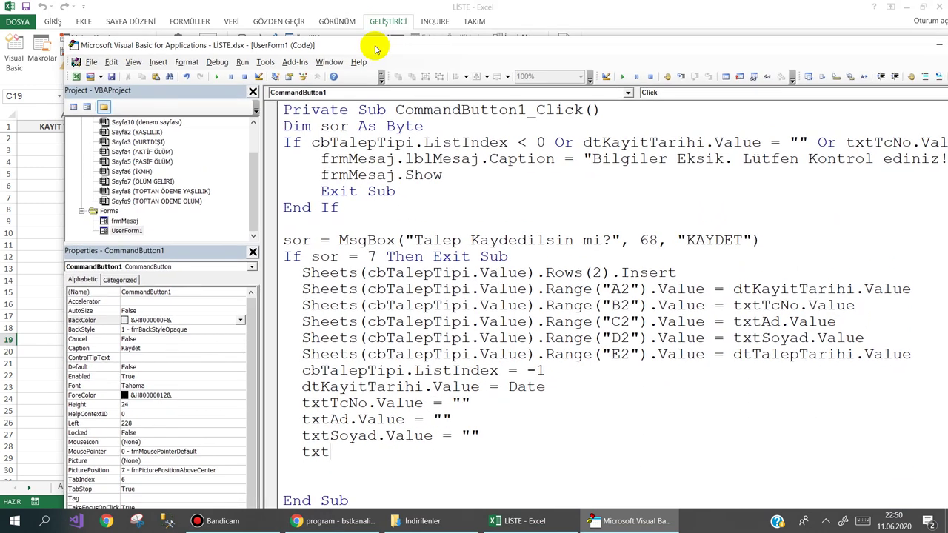
pyautogui.press('BackSpace')
pyautogui.press('BackSpace')
pyautogui.write('d')
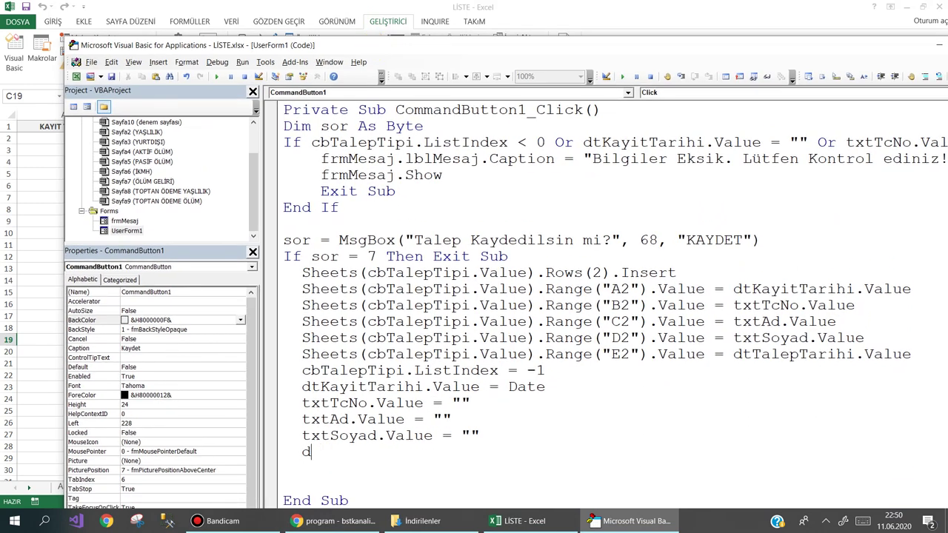
pyautogui.hotkey('ctrl', 'space')
pyautogui.write('.v')
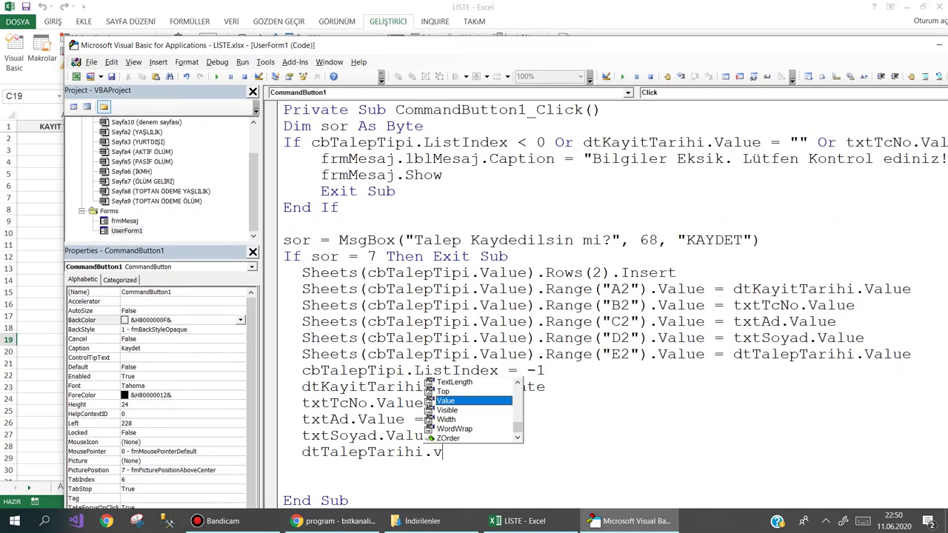
pyautogui.write(' = ""')
pyautogui.press('Return')
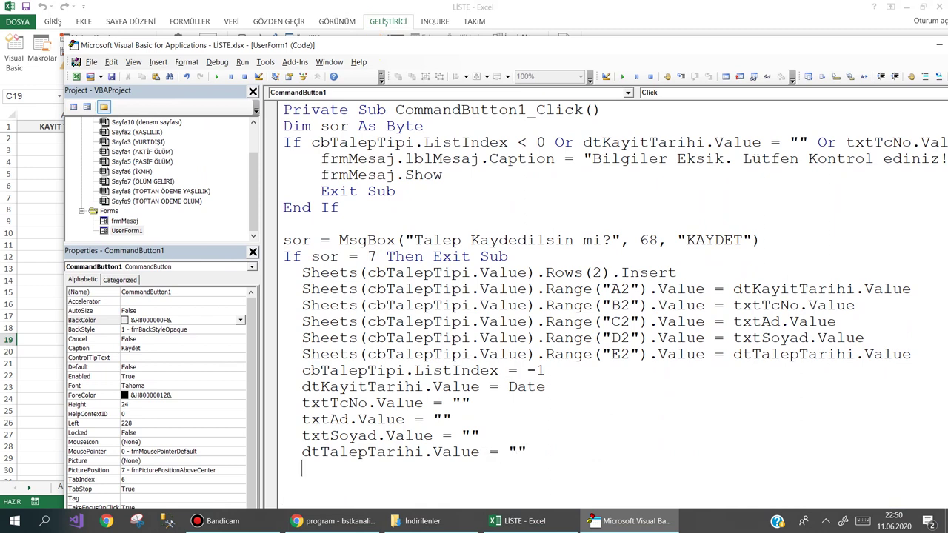
pyautogui.write('cb')
pyautogui.hotkey('ctrl', 'space')
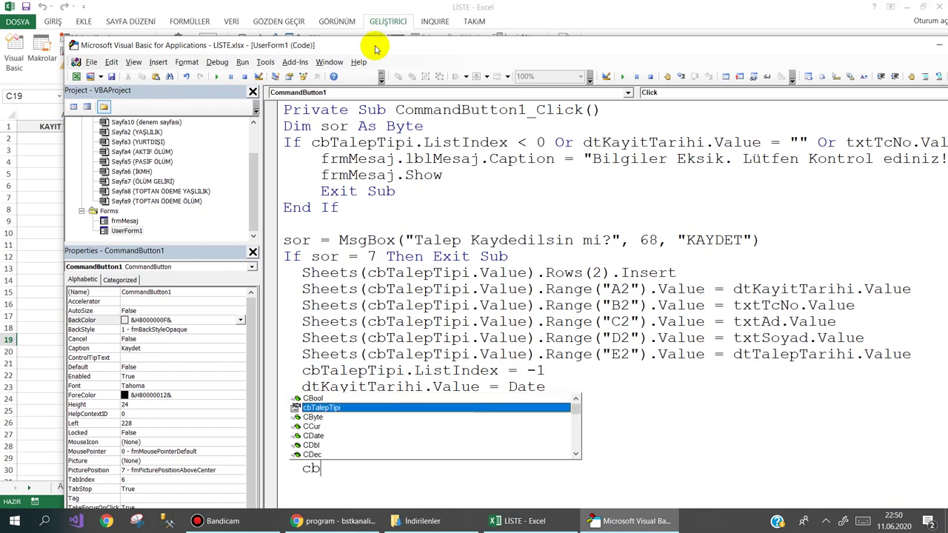
pyautogui.write('.set')
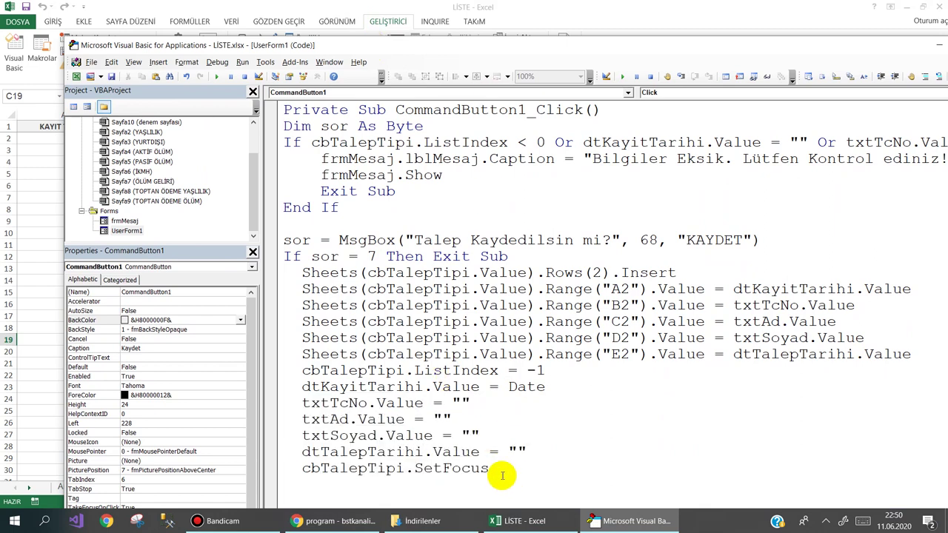
pyautogui.moveTo(495, 470)
pyautogui.mouseDown()
pyautogui.moveTo(419, 453)
pyautogui.moveTo(293, 375)
pyautogui.mouseUp()
pyautogui.hotkey('ctrl', 'c')
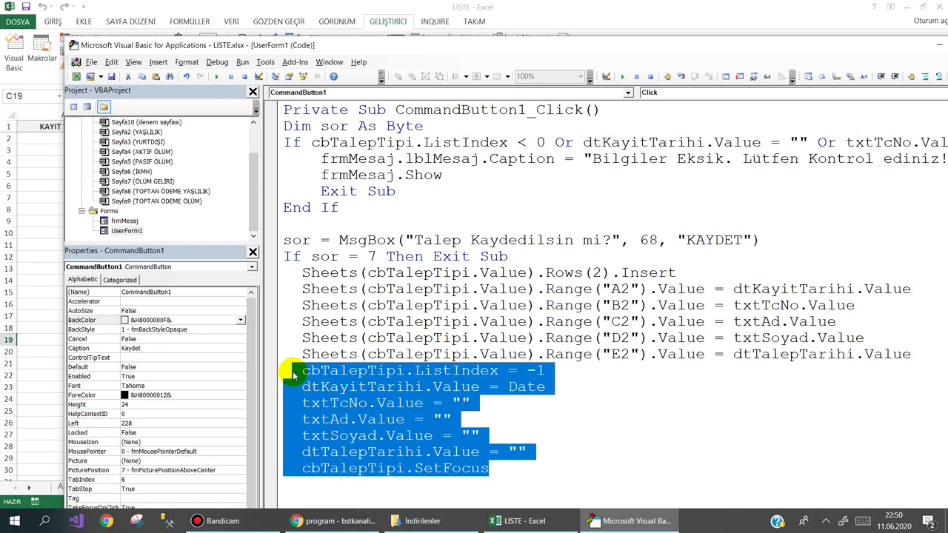
# Paste the reset lines into the Temizle routine and delete them from the Kaydet routine
pyautogui.doubleClick(126, 230)
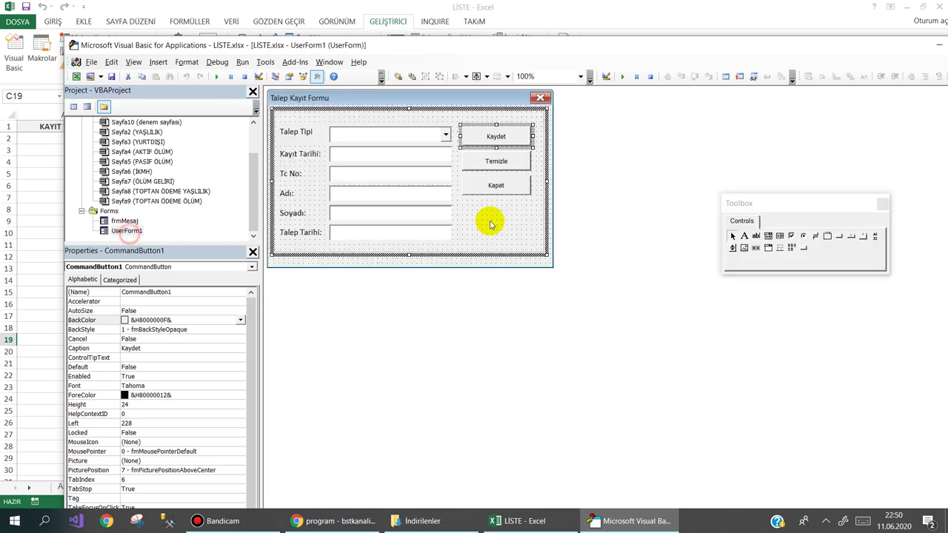
pyautogui.doubleClick(476, 171)
pyautogui.hotkey('ctrl', 'v')
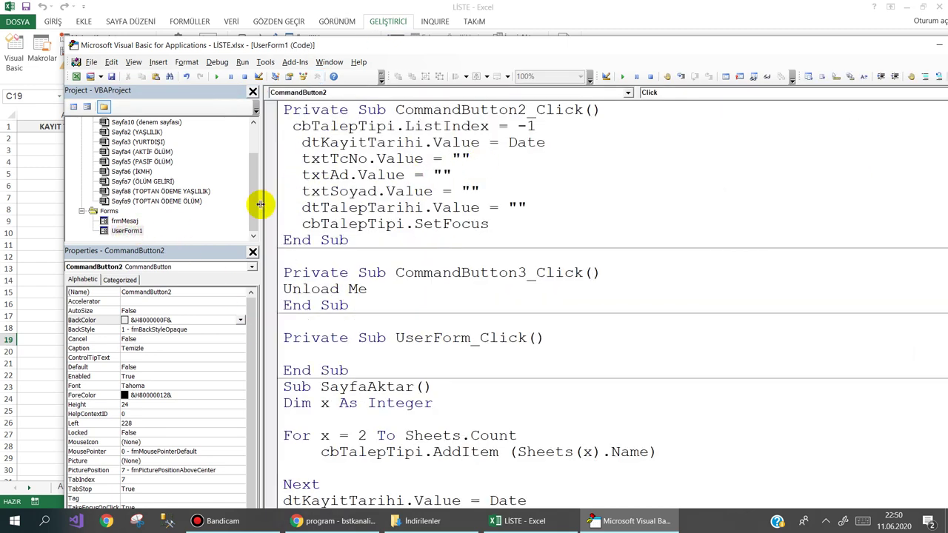
pyautogui.doubleClick(127, 231)
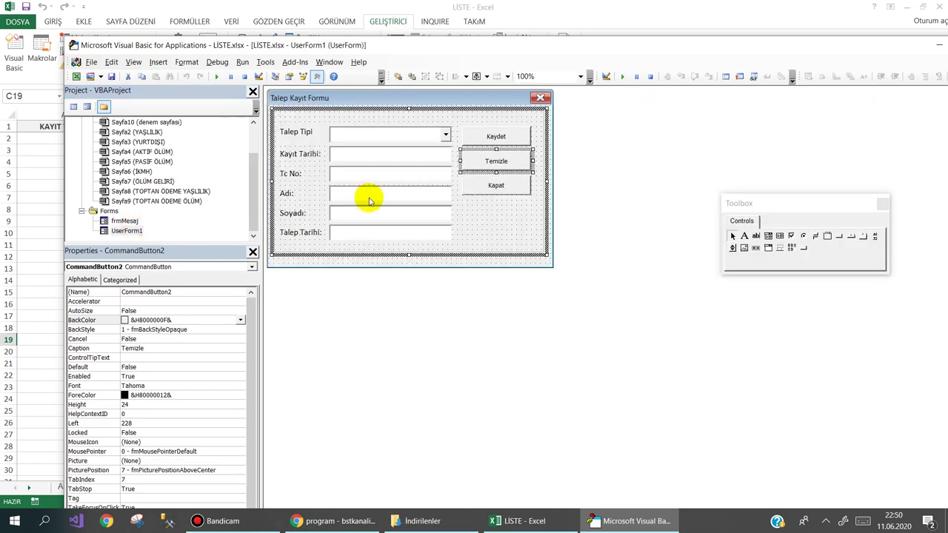
pyautogui.doubleClick(482, 136)
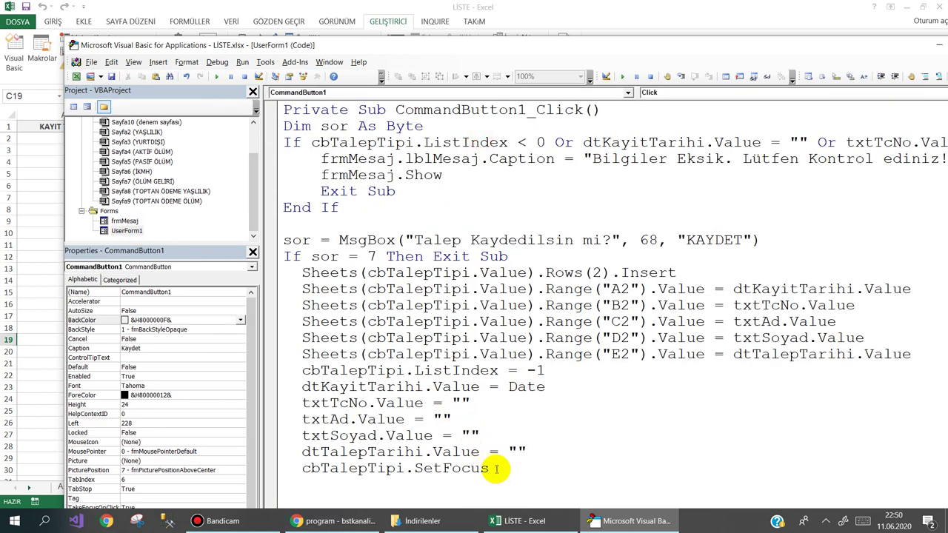
pyautogui.moveTo(496, 468); pyautogui.dragTo(285, 378)
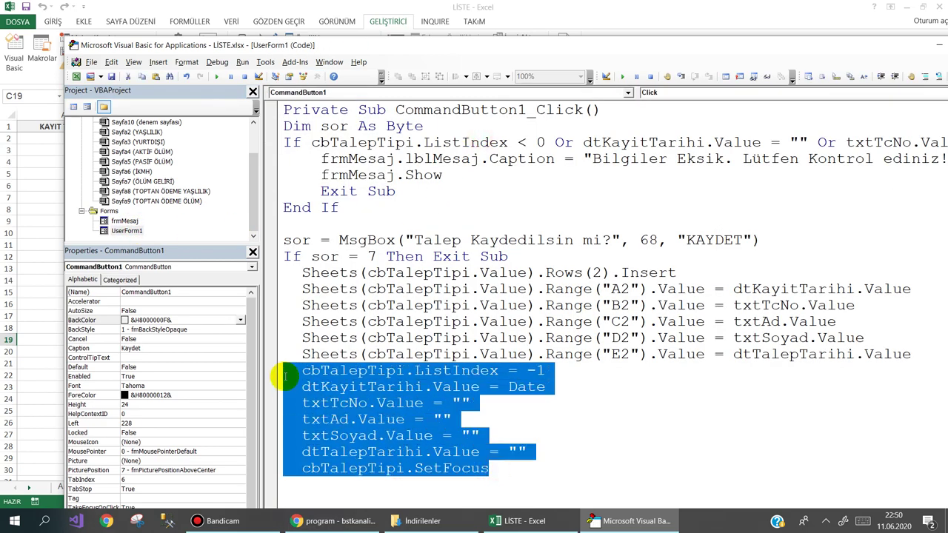
pyautogui.press('Delete')
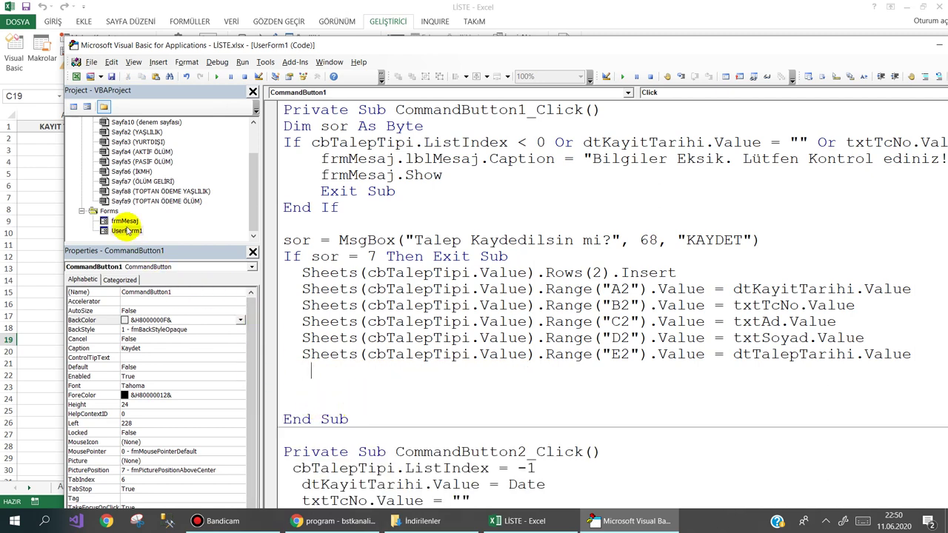
# Insert a CommandButton2_Click call below the E2 line, indented to match the Sheets lines
pyautogui.moveTo(396, 452); pyautogui.dragTo(585, 452)
pyautogui.hotkey('ctrl', 'c')
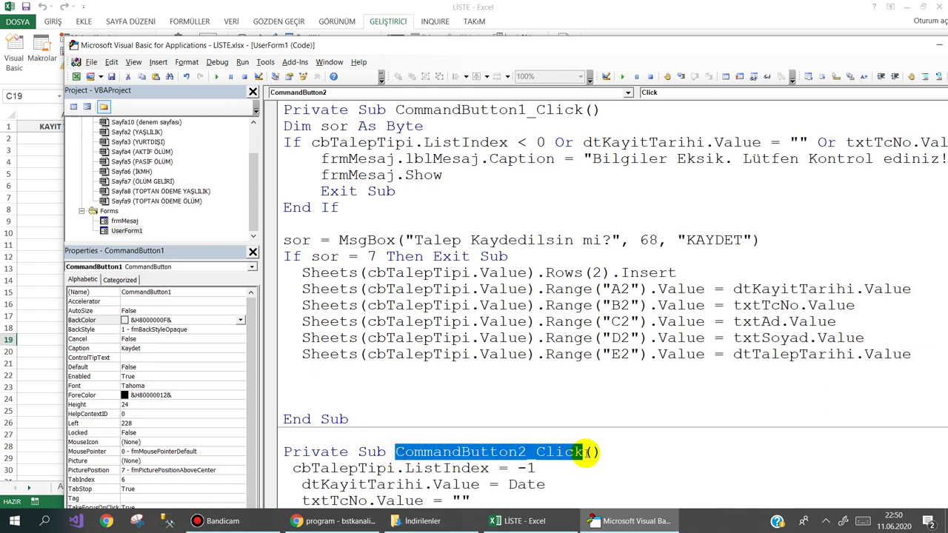
pyautogui.click(339, 373)
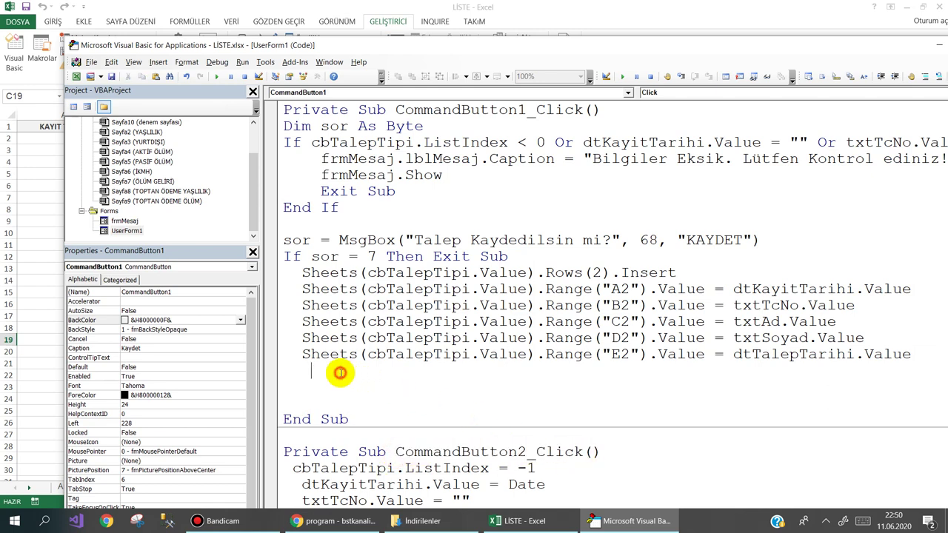
pyautogui.hotkey('ctrl', 'v')
pyautogui.click(311, 370)
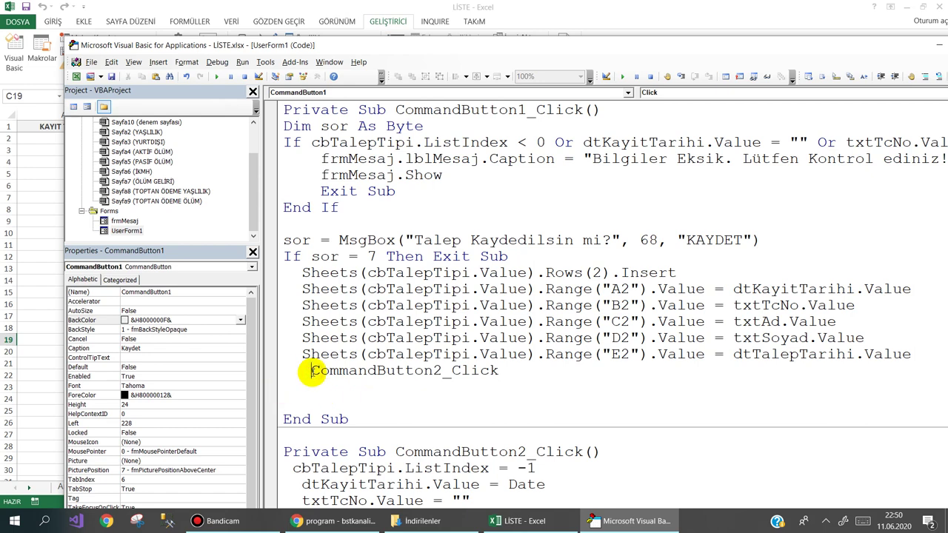
pyautogui.press('BackSpace')
pyautogui.press('BackSpace')
pyautogui.press('BackSpace')
pyautogui.press('Tab')
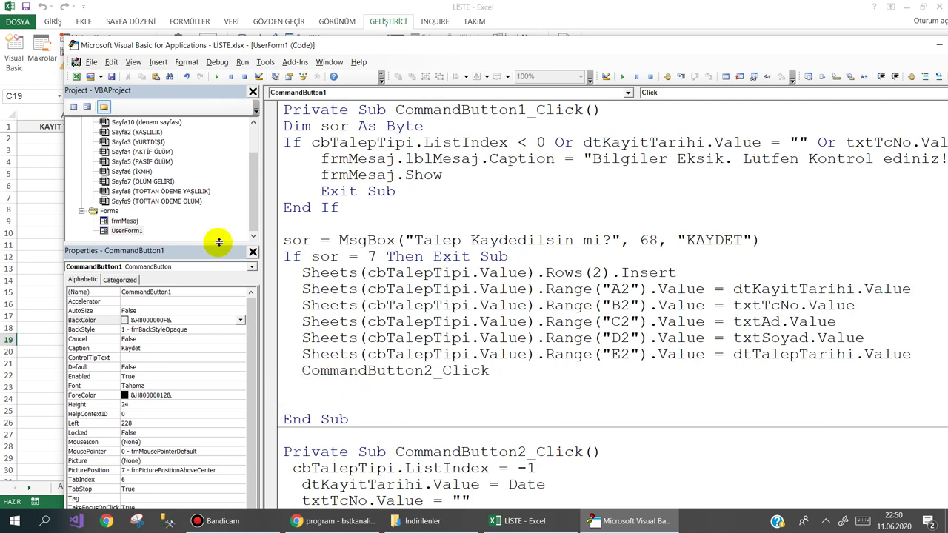
pyautogui.doubleClick(126, 230)
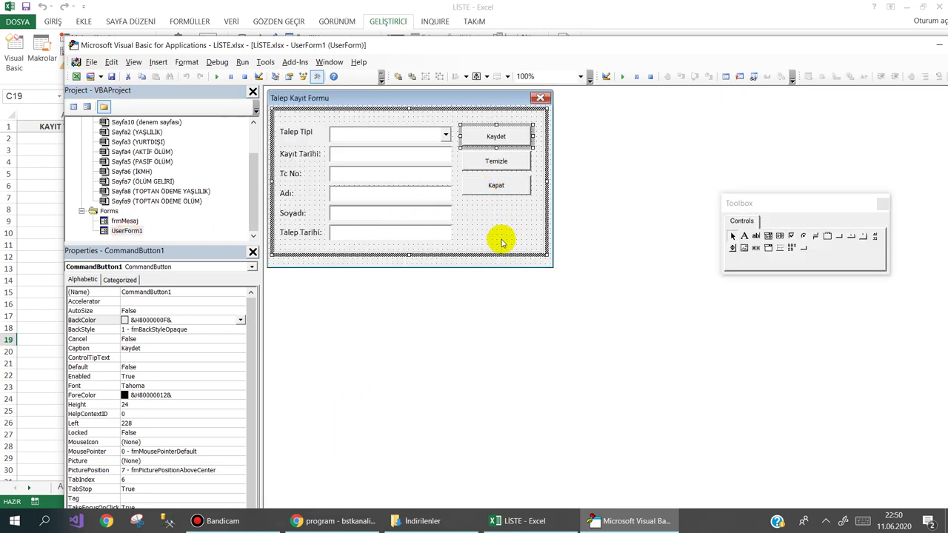
pyautogui.click(501, 261)
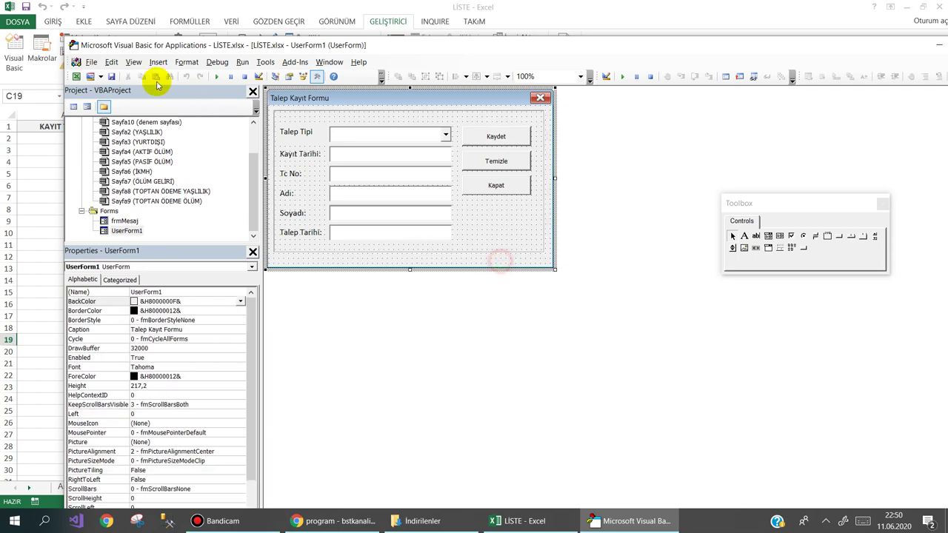
pyautogui.click(110, 76)
pyautogui.click(682, 223)
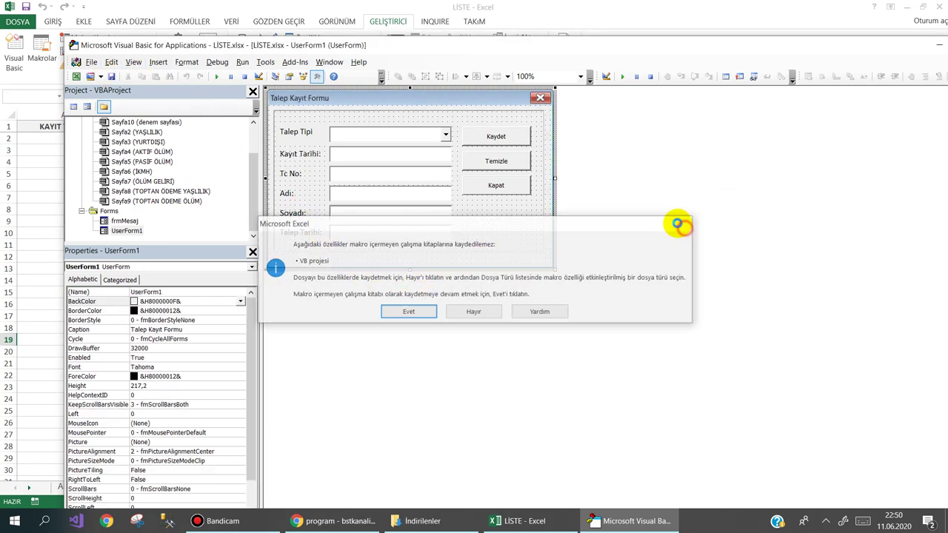
pyautogui.click(787, 292)
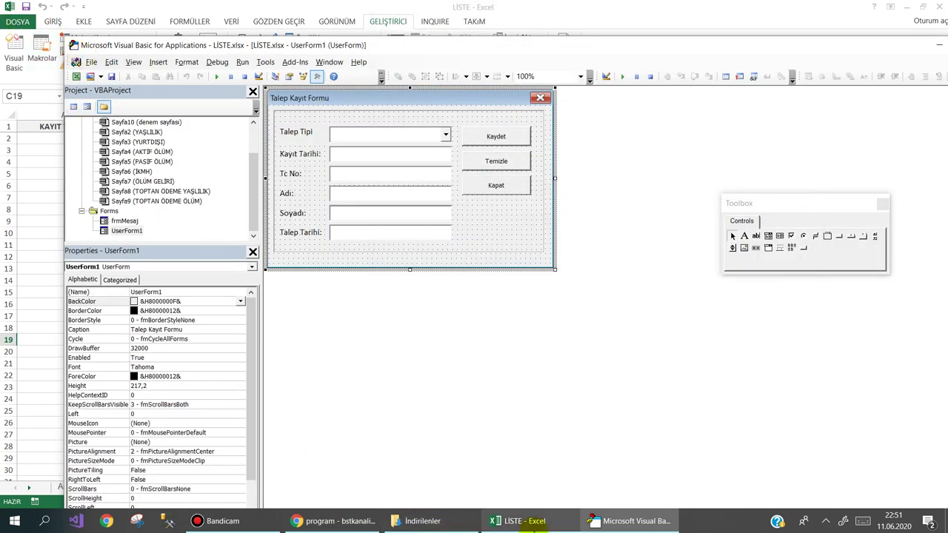
pyautogui.click(518, 521)
# Save LİSTE to the Desktop with file type Makro İçerebilen Excel Çalışma Kitabı
pyautogui.click(27, 20)
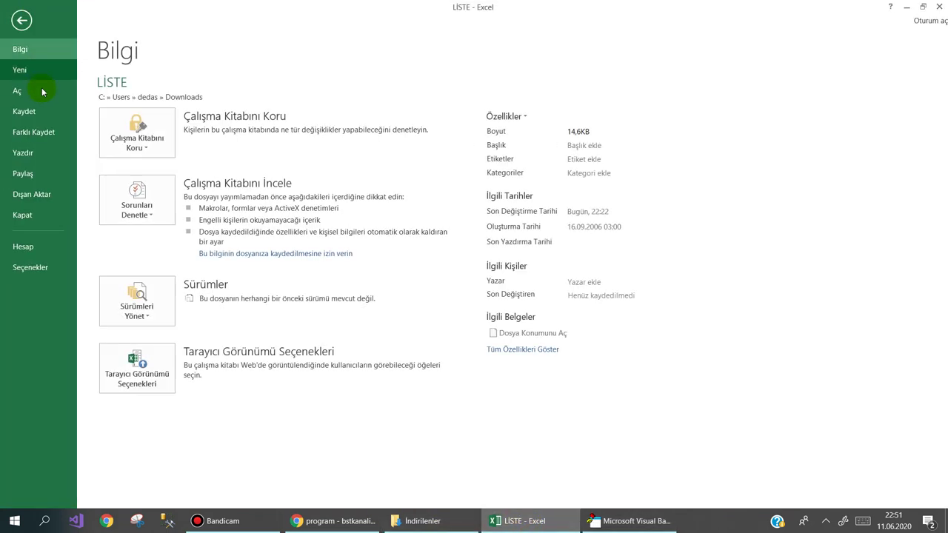
pyautogui.click(40, 134)
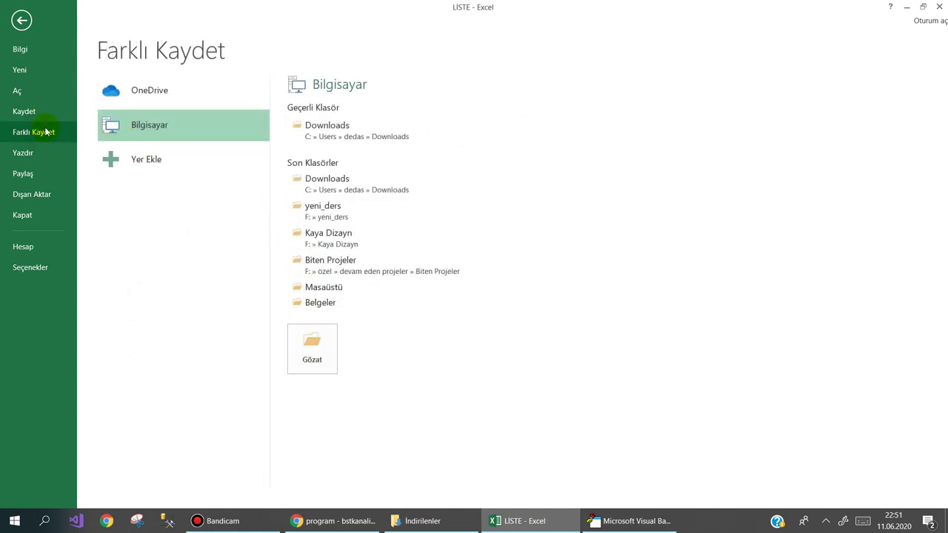
pyautogui.click(320, 288)
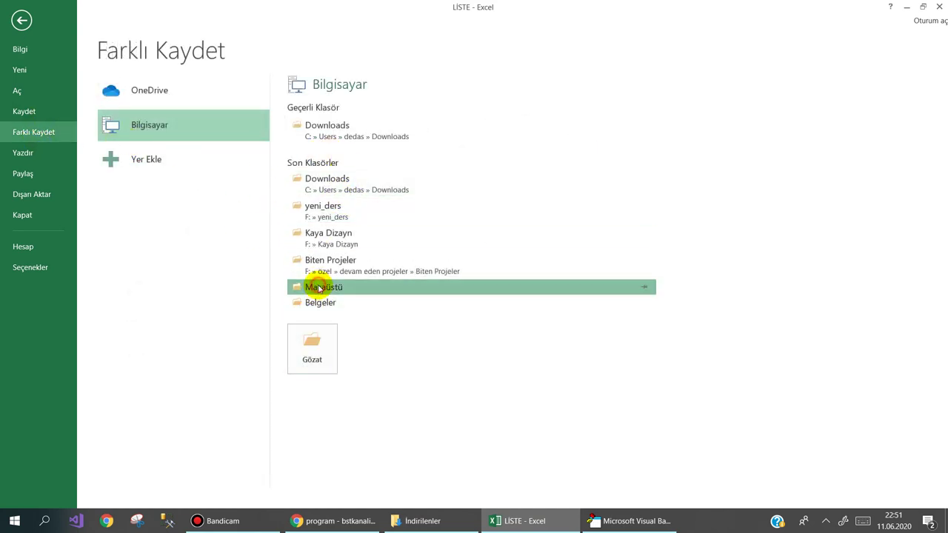
pyautogui.click(466, 223)
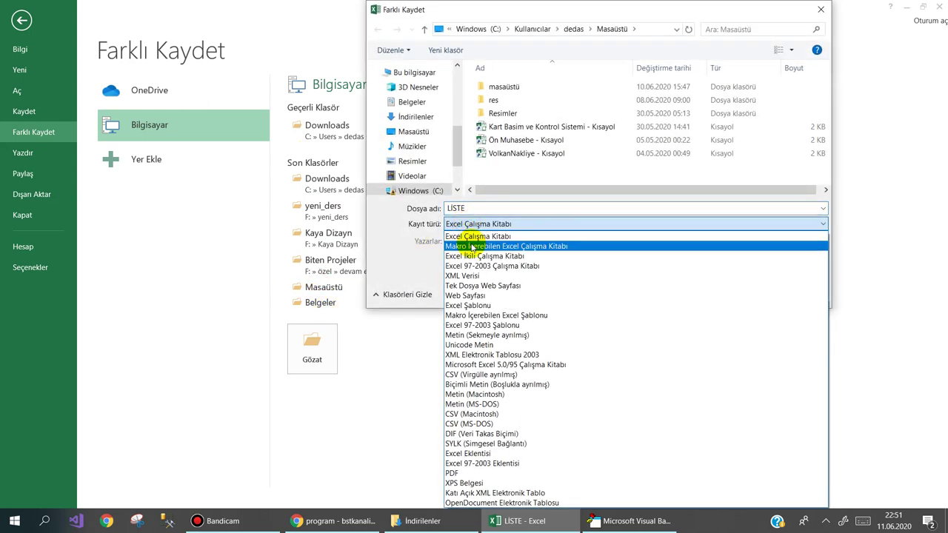
pyautogui.click(466, 246)
pyautogui.click(415, 131)
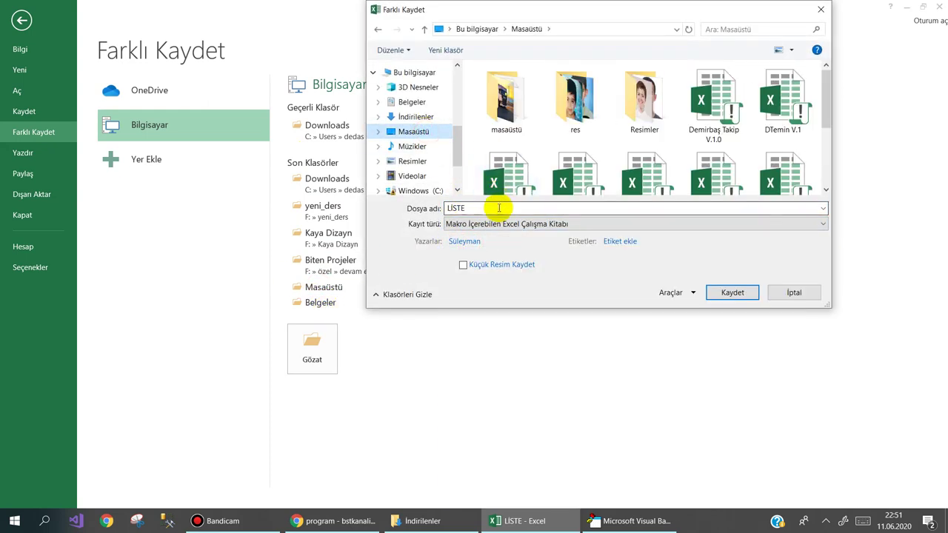
pyautogui.click(732, 289)
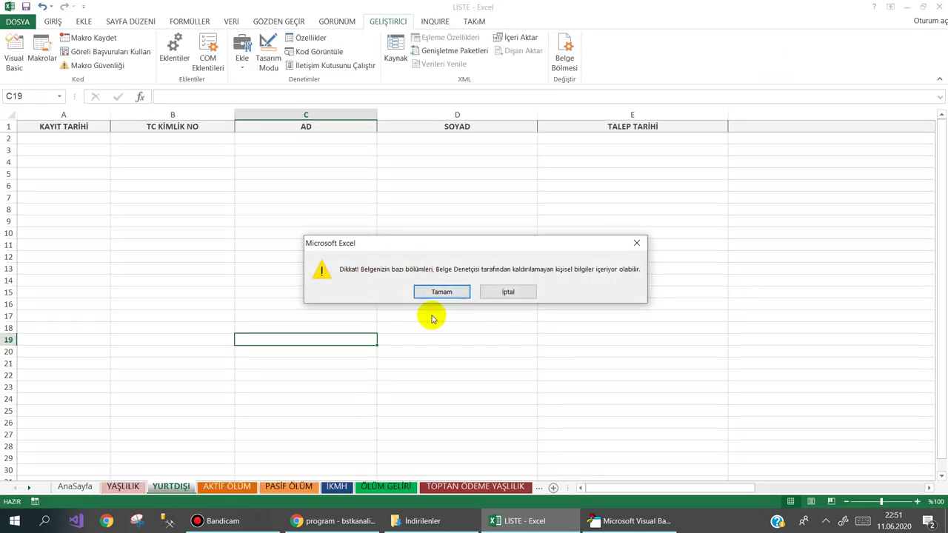
pyautogui.moveTo(475, 244); pyautogui.dragTo(458, 200)
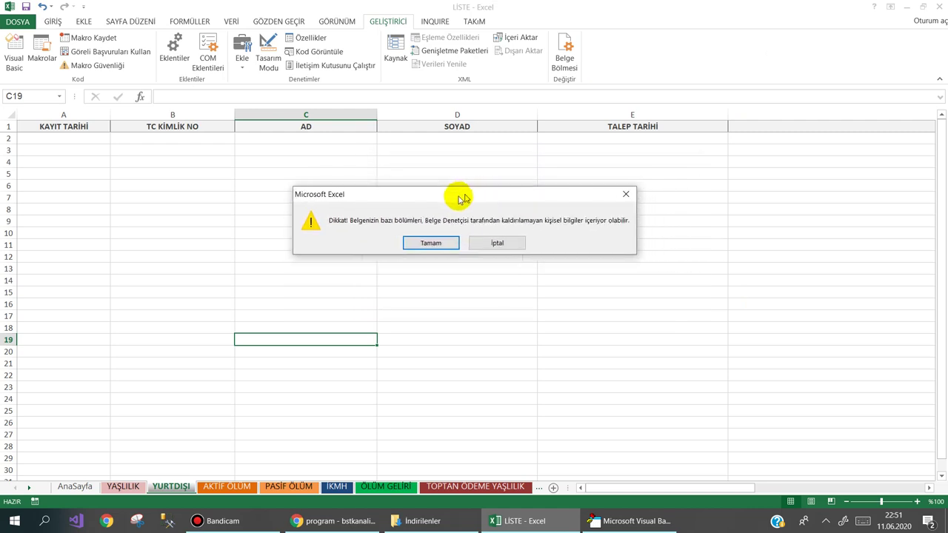
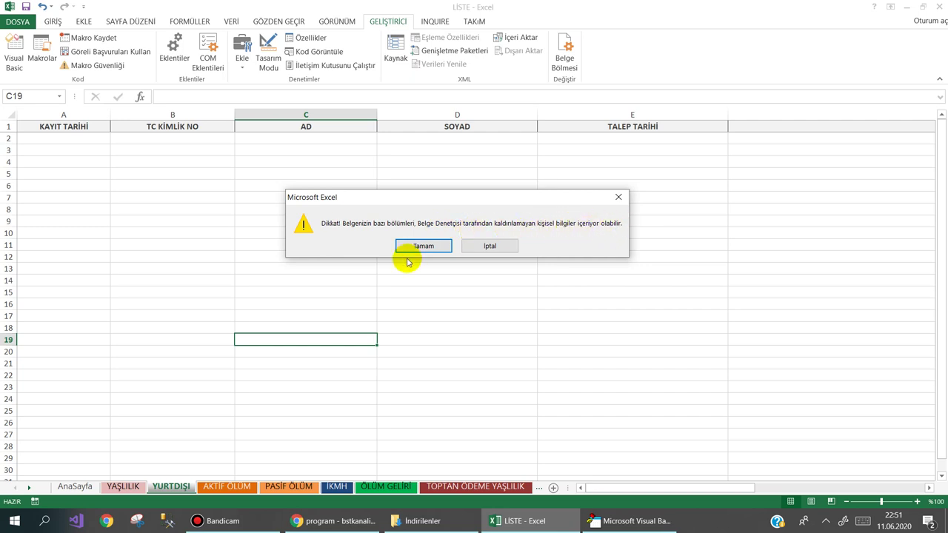
# Dismiss the warning and turn off removing personal information from file properties on save in the Trust Center
pyautogui.click(440, 243)
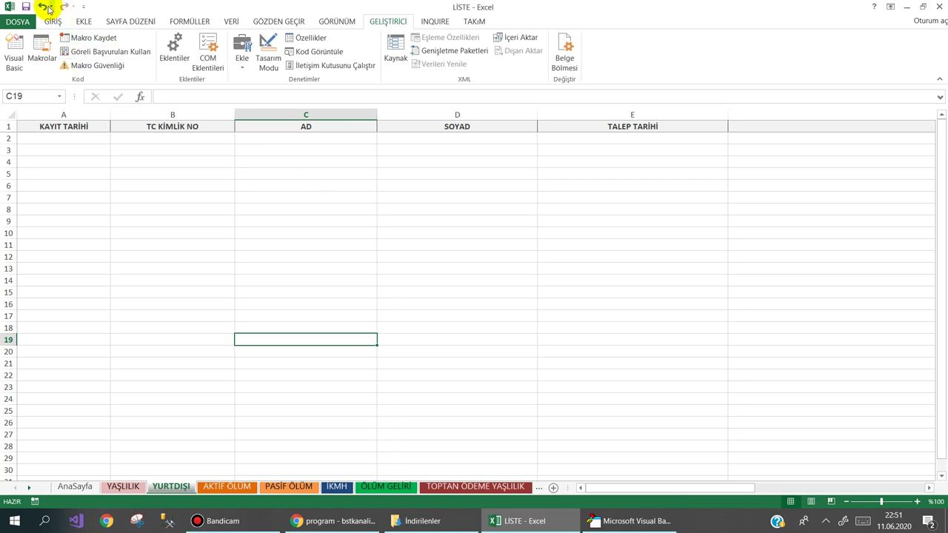
pyautogui.click(18, 22)
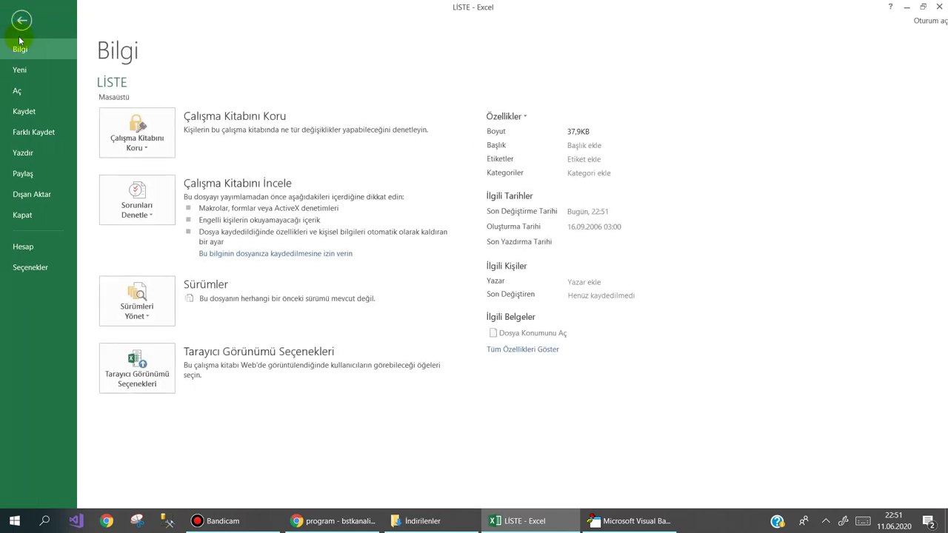
pyautogui.click(29, 267)
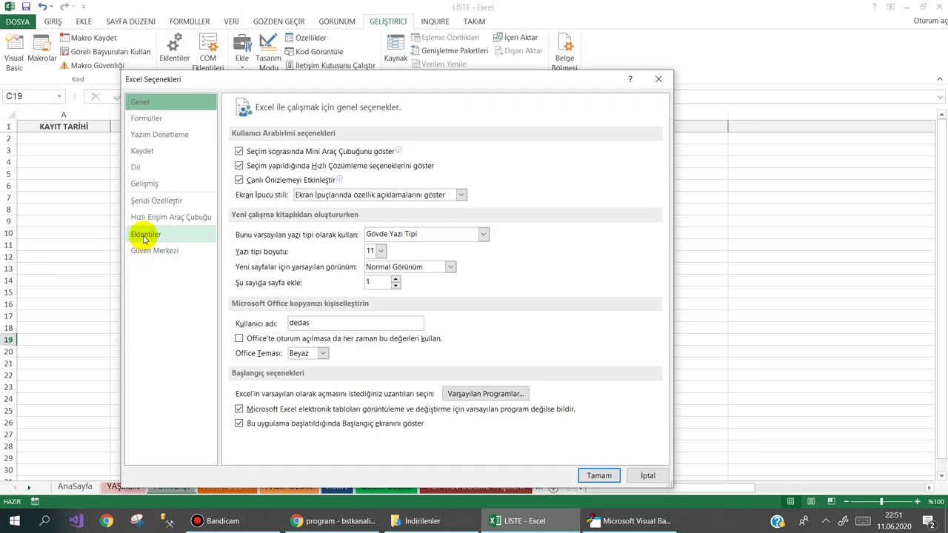
pyautogui.click(144, 235)
pyautogui.click(154, 251)
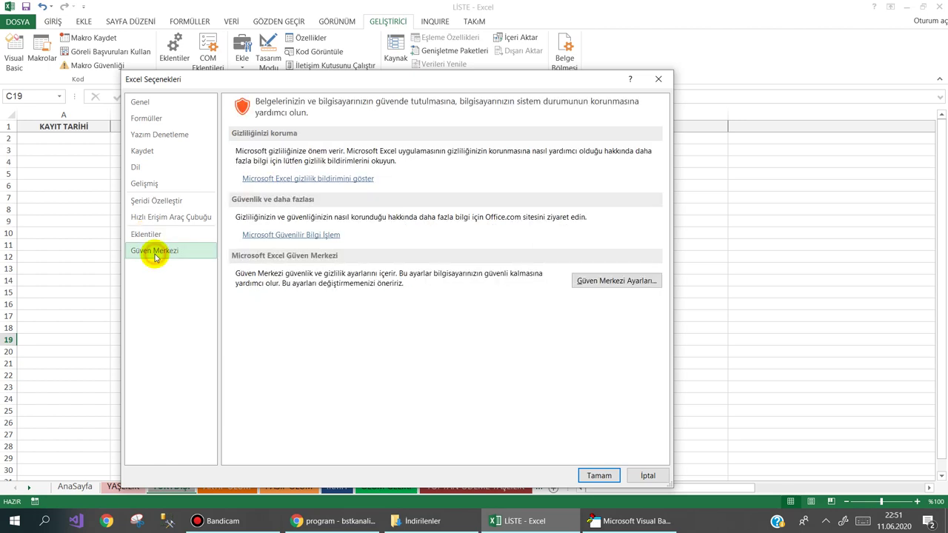
pyautogui.click(642, 282)
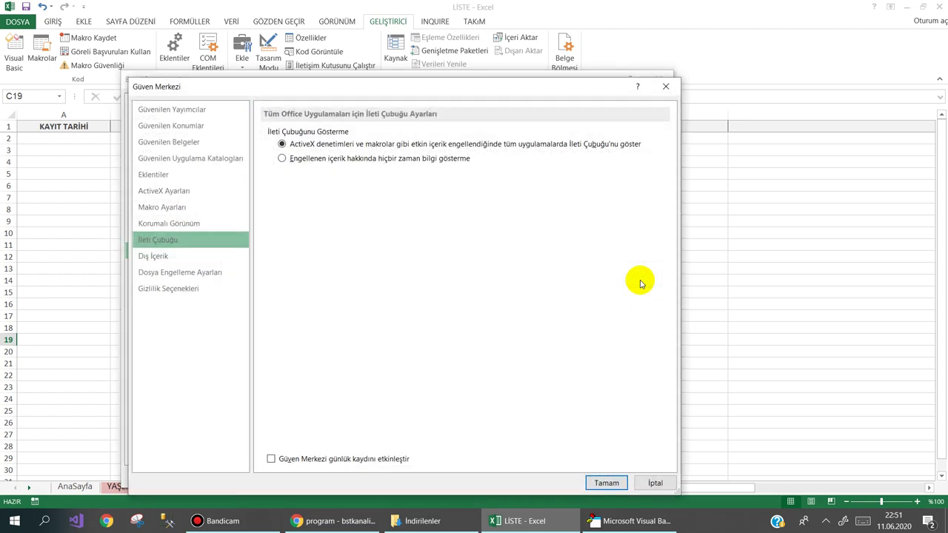
pyautogui.click(170, 289)
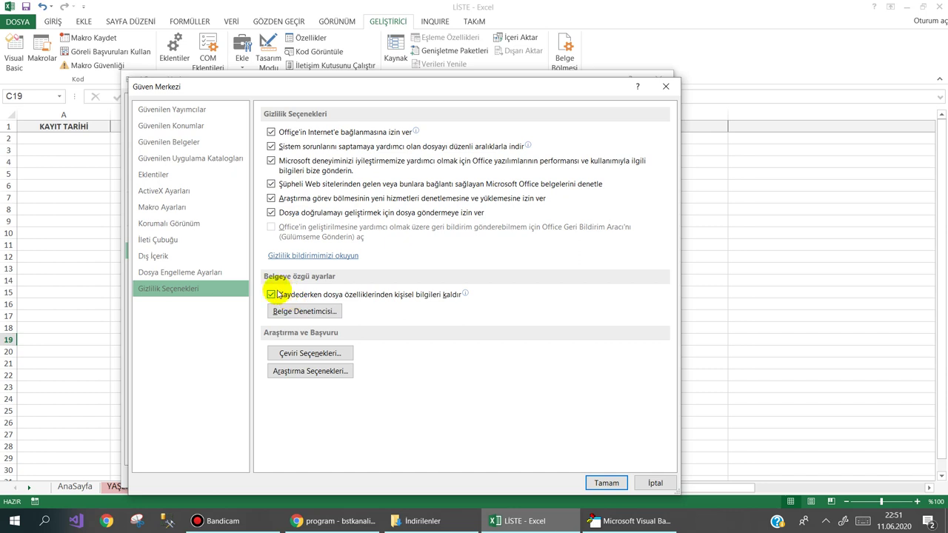
pyautogui.click(271, 294)
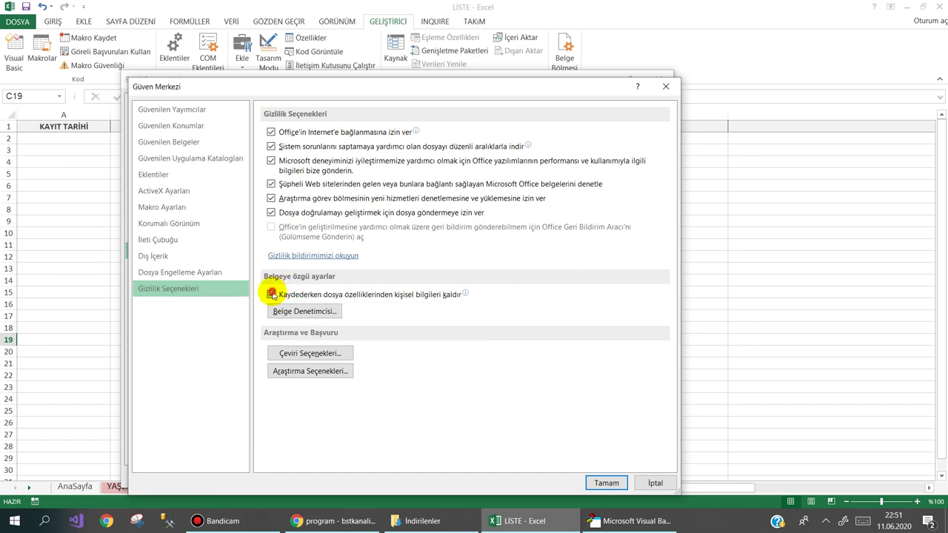
pyautogui.click(597, 484)
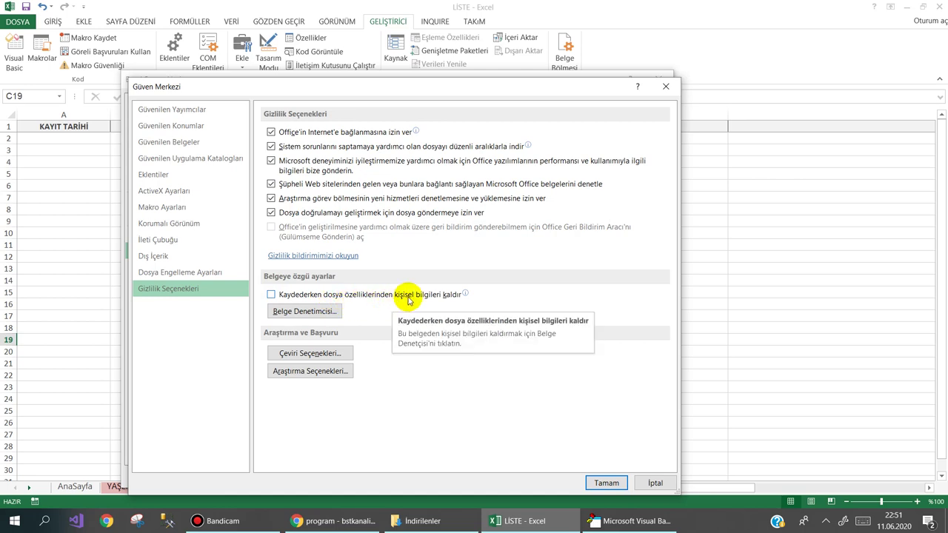
pyautogui.click(606, 482)
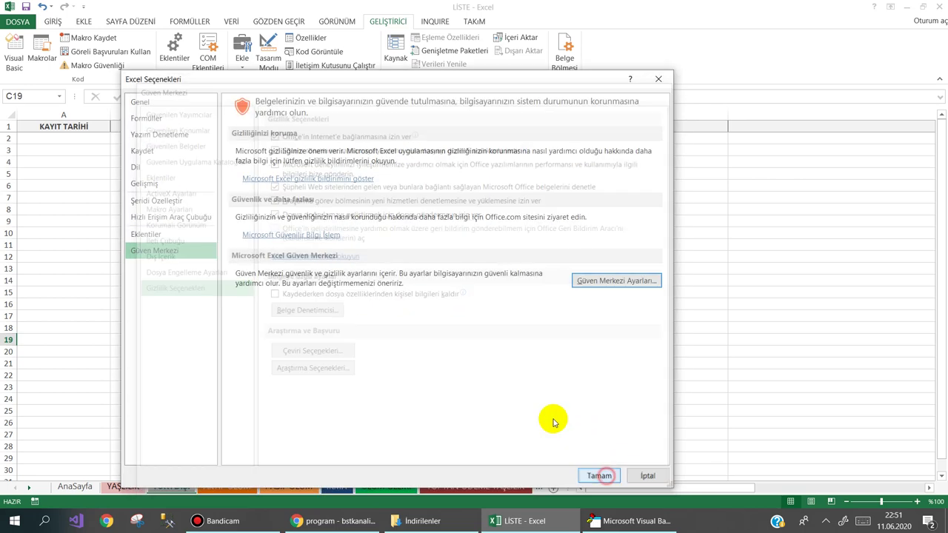
pyautogui.click(601, 475)
pyautogui.click(301, 226)
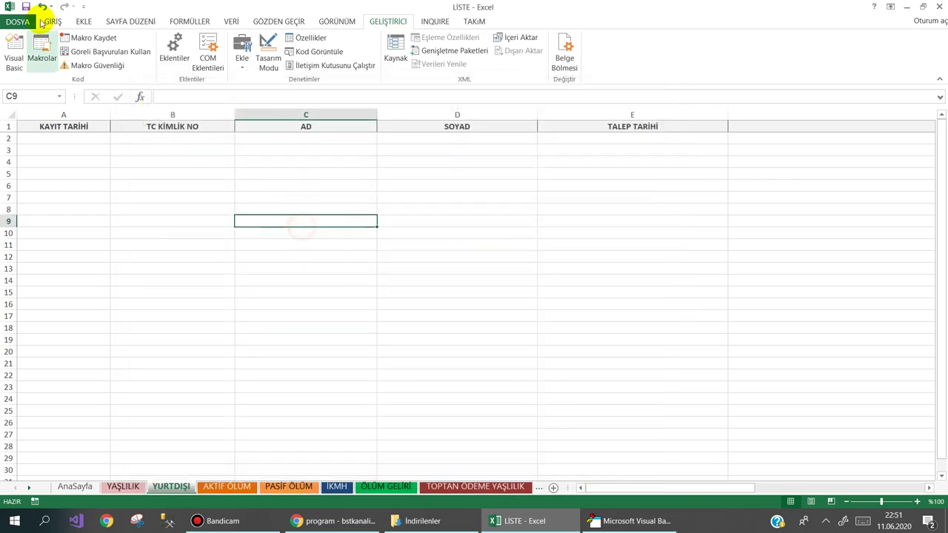
# Set the Tc No text box's MaxLength property to 11
pyautogui.click(75, 487)
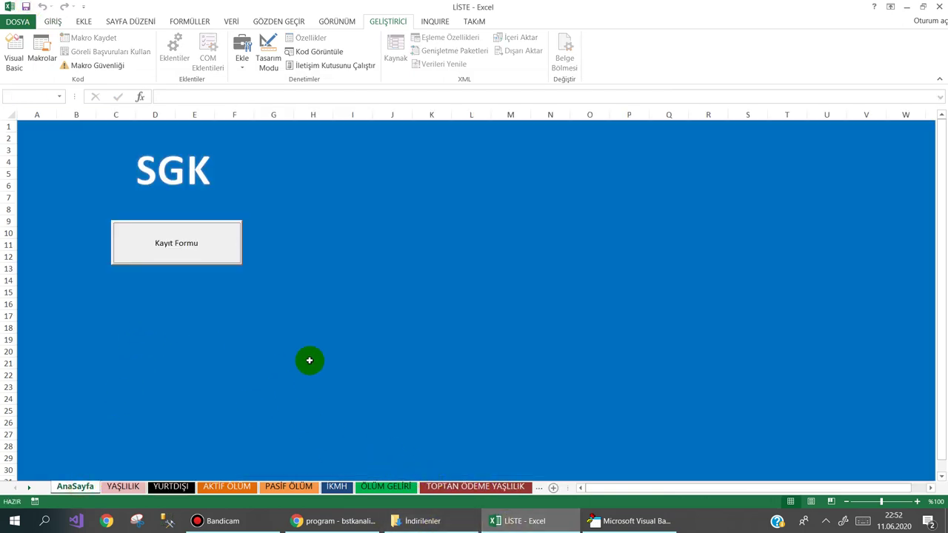
pyautogui.click(655, 521)
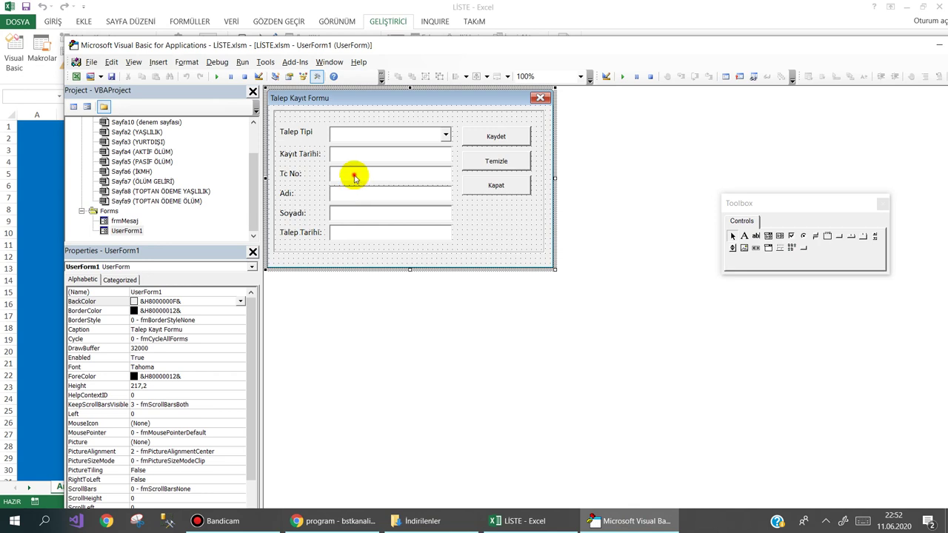
pyautogui.click(353, 176)
pyautogui.moveTo(251, 361); pyautogui.dragTo(254, 404)
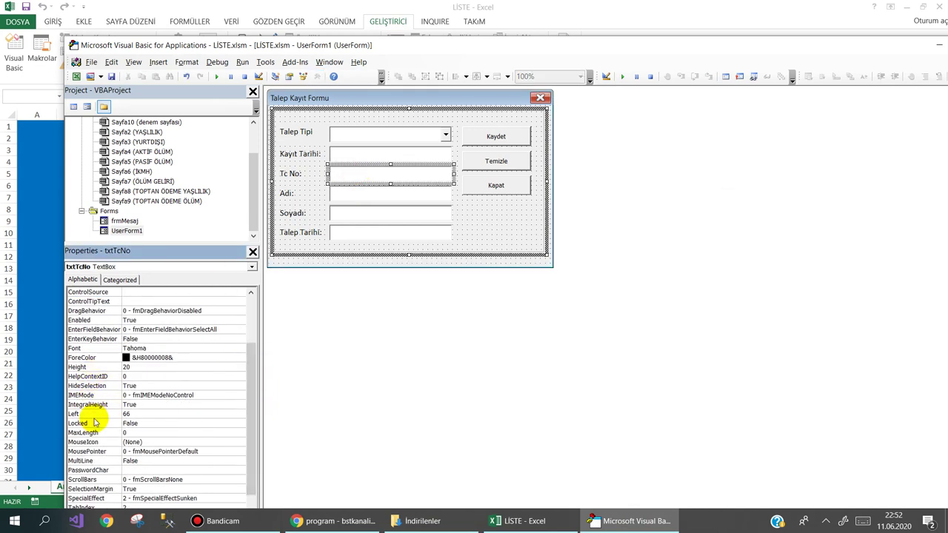
pyautogui.click(95, 433)
pyautogui.write('11')
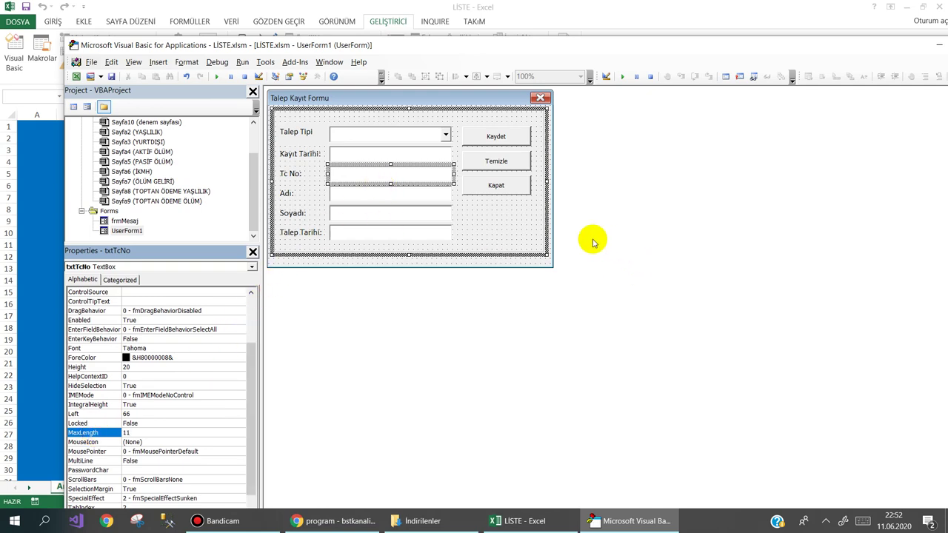
# In txtTcNo_Change, empty txtTcNo and call SetFocus when its value isn't numeric
pyautogui.click(475, 264)
pyautogui.doubleClick(360, 176)
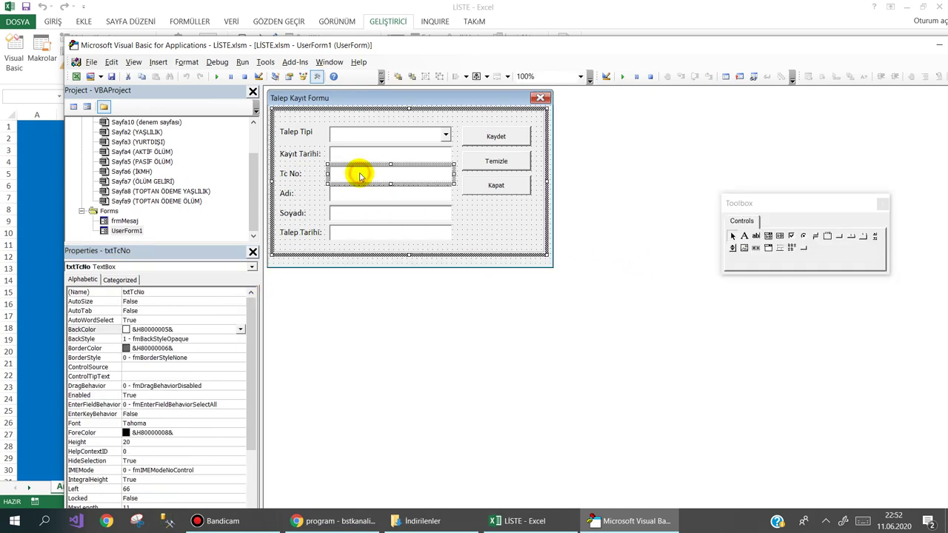
pyautogui.write('if not i')
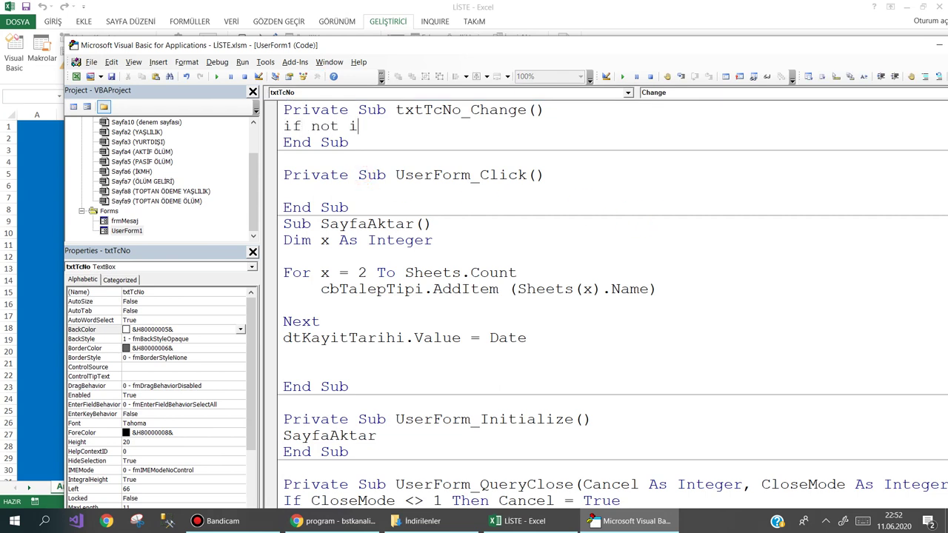
pyautogui.write('nume')
pyautogui.hotkey('ctrl', 'space')
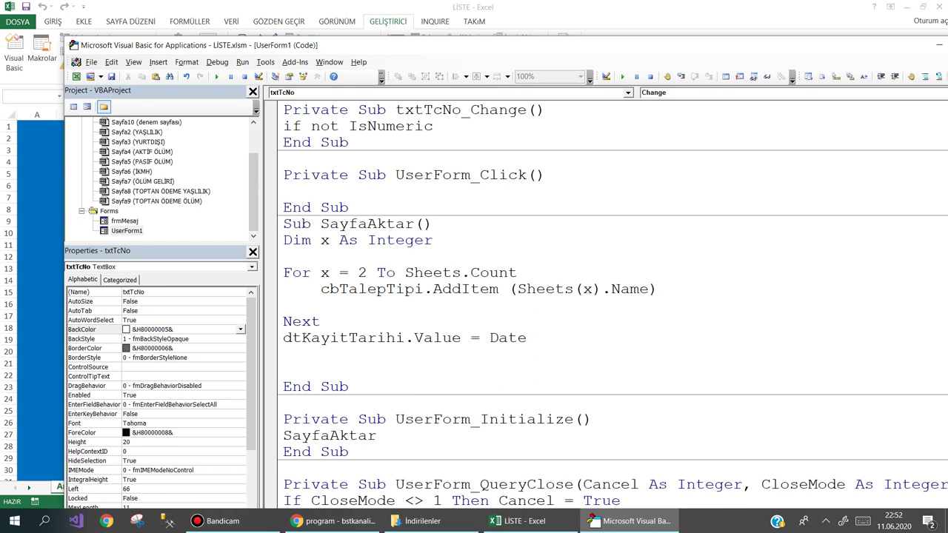
pyautogui.write('(txtt')
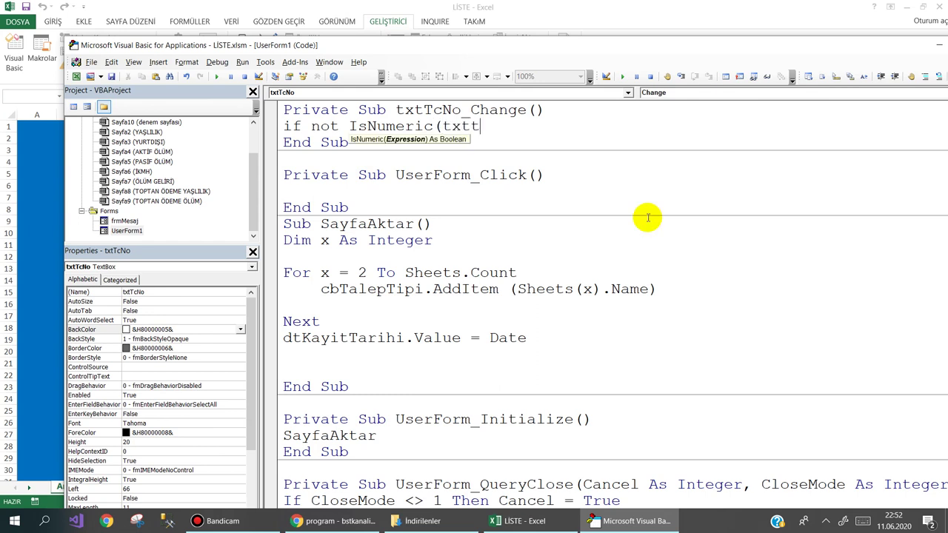
pyautogui.hotkey('ctrl', 'space')
pyautogui.write('.v')
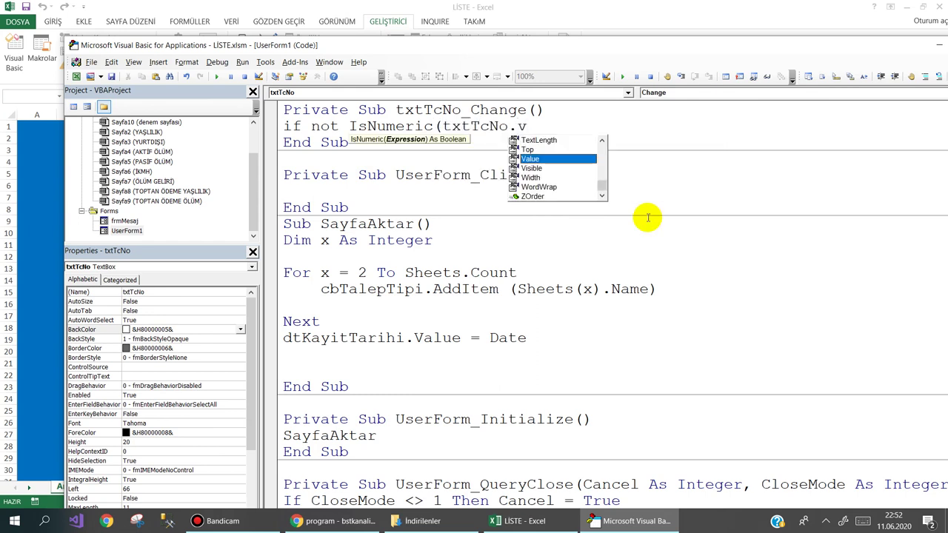
pyautogui.write(')')
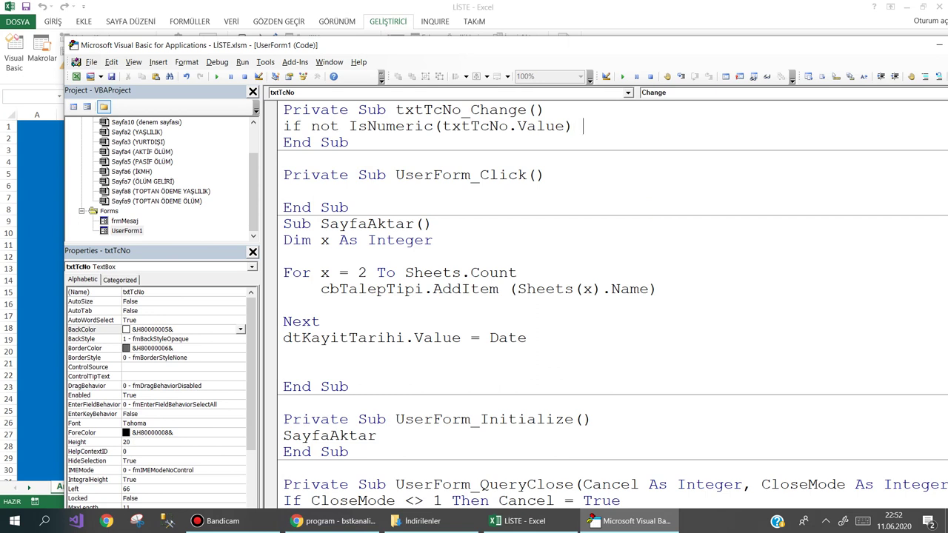
pyautogui.write(' then txtt')
pyautogui.hotkey('ctrl', 'space')
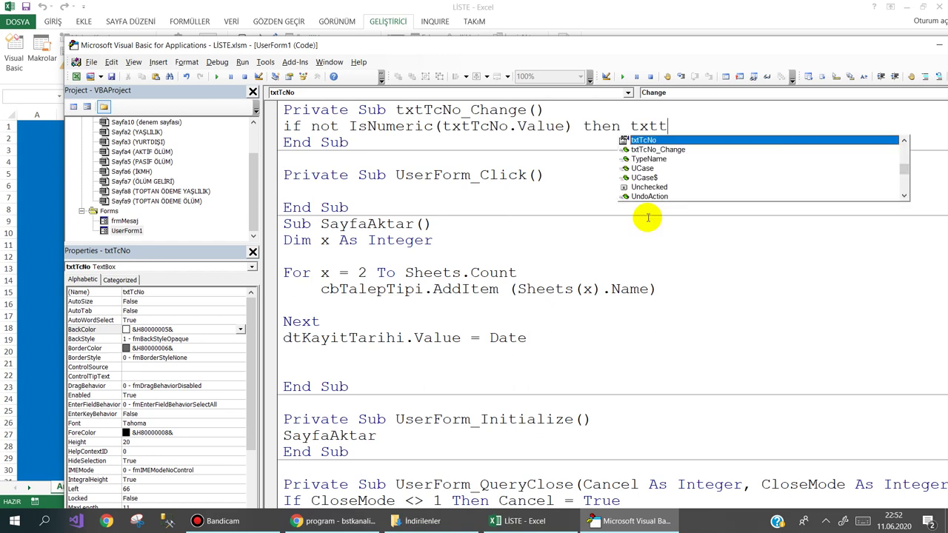
pyautogui.write('.v=""')
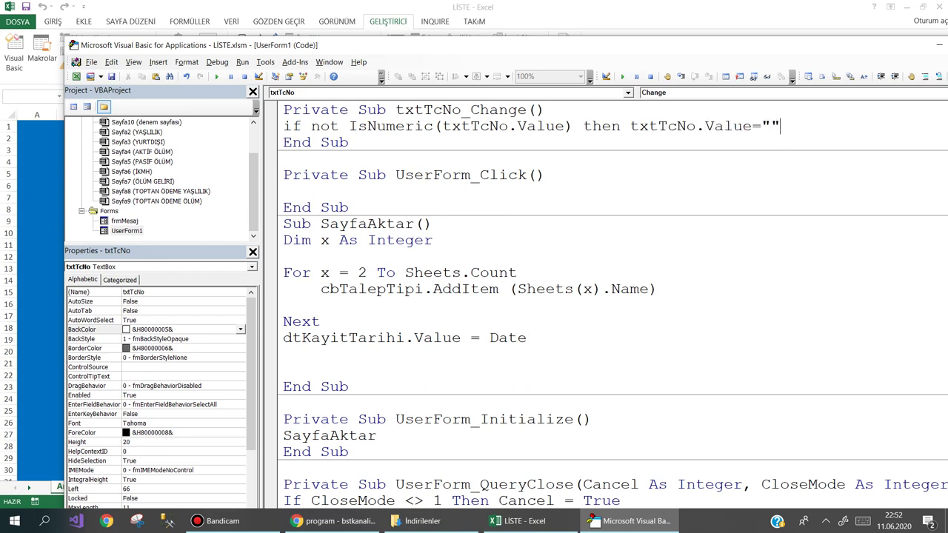
pyautogui.write('xttc')
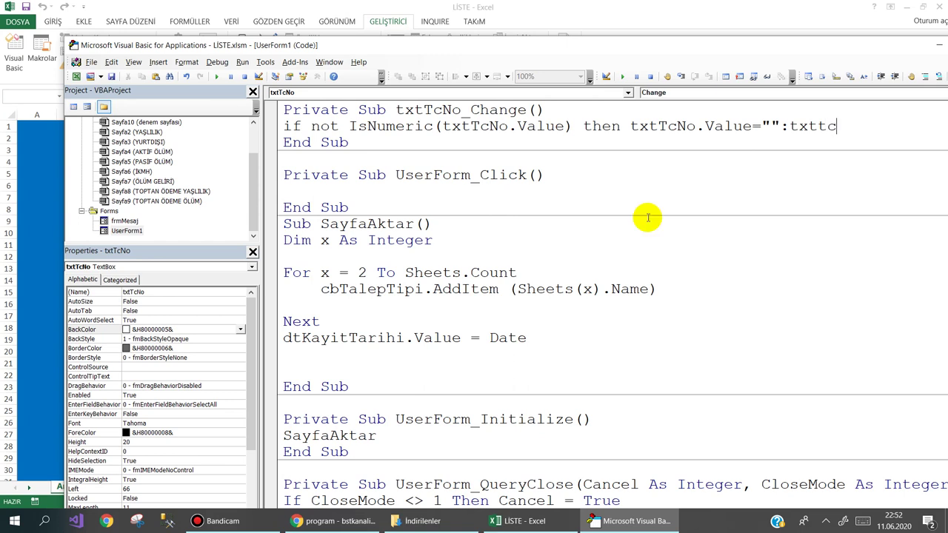
pyautogui.hotkey('ctrl', 'space')
pyautogui.write('.set')
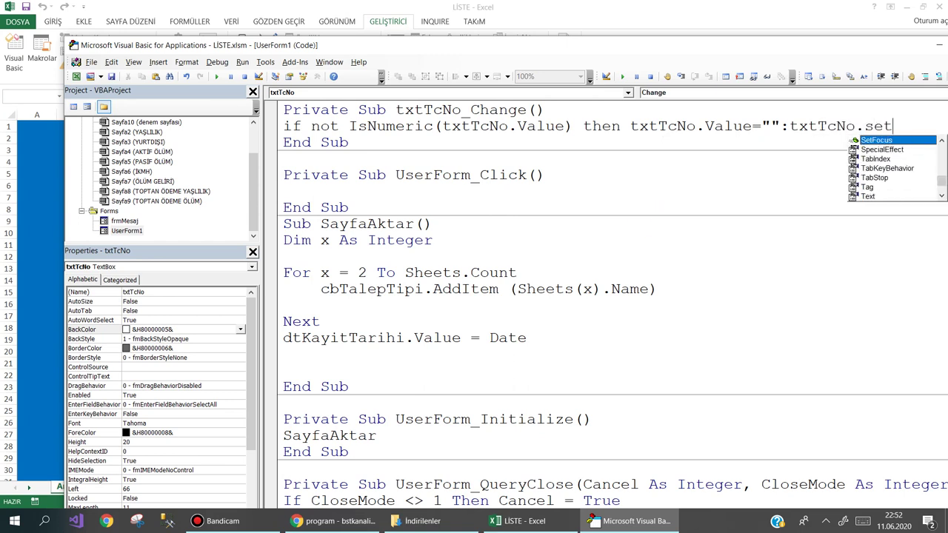
pyautogui.press('Tab')
pyautogui.press('Down')
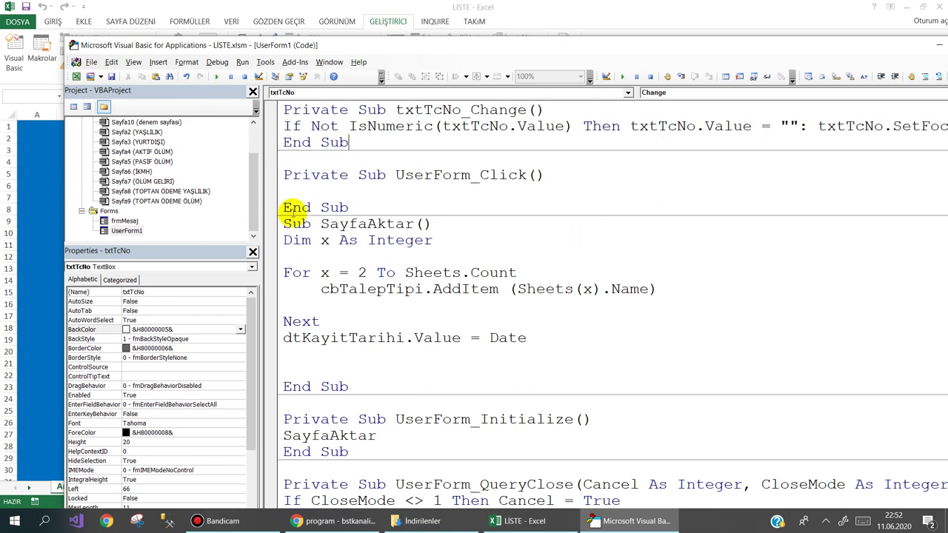
# Save a TOPTAN ÖDEME YAŞLILIK test request with a test Tc No through the form, then close it
pyautogui.click(33, 302)
pyautogui.click(159, 249)
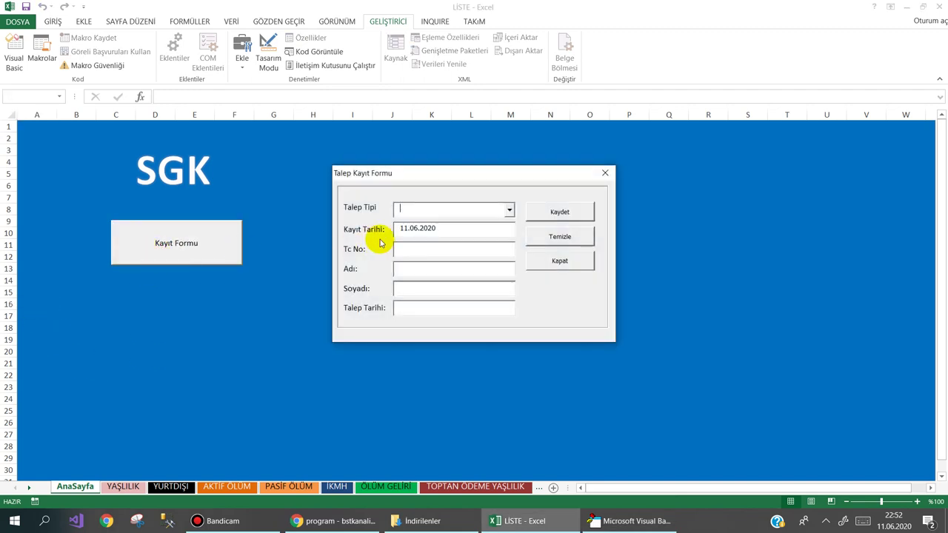
pyautogui.click(509, 210)
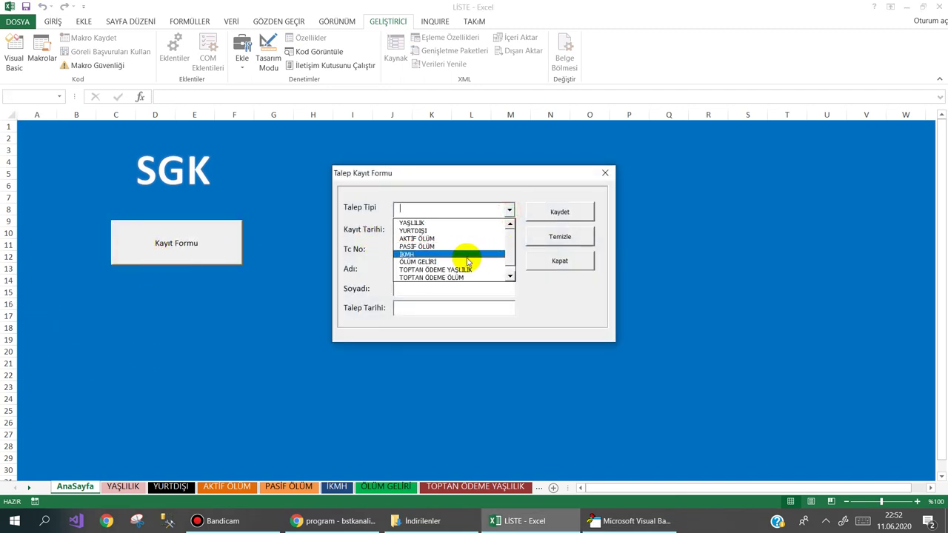
pyautogui.click(468, 271)
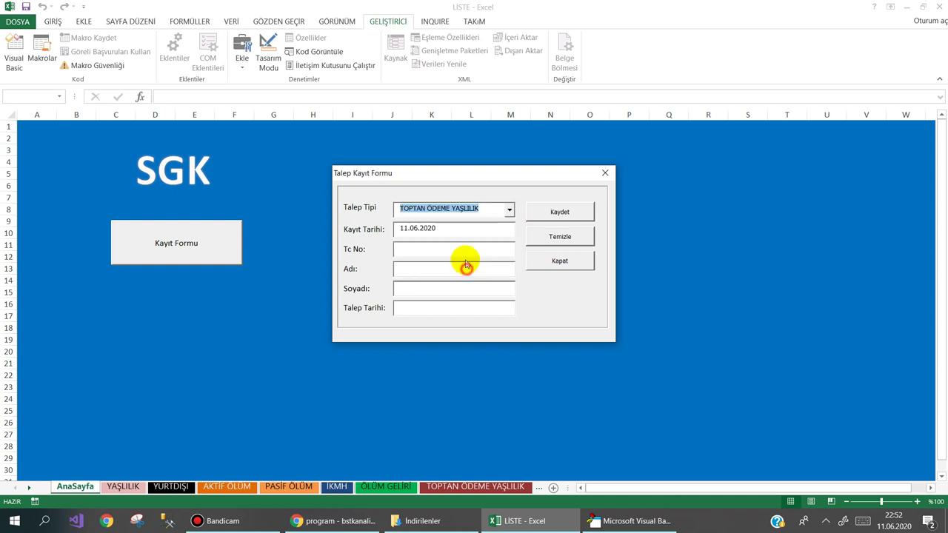
pyautogui.click(426, 247)
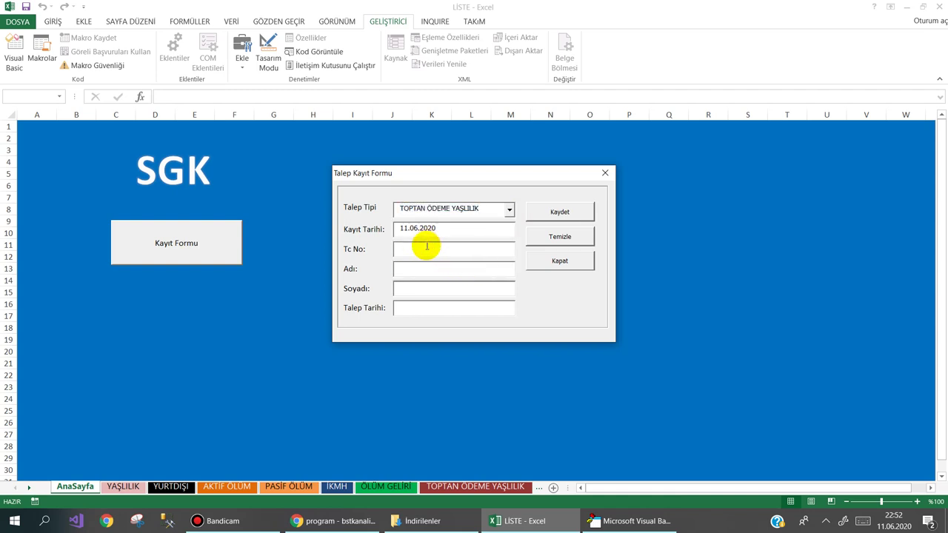
pyautogui.write('23412341234')
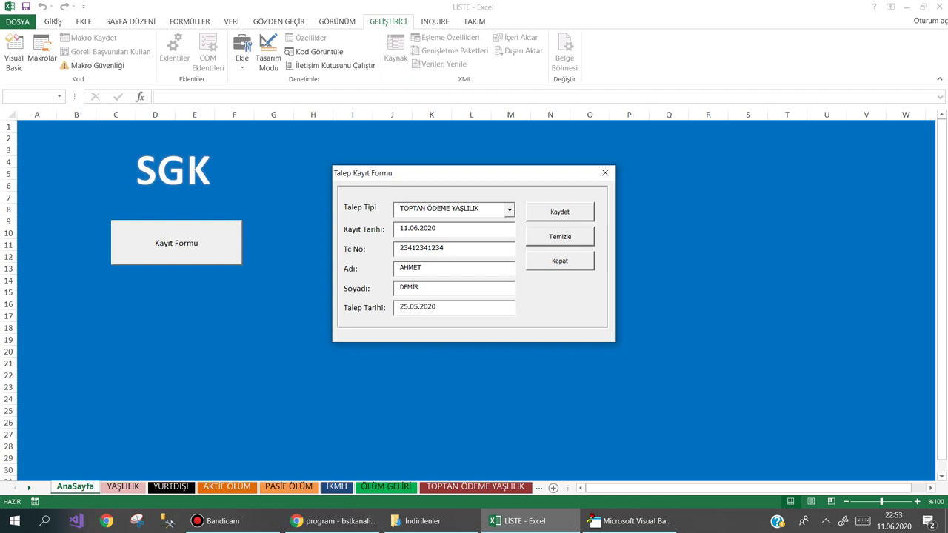
pyautogui.press('Tab')
pyautogui.press('Return')
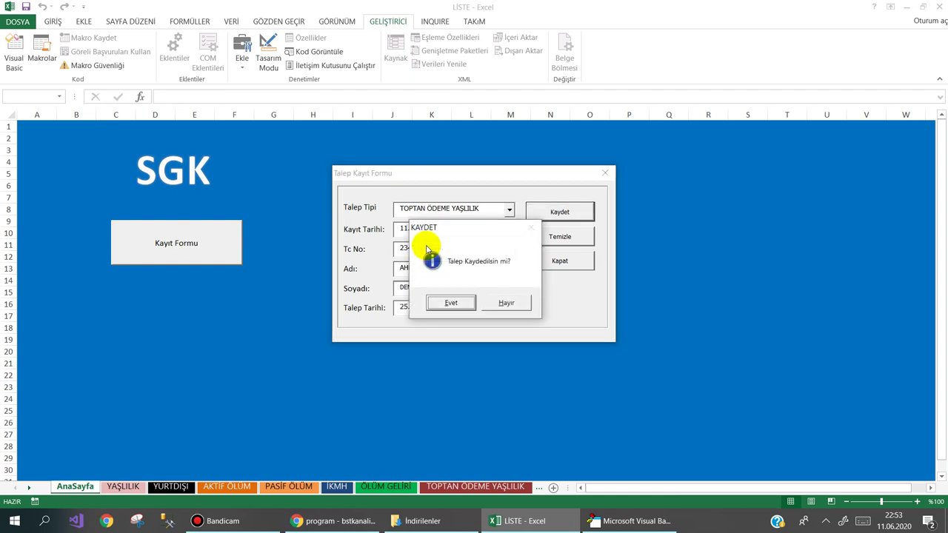
pyautogui.press('Return')
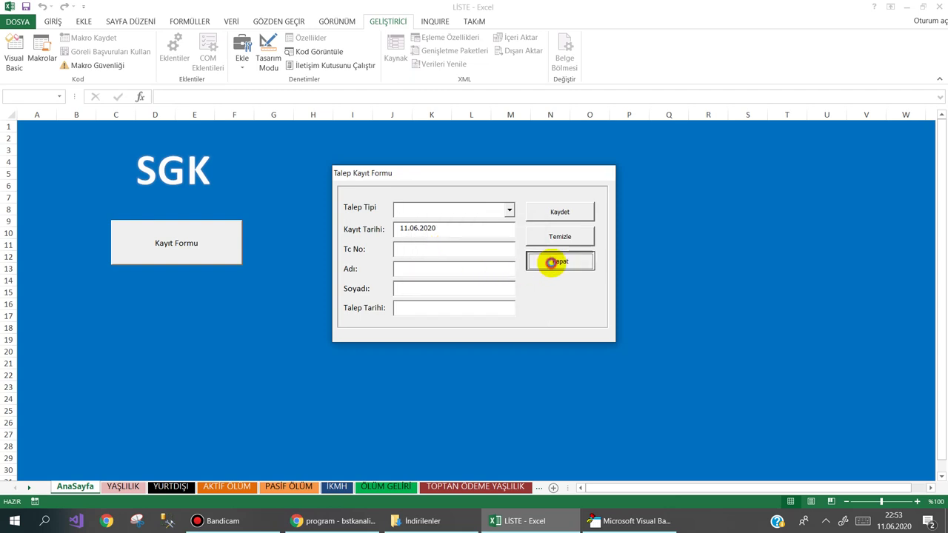
pyautogui.click(560, 261)
# Delete the test record in row 2 of the TOPTAN ÖDEME YAŞLILIK sheet
pyautogui.click(455, 486)
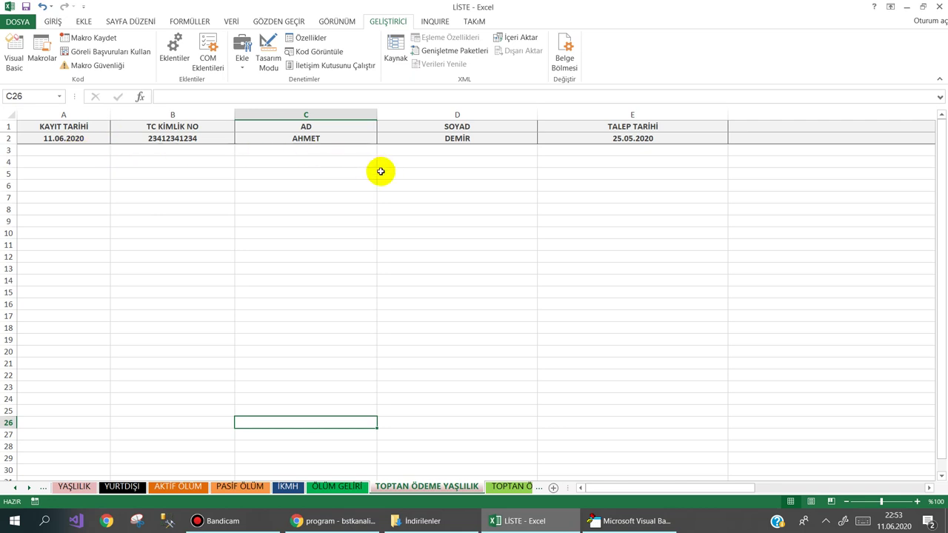
pyautogui.click(381, 171)
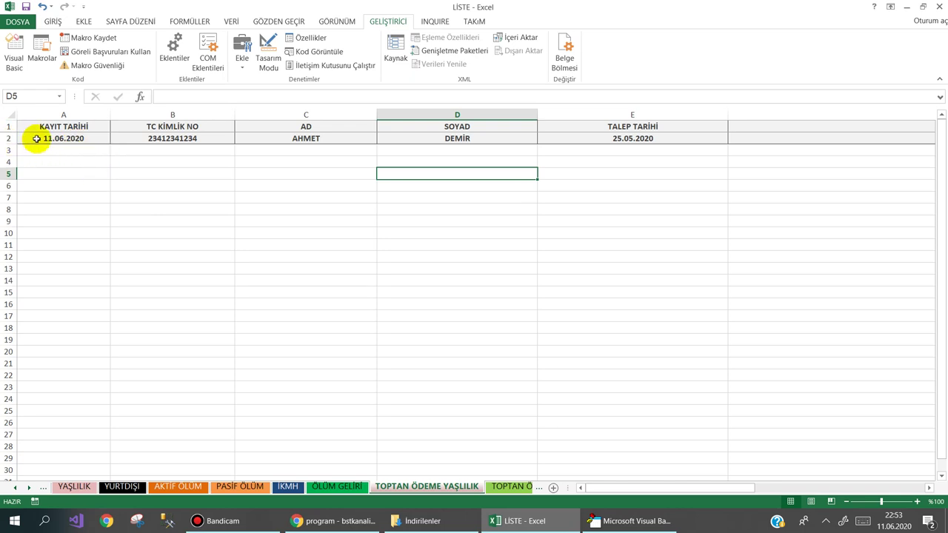
pyautogui.click(8, 139)
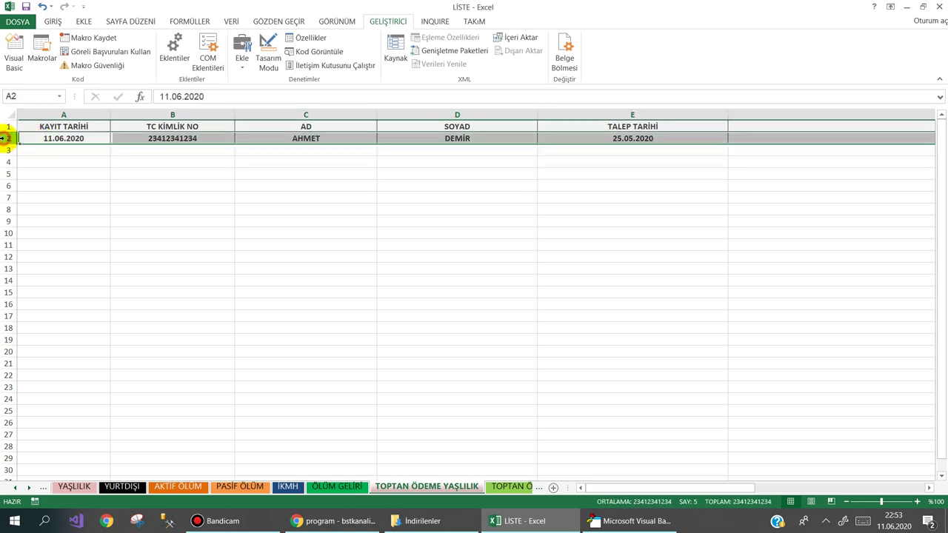
pyautogui.rightClick(7, 139)
pyautogui.click(46, 238)
pyautogui.click(239, 173)
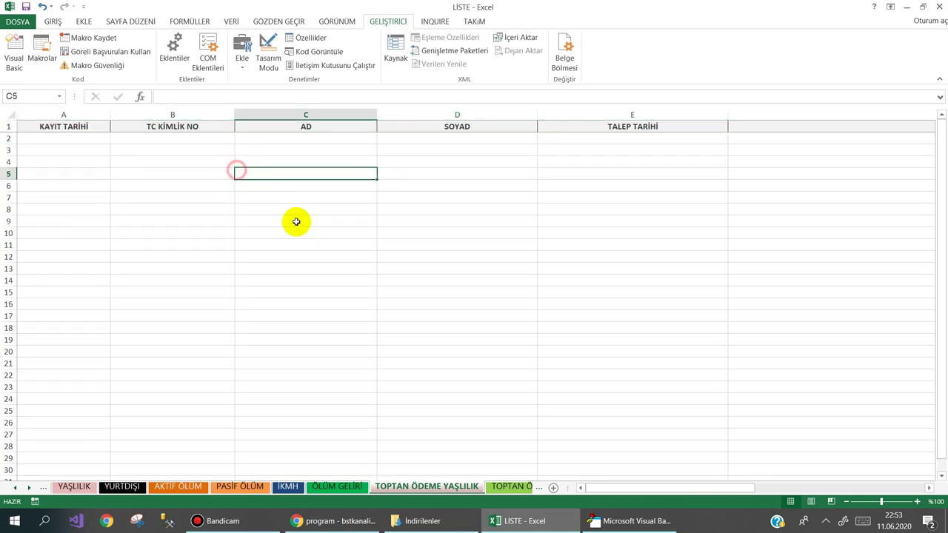
pyautogui.click(603, 520)
# Declare ds As Long in the Kaydet button's click procedure
pyautogui.doubleClick(489, 138)
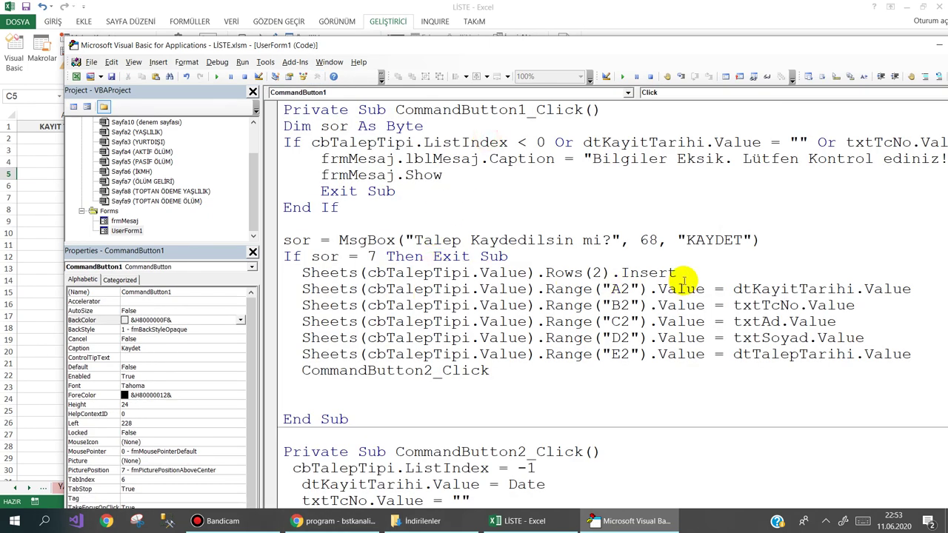
pyautogui.moveTo(688, 273); pyautogui.dragTo(296, 274)
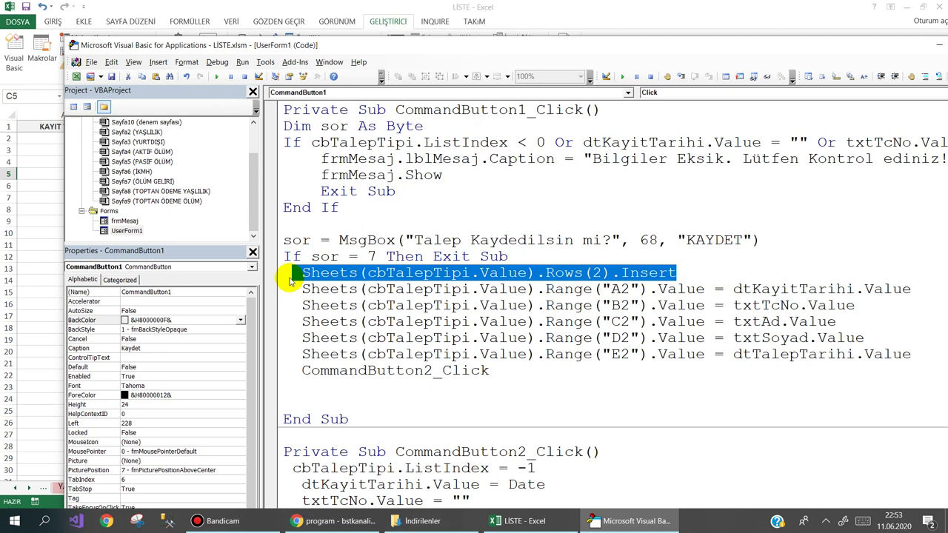
pyautogui.press('Up')
pyautogui.press('Up')
pyautogui.press('Up')
pyautogui.press('Return')
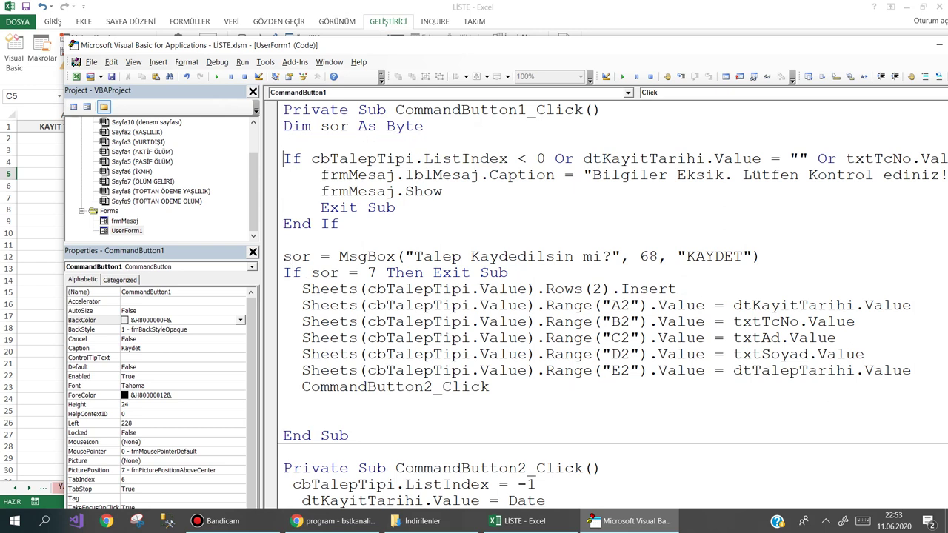
pyautogui.write('DIM')
pyautogui.press('BackSpace')
pyautogui.press('BackSpace')
pyautogui.press('BackSpace')
pyautogui.write('dim d')
pyautogui.write('s')
pyautogui.write(' as Long')
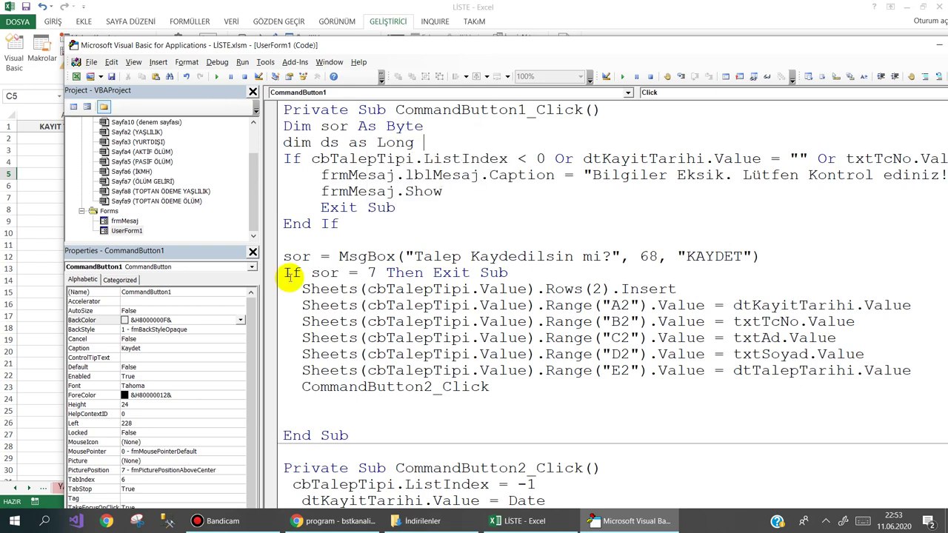
pyautogui.press('Down')
pyautogui.press('Down')
pyautogui.press('Down')
# Set ds = Sheets(cbTalepTipi.Value).Range("A200000").End(xlUp).Row
pyautogui.write('ds')
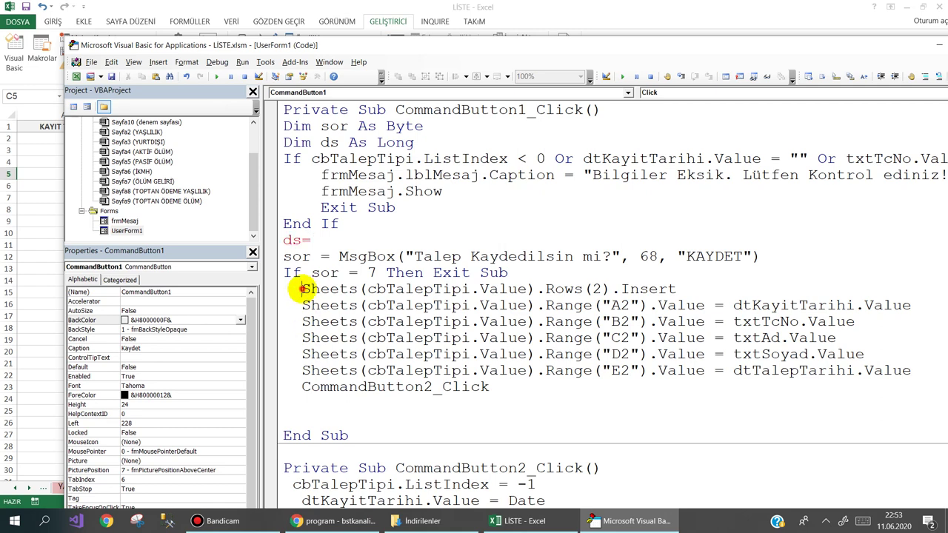
pyautogui.moveTo(301, 289); pyautogui.dragTo(535, 287)
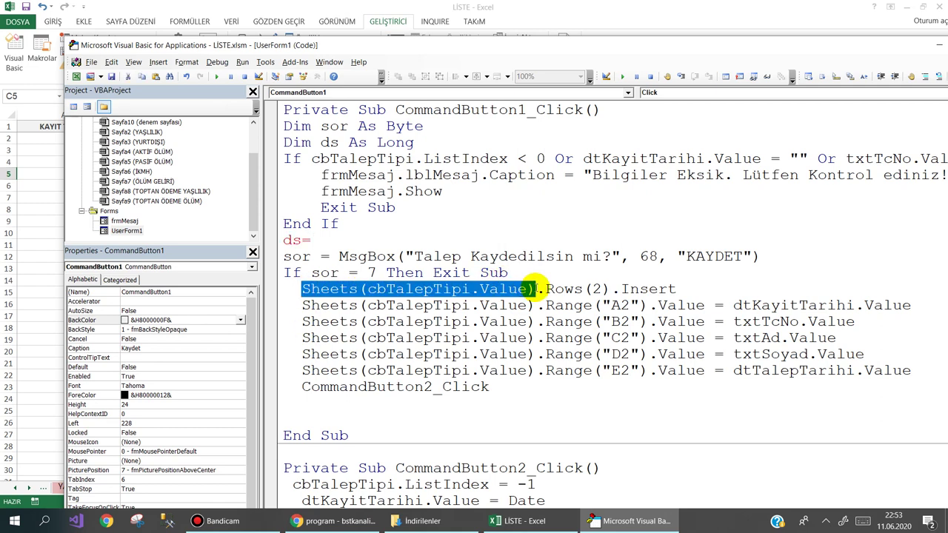
pyautogui.hotkey('ctrl', 'c')
pyautogui.click(357, 239)
pyautogui.hotkey('ctrl', 'v')
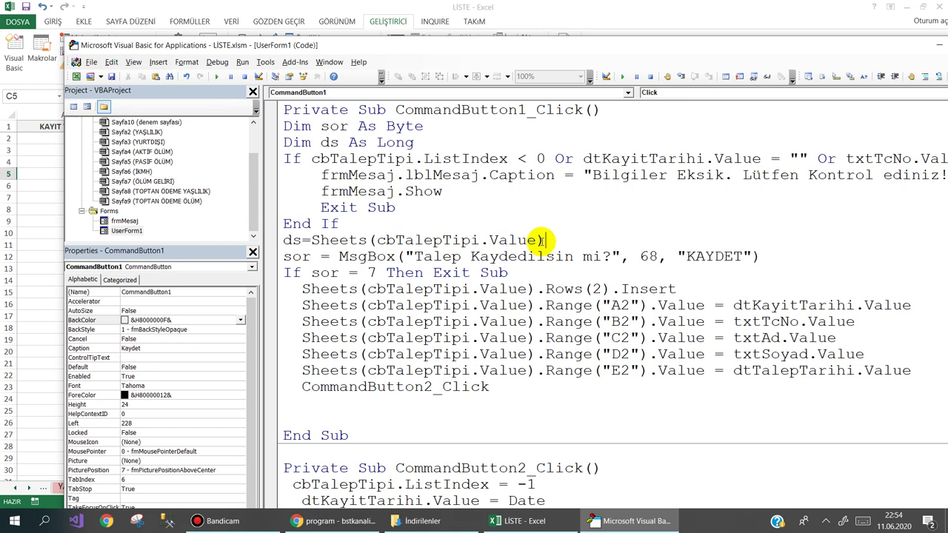
pyautogui.write('.ran')
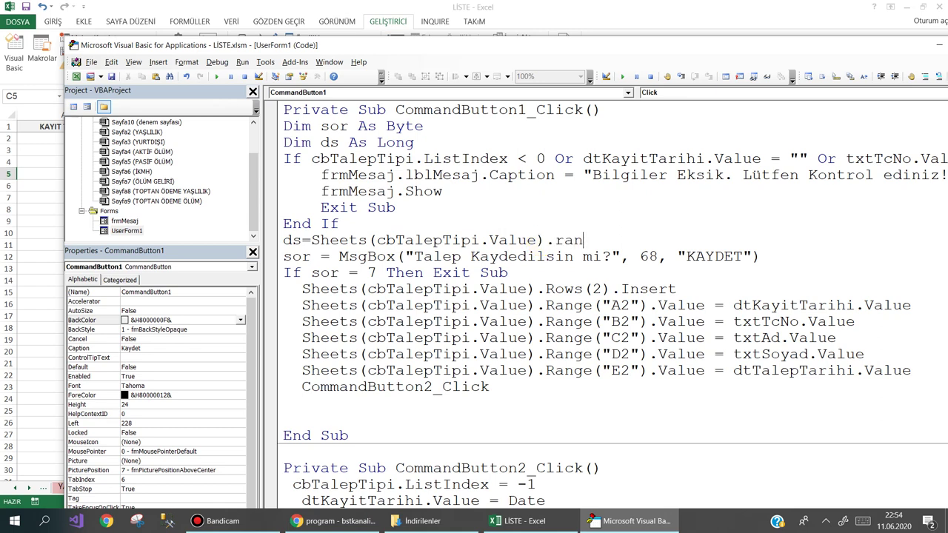
pyautogui.write('ge')
pyautogui.press('BackSpace')
pyautogui.write('20')
pyautogui.write('0000')
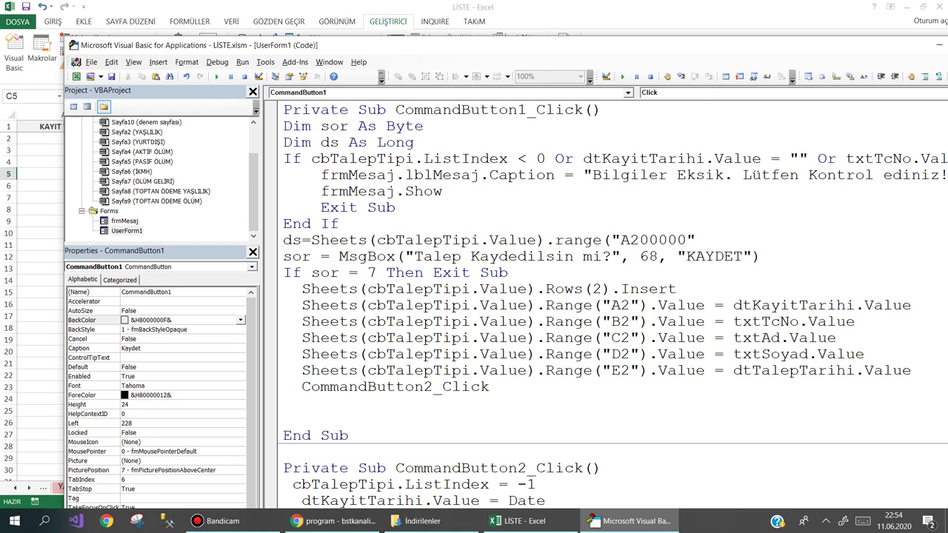
pyautogui.write('end(x')
pyautogui.write('lup')
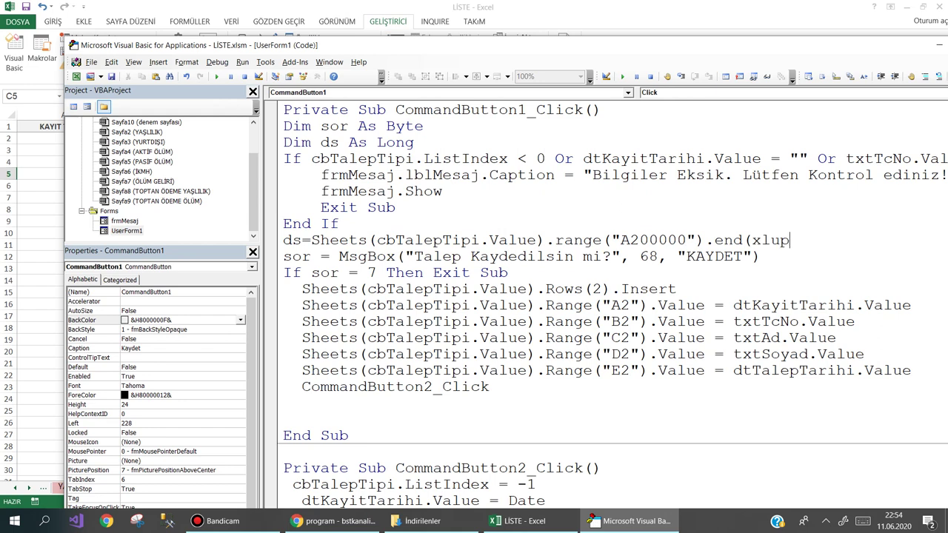
pyautogui.write('ow')
pyautogui.press('Return')
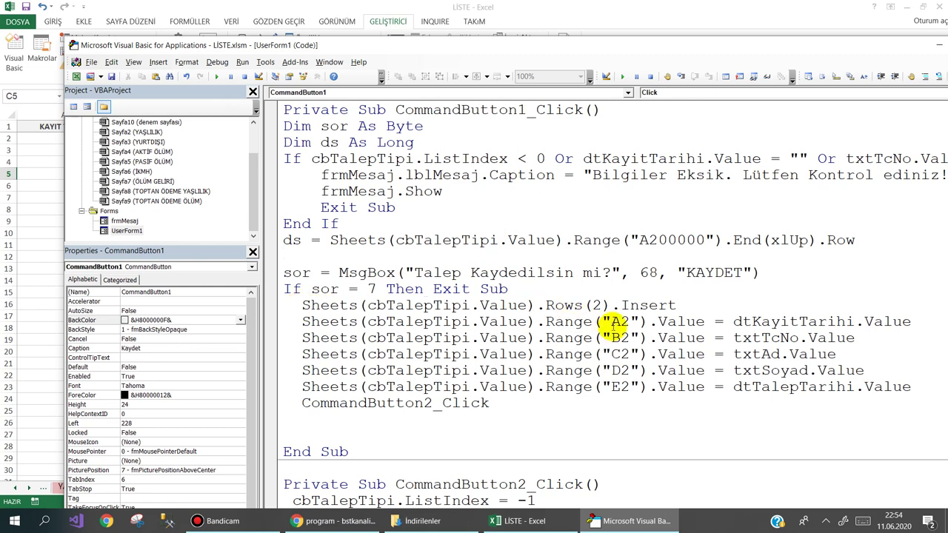
# Remove the fixed row 2 from the A–E addresses, making column A "A" & ds + 1
pyautogui.click(619, 322)
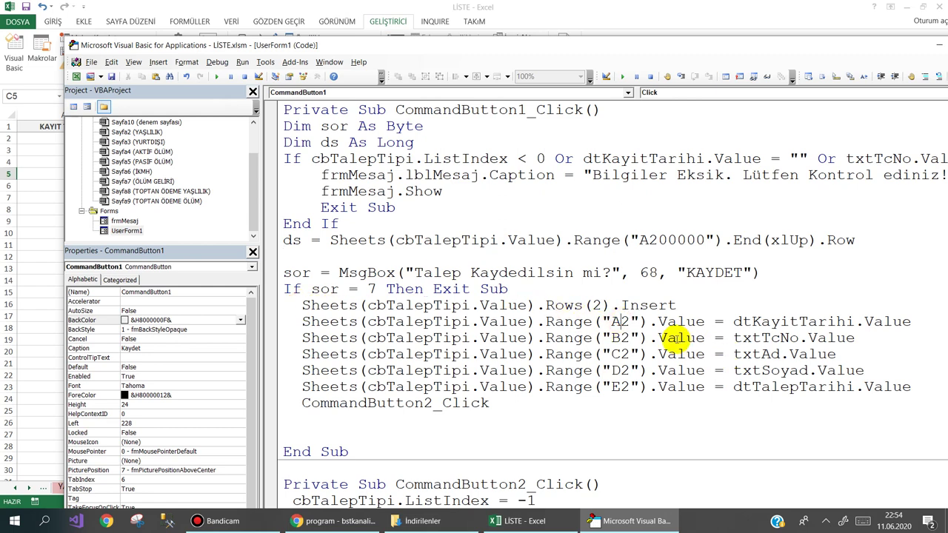
pyautogui.press('Delete')
pyautogui.click(619, 338)
pyautogui.press('Delete')
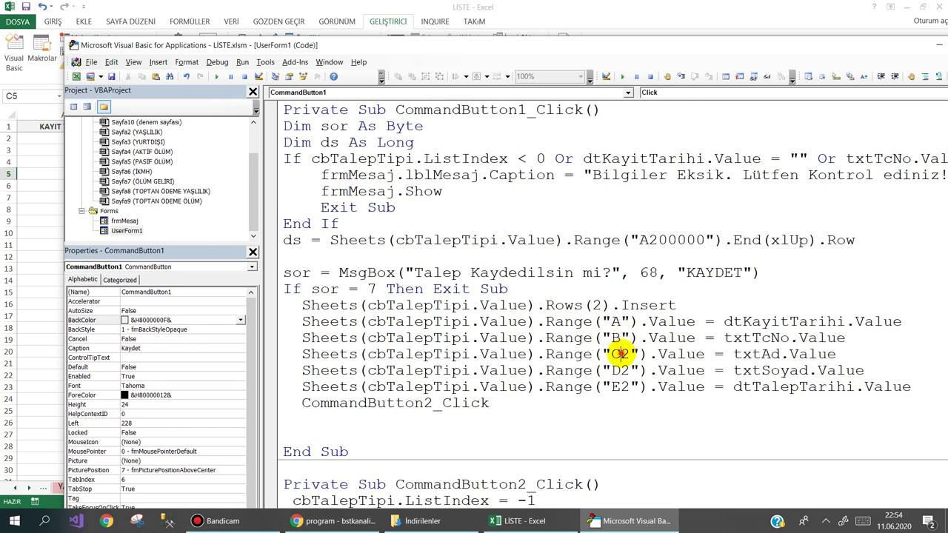
pyautogui.click(619, 354)
pyautogui.press('Delete')
pyautogui.click(619, 370)
pyautogui.press('Delete')
pyautogui.click(619, 386)
pyautogui.press('Delete')
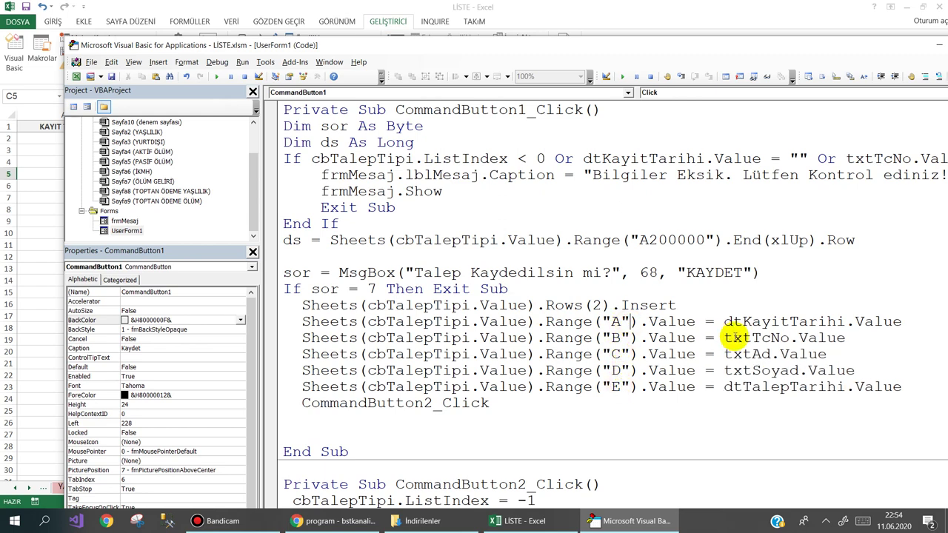
pyautogui.write('ds')
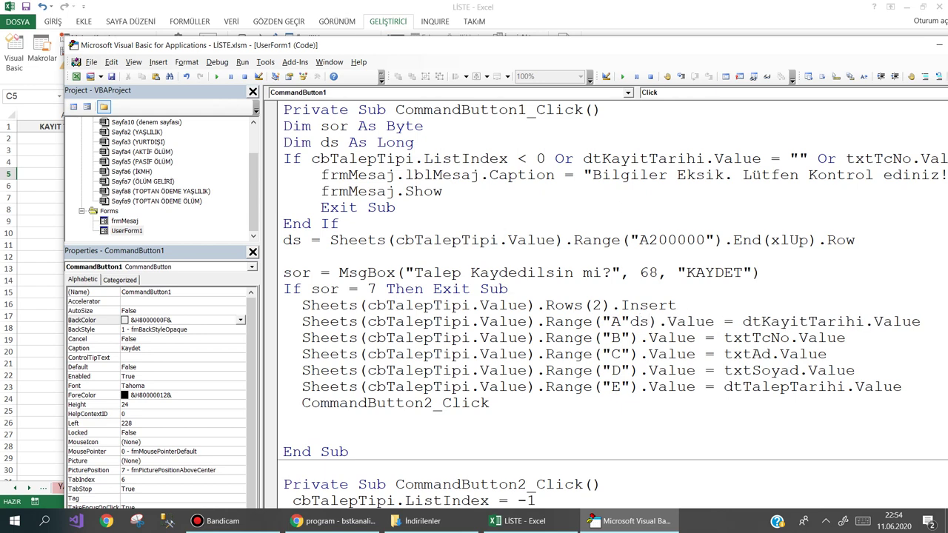
pyautogui.write('+1')
pyautogui.click(665, 338)
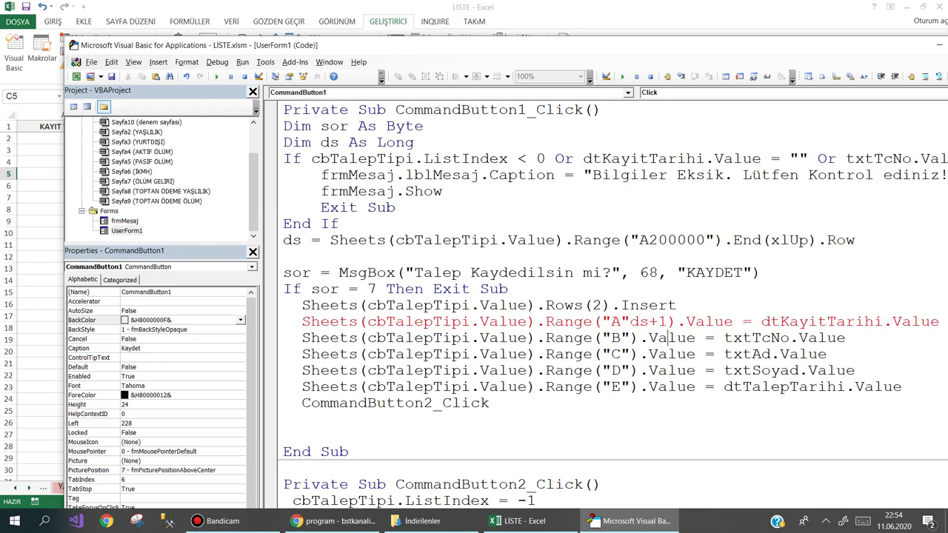
pyautogui.write('&')
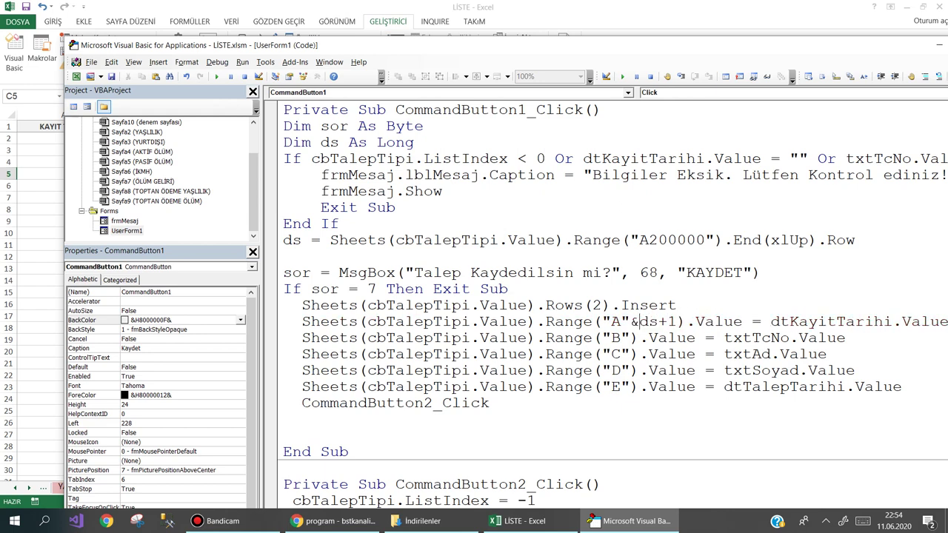
pyautogui.press('Down')
# Add the & ds + 1 row offset to the B, C, D and E addresses
pyautogui.moveTo(640, 322); pyautogui.dragTo(713, 322)
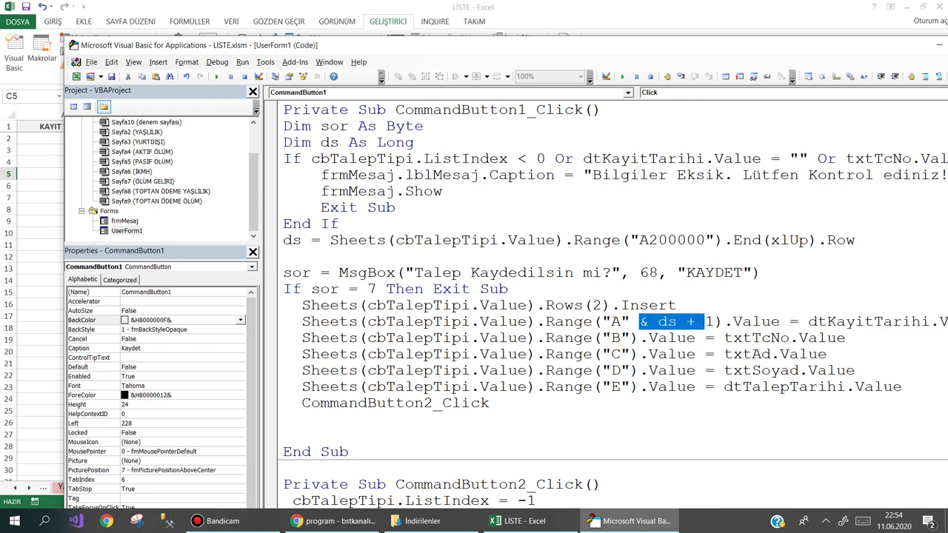
pyautogui.click(709, 338)
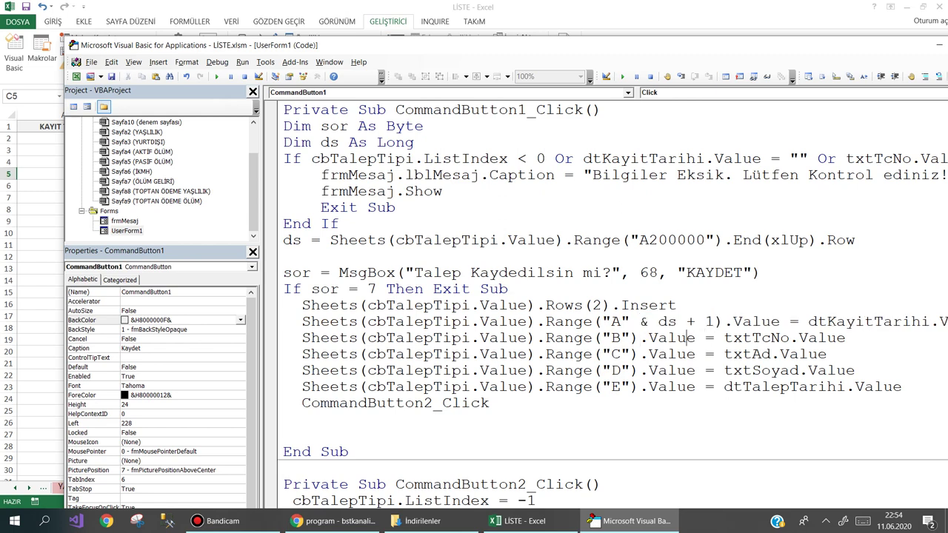
pyautogui.hotkey('ctrl', 'v')
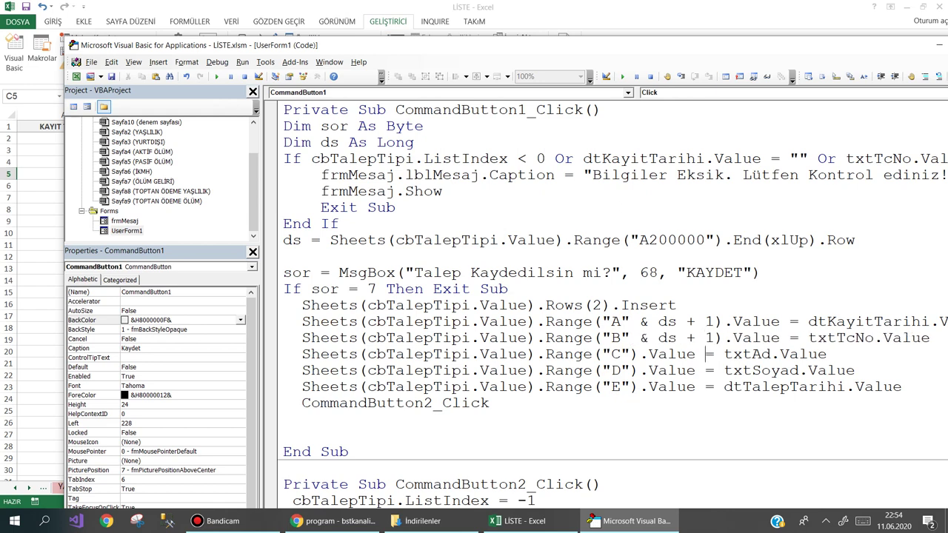
pyautogui.hotkey('ctrl', 'v')
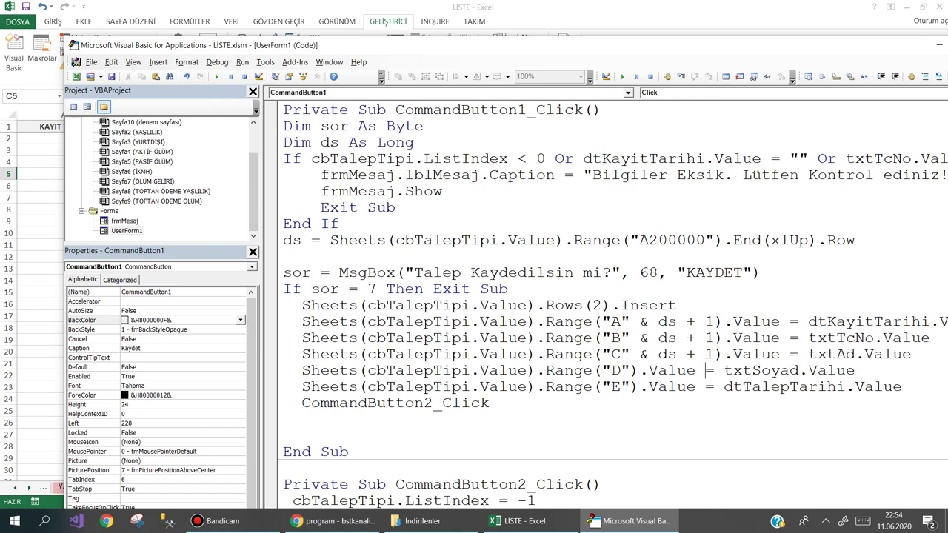
pyautogui.hotkey('ctrl', 'v')
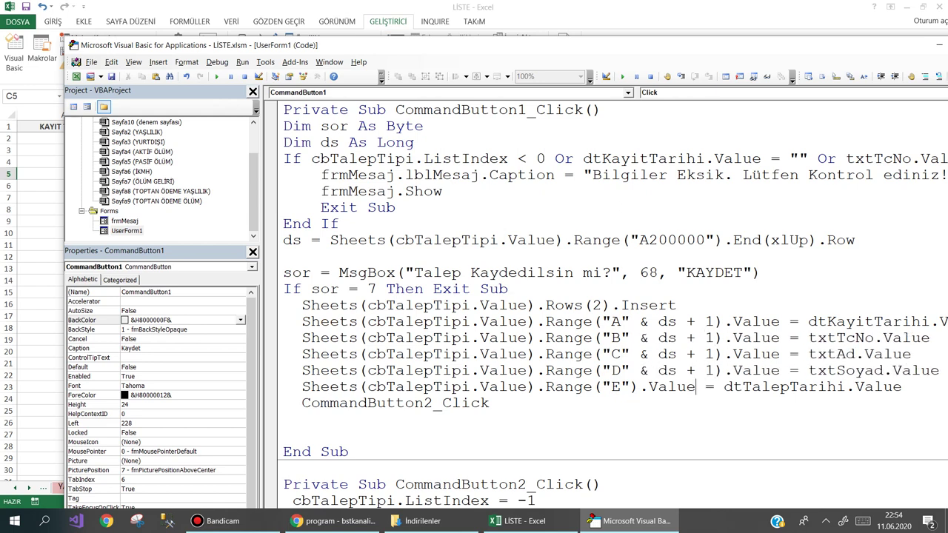
pyautogui.hotkey('ctrl', 'v')
pyautogui.press('Down')
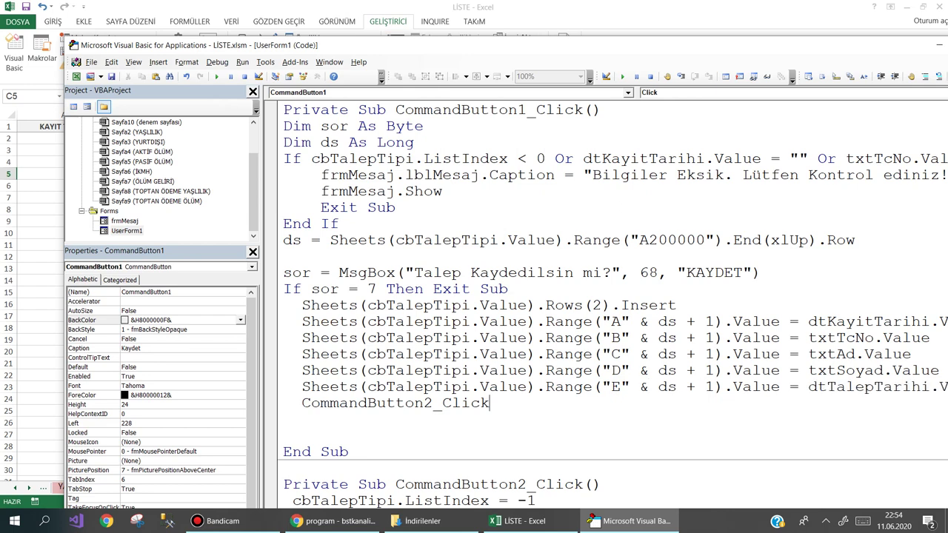
pyautogui.click(522, 522)
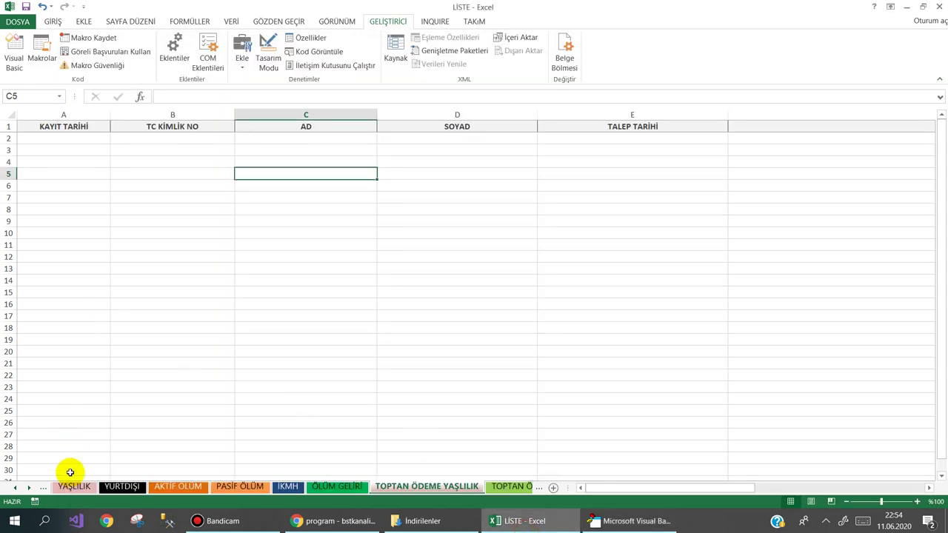
# Draw a plain form button right of column E without assigning a macro
pyautogui.press('Right')
pyautogui.click(15, 486)
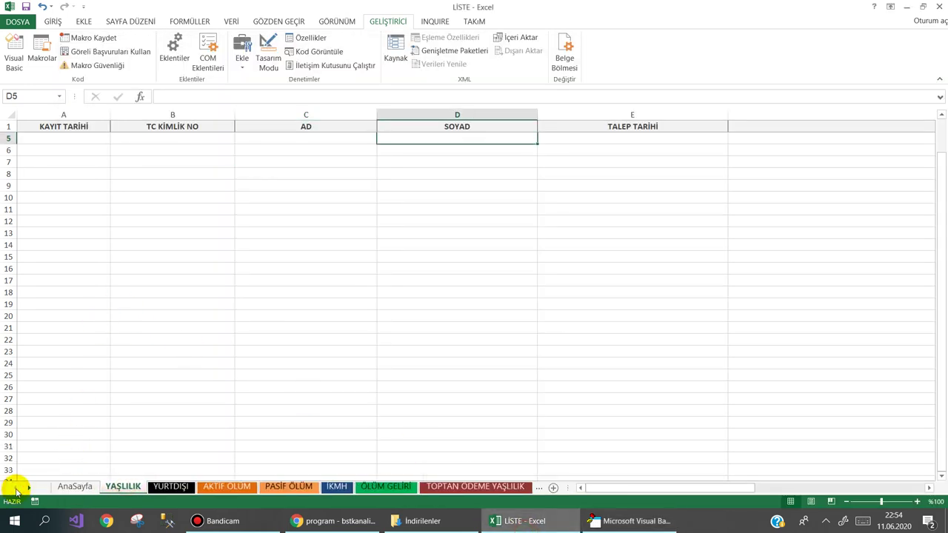
pyautogui.click(604, 199)
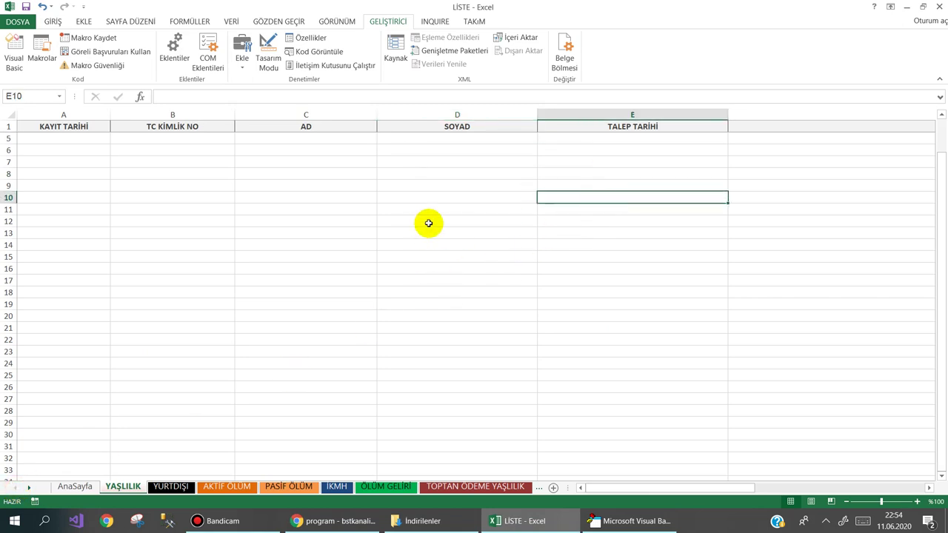
pyautogui.click(676, 157)
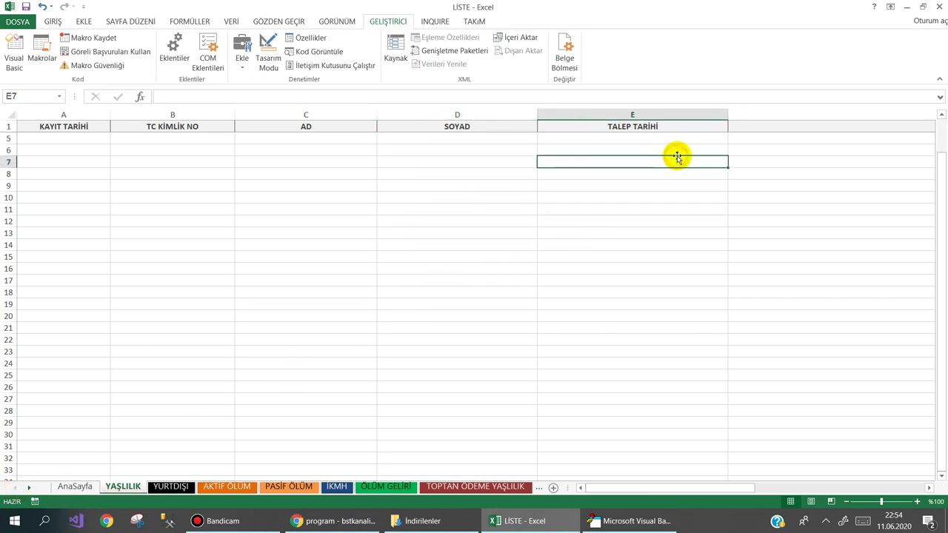
pyautogui.click(239, 65)
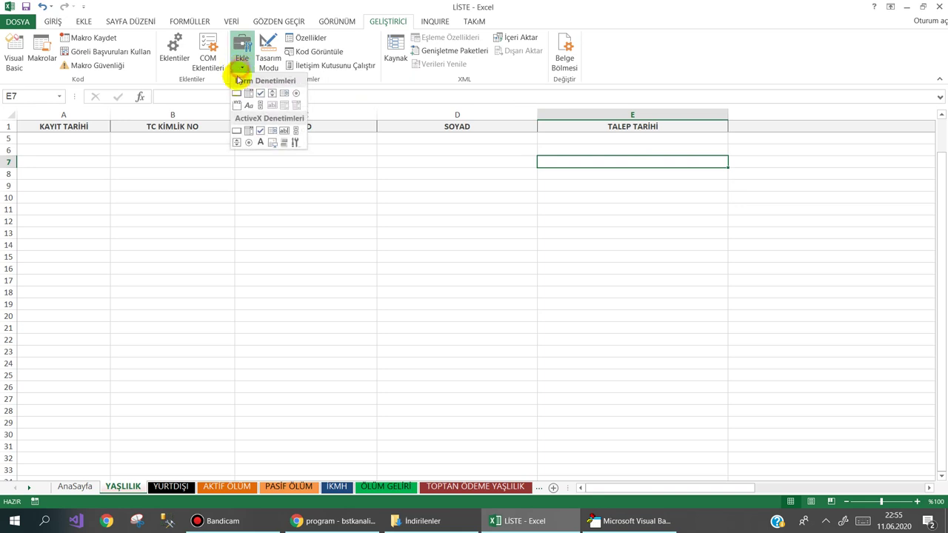
pyautogui.click(235, 93)
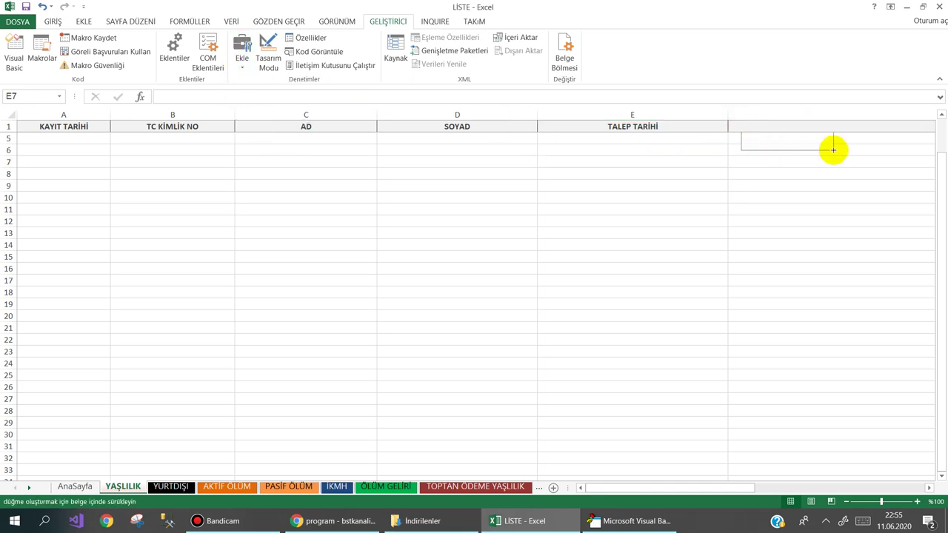
pyautogui.moveTo(740, 122); pyautogui.dragTo(831, 148)
pyautogui.click(749, 229)
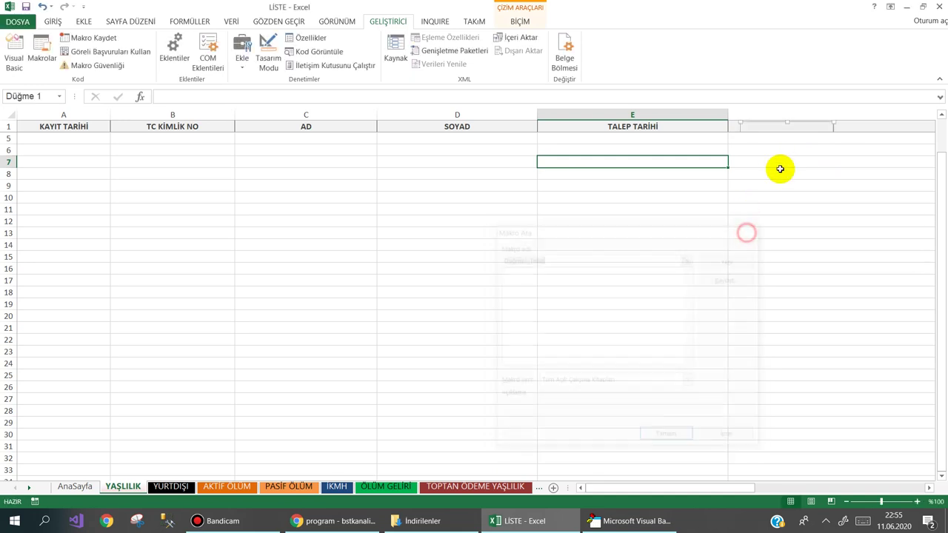
pyautogui.click(445, 161)
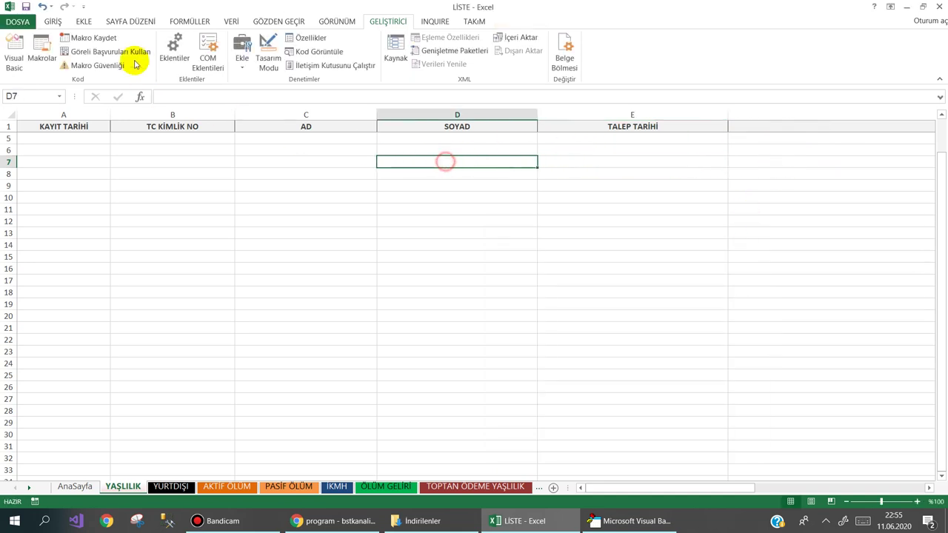
# Draw an ActiveX command button captioned 'Ana Sayfasya Dön' right of column E and open its click code
pyautogui.click(239, 59)
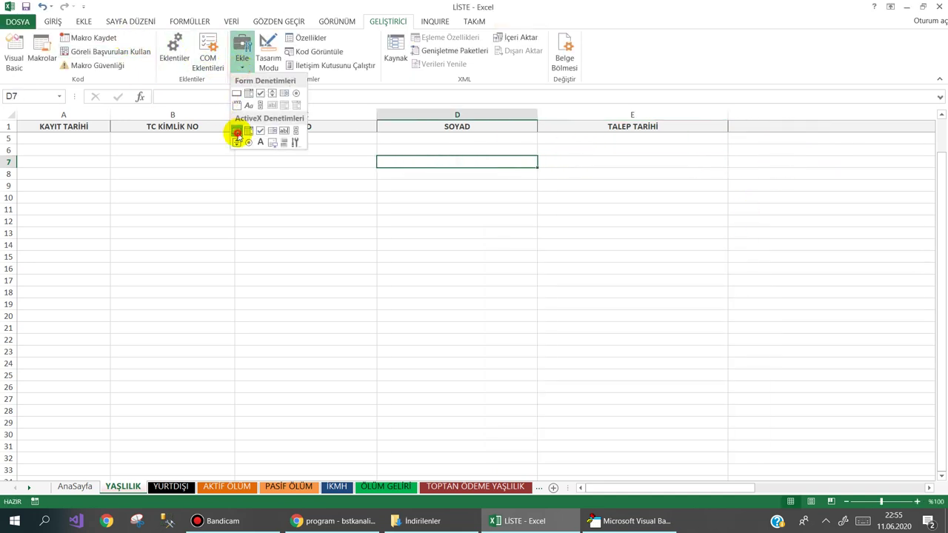
pyautogui.click(237, 131)
pyautogui.moveTo(757, 139); pyautogui.dragTo(875, 170)
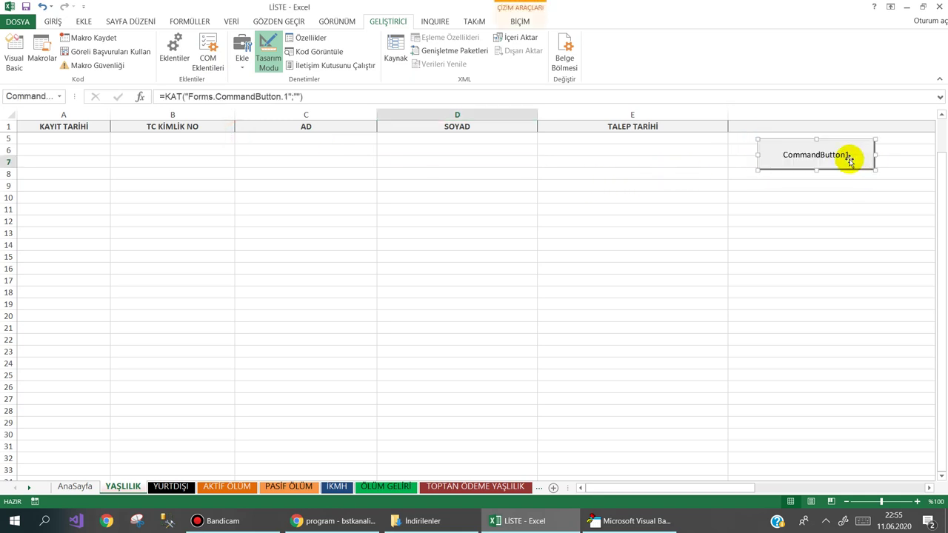
pyautogui.rightClick(849, 159)
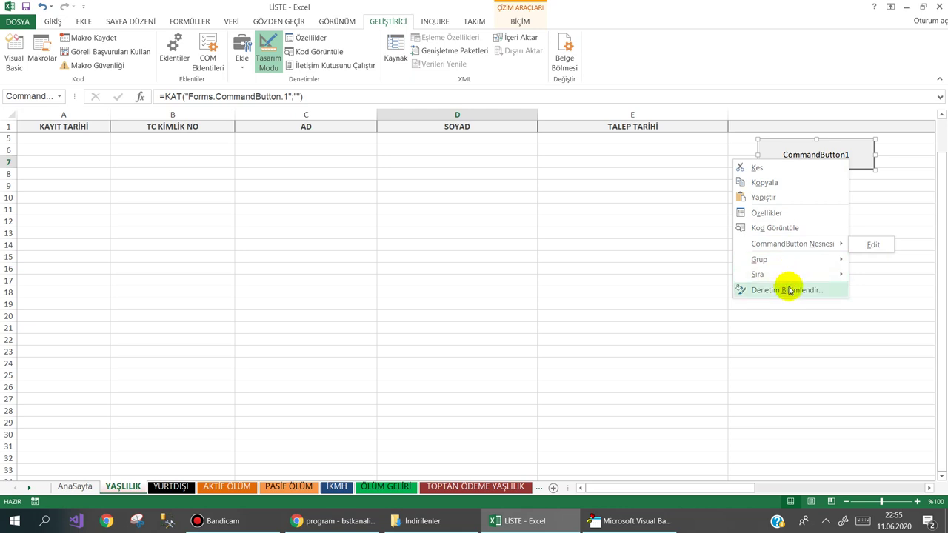
pyautogui.click(777, 213)
pyautogui.click(835, 146)
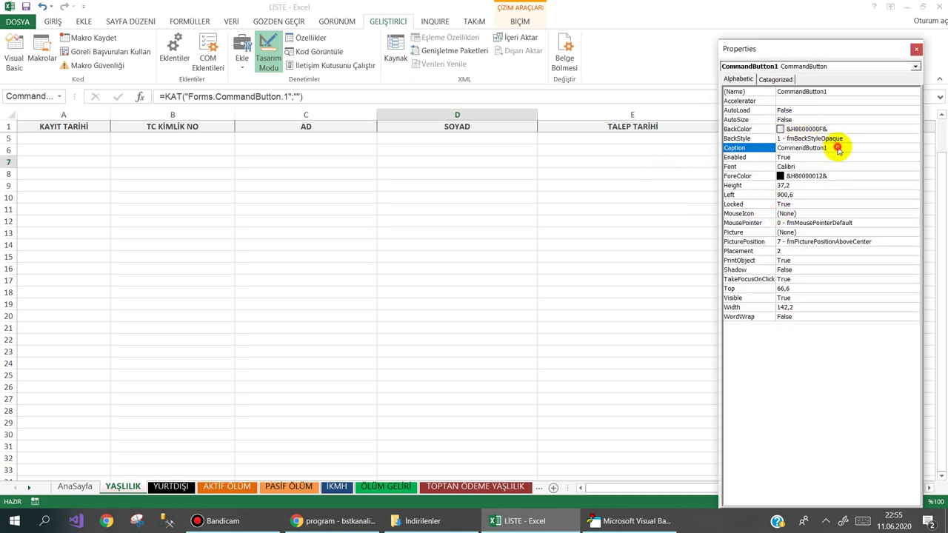
pyautogui.write('Ana Sayfasya Dön')
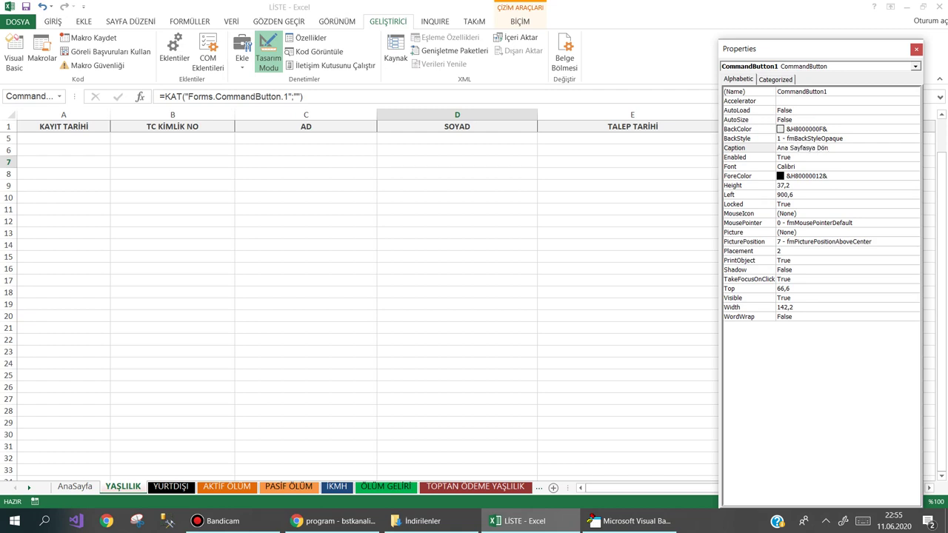
pyautogui.click(916, 49)
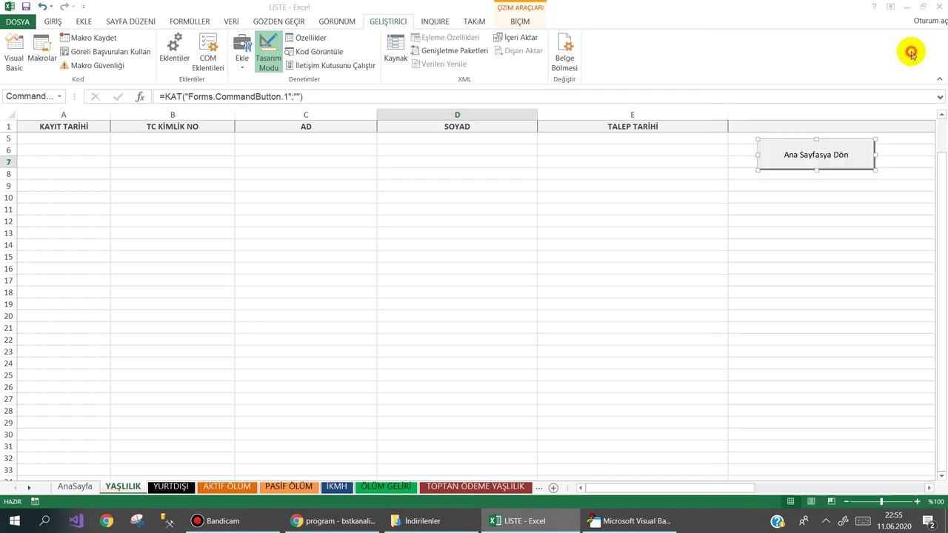
pyautogui.click(823, 193)
pyautogui.doubleClick(811, 155)
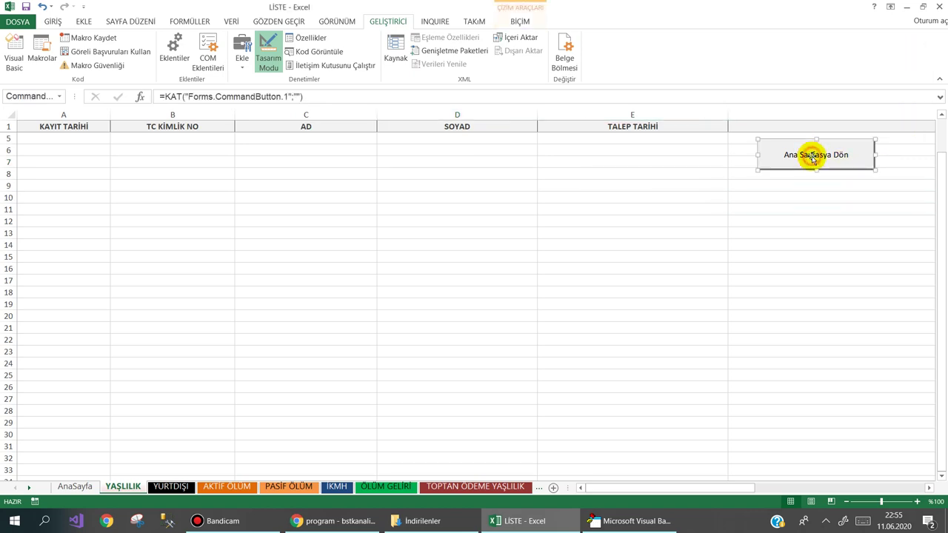
# Write Sheets("Anasayfa").Select in the button's CommandButton1_Click procedure
pyautogui.write('she')
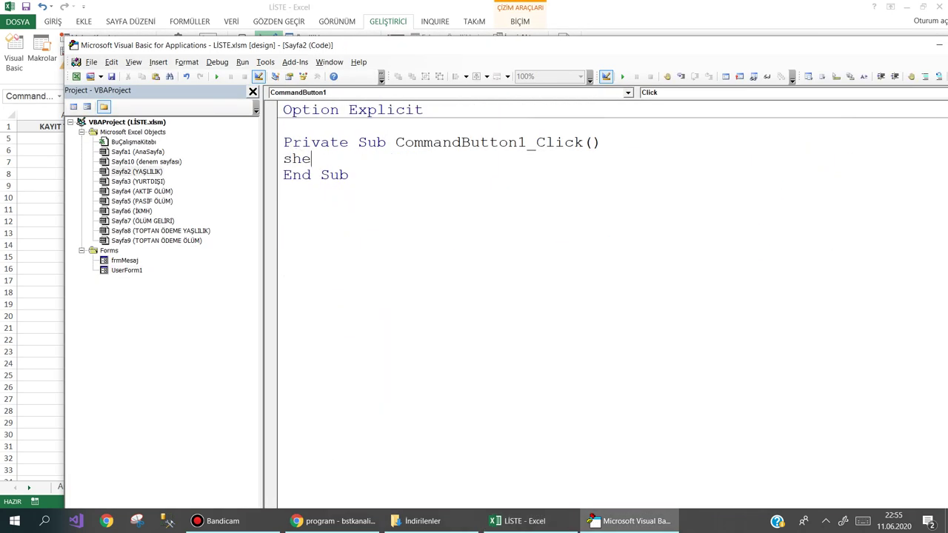
pyautogui.hotkey('ctrl', 'space')
pyautogui.write('("A')
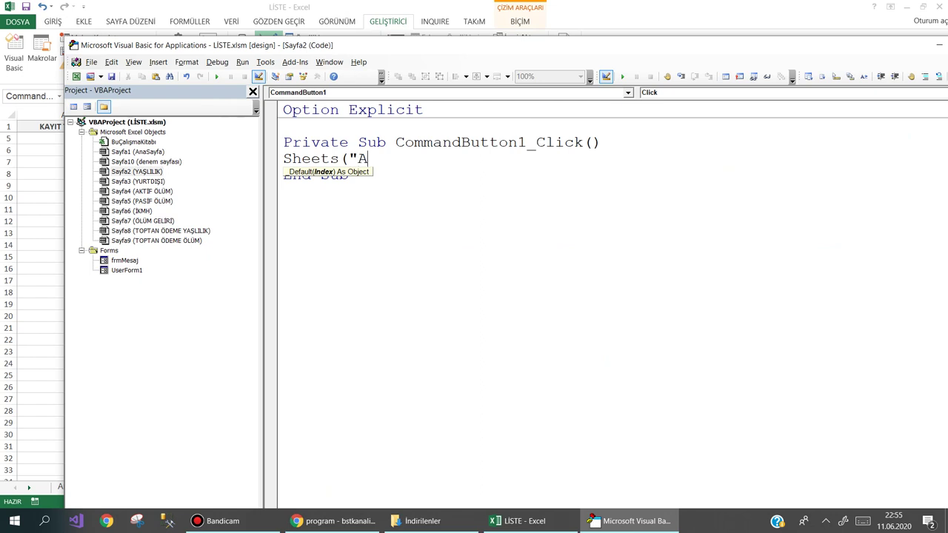
pyautogui.write('nasayfa"')
pyautogui.write(').select')
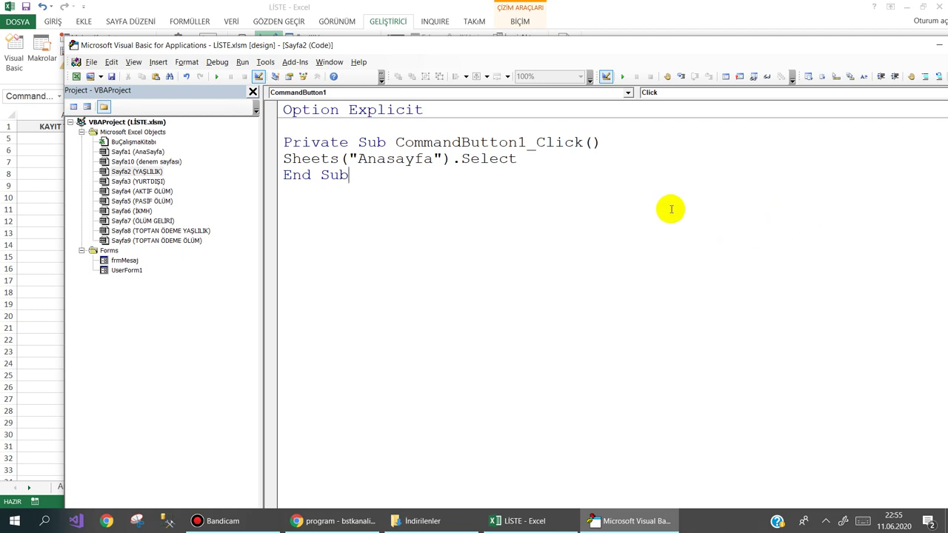
pyautogui.moveTo(548, 160); pyautogui.dragTo(284, 163)
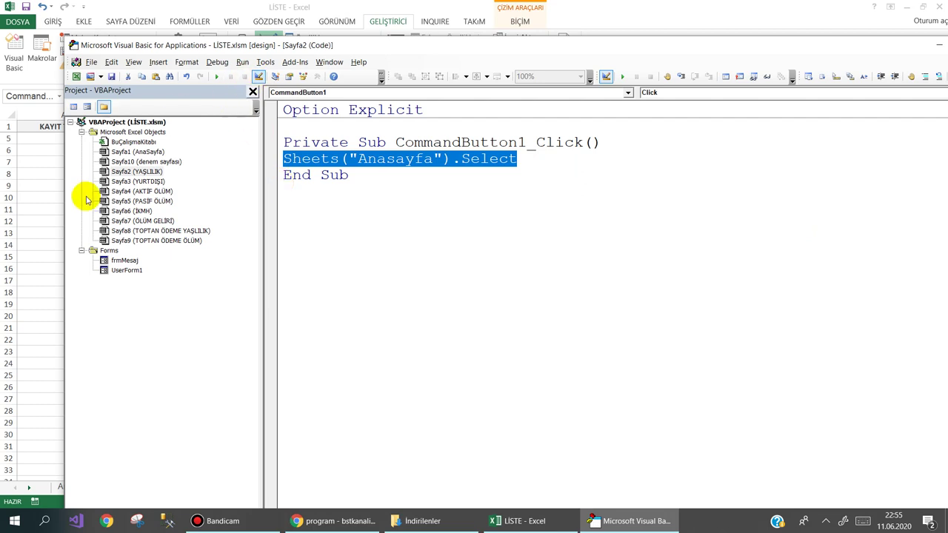
# Delete the Sheets line and the entire CommandButton1_Click procedure, then return to Excel
pyautogui.click(47, 193)
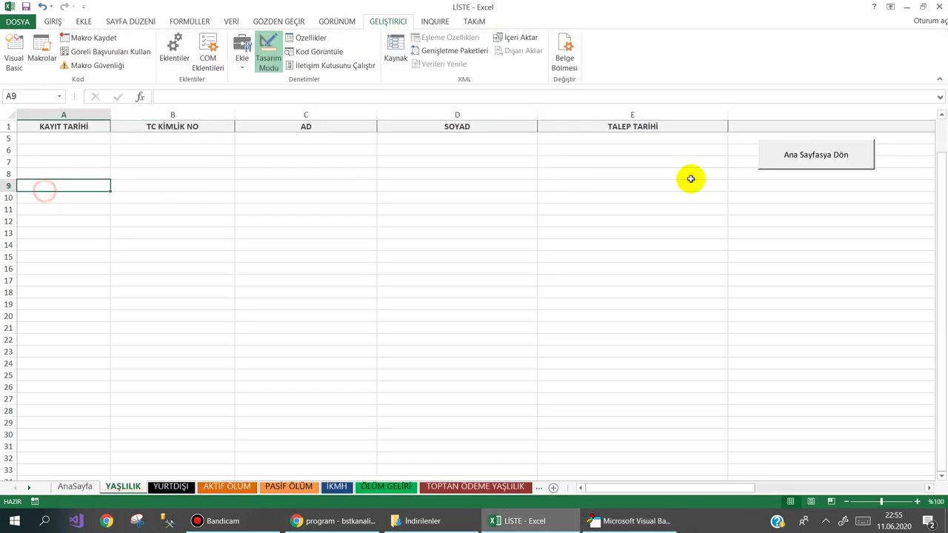
pyautogui.rightClick(827, 158)
pyautogui.click(859, 184)
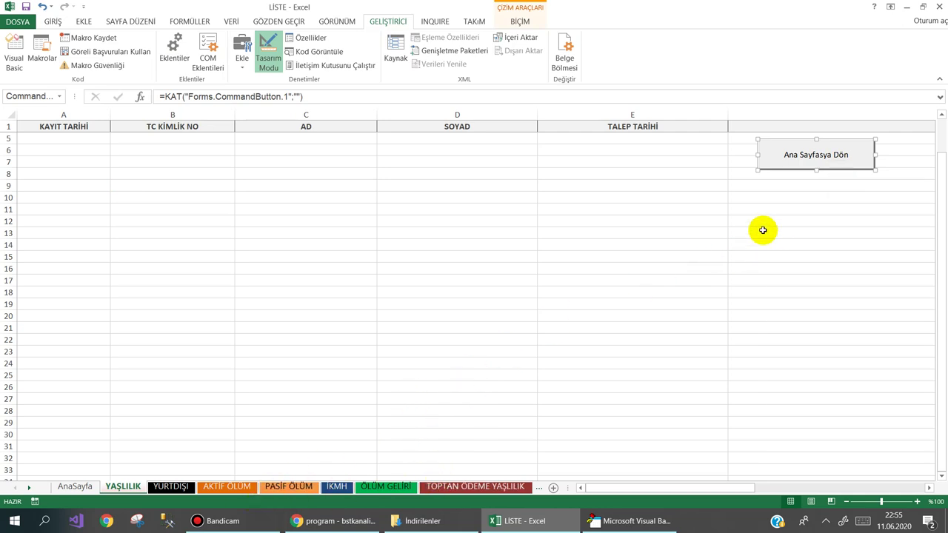
pyautogui.doubleClick(794, 162)
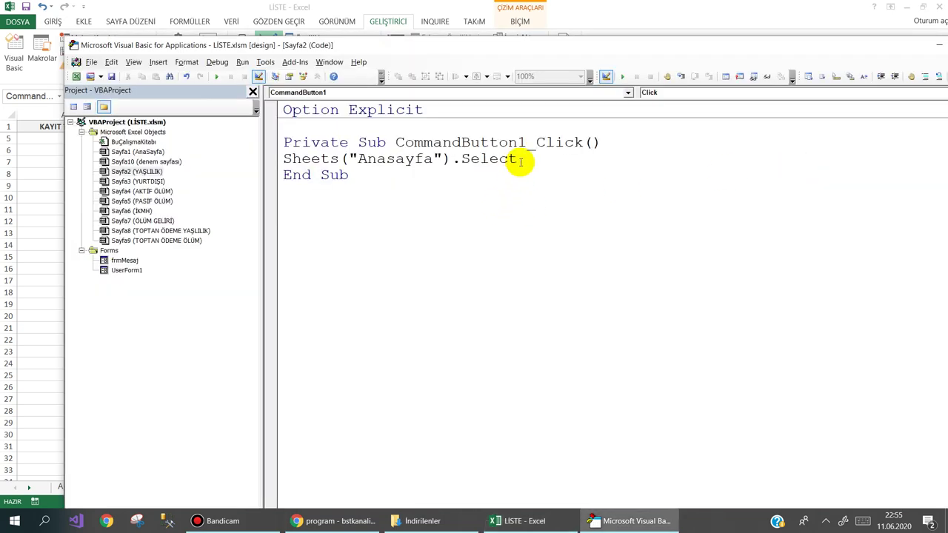
pyautogui.moveTo(518, 158); pyautogui.dragTo(239, 159)
pyautogui.press('Delete')
pyautogui.moveTo(349, 176); pyautogui.dragTo(282, 142)
pyautogui.press('Delete')
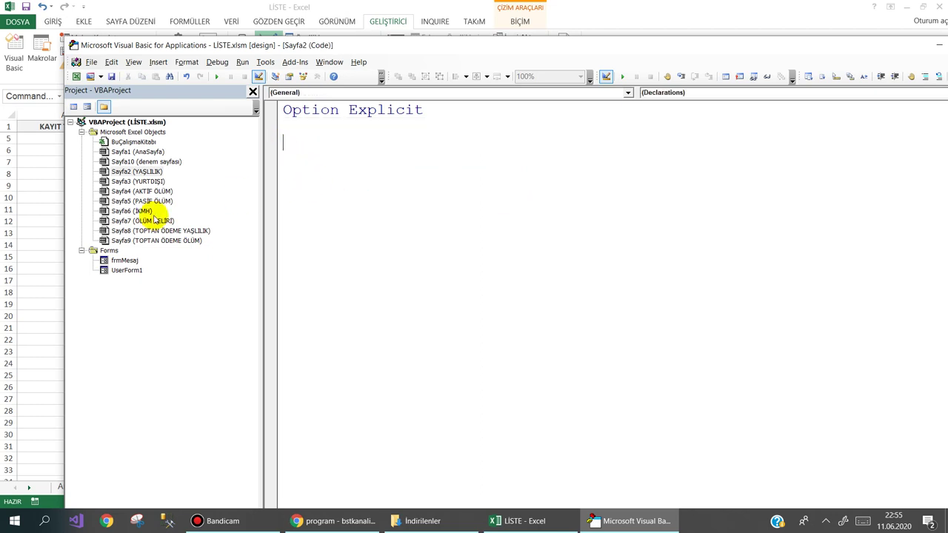
pyautogui.click(47, 240)
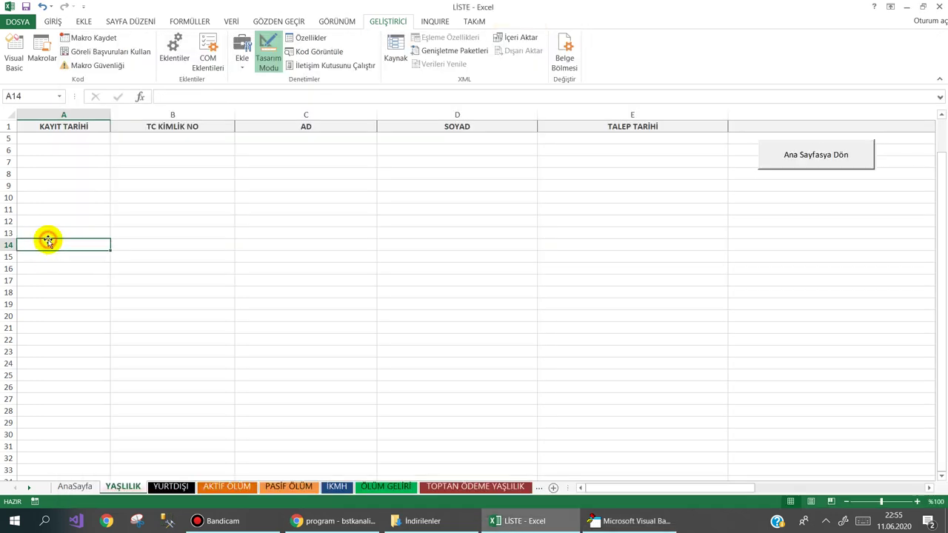
# Delete the Ana Sayfasya Dön button and turn off design mode on the AnaSayfa sheet
pyautogui.click(816, 157)
pyautogui.press('Delete')
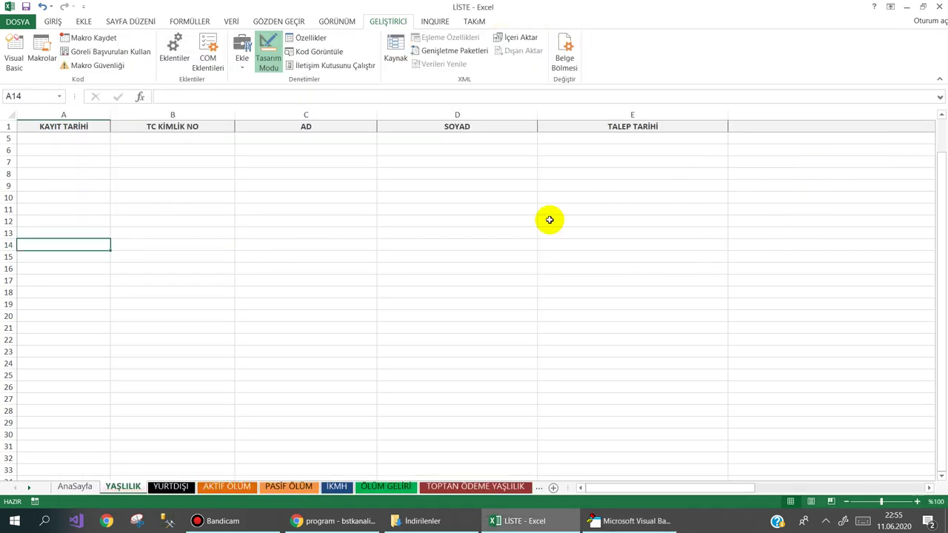
pyautogui.click(392, 209)
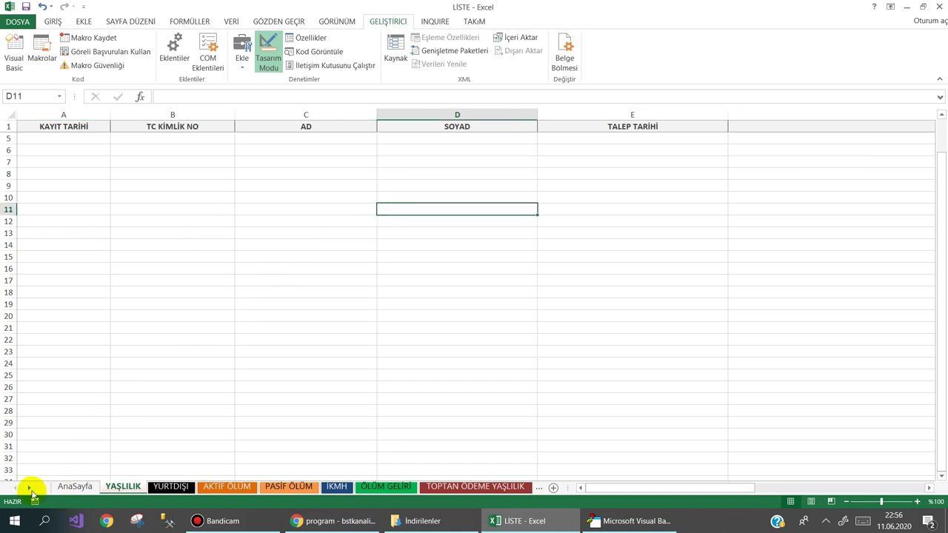
pyautogui.click(74, 486)
pyautogui.click(162, 342)
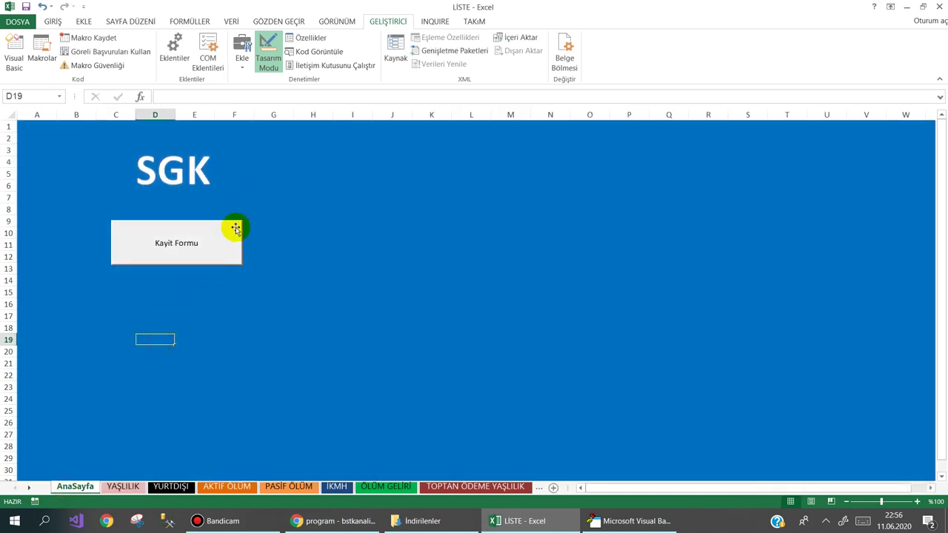
pyautogui.click(268, 53)
# Fill the Talep Kayıt Formu with request type PASİF ÖLÜM, a Tc No and a first name
pyautogui.click(202, 242)
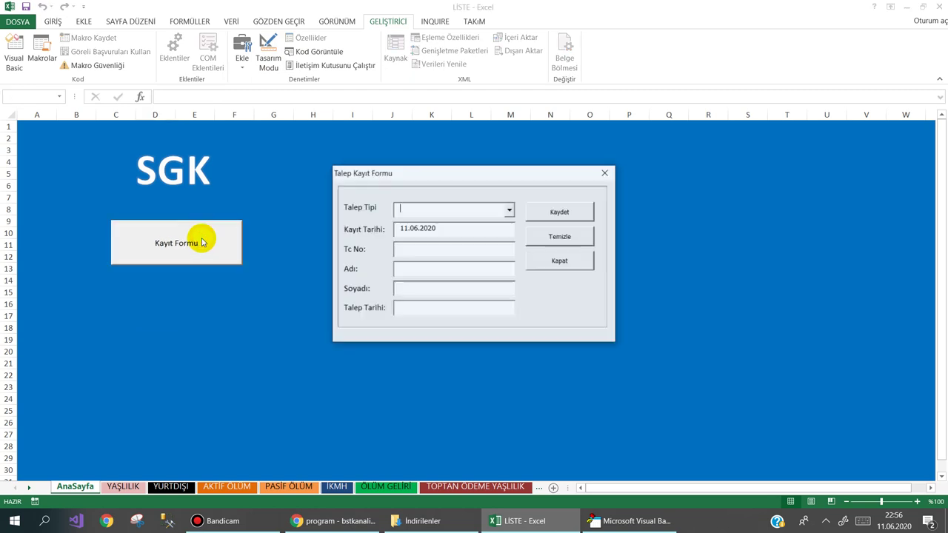
pyautogui.click(510, 211)
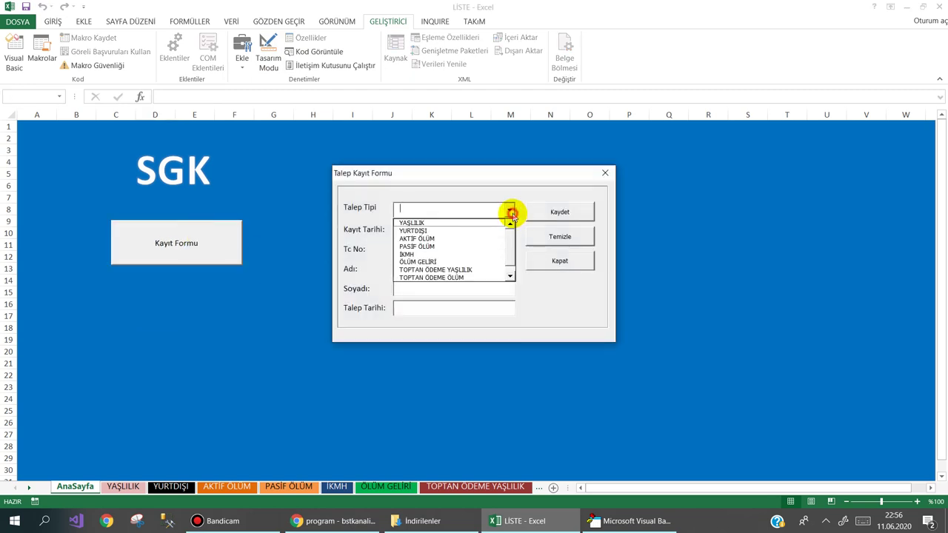
pyautogui.click(478, 247)
pyautogui.click(421, 248)
pyautogui.write('54634563456')
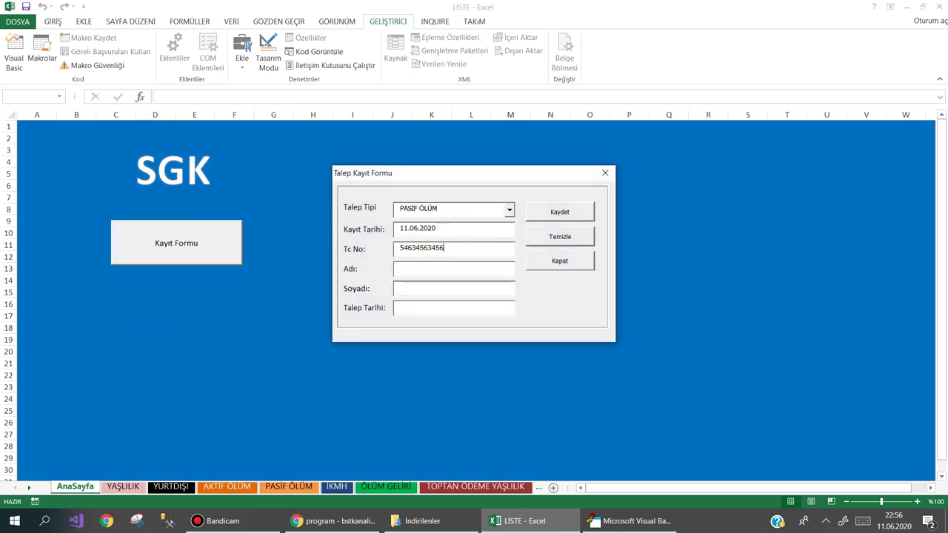
pyautogui.click(422, 268)
pyautogui.hotkey('shift', 'Home')
pyautogui.write('A')
# Save the request, close the form, and check the new record in row 2 of PASİF ÖLÜM
pyautogui.press('Return')
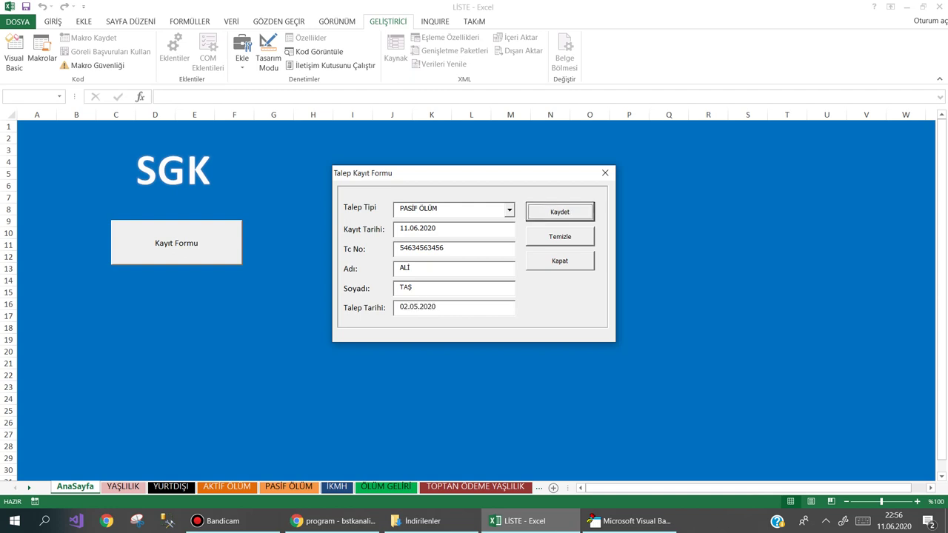
pyautogui.press('Return')
pyautogui.press('Return')
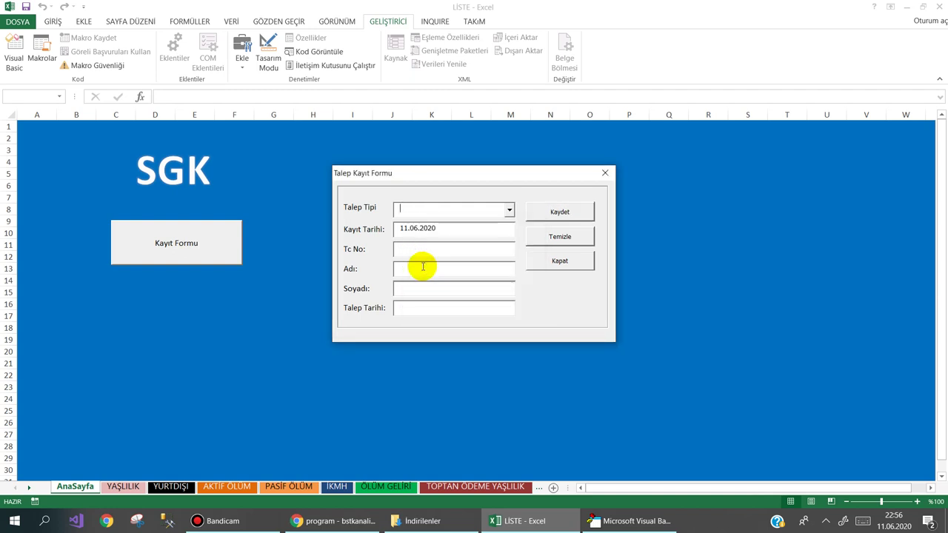
pyautogui.click(533, 259)
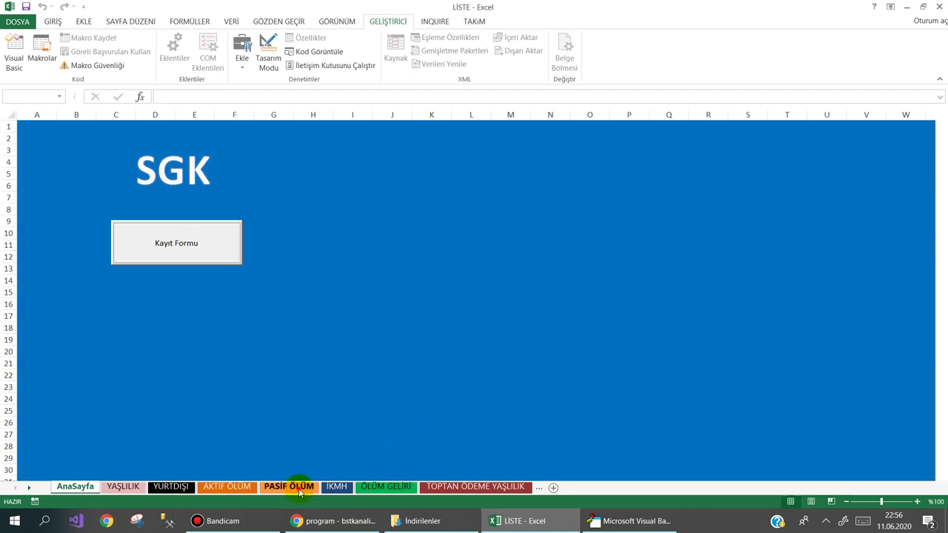
pyautogui.click(290, 486)
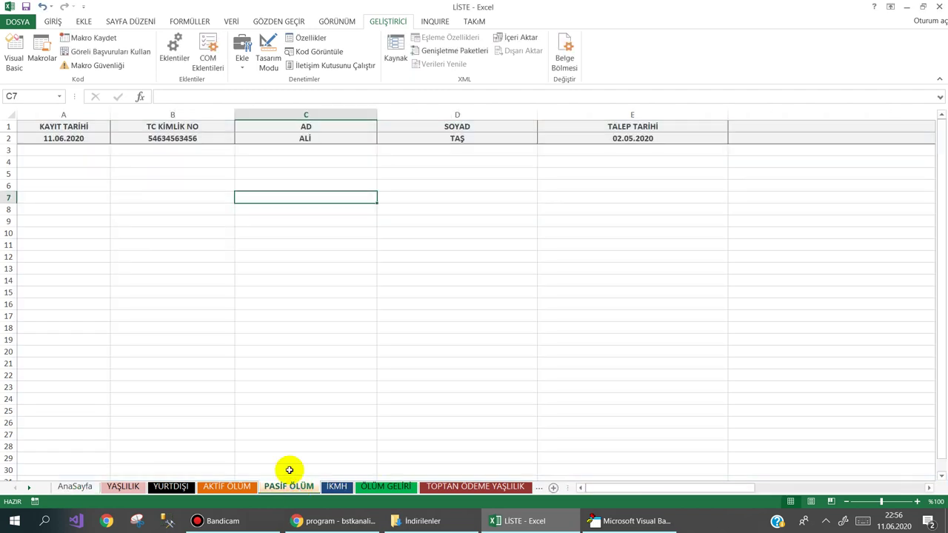
pyautogui.click(83, 142)
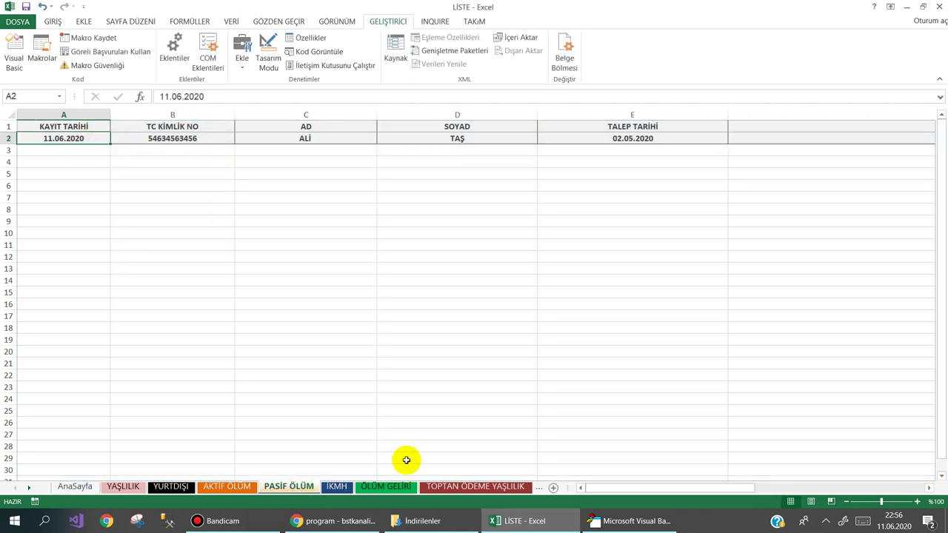
# Delete the Rows(2).Insert line from the Kaydet button's save code
pyautogui.click(613, 522)
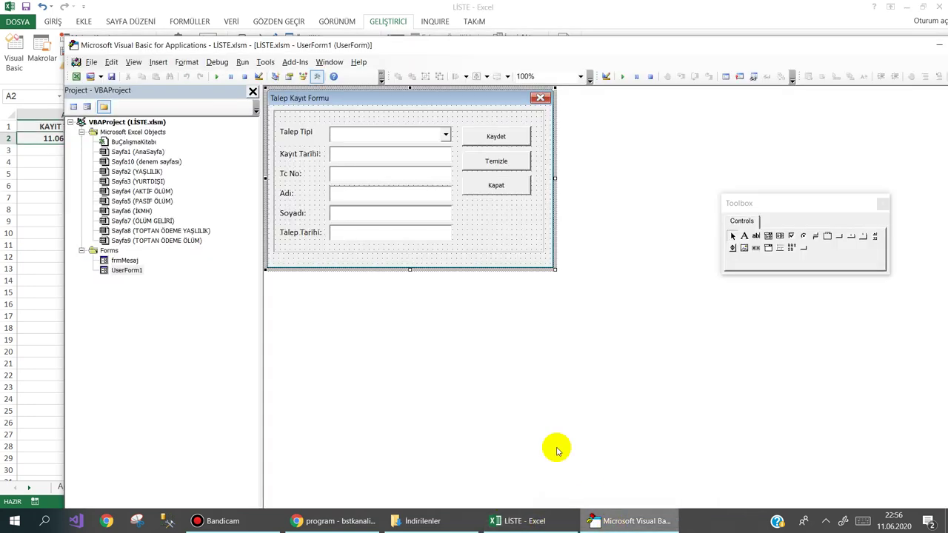
pyautogui.click(487, 138)
pyautogui.doubleClick(487, 138)
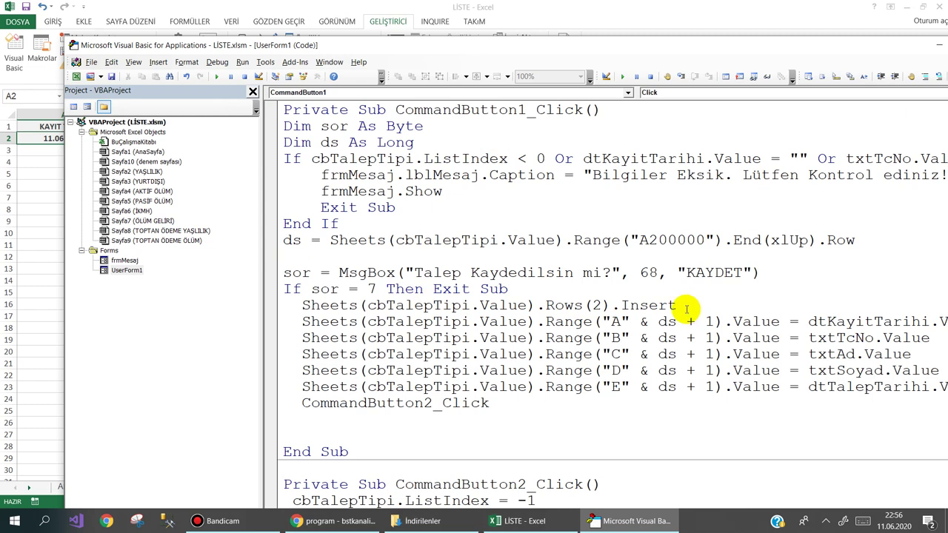
pyautogui.moveTo(686, 310); pyautogui.dragTo(280, 309)
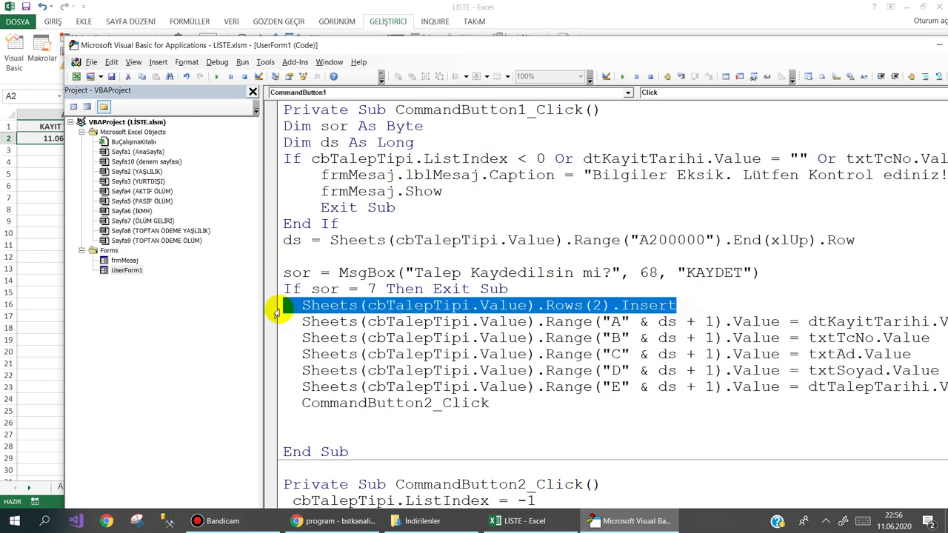
pyautogui.press('Delete')
pyautogui.press('Delete')
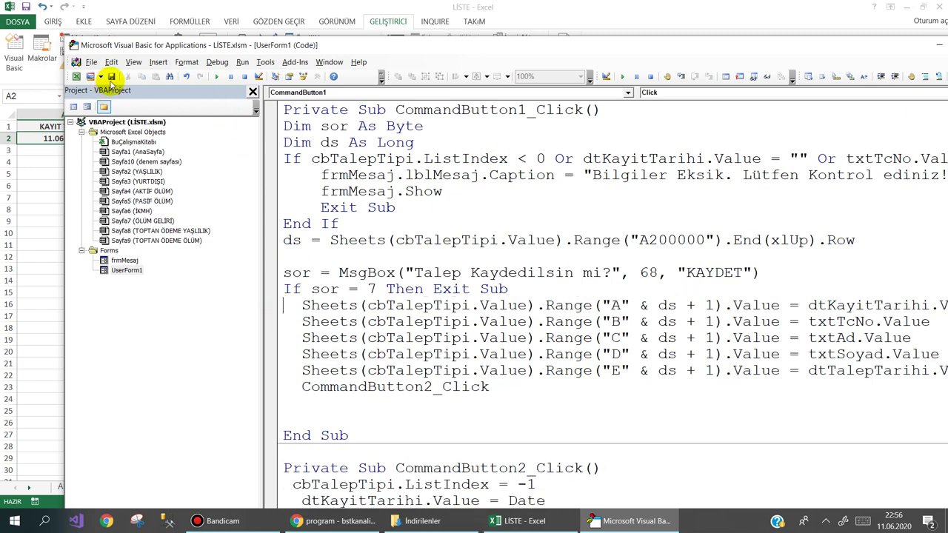
# Delete the test record in row 2 of the PASİF ÖLÜM sheet
pyautogui.click(46, 186)
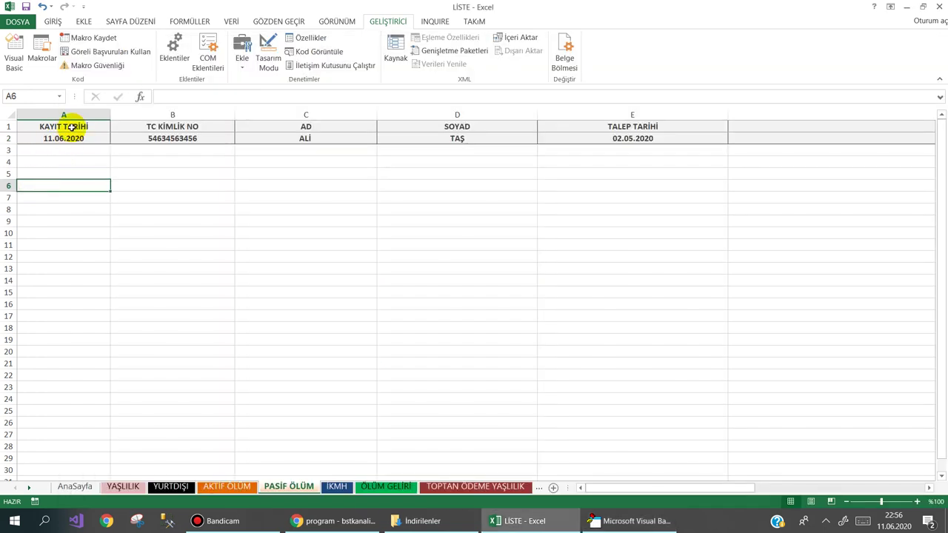
pyautogui.moveTo(71, 127); pyautogui.dragTo(629, 126)
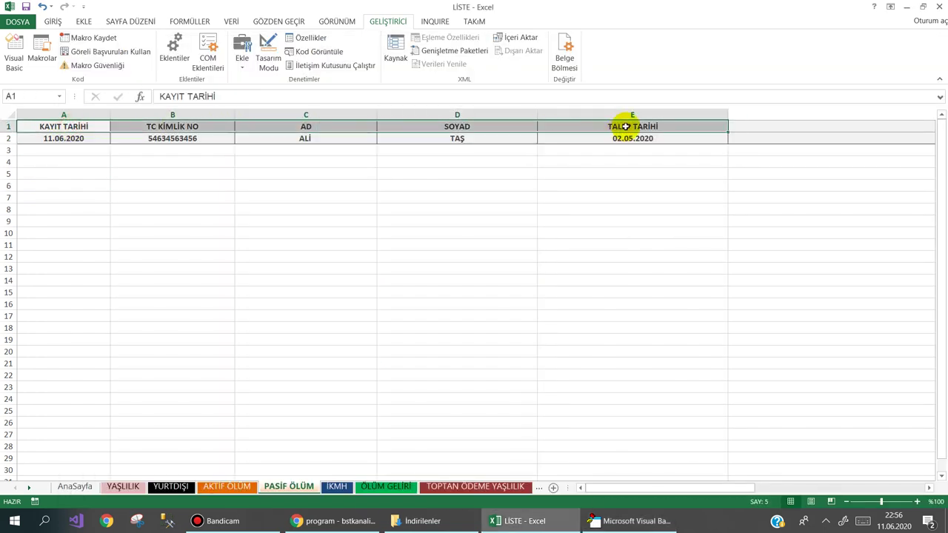
pyautogui.click(6, 138)
pyautogui.rightClick(6, 138)
pyautogui.click(47, 239)
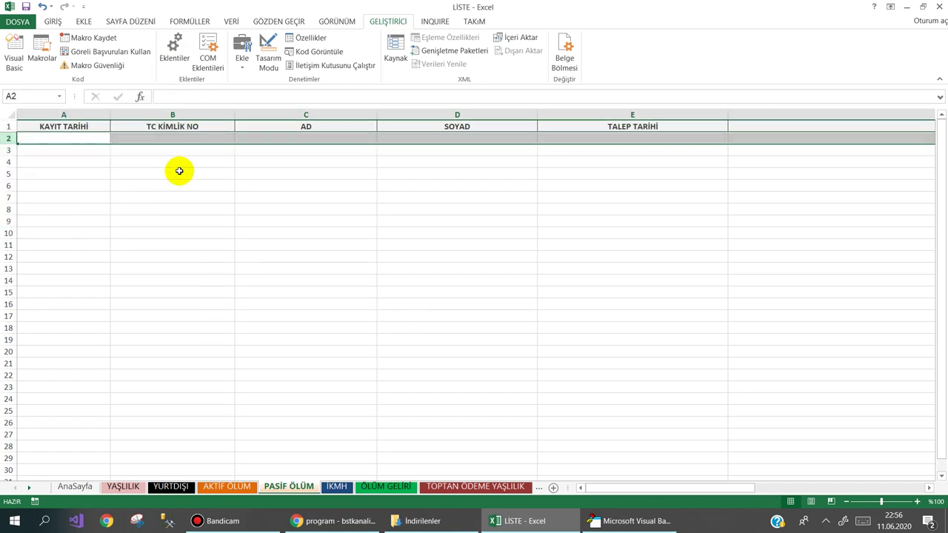
pyautogui.click(177, 161)
# Save a first İKMH request from the Talep Kayıt Formu on AnaSayfa
pyautogui.click(70, 488)
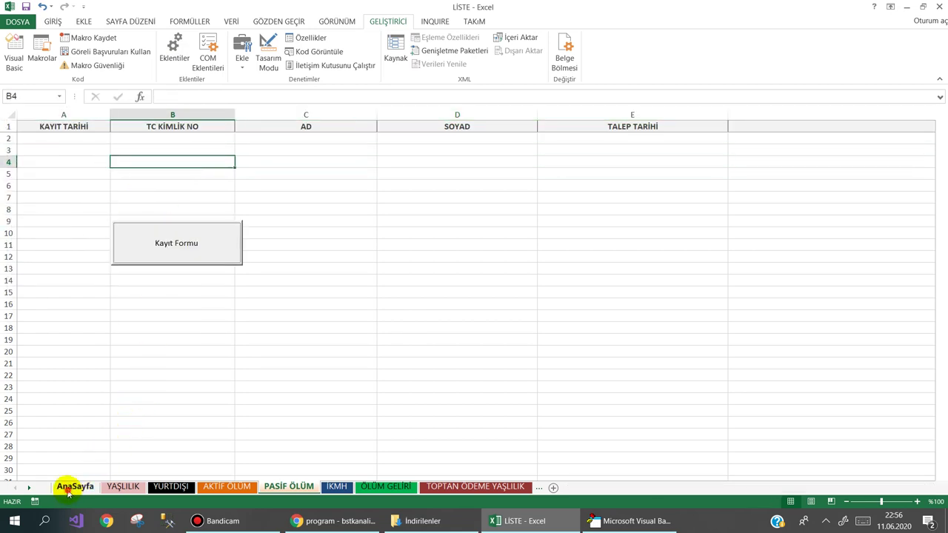
pyautogui.click(163, 248)
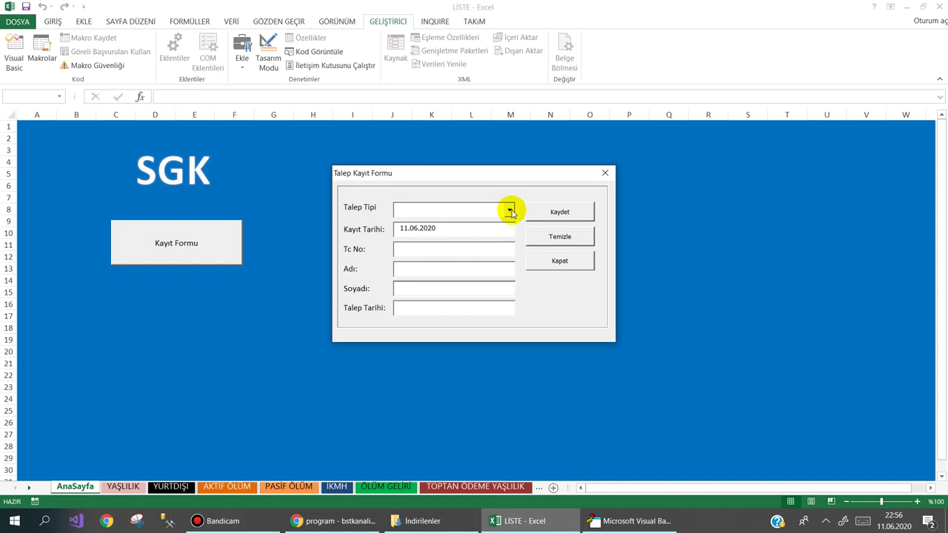
pyautogui.click(511, 212)
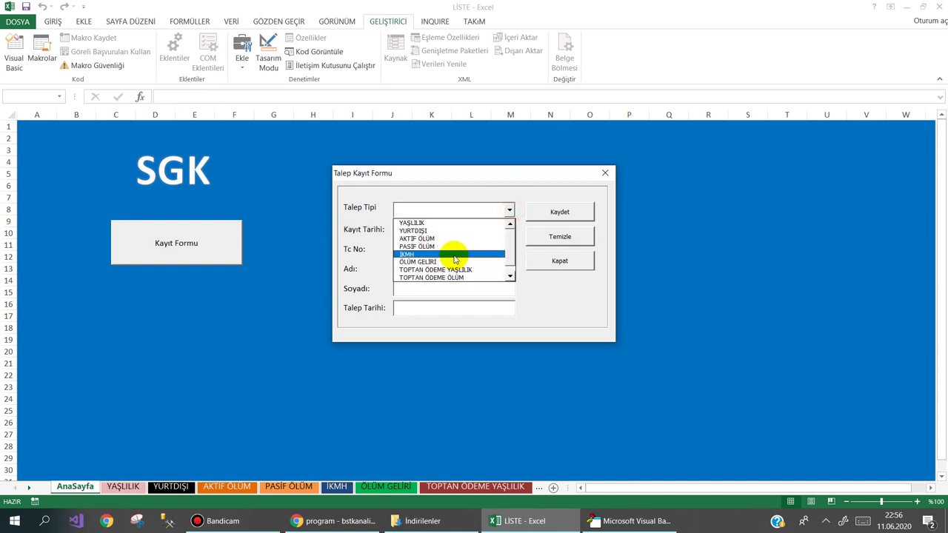
pyautogui.click(454, 255)
pyautogui.click(442, 247)
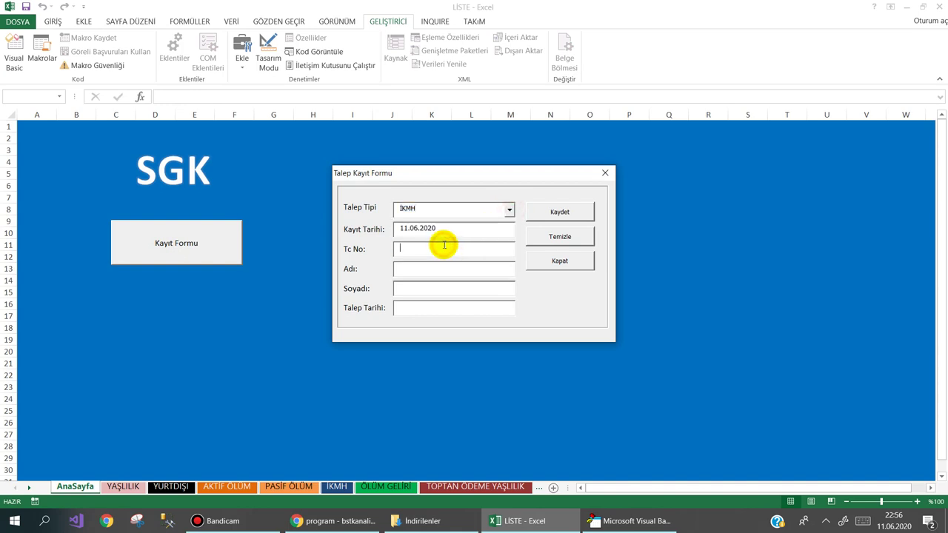
pyautogui.write('43563456345')
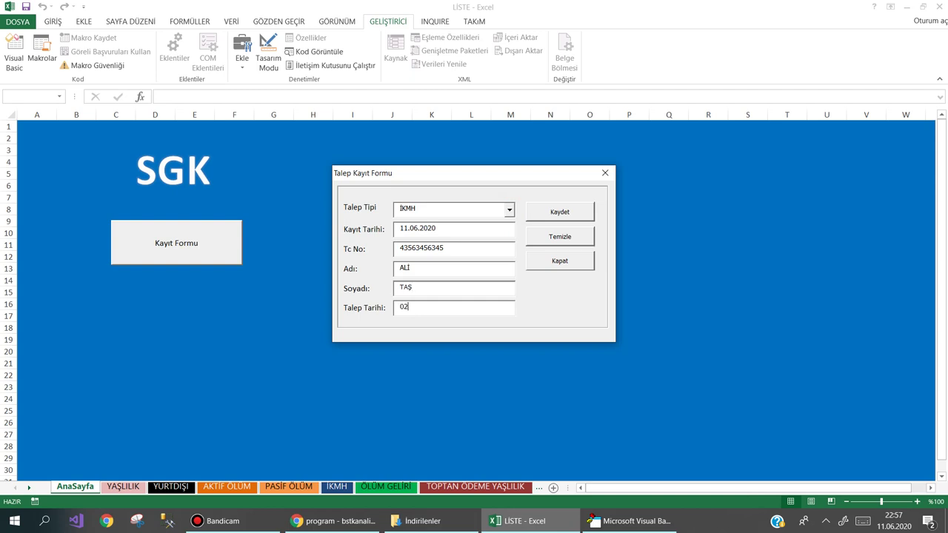
pyautogui.write('0')
pyautogui.press('Tab')
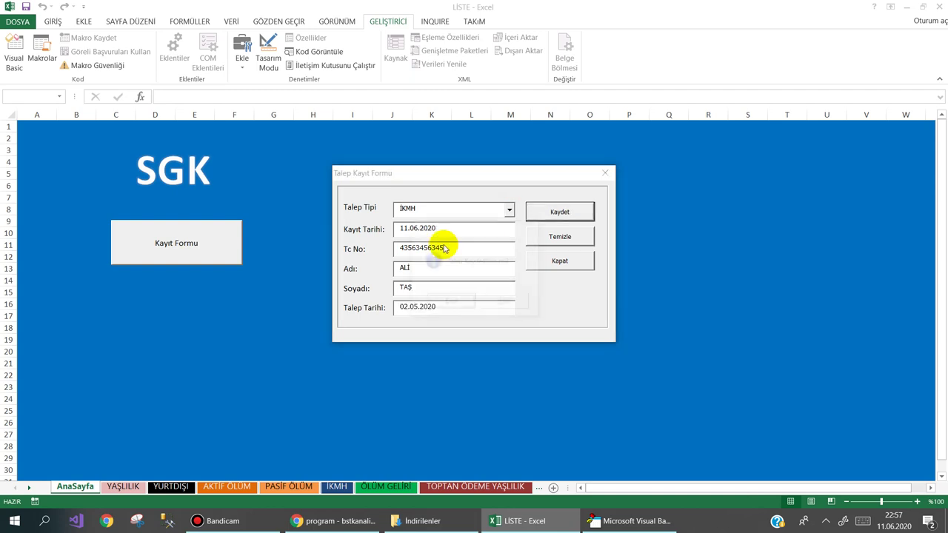
pyautogui.press('Return')
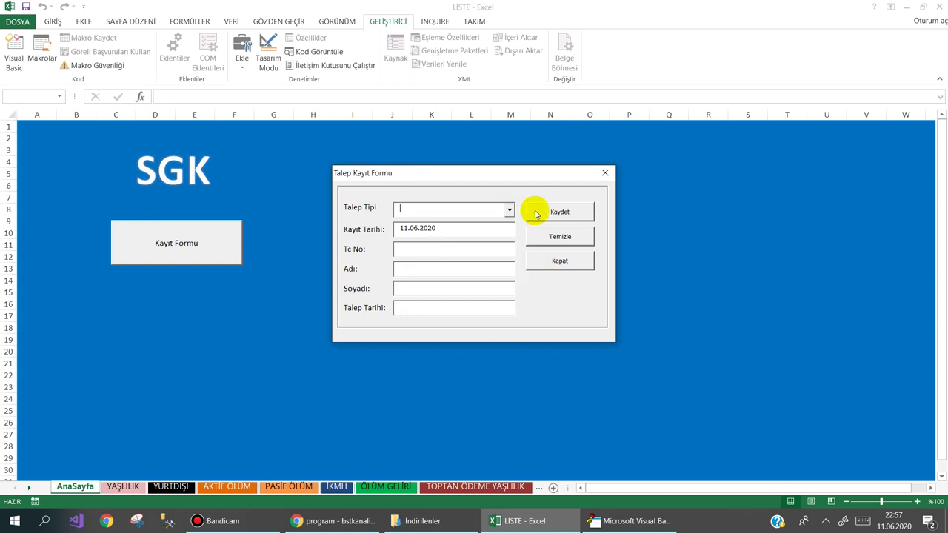
# Save a second İKMH request with request date 05.05.2020
pyautogui.click(509, 209)
pyautogui.click(487, 261)
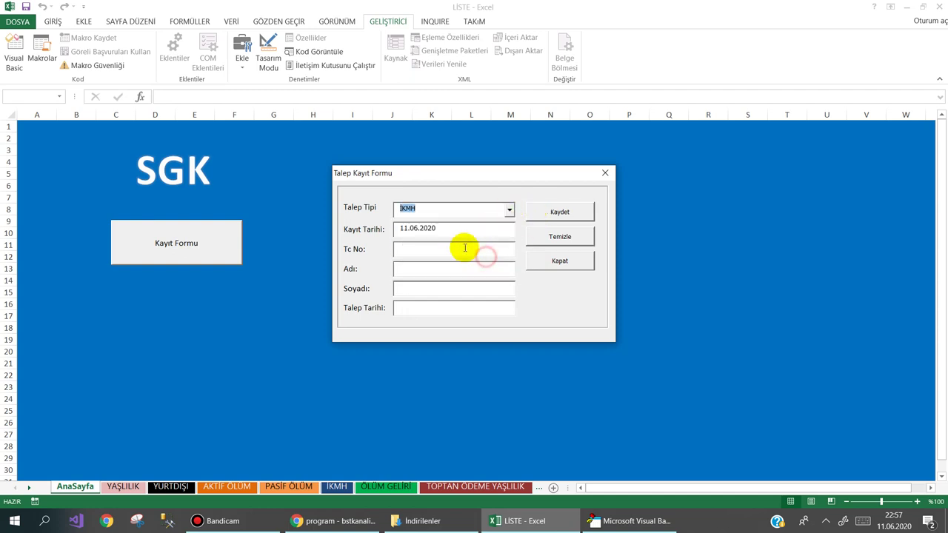
pyautogui.click(453, 248)
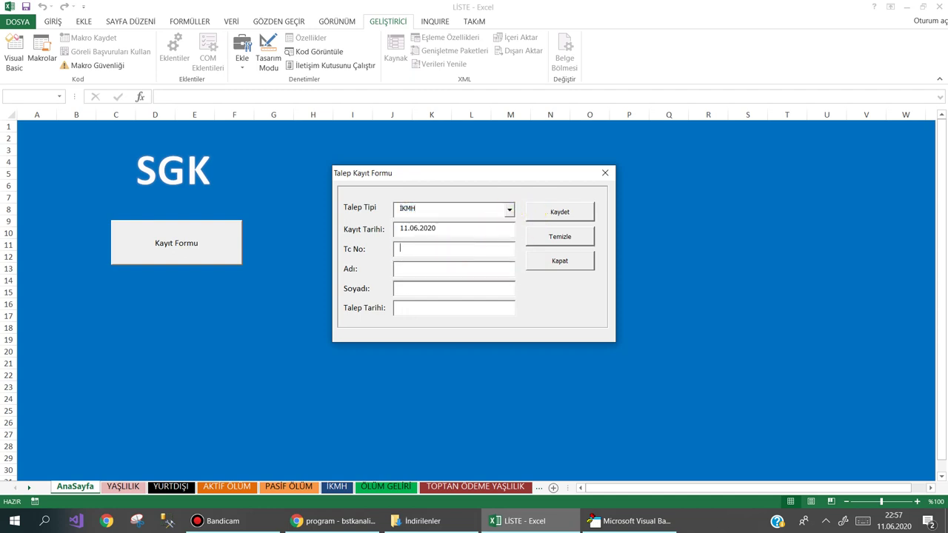
pyautogui.write('23452345234')
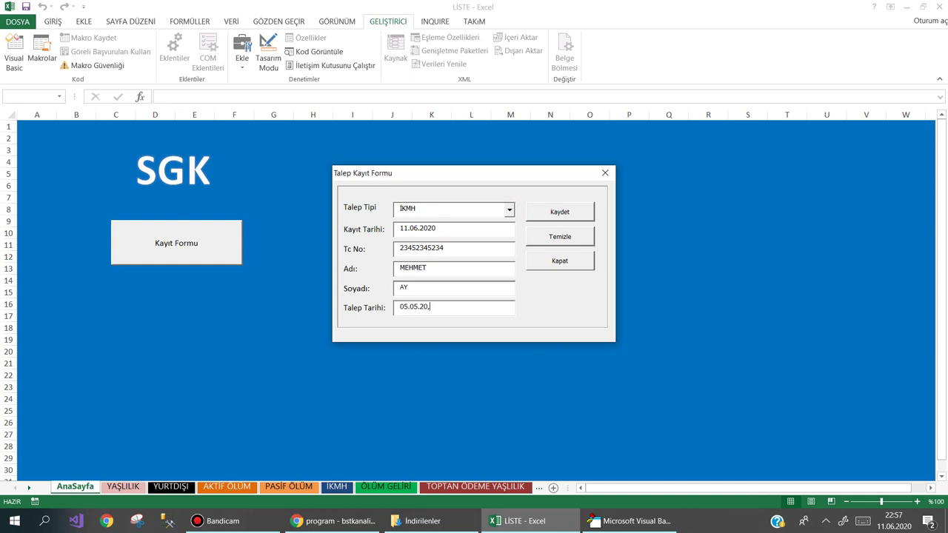
pyautogui.write('0')
pyautogui.press('Return')
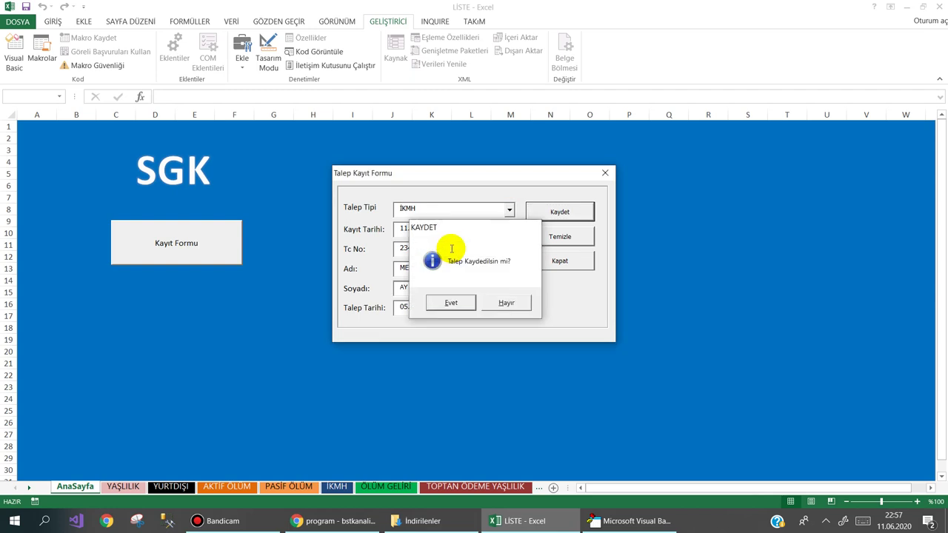
pyautogui.press('Return')
# Close the form and check the İKMH sheet shows both records in rows 2 and 3
pyautogui.click(555, 260)
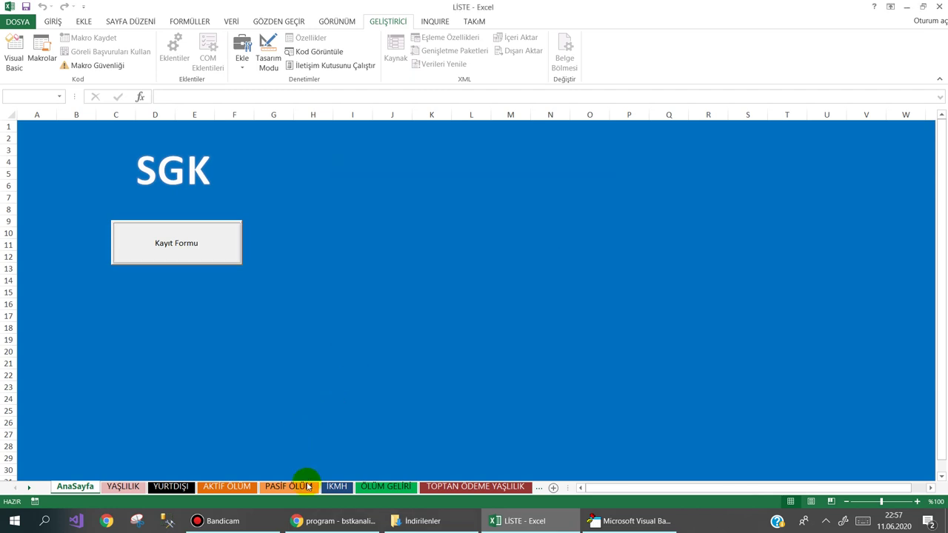
pyautogui.click(351, 488)
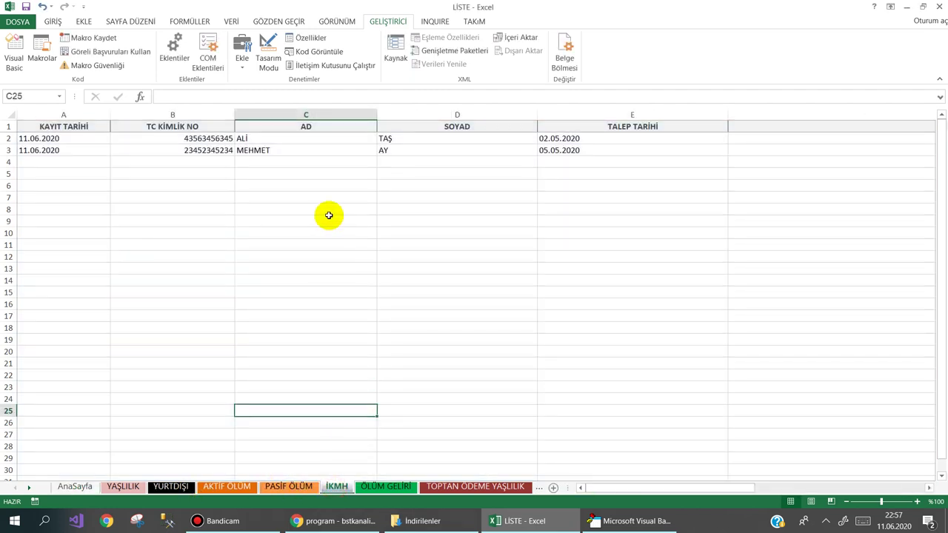
pyautogui.moveTo(63, 146); pyautogui.dragTo(565, 171)
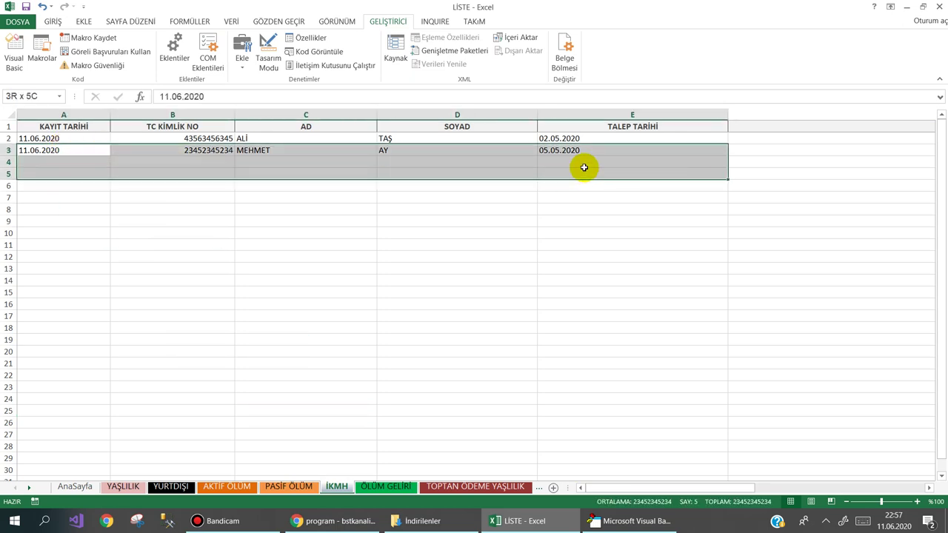
pyautogui.click(311, 234)
pyautogui.click(75, 486)
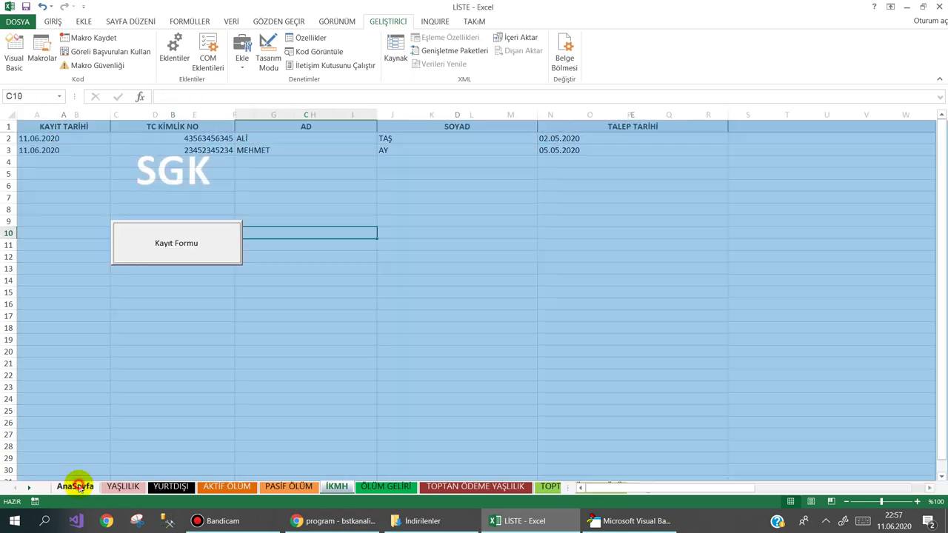
# Open the Talep Tipi combo box's Change event handler in the code window
pyautogui.click(621, 521)
pyautogui.doubleClick(378, 134)
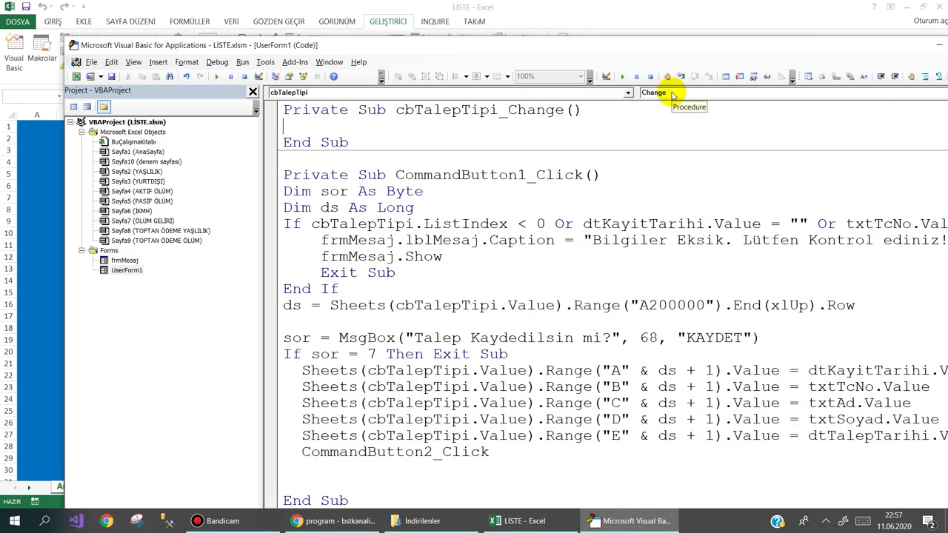
pyautogui.click(672, 94)
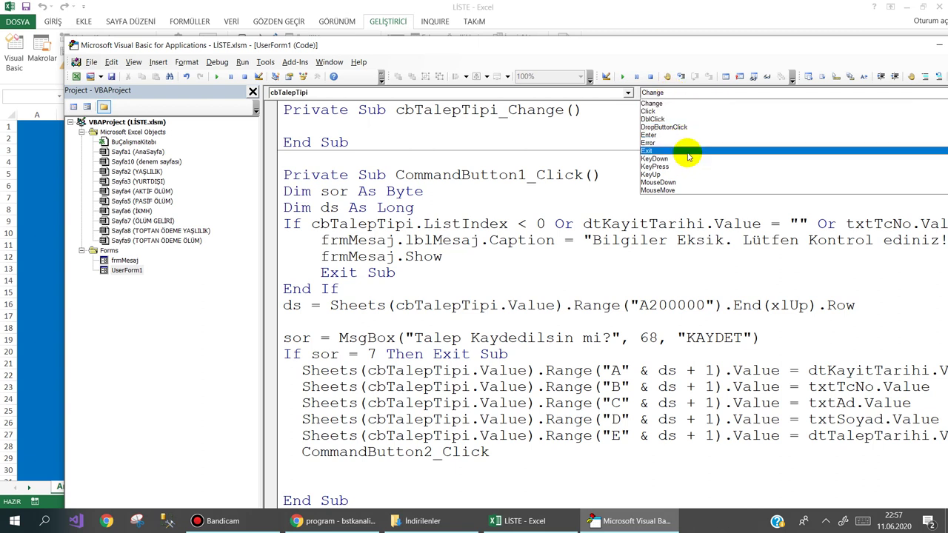
pyautogui.scroll(2, 685, 159)
pyautogui.scroll(2, 687, 157)
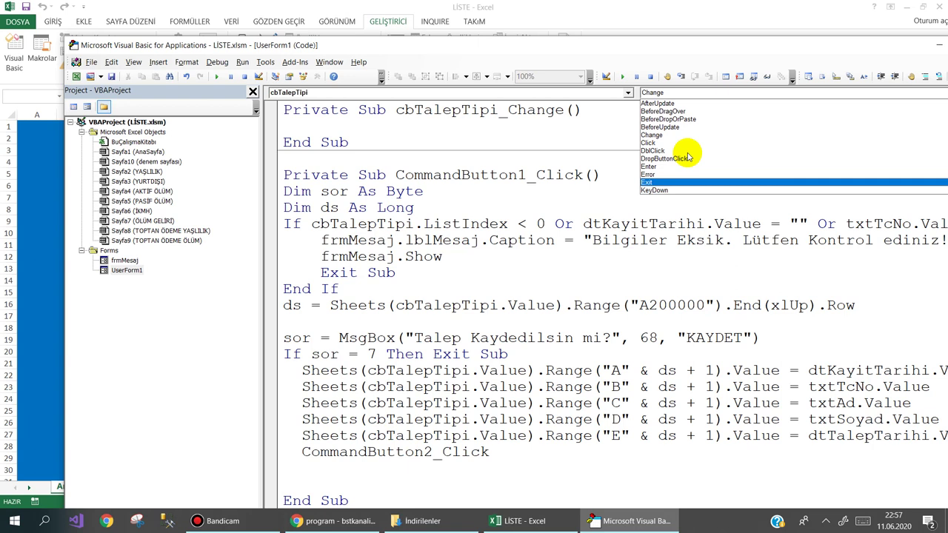
pyautogui.scroll(-1, 688, 157)
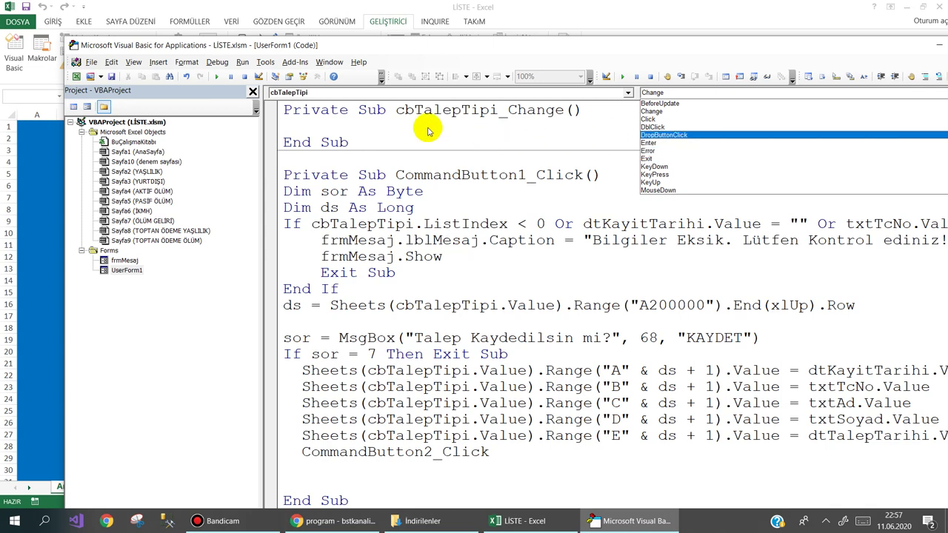
# Add txtTcNo.SetFocus to cbTalepTipi_Change using IntelliSense completion
pyautogui.click(305, 127)
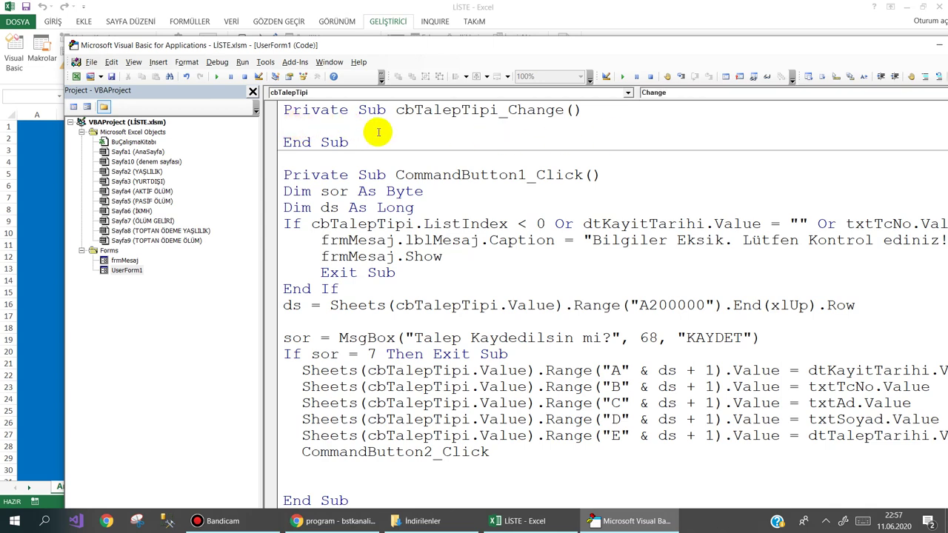
pyautogui.write('TXTT')
pyautogui.hotkey('ctrl', 'space')
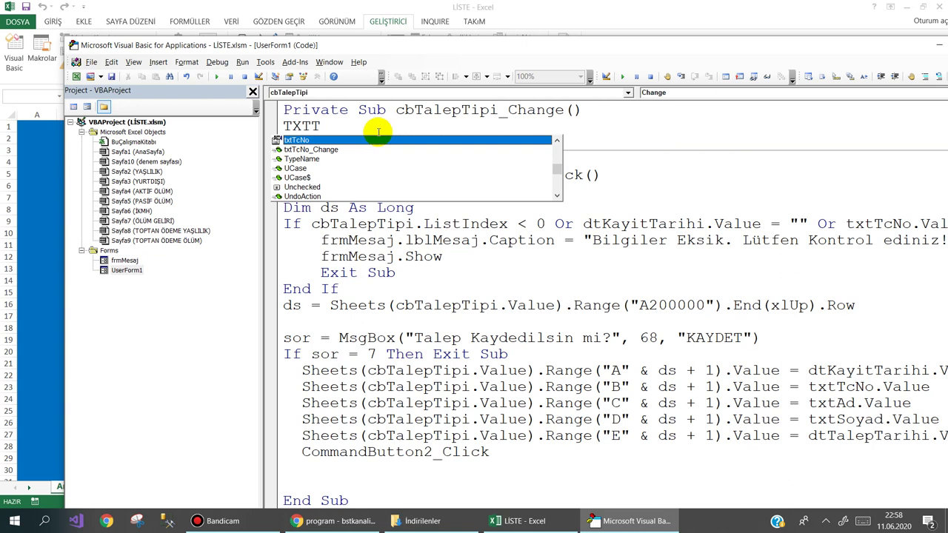
pyautogui.write('.SE')
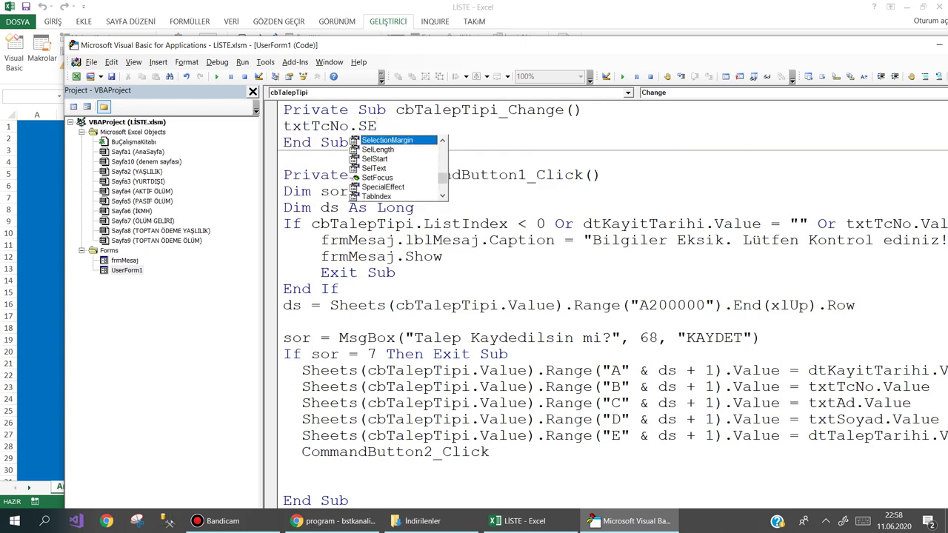
pyautogui.press('Down')
pyautogui.press('Down')
pyautogui.press('Down')
pyautogui.press('Down')
pyautogui.press('Tab')
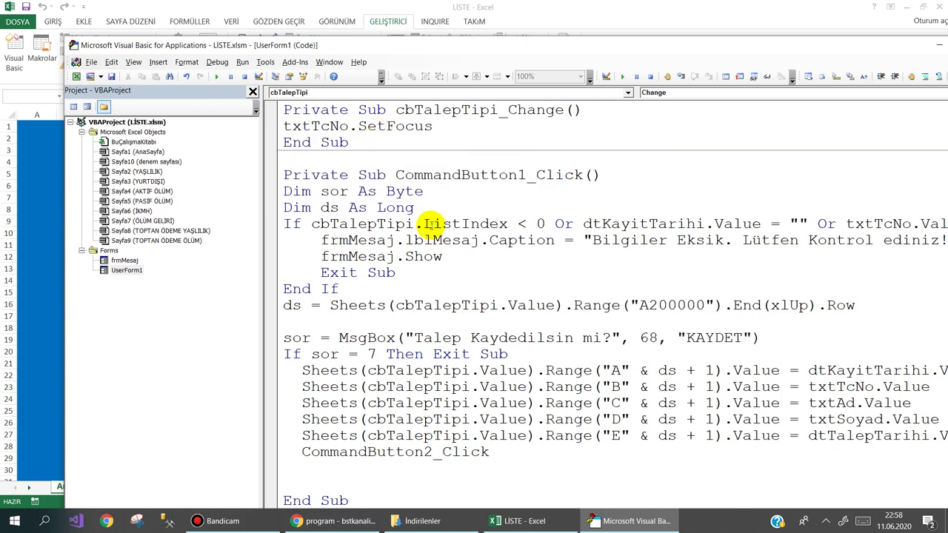
pyautogui.click(37, 234)
pyautogui.click(119, 240)
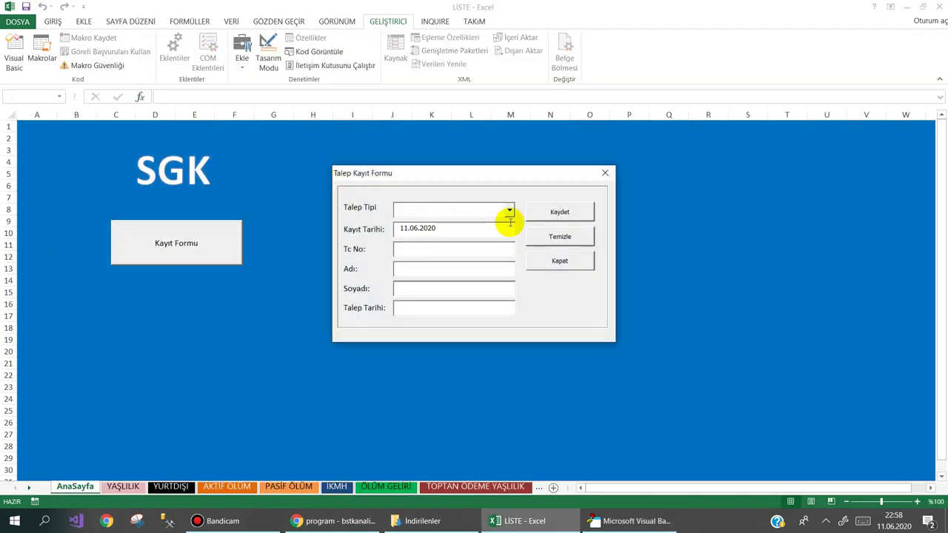
# Save an AKTİF ÖLÜM request dated 04.05.2020 and verify it lands in row 2 of that sheet
pyautogui.click(509, 211)
pyautogui.click(458, 239)
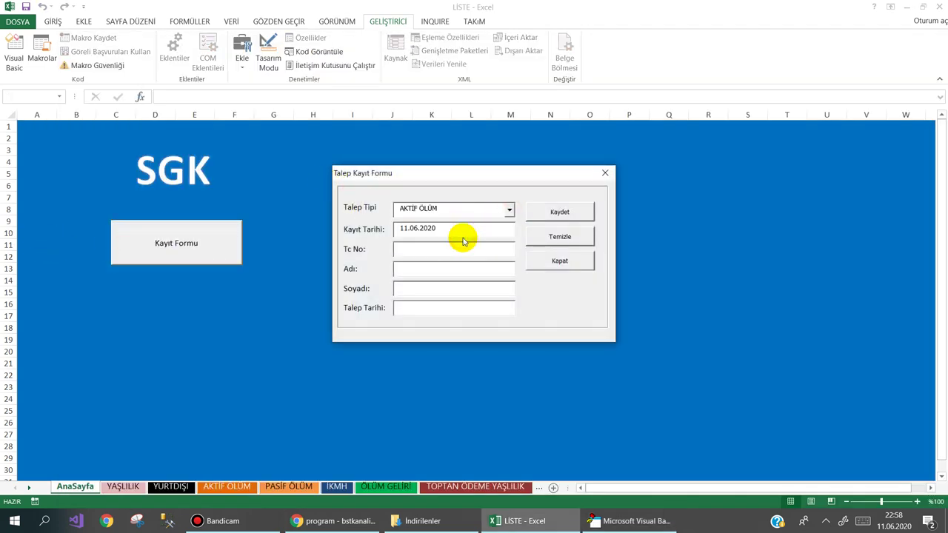
pyautogui.write('56456745674')
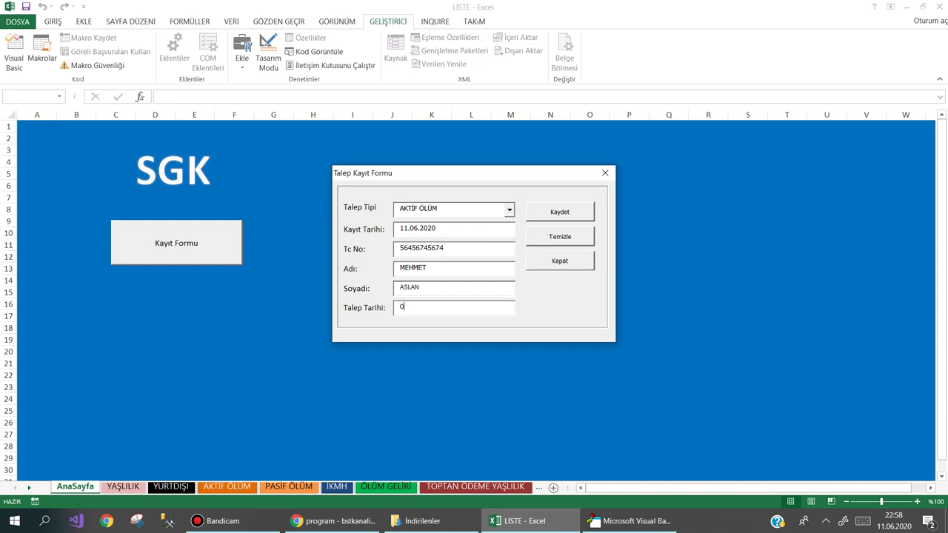
pyautogui.write('05.202')
pyautogui.click(559, 212)
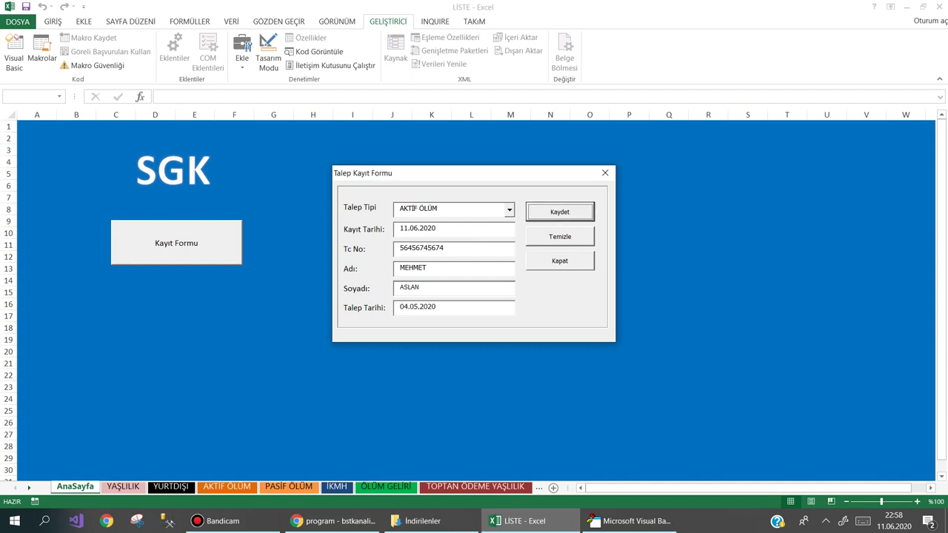
pyautogui.press('Return')
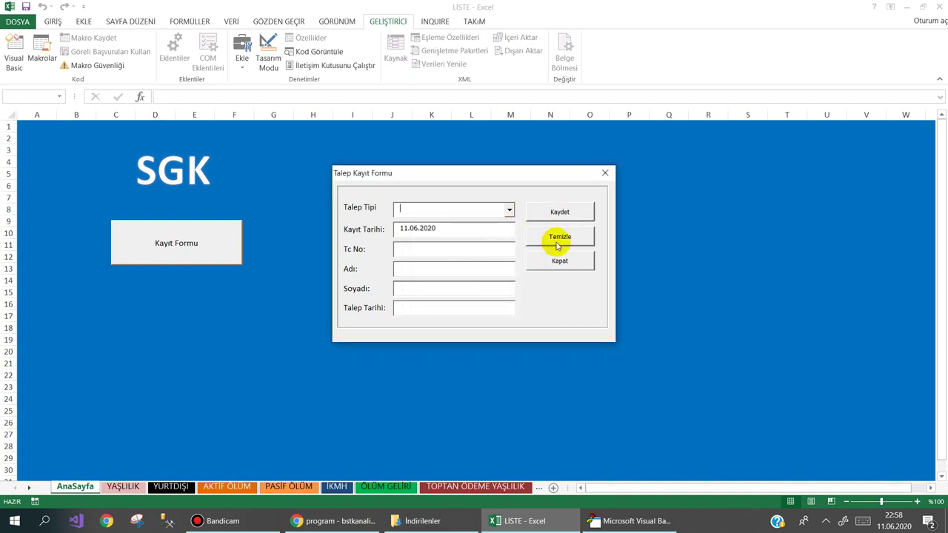
pyautogui.click(558, 259)
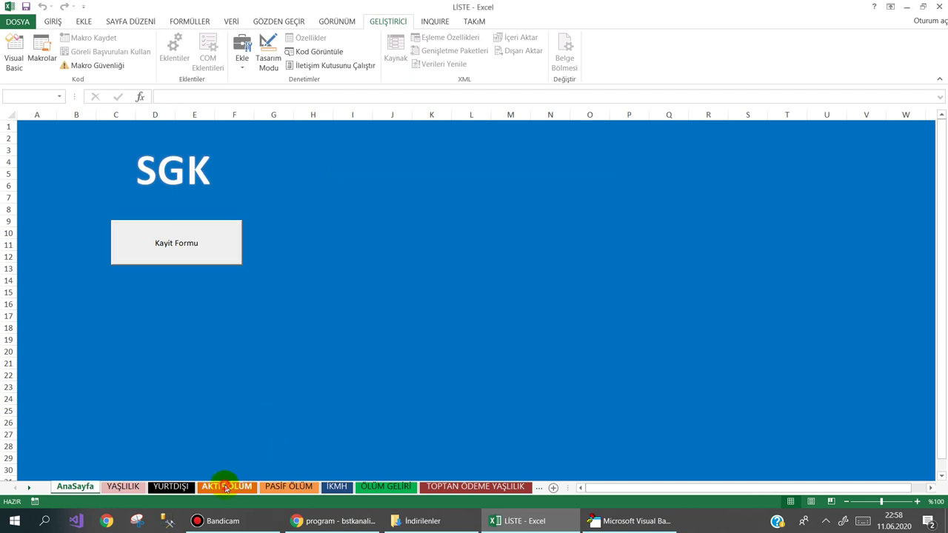
pyautogui.click(226, 487)
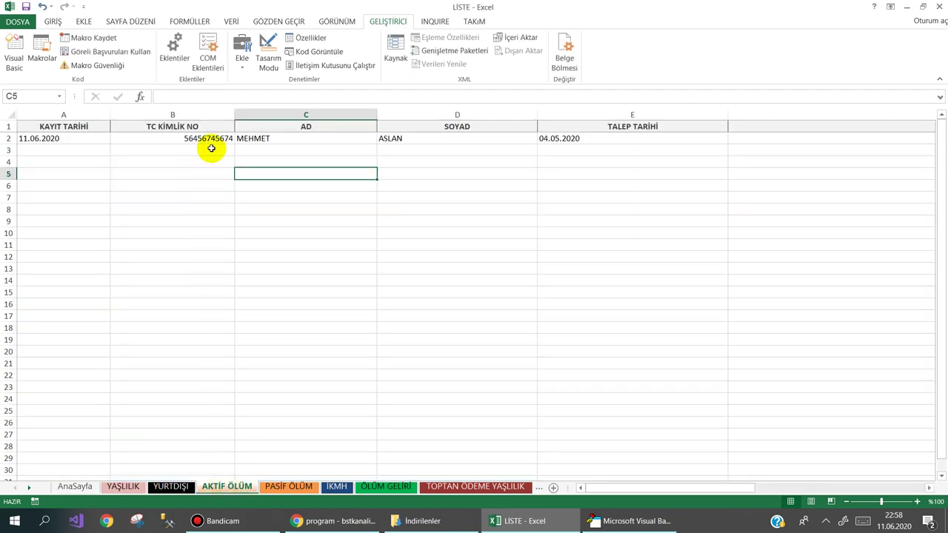
pyautogui.click(71, 488)
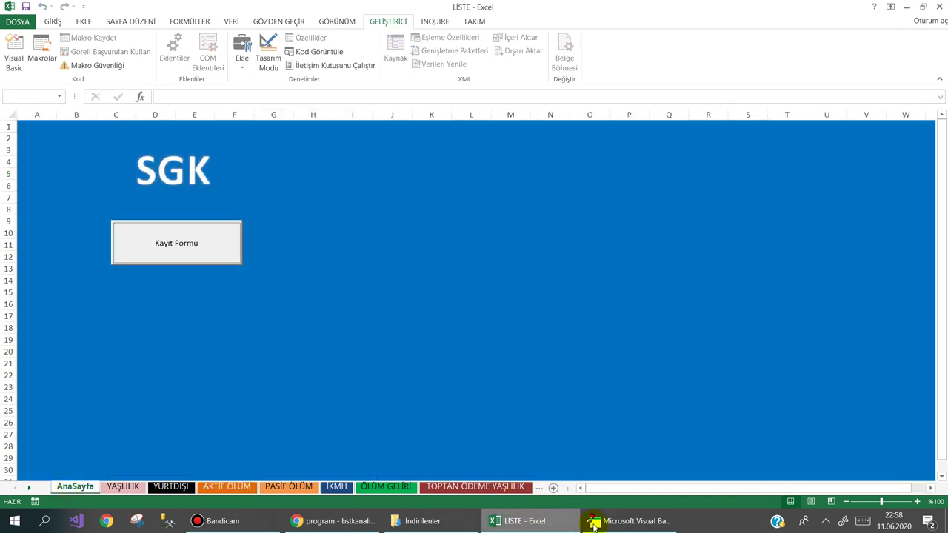
pyautogui.click(625, 520)
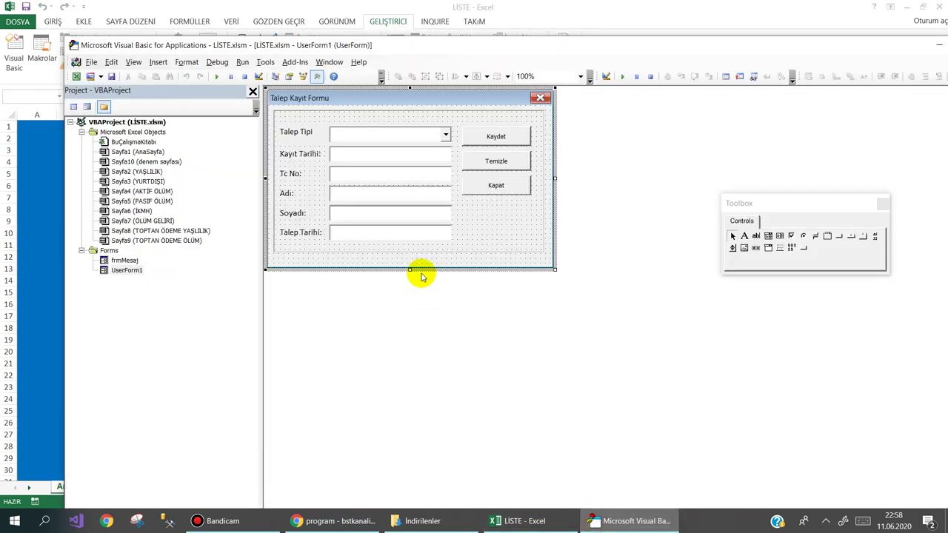
# Widen UserForm1 to the right, extend it downward, and maximize the VBA editor
pyautogui.click(418, 263)
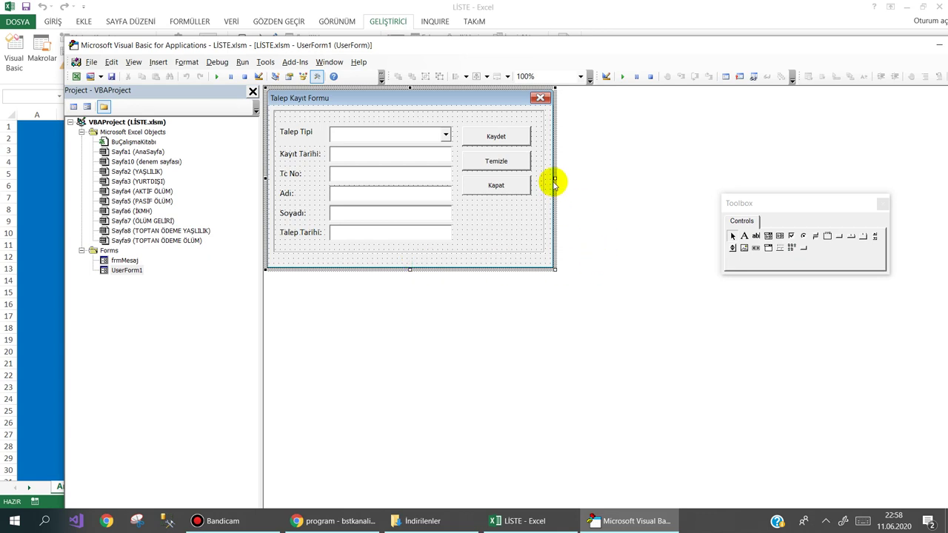
pyautogui.moveTo(682, 189); pyautogui.dragTo(856, 190)
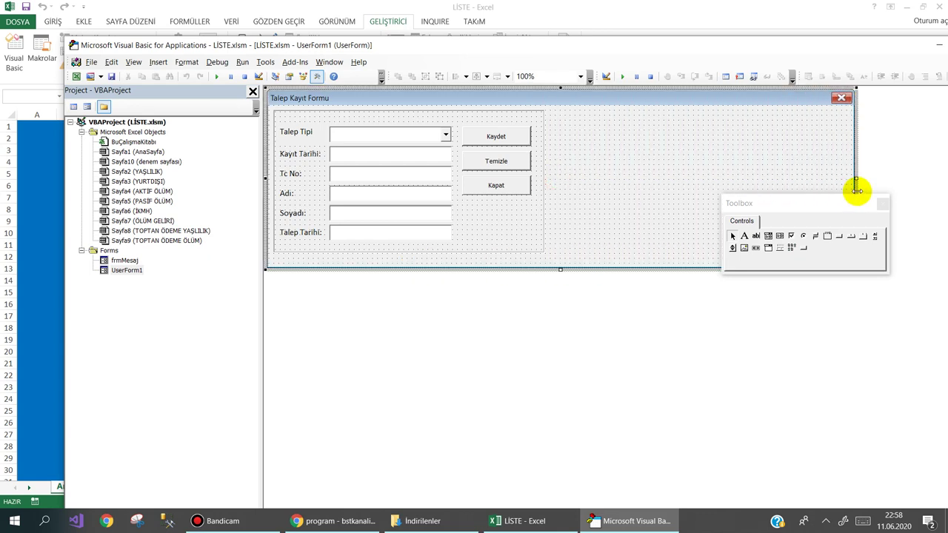
pyautogui.moveTo(560, 270); pyautogui.dragTo(563, 491)
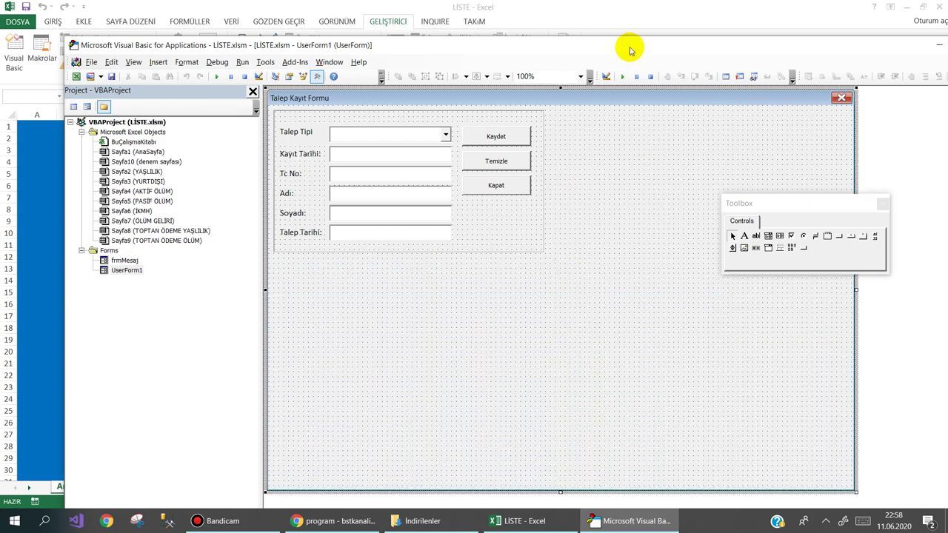
pyautogui.doubleClick(628, 45)
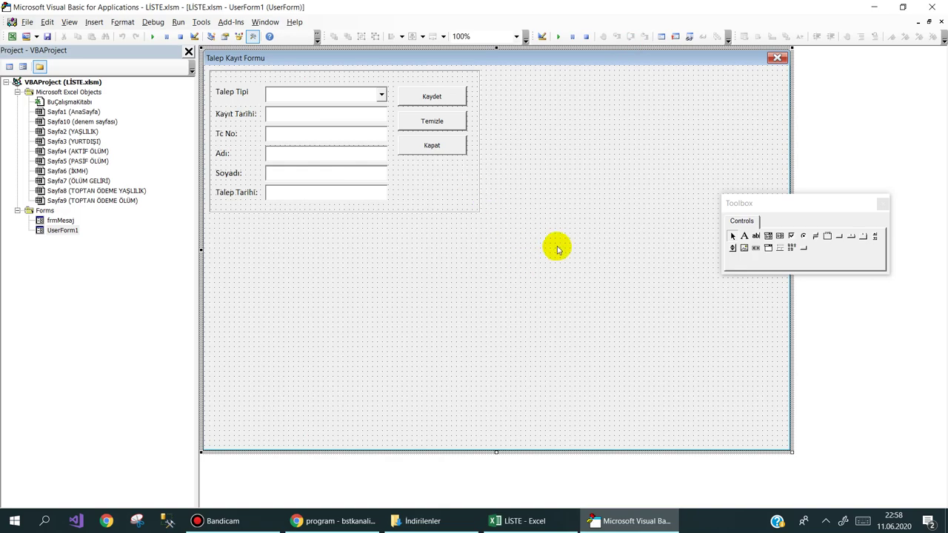
pyautogui.click(333, 521)
# Search Google for SGK
pyautogui.click(314, 31)
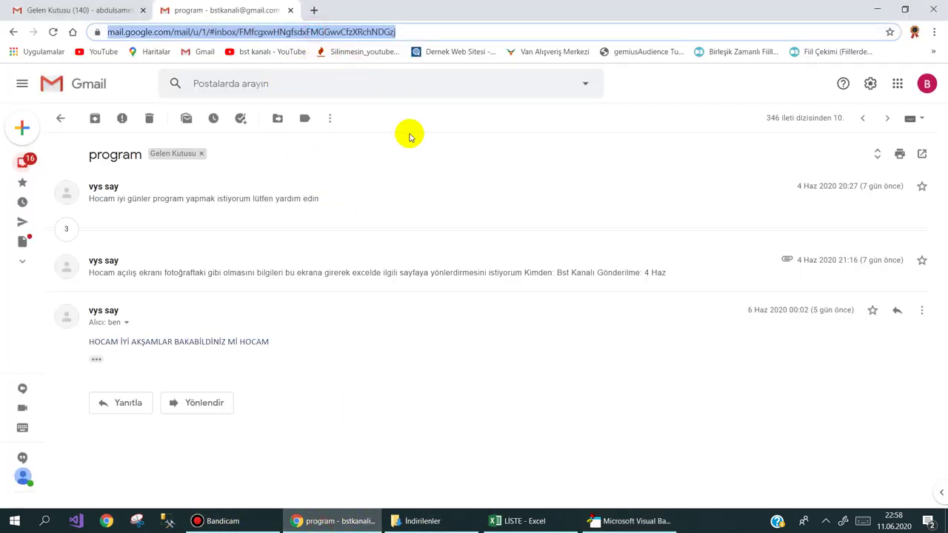
pyautogui.write('go')
pyautogui.press('Return')
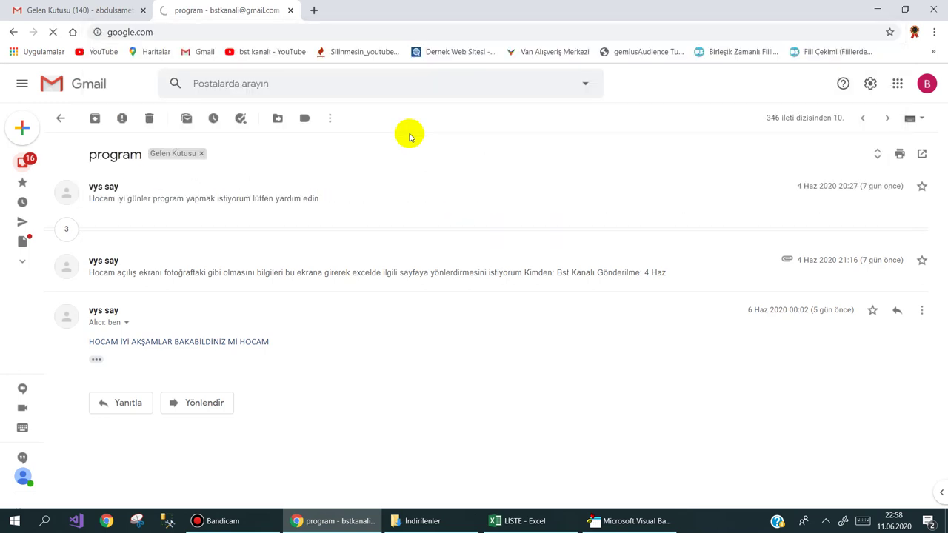
pyautogui.write('SG')
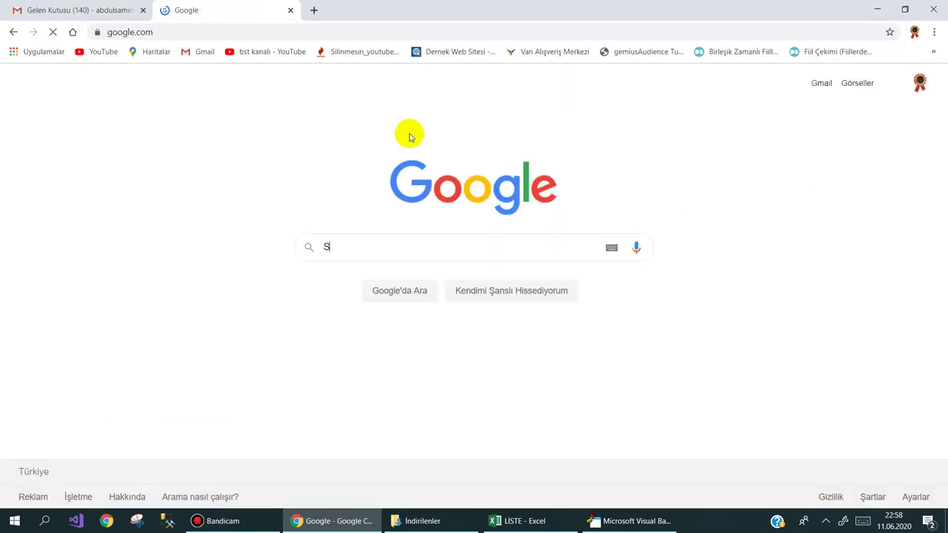
pyautogui.write('K')
pyautogui.press('Return')
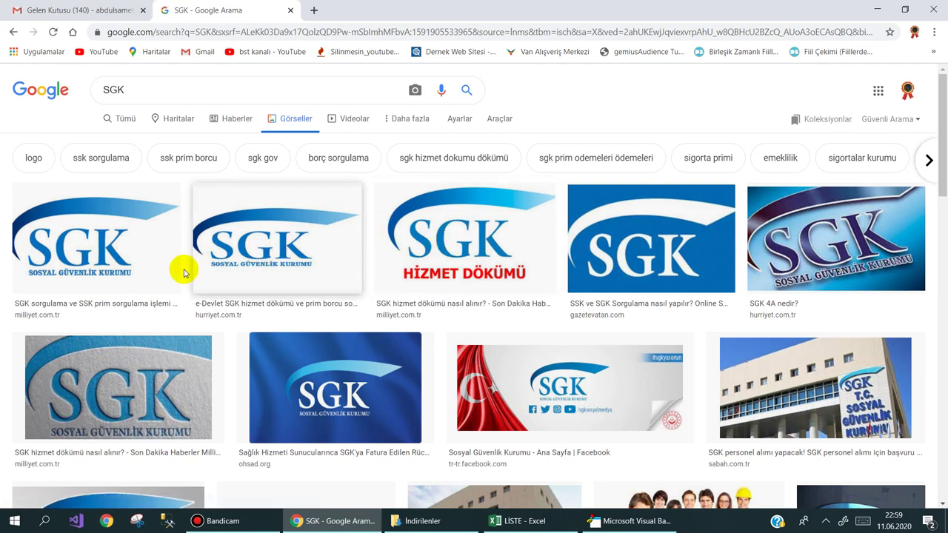
# Save the first SGK logo image result to the Desktop as a JPEG
pyautogui.click(116, 261)
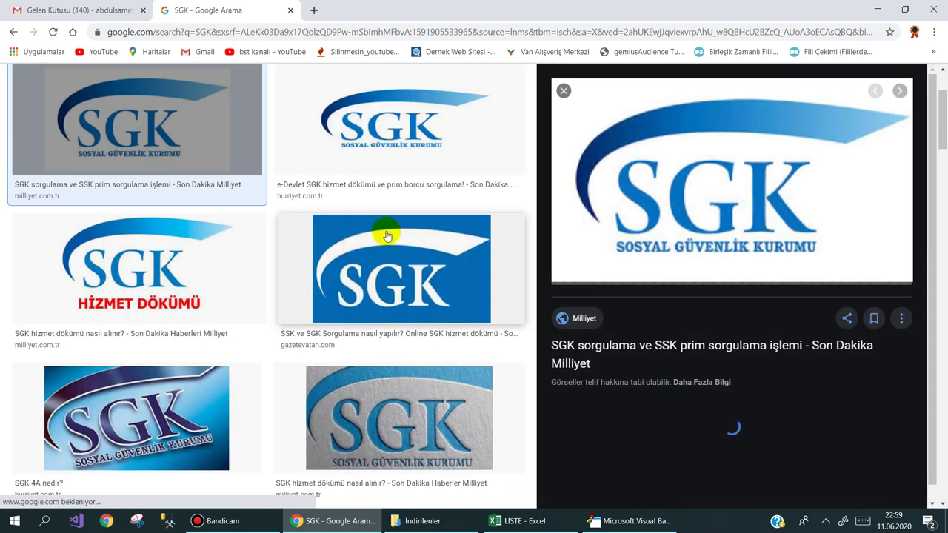
pyautogui.rightClick(731, 187)
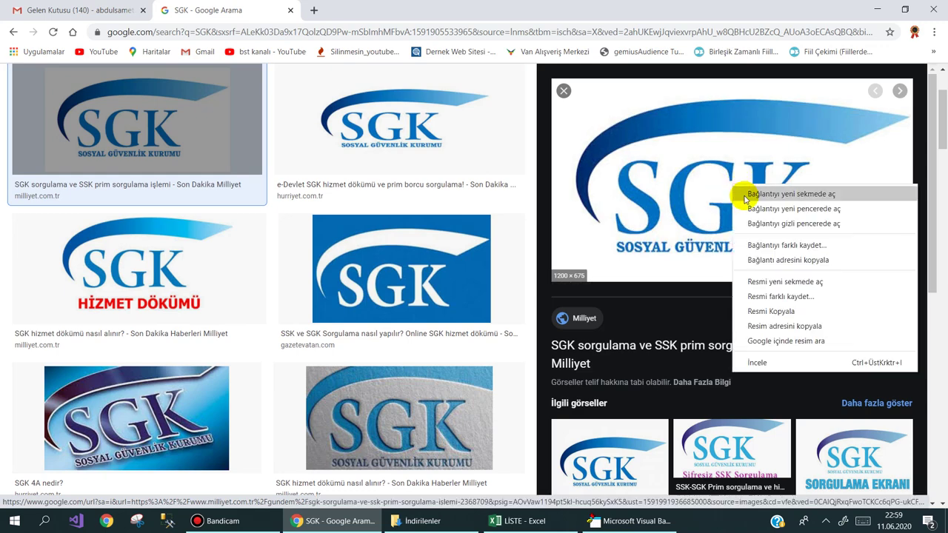
pyautogui.click(774, 277)
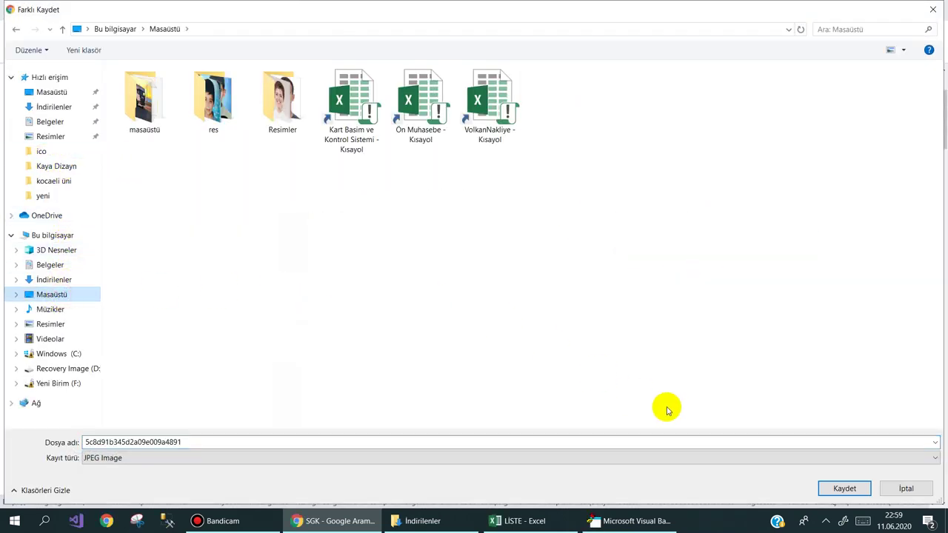
pyautogui.click(842, 488)
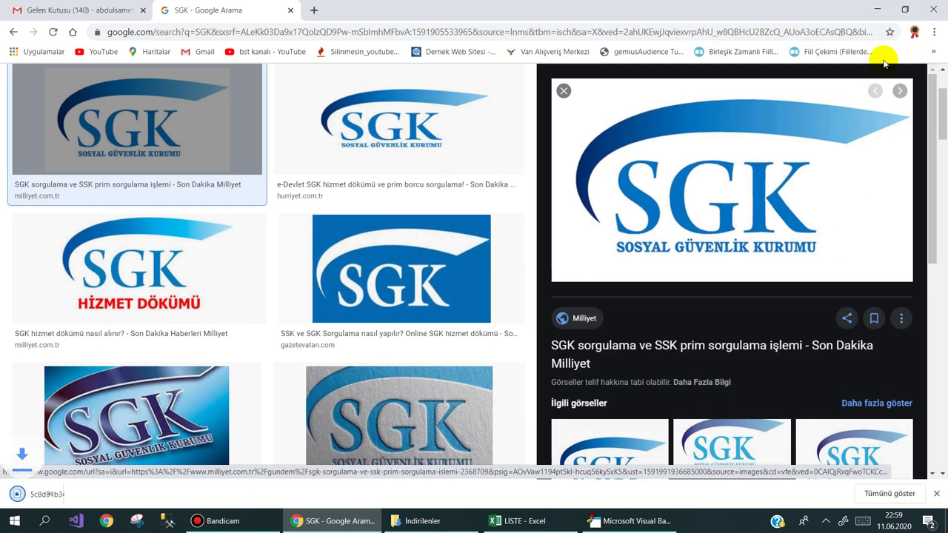
pyautogui.hotkey('alt', 'Tab')
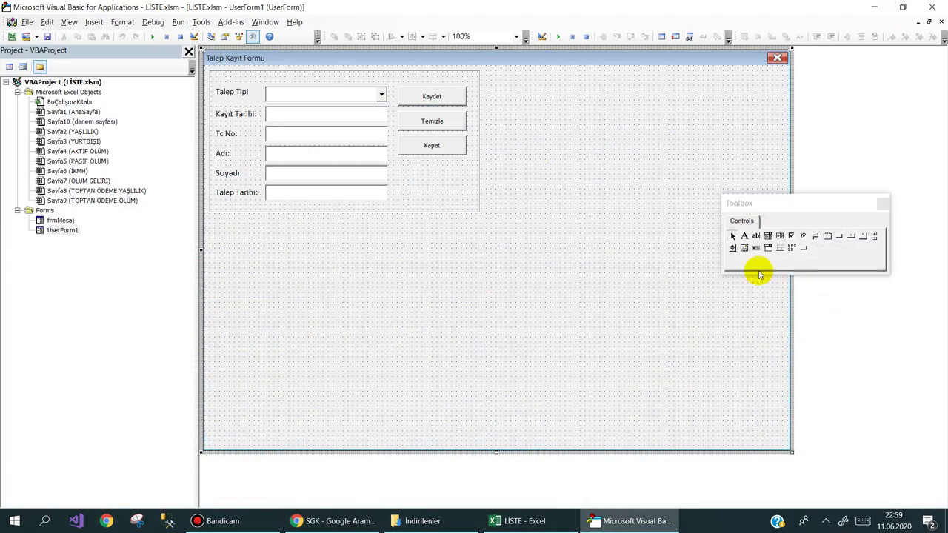
# Load the Desktop SGK logo into the form's top-right image, stretched with fmPictureSizeModeStretch
pyautogui.click(744, 247)
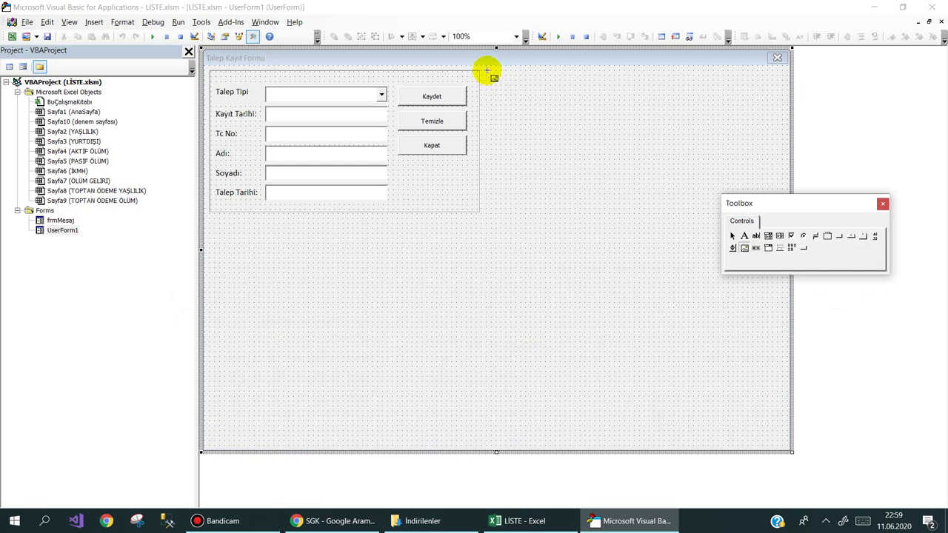
pyautogui.moveTo(486, 71)
pyautogui.mouseDown()
pyautogui.moveTo(735, 204)
pyautogui.moveTo(778, 215)
pyautogui.mouseUp()
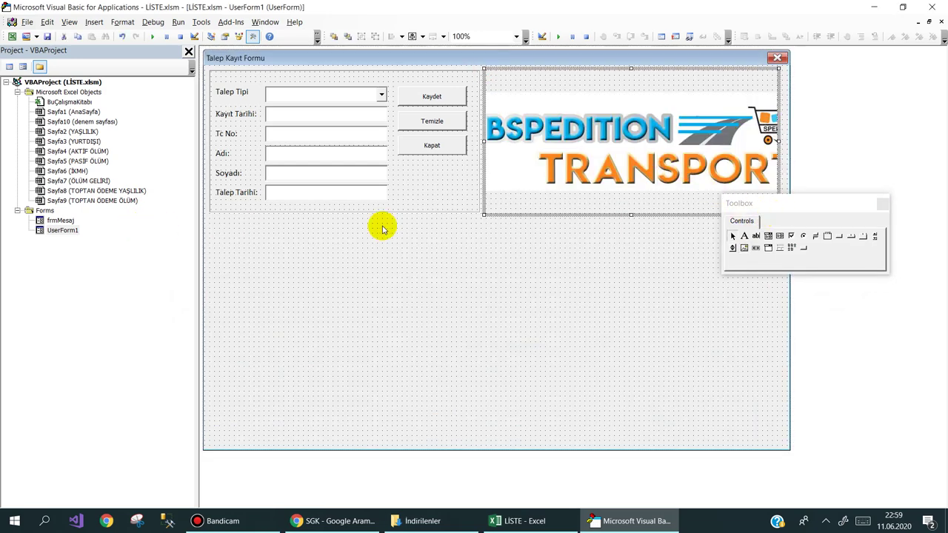
pyautogui.click(224, 36)
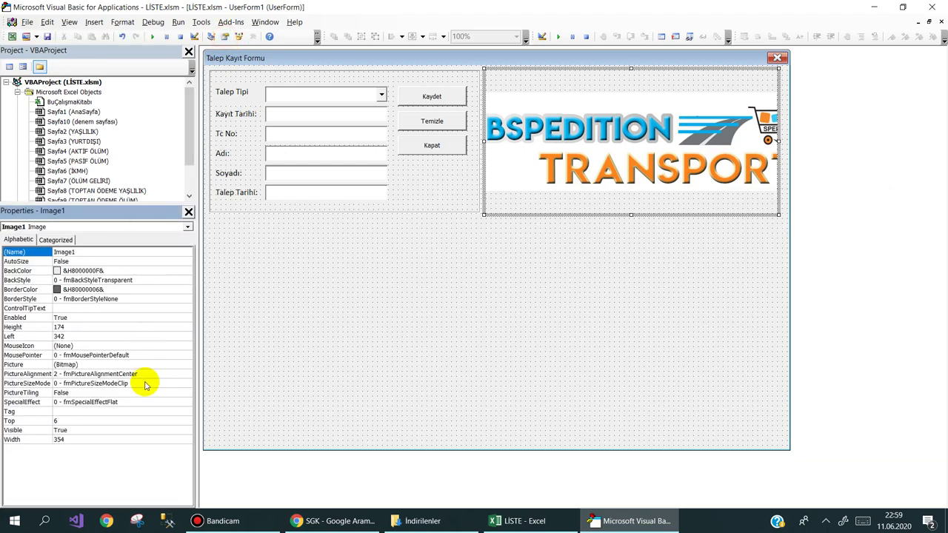
pyautogui.click(111, 365)
pyautogui.click(186, 364)
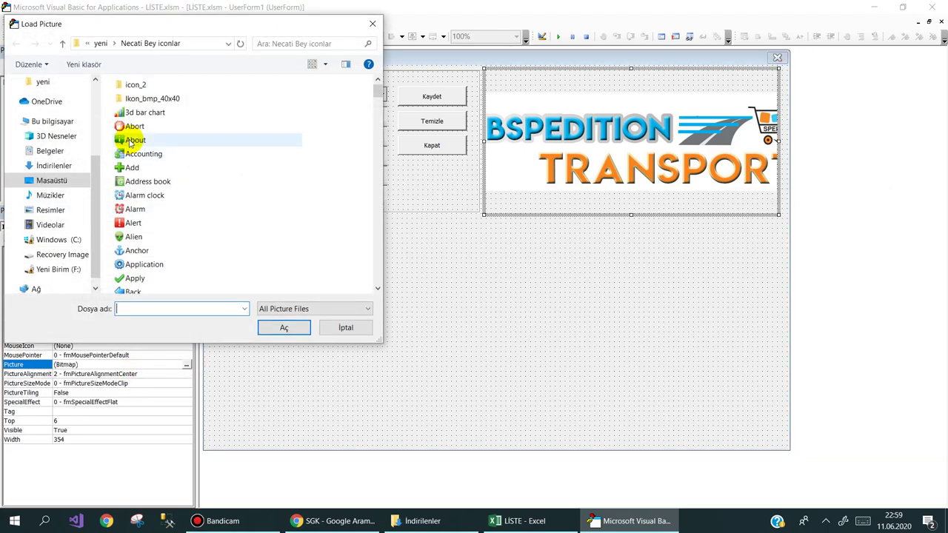
pyautogui.click(52, 182)
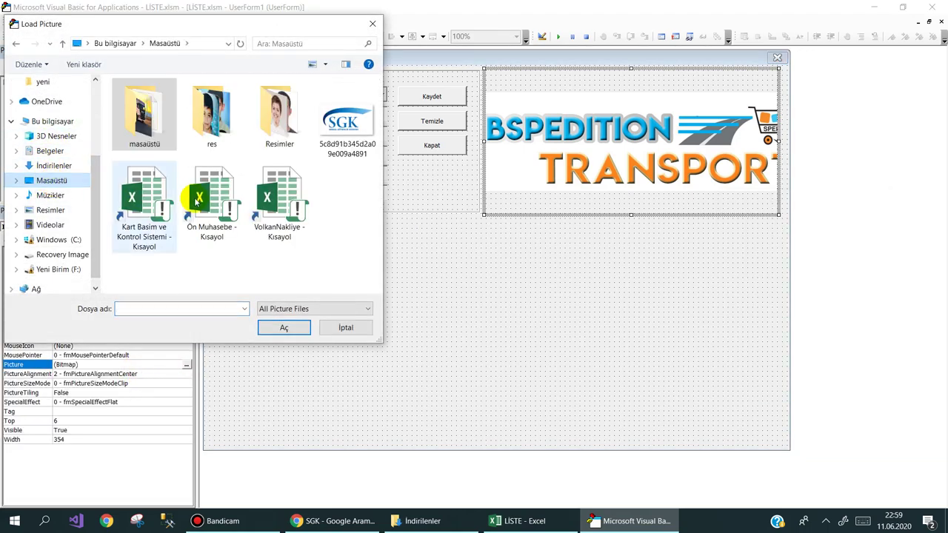
pyautogui.click(339, 124)
pyautogui.doubleClick(339, 125)
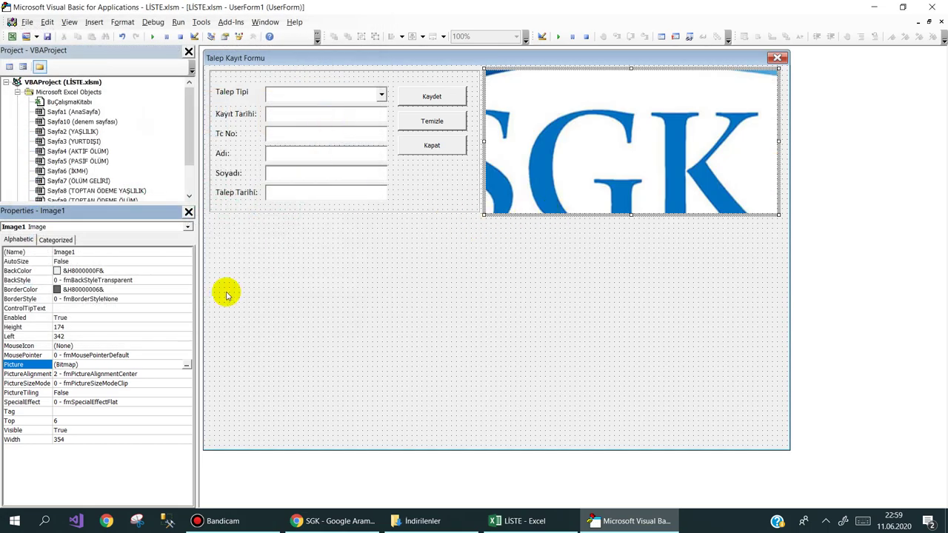
pyautogui.doubleClick(26, 383)
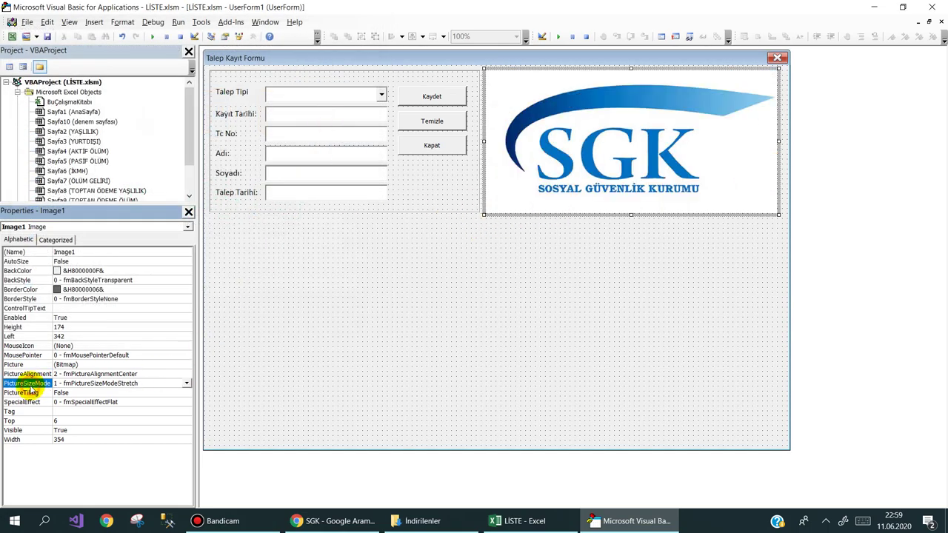
pyautogui.click(374, 328)
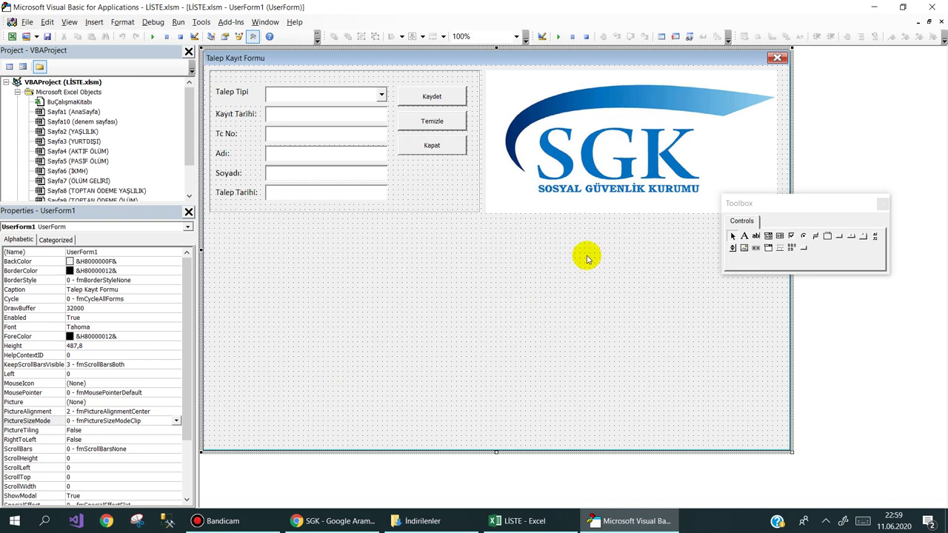
# Draw a records list box below the fields and make the form taller to fit it
pyautogui.click(781, 236)
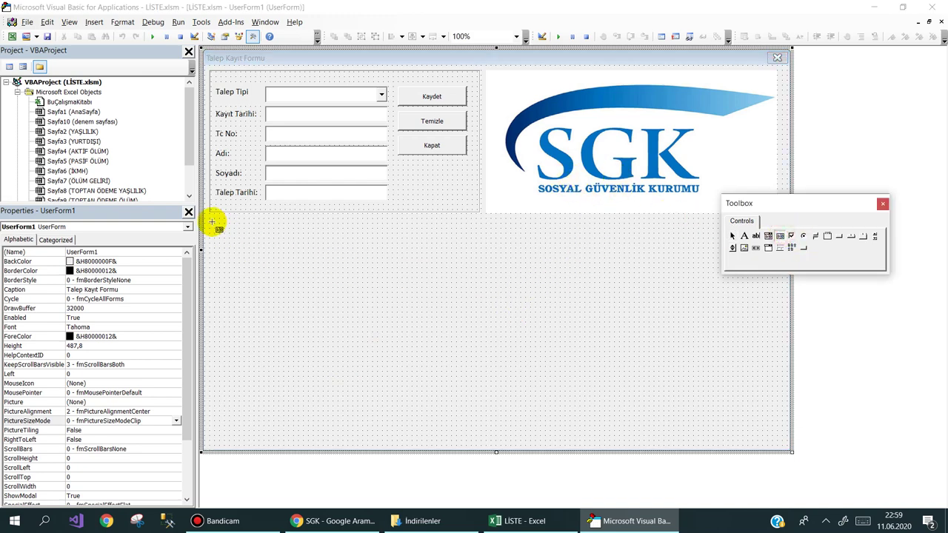
pyautogui.moveTo(211, 222)
pyautogui.mouseDown()
pyautogui.moveTo(783, 430)
pyautogui.moveTo(783, 442)
pyautogui.mouseUp()
pyautogui.click(473, 449)
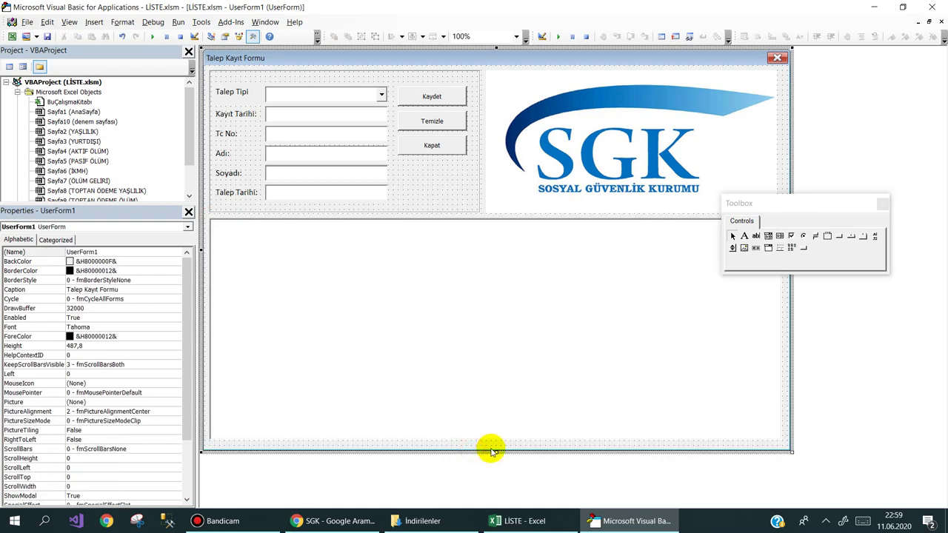
pyautogui.moveTo(497, 453); pyautogui.dragTo(501, 501)
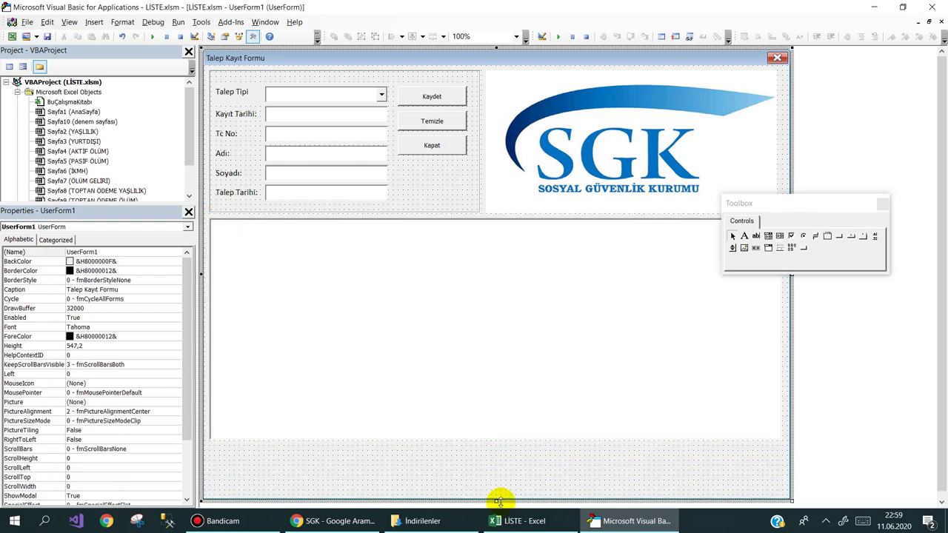
pyautogui.click(472, 383)
pyautogui.moveTo(472, 383); pyautogui.dragTo(465, 373)
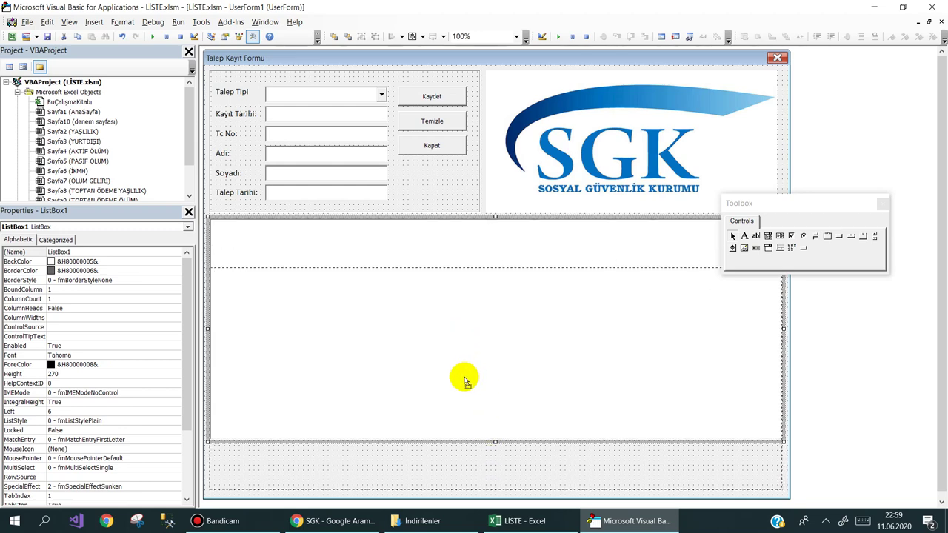
pyautogui.moveTo(464, 383); pyautogui.dragTo(462, 379)
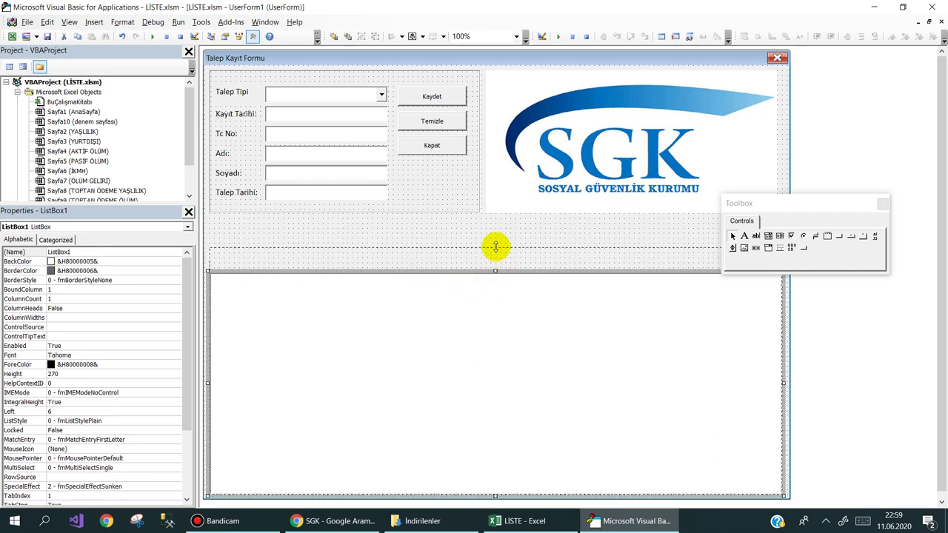
pyautogui.moveTo(495, 246); pyautogui.dragTo(495, 247)
pyautogui.click(497, 219)
# Move the Toolbox aside and delete the accidentally added Frame2
pyautogui.moveTo(780, 208)
pyautogui.mouseDown()
pyautogui.moveTo(865, 152)
pyautogui.moveTo(852, 137)
pyautogui.mouseUp()
pyautogui.click(897, 165)
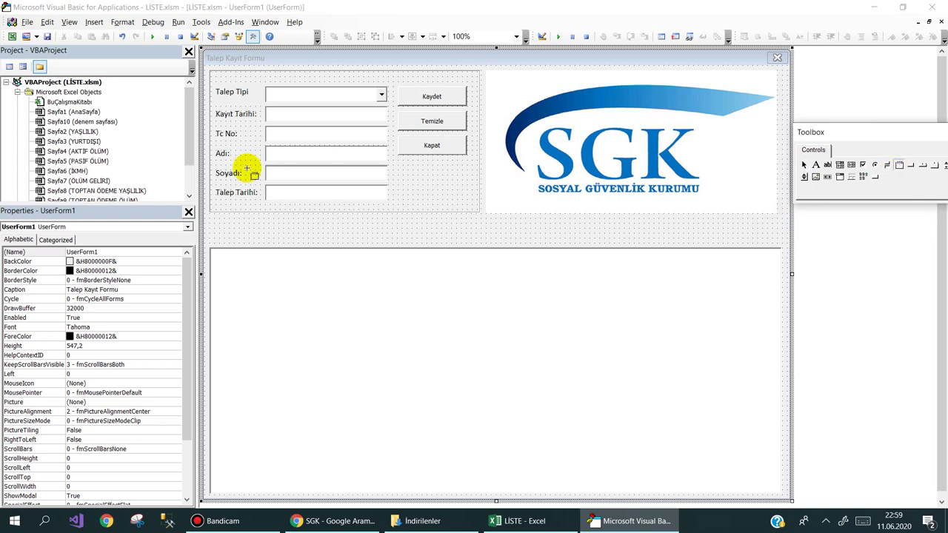
pyautogui.click(397, 244)
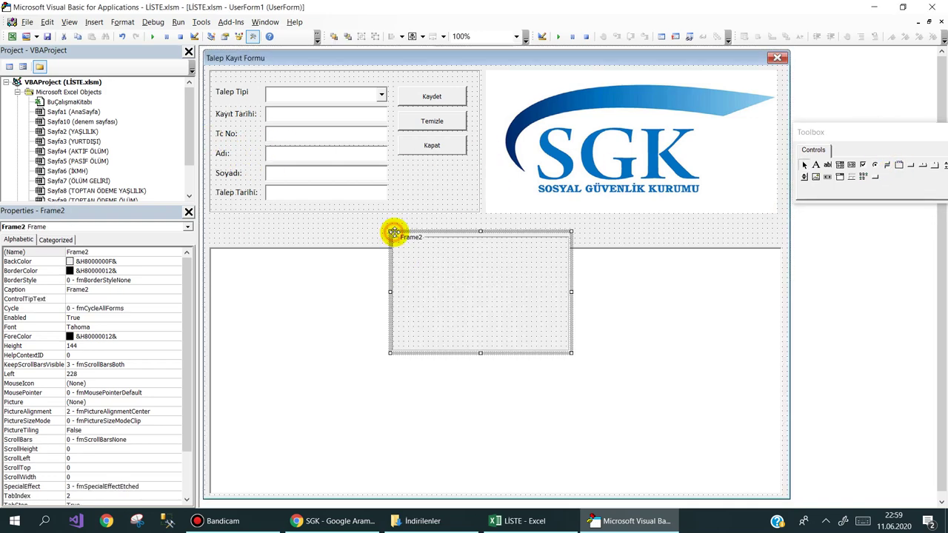
pyautogui.press('Delete')
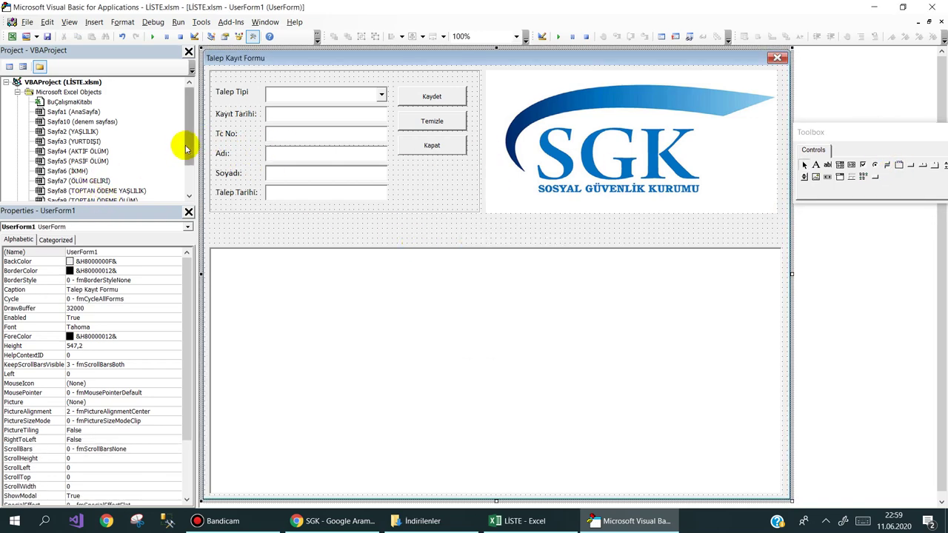
pyautogui.moveTo(188, 144); pyautogui.dragTo(188, 194)
# Copy frmMesaj's black Frame1 and paste it onto UserForm1 just above the list box
pyautogui.doubleClick(61, 181)
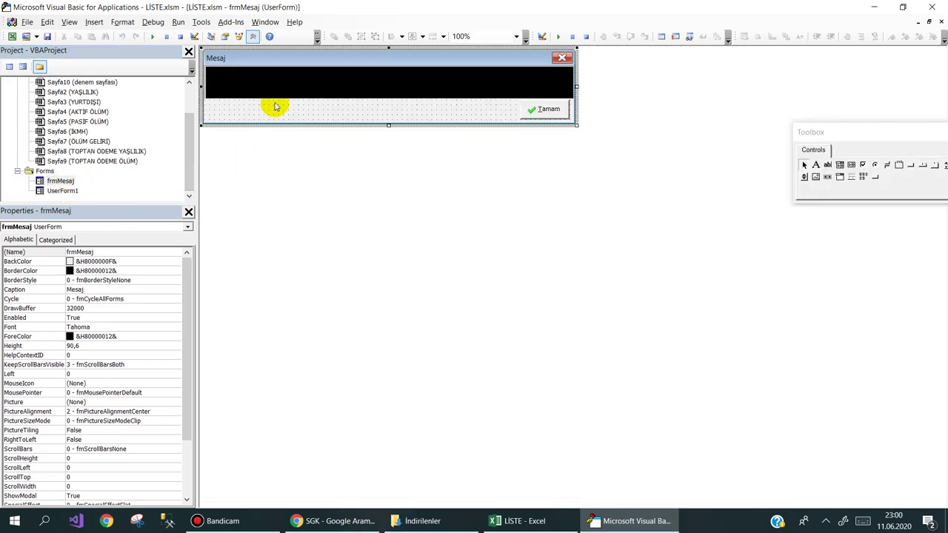
pyautogui.click(208, 94)
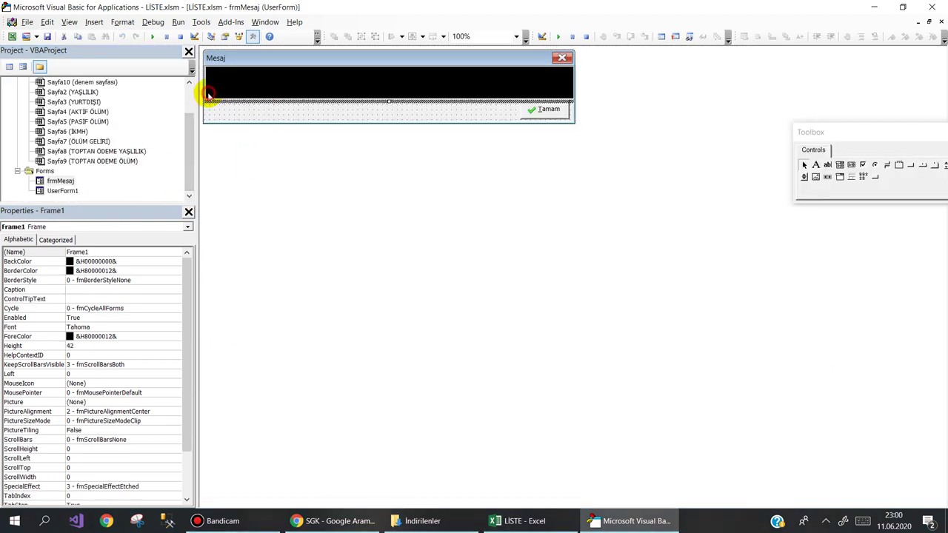
pyautogui.rightClick(212, 101)
pyautogui.press('Escape')
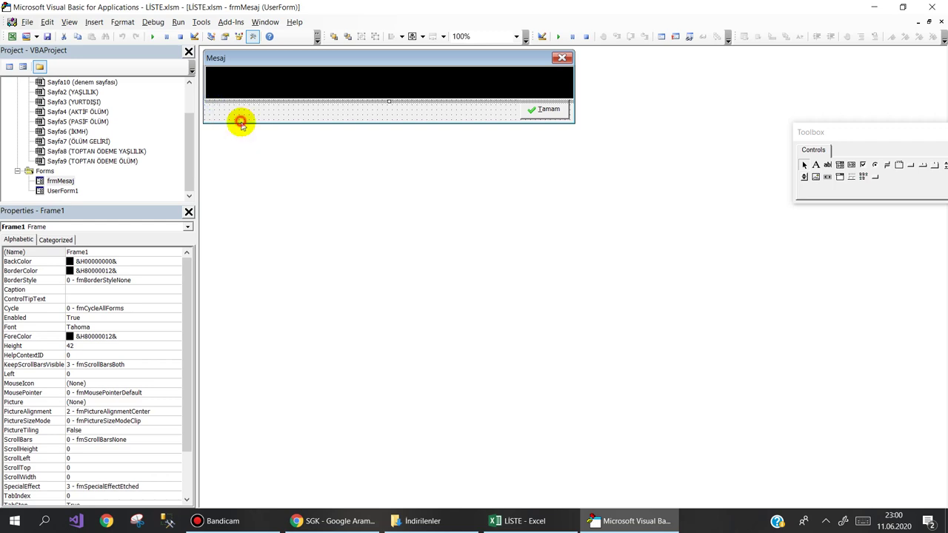
pyautogui.doubleClick(64, 191)
pyautogui.rightClick(243, 242)
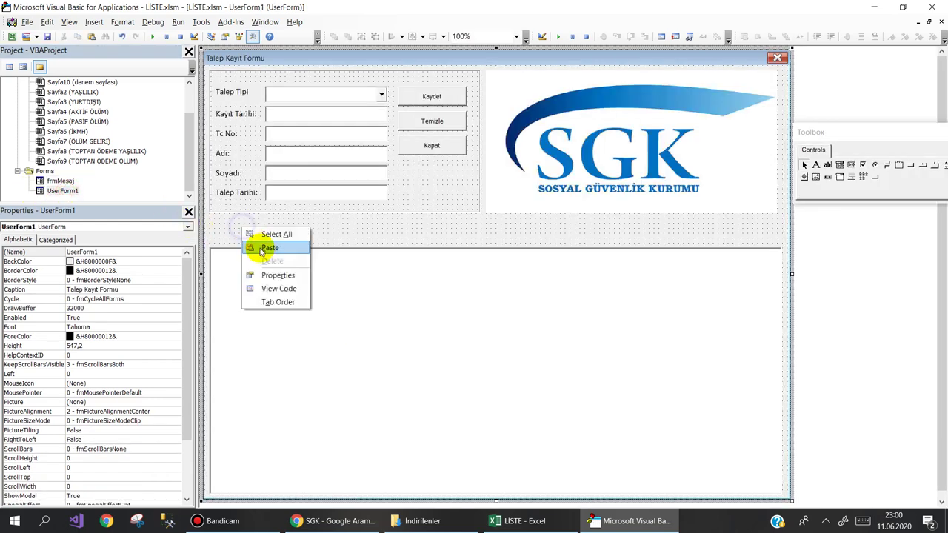
pyautogui.click(259, 249)
pyautogui.moveTo(361, 260); pyautogui.dragTo(268, 220)
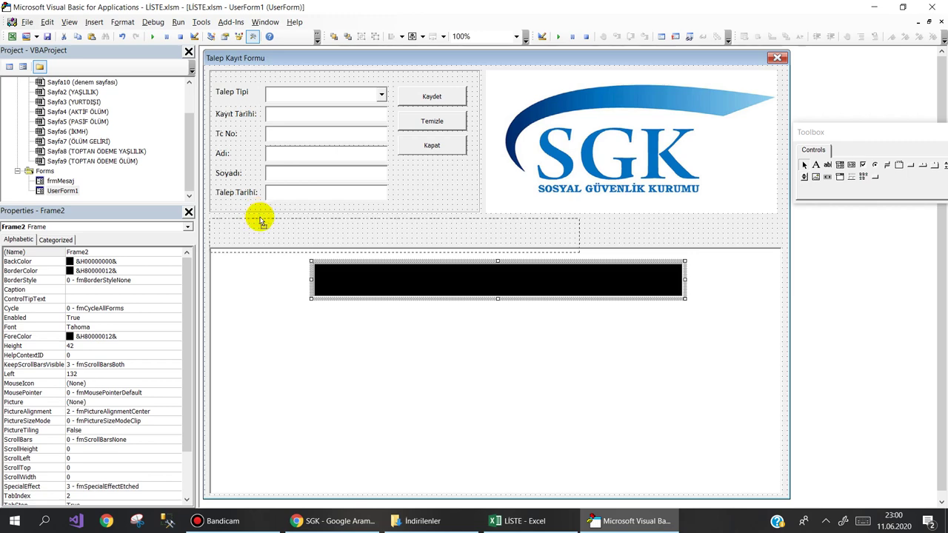
pyautogui.moveTo(260, 220); pyautogui.dragTo(261, 222)
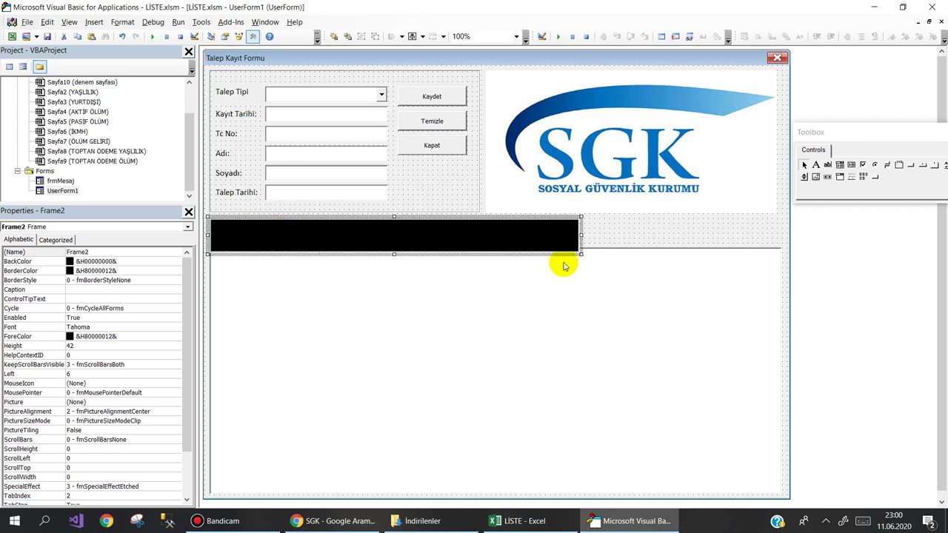
pyautogui.click(378, 240)
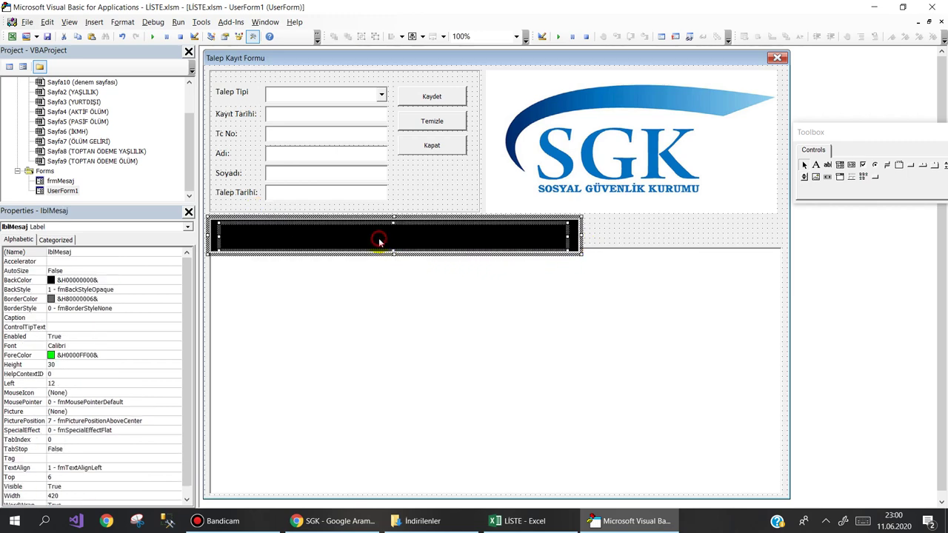
# Format the black label: font size 18, height 24, width 672, centered text
pyautogui.click(112, 345)
pyautogui.click(175, 346)
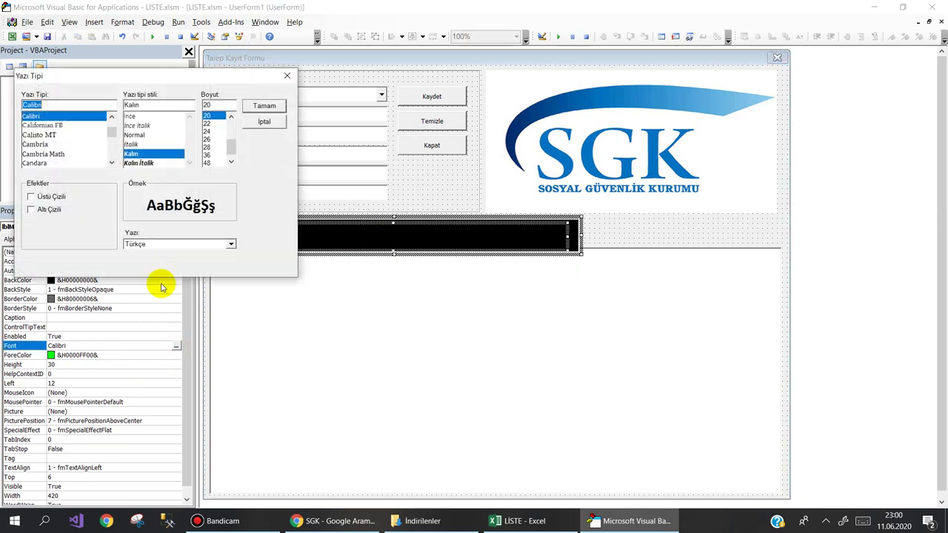
pyautogui.scroll(1, 215, 137)
pyautogui.click(212, 123)
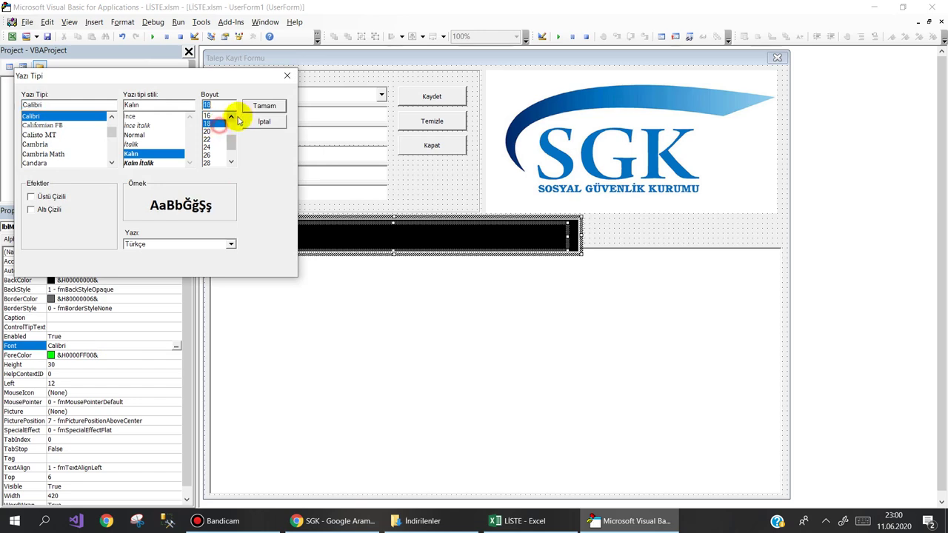
pyautogui.click(247, 108)
pyautogui.moveTo(394, 250); pyautogui.dragTo(393, 252)
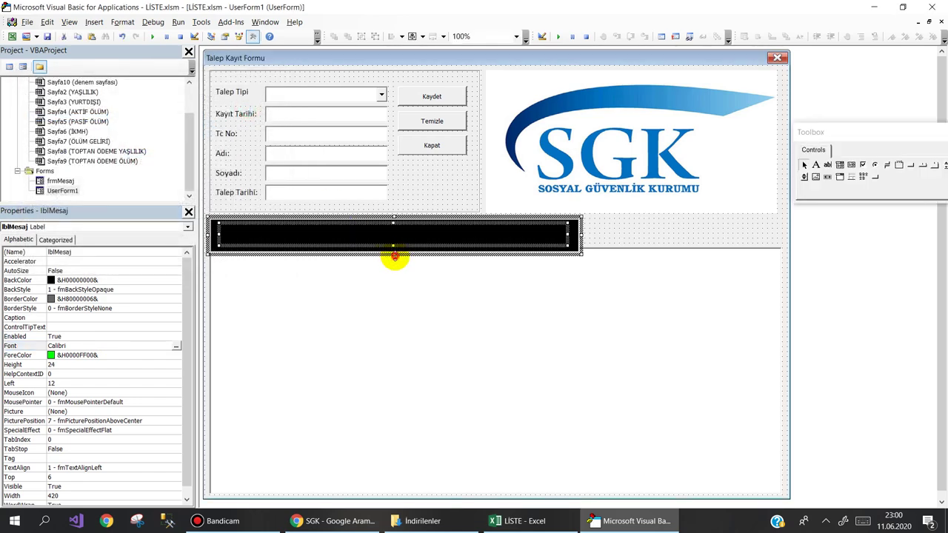
pyautogui.moveTo(393, 254); pyautogui.dragTo(393, 250)
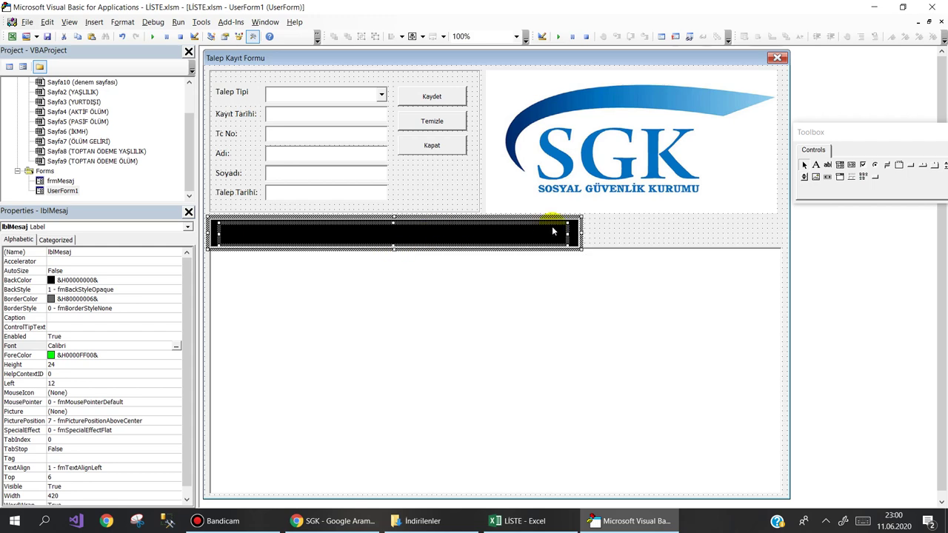
pyautogui.moveTo(581, 232); pyautogui.dragTo(777, 236)
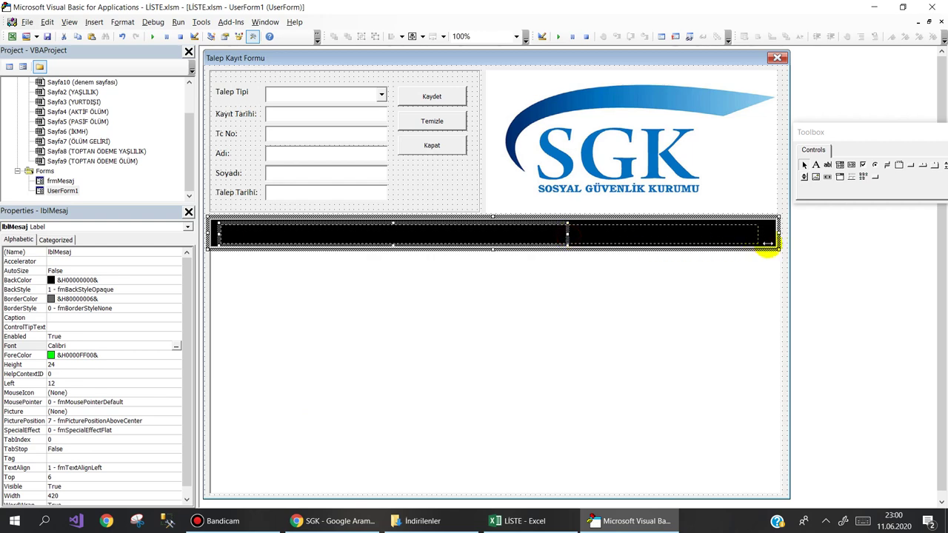
pyautogui.moveTo(774, 245); pyautogui.dragTo(776, 245)
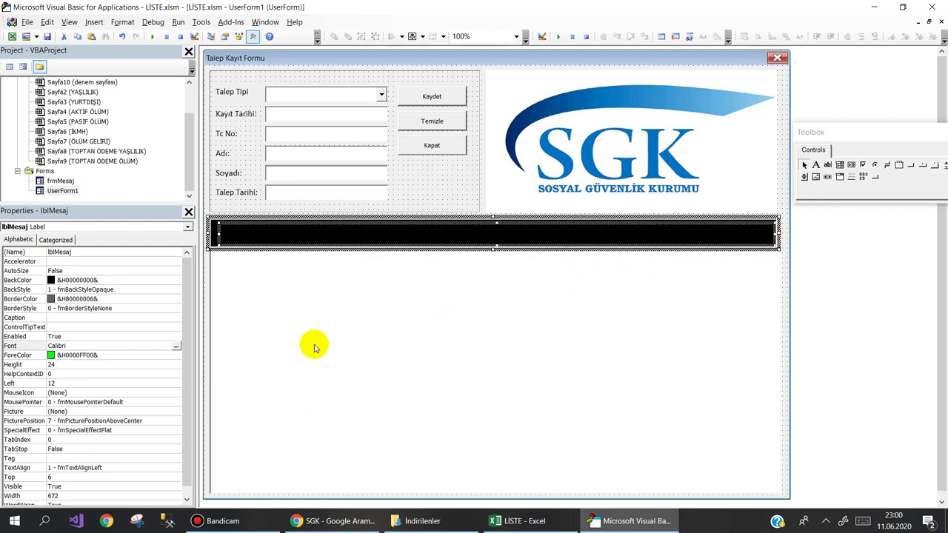
pyautogui.doubleClick(25, 469)
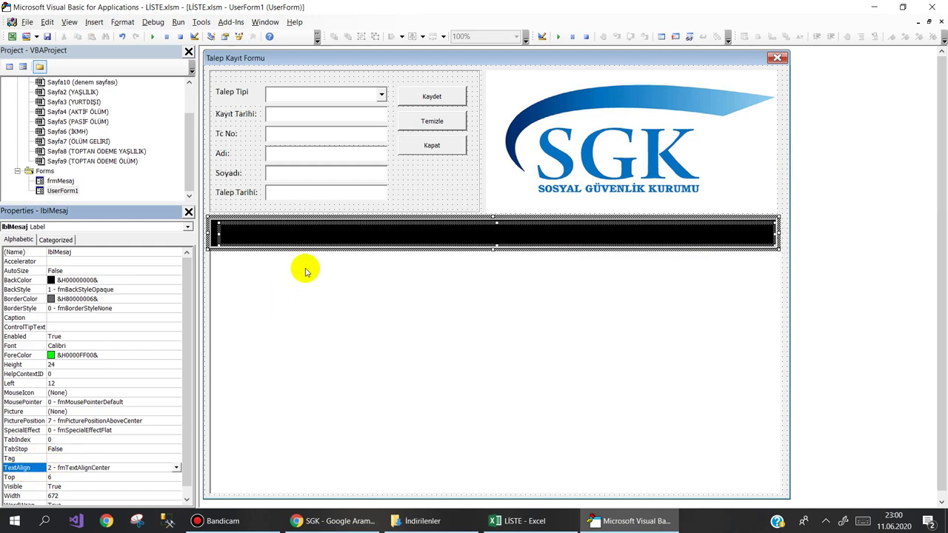
# Rename the black label to lblTitle and open the Talep Tipi change handler code
pyautogui.click(423, 183)
pyautogui.click(385, 248)
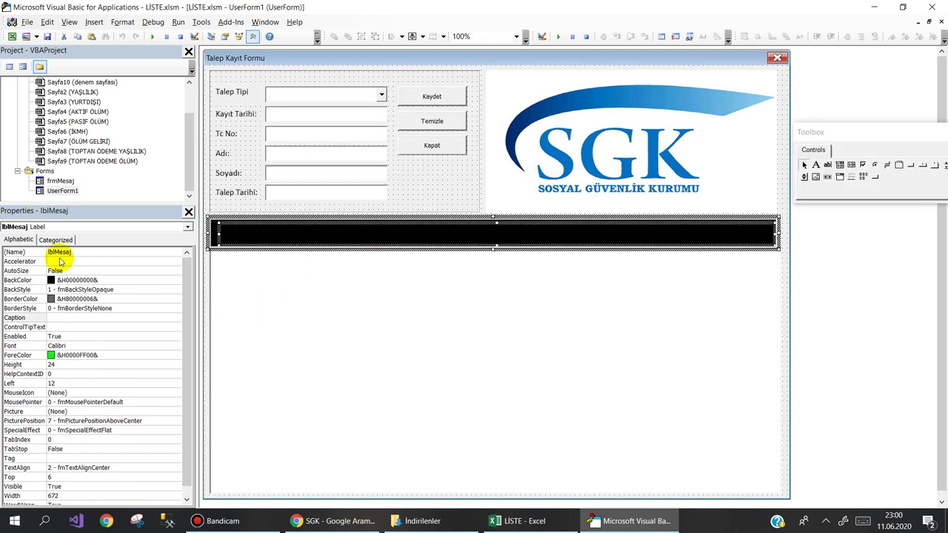
pyautogui.click(87, 252)
pyautogui.moveTo(54, 252); pyautogui.dragTo(122, 250)
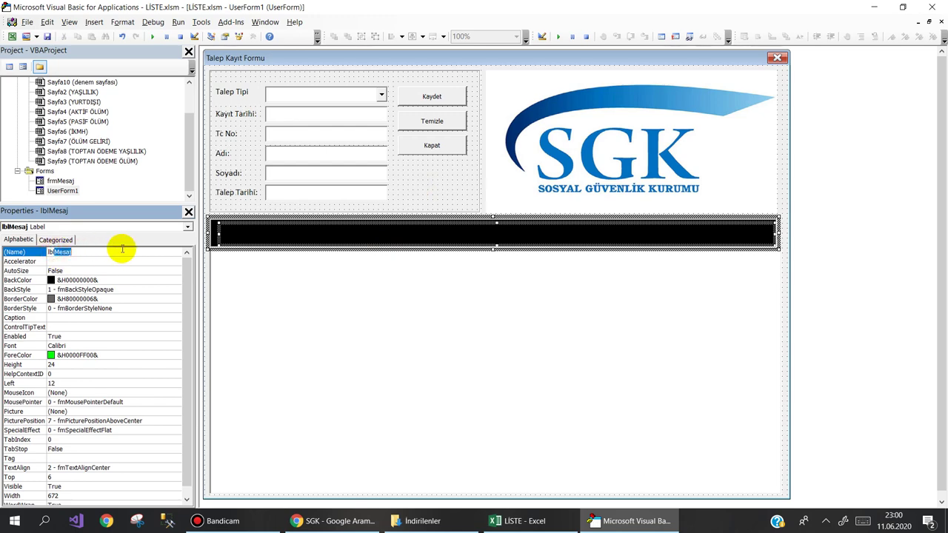
pyautogui.write('A')
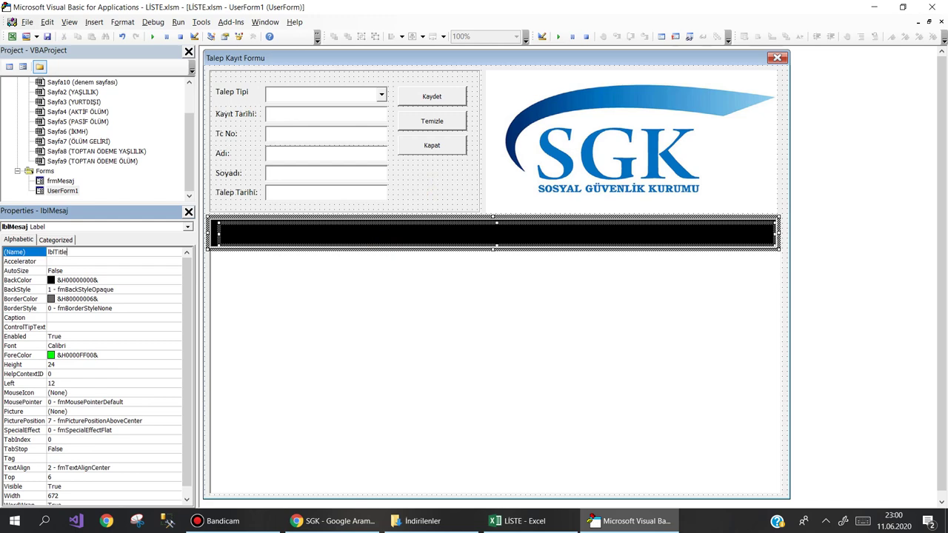
pyautogui.press('Return')
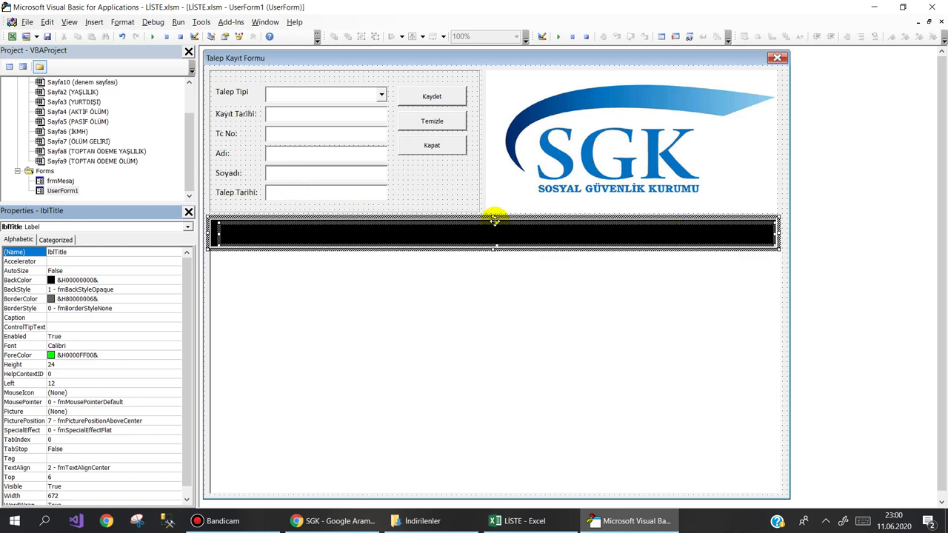
pyautogui.doubleClick(374, 95)
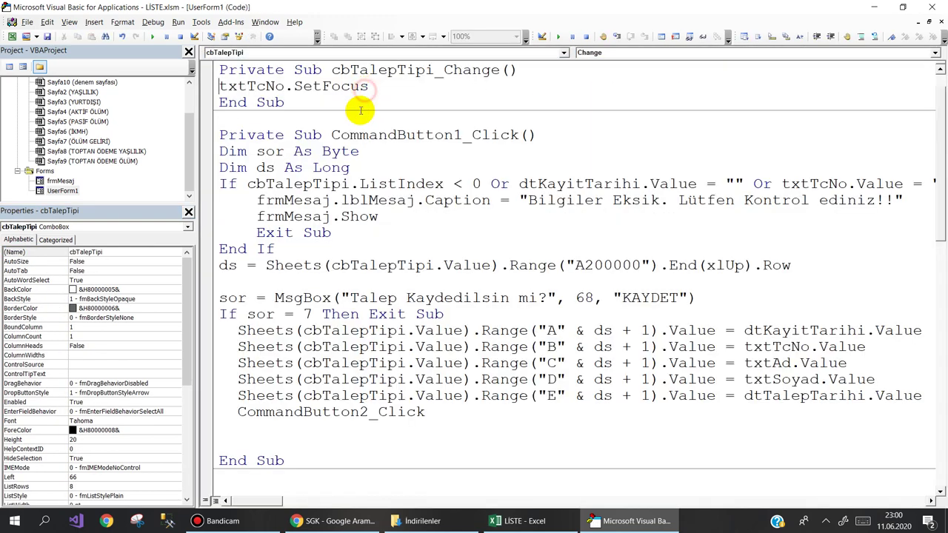
# Add the line lblTitle.Caption = cbTalepTipi.Value to the cbTalepTipi_Change handler
pyautogui.press('Return')
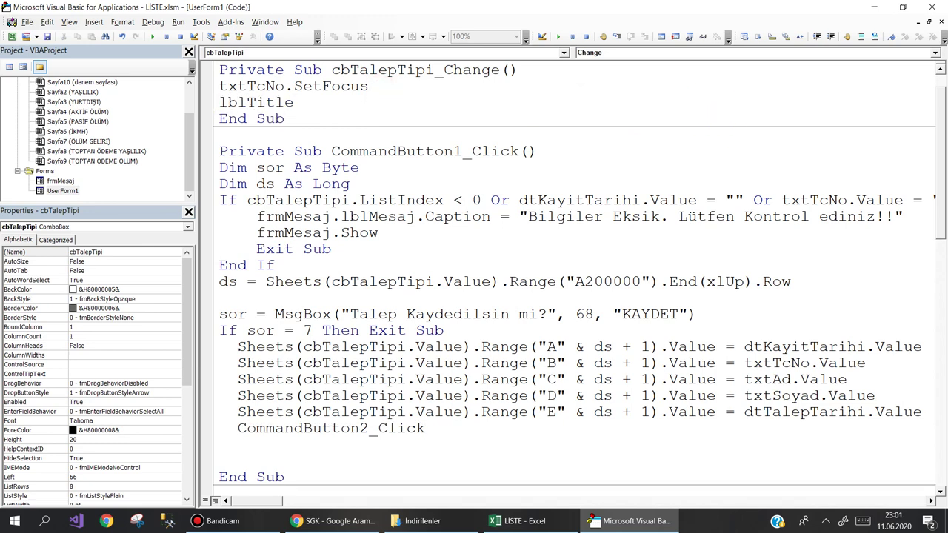
pyautogui.write('.')
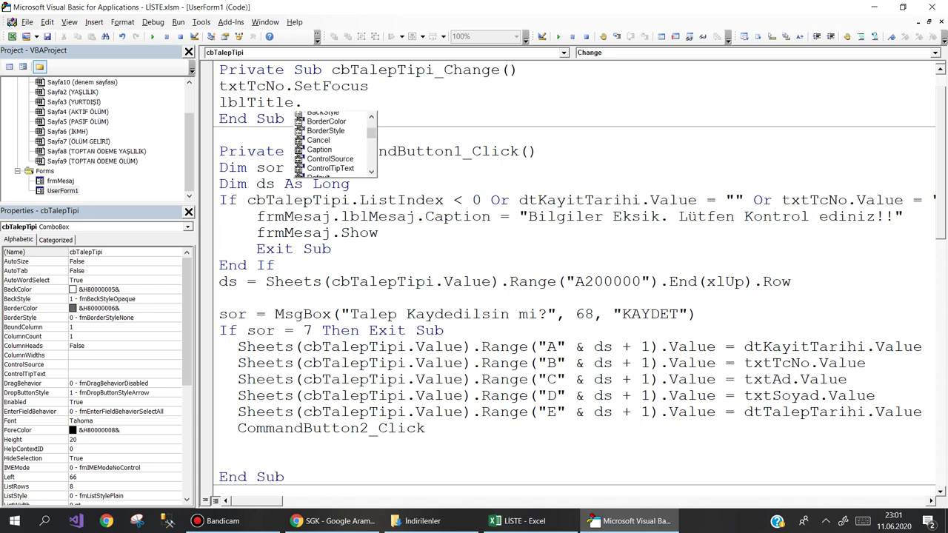
pyautogui.write('c=')
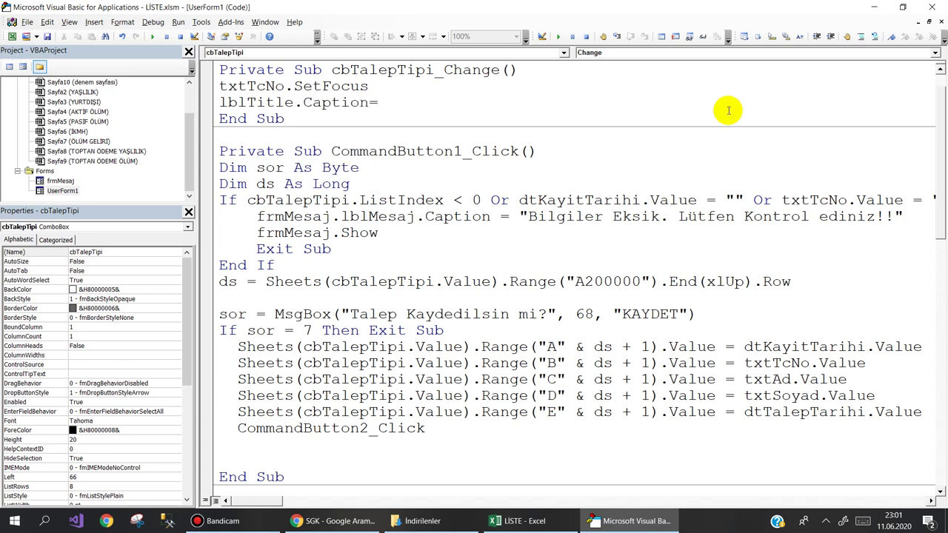
pyautogui.write('cbt')
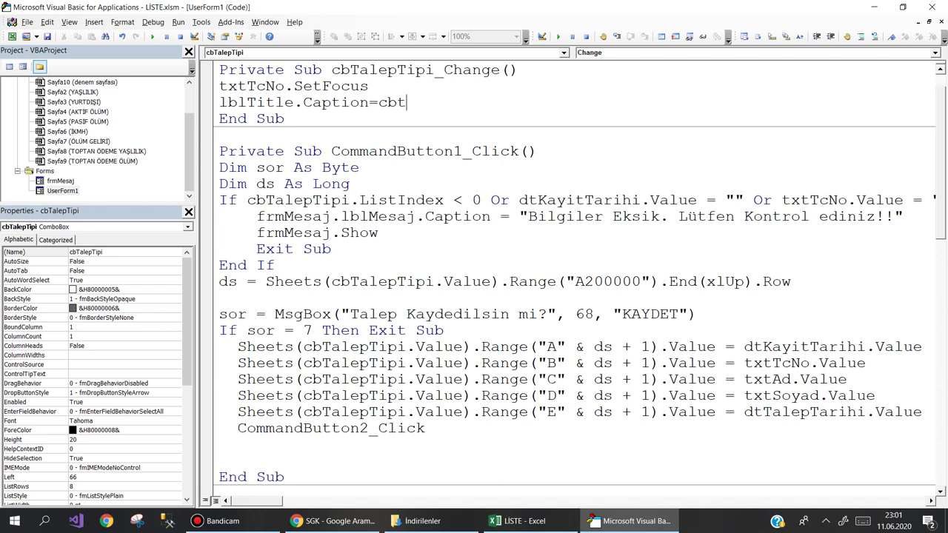
pyautogui.hotkey('ctrl', 'space')
pyautogui.write('.')
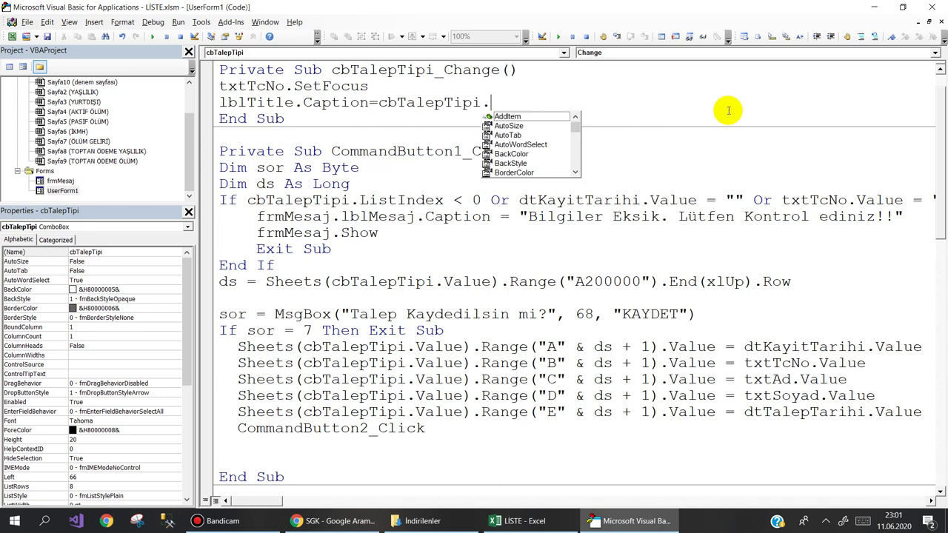
pyautogui.write('v')
pyautogui.press('Tab')
pyautogui.click(728, 110)
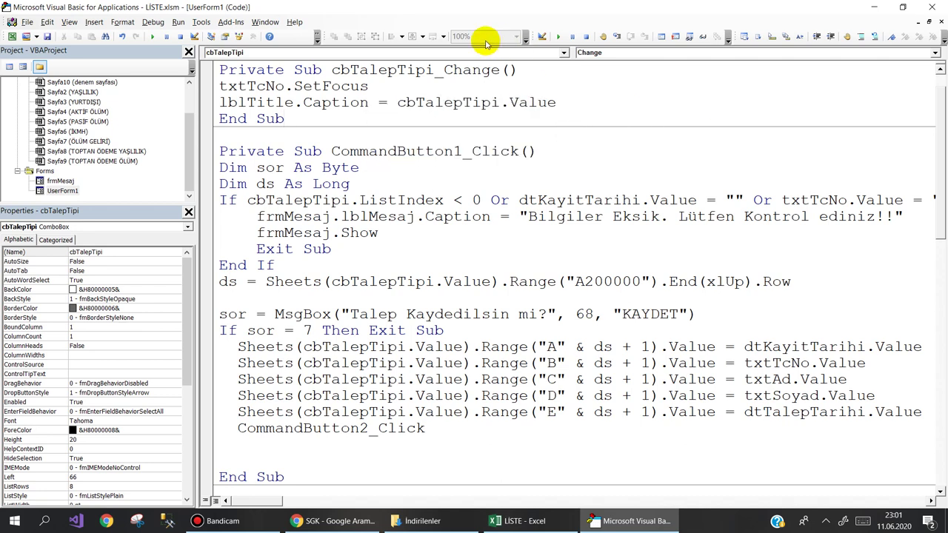
# Run the form and test the header with YAŞLILIK, AKTİF ÖLÜM, TOPTAN ÖDEME YAŞLILIK and İKMH
pyautogui.click(152, 37)
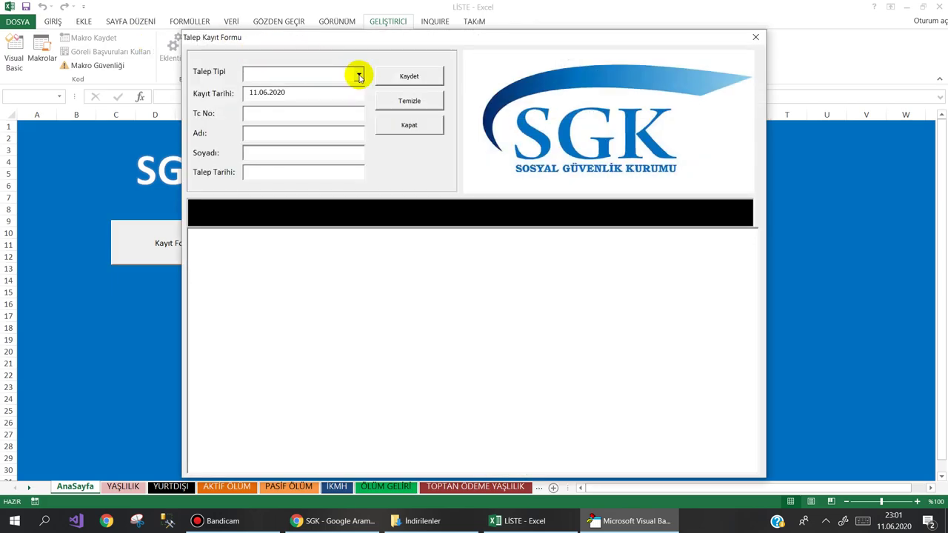
pyautogui.click(359, 73)
pyautogui.click(318, 86)
pyautogui.click(359, 73)
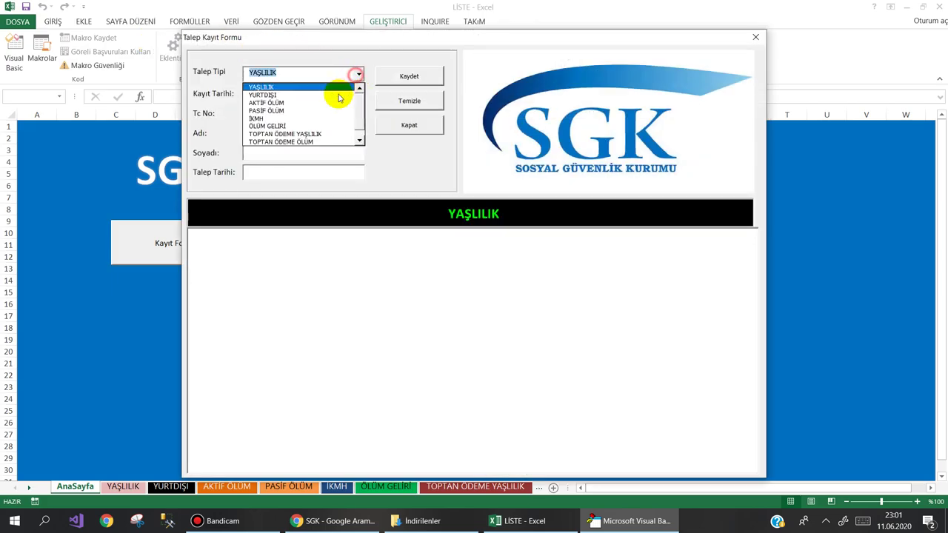
pyautogui.click(328, 101)
pyautogui.click(359, 73)
pyautogui.click(321, 126)
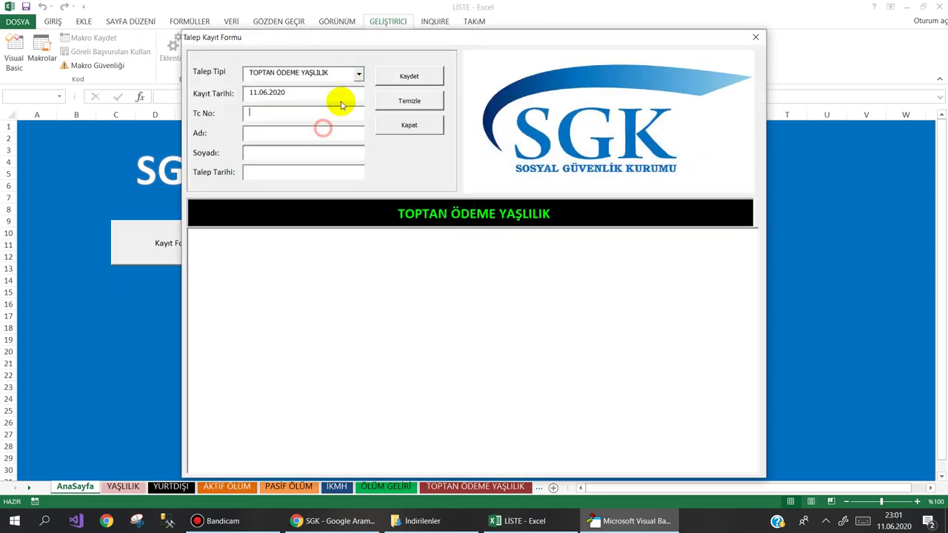
pyautogui.click(359, 73)
pyautogui.click(319, 111)
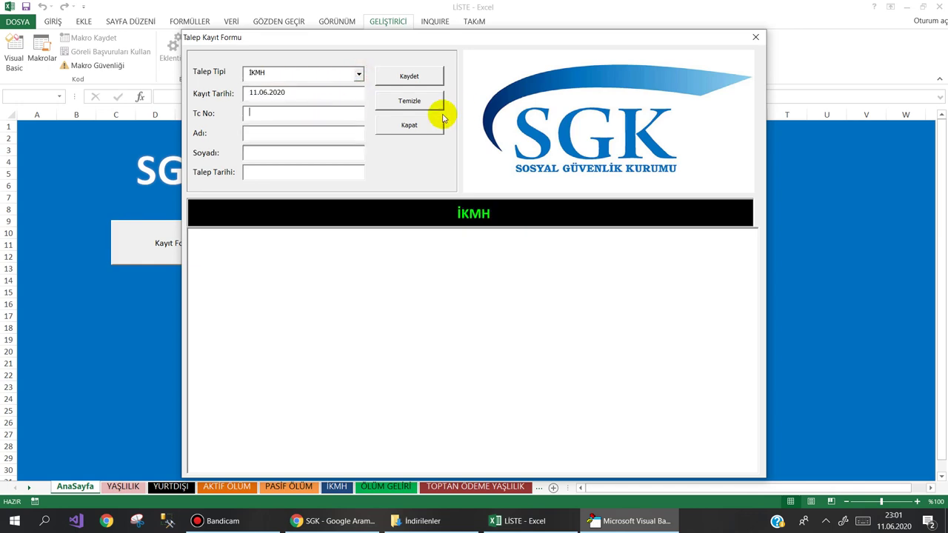
pyautogui.click(420, 124)
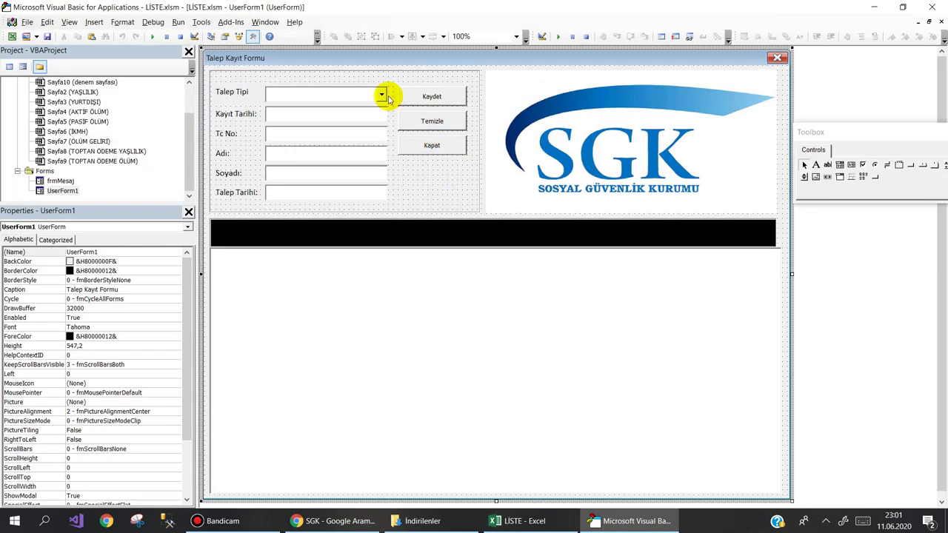
# Append & " LİSTESİ" to the caption line, then retest with YURTDIŞI and İKMH and close the form
pyautogui.doubleClick(348, 95)
pyautogui.click(572, 101)
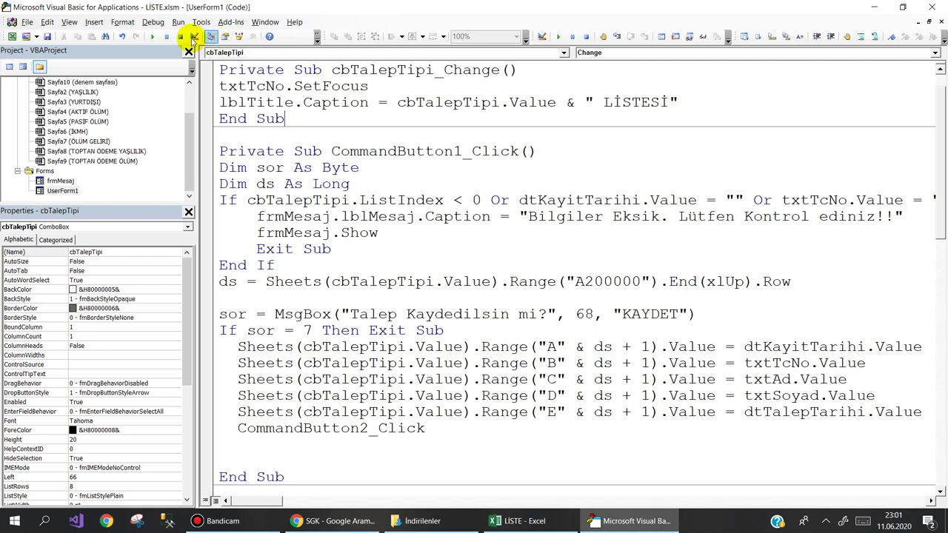
pyautogui.click(152, 36)
pyautogui.click(358, 76)
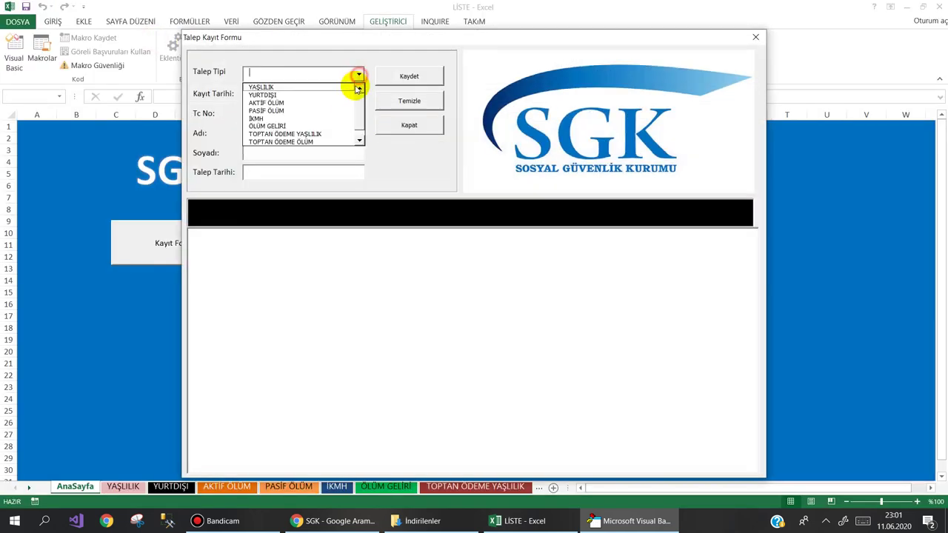
pyautogui.click(343, 94)
pyautogui.click(359, 75)
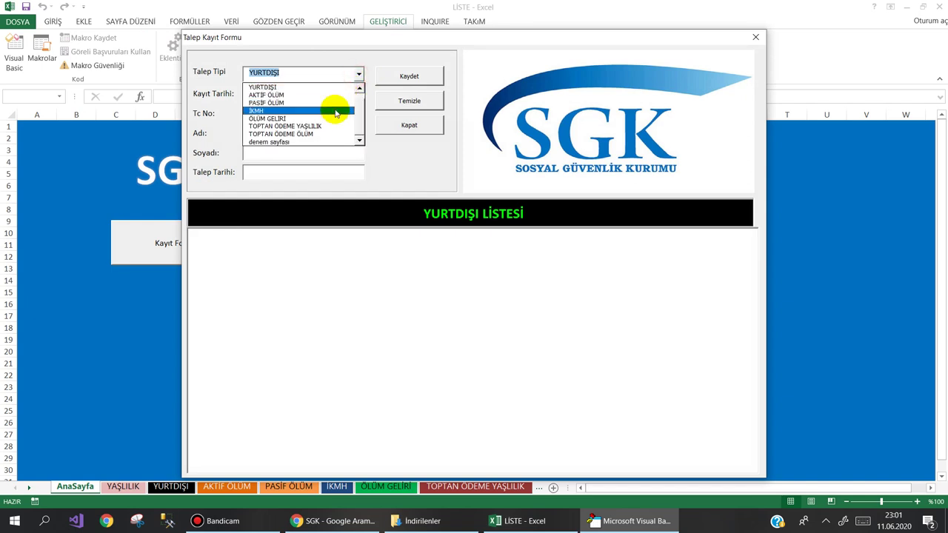
pyautogui.click(334, 109)
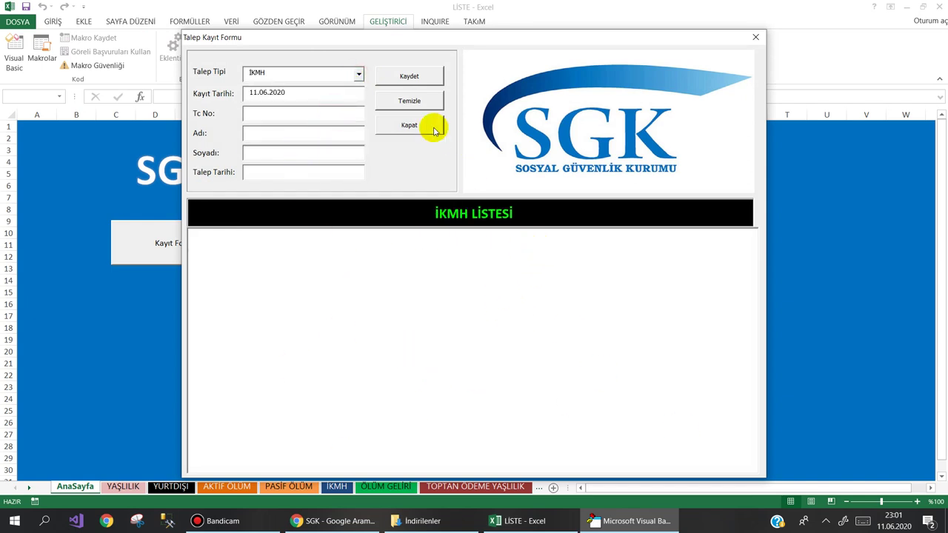
pyautogui.click(237, 522)
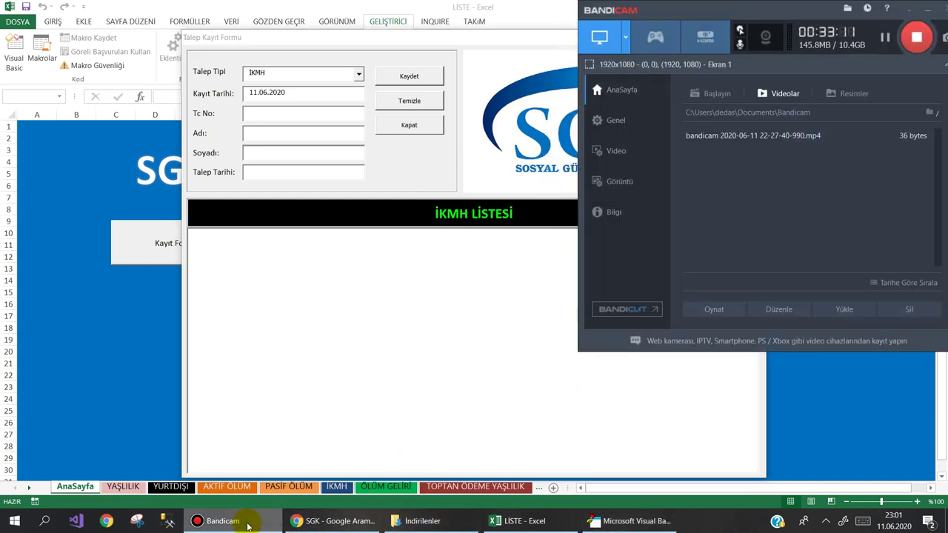
pyautogui.click(140, 313)
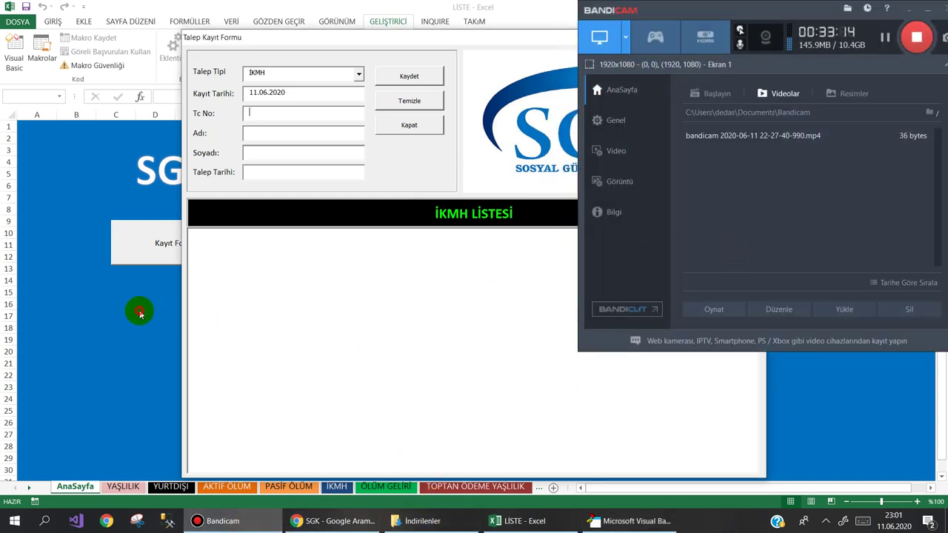
pyautogui.click(928, 9)
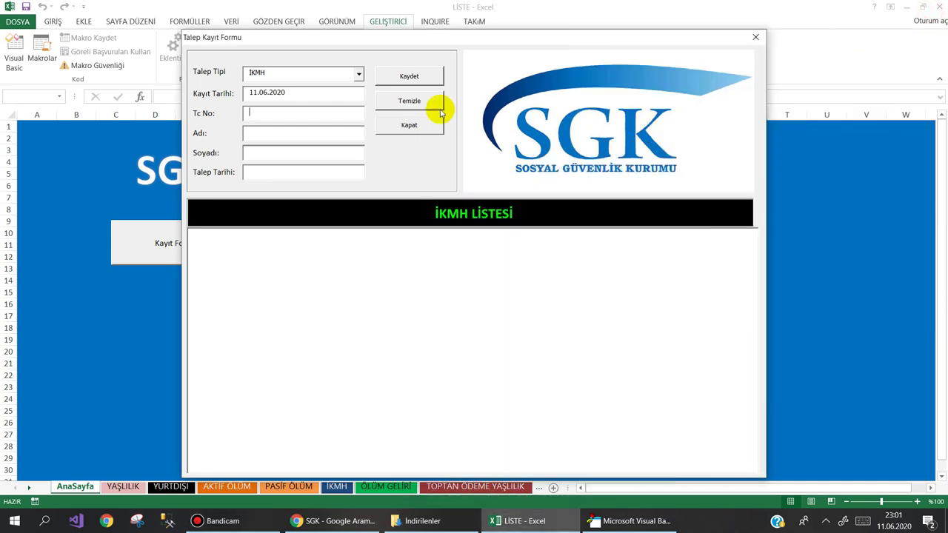
pyautogui.click(414, 121)
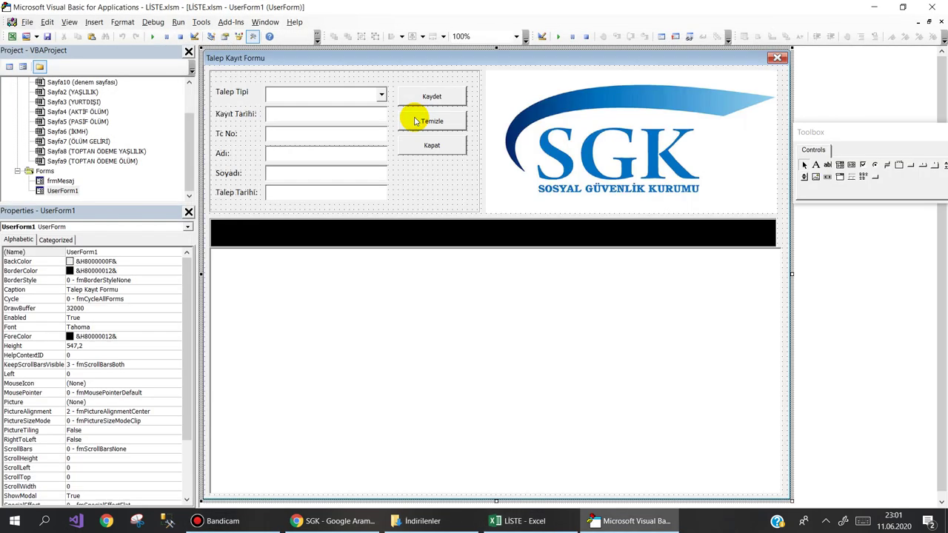
# Add a KayitListele call below the caption line in cbTalepTipi_Change
pyautogui.doubleClick(334, 100)
pyautogui.click(706, 103)
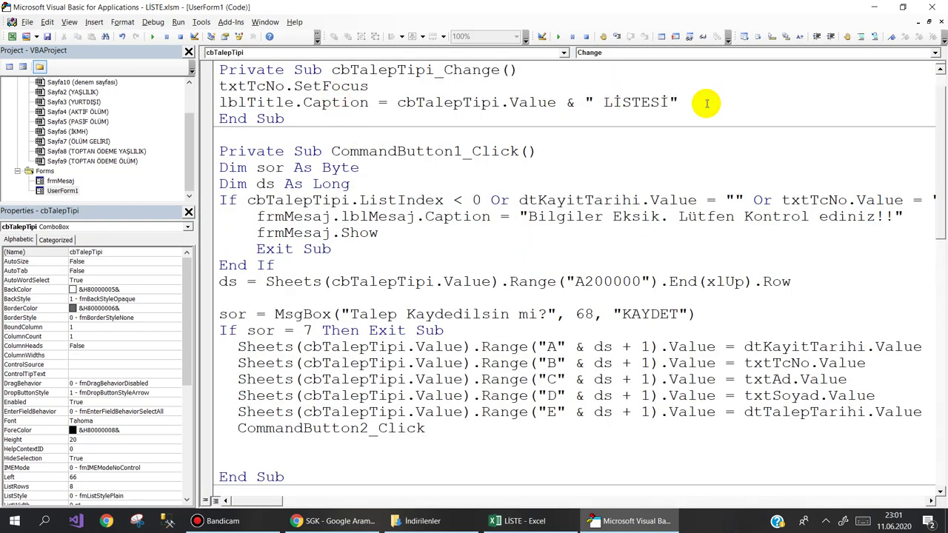
pyautogui.press('Return')
pyautogui.write('kAY')
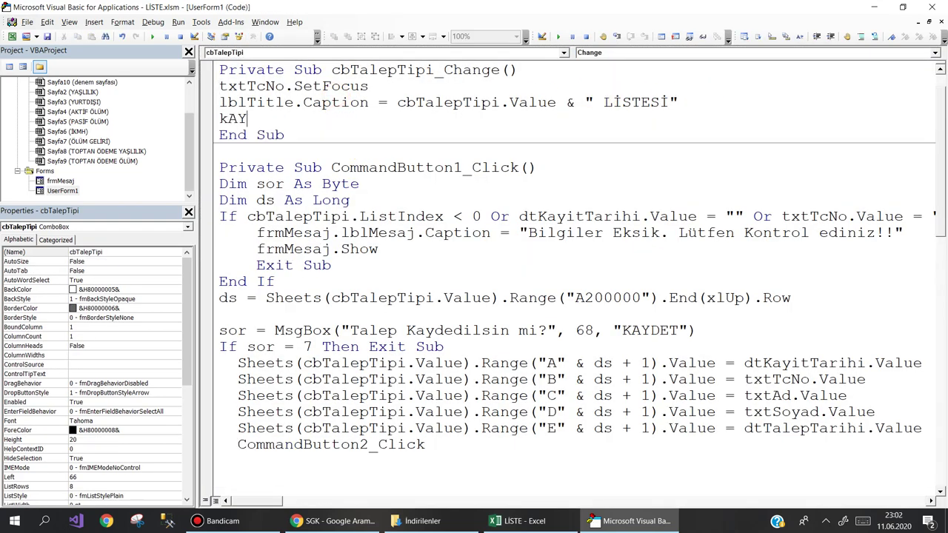
pyautogui.write('IT')
pyautogui.press('BackSpace')
pyautogui.press('BackSpace')
pyautogui.press('BackSpace')
pyautogui.press('BackSpace')
pyautogui.press('BackSpace')
pyautogui.write('k')
pyautogui.press('BackSpace')
pyautogui.write('kAY')
pyautogui.press('BackSpace')
pyautogui.press('BackSpace')
pyautogui.press('BackSpace')
pyautogui.write('K')
pyautogui.write('aiy')
pyautogui.press('BackSpace')
pyautogui.press('BackSpace')
pyautogui.press('BackSpace')
pyautogui.write('ayit')
pyautogui.write('Liste')
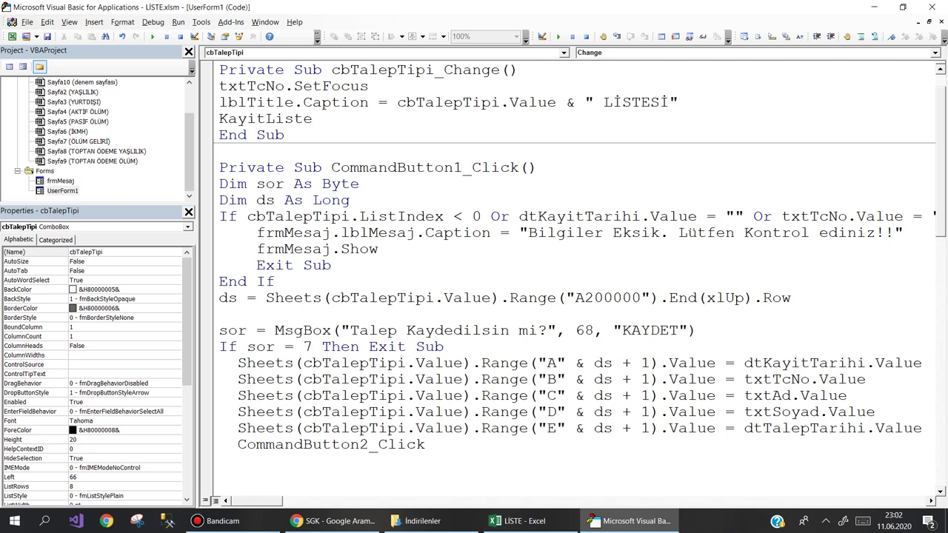
pyautogui.write('le')
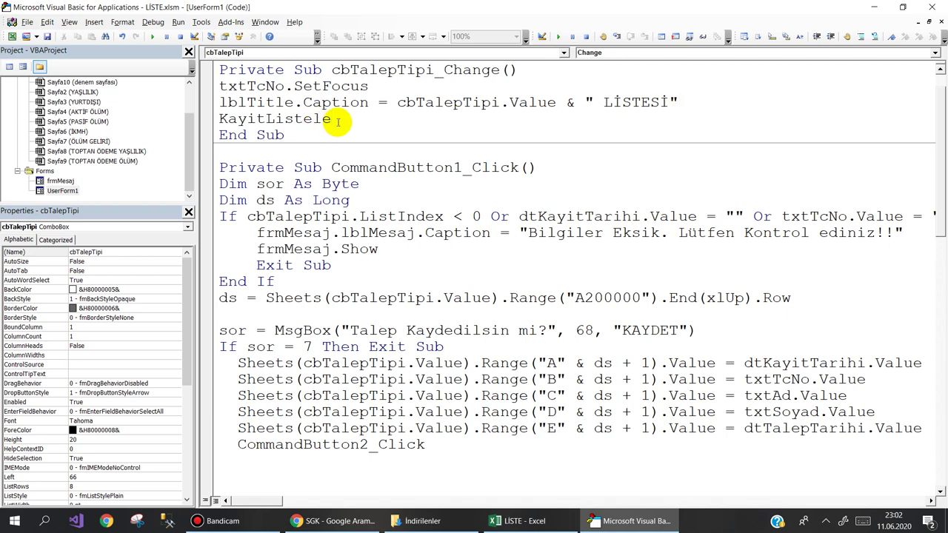
# Create an empty Sub KayitListele procedure on the blank line between procedures
pyautogui.moveTo(338, 123); pyautogui.dragTo(219, 120)
pyautogui.hotkey('ctrl', 'c')
pyautogui.click(243, 157)
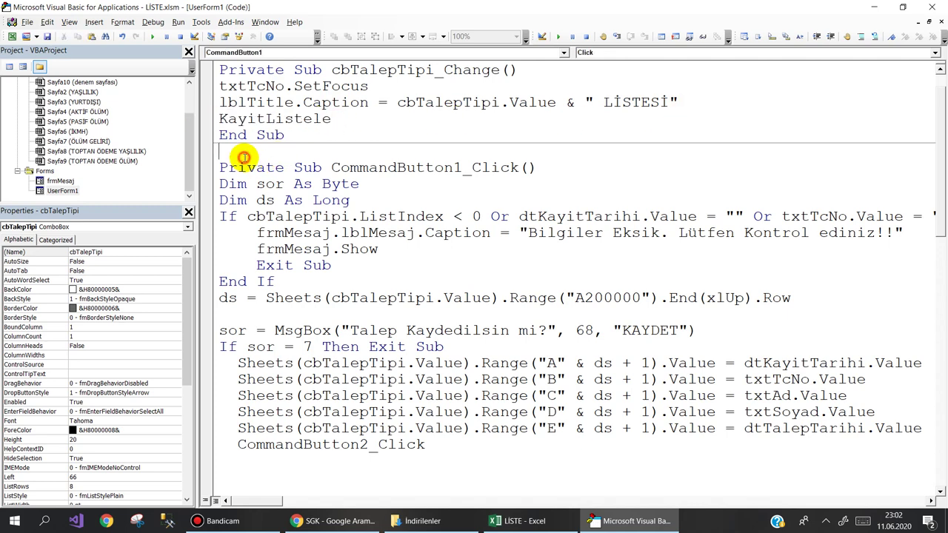
pyautogui.write('sub')
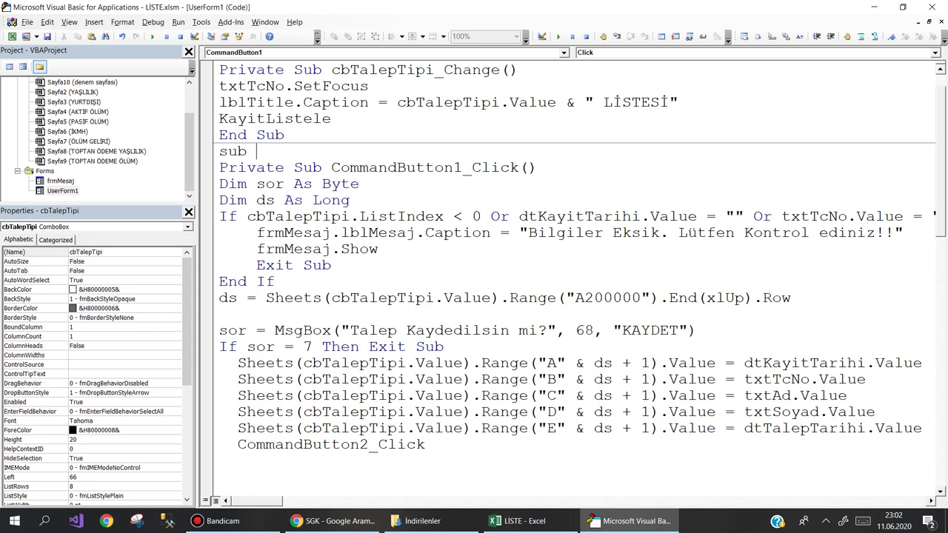
pyautogui.hotkey('ctrl', 'v')
pyautogui.press('Return')
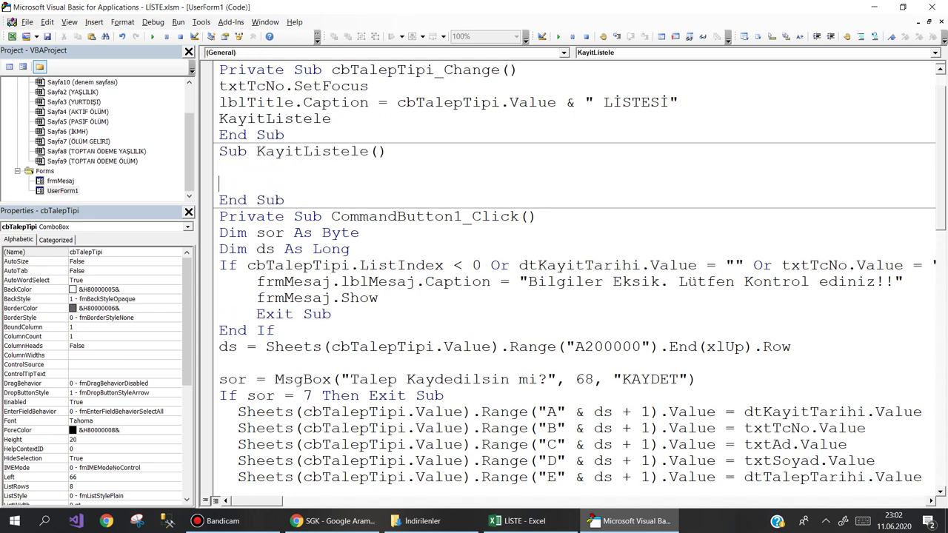
# Rename ListBox1 to lstKayitlar, set its ColumnHeads to True, and open the form's code
pyautogui.doubleClick(63, 190)
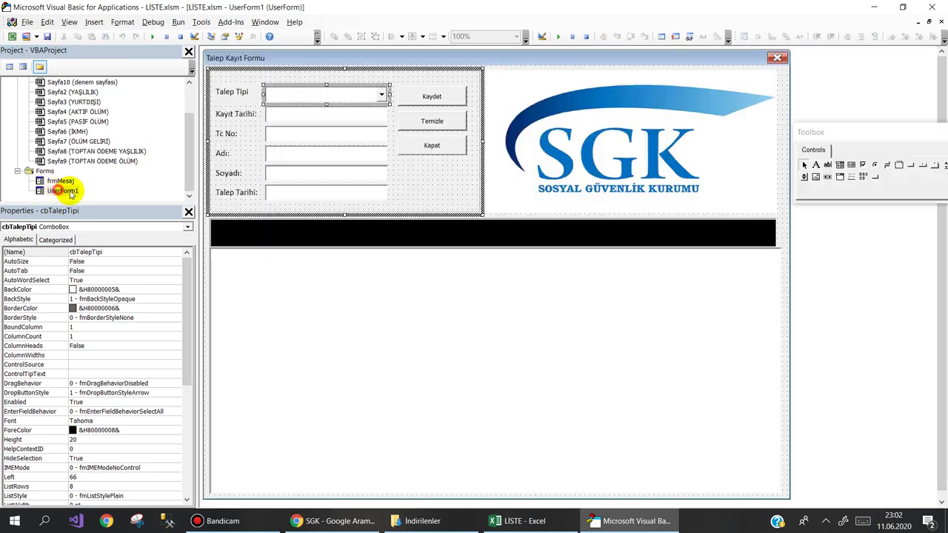
pyautogui.click(258, 280)
pyautogui.doubleClick(59, 252)
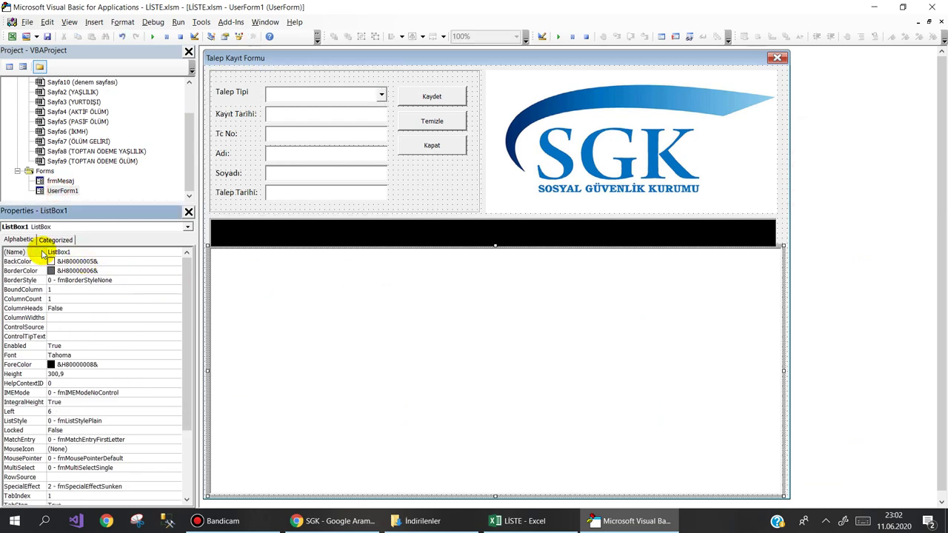
pyautogui.press('BackSpace')
pyautogui.write('lst')
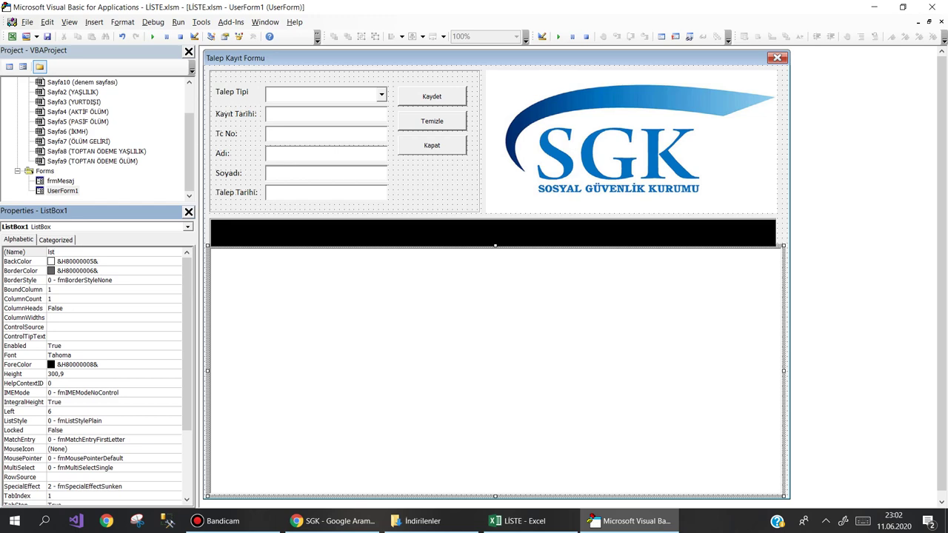
pyautogui.write('Kayi')
pyautogui.write('tlar')
pyautogui.click(33, 252)
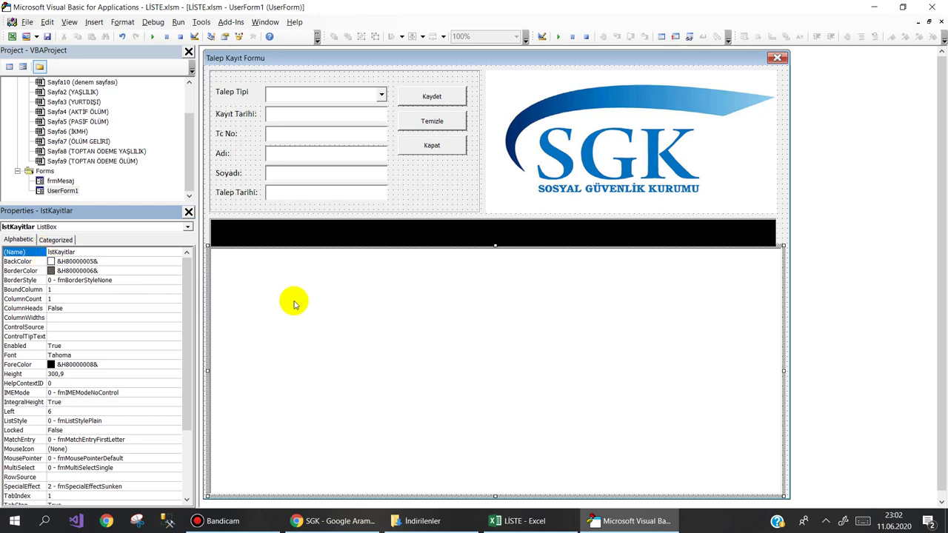
pyautogui.doubleClick(32, 309)
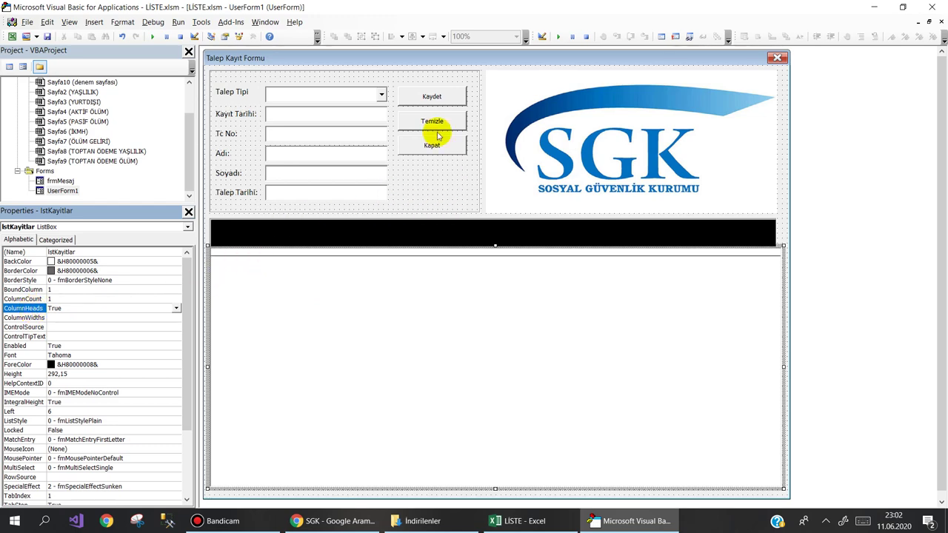
pyautogui.doubleClick(430, 96)
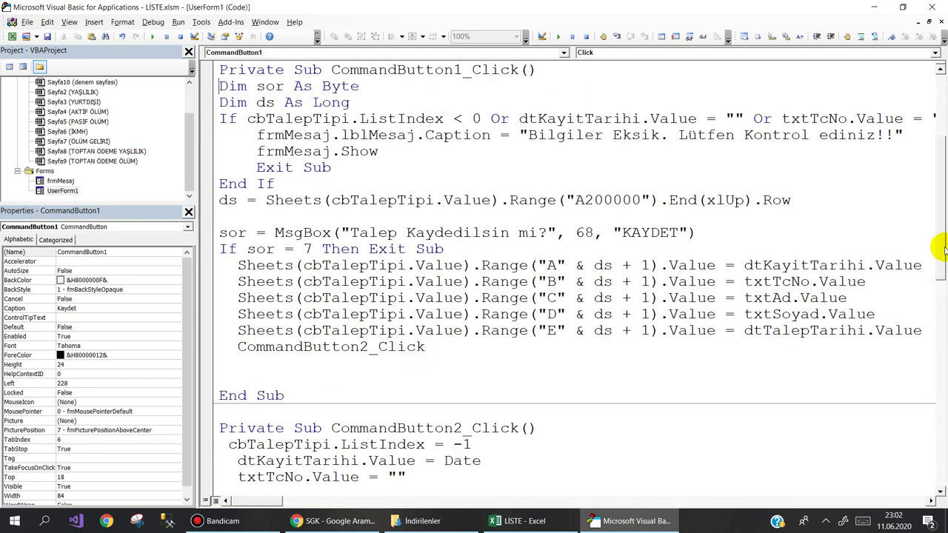
# Begin KayitListele with lstKayitlar.ColumnCount, chosen via IntelliSense
pyautogui.moveTo(939, 248)
pyautogui.mouseDown()
pyautogui.moveTo(943, 315)
pyautogui.moveTo(938, 180)
pyautogui.mouseUp()
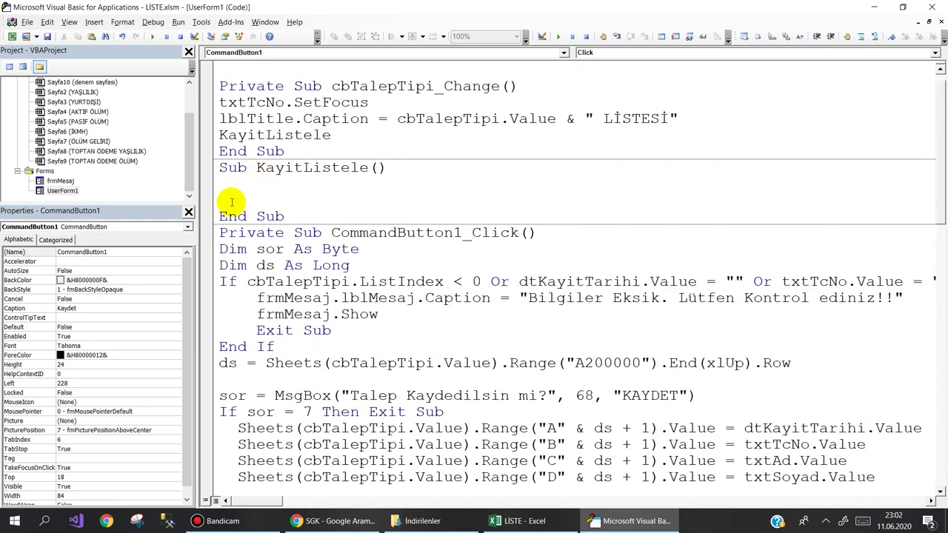
pyautogui.click(232, 186)
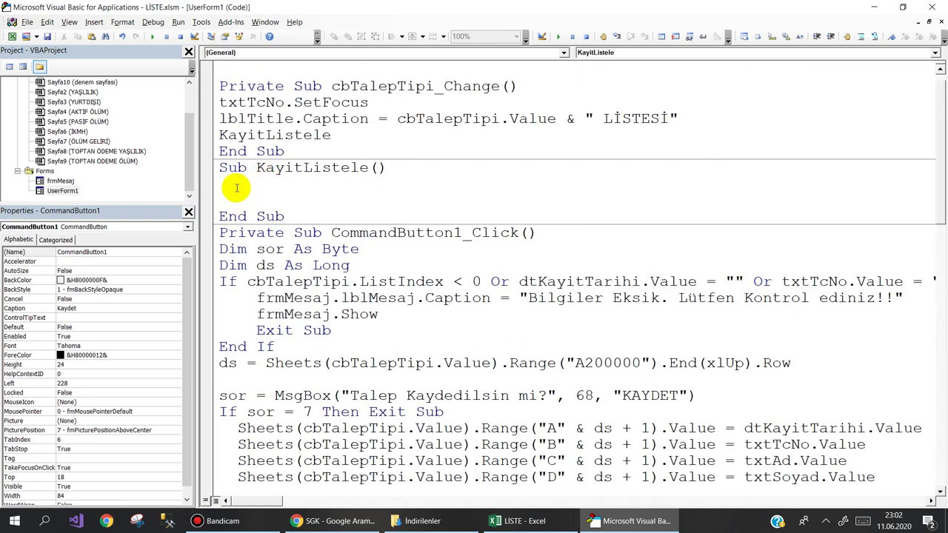
pyautogui.write('ls')
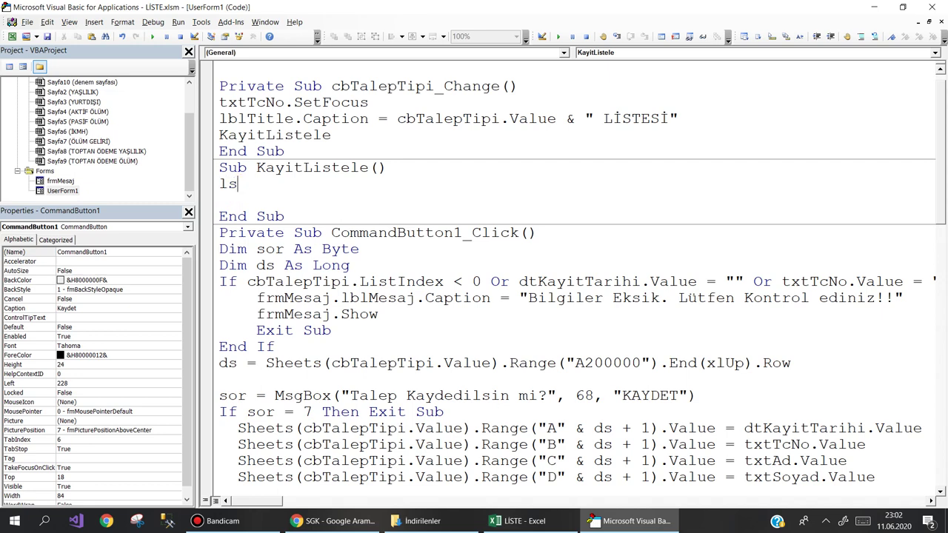
pyautogui.write('tKayitlar')
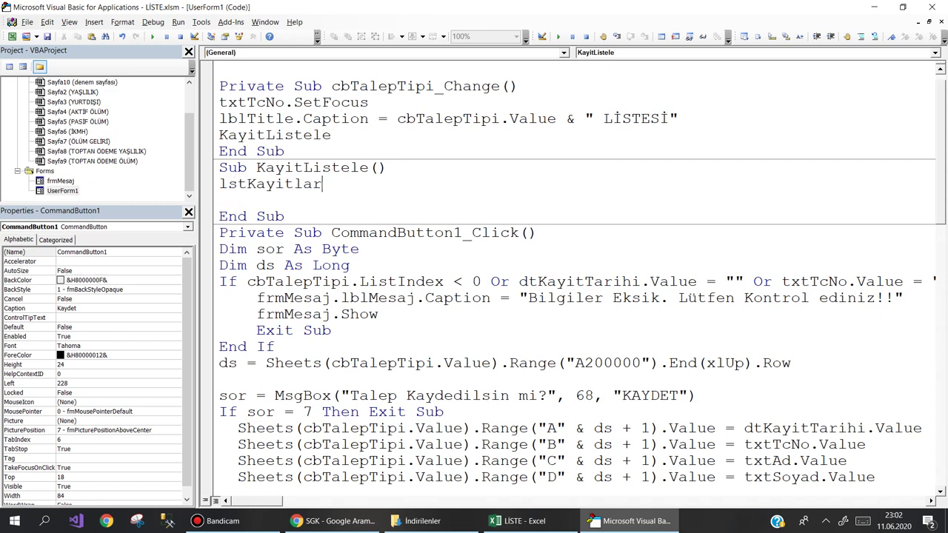
pyautogui.write('.com')
pyautogui.press('Return')
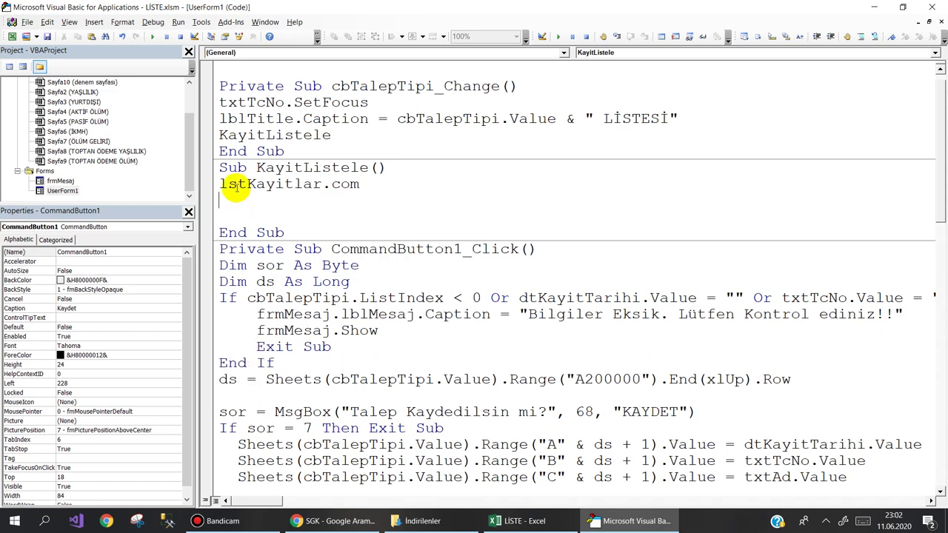
pyautogui.hotkey('ctrl', 'z')
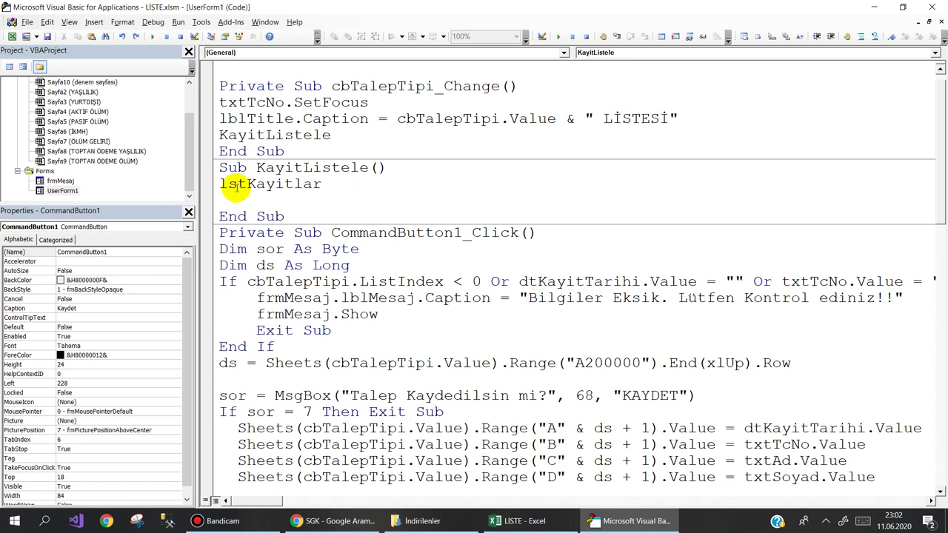
pyautogui.write('.co')
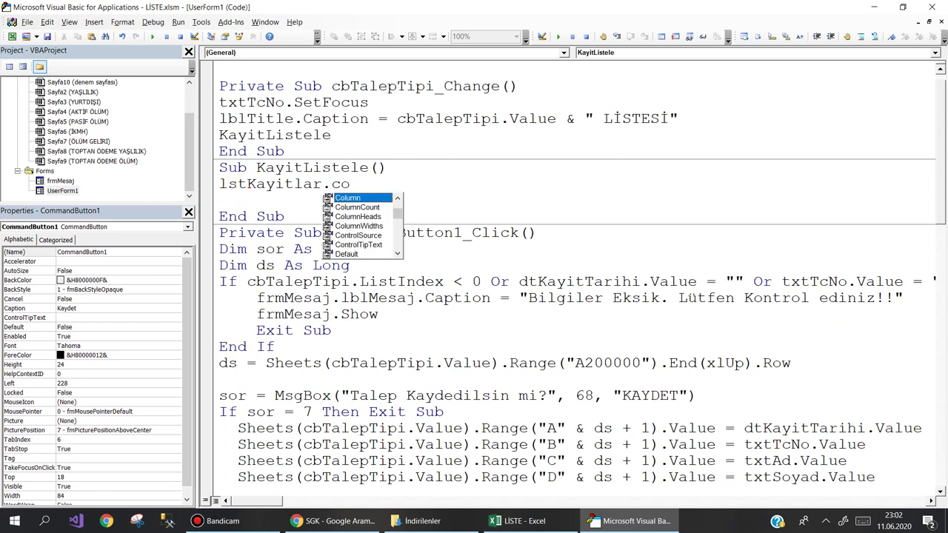
pyautogui.press('Down')
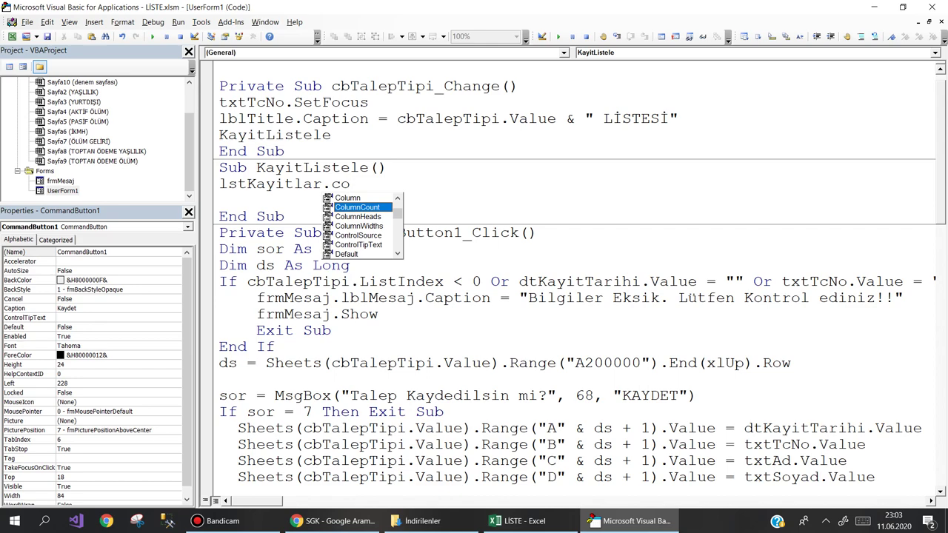
# Check the AKTİF ÖLÜM sheet's columns in Excel and complete lstKayitlar.ColumnCount = 5
pyautogui.write('=')
pyautogui.hotkey('alt', 'F11')
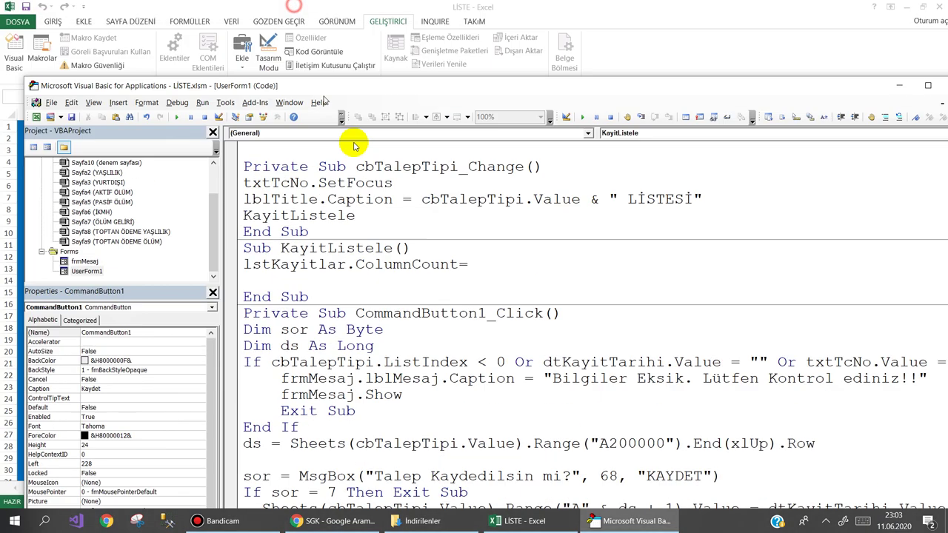
pyautogui.click(76, 156)
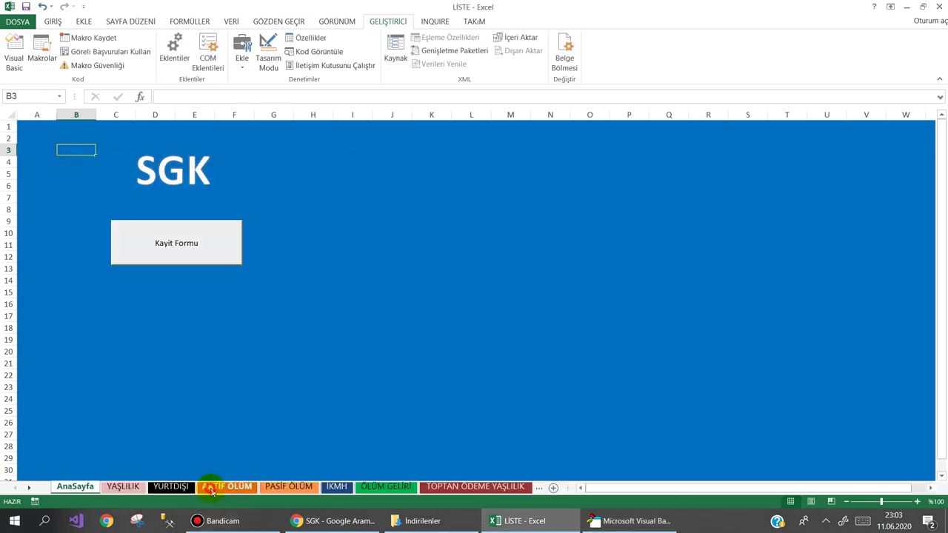
pyautogui.click(212, 487)
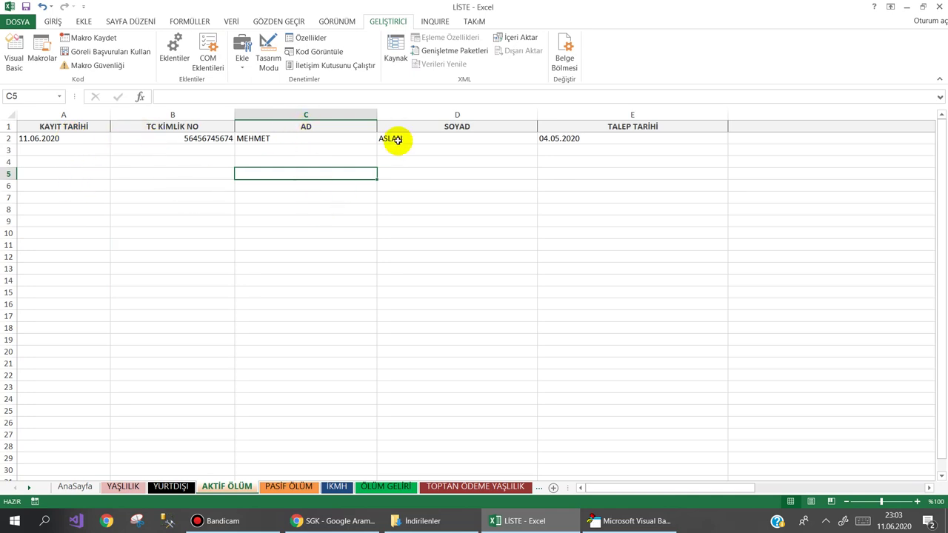
pyautogui.click(629, 521)
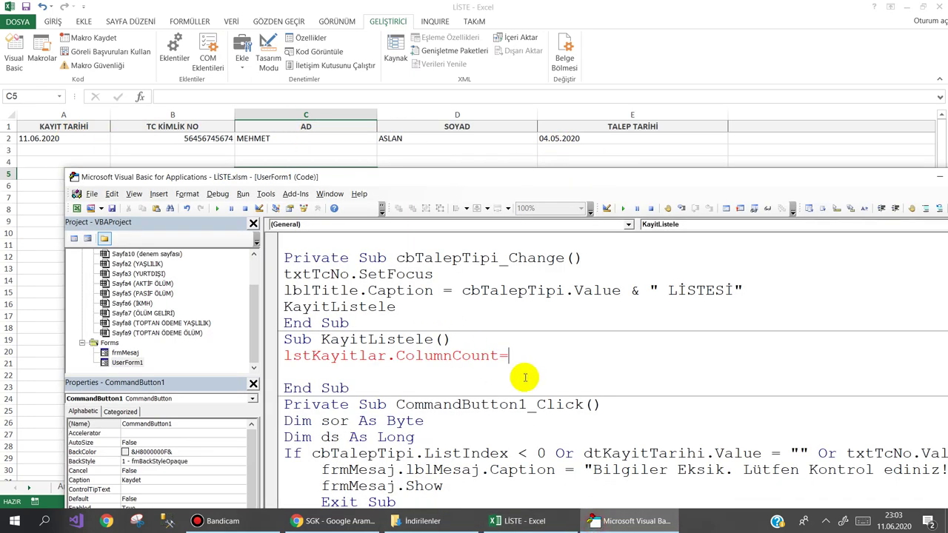
pyautogui.write('5')
pyautogui.press('Return')
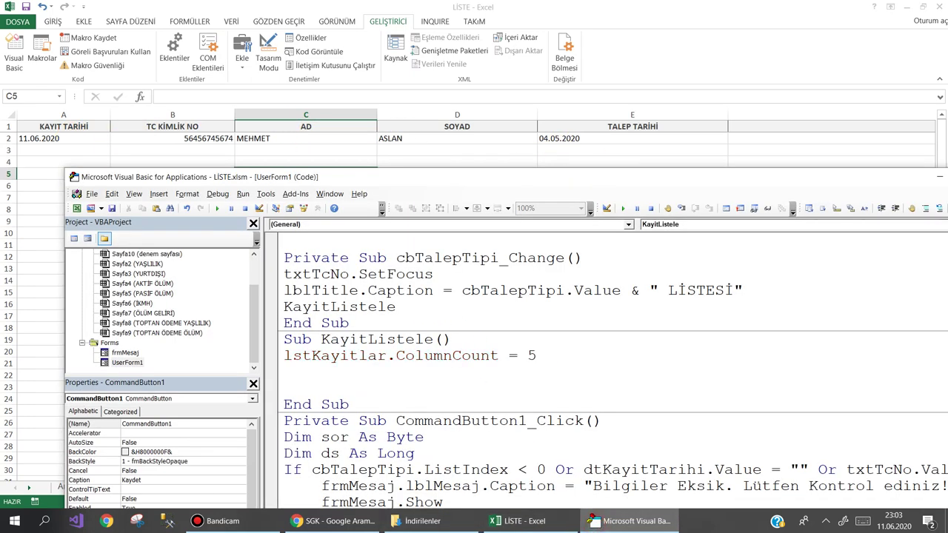
# Add lstKayitlar.ColumnWidths = "80,100,120,120,100" and begin a third lstKayitlar line
pyautogui.write('lstKayitlar')
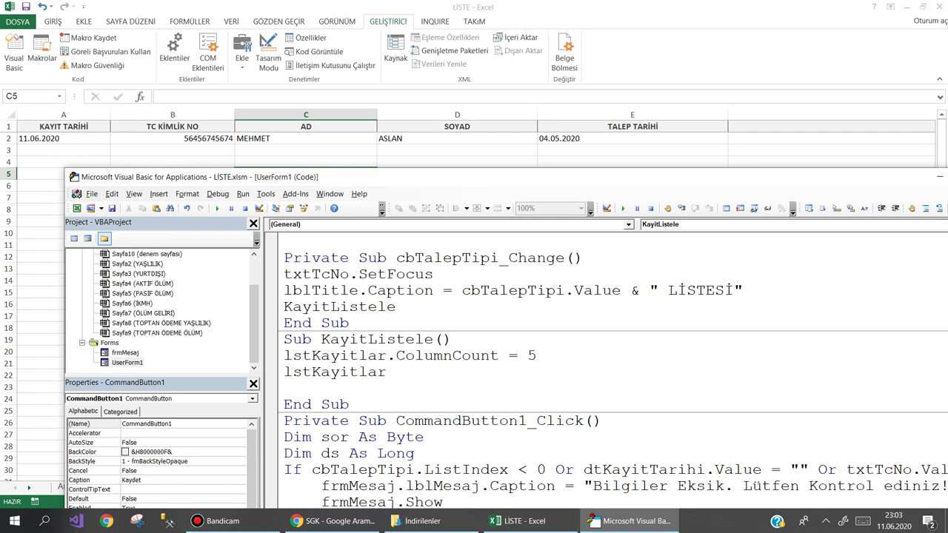
pyautogui.write('.co')
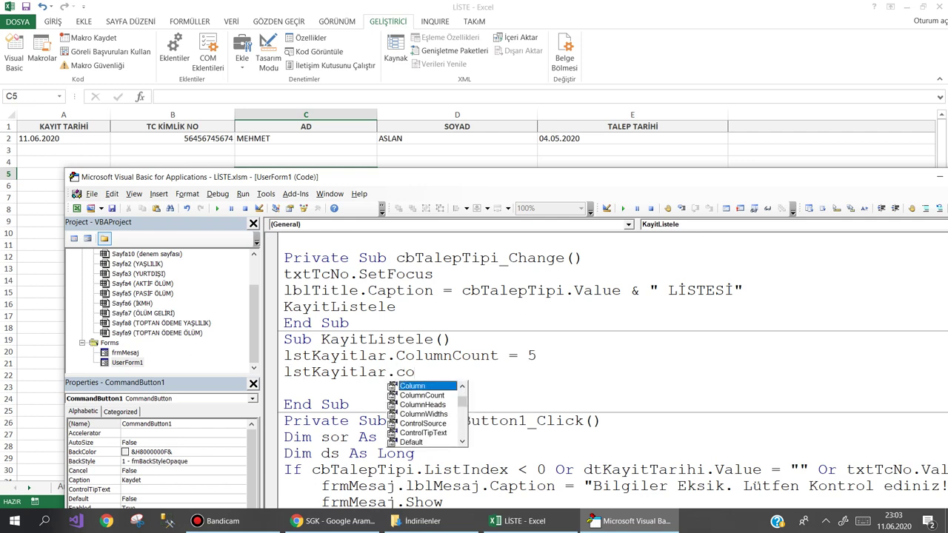
pyautogui.press('Down')
pyautogui.press('Down')
pyautogui.press('Down')
pyautogui.write('="')
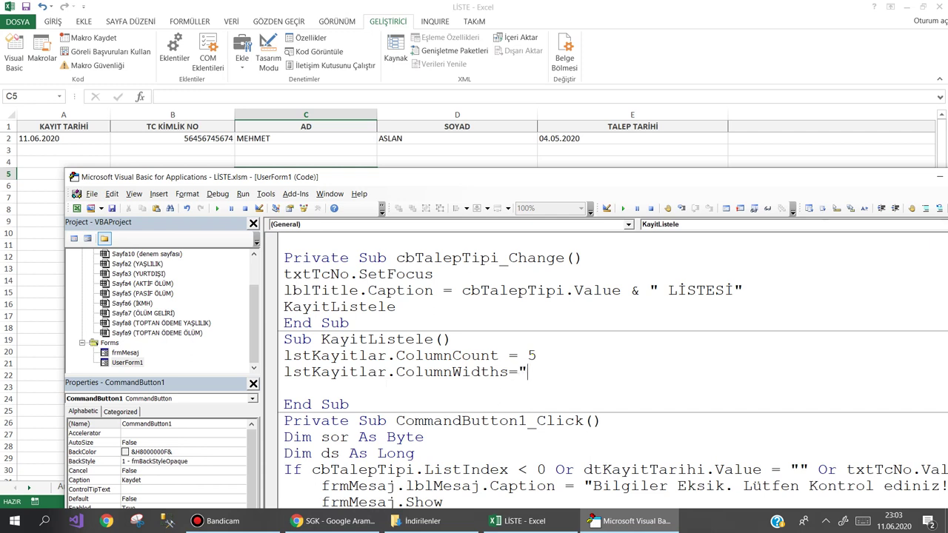
pyautogui.write('80,')
pyautogui.write('100,')
pyautogui.write('12')
pyautogui.write('0,120,')
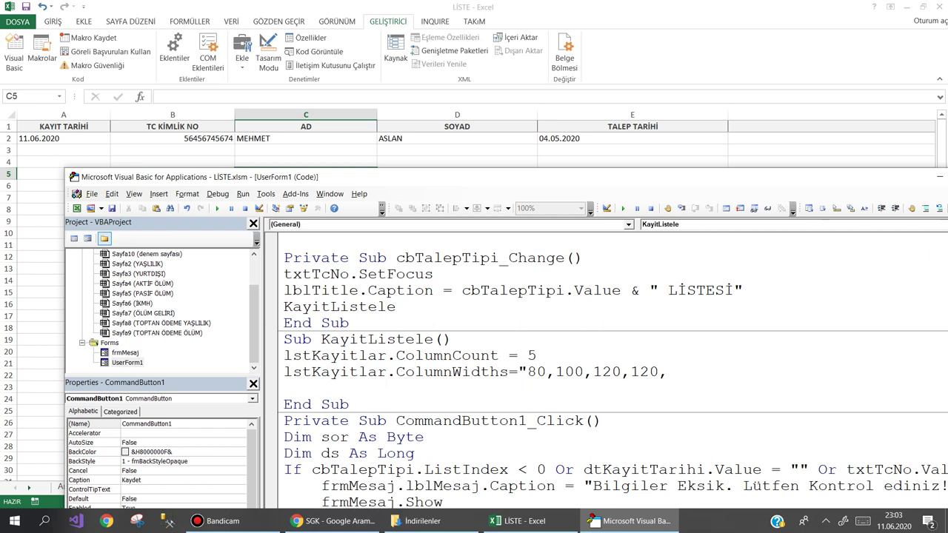
pyautogui.write('100')
pyautogui.write('"')
pyautogui.press('Return')
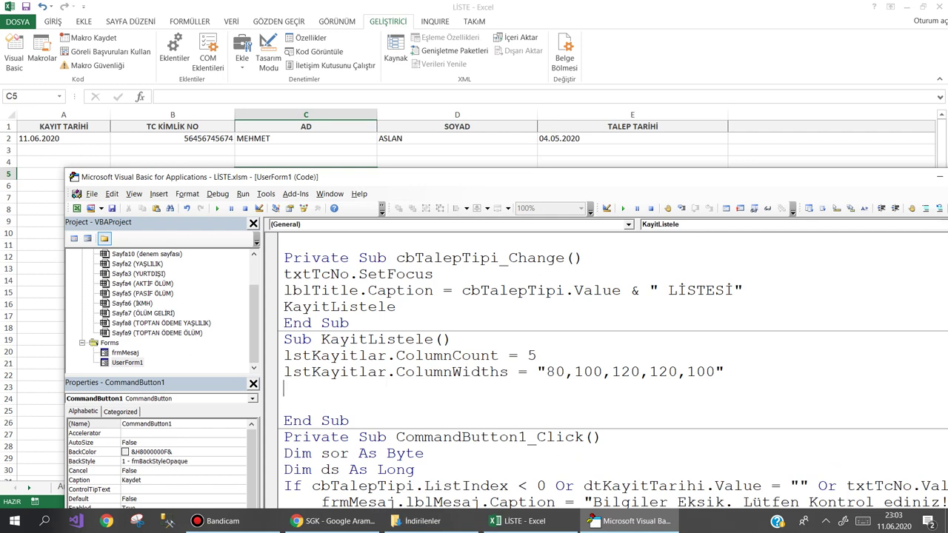
pyautogui.write('lstKayitlar')
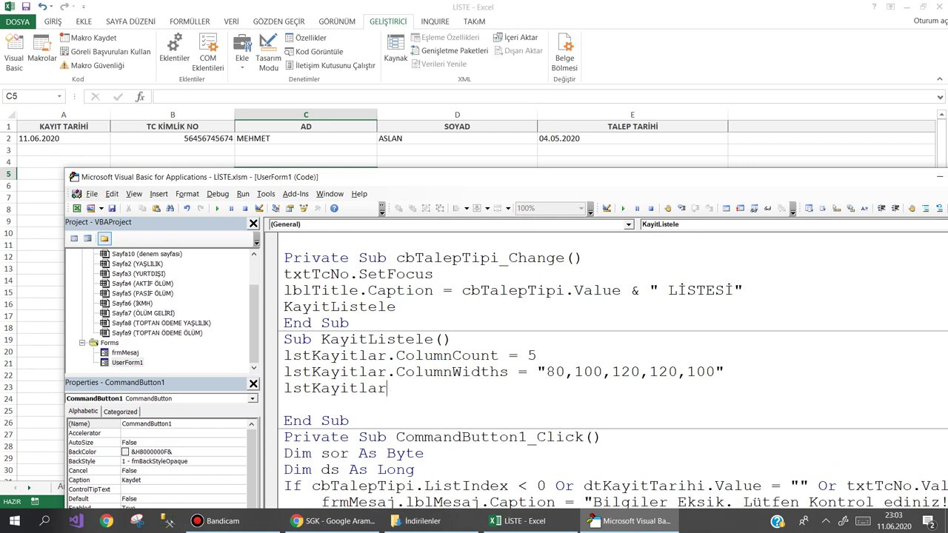
pyautogui.write('.row')
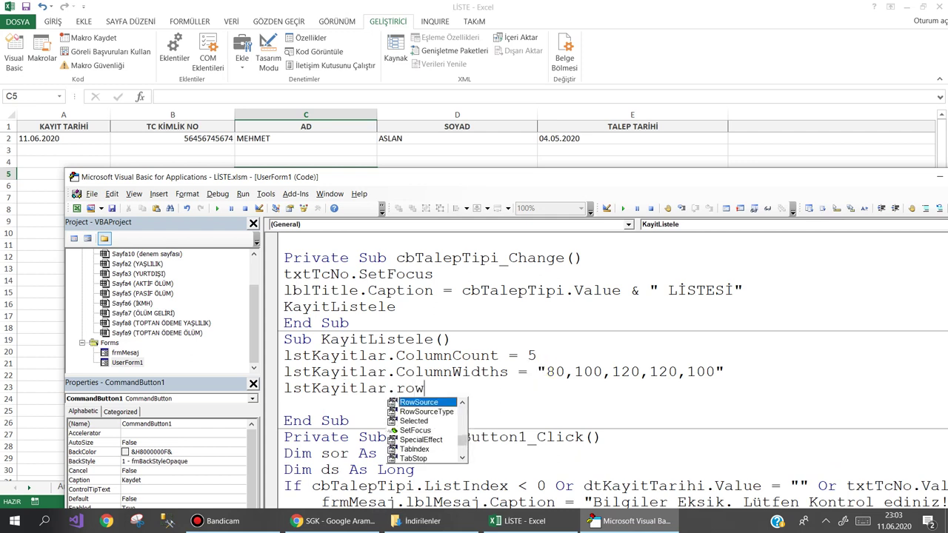
pyautogui.write('=')
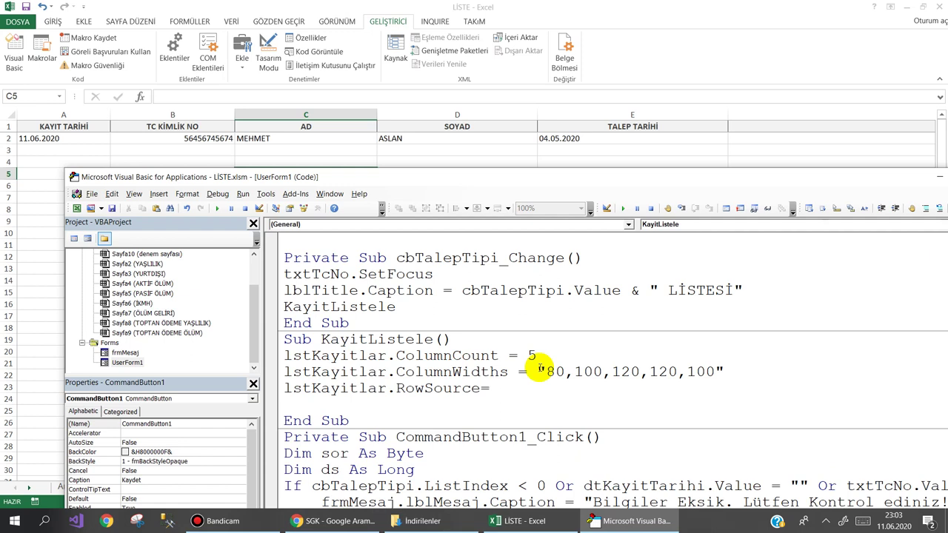
pyautogui.write('com')
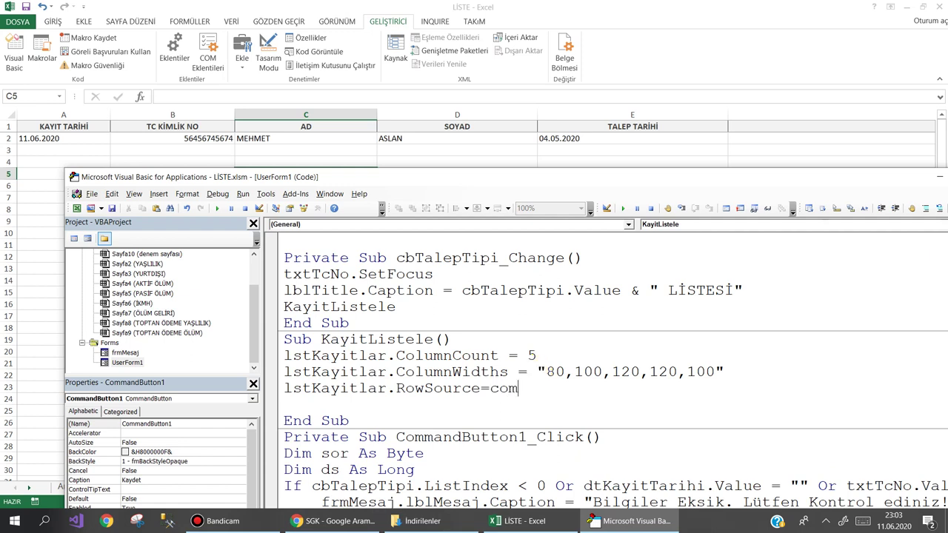
# Set the RowSource line's value to cbTalepTipi.Value using IntelliSense
pyautogui.hotkey('ctrl', 'space')
pyautogui.press('BackSpace')
pyautogui.press('BackSpace')
pyautogui.press('BackSpace')
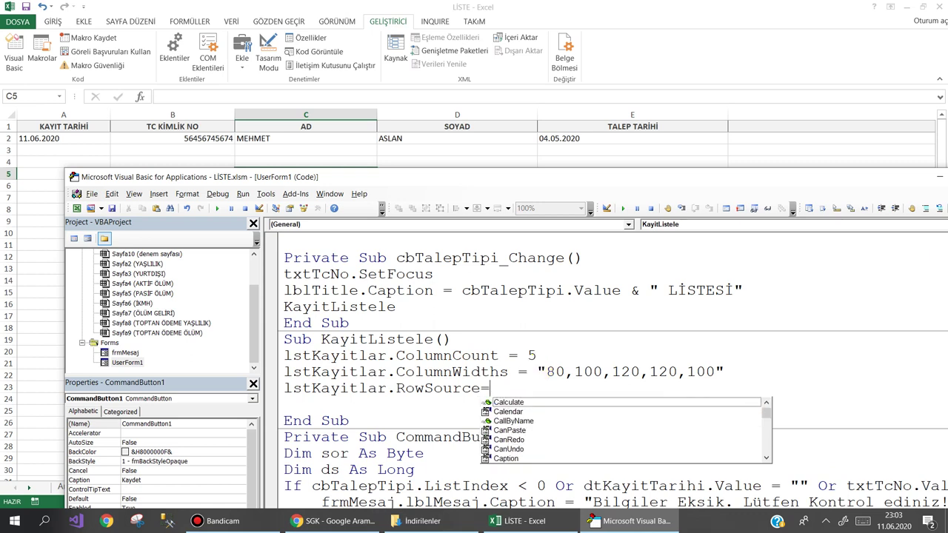
pyautogui.write('c')
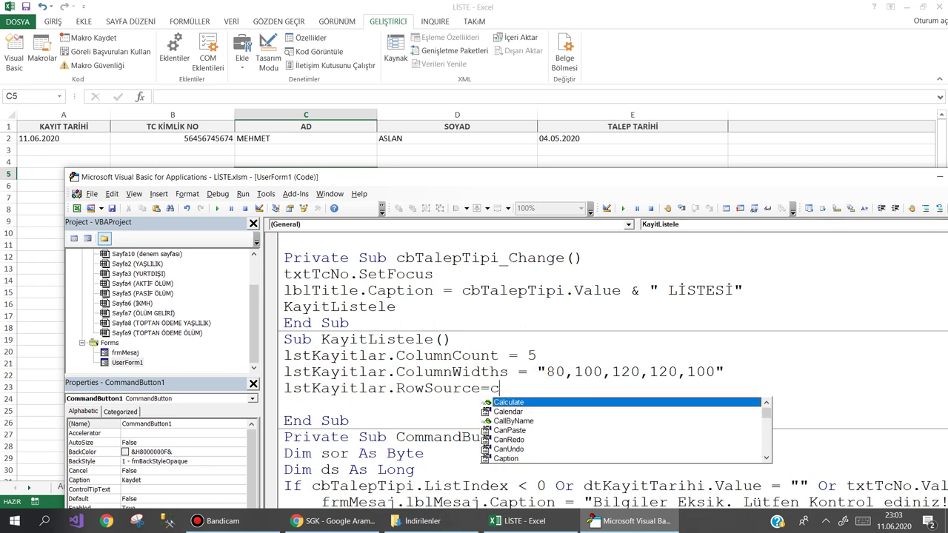
pyautogui.write('b')
pyautogui.press('Down')
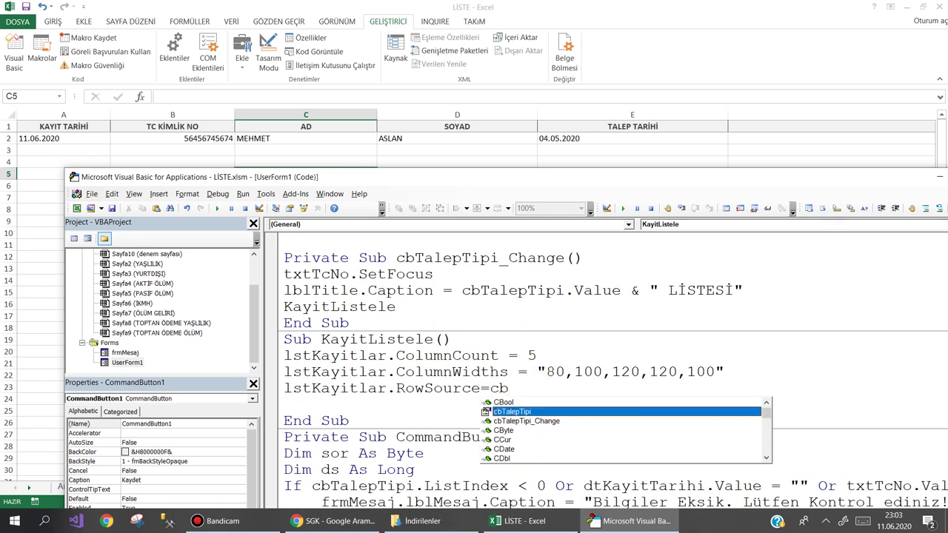
pyautogui.write('.v')
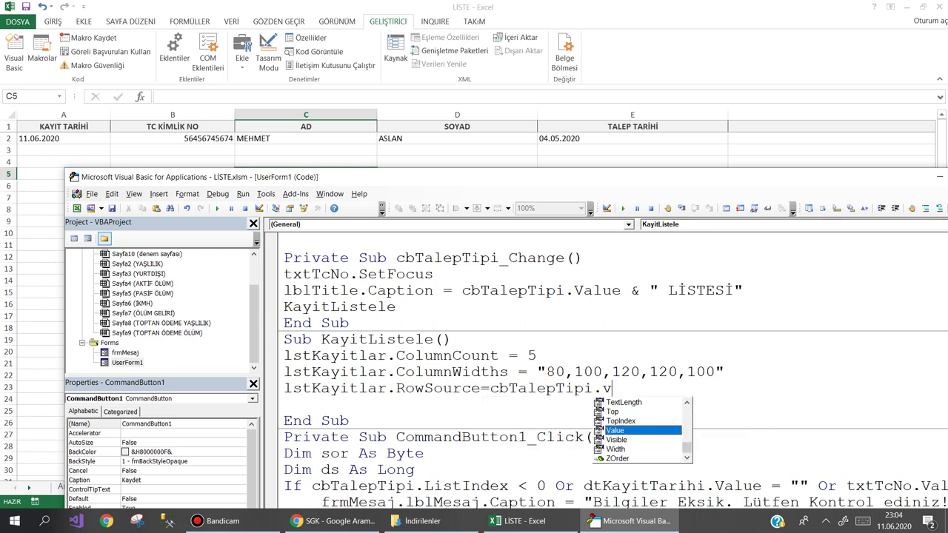
pyautogui.press('Tab')
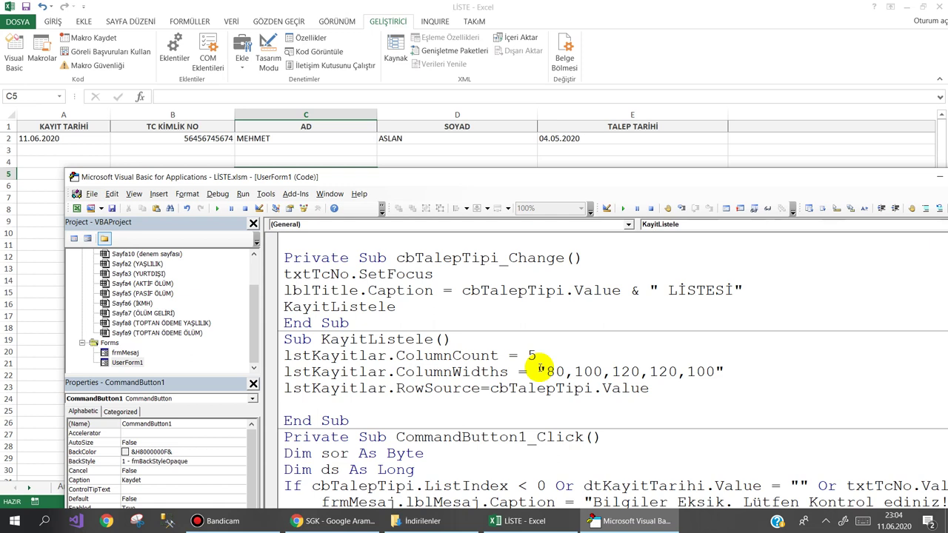
# Wrap it as " & cbTalepTipi.Value & "!A2:E" & and add a blank line under the KayitListele header
pyautogui.hotkey('ctrl', 'Left')
pyautogui.hotkey('ctrl', 'Left')
pyautogui.hotkey('ctrl', 'Left')
pyautogui.hotkey('ctrl', 'Left')
pyautogui.press('Right')
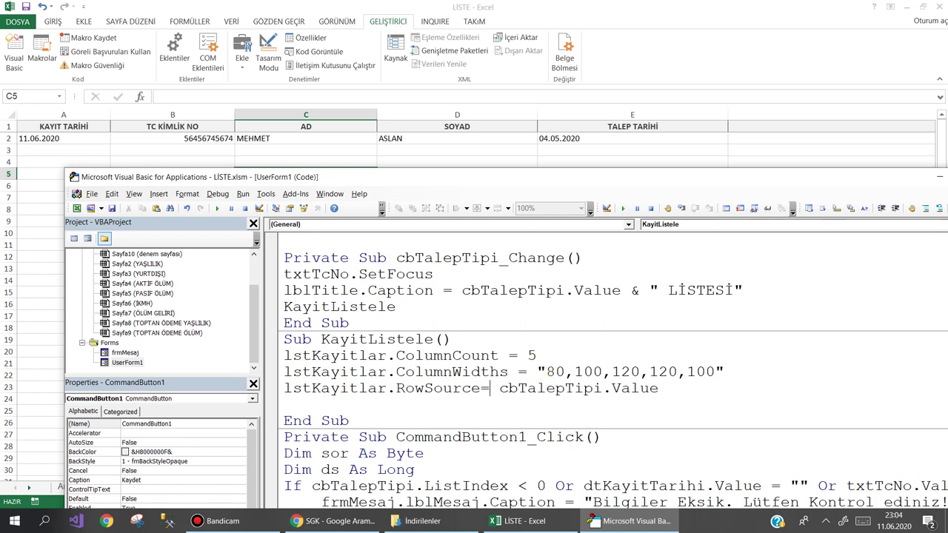
pyautogui.write('"')
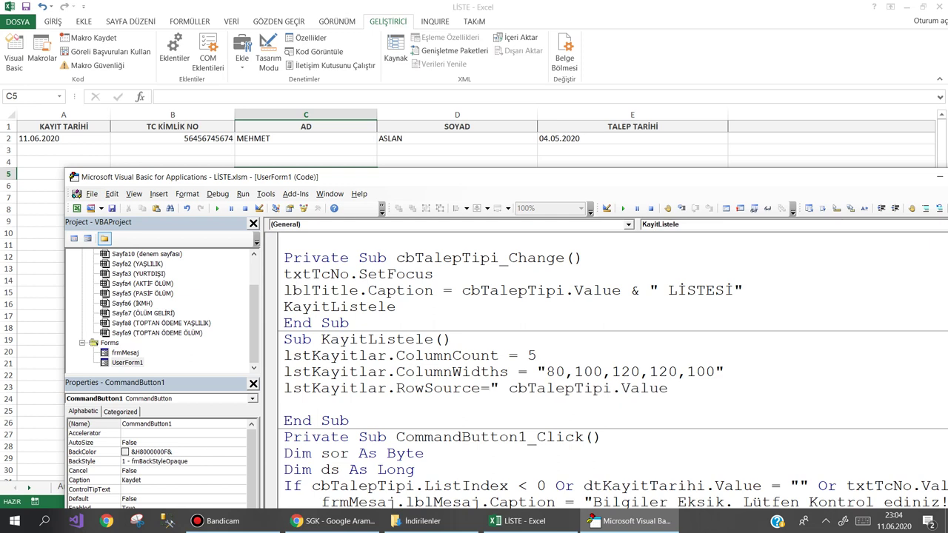
pyautogui.write(' &')
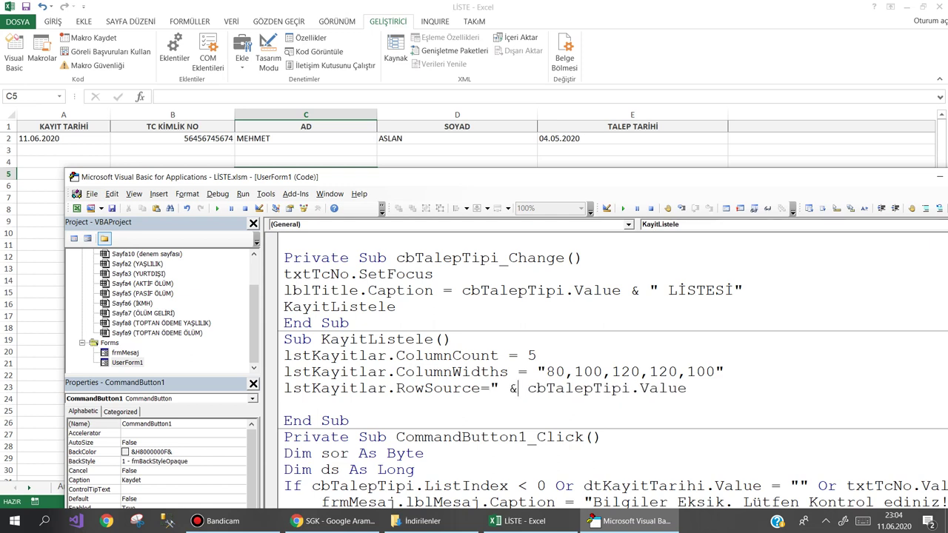
pyautogui.press('Delete')
pyautogui.press('End')
pyautogui.write('& ')
pyautogui.write('"')
pyautogui.write('!')
pyautogui.write('A2:')
pyautogui.write('E')
pyautogui.write('" &')
pyautogui.press('Return')
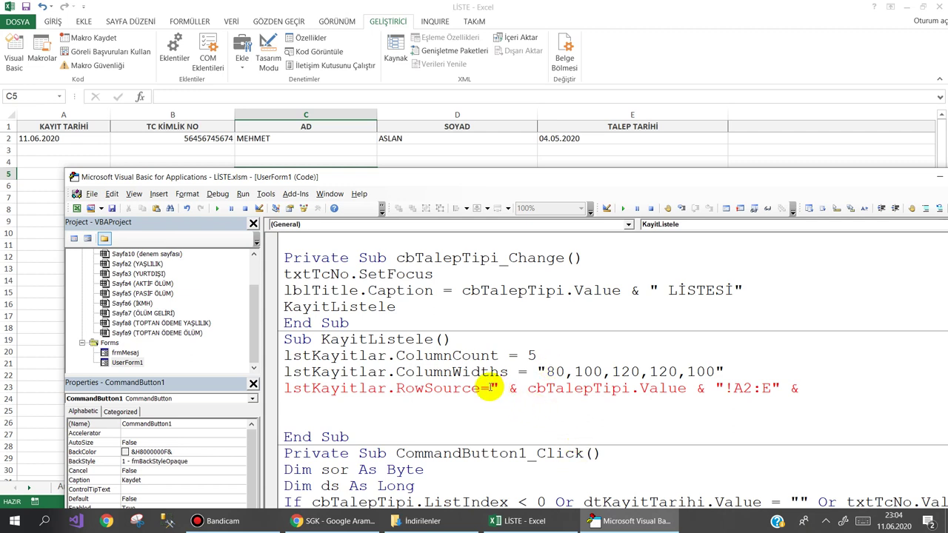
pyautogui.click(471, 340)
pyautogui.press('Return')
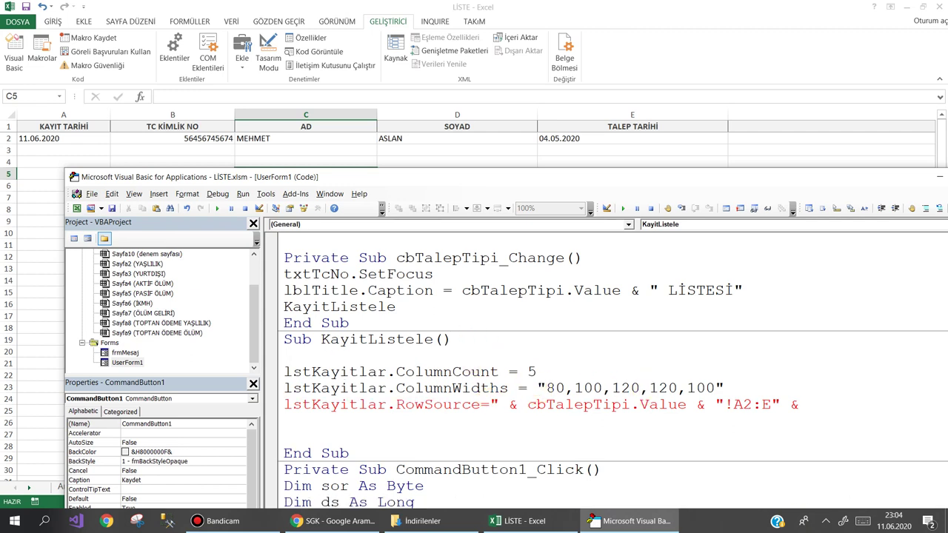
# Review the Kaydet button's save routine, maximize the code editor, and scroll back to KayitListele
pyautogui.doubleClick(127, 362)
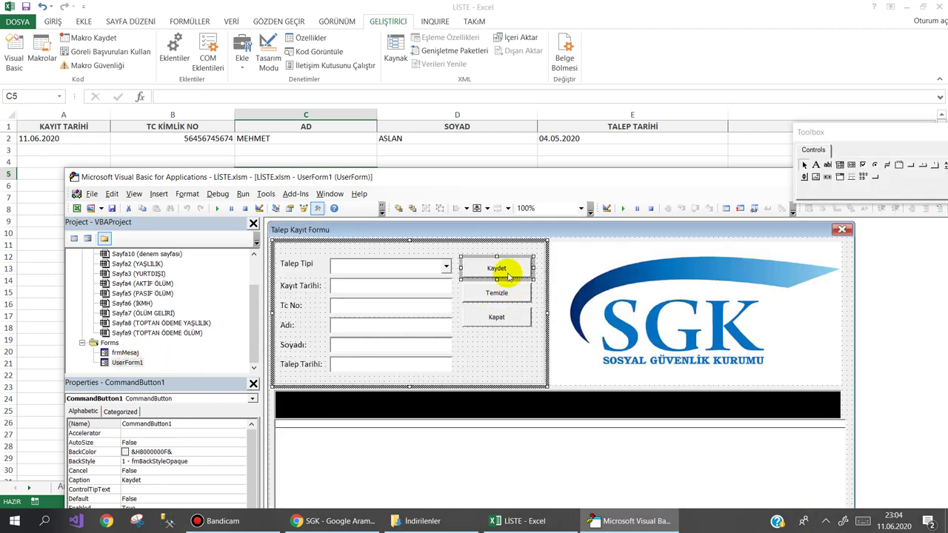
pyautogui.click(526, 334)
pyautogui.doubleClick(510, 263)
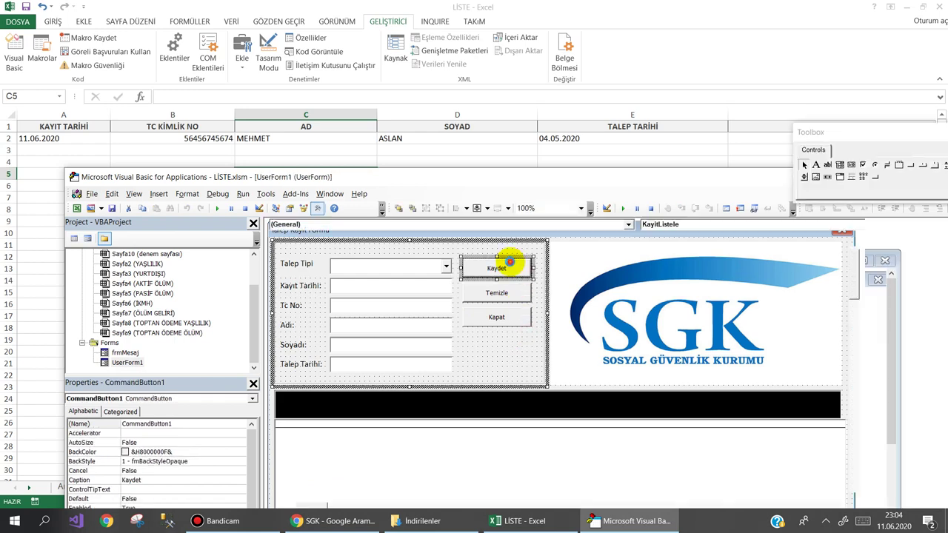
pyautogui.click(276, 373)
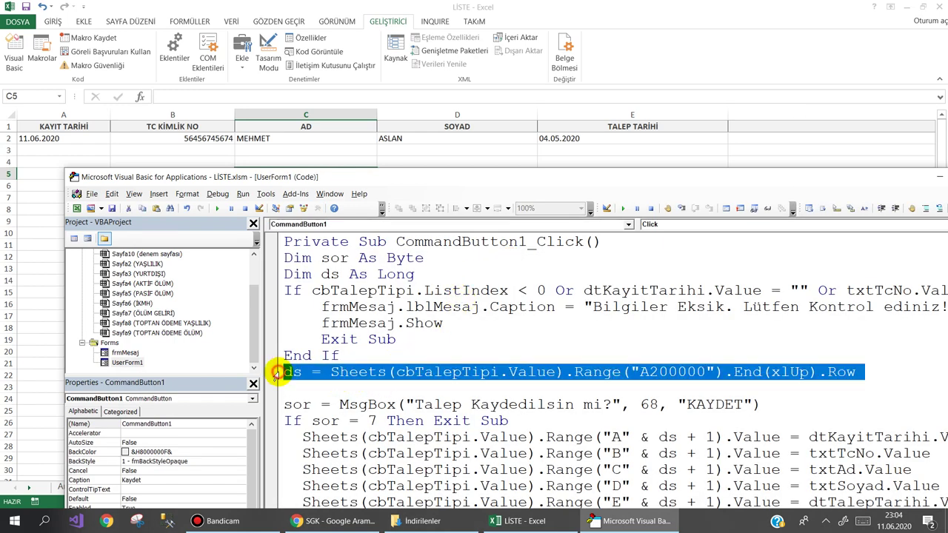
pyautogui.doubleClick(127, 362)
pyautogui.doubleClick(511, 267)
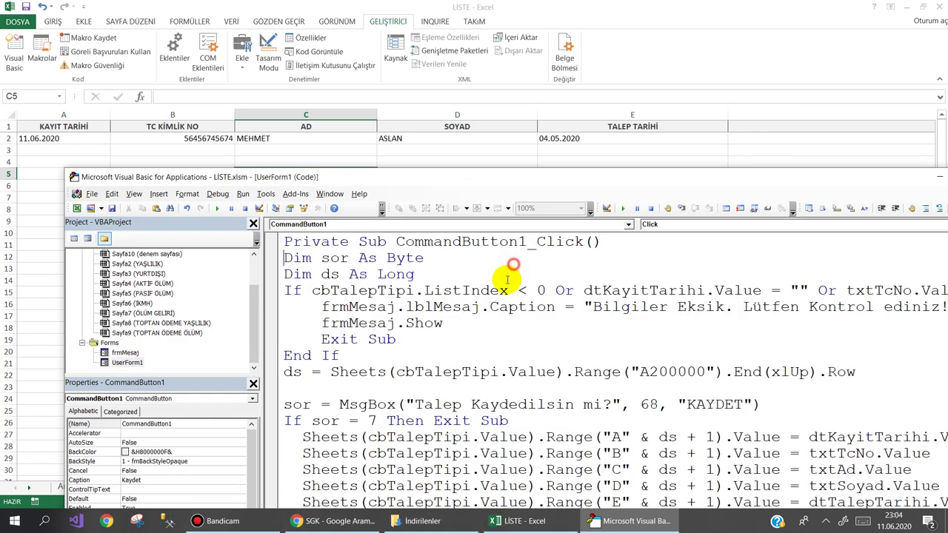
pyautogui.scroll(-3, 501, 356)
pyautogui.scroll(-1, 501, 356)
pyautogui.scroll(-1, 501, 356)
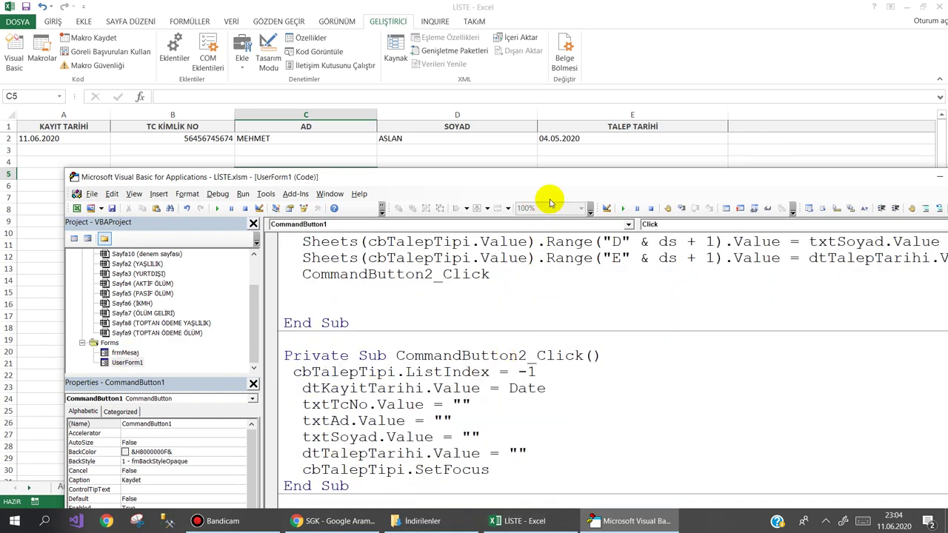
pyautogui.doubleClick(552, 178)
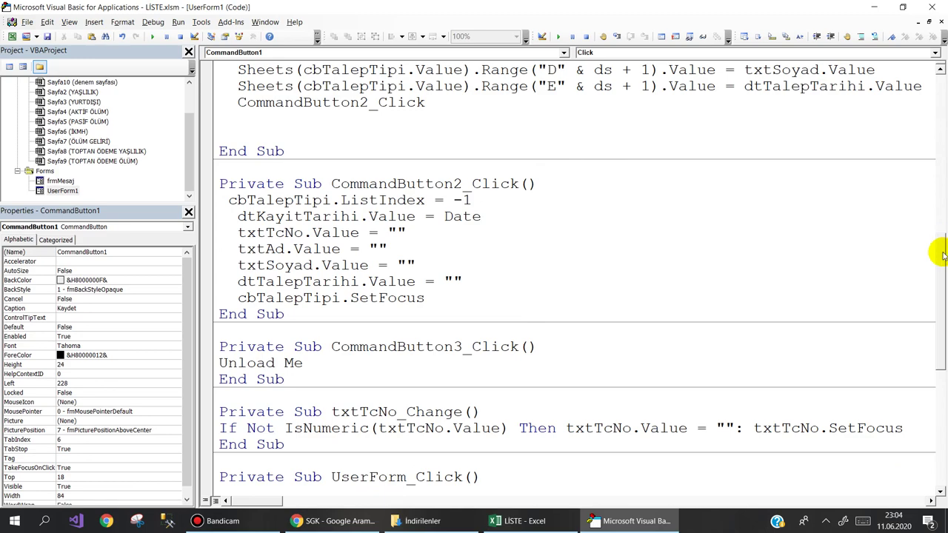
pyautogui.moveTo(941, 259)
pyautogui.mouseDown()
pyautogui.moveTo(943, 389)
pyautogui.moveTo(941, 108)
pyautogui.mouseUp()
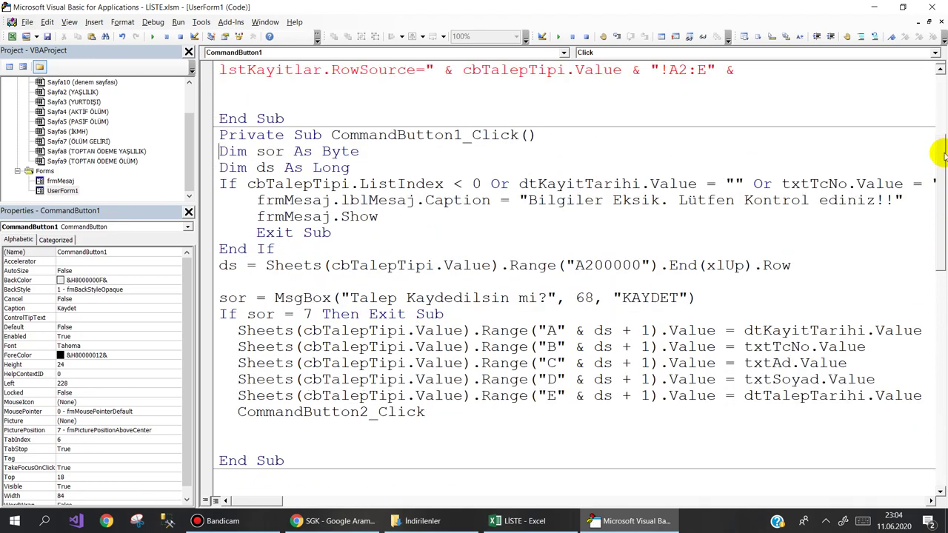
# Declare Dim ds As Long in KayitListele and paste the ds last-row line below it
pyautogui.click(222, 167)
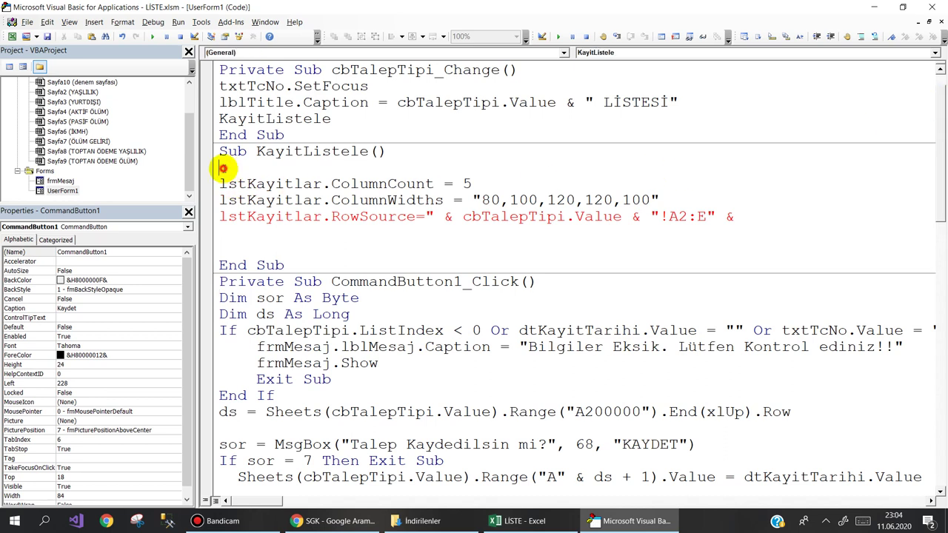
pyautogui.write('dim d')
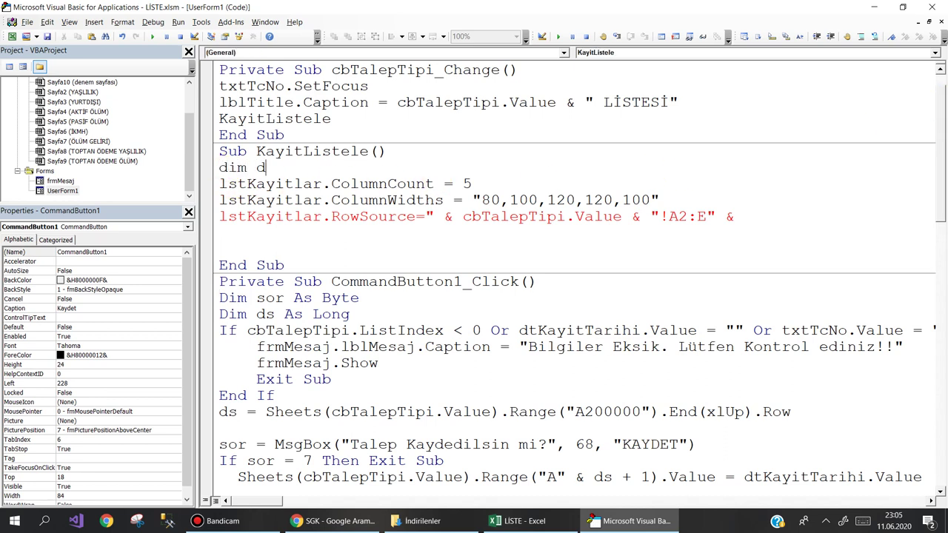
pyautogui.write('s as lo')
pyautogui.press('Tab')
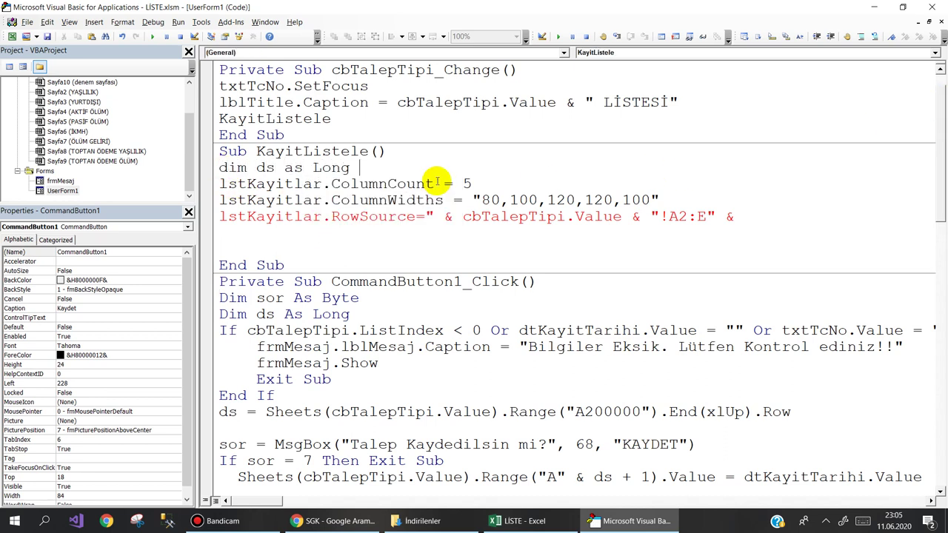
pyautogui.press('Return')
pyautogui.write('ds = Sheets(cbTalepTipi.Value).Range("A200000").End(xlUp).Row')
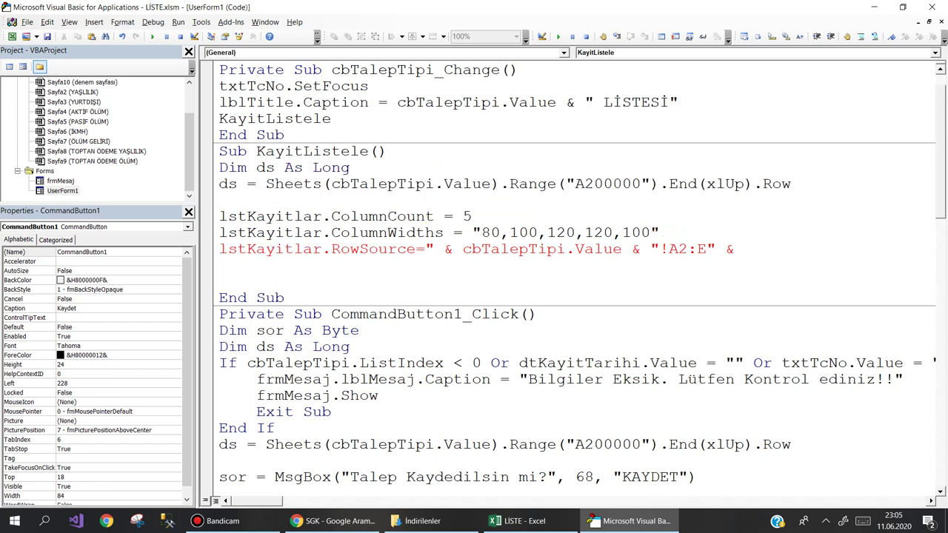
# Append ds to the RowSource range and begin a new lstKayitlar.RowSource=" line
pyautogui.click(755, 246)
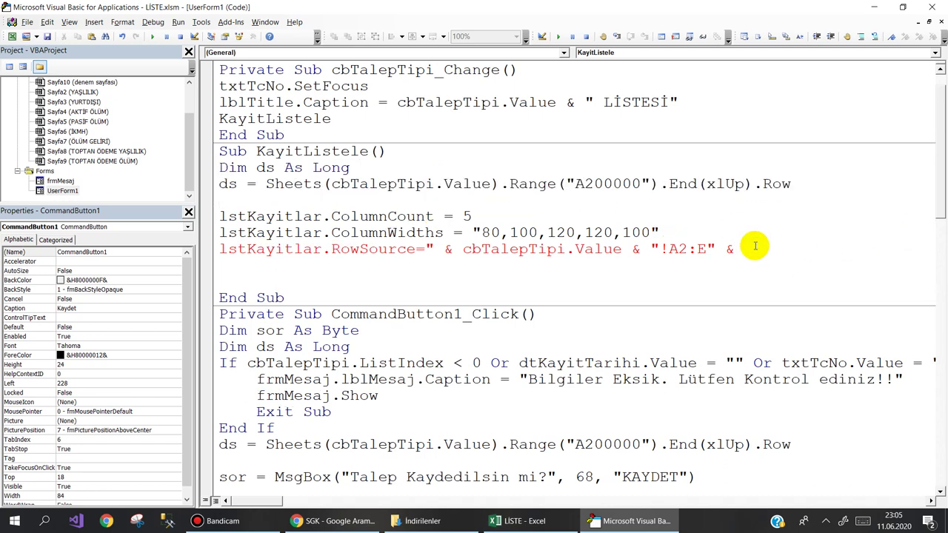
pyautogui.write('ds')
pyautogui.press('Down')
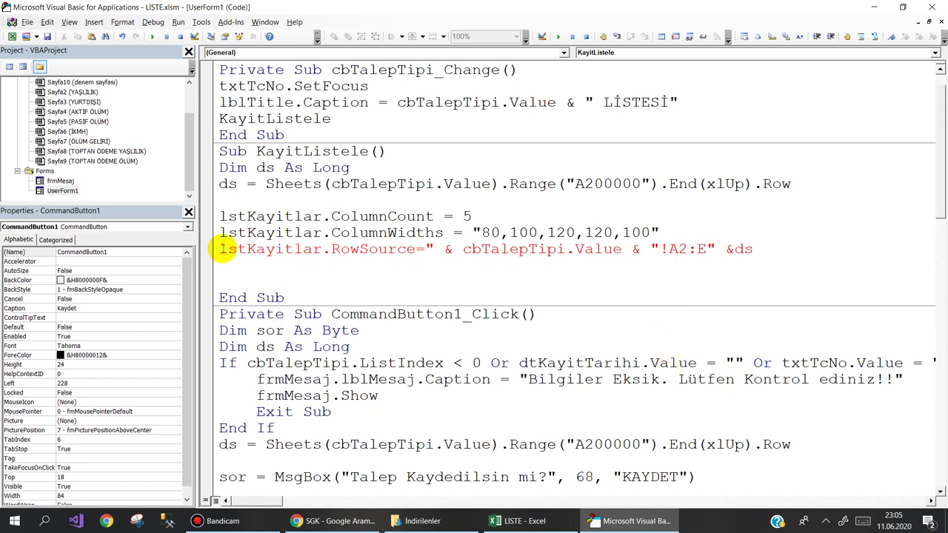
pyautogui.moveTo(220, 249)
pyautogui.mouseDown()
pyautogui.moveTo(425, 239)
pyautogui.moveTo(417, 244)
pyautogui.mouseUp()
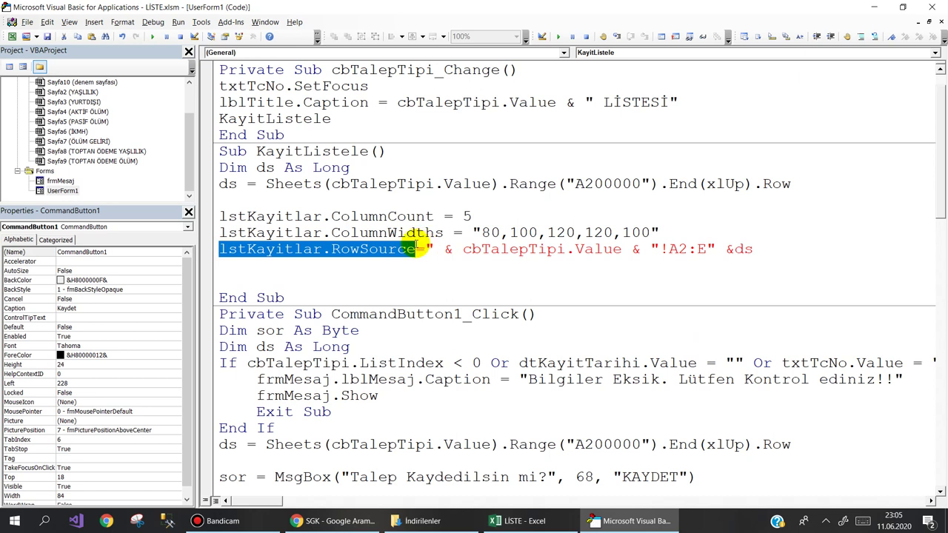
pyautogui.write('lstKayitlar.RowSource')
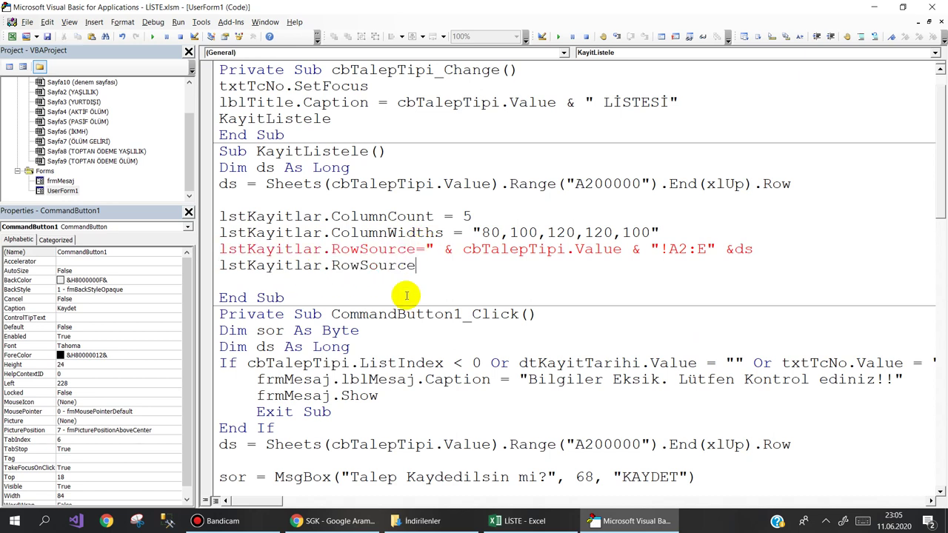
pyautogui.write('="PASİFÖLÜM!A2:E"&D')
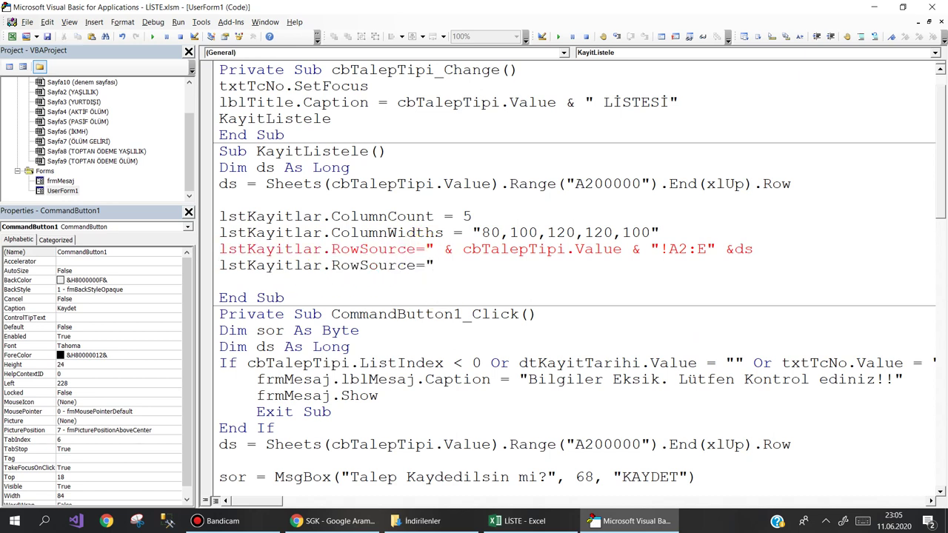
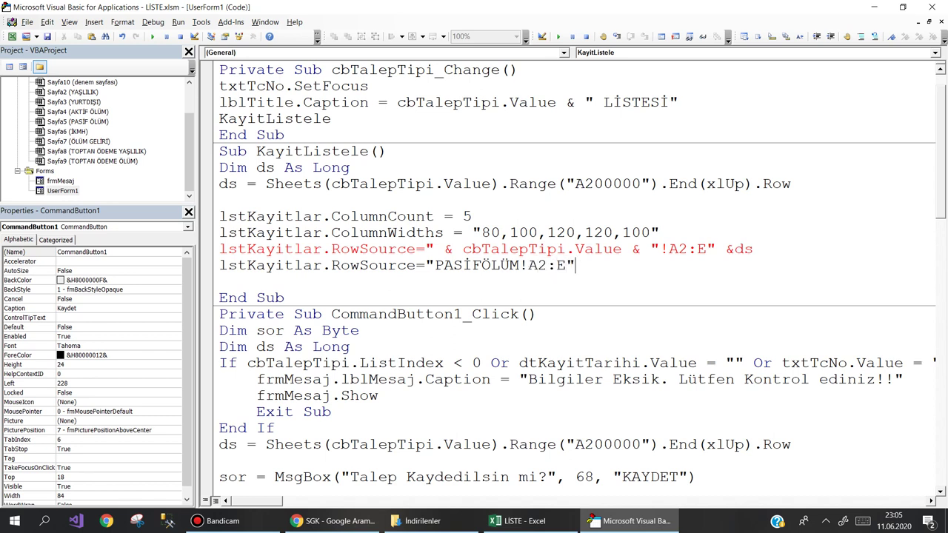
# Correct the RowSource line to read cbTalepTipi.Value & "!A2:E" & ds
pyautogui.write('s')
pyautogui.press('Return')
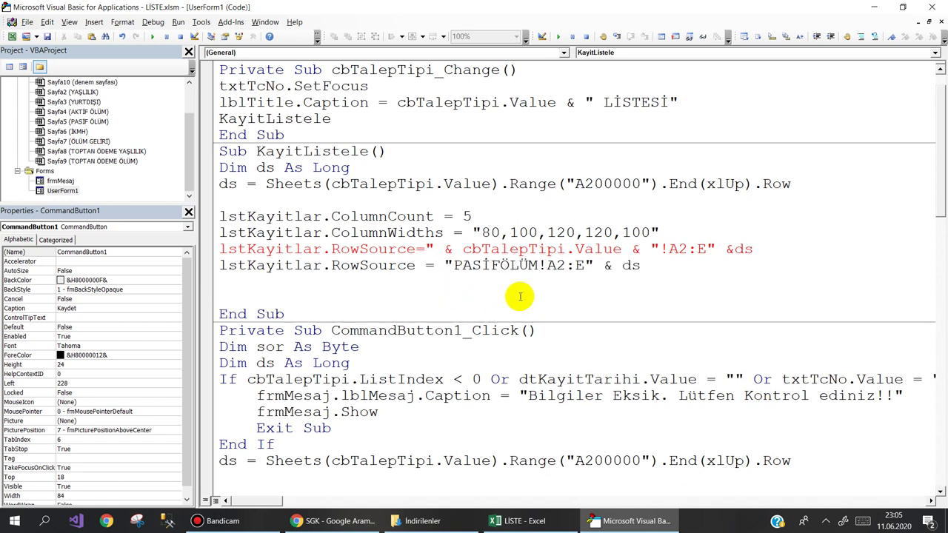
pyautogui.click(220, 266)
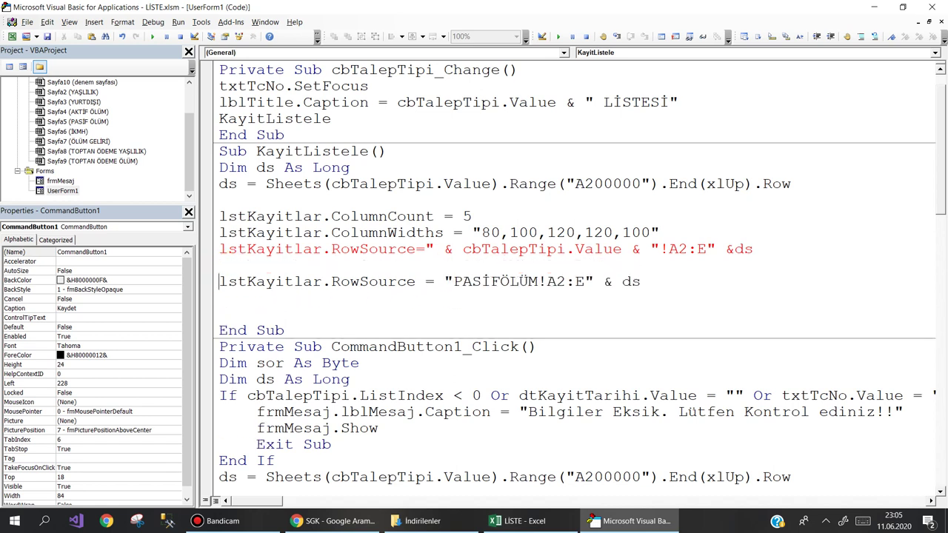
pyautogui.press('Return')
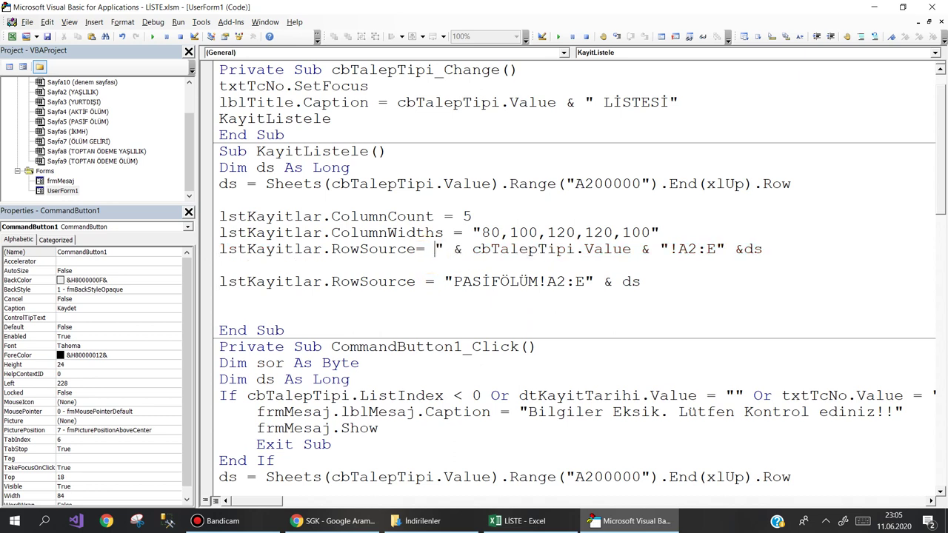
pyautogui.click(431, 296)
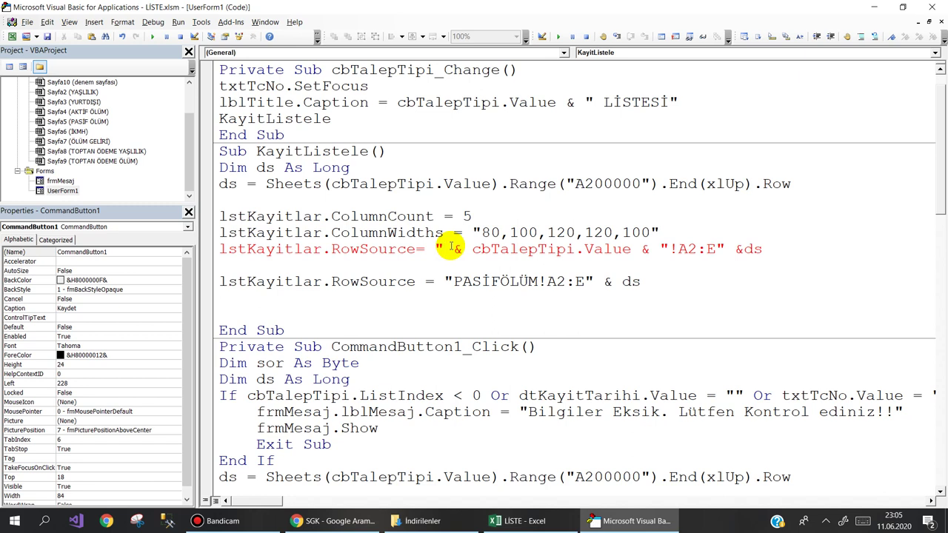
pyautogui.moveTo(467, 249); pyautogui.dragTo(436, 249)
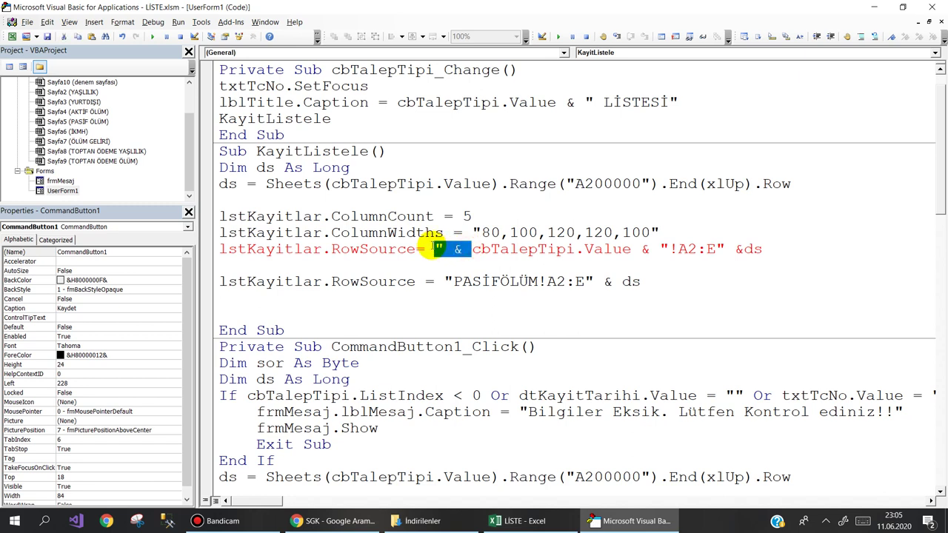
pyautogui.press('BackSpace')
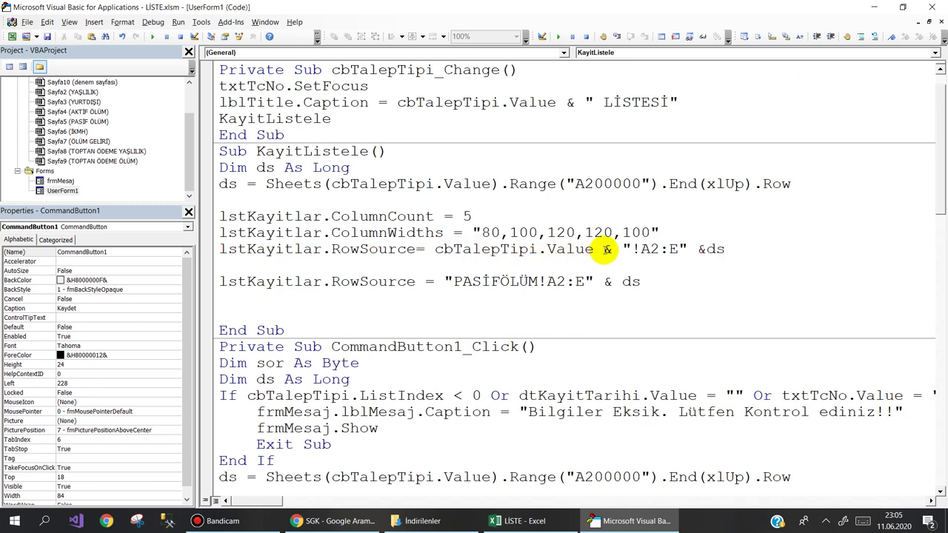
pyautogui.click(603, 275)
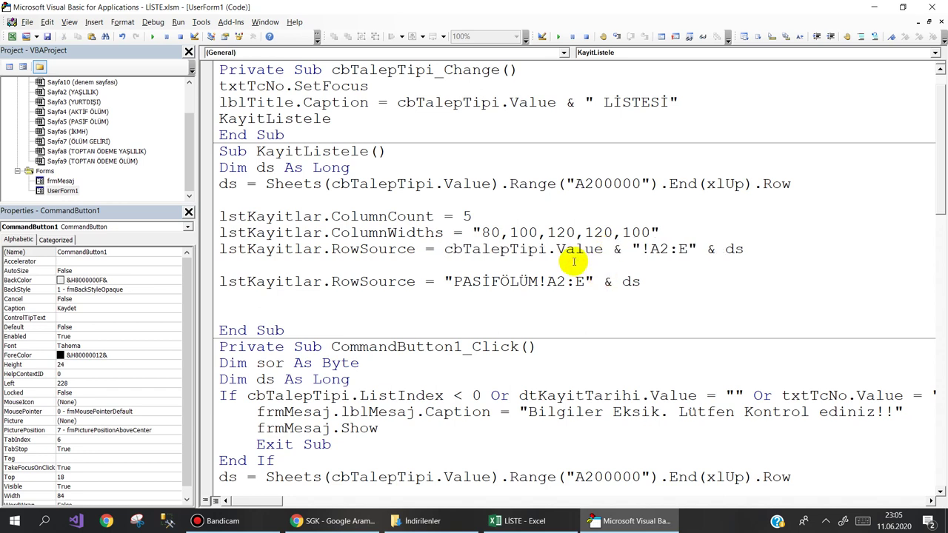
# Delete the hard-coded PASİFÖLÜM RowSource test line
pyautogui.moveTo(650, 282); pyautogui.dragTo(216, 285)
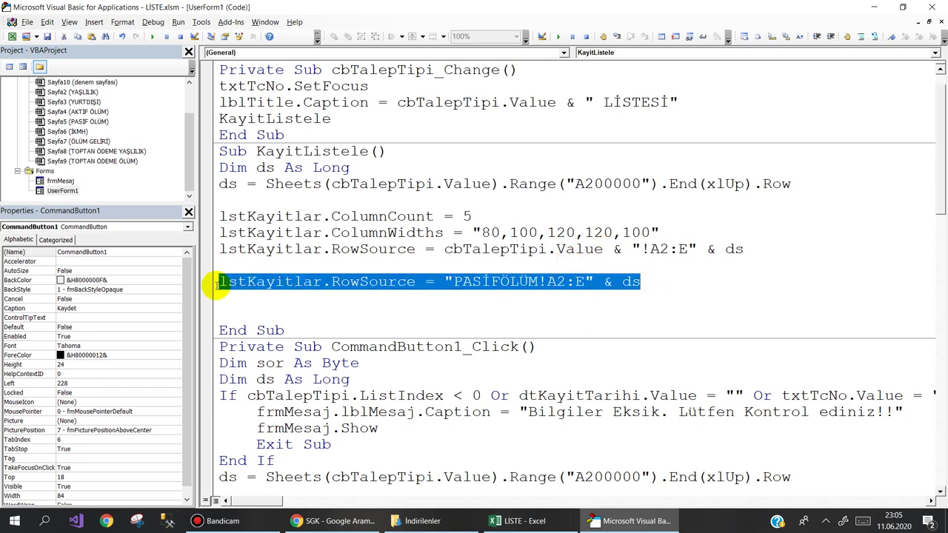
pyautogui.press('BackSpace')
pyautogui.press('Down')
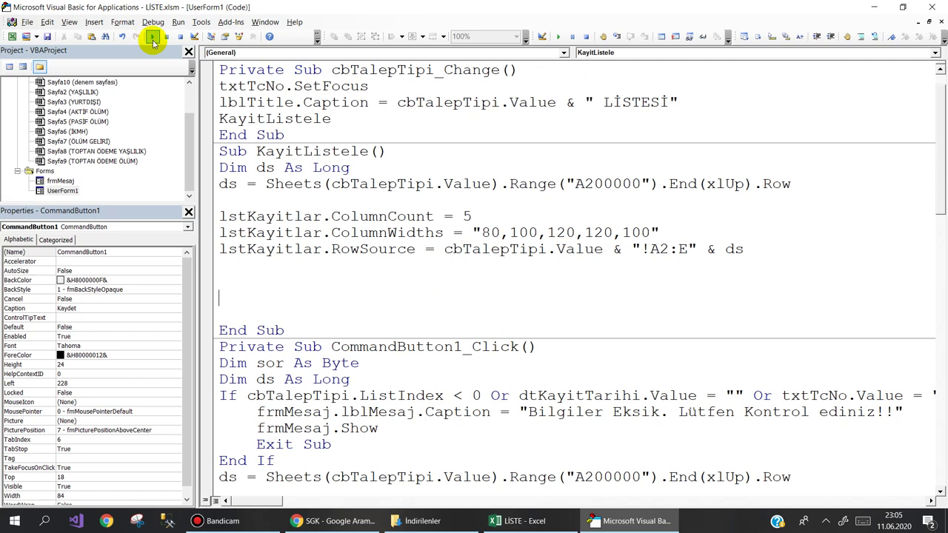
# Run the form, pick a Talep Tipi, and debug the ColumnWidths run-time error
pyautogui.click(152, 37)
pyautogui.click(360, 77)
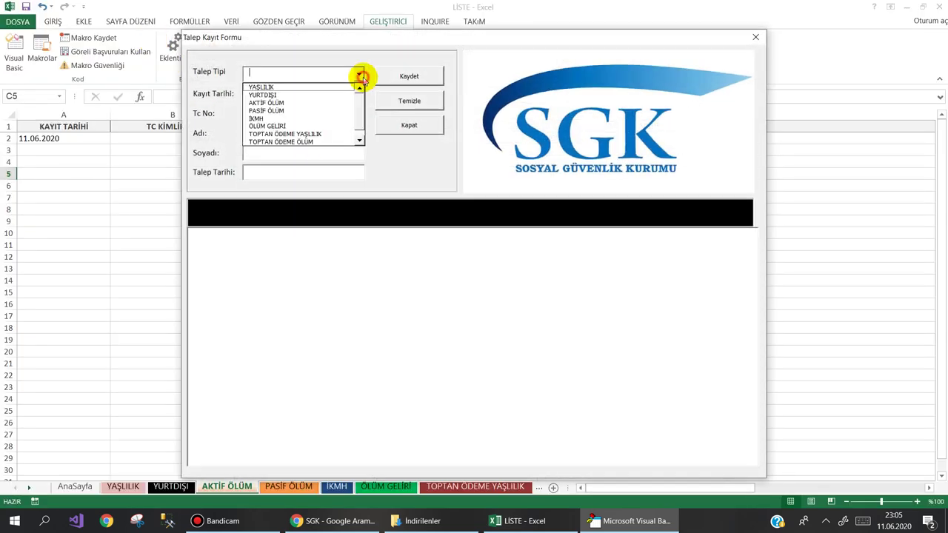
pyautogui.click(323, 111)
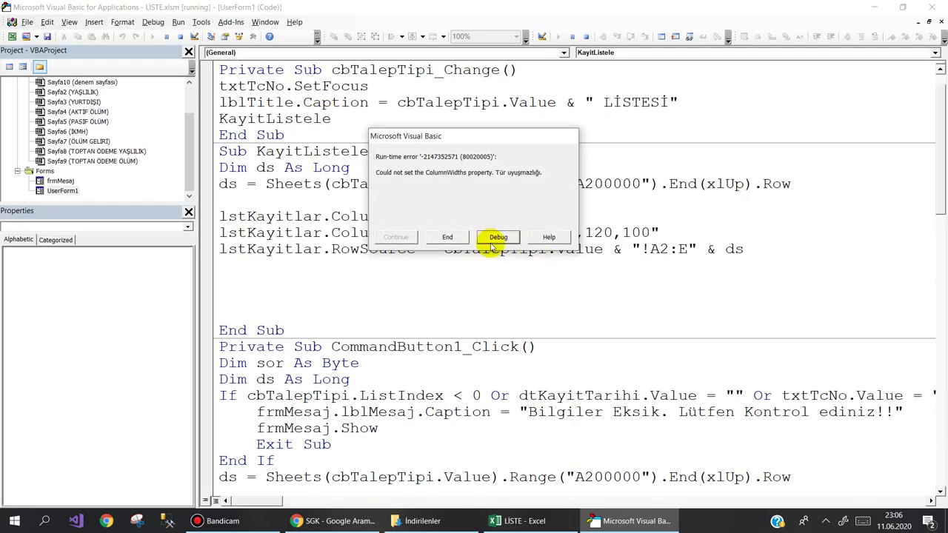
pyautogui.click(492, 236)
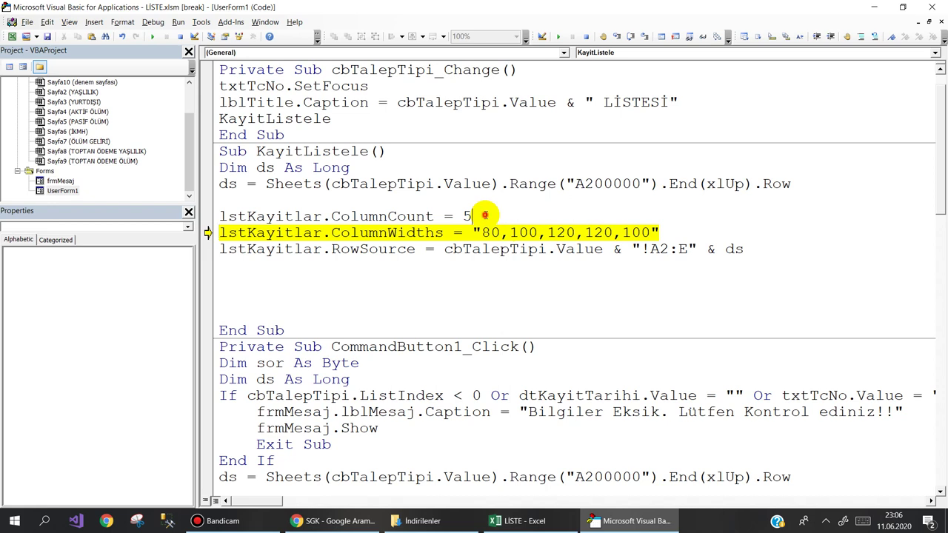
# Move the ColumnCount and ColumnWidths lines into UserForm_Initialize right after SayfaAktar
pyautogui.moveTo(685, 232); pyautogui.dragTo(211, 200)
pyautogui.hotkey('ctrl', 'c')
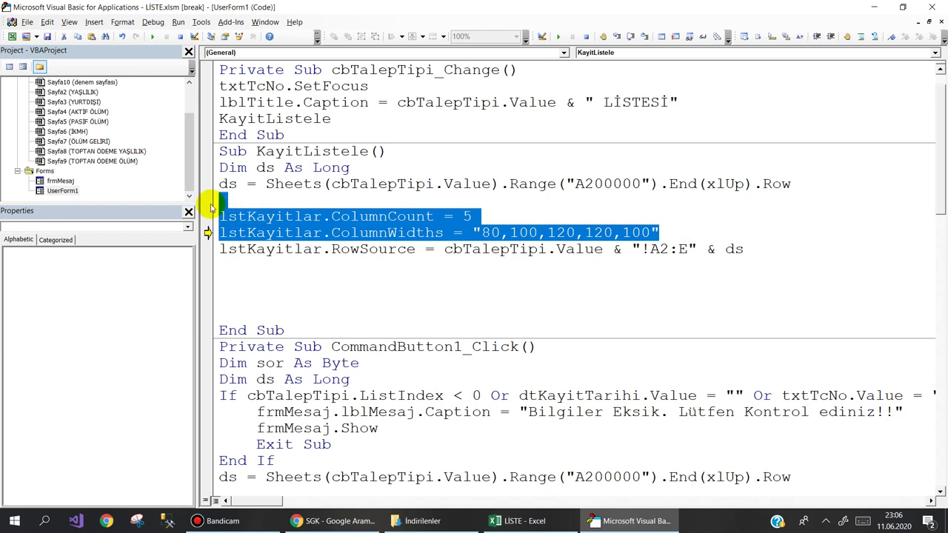
pyautogui.press('Delete')
pyautogui.moveTo(939, 194); pyautogui.dragTo(939, 420)
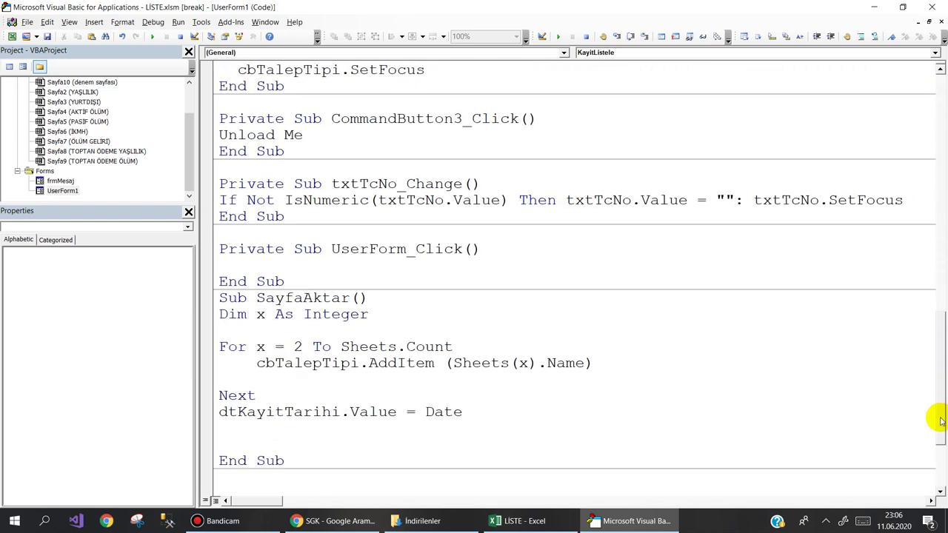
pyautogui.moveTo(939, 421); pyautogui.dragTo(941, 451)
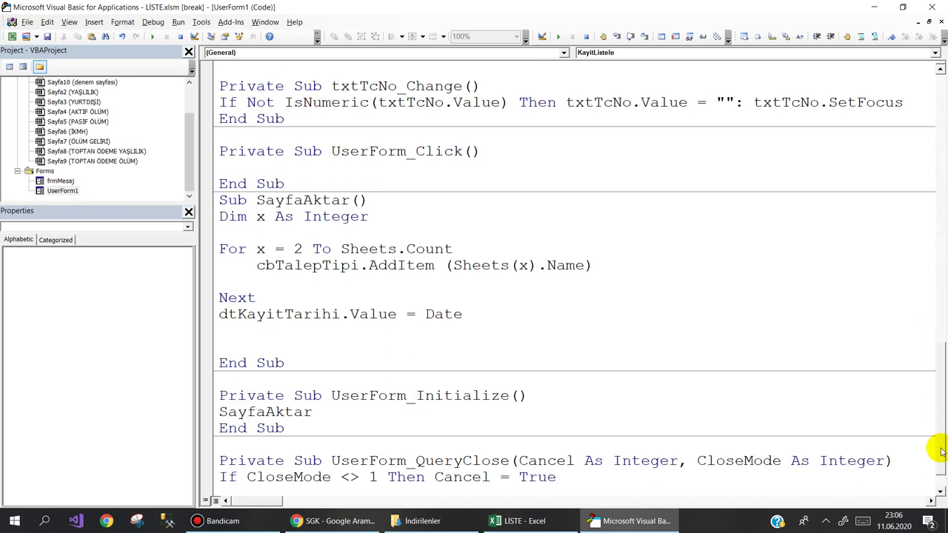
pyautogui.click(544, 400)
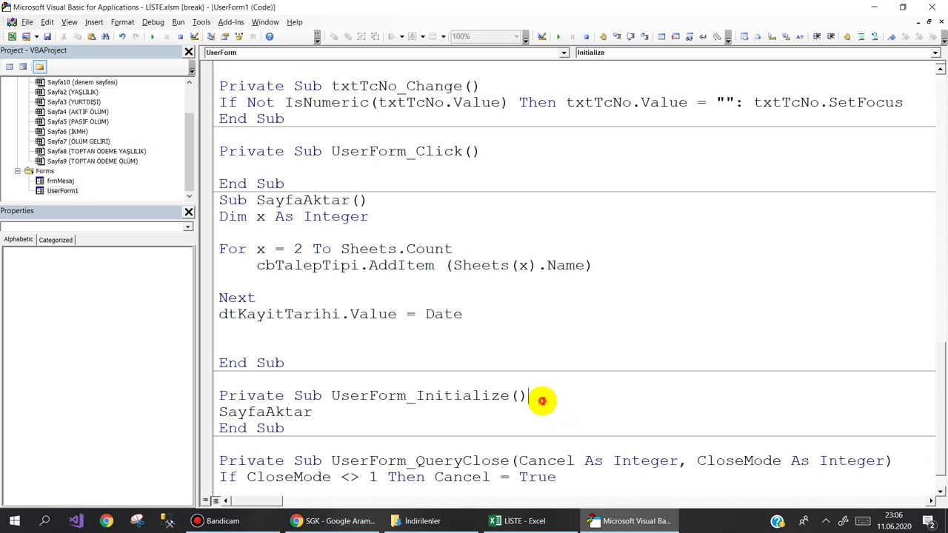
pyautogui.click(339, 412)
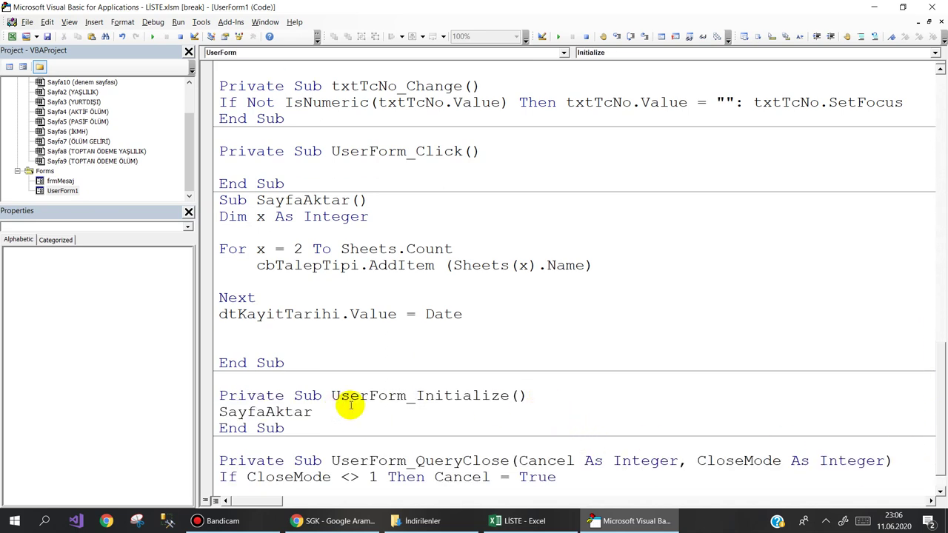
pyautogui.press('Return')
pyautogui.hotkey('ctrl', 'v')
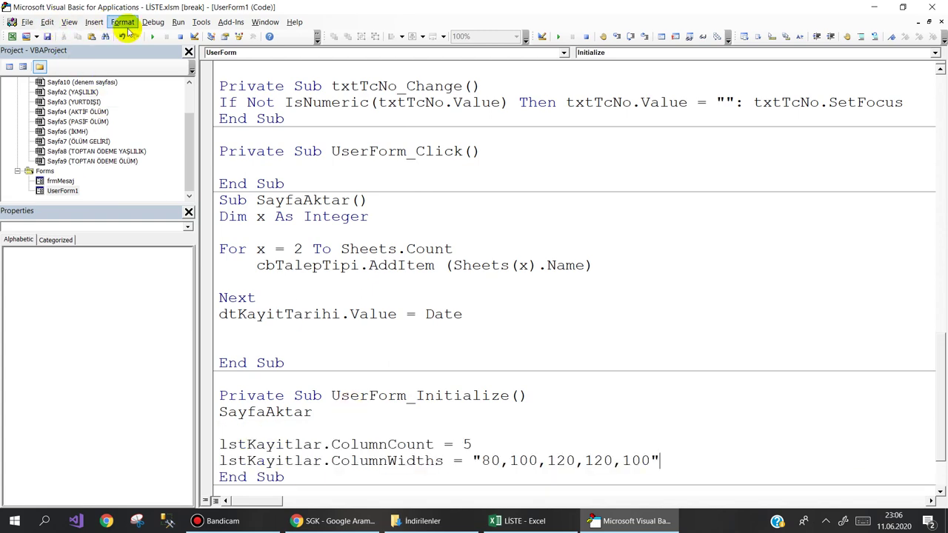
# Reset, rerun the form, and dismiss the resulting run-time error
pyautogui.click(164, 37)
pyautogui.click(152, 36)
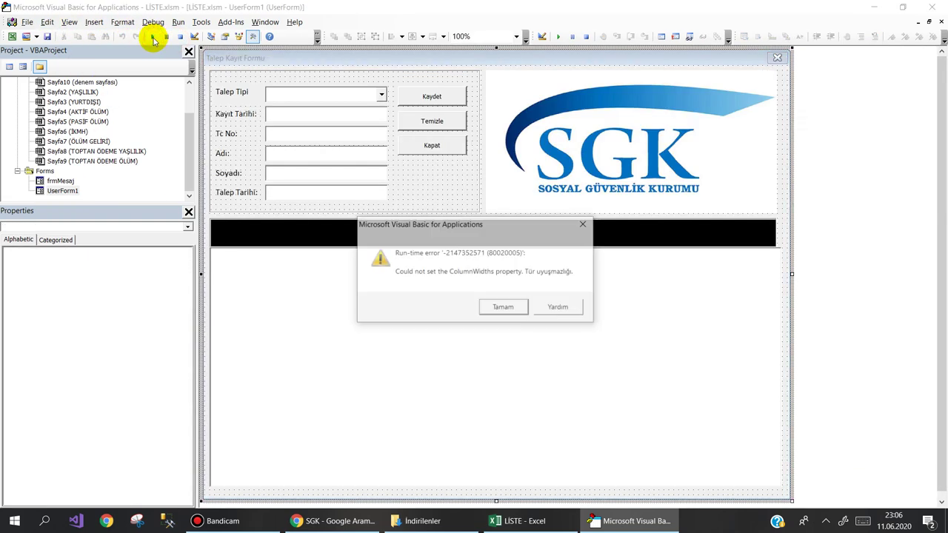
pyautogui.click(503, 309)
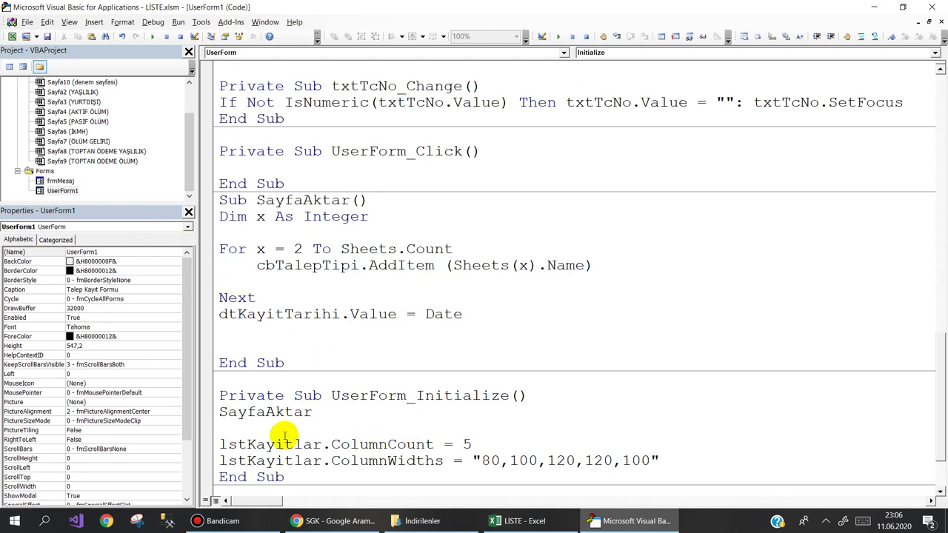
# Start a lstKayitlar. line under SayfaAktar and browse its member suggestions
pyautogui.click(257, 431)
pyautogui.write('LST')
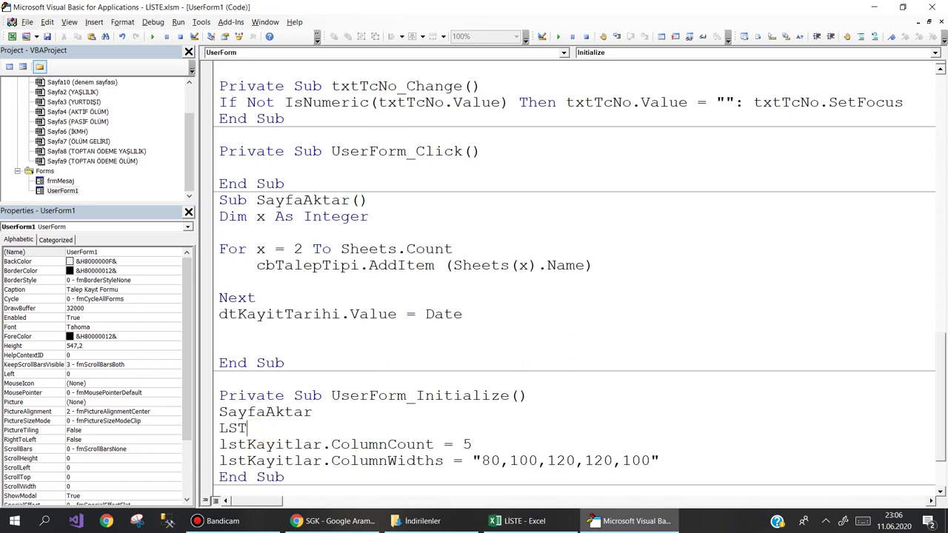
pyautogui.hotkey('ctrl', 'space')
pyautogui.write('.')
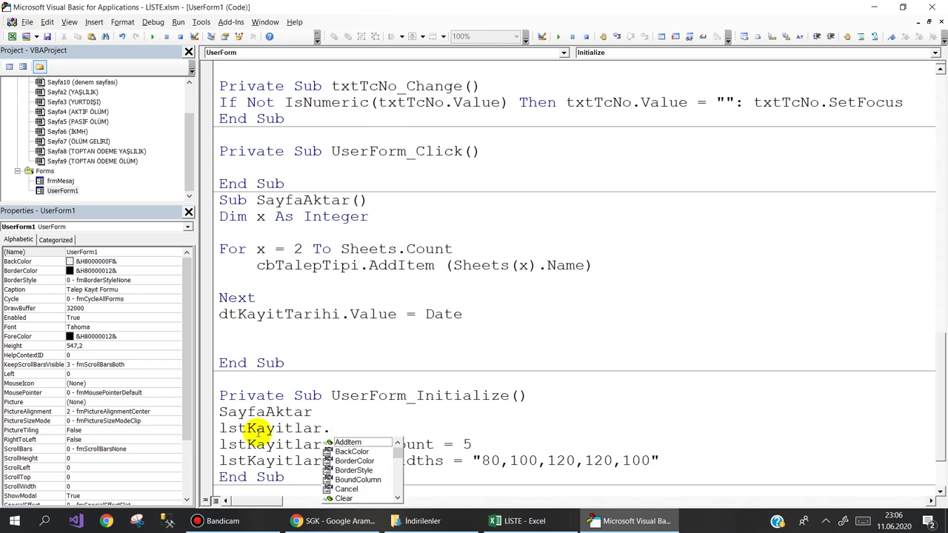
pyautogui.write('CO')
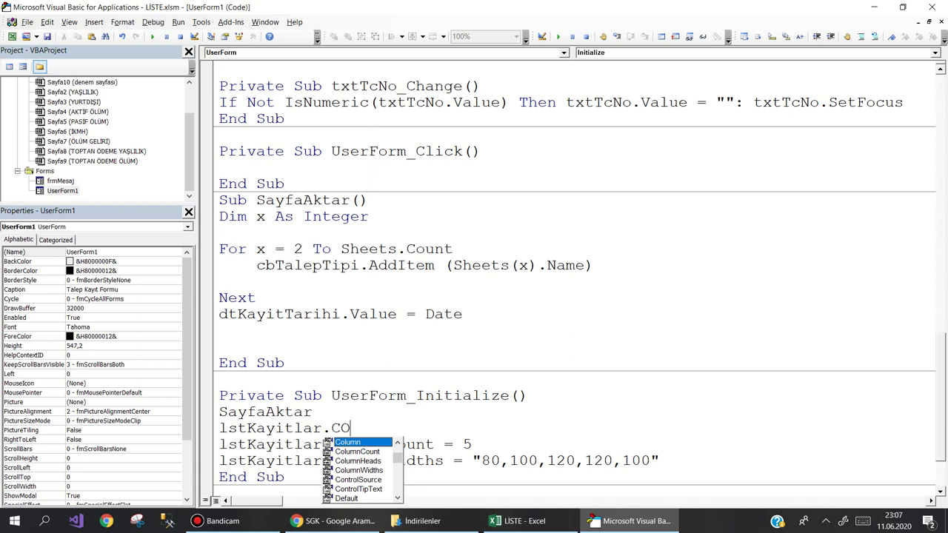
pyautogui.press('BackSpace')
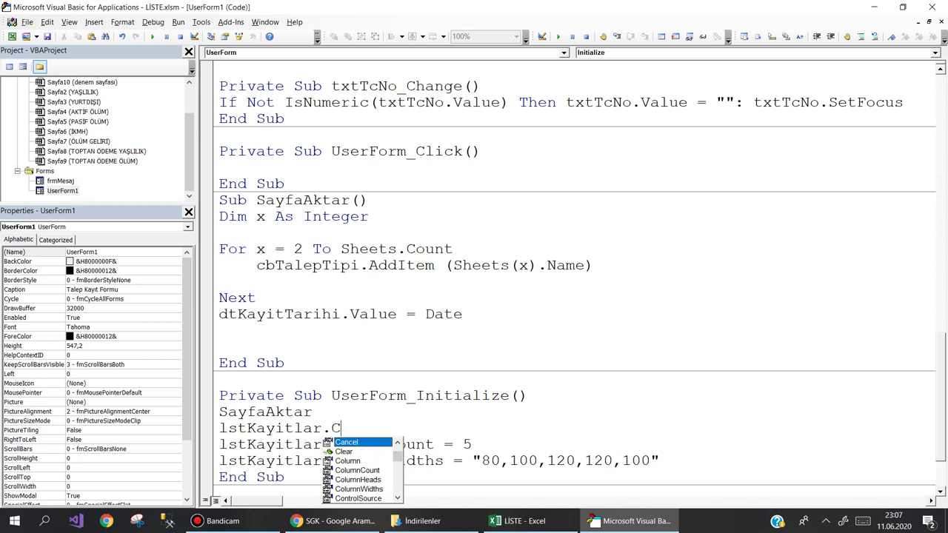
pyautogui.press('BackSpace')
pyautogui.write('T')
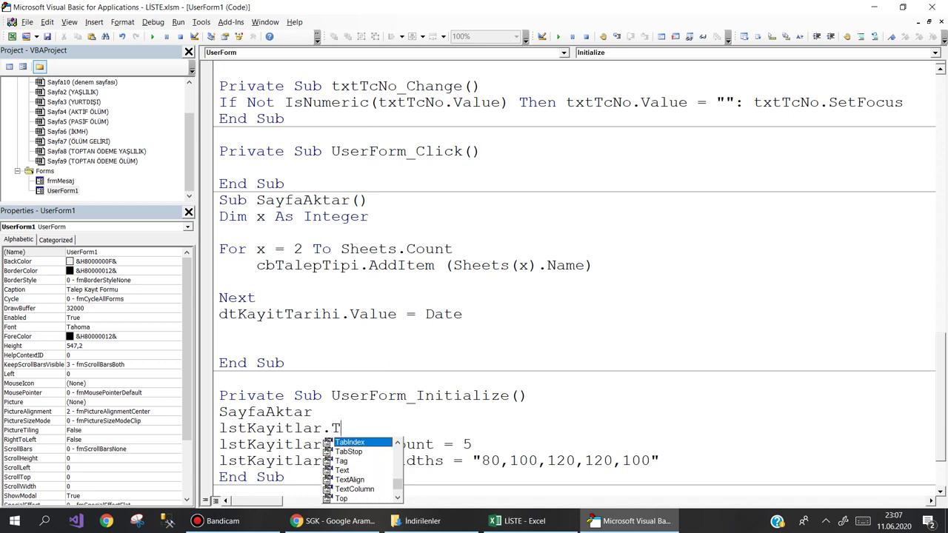
pyautogui.press('BackSpace')
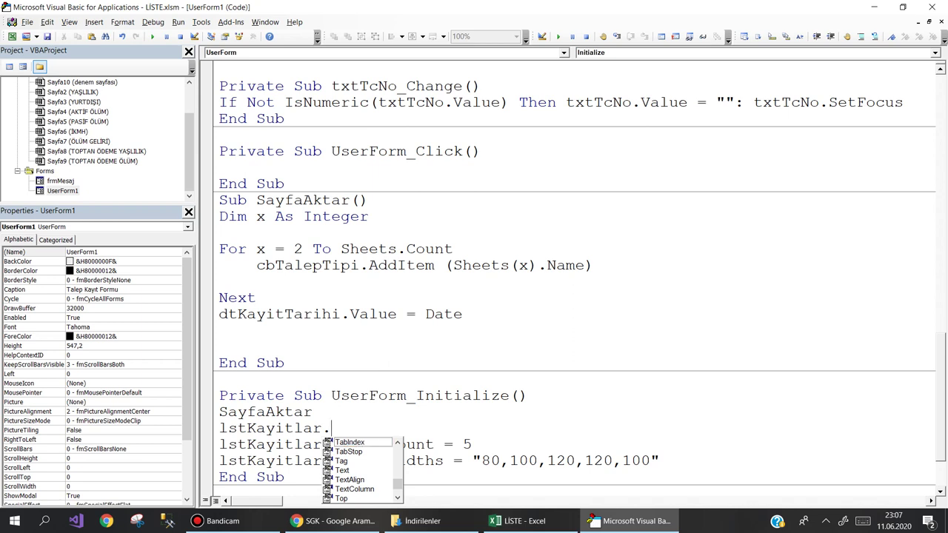
pyautogui.press('End')
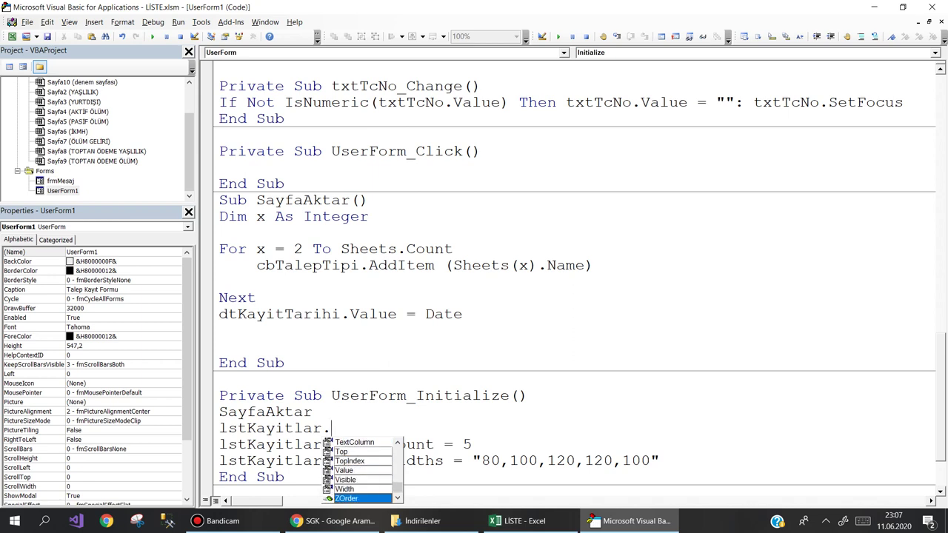
pyautogui.press('Up')
pyautogui.press('pageup')
pyautogui.press('pageup')
pyautogui.press('pageup')
pyautogui.press('pageup')
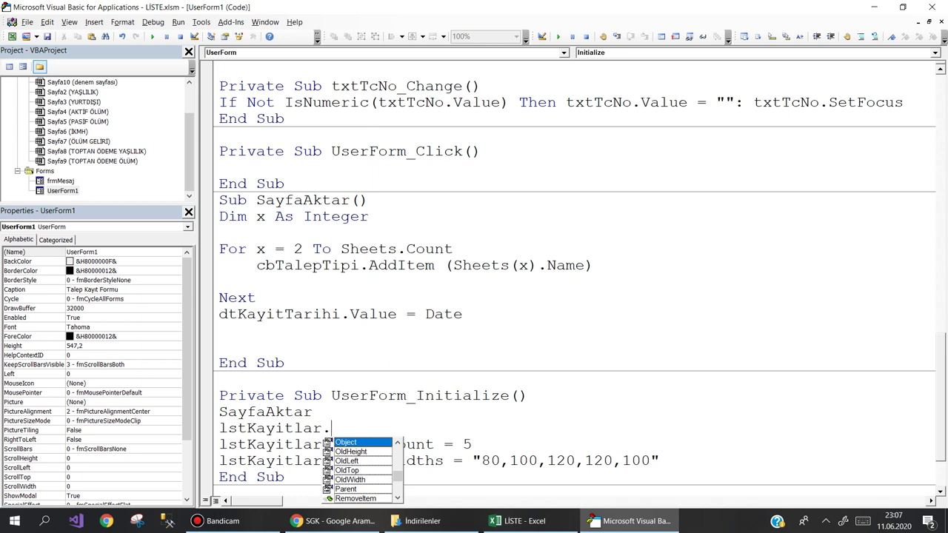
pyautogui.press('pageup')
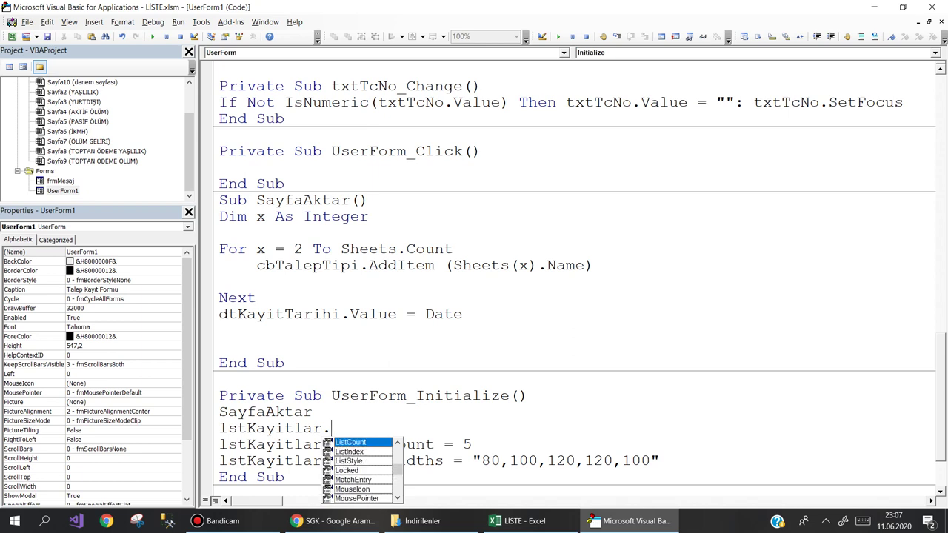
pyautogui.press('Up')
pyautogui.press('Up')
pyautogui.press('Up')
pyautogui.press('Up')
pyautogui.press('Up')
pyautogui.press('Up')
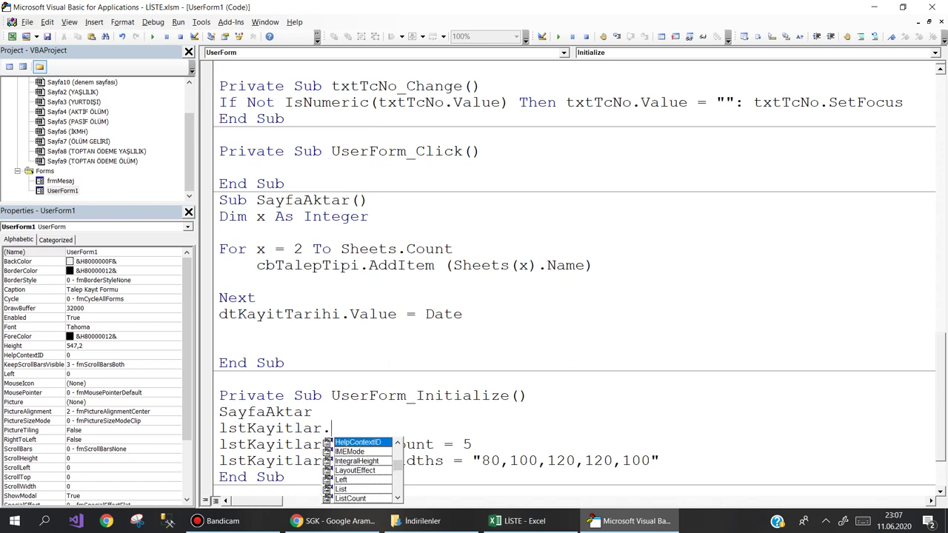
pyautogui.press('Up')
pyautogui.press('Up')
pyautogui.press('Up')
pyautogui.press('Up')
pyautogui.press('Up')
pyautogui.press('Up')
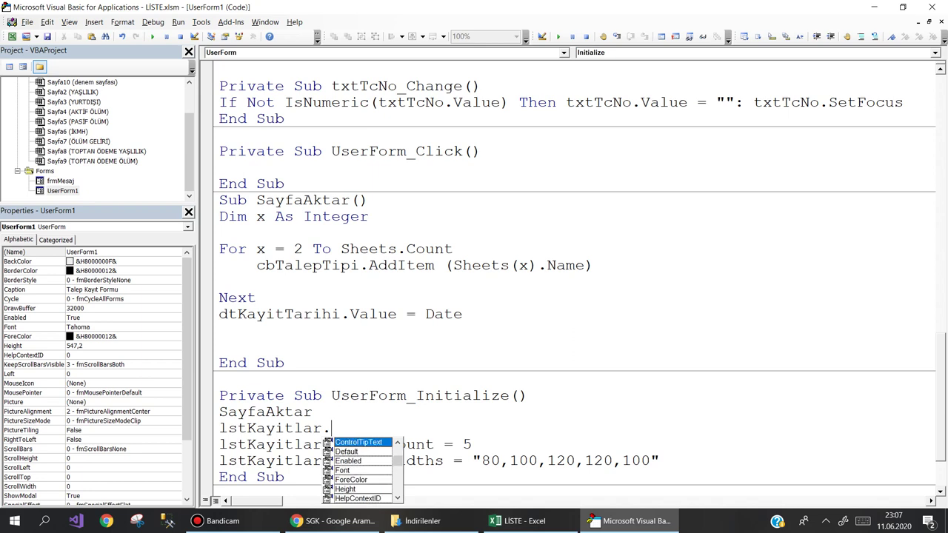
pyautogui.click(244, 425)
# Delete the unfinished lstKayitlar. line and comment out the ColumnCount line
pyautogui.moveTo(345, 431); pyautogui.dragTo(167, 429)
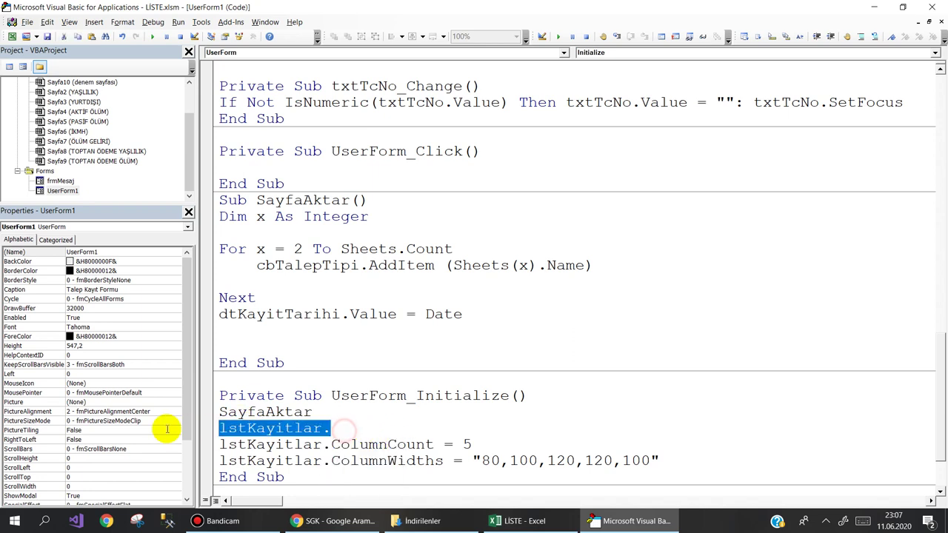
pyautogui.press('Delete')
pyautogui.click(220, 445)
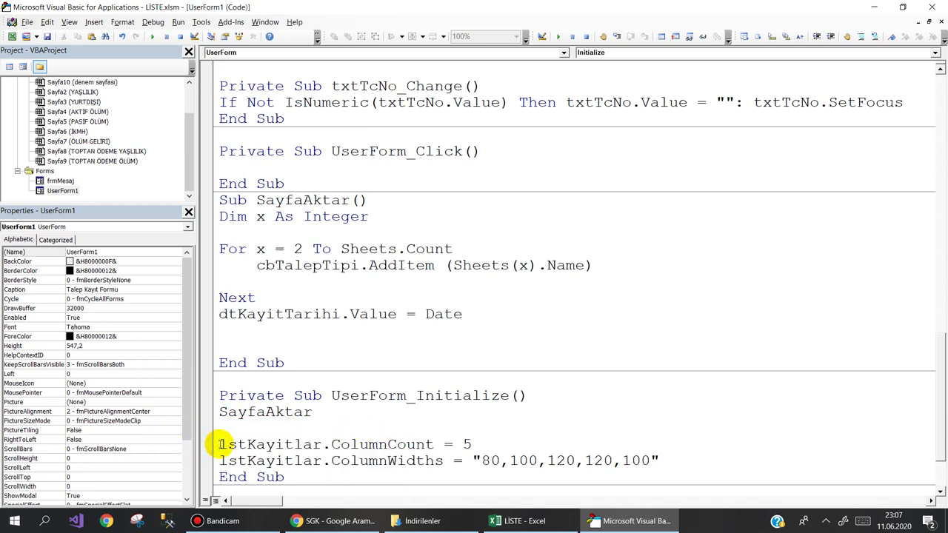
pyautogui.write("'")
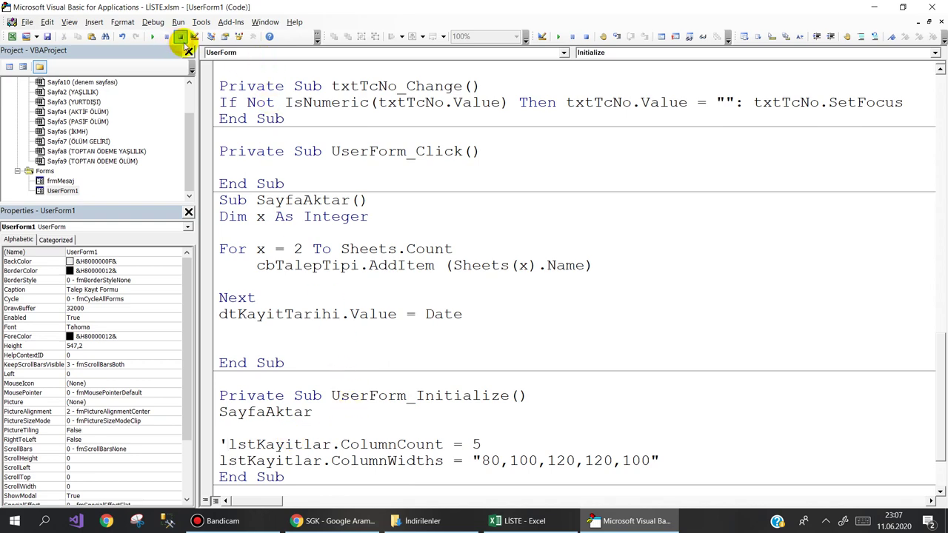
# Run the form, dismiss the ColumnWidths error, and open the UserForm1 designer
pyautogui.click(154, 36)
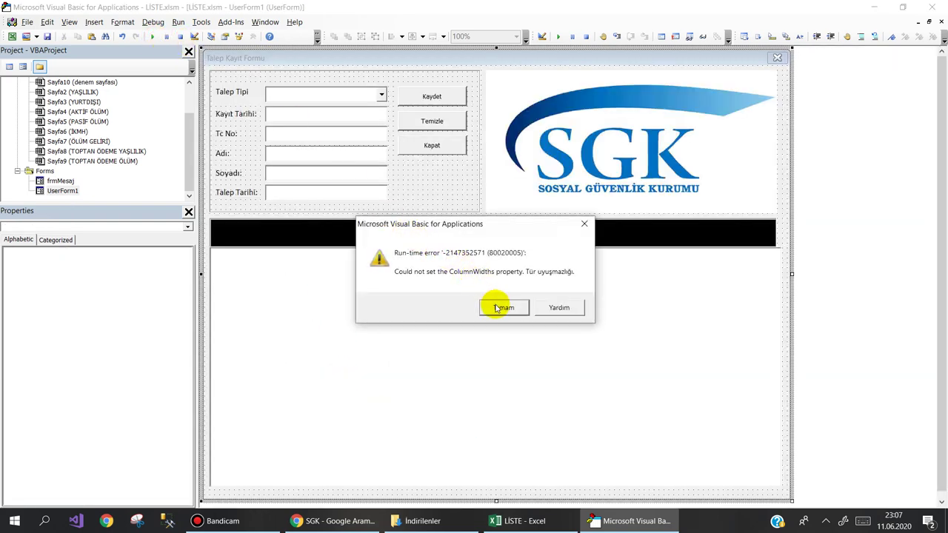
pyautogui.click(498, 308)
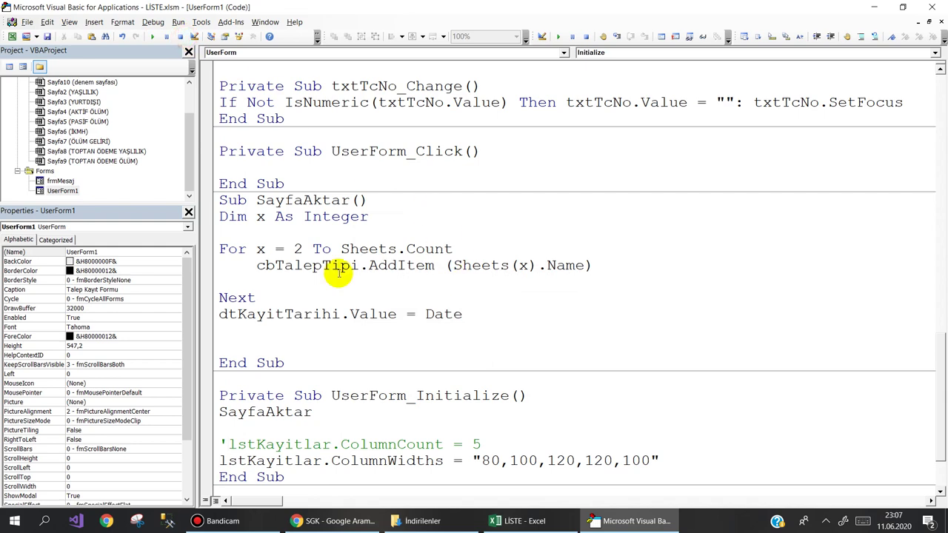
pyautogui.click(63, 191)
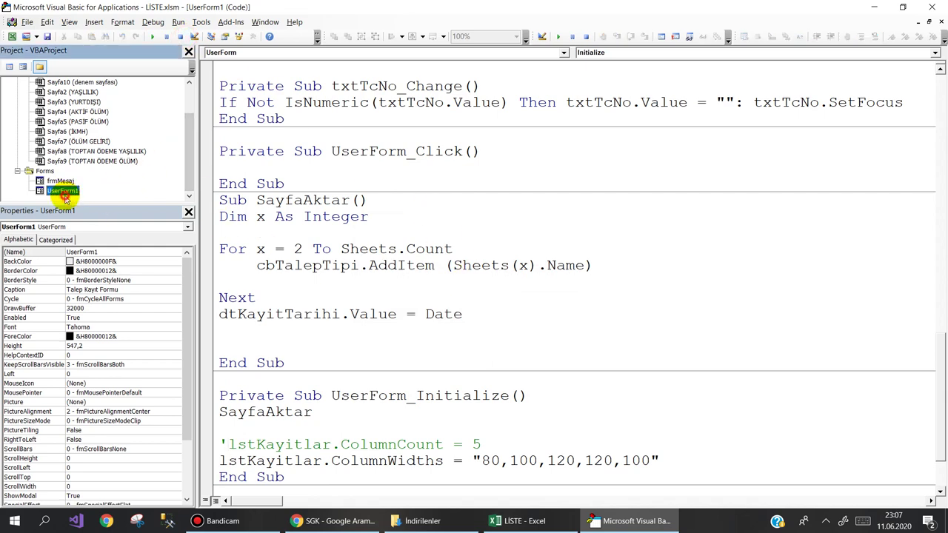
pyautogui.doubleClick(63, 191)
# Set the lstKayitlar list box's ColumnCount property to 5 in the designer
pyautogui.click(382, 326)
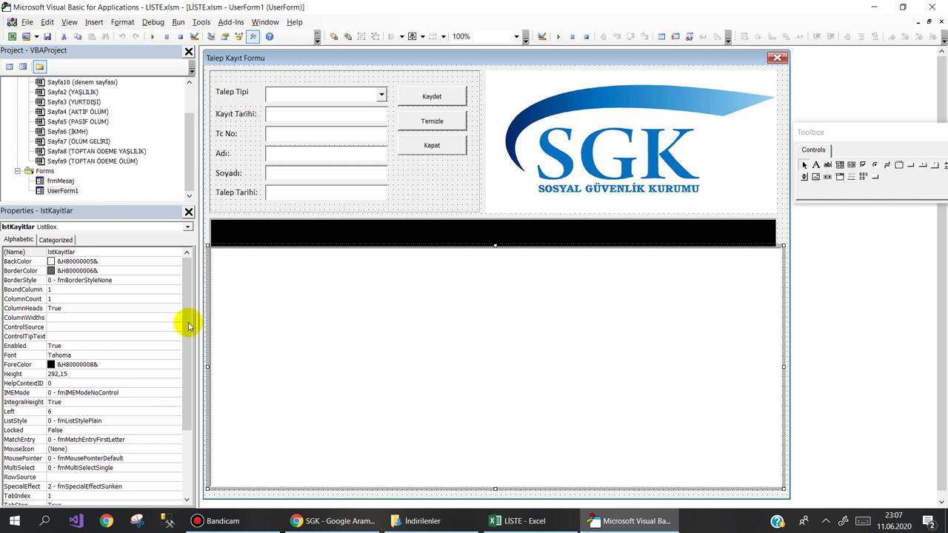
pyautogui.click(27, 299)
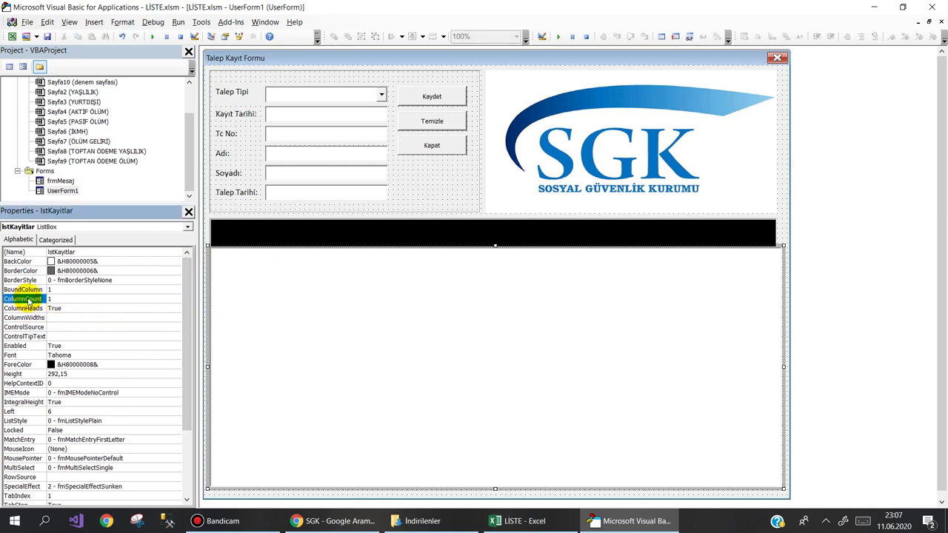
pyautogui.write('5')
pyautogui.press('Return')
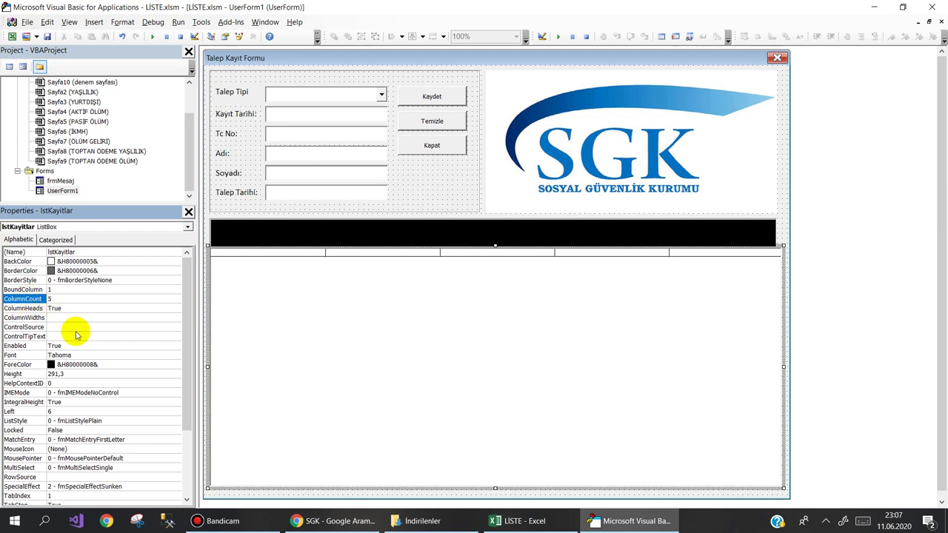
pyautogui.click(65, 318)
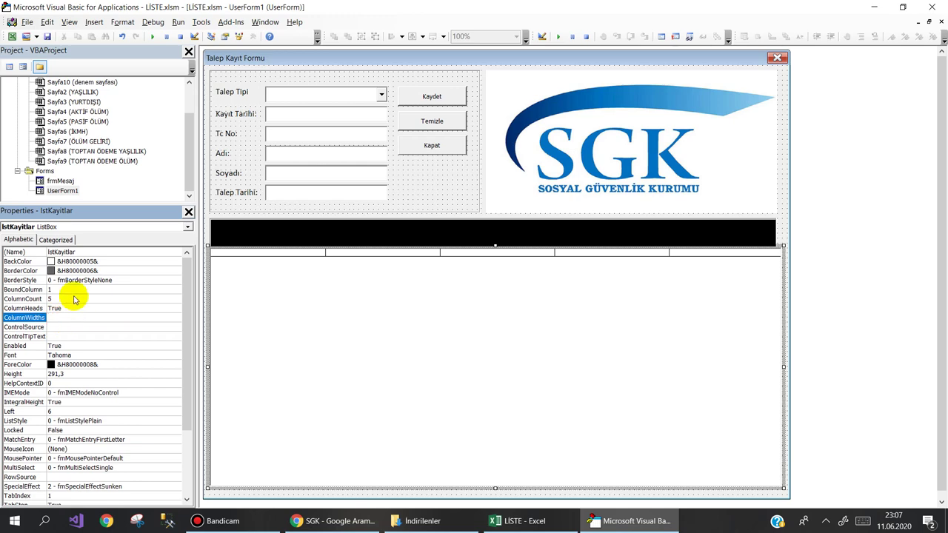
# Run the form, cancel the macro chooser, and dismiss the ColumnWidths error
pyautogui.click(152, 36)
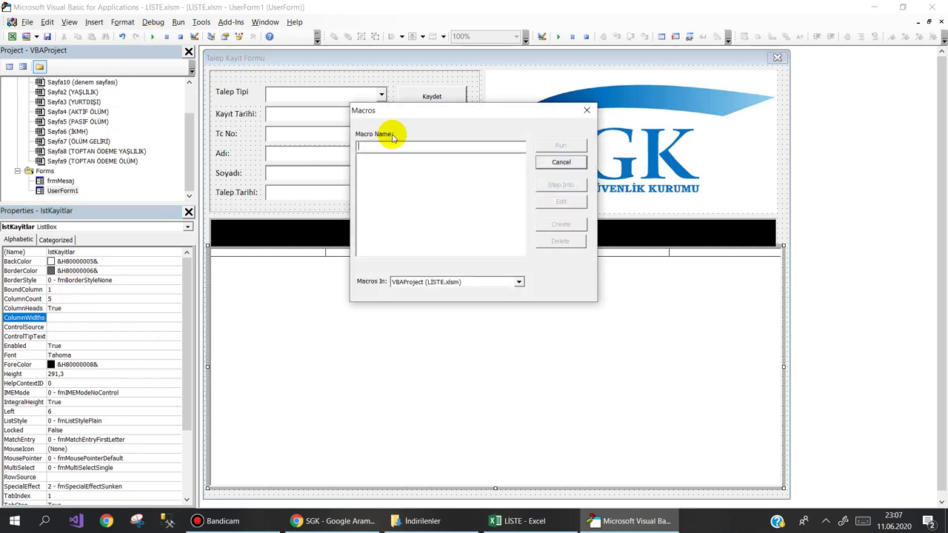
pyautogui.click(545, 163)
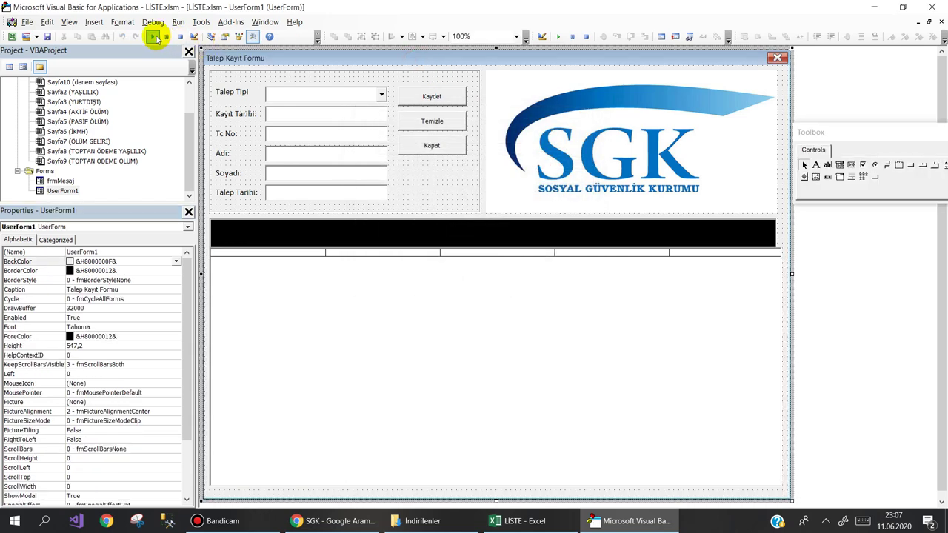
pyautogui.click(152, 36)
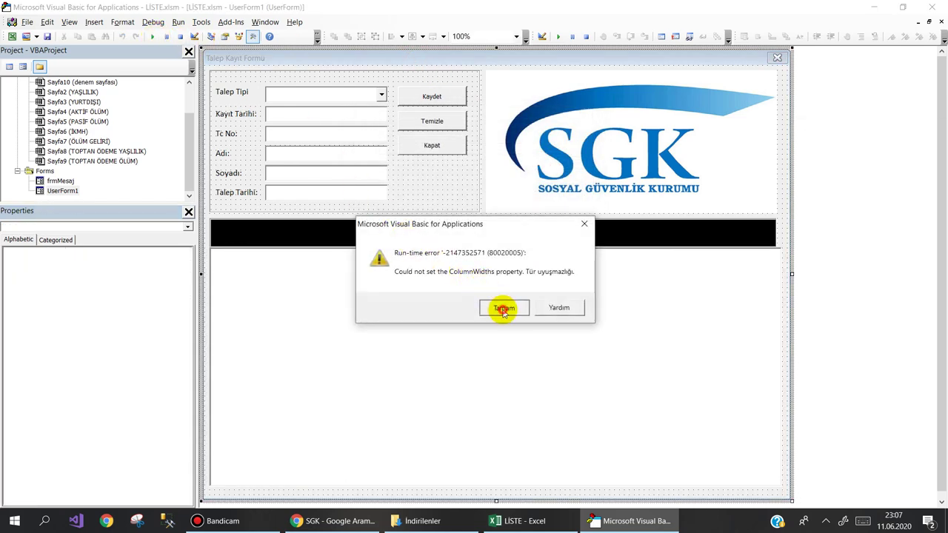
pyautogui.click(503, 310)
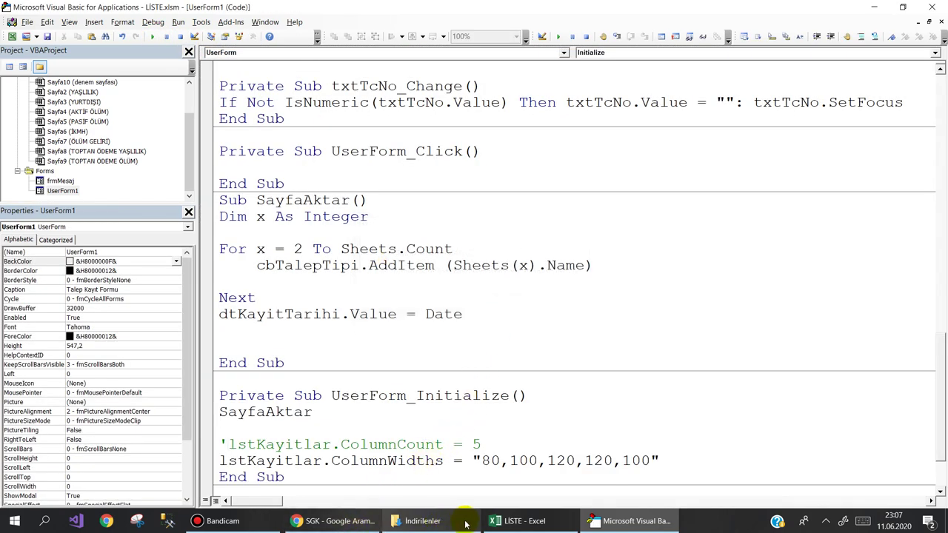
pyautogui.click(218, 520)
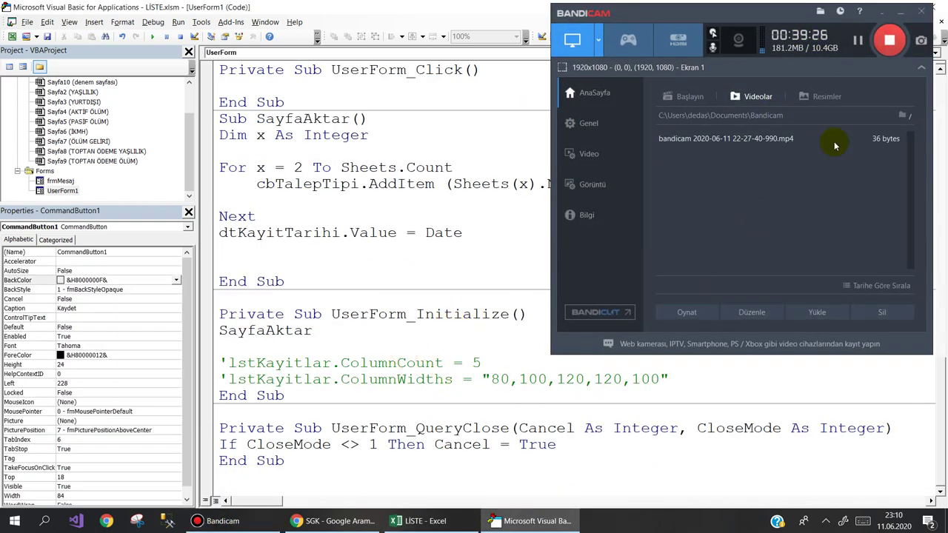
pyautogui.click(899, 12)
# Delete the two commented ColumnCount/ColumnWidths lines from UserForm_Initialize
pyautogui.click(681, 379)
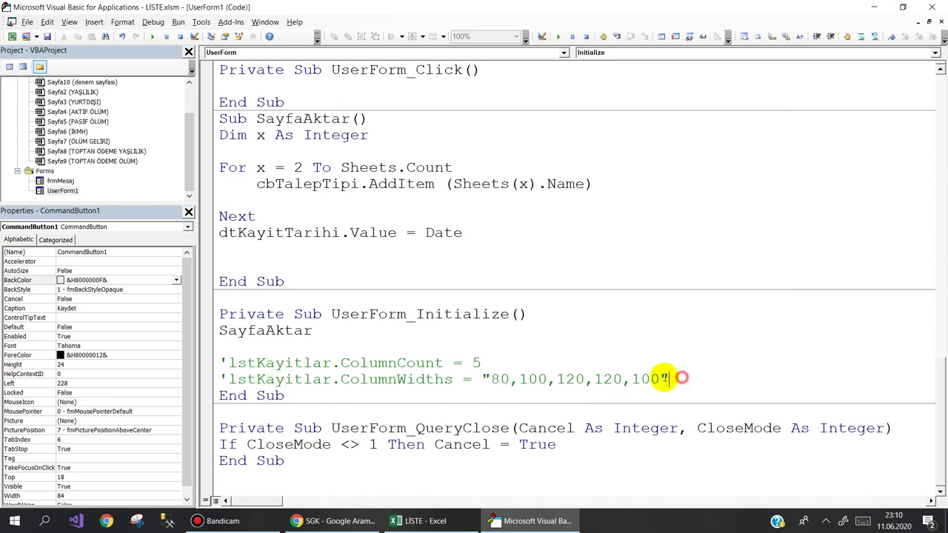
pyautogui.moveTo(682, 378); pyautogui.dragTo(203, 362)
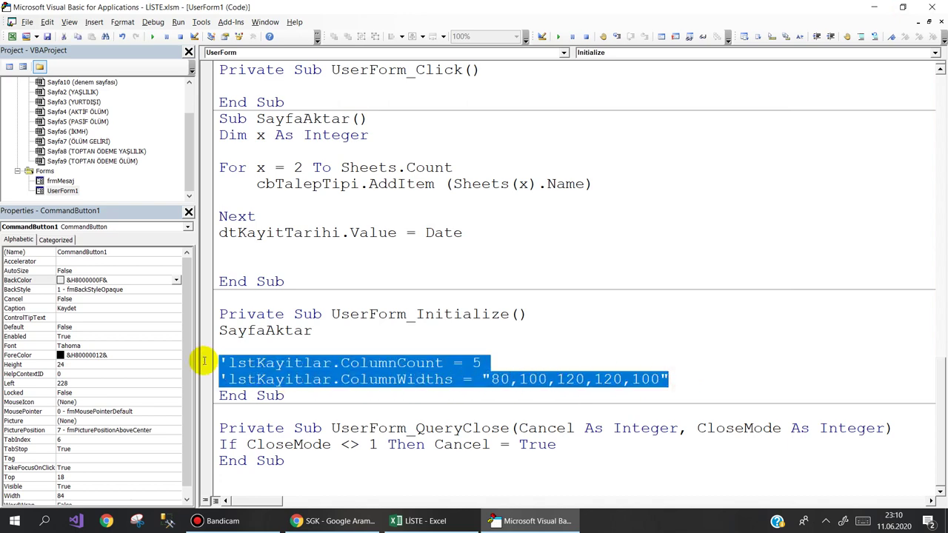
pyautogui.press('Delete')
# Reopen the UserForm1 designer and open the Kaydet button's code
pyautogui.doubleClick(71, 193)
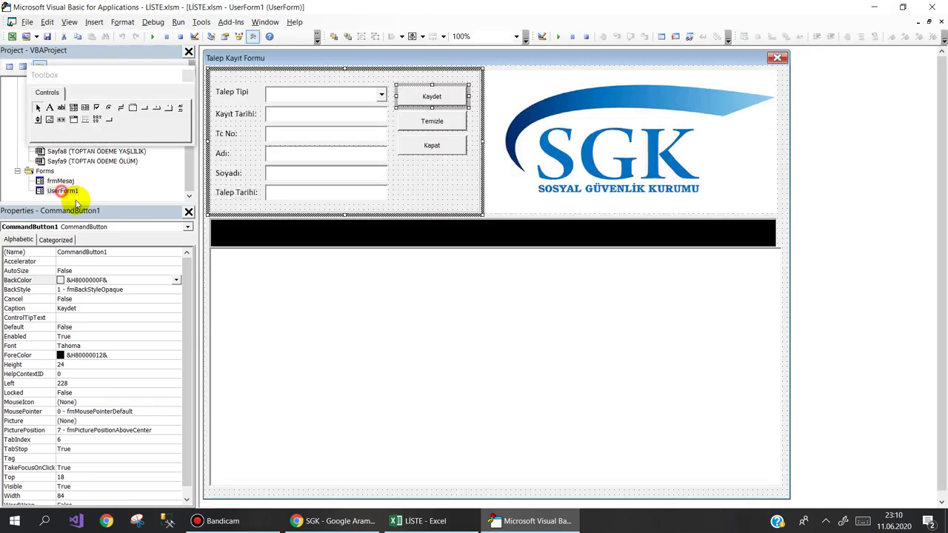
pyautogui.click(328, 292)
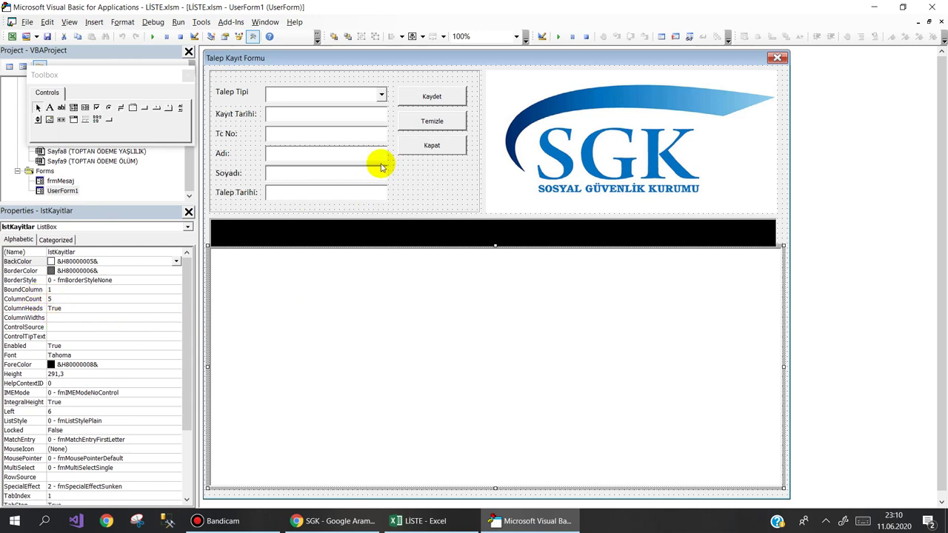
pyautogui.click(380, 61)
pyautogui.click(420, 99)
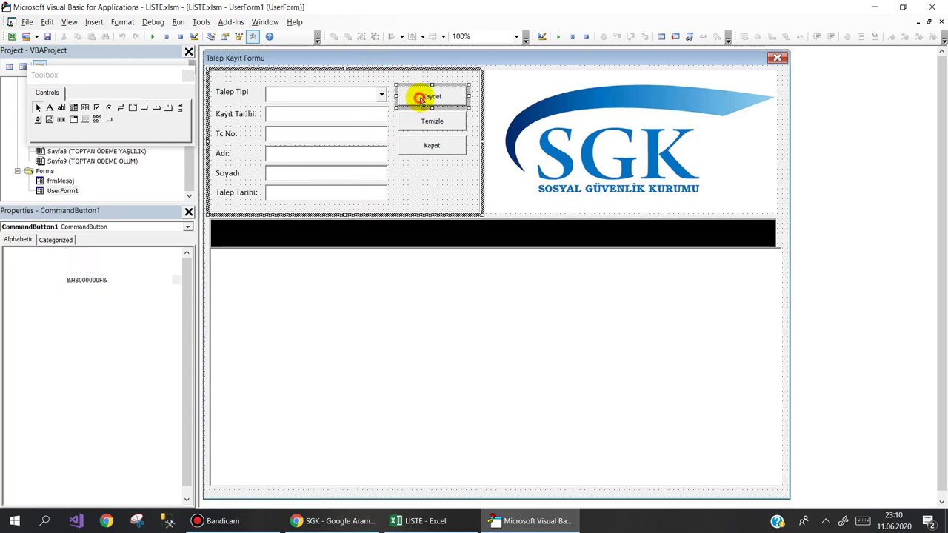
pyautogui.doubleClick(420, 98)
pyautogui.moveTo(939, 232)
pyautogui.mouseDown()
pyautogui.moveTo(939, 434)
pyautogui.moveTo(941, 148)
pyautogui.mouseUp()
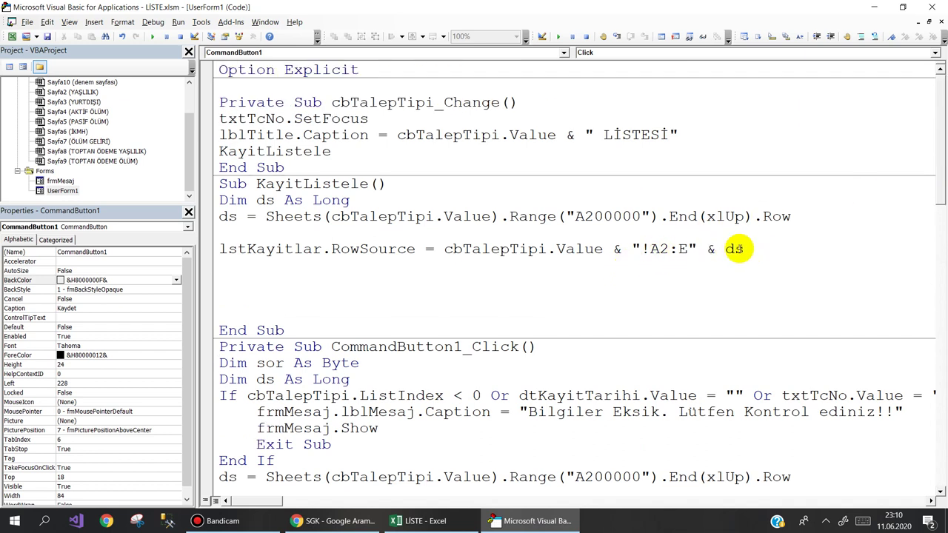
# Wrap KayitListele's RowSource line in If ds > 1 Then with an Else
pyautogui.click(226, 234)
pyautogui.write('İ')
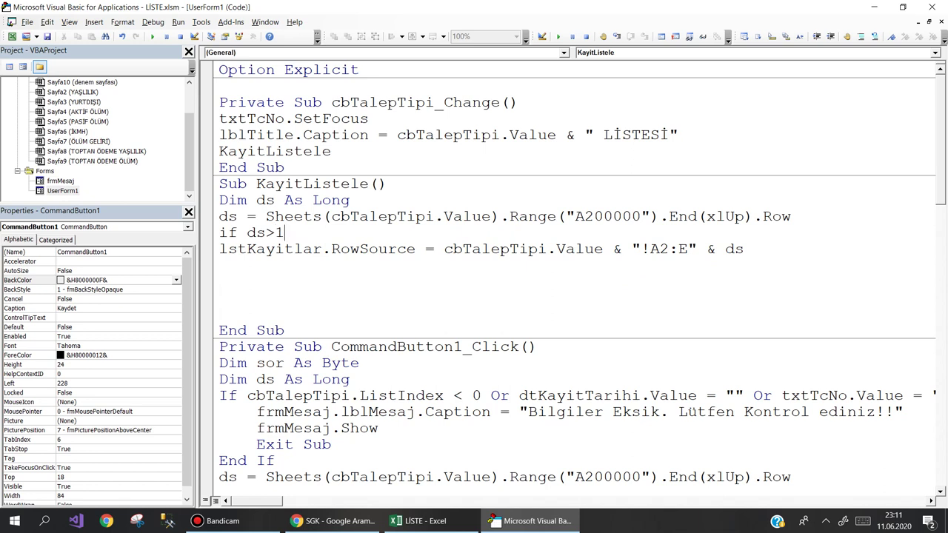
pyautogui.click(220, 266)
pyautogui.write('then')
pyautogui.press('Down')
pyautogui.write('lse')
pyautogui.press('Return')
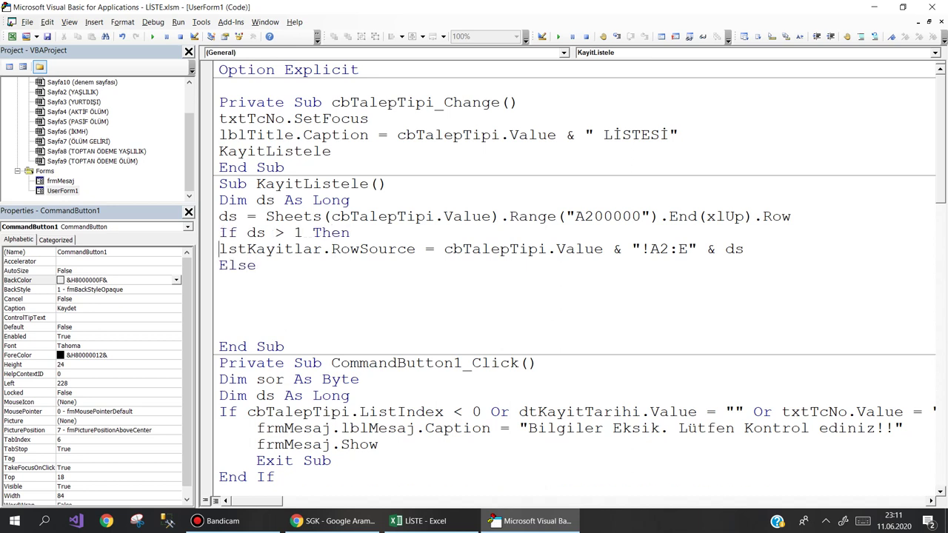
# Add an Else copy of the RowSource line using "!A2:E2" and close with End If
pyautogui.moveTo(219, 249); pyautogui.dragTo(743, 249)
pyautogui.hotkey('ctrl', 'c')
pyautogui.click(256, 265)
pyautogui.hotkey('ctrl', 'v')
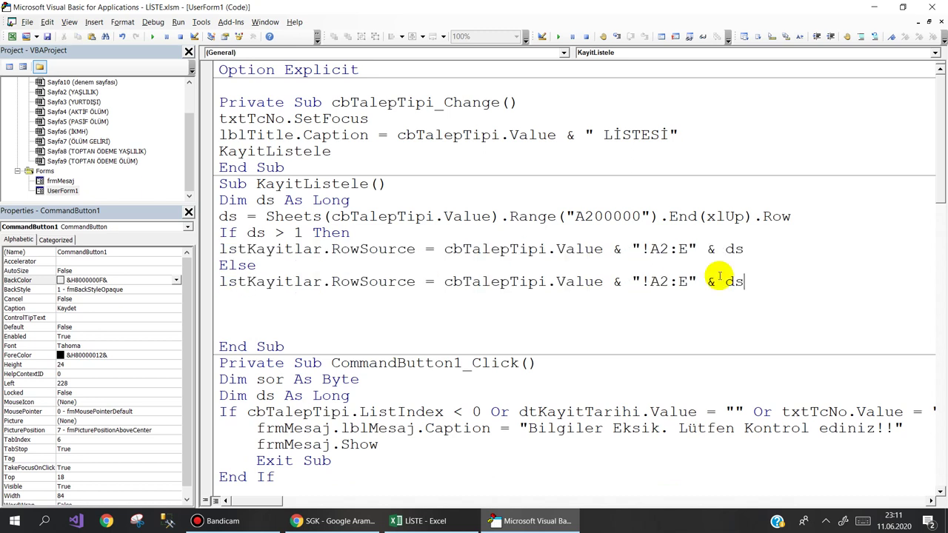
pyautogui.moveTo(705, 282); pyautogui.dragTo(744, 283)
pyautogui.press('Delete')
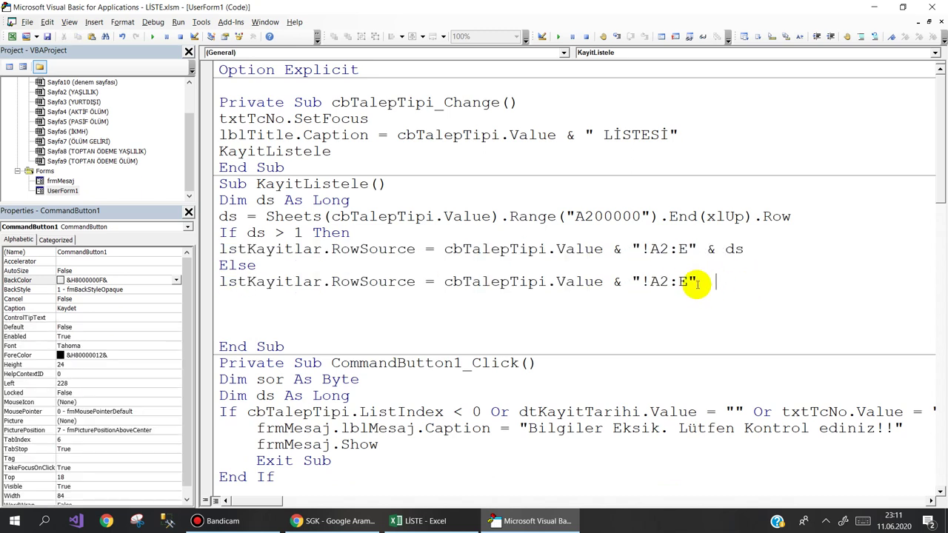
pyautogui.click(697, 282)
pyautogui.write('2')
pyautogui.click(235, 297)
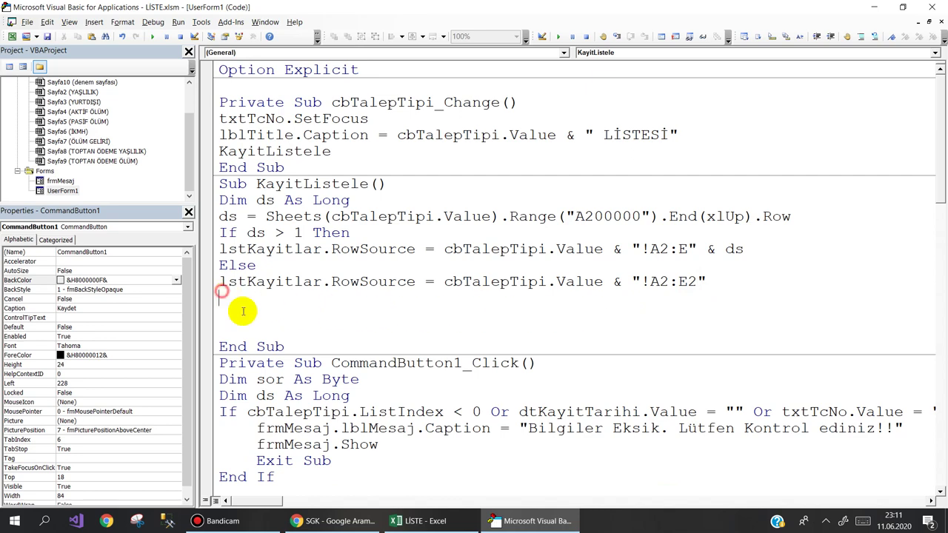
pyautogui.write('end if')
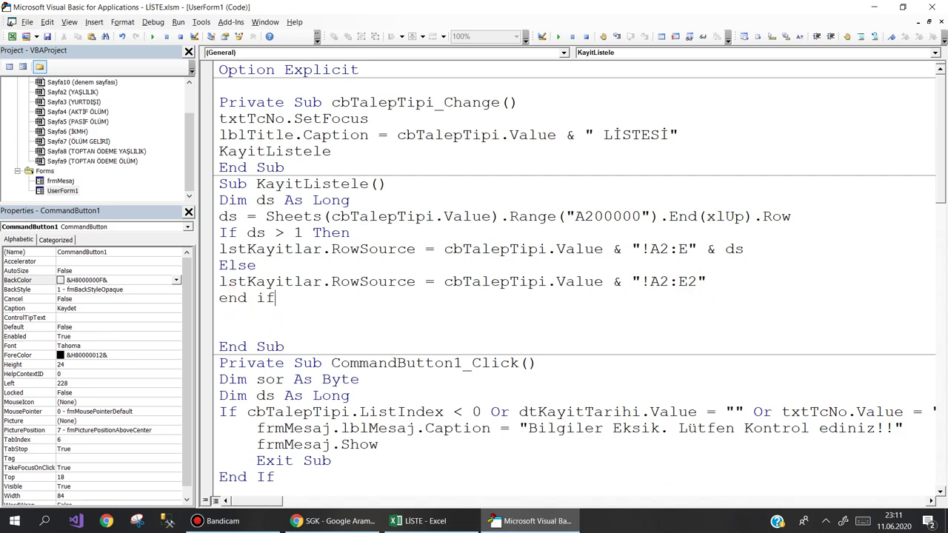
pyautogui.click(418, 521)
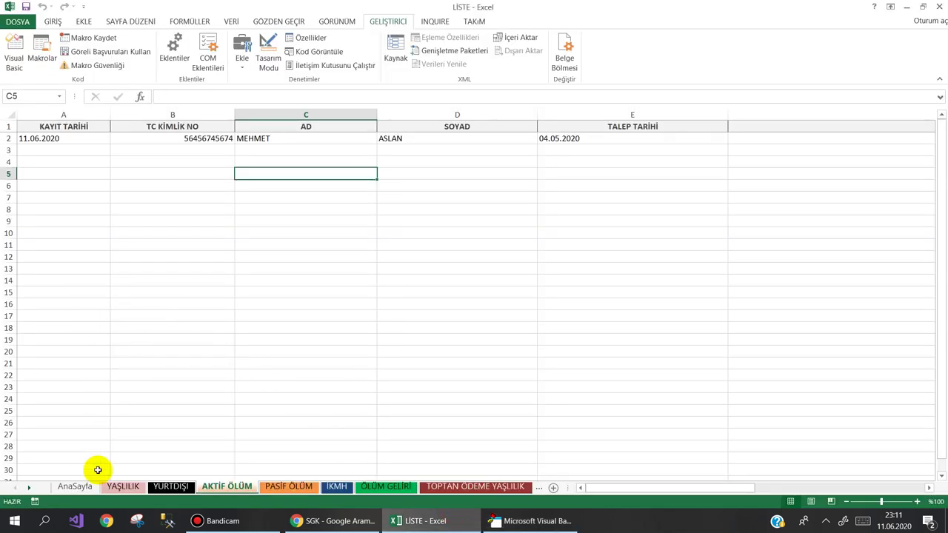
# Open Kayıt Formu and load YAŞLILIK then YURTDIŞI, then open the request type list again
pyautogui.click(74, 486)
pyautogui.click(169, 249)
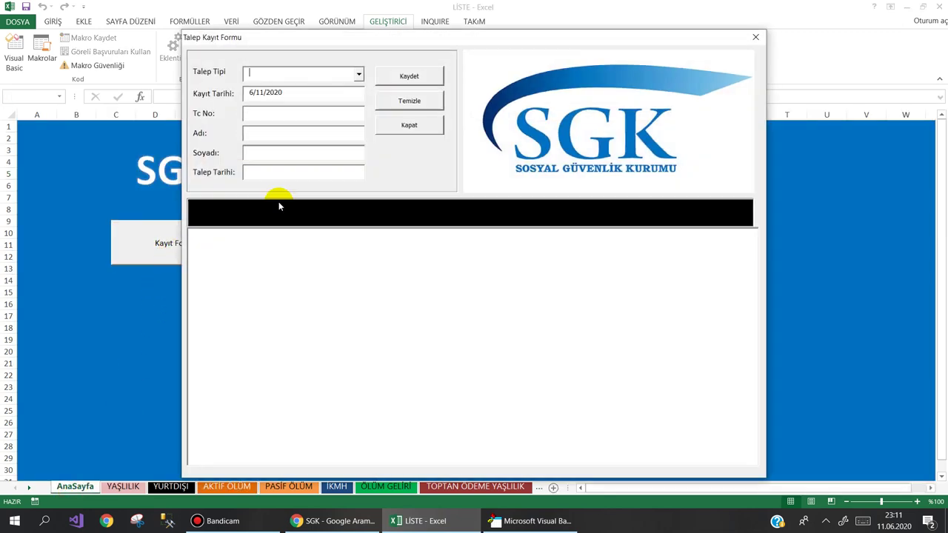
pyautogui.click(357, 74)
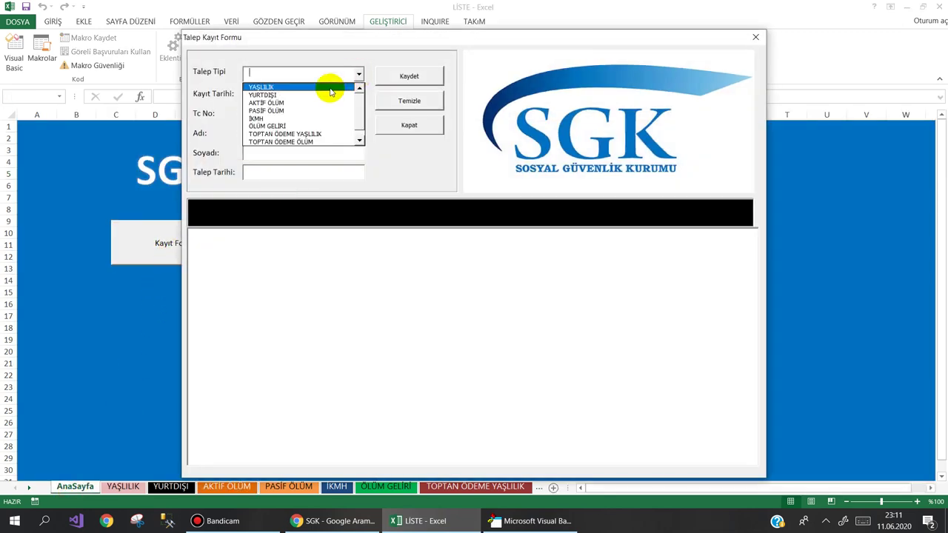
pyautogui.click(331, 87)
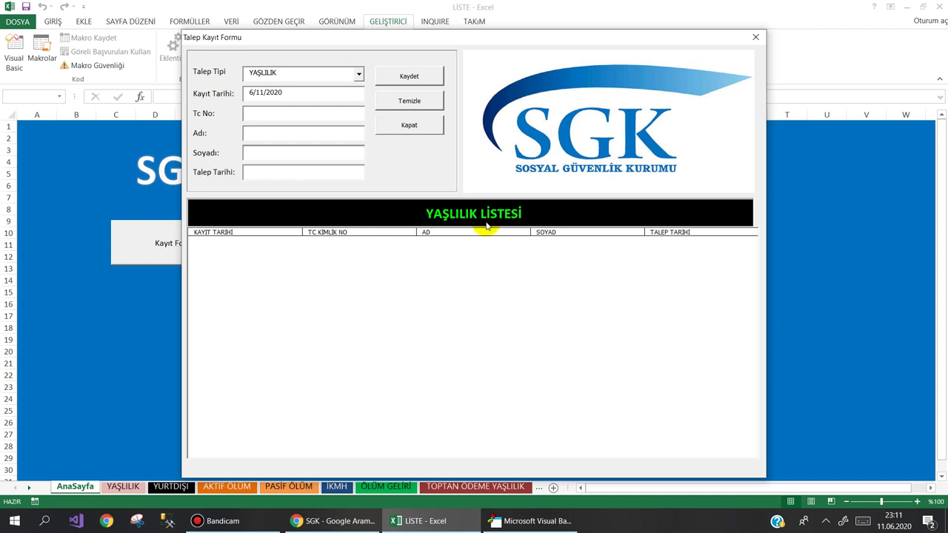
pyautogui.click(358, 74)
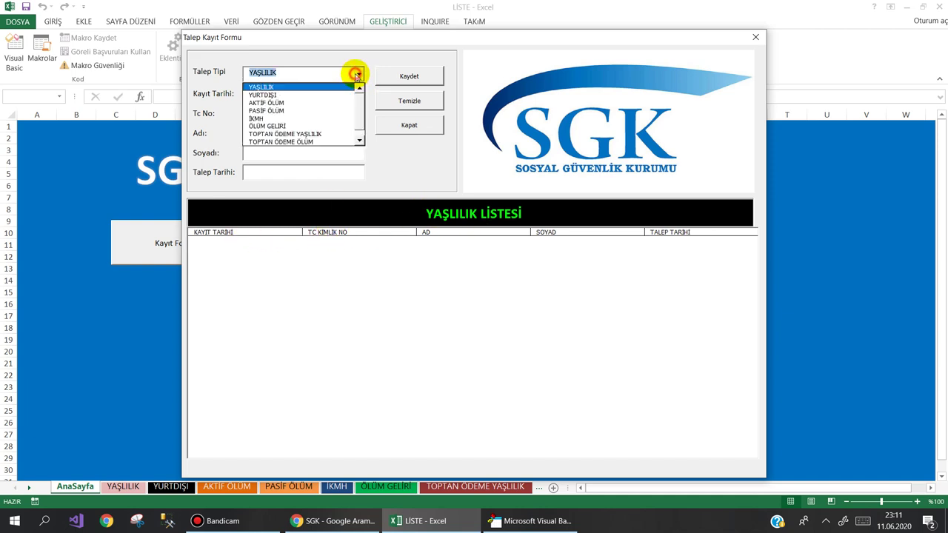
pyautogui.click(311, 95)
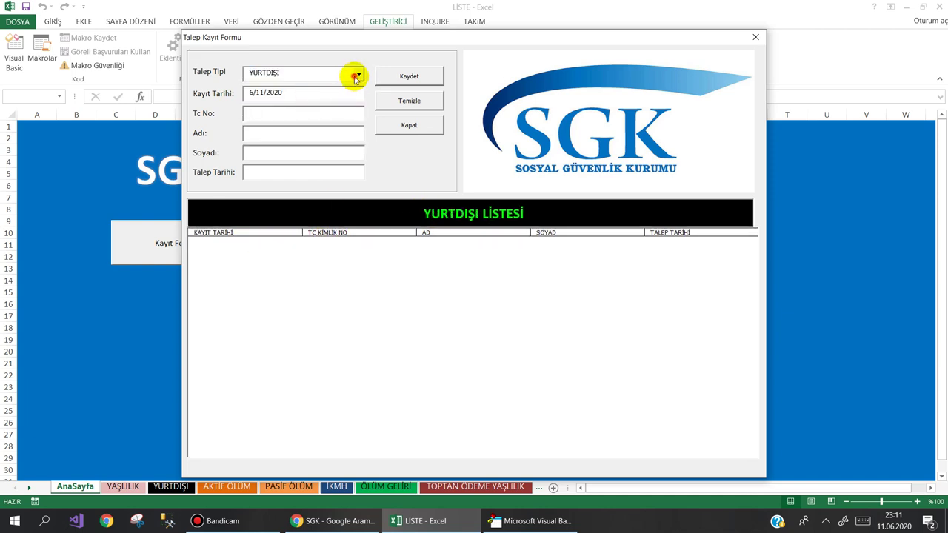
pyautogui.click(356, 77)
# Debug the error 380 and change the check to If ds > 2 Then, then continue
pyautogui.click(313, 96)
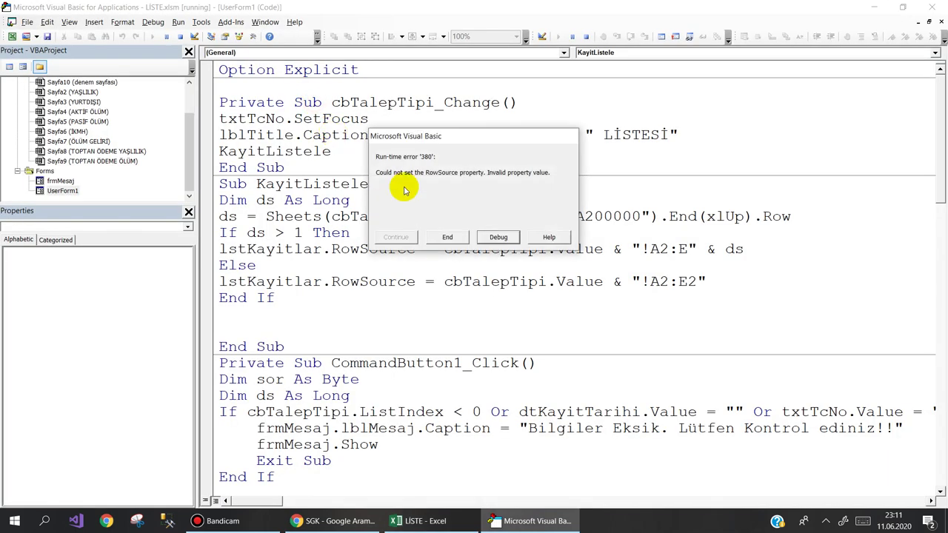
pyautogui.click(499, 237)
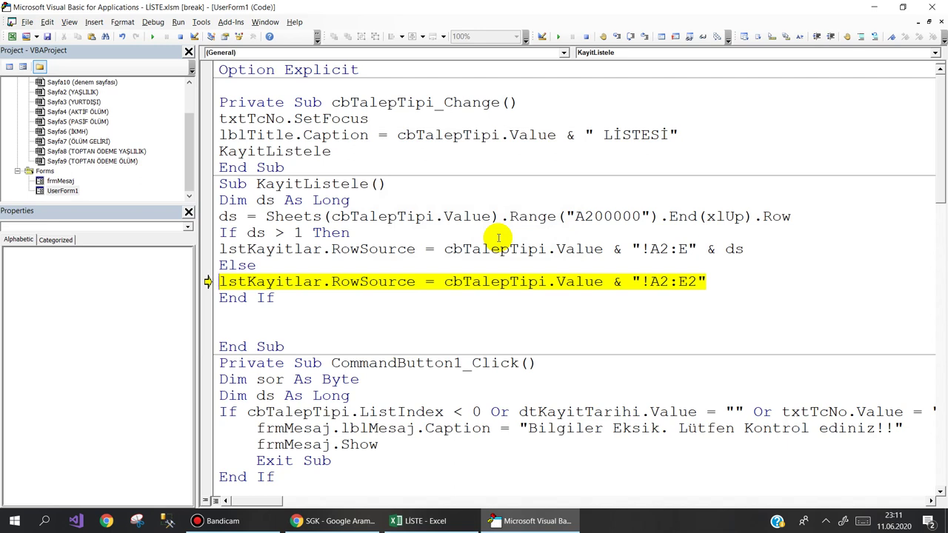
pyautogui.doubleClick(298, 232)
pyautogui.write('2')
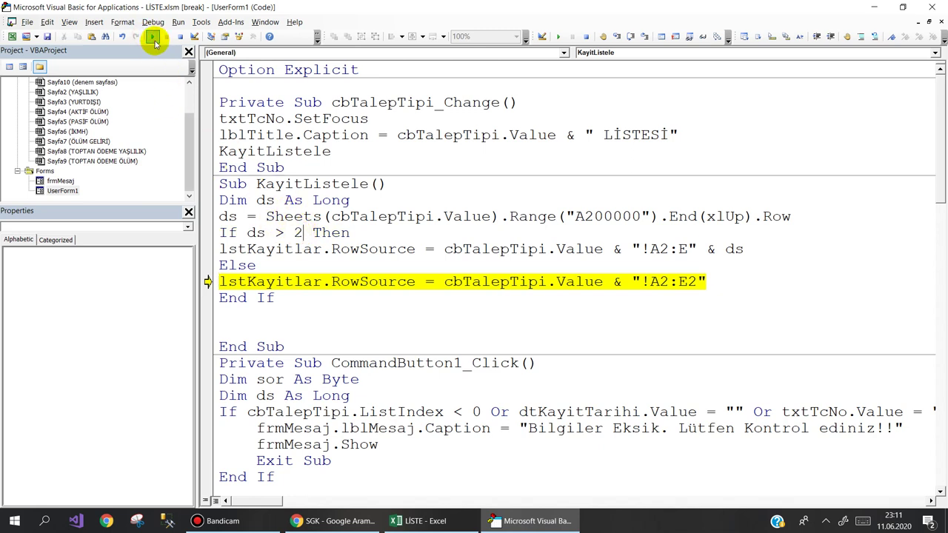
pyautogui.click(147, 36)
pyautogui.click(483, 241)
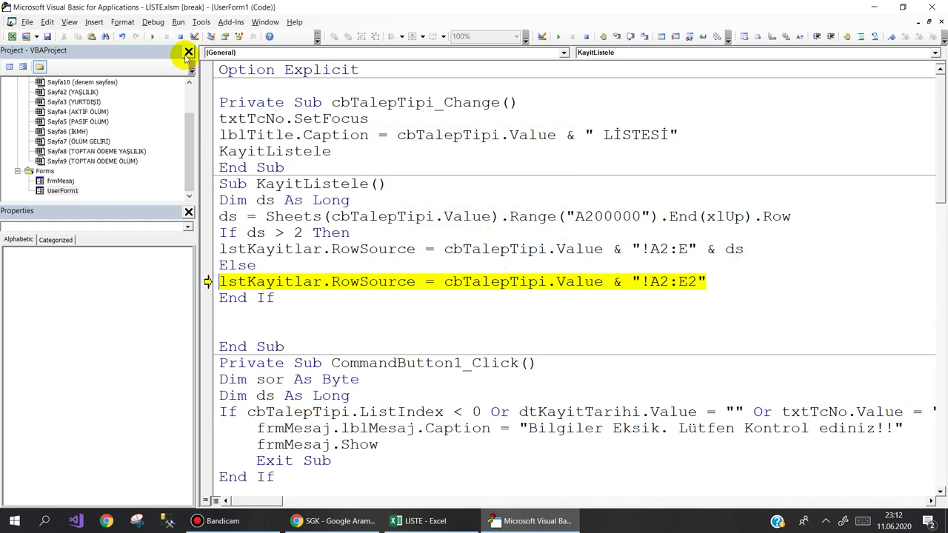
# Reset the run and reopen the code behind the Kaydet button
pyautogui.click(180, 36)
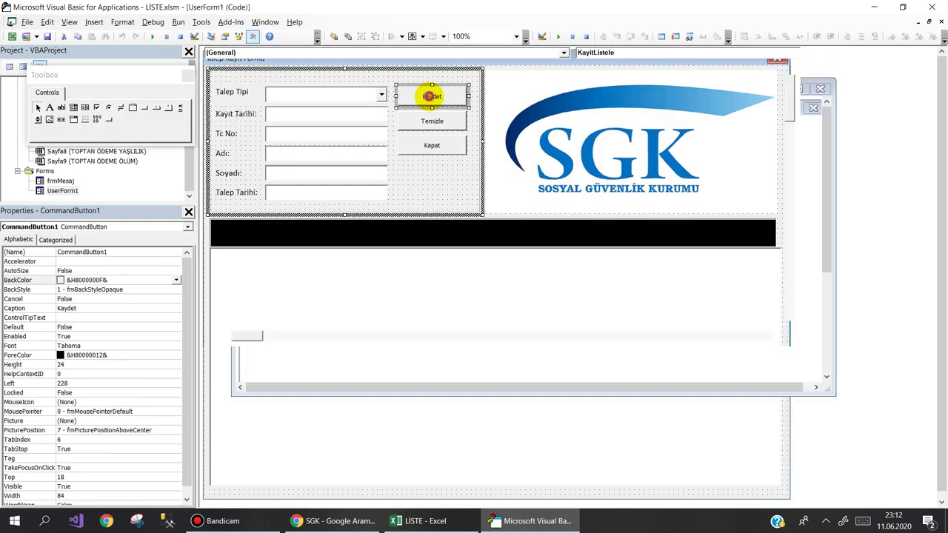
pyautogui.doubleClick(431, 107)
pyautogui.moveTo(940, 217); pyautogui.dragTo(939, 373)
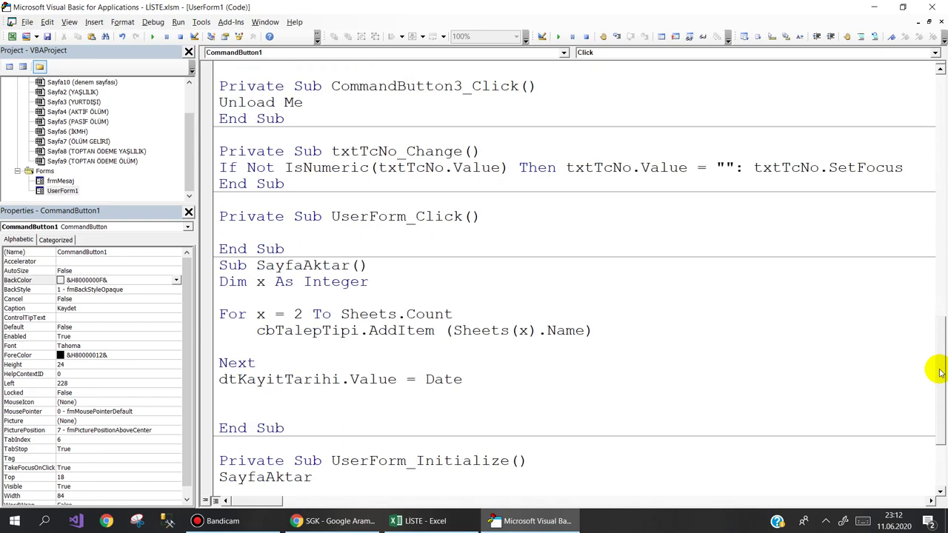
pyautogui.moveTo(939, 372); pyautogui.dragTo(939, 141)
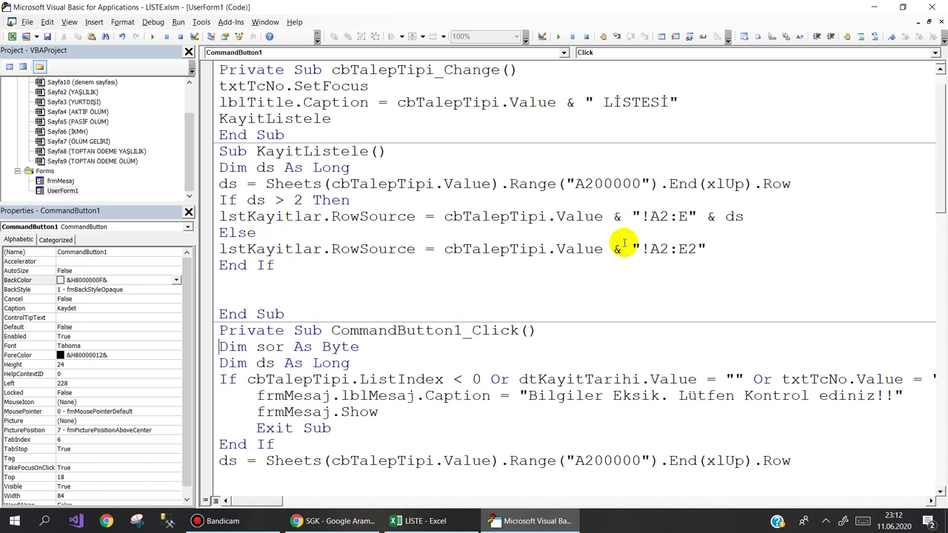
# Add Exit Sub after both RowSource lines and On Error Resume Next after Else
pyautogui.click(753, 217)
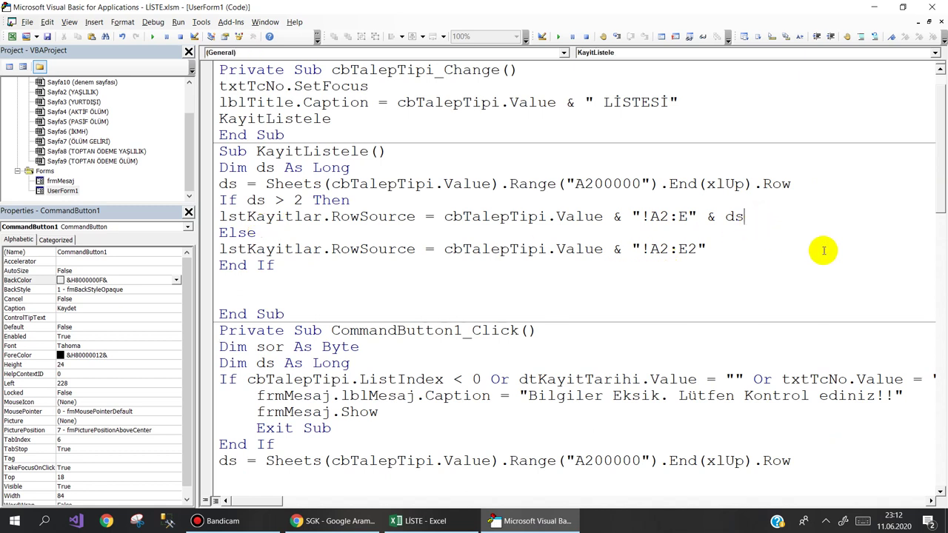
pyautogui.press('Return')
pyautogui.write('exit sub')
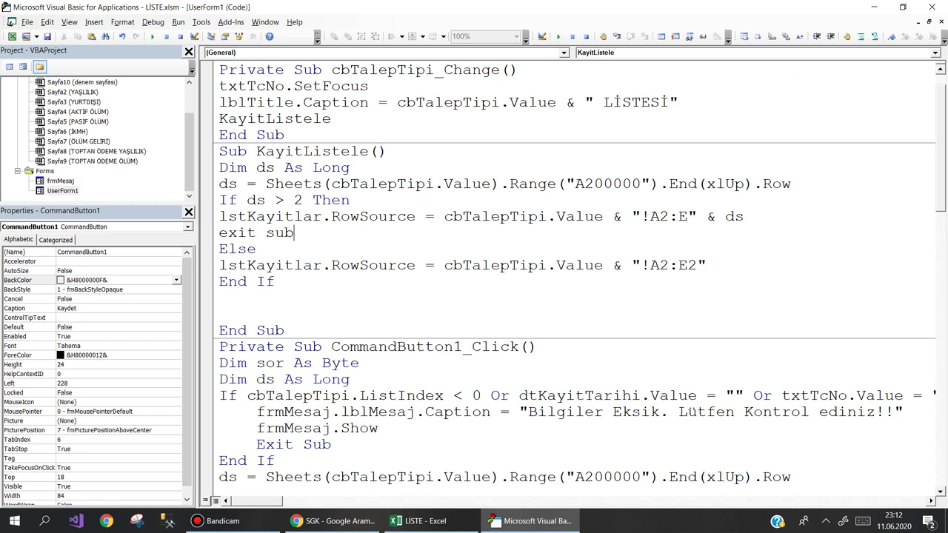
pyautogui.press('Down')
pyautogui.press('Return')
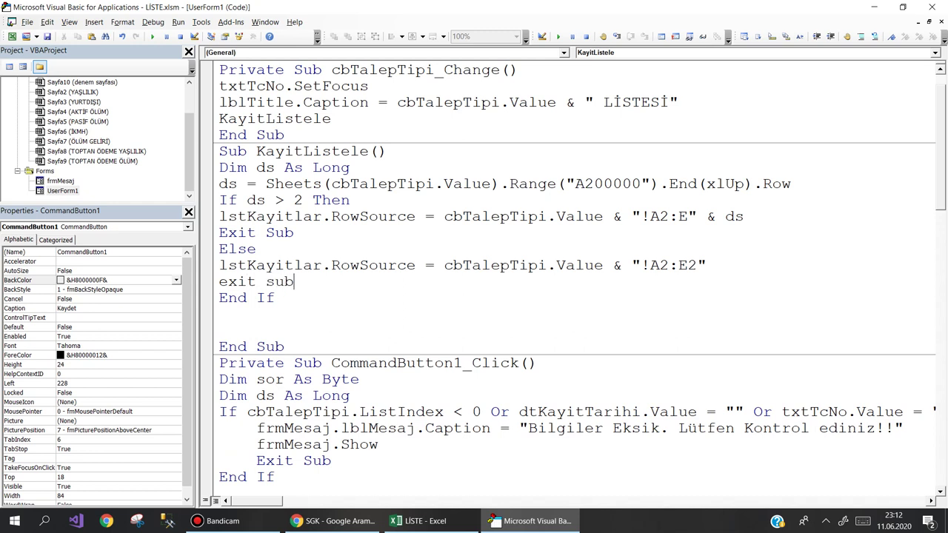
pyautogui.press('Return')
pyautogui.write('on error resum')
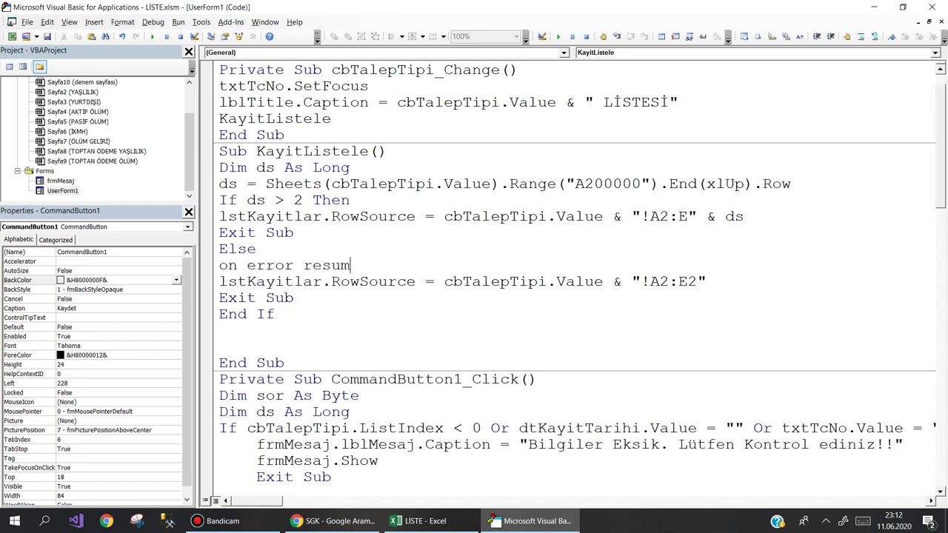
pyautogui.write('e next')
pyautogui.click(494, 305)
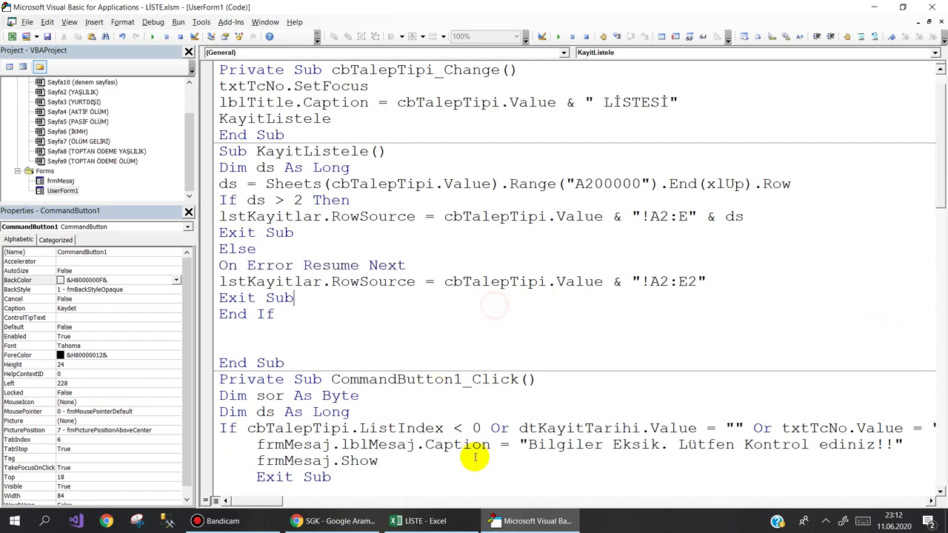
pyautogui.click(415, 521)
# Load PASİF ÖLÜM, İKMH, ÖLÜM GELİRİ, TOPTAN ÖDEME ÖLÜM and İKMH, then close the form
pyautogui.click(182, 250)
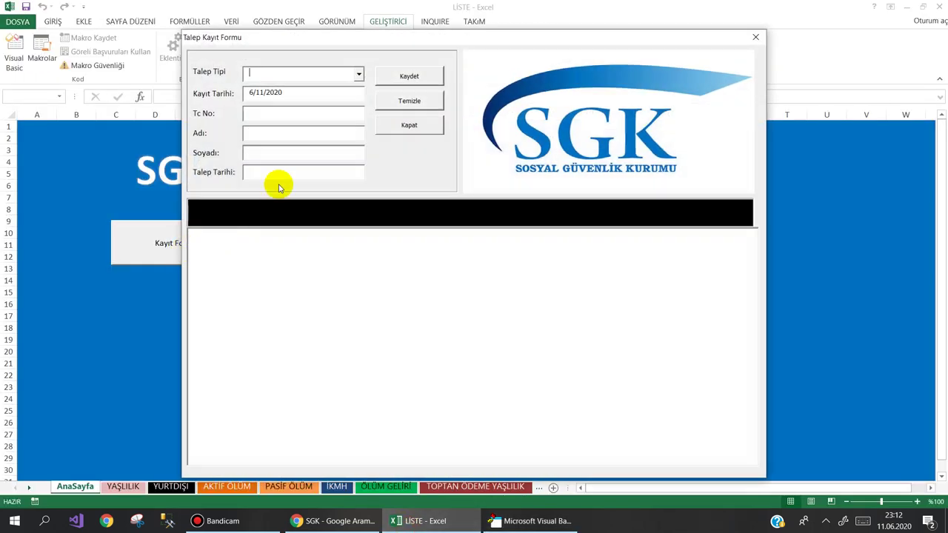
pyautogui.click(359, 73)
pyautogui.click(339, 111)
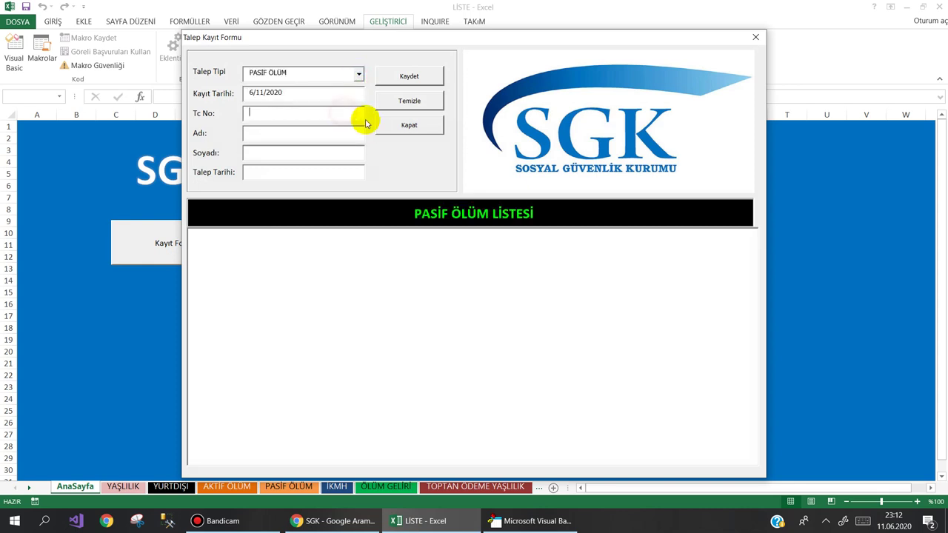
pyautogui.click(359, 73)
pyautogui.click(343, 112)
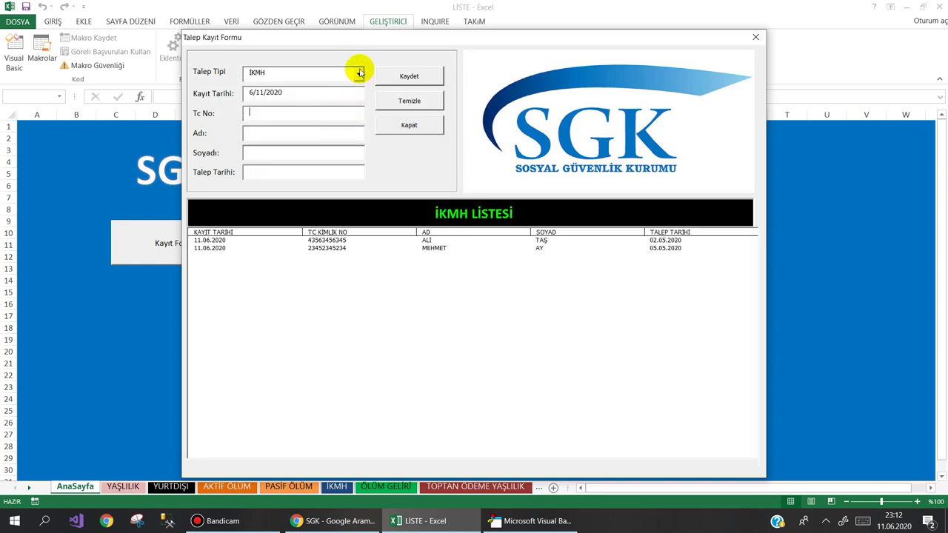
pyautogui.click(360, 72)
pyautogui.click(340, 117)
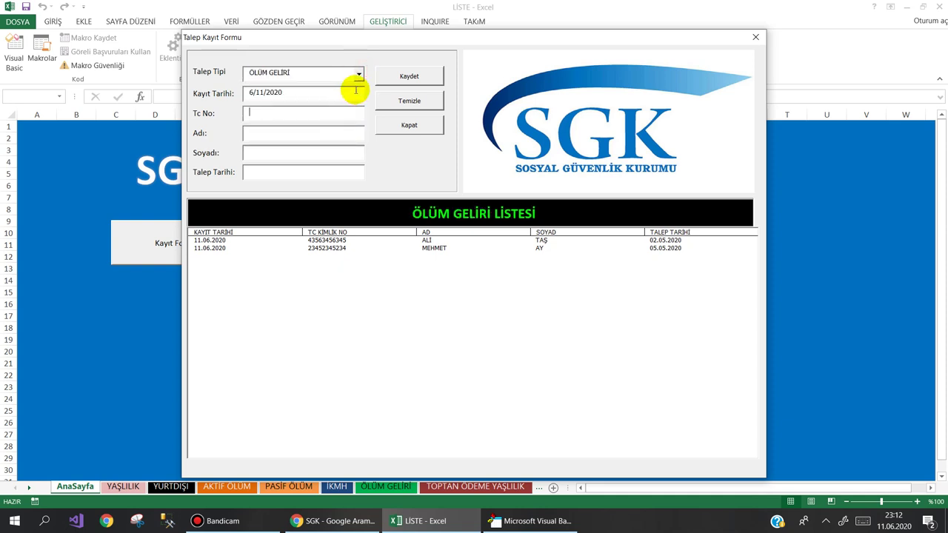
pyautogui.click(359, 73)
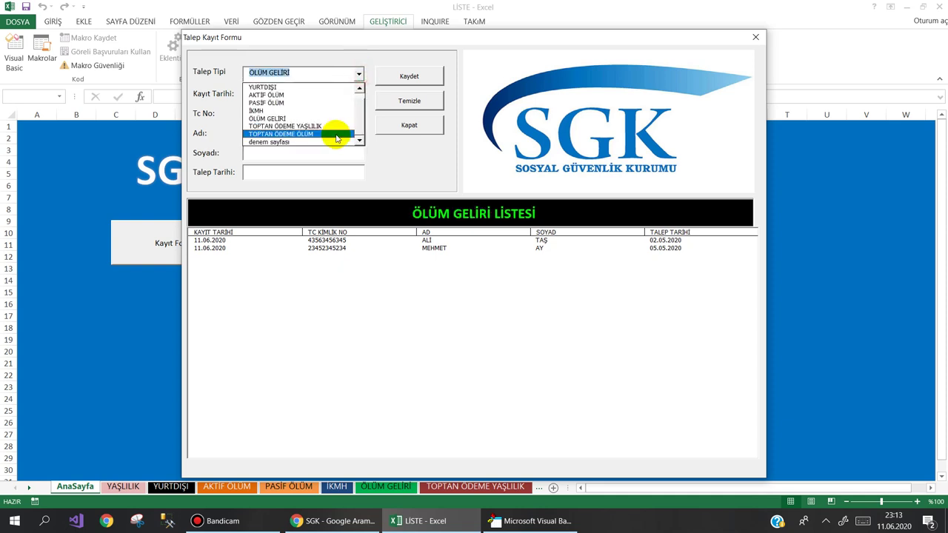
pyautogui.click(337, 133)
pyautogui.click(358, 74)
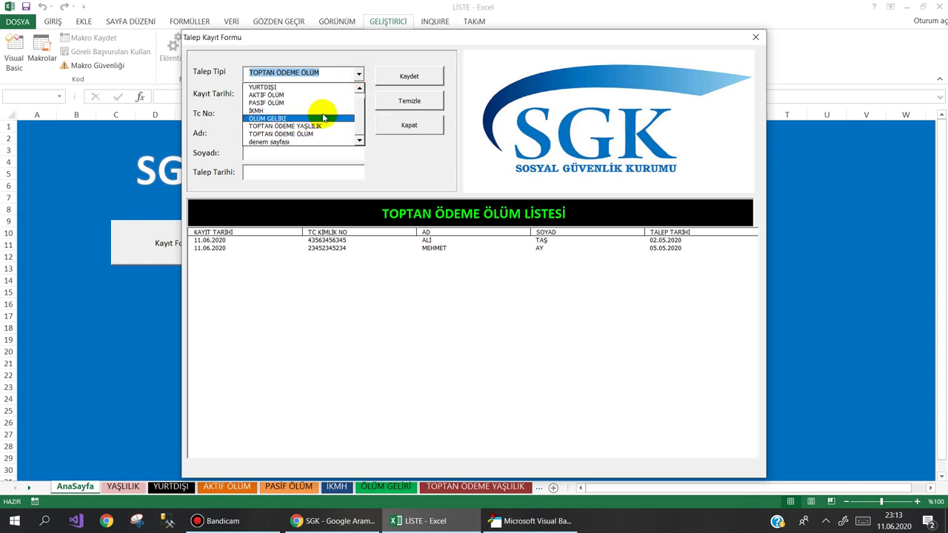
pyautogui.click(334, 118)
pyautogui.click(406, 123)
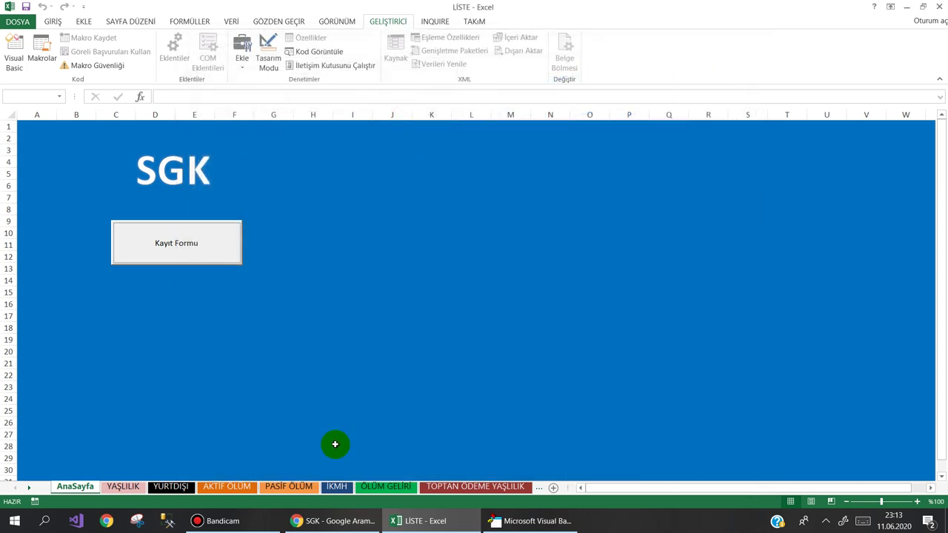
# Close the running form and open UserForm1's Kaydet button code
pyautogui.click(515, 521)
pyautogui.doubleClick(431, 98)
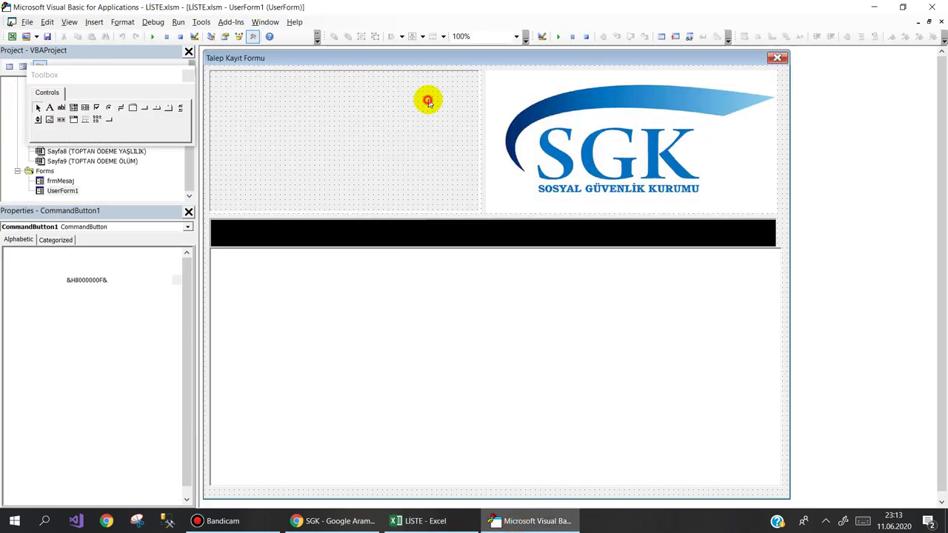
pyautogui.click(64, 191)
pyautogui.doubleClick(64, 191)
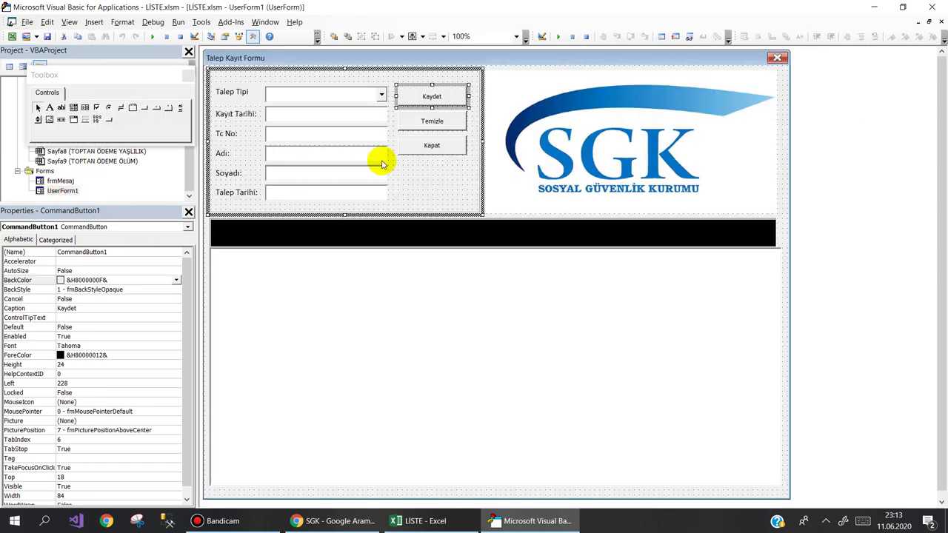
pyautogui.click(423, 165)
pyautogui.doubleClick(430, 99)
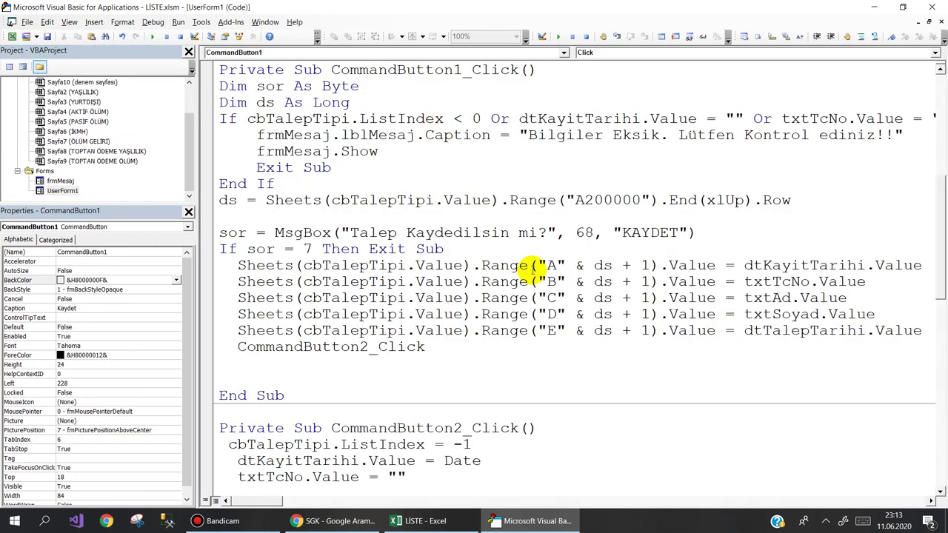
# Change KayitListele's row check from If ds > 2 Then to If ds > 1 Then
pyautogui.moveTo(941, 233); pyautogui.dragTo(940, 146)
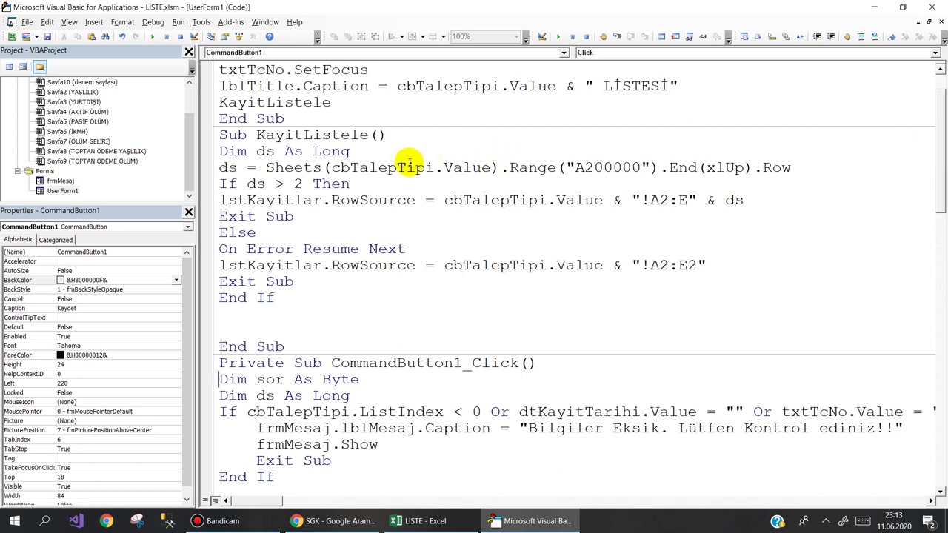
pyautogui.click(296, 184)
pyautogui.doubleClick(297, 184)
pyautogui.write('1')
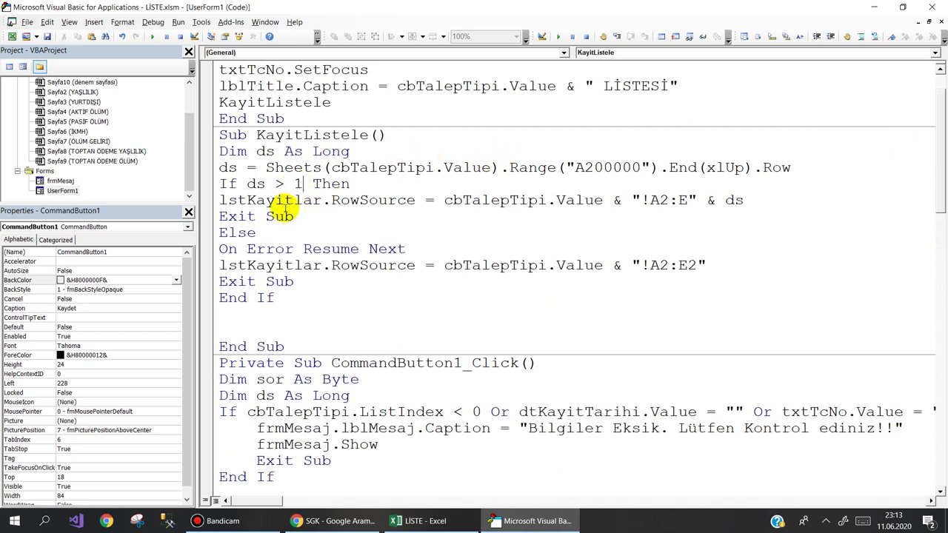
pyautogui.moveTo(421, 250); pyautogui.dragTo(222, 249)
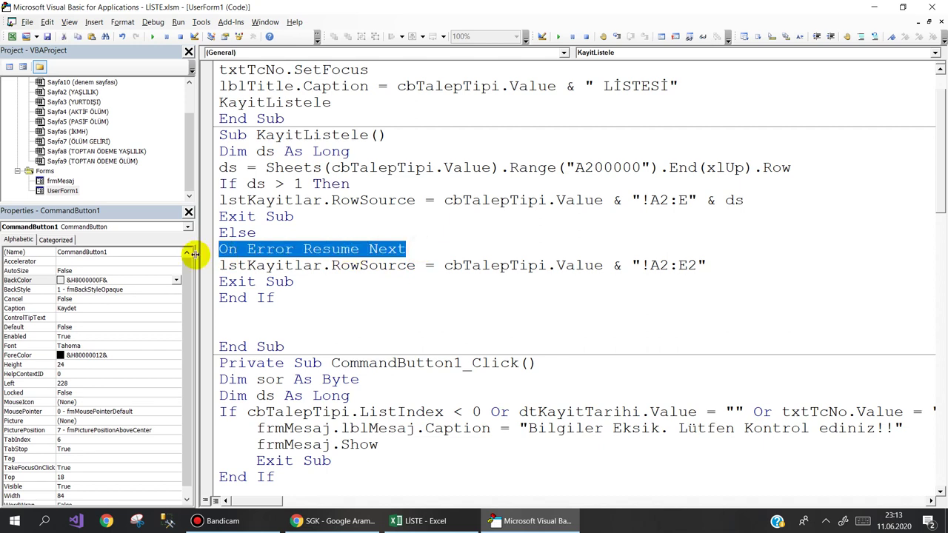
# Delete On Error Resume Next and paste a copy of If ds > 1 Then below Else
pyautogui.press('Delete')
pyautogui.click(362, 243)
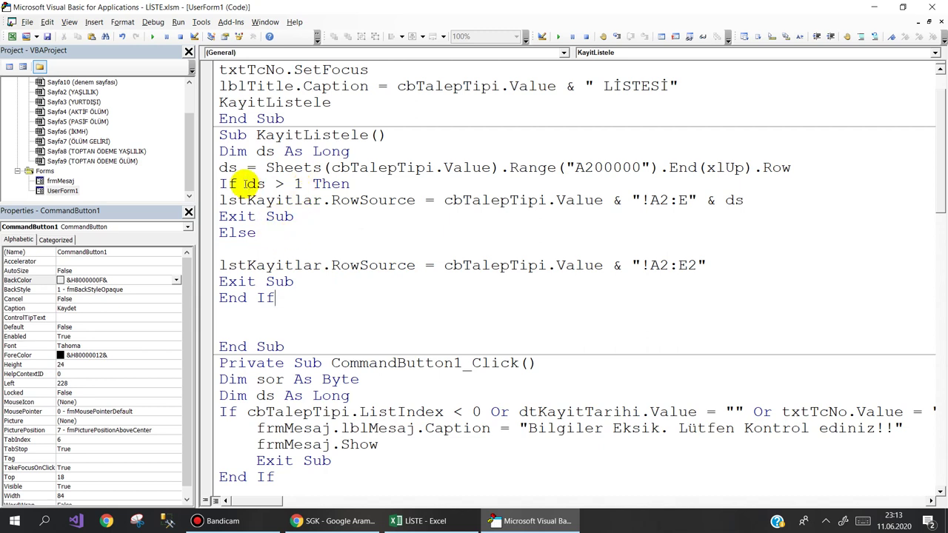
pyautogui.moveTo(221, 184); pyautogui.dragTo(349, 184)
pyautogui.hotkey('ctrl', 'c')
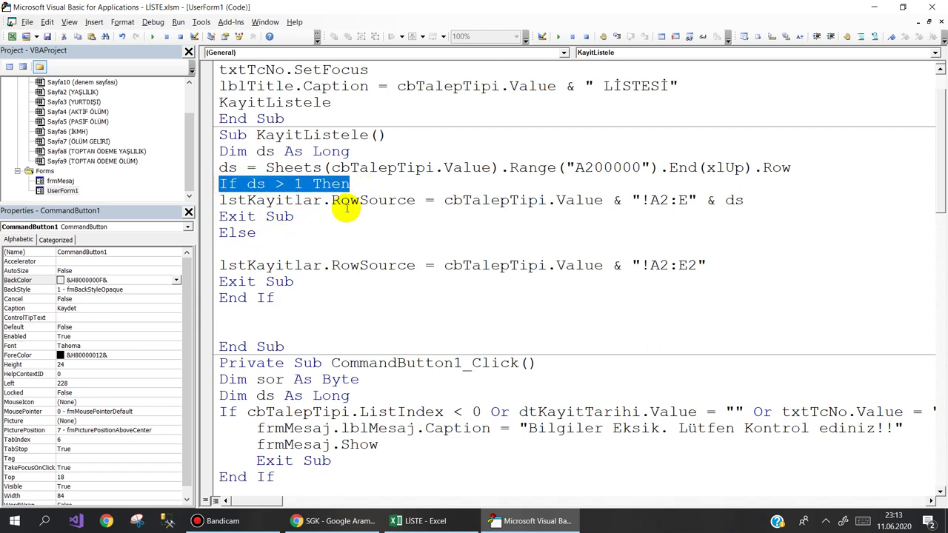
pyautogui.click(222, 251)
pyautogui.hotkey('ctrl', 'v')
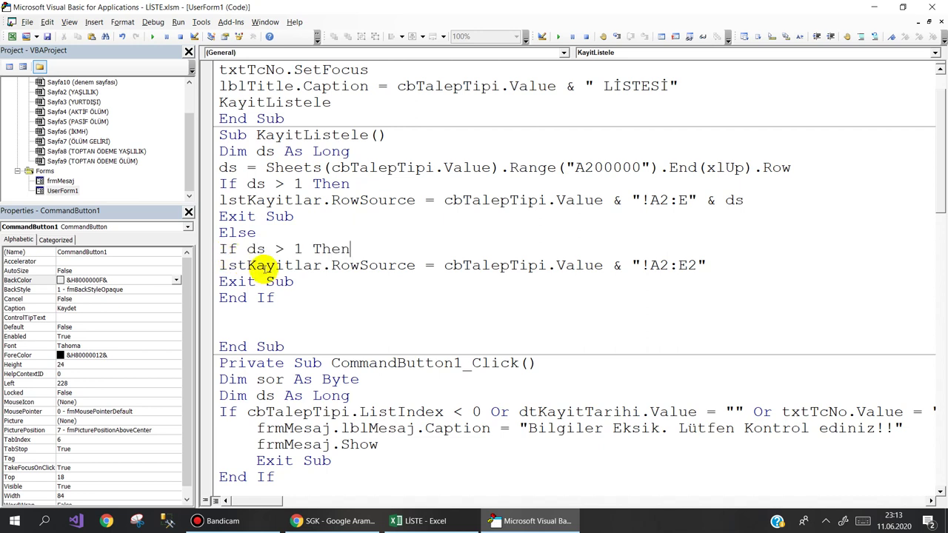
# Turn the pasted line into If ds = 1 Then and remove the Else keyword
pyautogui.doubleClick(285, 249)
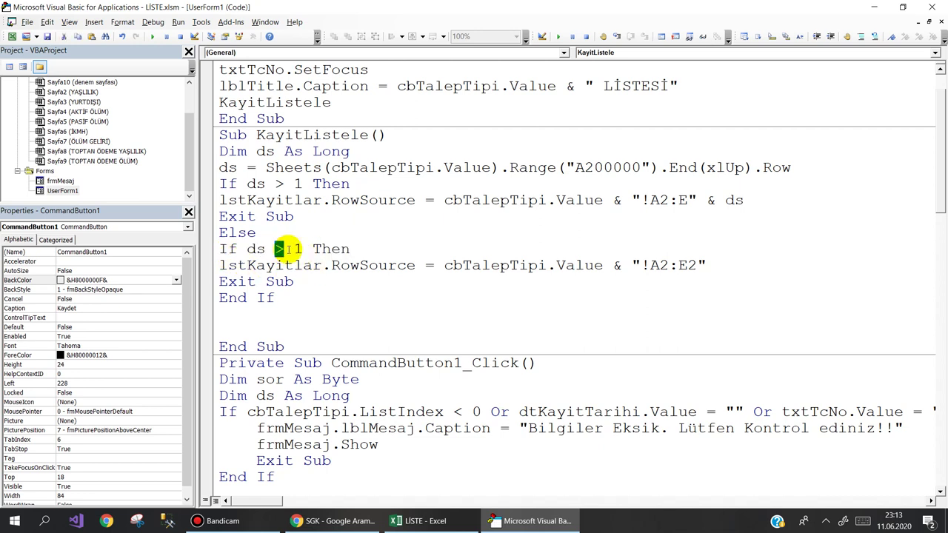
pyautogui.write('=')
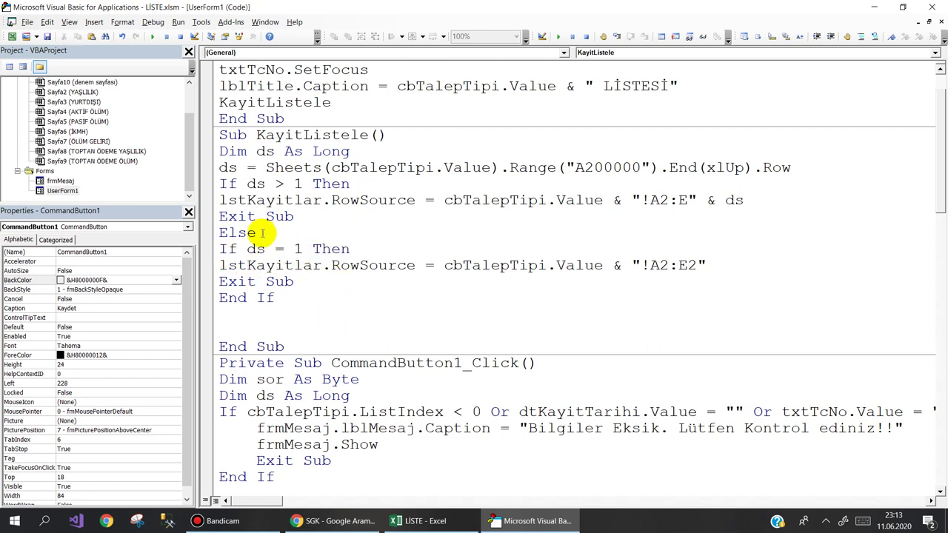
pyautogui.doubleClick(237, 233)
pyautogui.press('Delete')
pyautogui.click(328, 302)
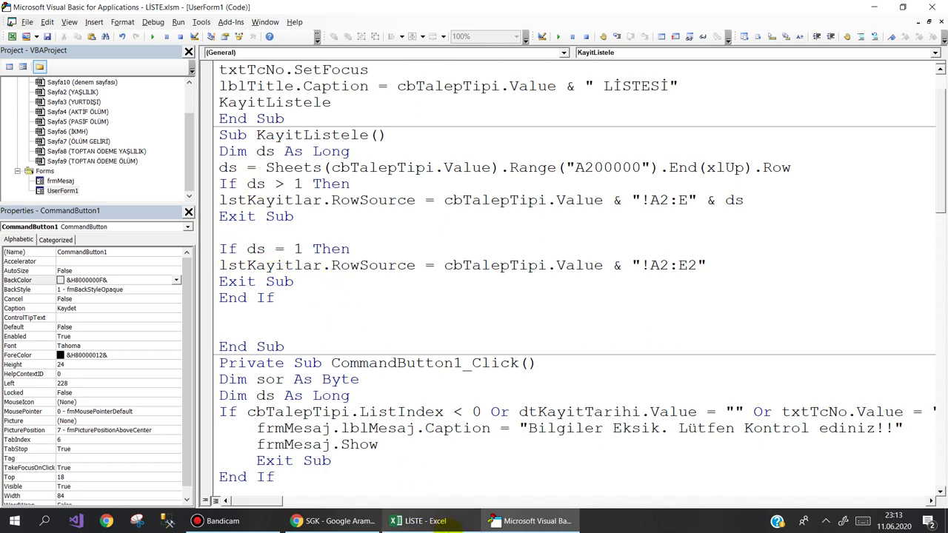
pyautogui.click(422, 521)
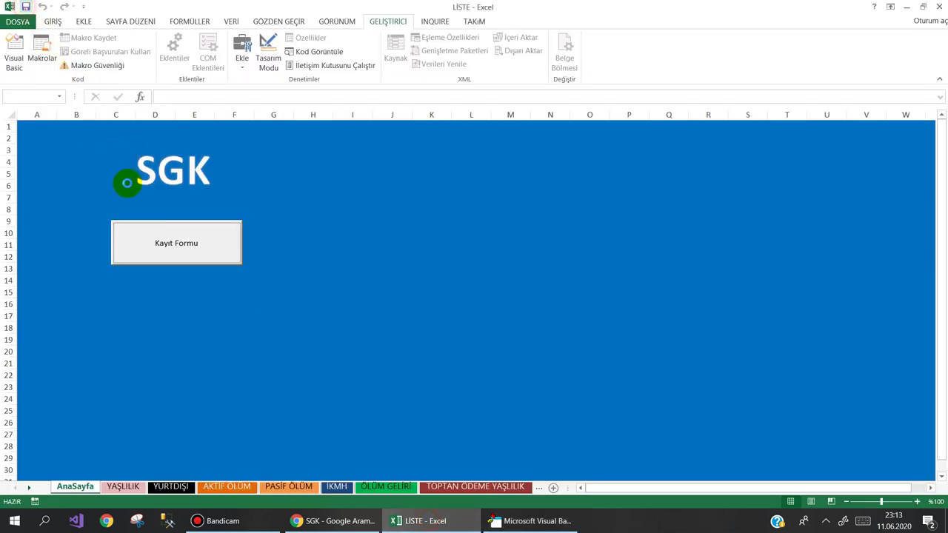
# Test the form by picking a request type, which raises the Block If without End If error
pyautogui.click(157, 238)
pyautogui.click(358, 75)
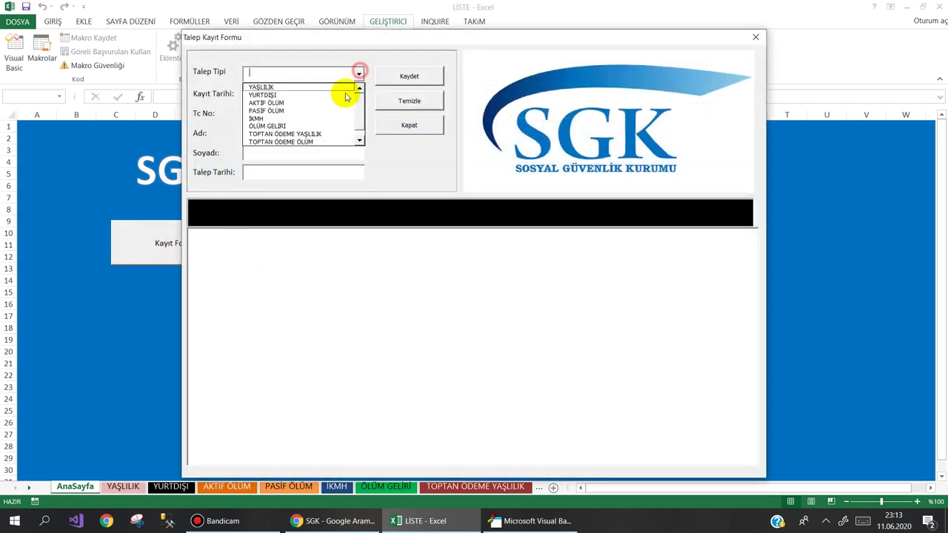
pyautogui.click(333, 95)
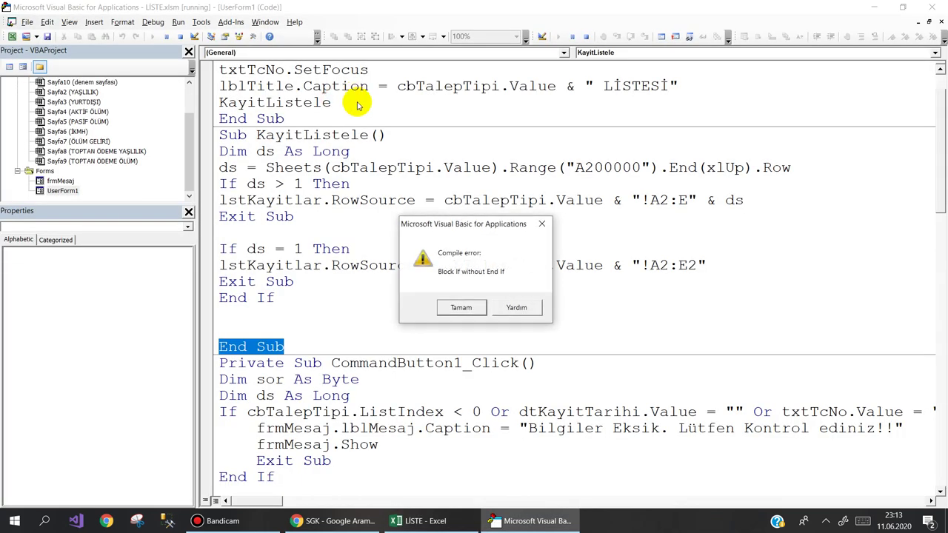
pyautogui.click(461, 307)
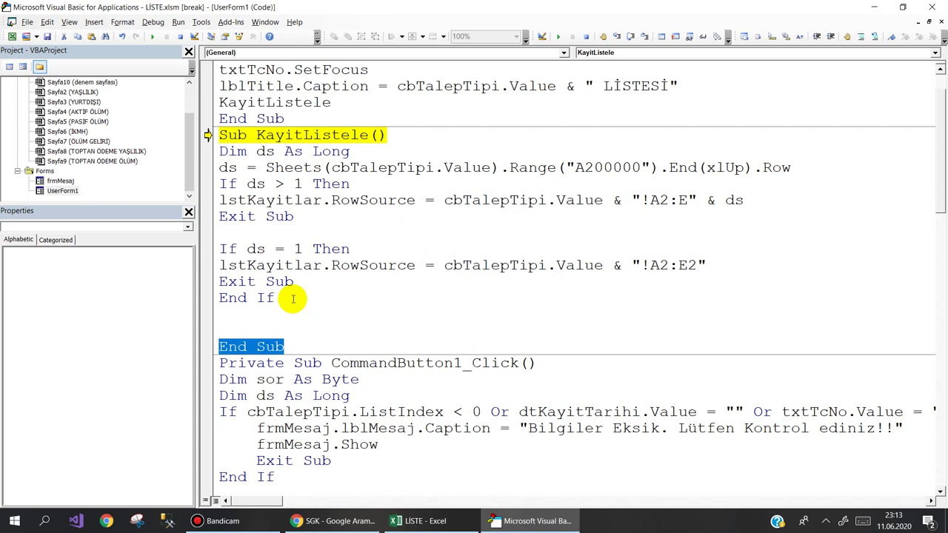
# Add End If after Exit Sub, resume, and debug run-time error 380 on the RowSource line
pyautogui.click(227, 232)
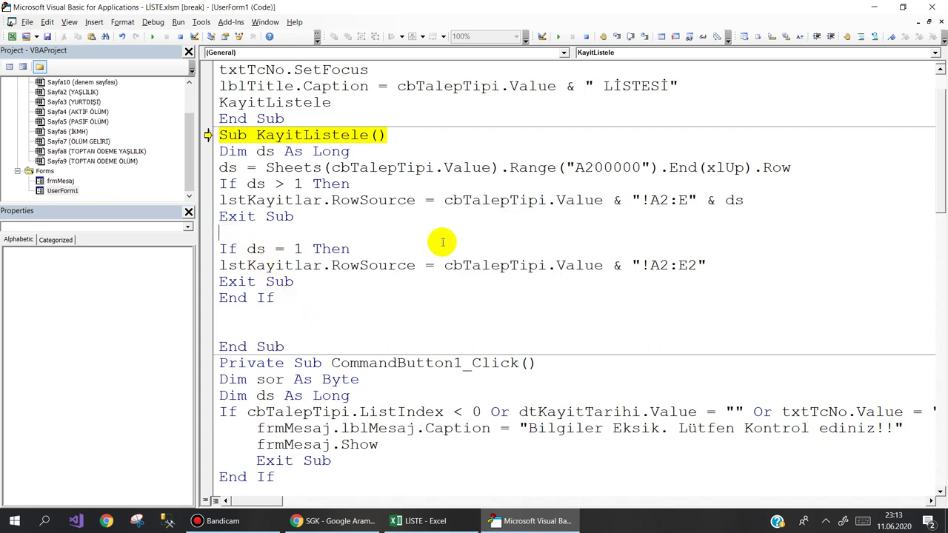
pyautogui.write('end if')
pyautogui.click(429, 329)
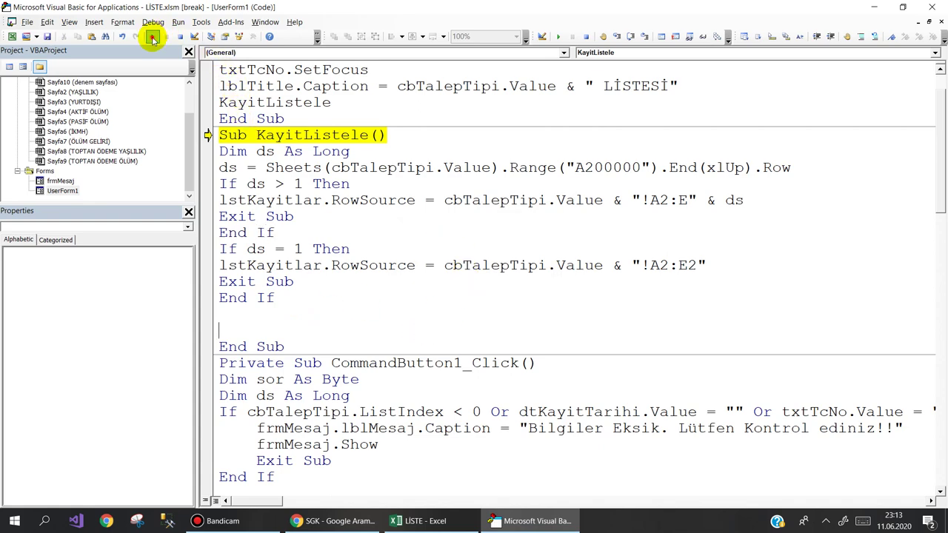
pyautogui.click(153, 39)
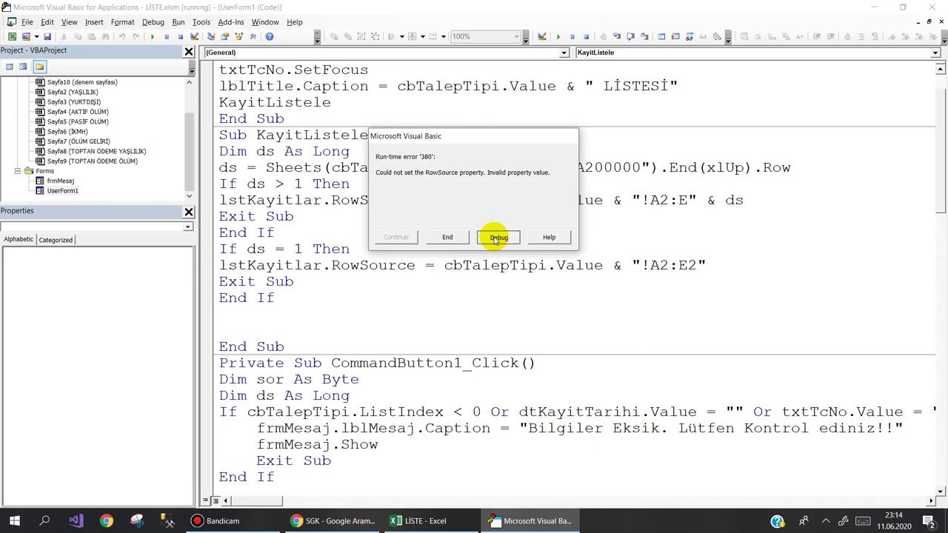
pyautogui.click(498, 237)
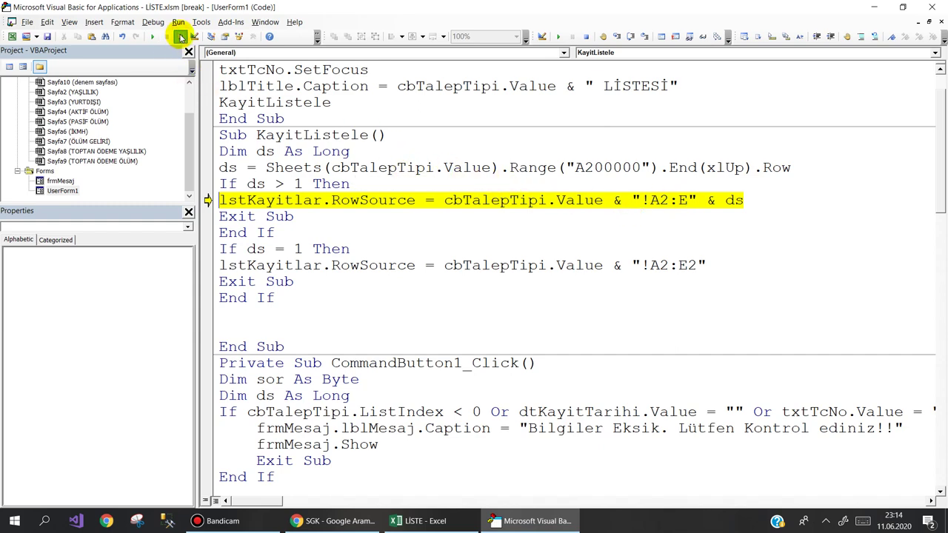
# Review the İKMH, PASİF ÖLÜM, AKTİF ÖLÜM, YURTDIŞI, YAŞLILIK and TOPTAN ÖDEME YAŞLILIK sheets
pyautogui.click(182, 37)
pyautogui.click(439, 523)
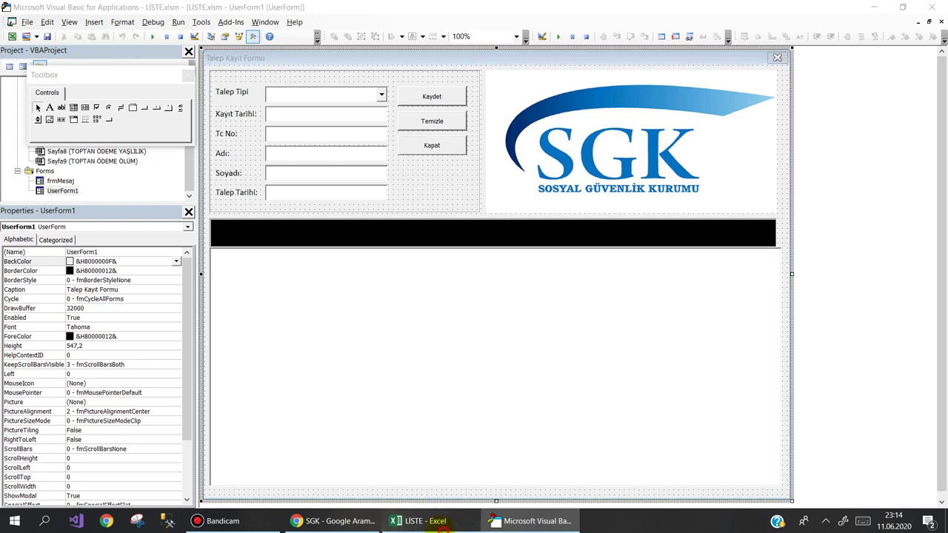
pyautogui.click(336, 487)
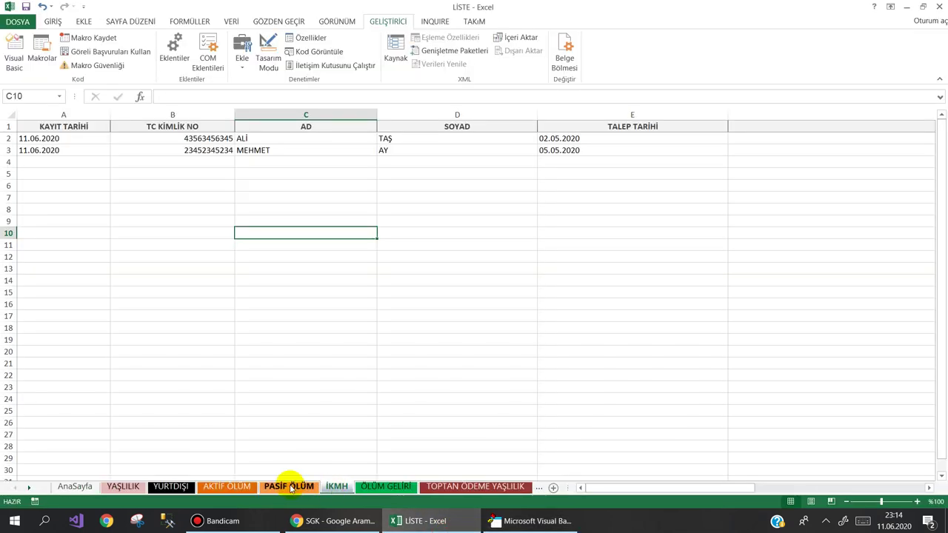
pyautogui.click(291, 488)
pyautogui.click(233, 487)
pyautogui.click(170, 488)
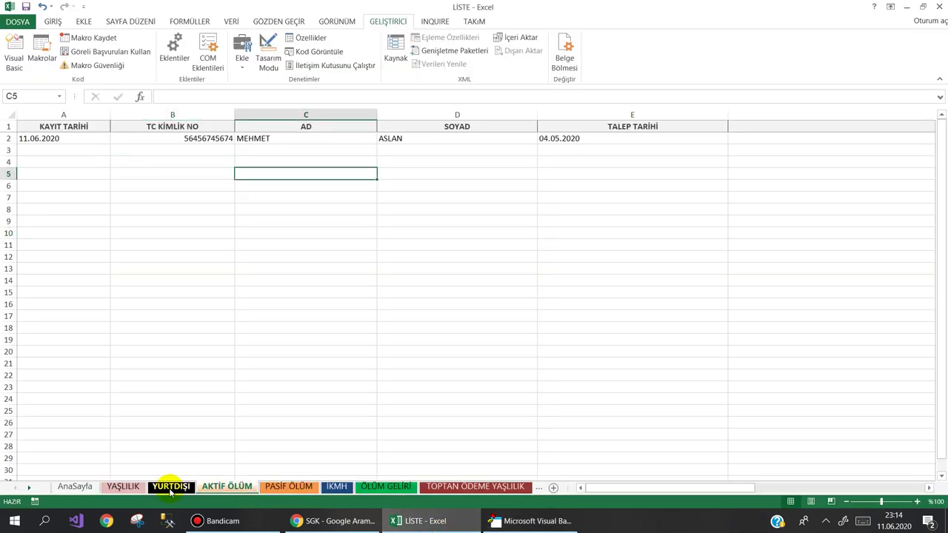
pyautogui.click(123, 487)
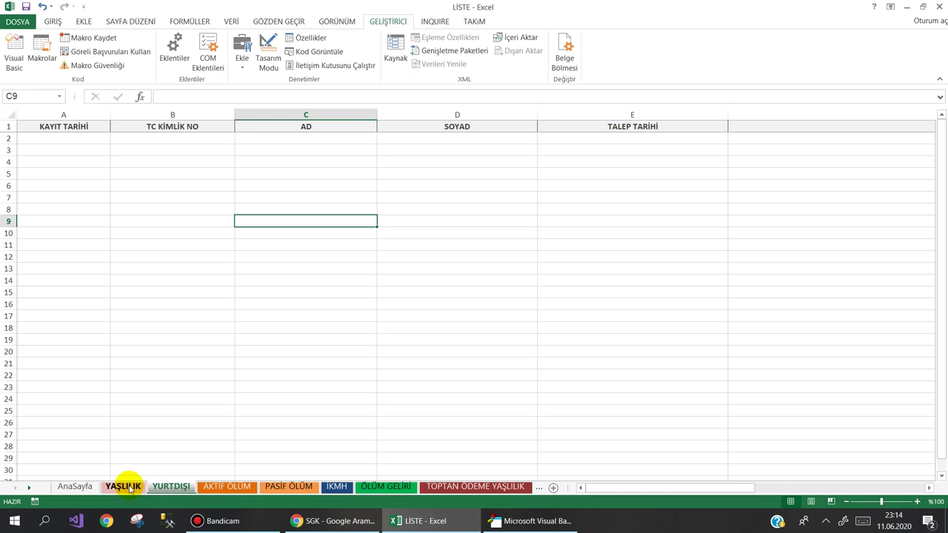
pyautogui.click(456, 487)
pyautogui.click(15, 487)
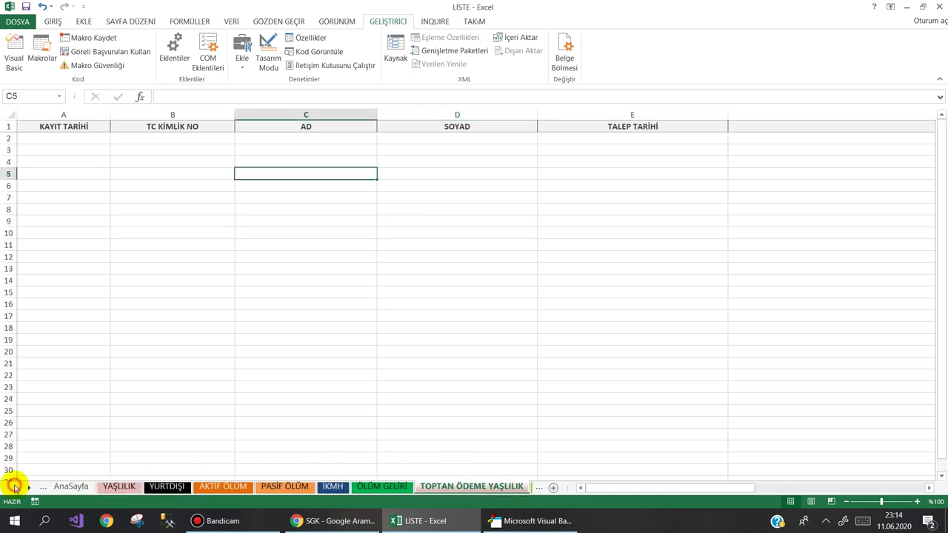
pyautogui.click(71, 486)
# Retest the form with AKTİF ÖLÜM and debug run-time error 380 on the RowSource line
pyautogui.click(199, 239)
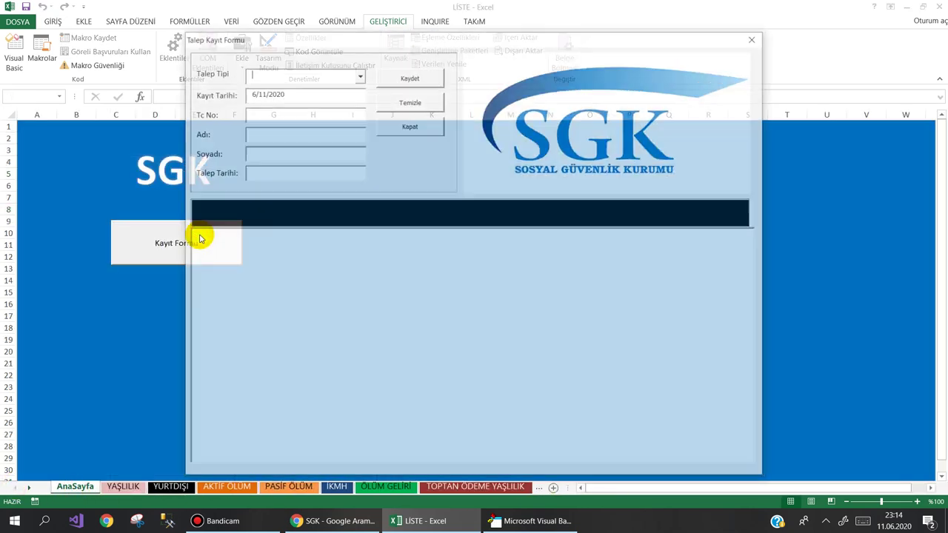
pyautogui.click(359, 75)
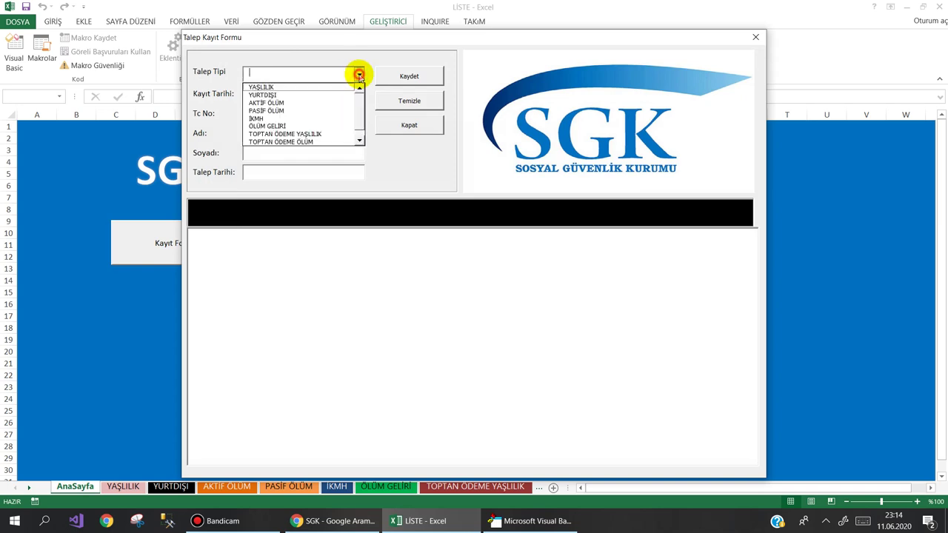
pyautogui.click(322, 103)
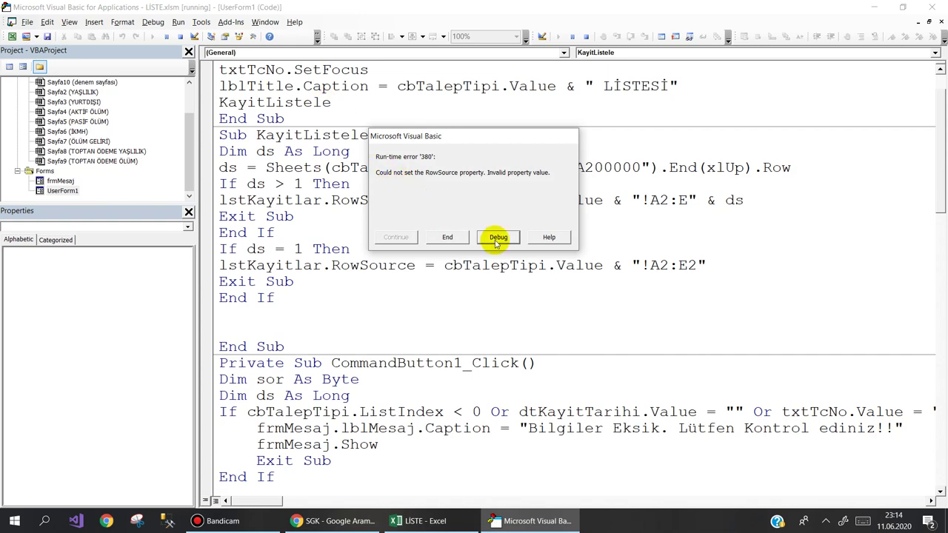
pyautogui.click(497, 238)
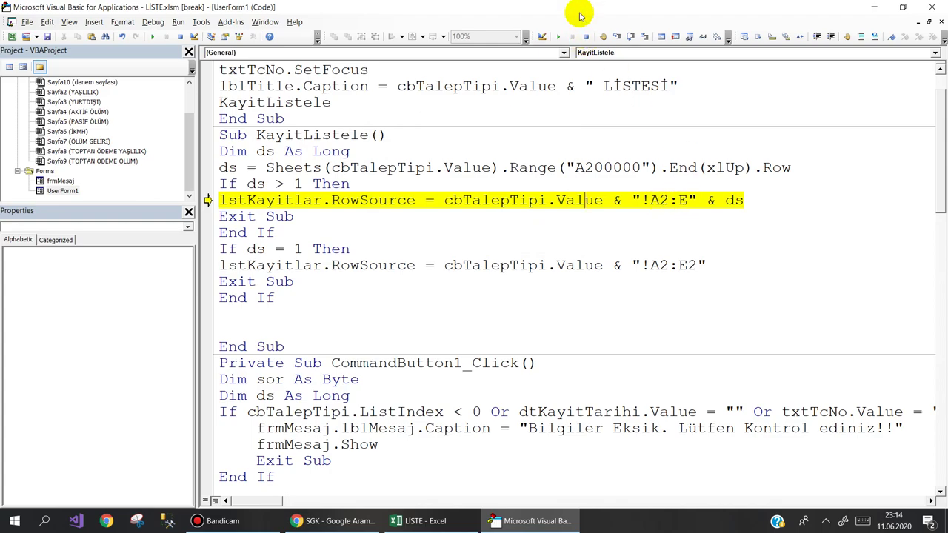
pyautogui.moveTo(575, 10)
pyautogui.mouseDown()
pyautogui.moveTo(568, 157)
pyautogui.moveTo(626, 52)
pyautogui.mouseUp()
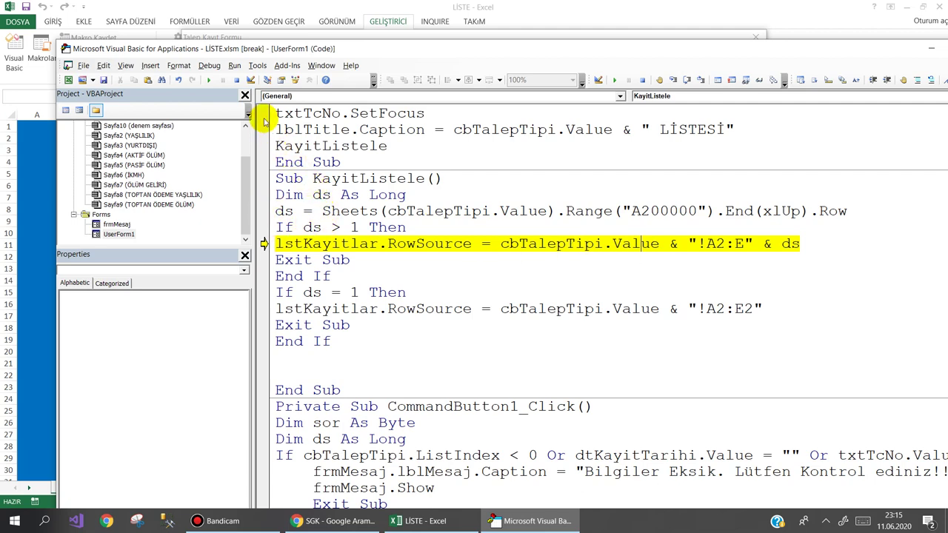
# Stop the paused code and delete KayitListele's If ds > 1 Then and If ds = 1 Then lines
pyautogui.click(237, 80)
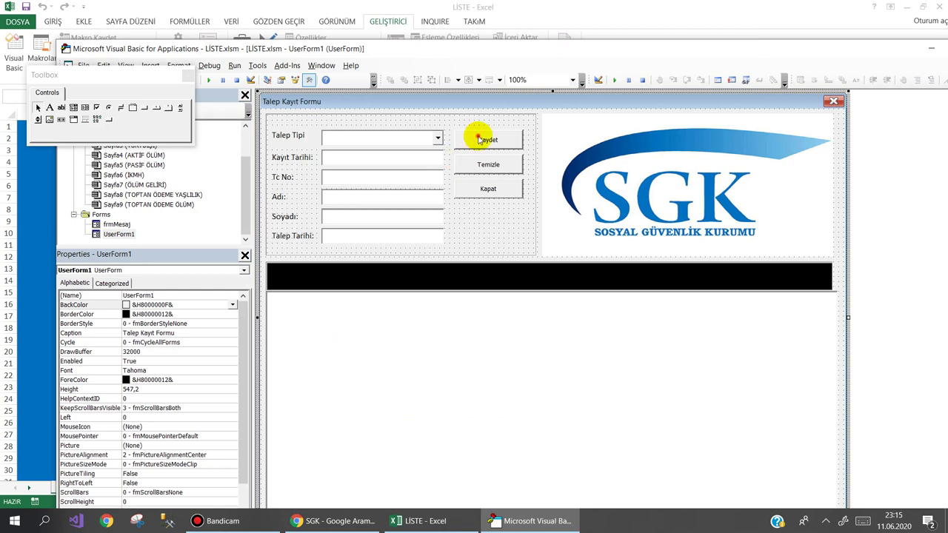
pyautogui.doubleClick(478, 139)
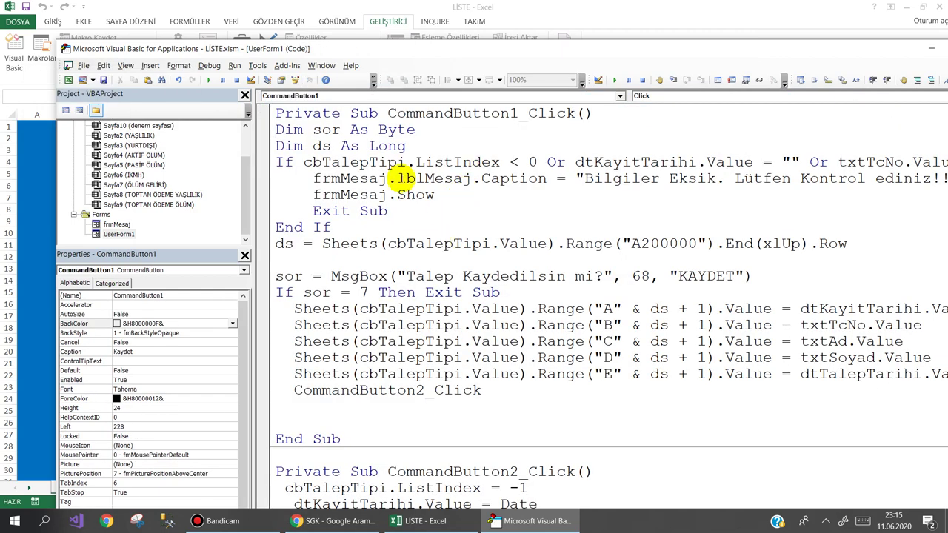
pyautogui.doubleClick(738, 53)
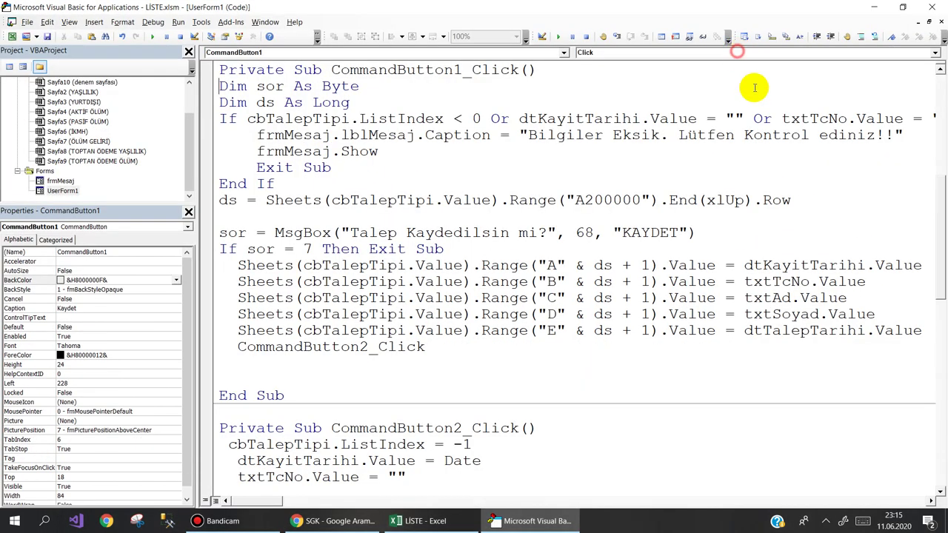
pyautogui.moveTo(942, 241); pyautogui.dragTo(938, 140)
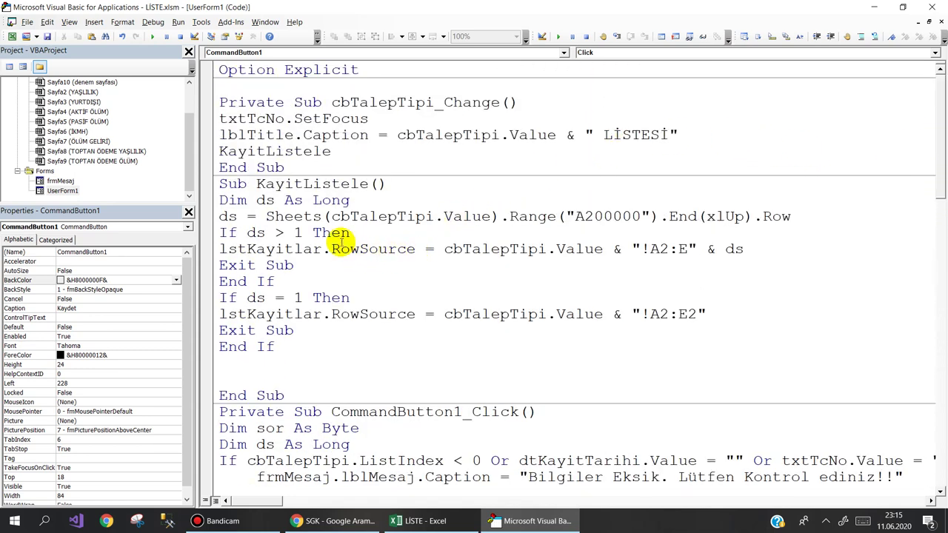
pyautogui.moveTo(358, 232); pyautogui.dragTo(172, 229)
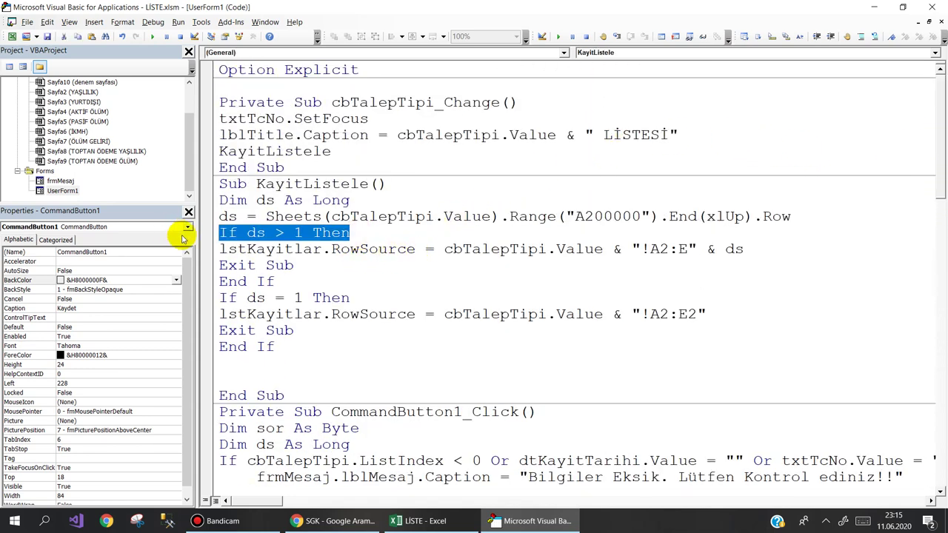
pyautogui.press('Delete')
pyautogui.click(356, 298)
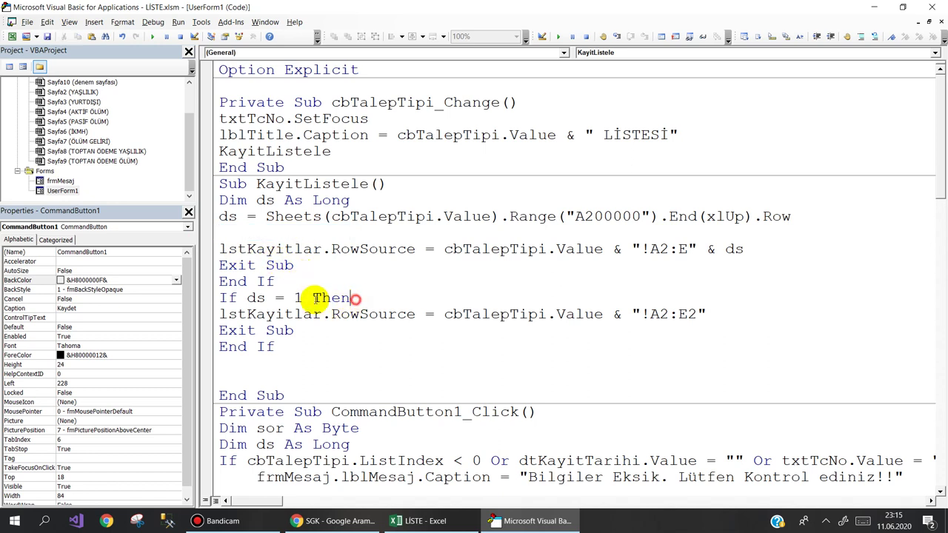
pyautogui.moveTo(356, 298); pyautogui.dragTo(187, 265)
pyautogui.press('Delete')
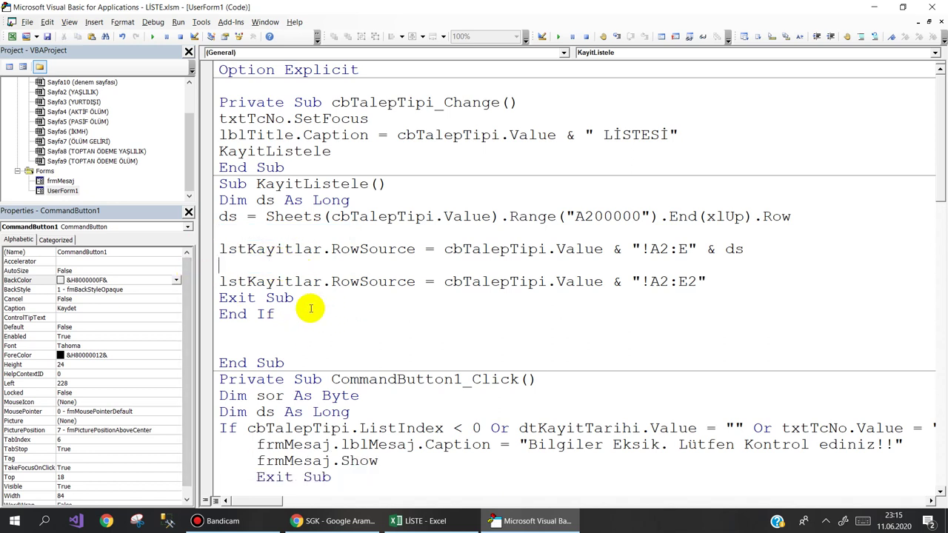
# Remove Exit Sub, End If and the A2:E2 line, leaving RowSource = "!A2:E" & ds + 1
pyautogui.moveTo(300, 313); pyautogui.dragTo(197, 298)
pyautogui.press('Delete')
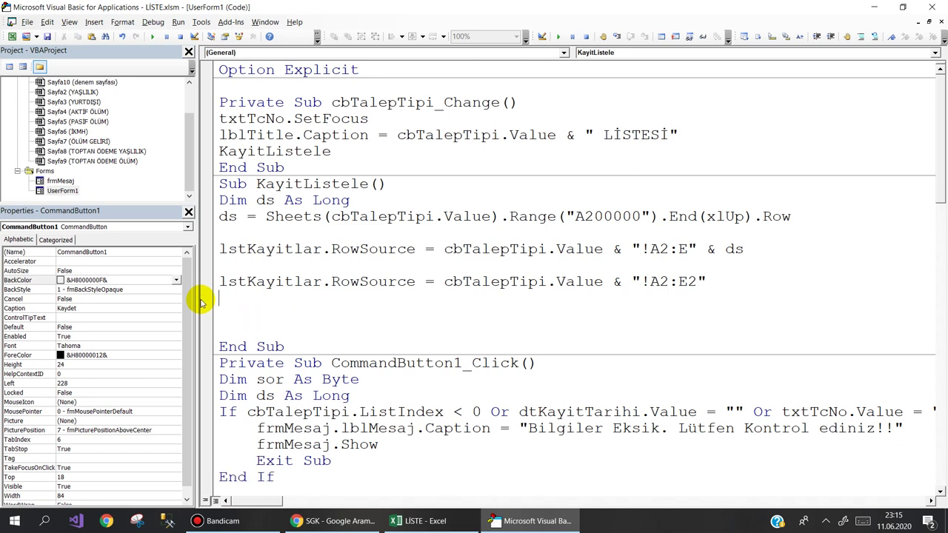
pyautogui.click(222, 281)
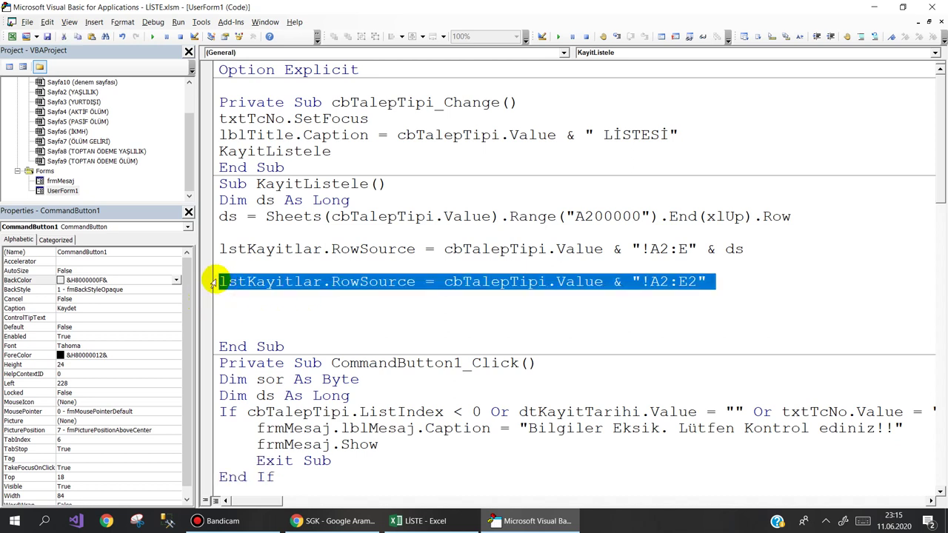
pyautogui.press('Delete')
pyautogui.press('Delete')
pyautogui.write('+2')
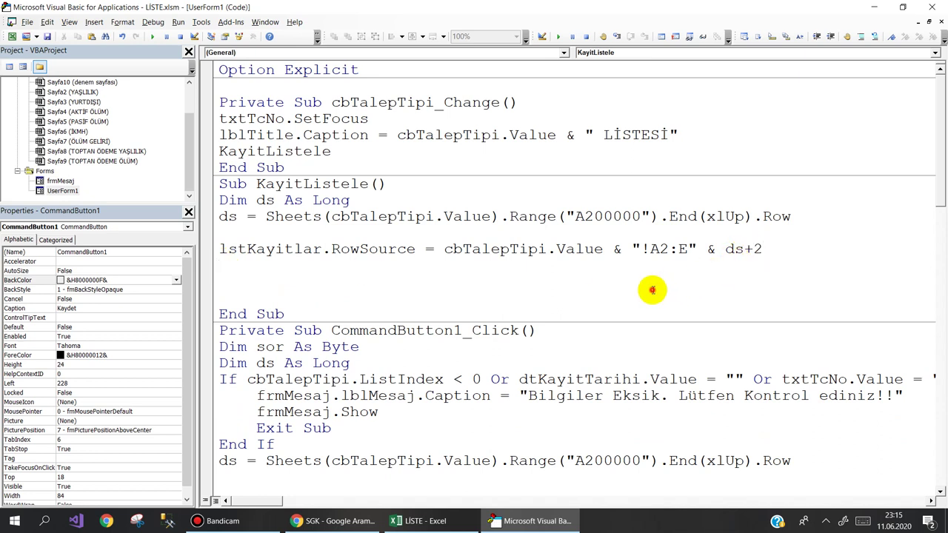
pyautogui.click(651, 292)
pyautogui.click(769, 248)
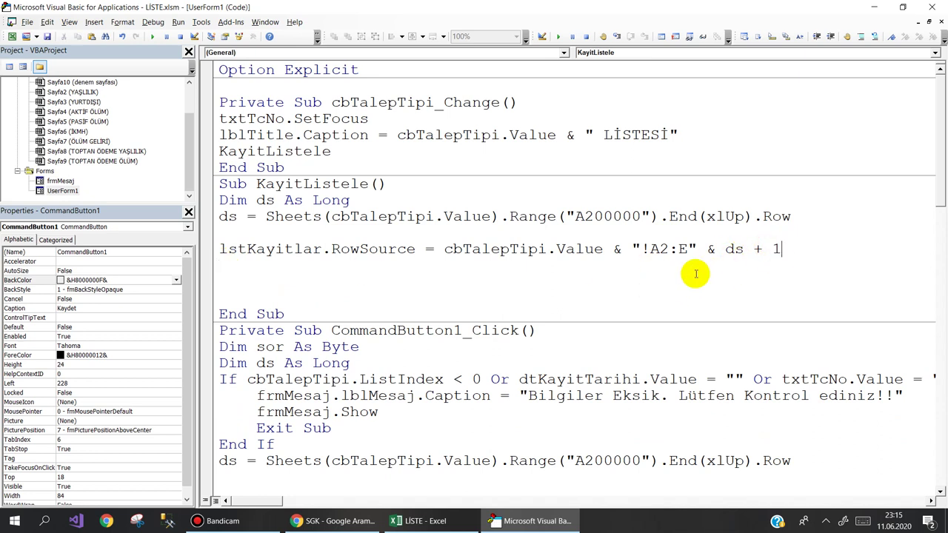
pyautogui.click(429, 282)
# Retest the form with YURTDIŞI and other request types until run-time error 380, then reset
pyautogui.click(418, 520)
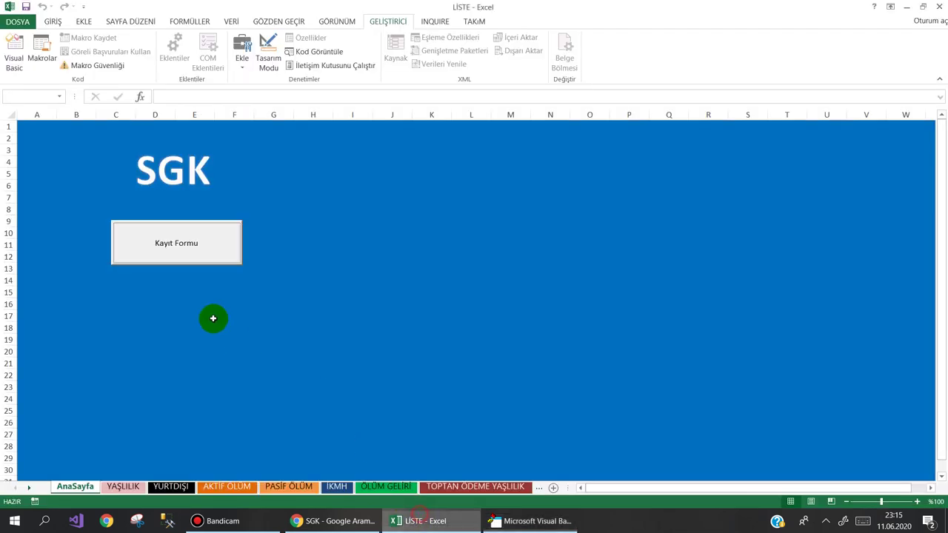
pyautogui.click(179, 245)
pyautogui.click(357, 73)
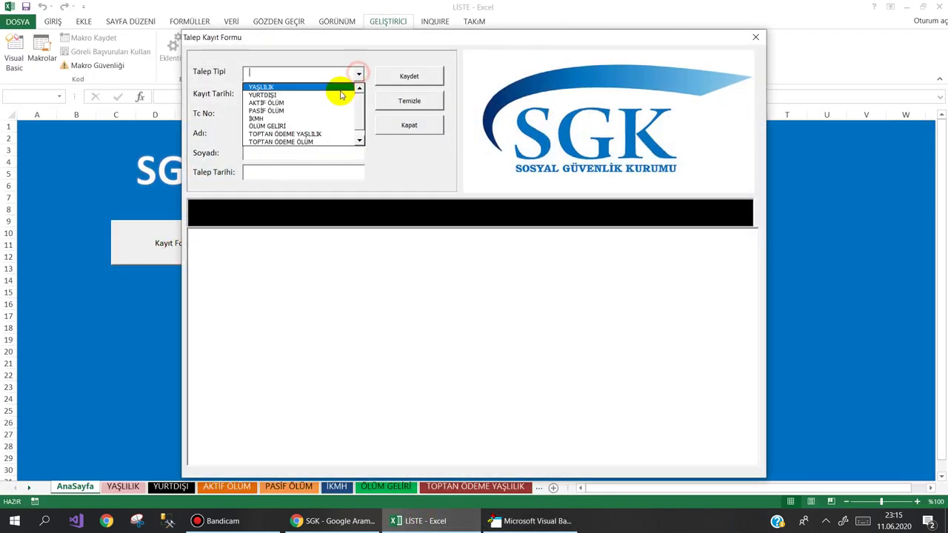
pyautogui.click(341, 95)
pyautogui.click(357, 75)
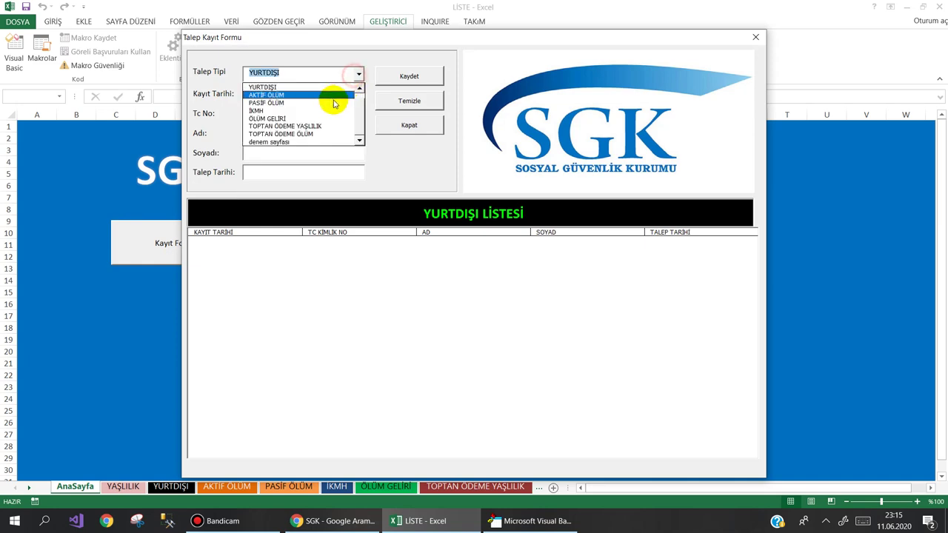
pyautogui.click(333, 110)
pyautogui.click(358, 72)
pyautogui.click(326, 127)
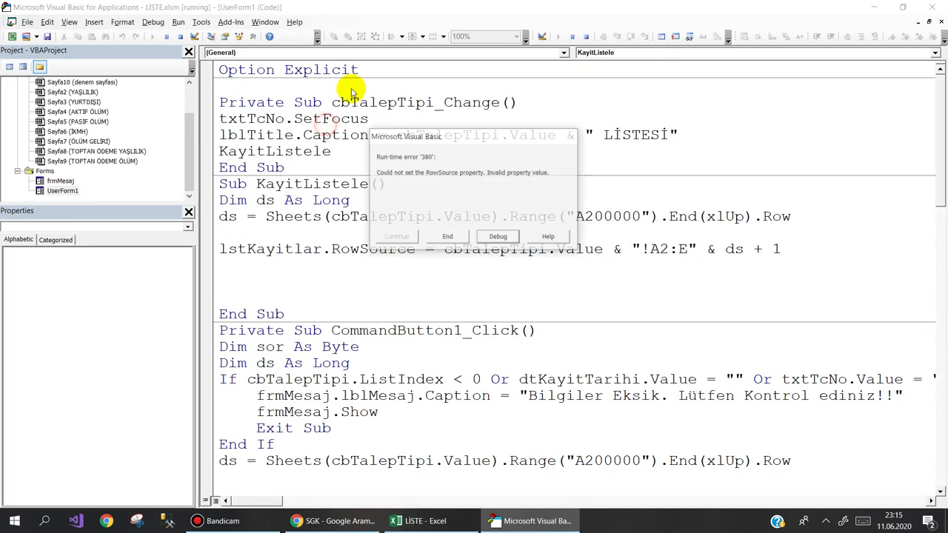
pyautogui.click(497, 238)
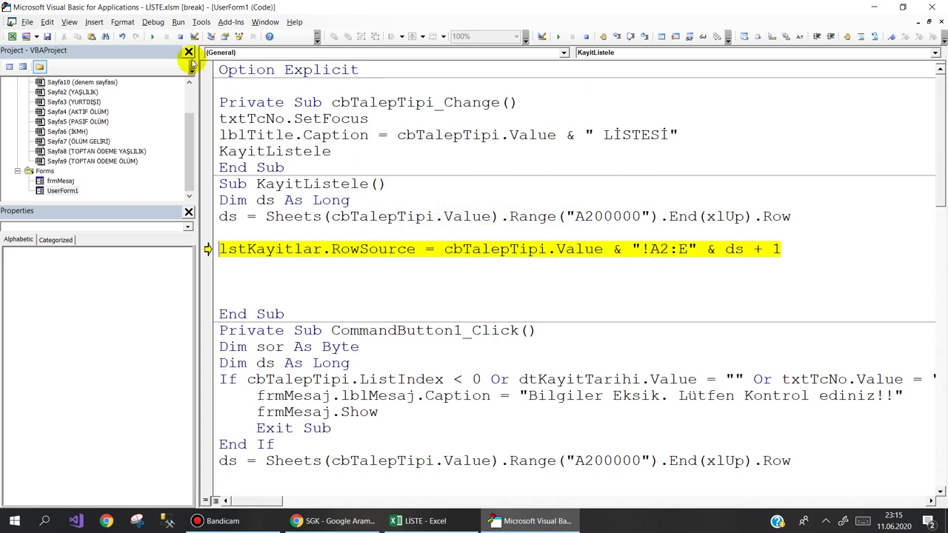
pyautogui.click(181, 36)
# Inspect the empty TOPTAN ÖDEME YAŞLILIK sheet from A2 down, then return to the VBA editor
pyautogui.click(421, 521)
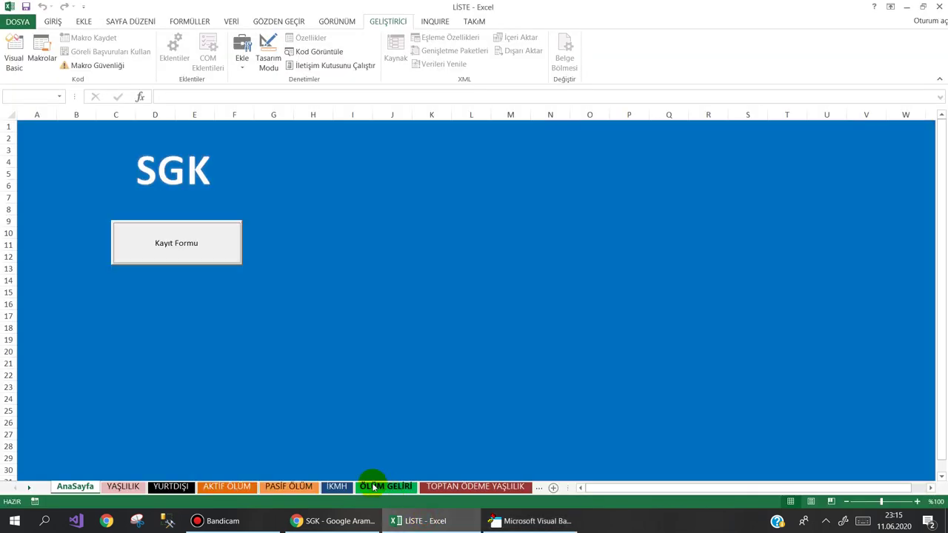
pyautogui.click(453, 487)
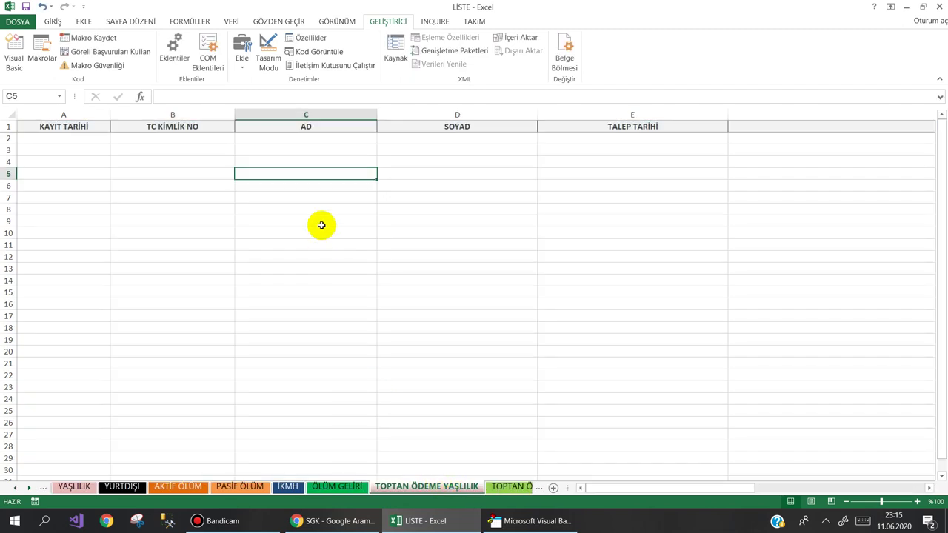
pyautogui.click(67, 139)
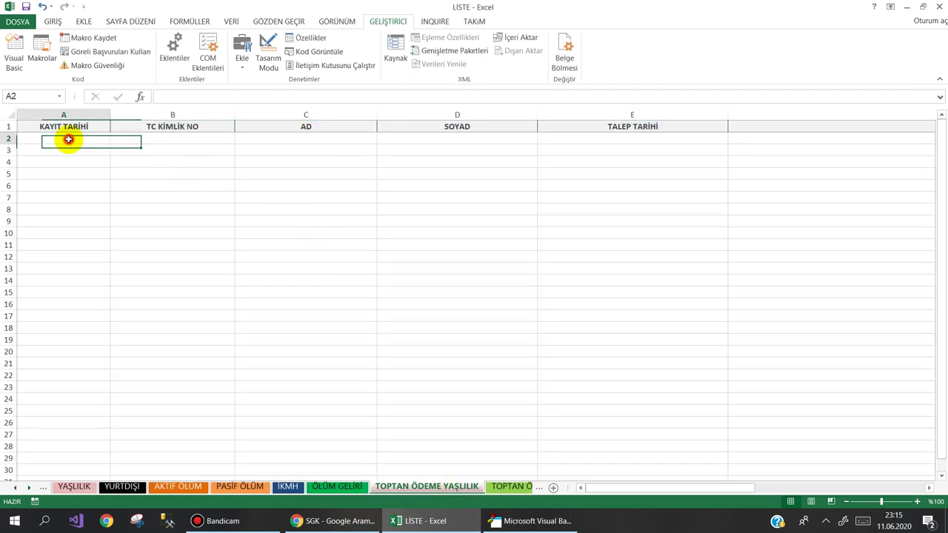
pyautogui.click(67, 162)
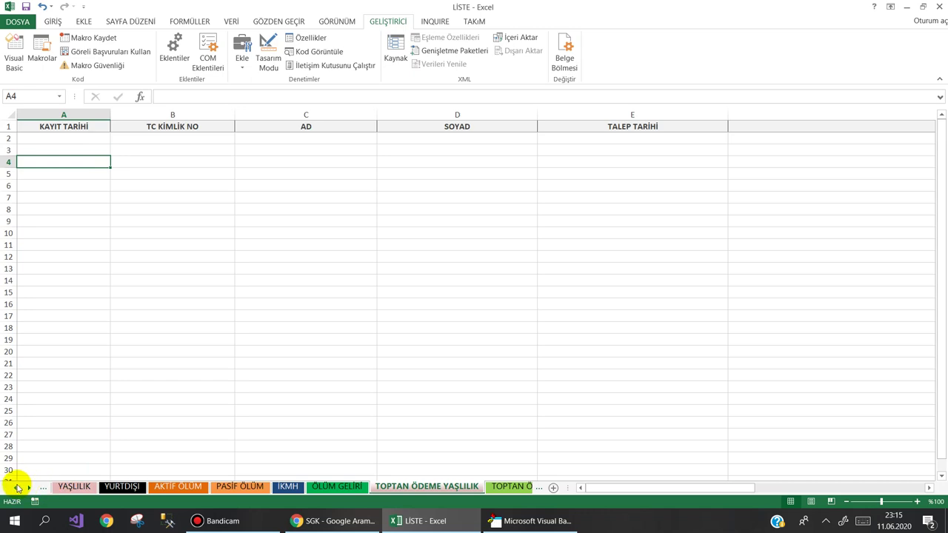
pyautogui.click(554, 522)
# Insert On Error Resume Next above KayitListele's lstKayitlar.RowSource line
pyautogui.doubleClick(432, 96)
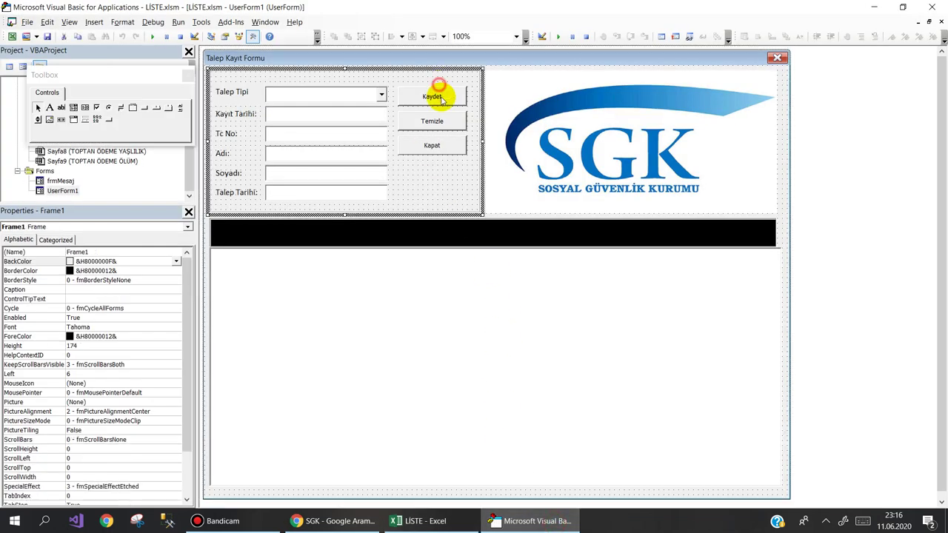
pyautogui.moveTo(943, 263); pyautogui.dragTo(943, 151)
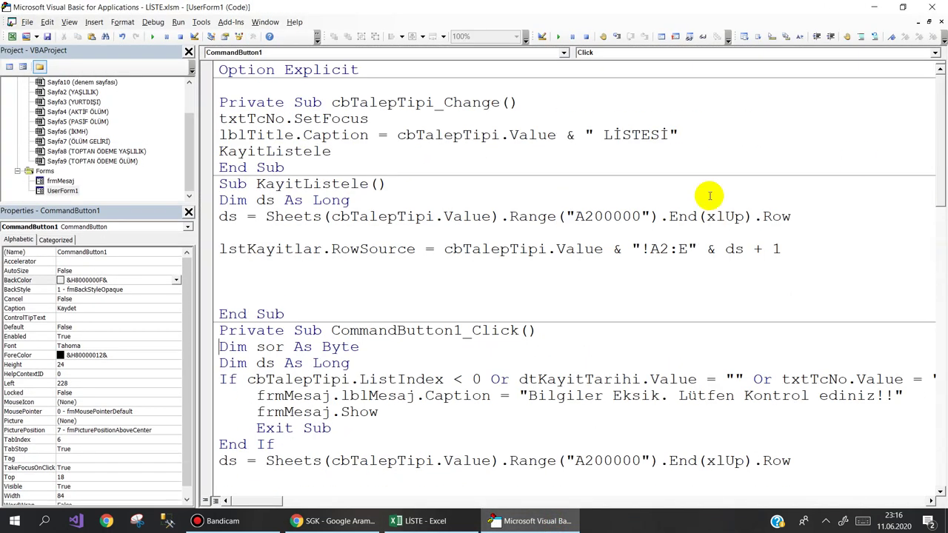
pyautogui.click(265, 233)
pyautogui.write('on error resume next')
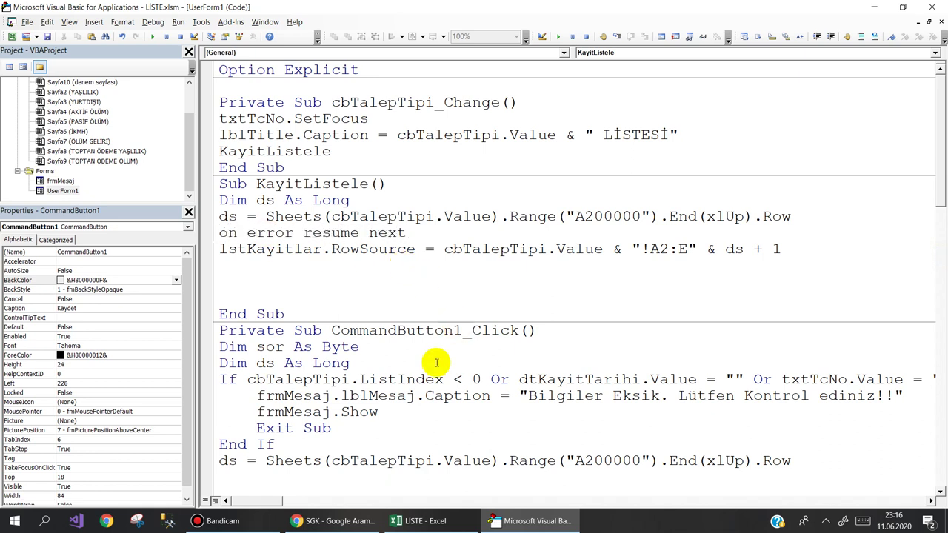
pyautogui.click(389, 304)
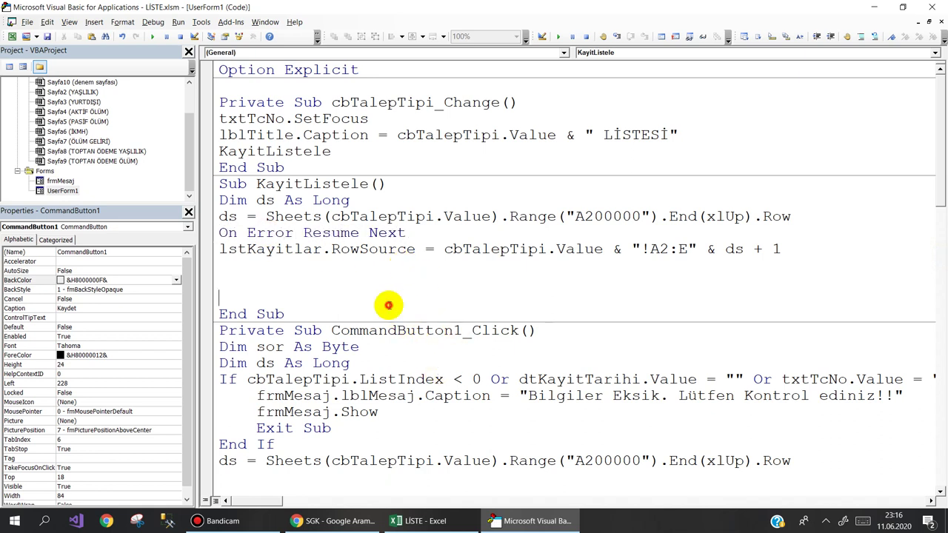
pyautogui.click(222, 520)
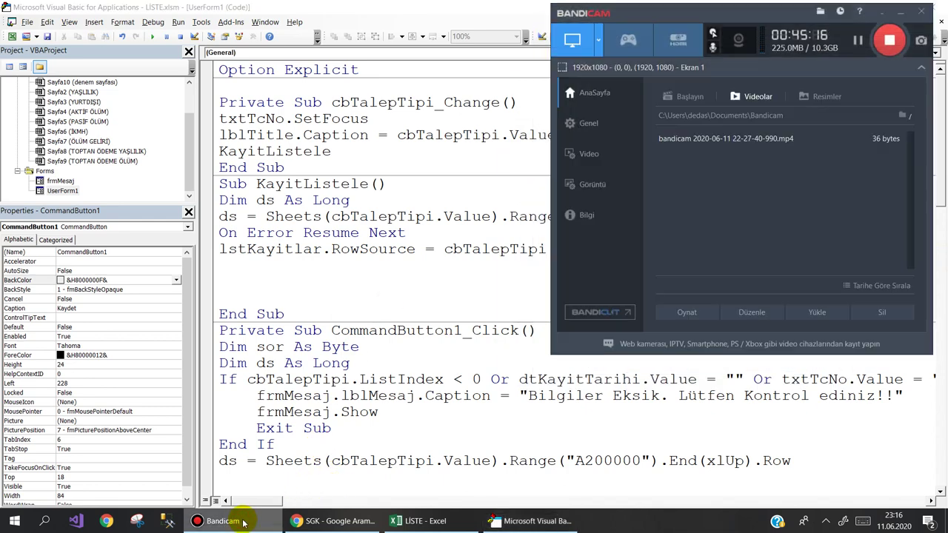
pyautogui.click(306, 296)
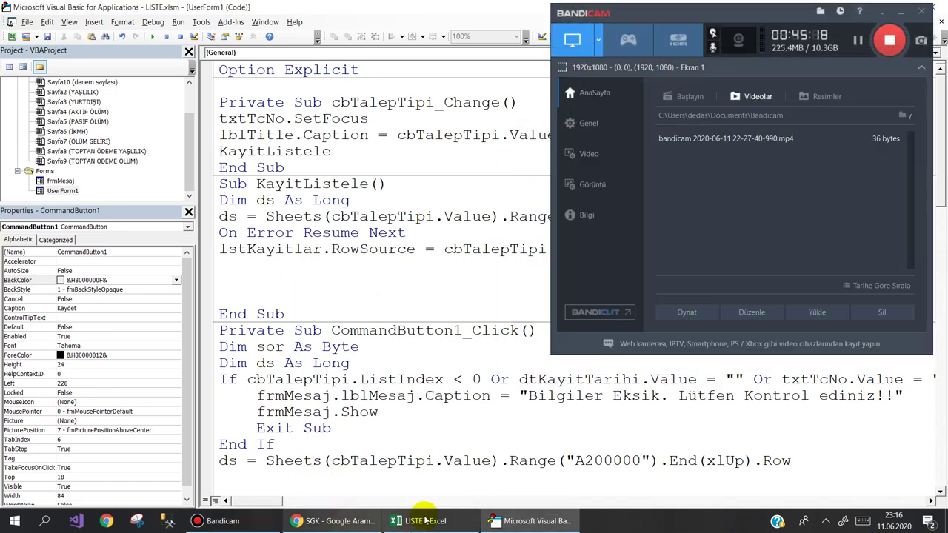
pyautogui.click(904, 16)
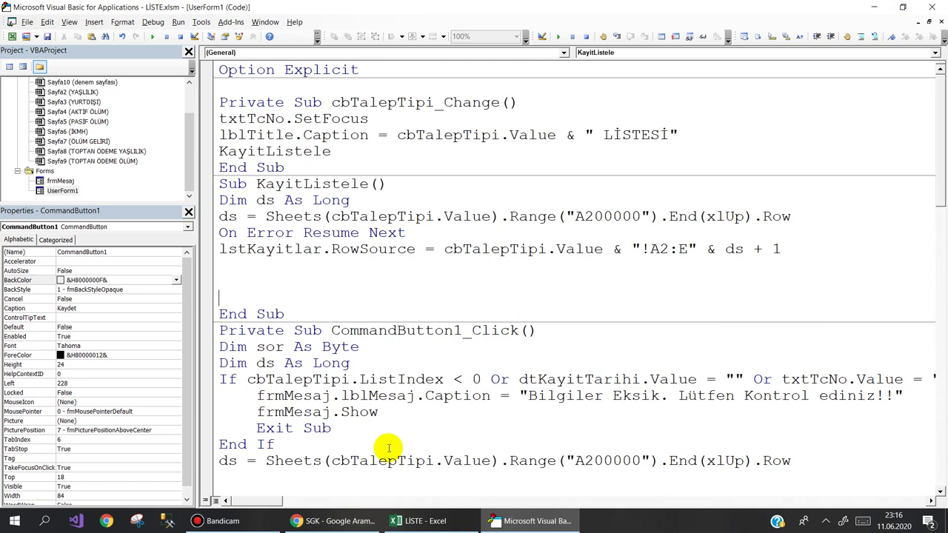
pyautogui.click(409, 520)
# Open the form on AnaSayfa and try YURTDIŞI, TOPTAN ÖDEME YAŞLILIK and AKTİF ÖLÜM
pyautogui.click(8, 489)
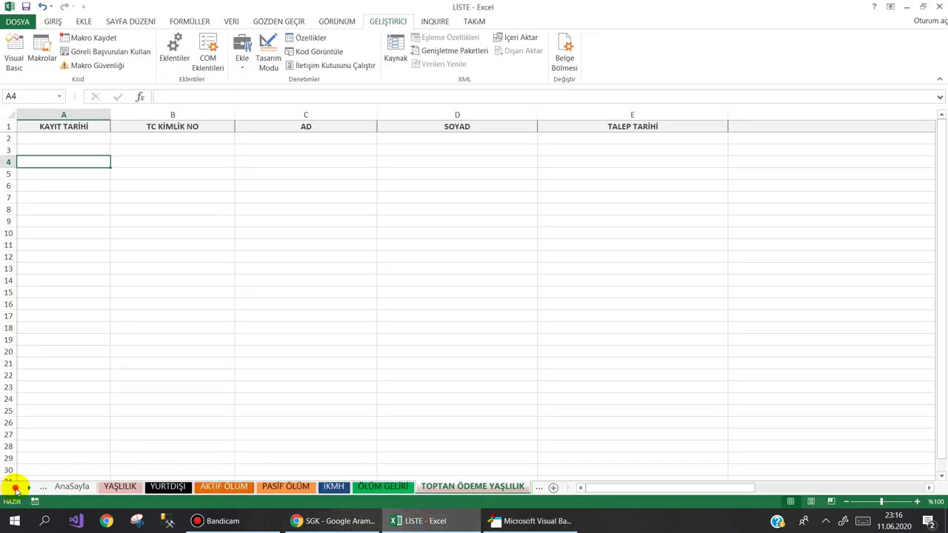
pyautogui.click(70, 486)
pyautogui.click(196, 237)
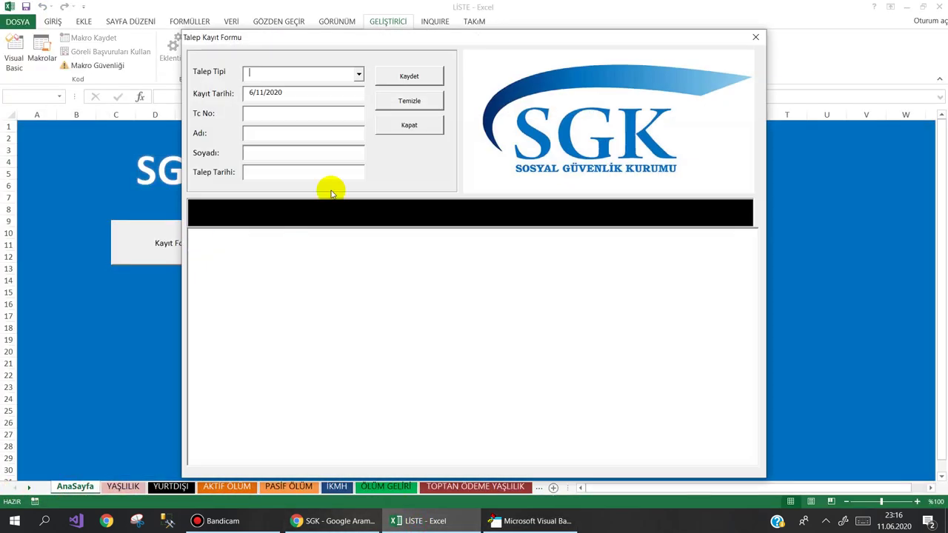
pyautogui.click(358, 74)
pyautogui.click(359, 74)
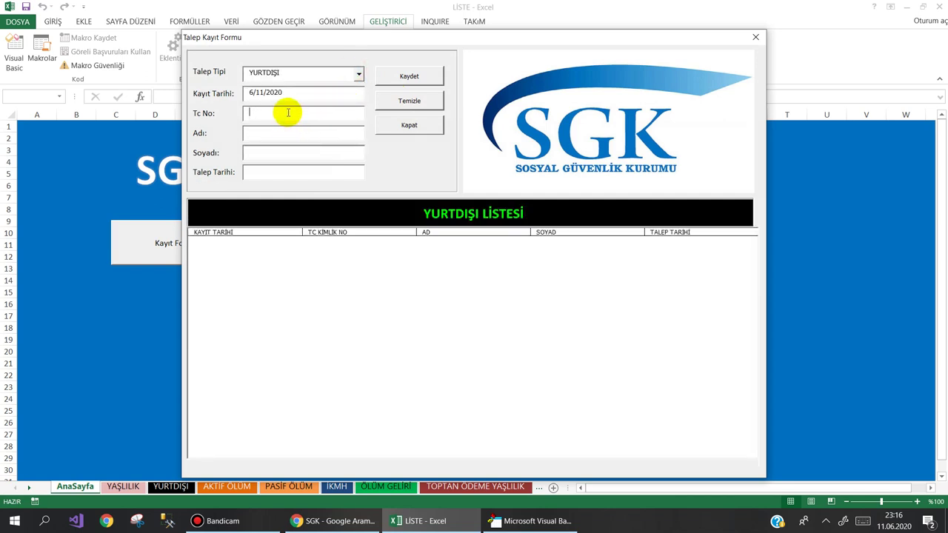
pyautogui.click(359, 73)
pyautogui.click(334, 126)
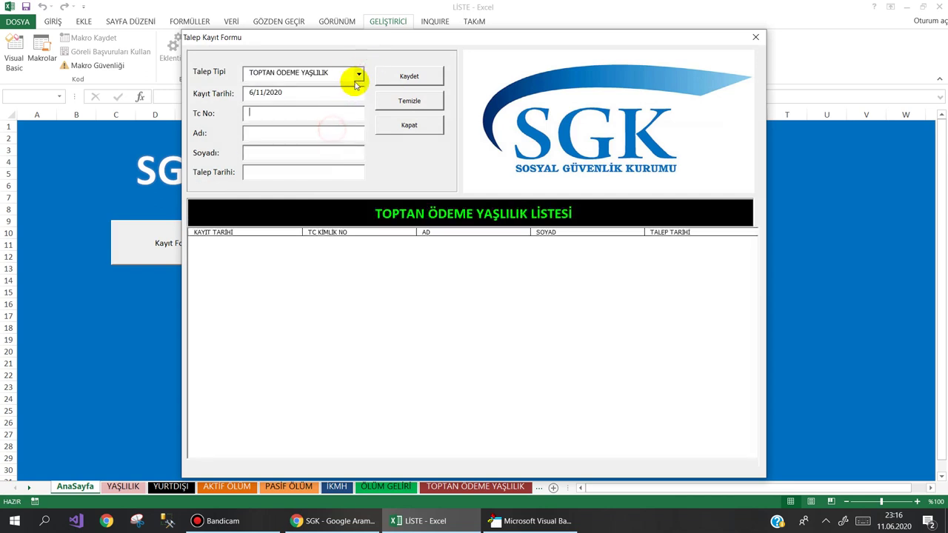
pyautogui.click(358, 74)
pyautogui.click(330, 94)
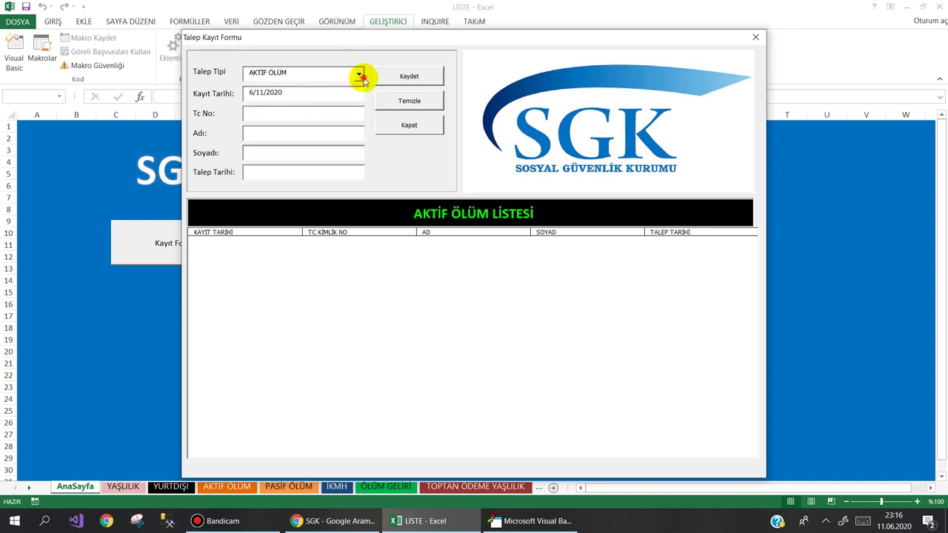
# Switch through PASİF ÖLÜM, ÖLÜM GELİRİ and back to AKTİF ÖLÜM, then close the form
pyautogui.click(358, 74)
pyautogui.click(323, 103)
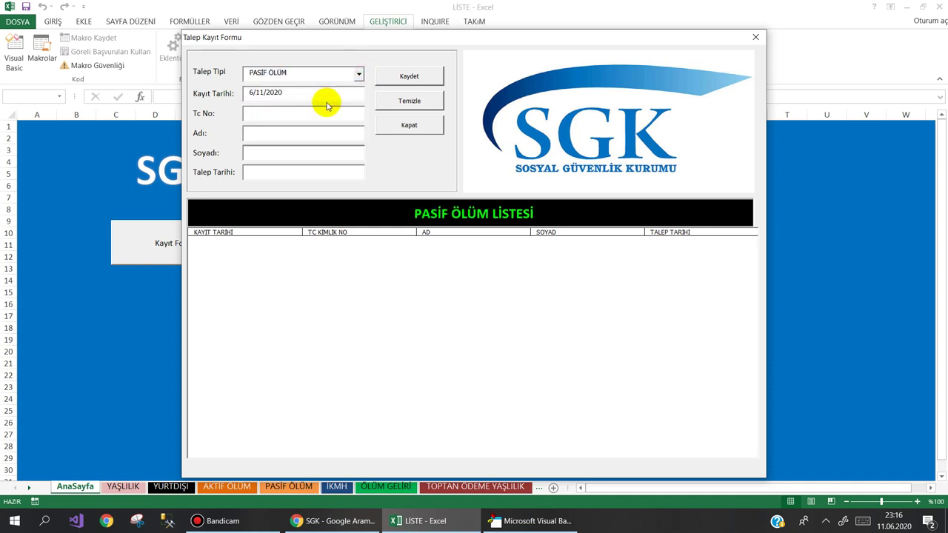
pyautogui.click(356, 74)
pyautogui.click(324, 117)
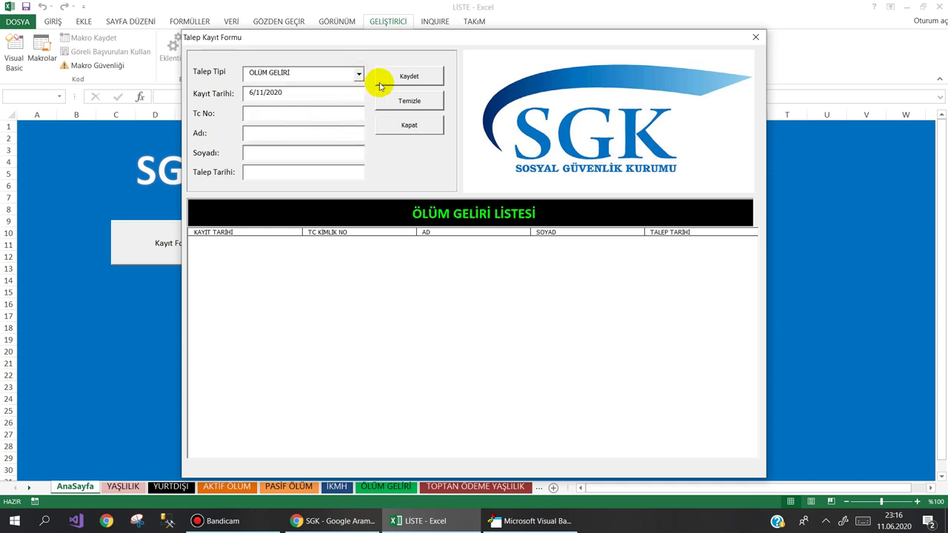
pyautogui.click(358, 74)
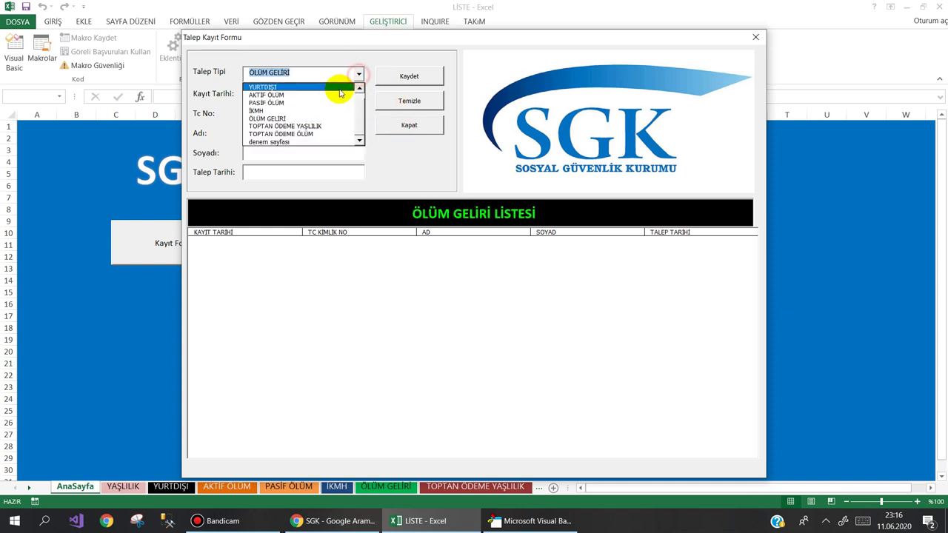
pyautogui.click(335, 95)
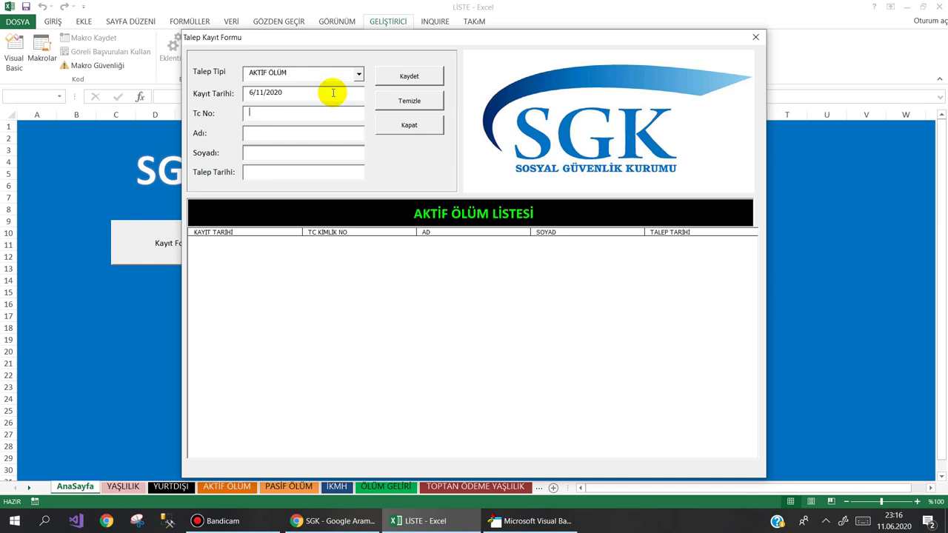
pyautogui.click(413, 126)
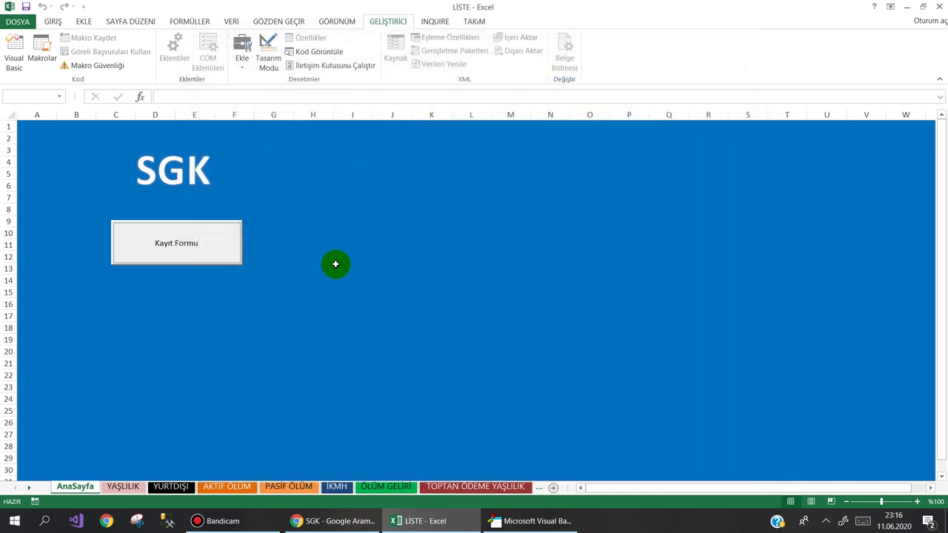
pyautogui.click(527, 521)
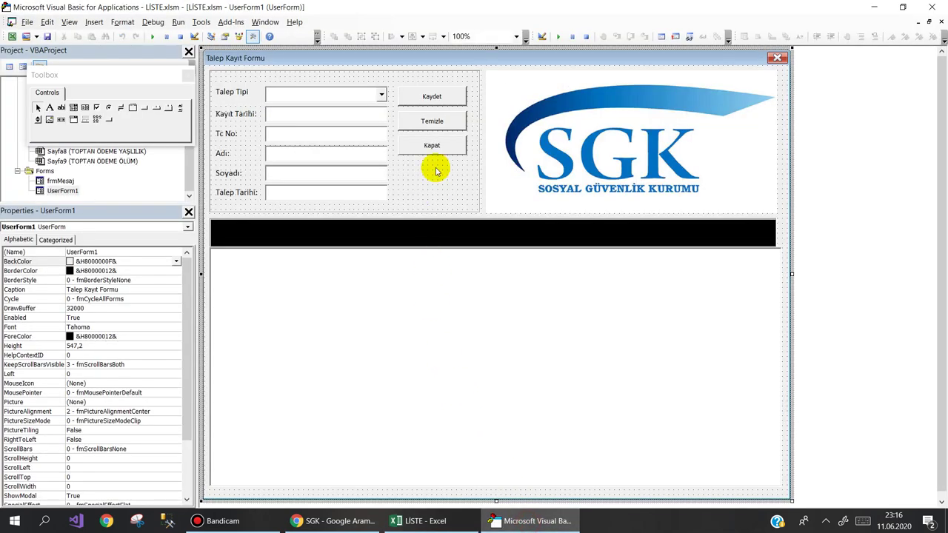
# Wrap cbTalepTipi.Value in Trim() on KayitListele's lstKayitlar.RowSource line
pyautogui.doubleClick(431, 104)
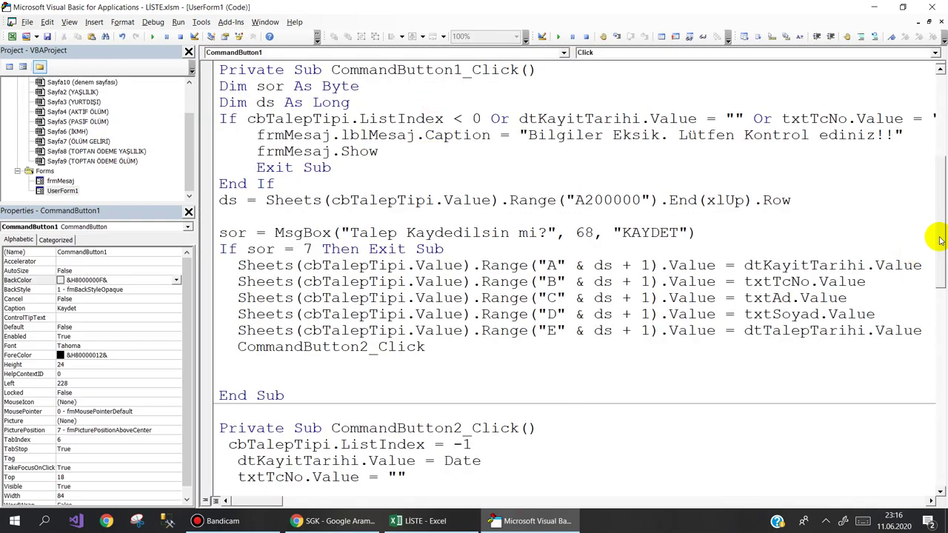
pyautogui.moveTo(942, 234); pyautogui.dragTo(942, 151)
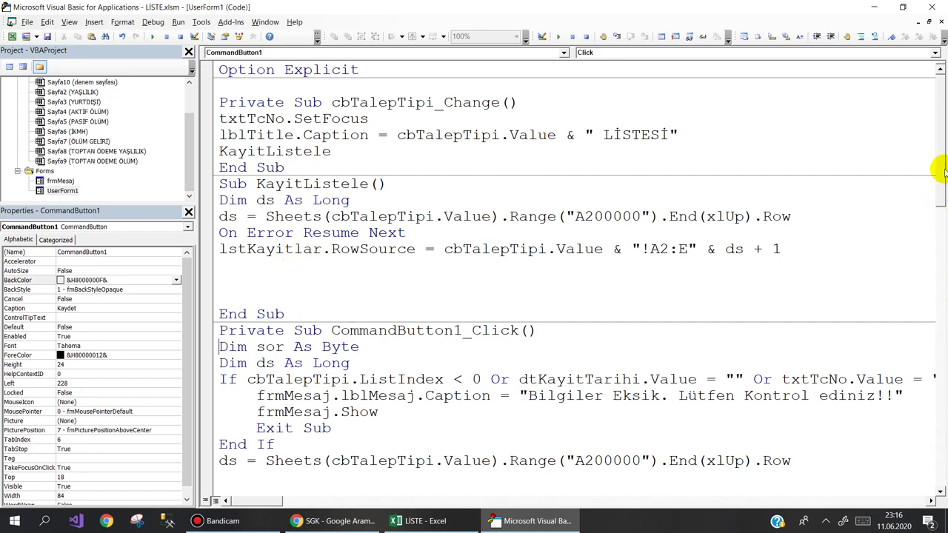
pyautogui.moveTo(942, 168); pyautogui.dragTo(942, 450)
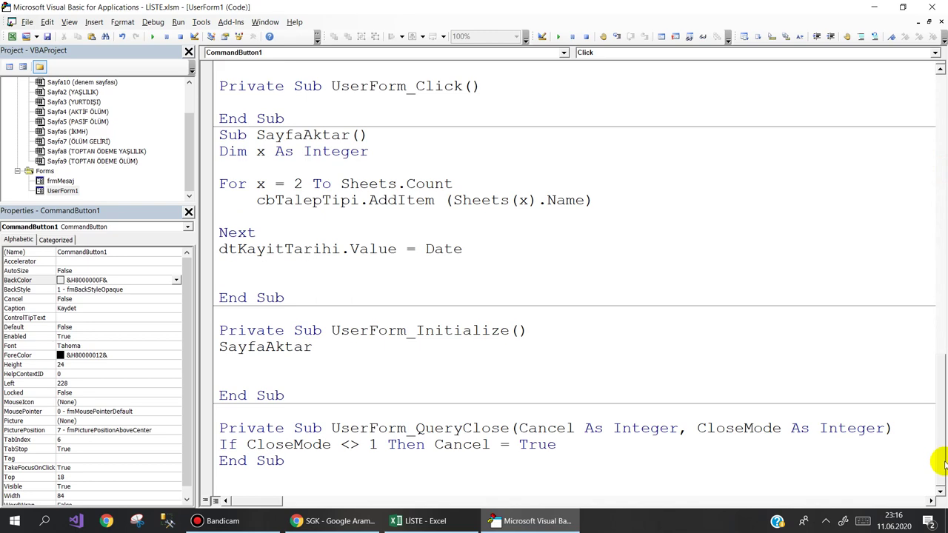
pyautogui.moveTo(942, 463)
pyautogui.mouseDown()
pyautogui.moveTo(931, 408)
pyautogui.moveTo(942, 150)
pyautogui.mouseUp()
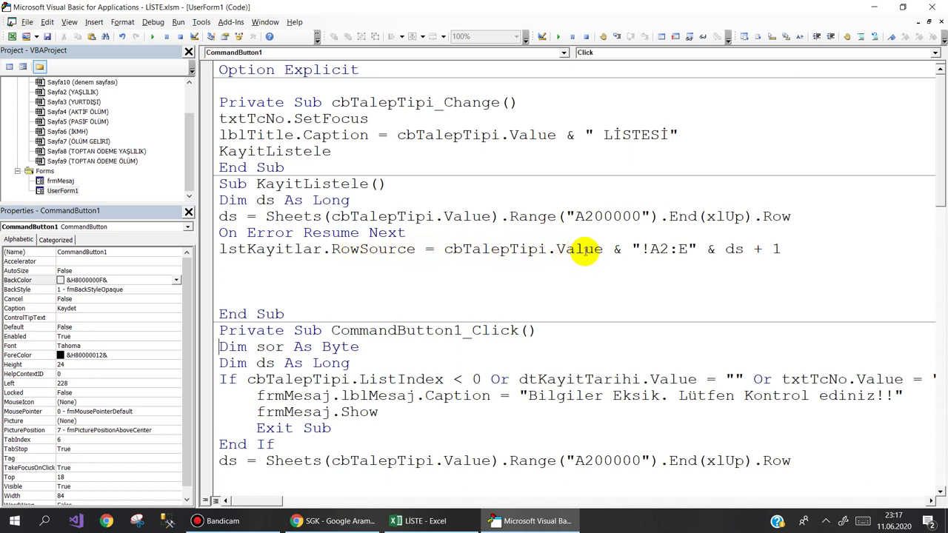
pyautogui.click(445, 249)
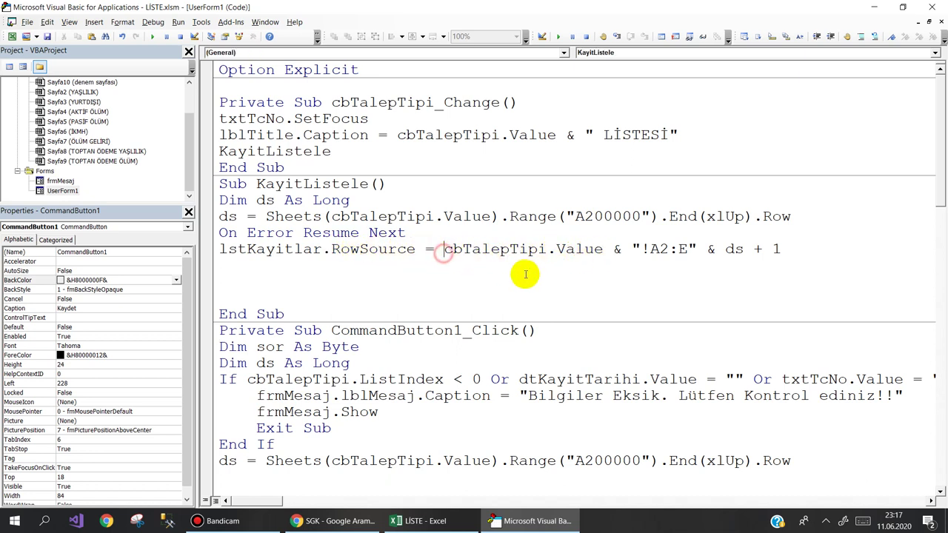
pyautogui.write('trim')
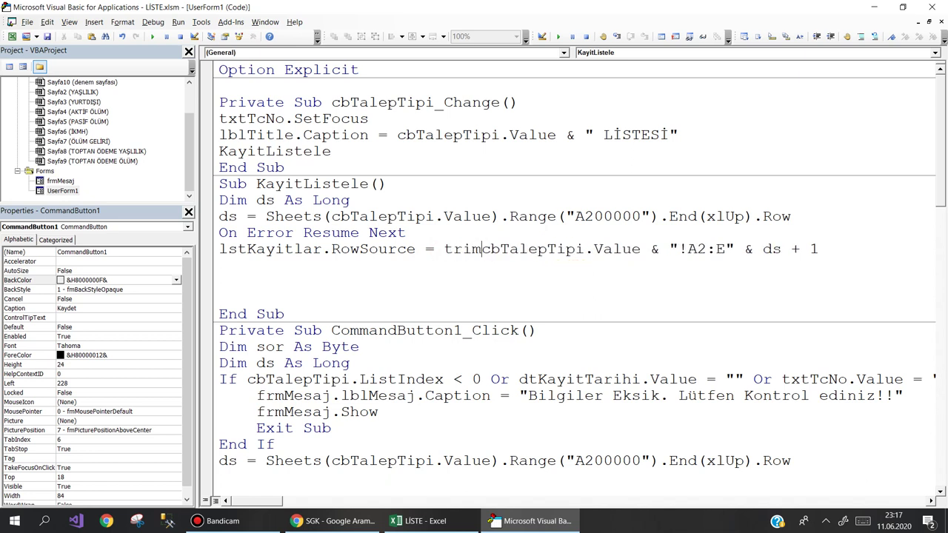
pyautogui.write('(')
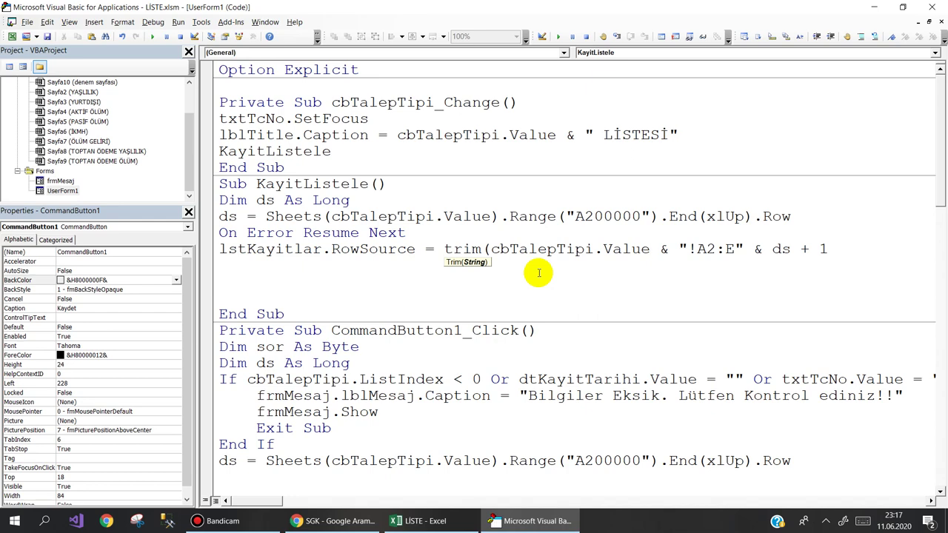
pyautogui.write(')')
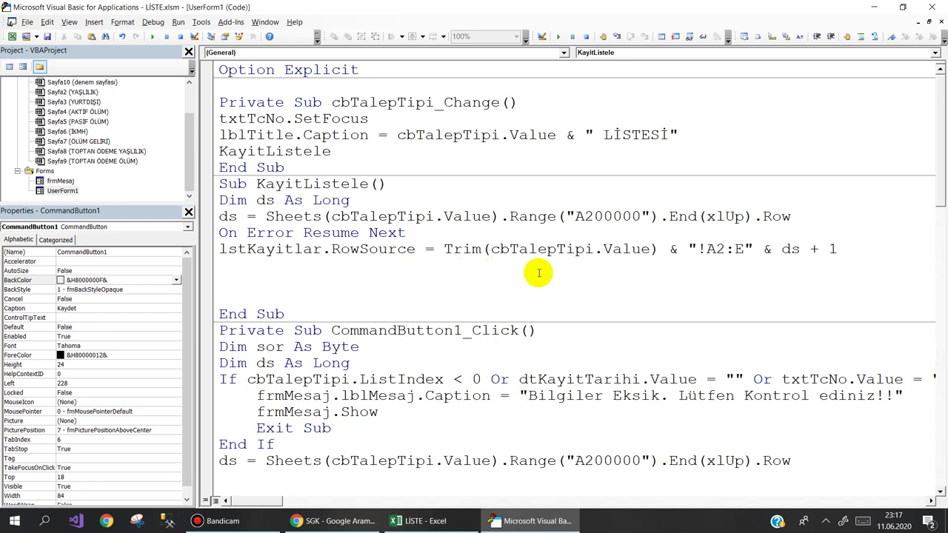
# Run the form, try YURTDIŞI, ÖLÜM GELİRİ, PASİF ÖLÜM and TOPTAN ÖDEME ÖLÜM, then close it
pyautogui.click(153, 37)
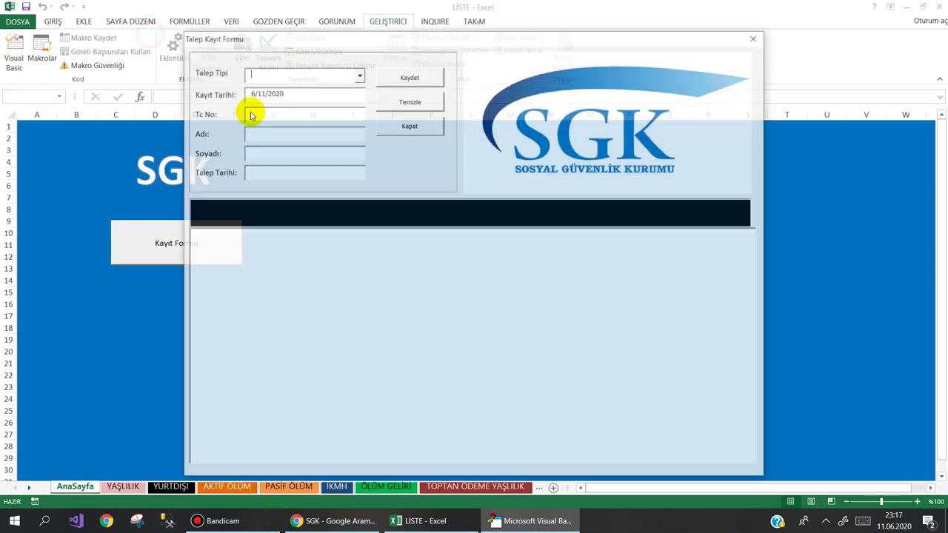
pyautogui.click(356, 74)
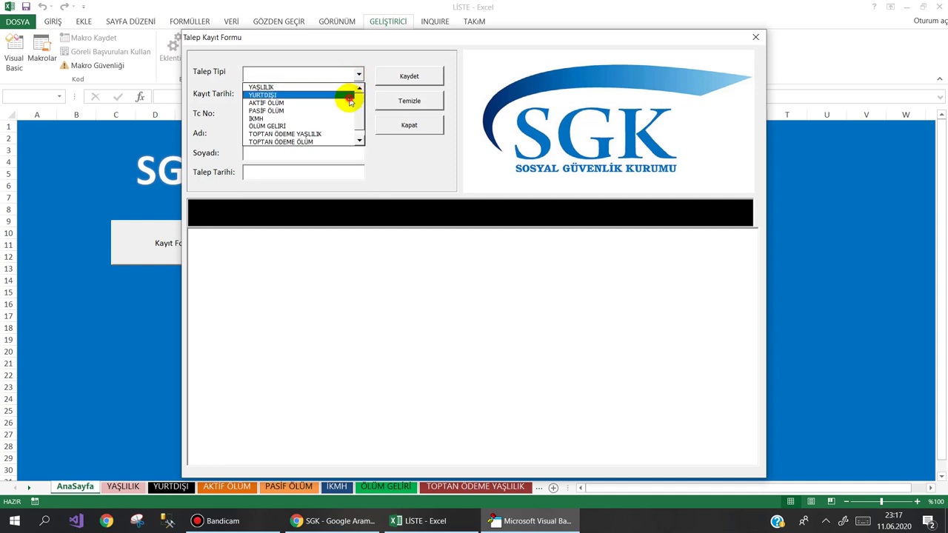
pyautogui.click(350, 97)
pyautogui.click(359, 76)
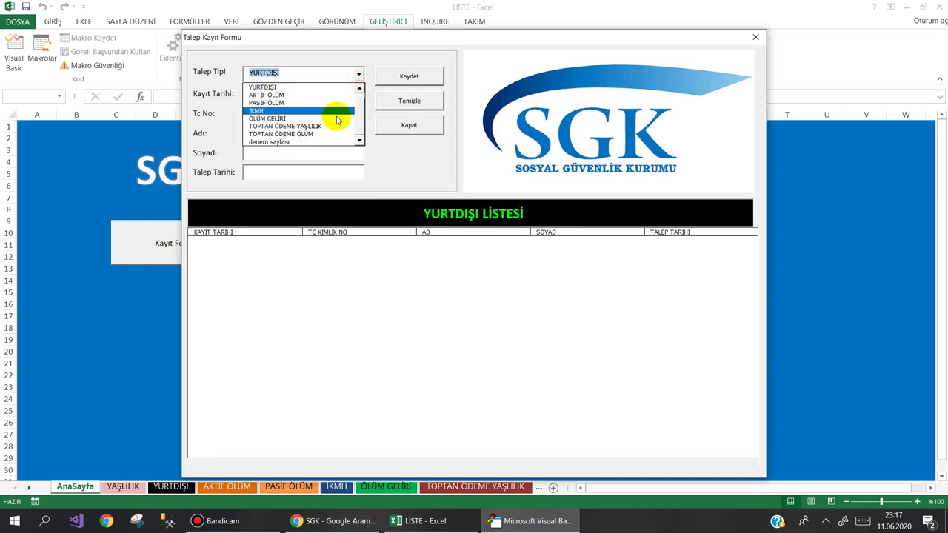
pyautogui.click(334, 117)
pyautogui.click(358, 76)
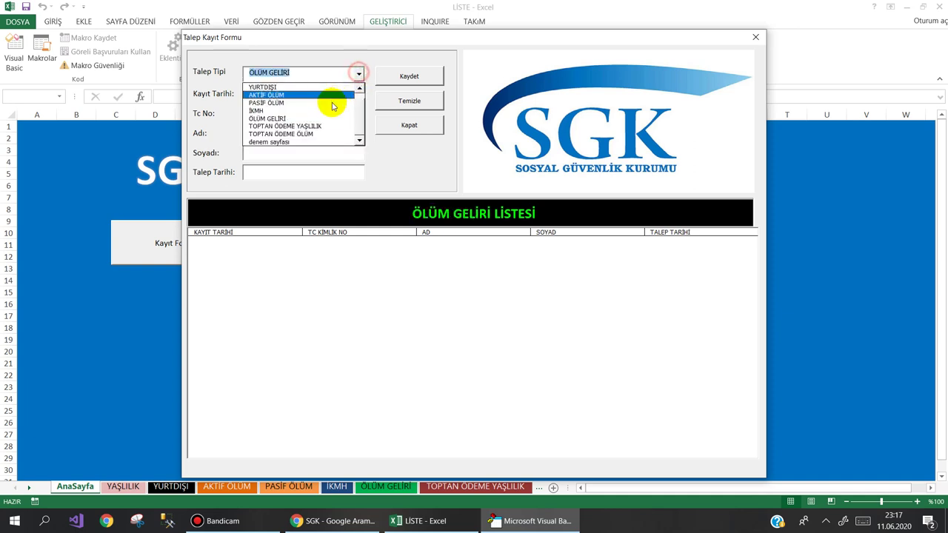
pyautogui.click(324, 100)
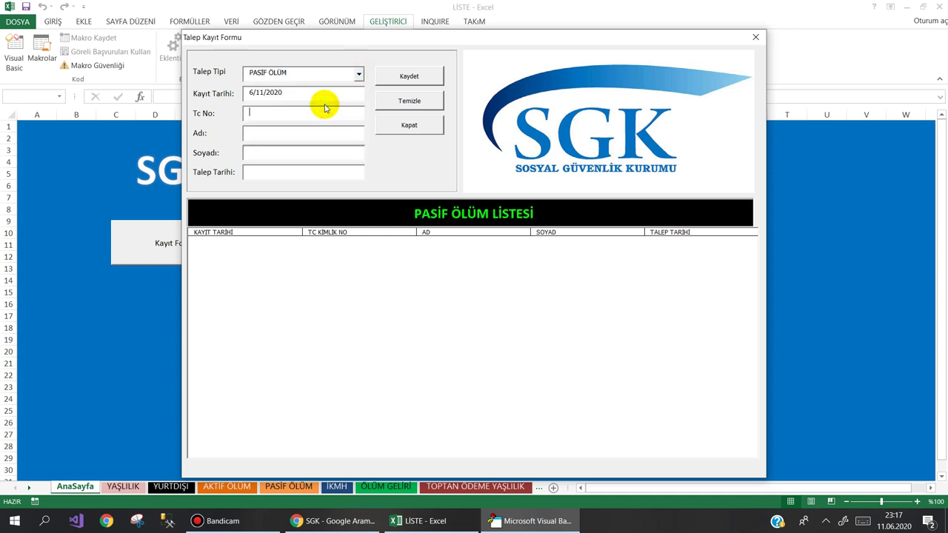
pyautogui.click(358, 77)
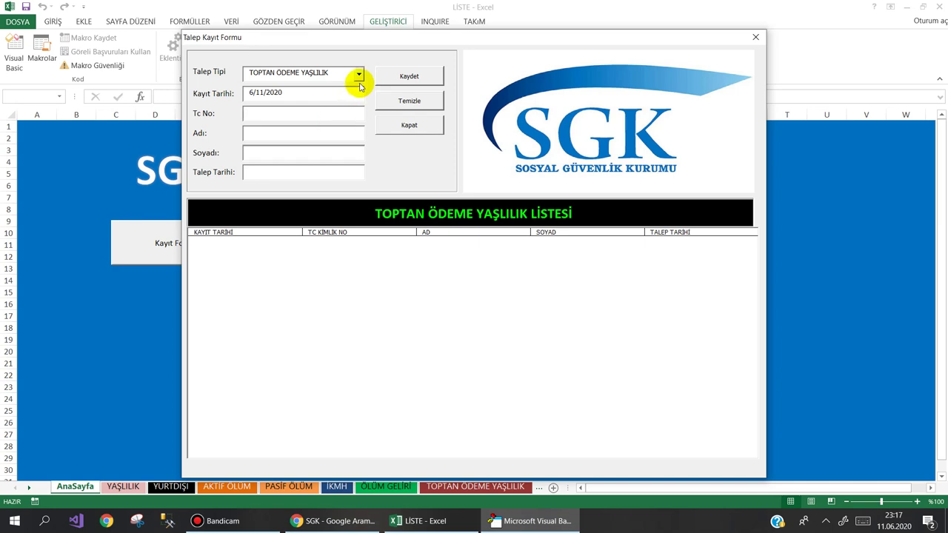
pyautogui.click(358, 73)
pyautogui.click(329, 126)
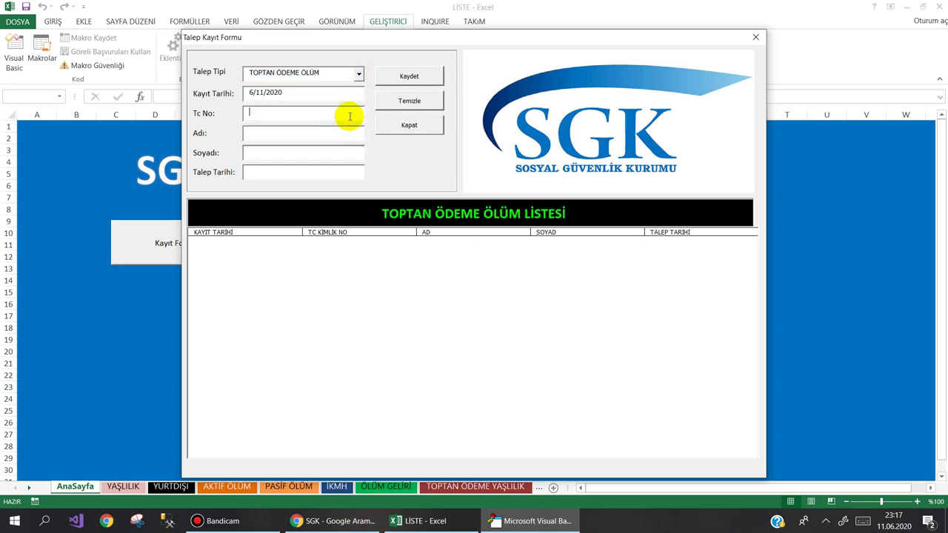
pyautogui.click(425, 124)
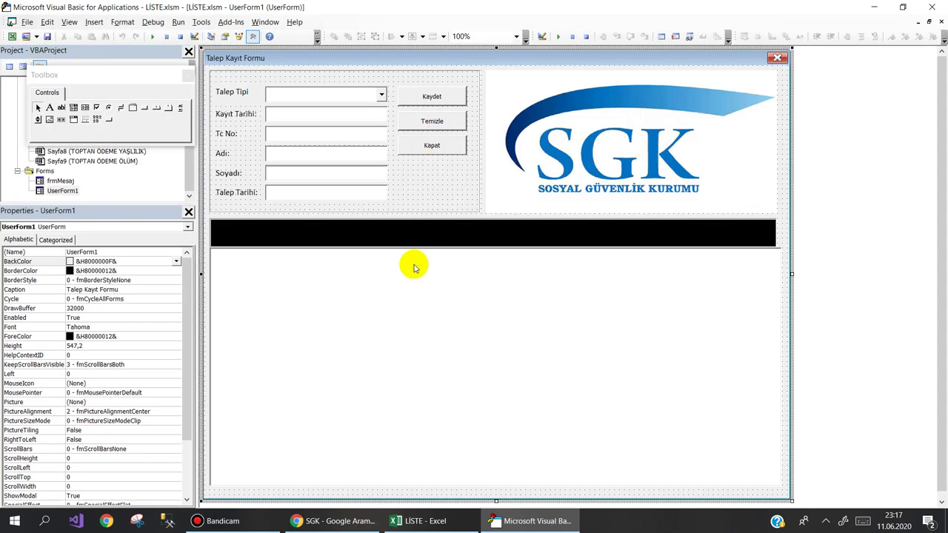
# Return to the VBA editor and run the Talep Kayıt Formu over the Excel workbook
pyautogui.click(222, 521)
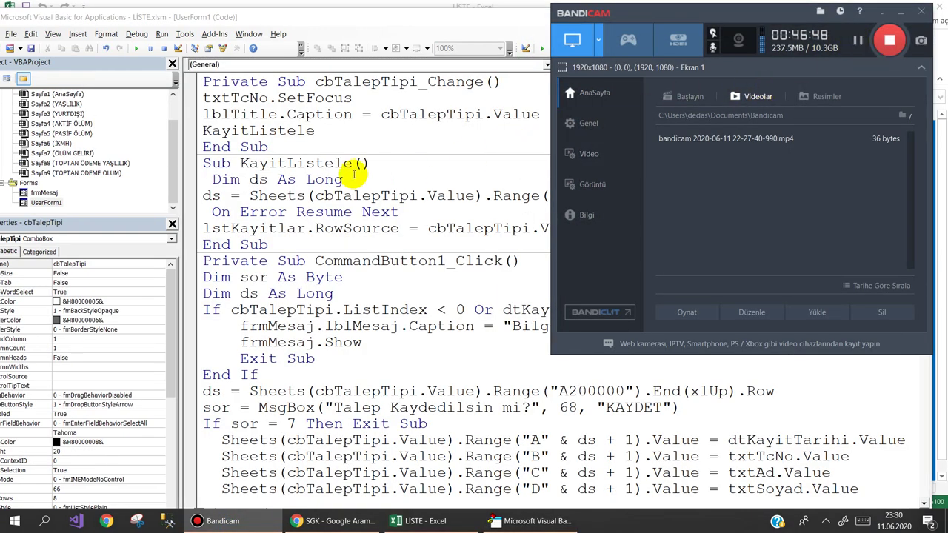
pyautogui.click(373, 167)
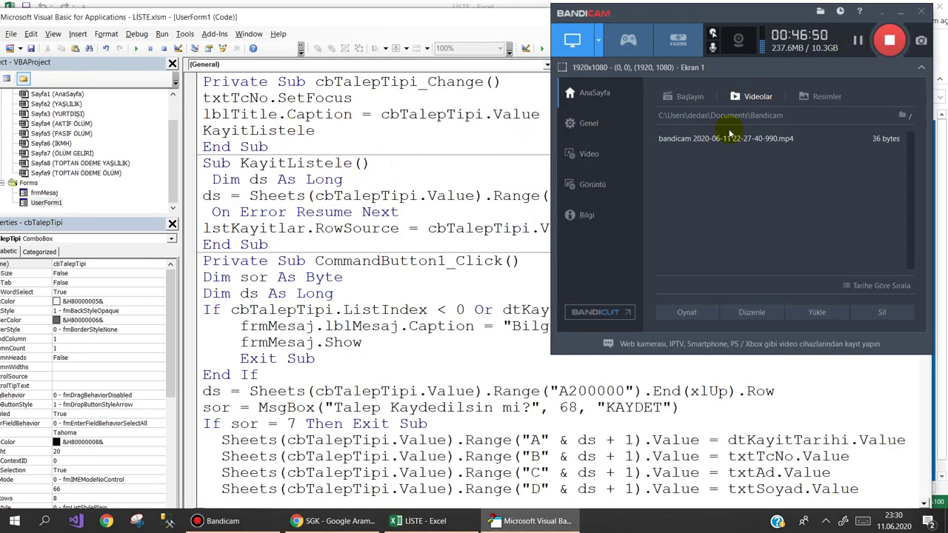
pyautogui.click(901, 21)
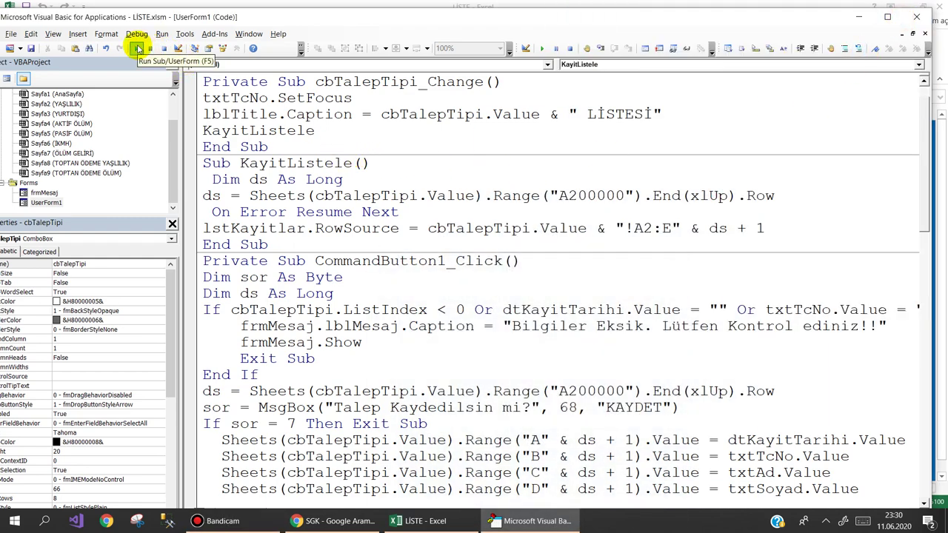
pyautogui.click(149, 49)
# Fill in an AKTİF ÖLÜM request with a test Tc No and confirm saving it
pyautogui.click(358, 73)
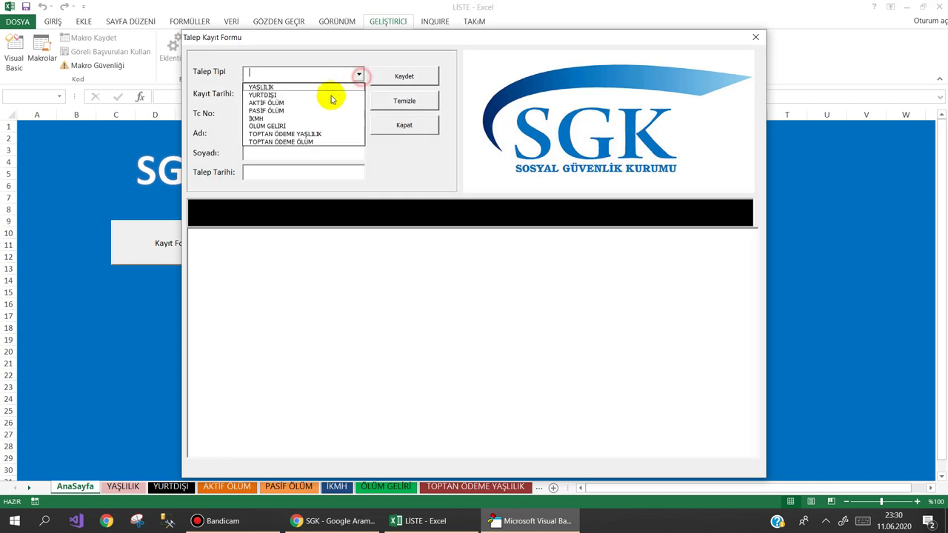
pyautogui.click(333, 96)
pyautogui.click(334, 111)
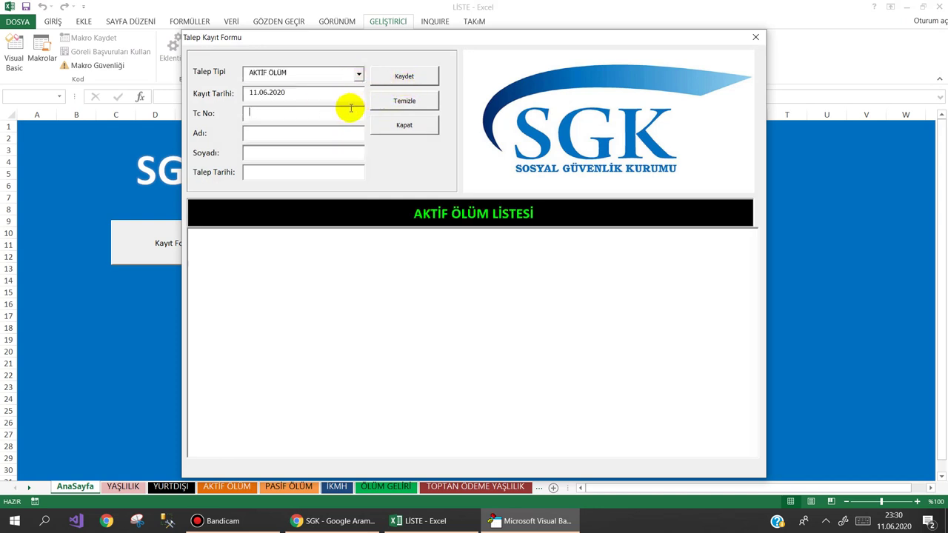
pyautogui.write('23452345234')
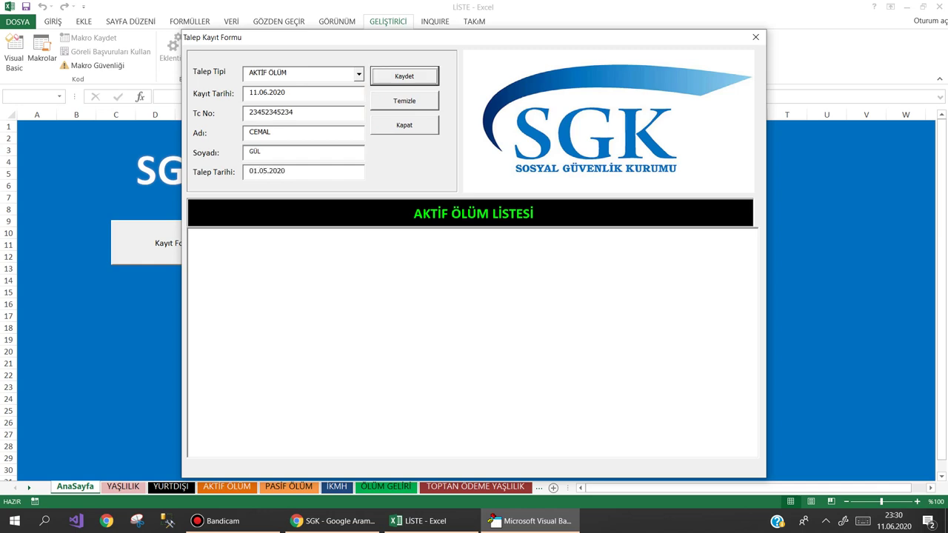
pyautogui.press('Return')
pyautogui.press('Return')
pyautogui.press('Return')
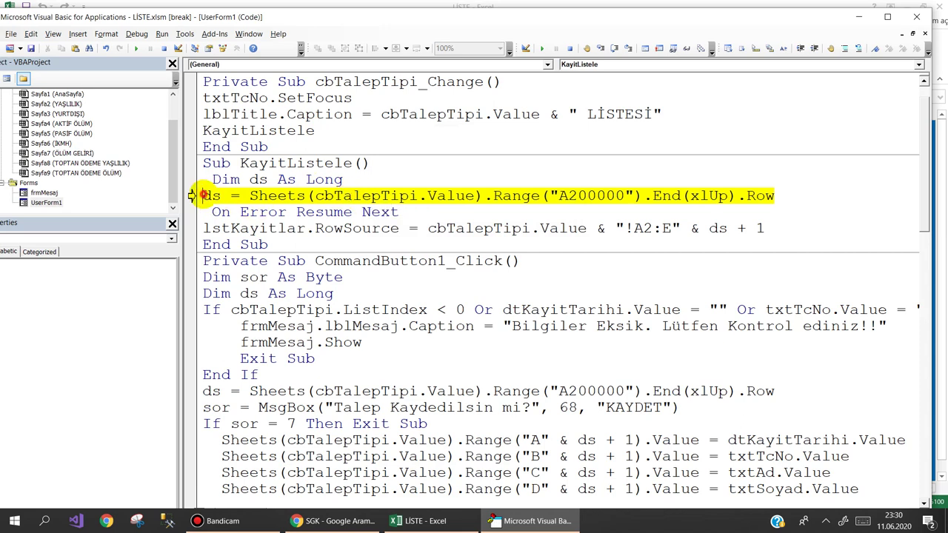
# Comment out the failing ds row-count line in KayitListele, resume, close the form, and go back to Excel
pyautogui.moveTo(191, 194); pyautogui.dragTo(211, 97)
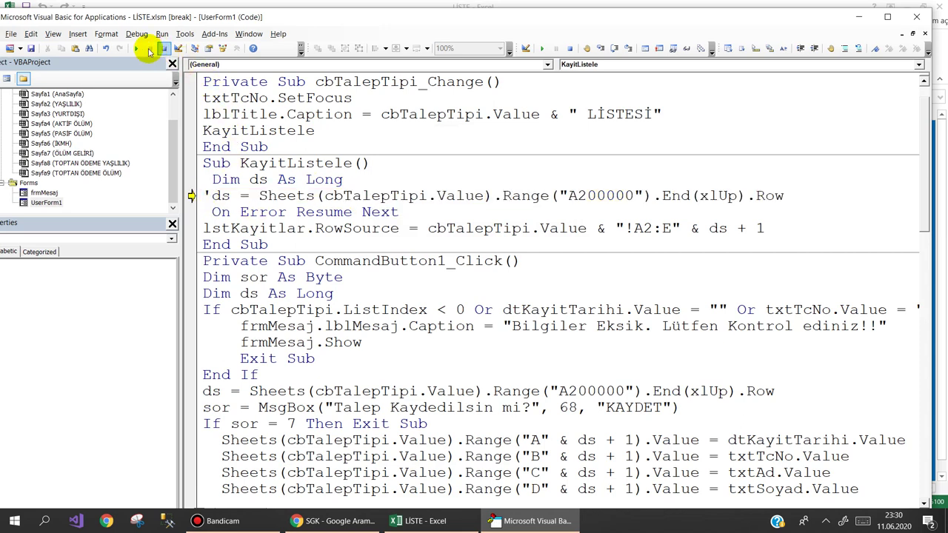
pyautogui.click(136, 48)
pyautogui.click(406, 124)
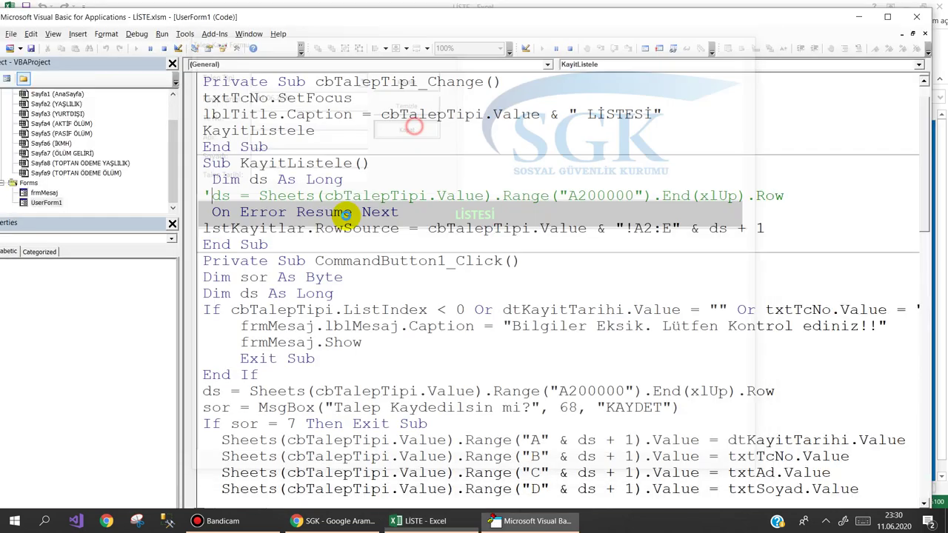
pyautogui.click(398, 519)
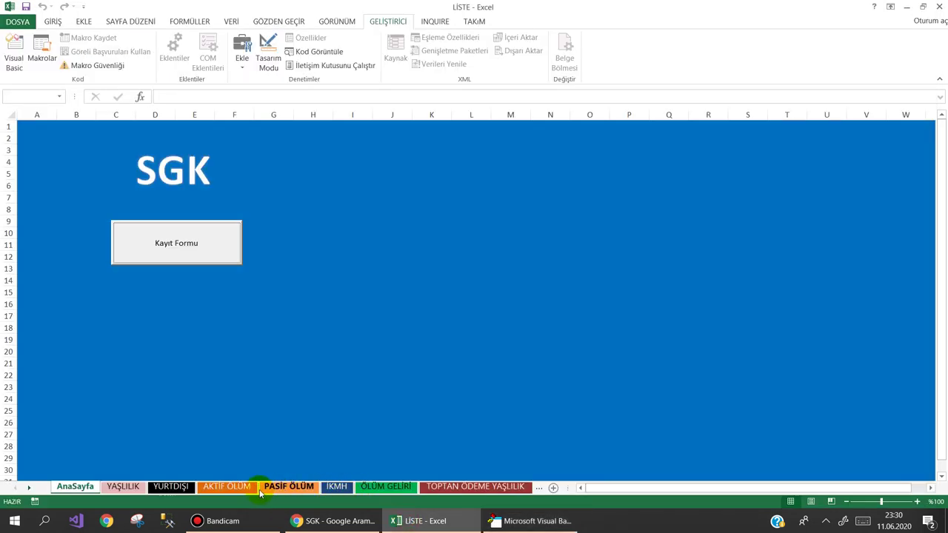
# Browse the PASİF ÖLÜM, ÖLÜM GELİRİ, AKTİF ÖLÜM and YAŞLILIK sheets, then return to AnaSayfa
pyautogui.click(285, 486)
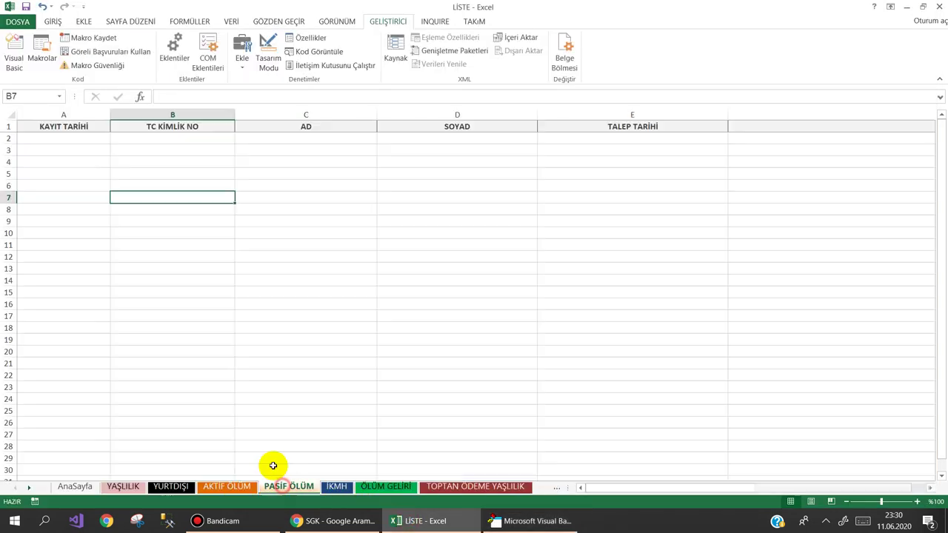
pyautogui.click(339, 486)
pyautogui.click(400, 486)
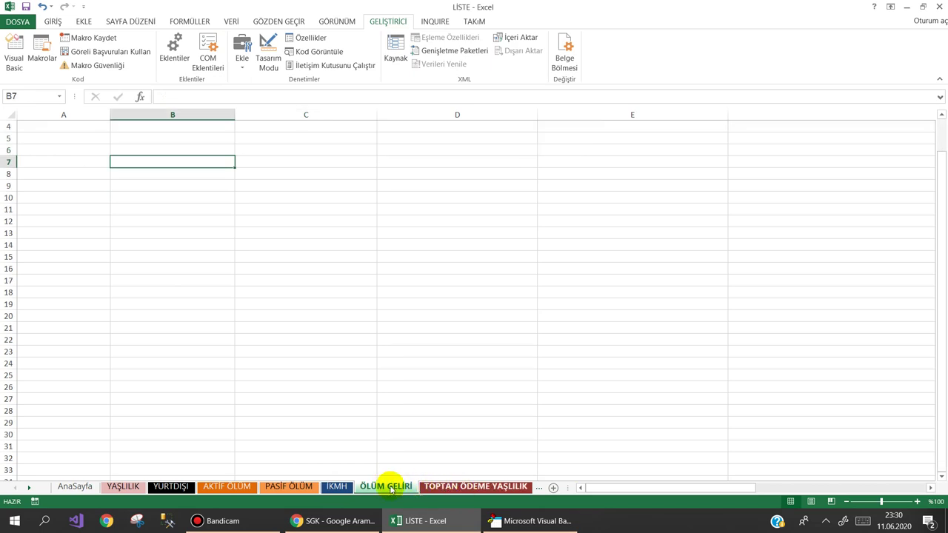
pyautogui.click(232, 490)
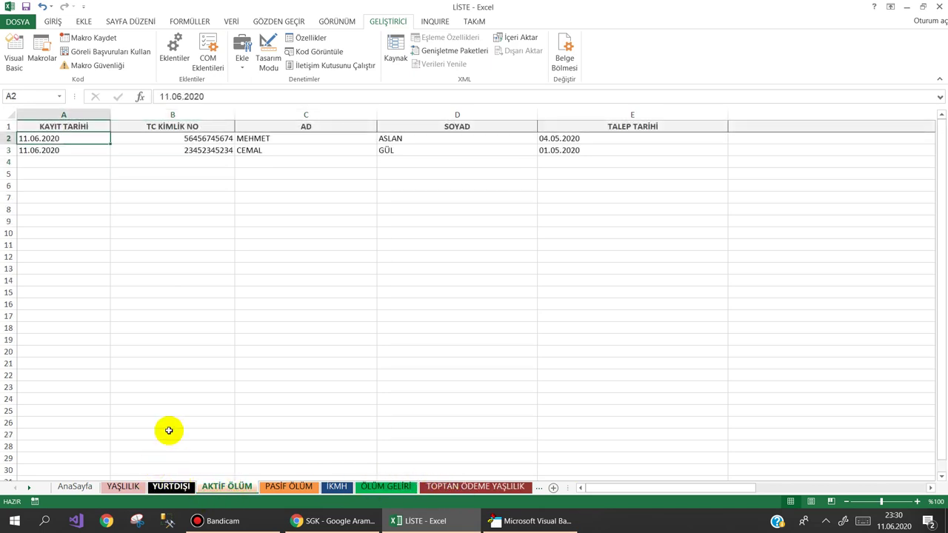
pyautogui.click(273, 150)
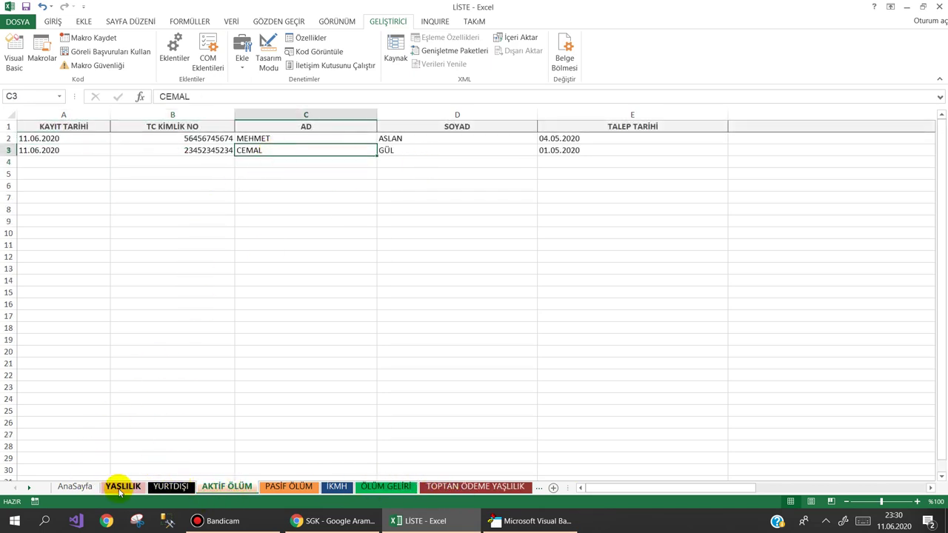
pyautogui.click(123, 486)
pyautogui.click(76, 487)
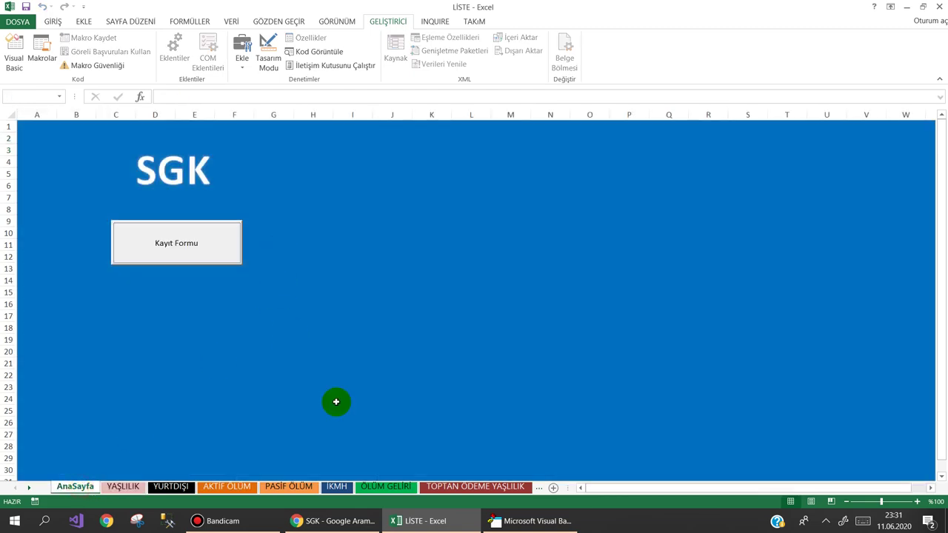
# Narrow the SGK logo and shorten the records list box on UserForm1
pyautogui.click(529, 520)
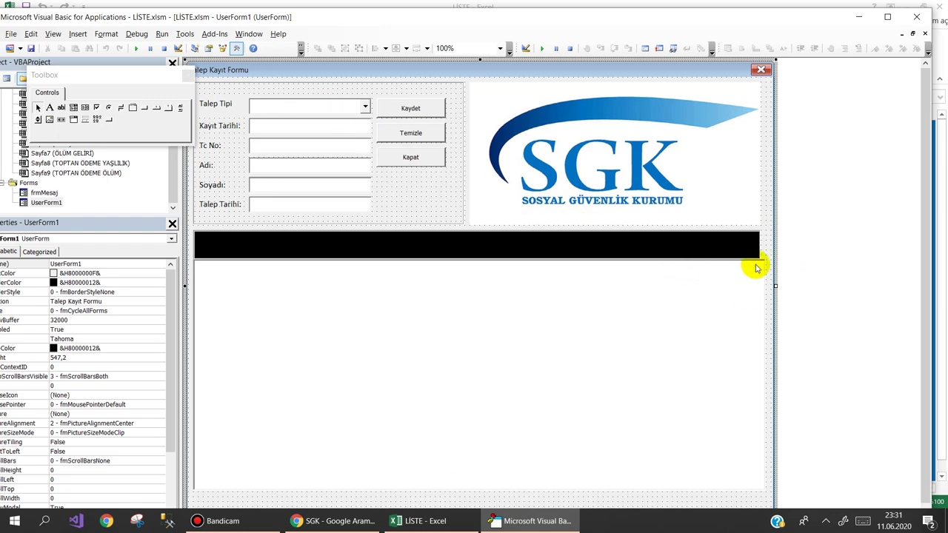
pyautogui.click(688, 183)
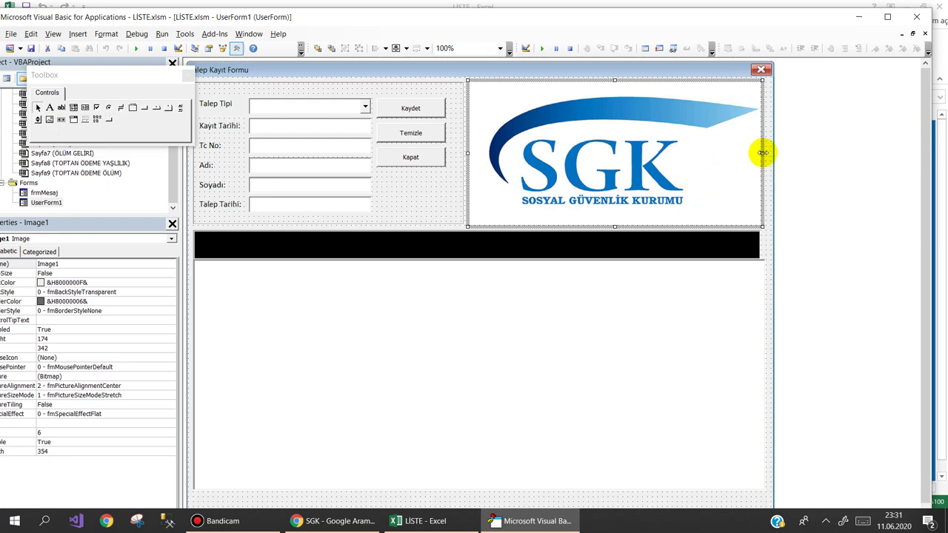
pyautogui.moveTo(761, 155)
pyautogui.mouseDown()
pyautogui.moveTo(708, 155)
pyautogui.moveTo(755, 160)
pyautogui.mouseUp()
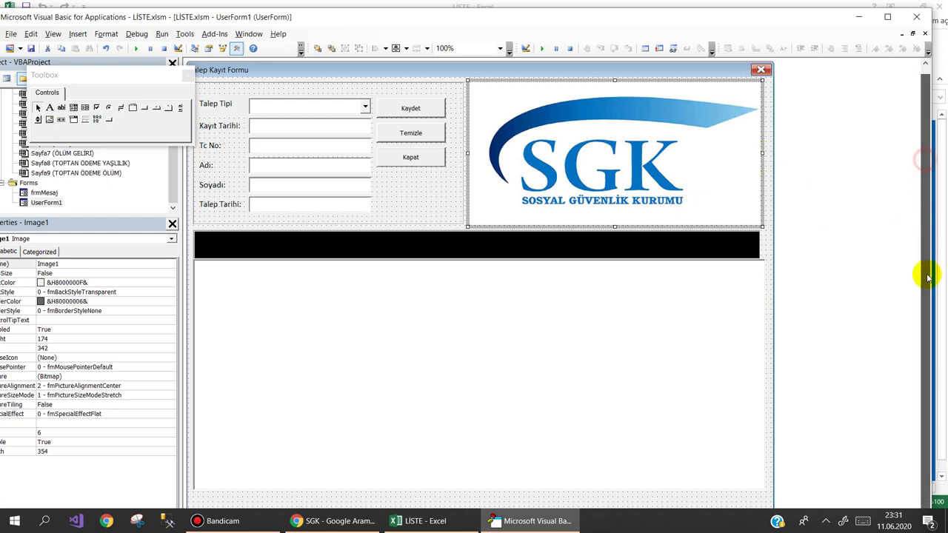
pyautogui.moveTo(925, 170); pyautogui.dragTo(921, 271)
pyautogui.click(478, 433)
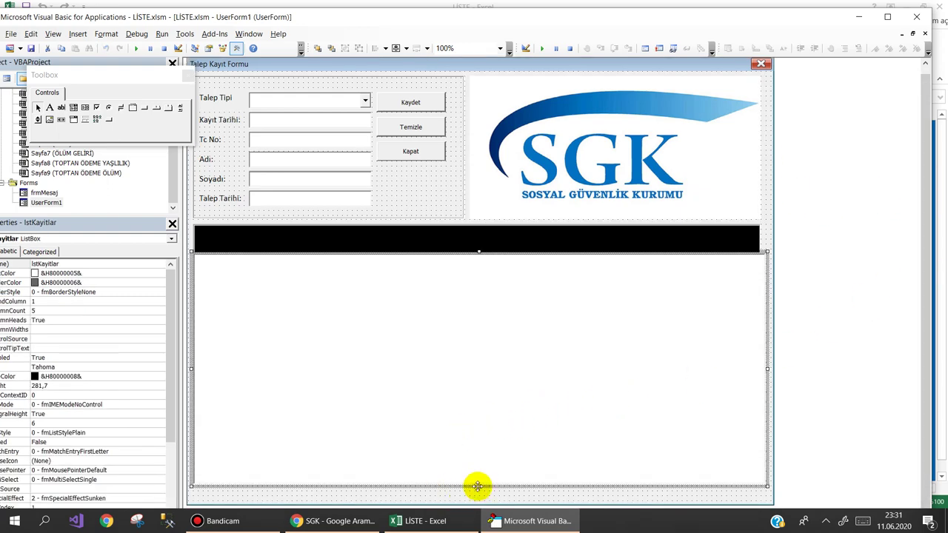
pyautogui.moveTo(478, 486); pyautogui.dragTo(480, 471)
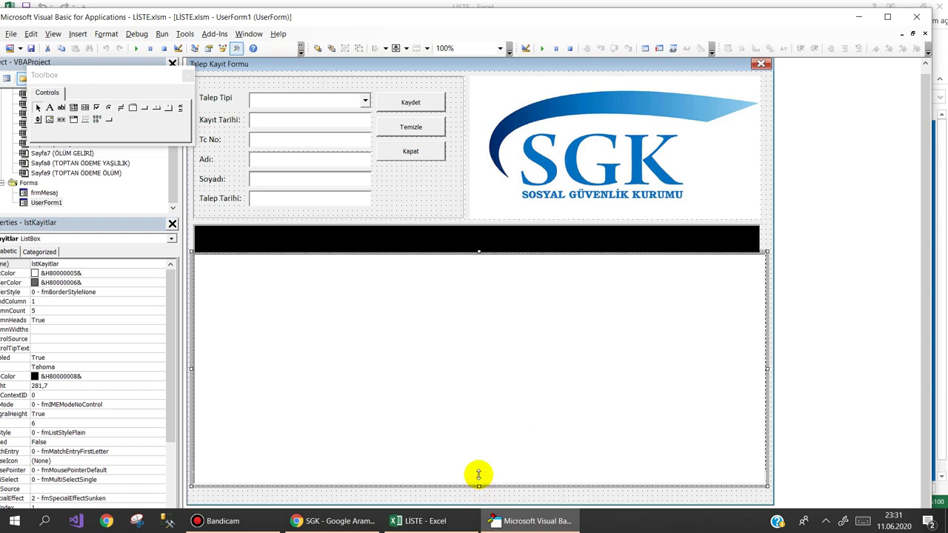
pyautogui.click(367, 488)
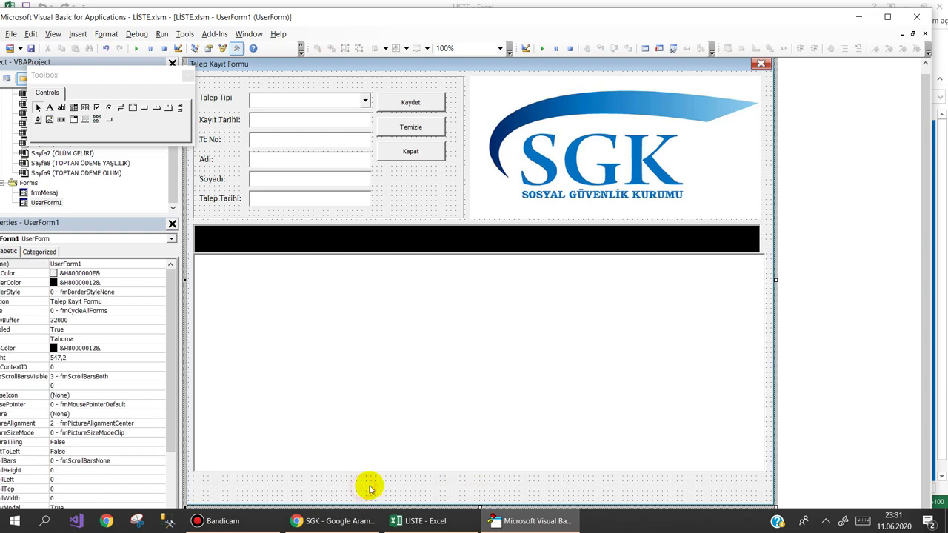
# Copy the Kapat button to the form's bottom-left and look over the YAŞLILIK sheet in Excel
pyautogui.click(411, 154)
pyautogui.moveTo(413, 155); pyautogui.dragTo(234, 492)
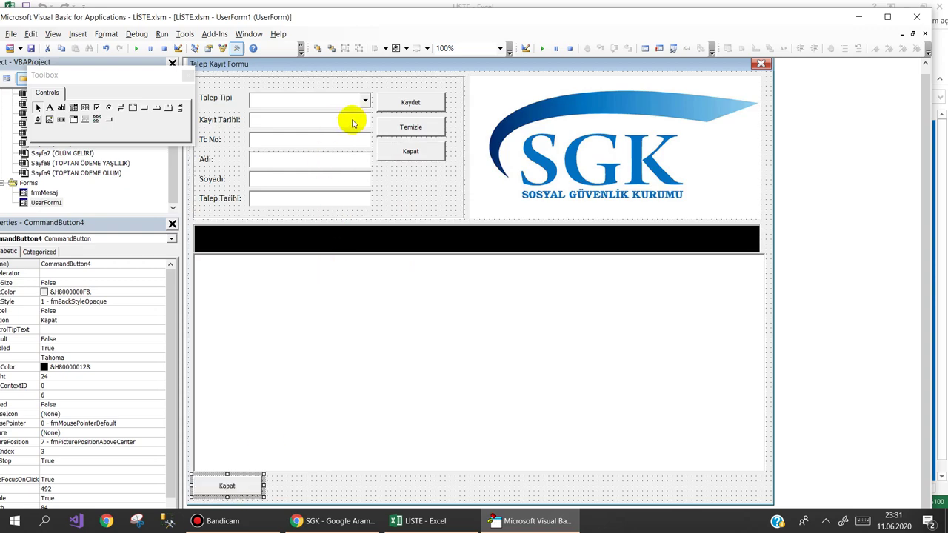
pyautogui.moveTo(331, 22)
pyautogui.mouseDown()
pyautogui.moveTo(381, 72)
pyautogui.moveTo(384, 15)
pyautogui.mouseUp()
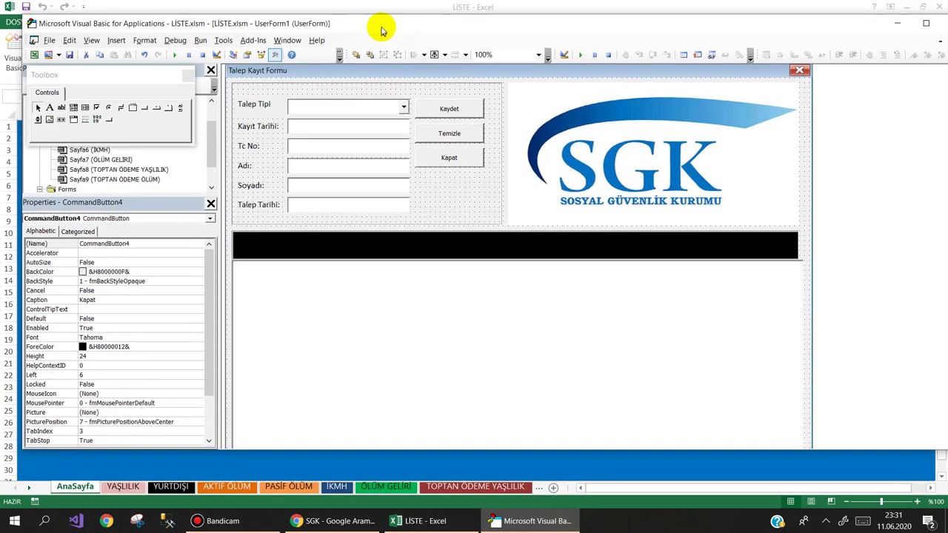
pyautogui.click(123, 489)
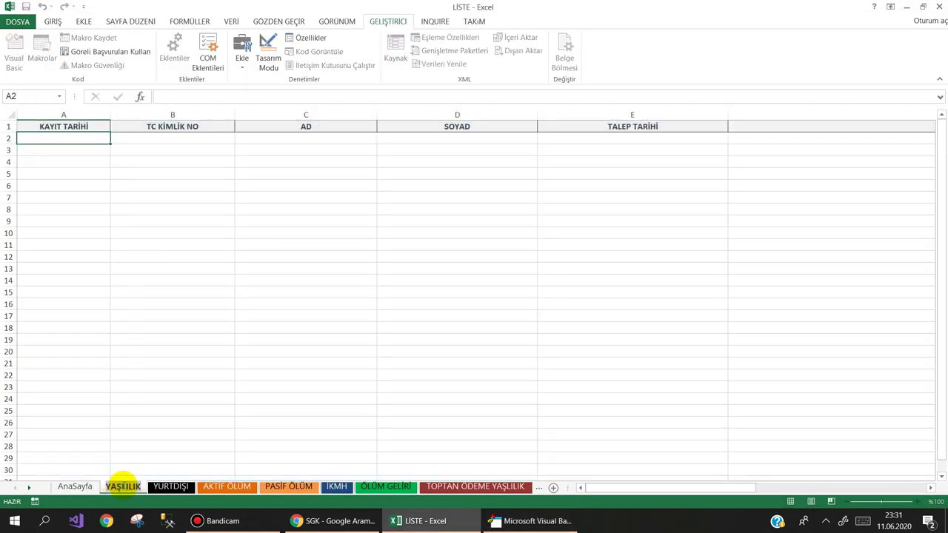
pyautogui.click(122, 364)
pyautogui.click(121, 389)
# Caption the new button Yaşlılık and open its Click procedure
pyautogui.click(529, 521)
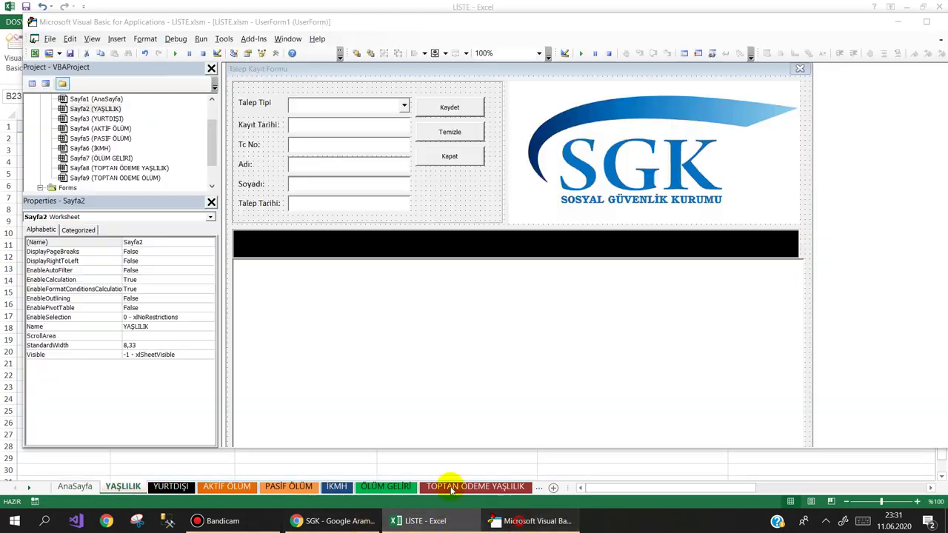
pyautogui.doubleClick(741, 22)
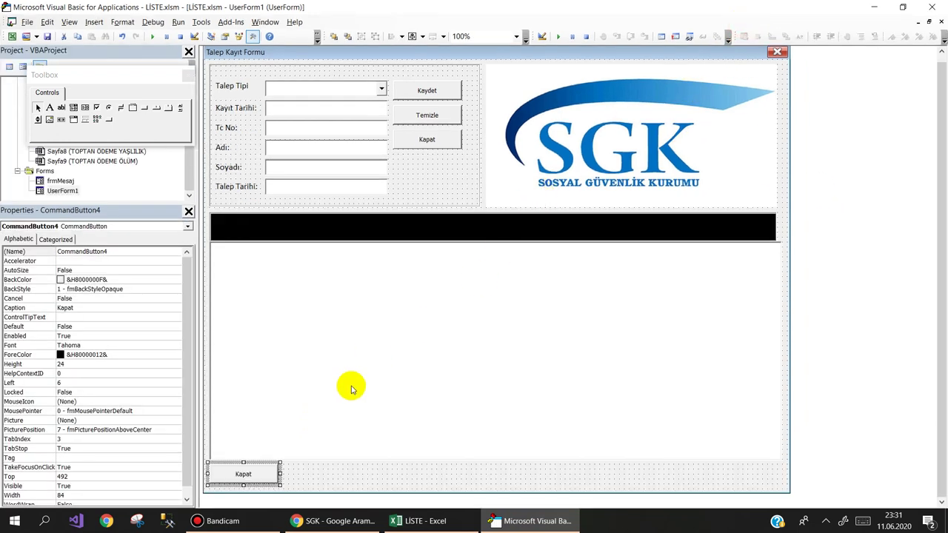
pyautogui.click(263, 474)
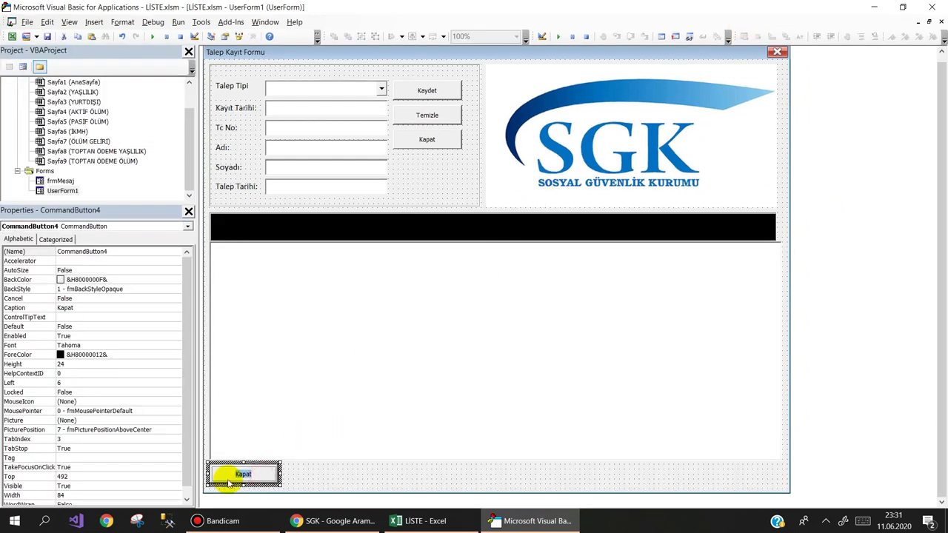
pyautogui.write('y')
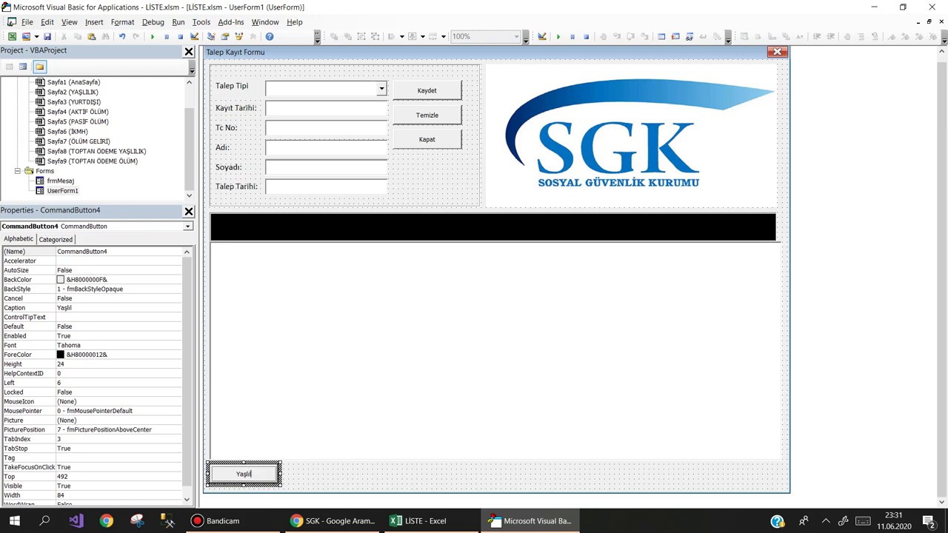
pyautogui.doubleClick(248, 474)
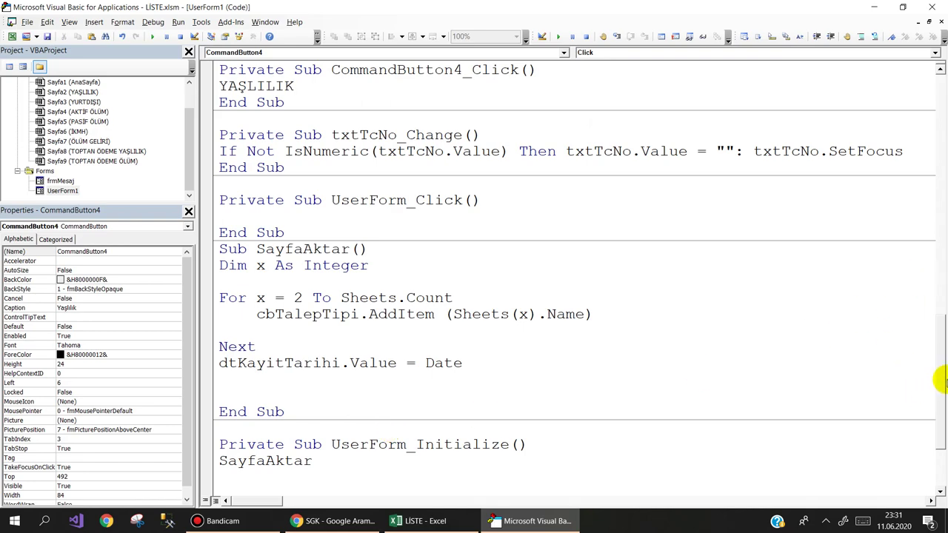
# Remove the KayitListele call from cbTalepTipi_Change and move the lblTitle.Caption line into KayitListele
pyautogui.moveTo(940, 376); pyautogui.dragTo(939, 119)
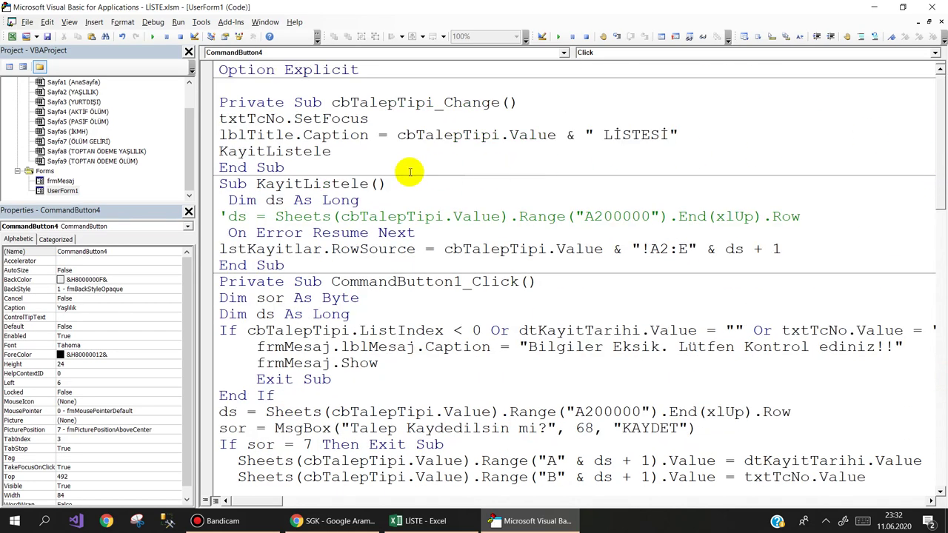
pyautogui.moveTo(220, 151); pyautogui.dragTo(368, 153)
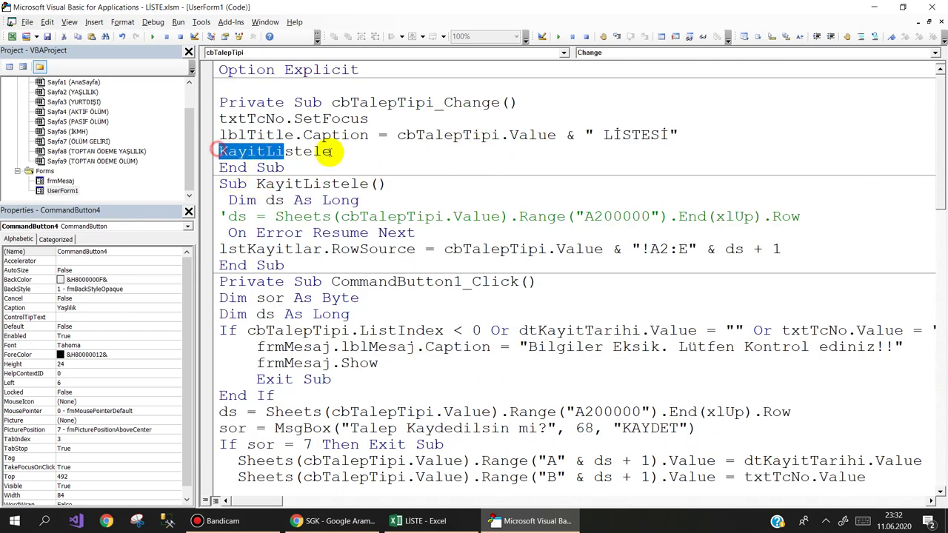
pyautogui.hotkey('ctrl', 'x')
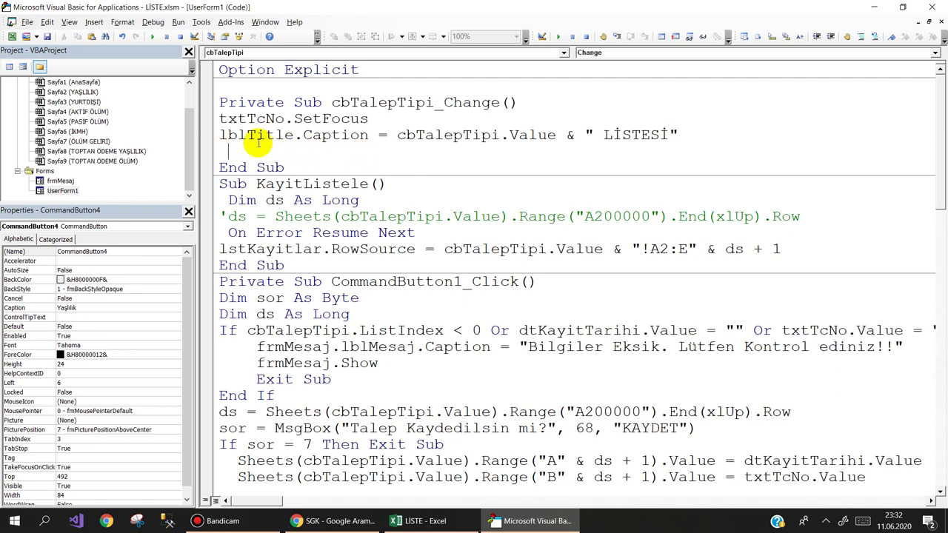
pyautogui.click(213, 142)
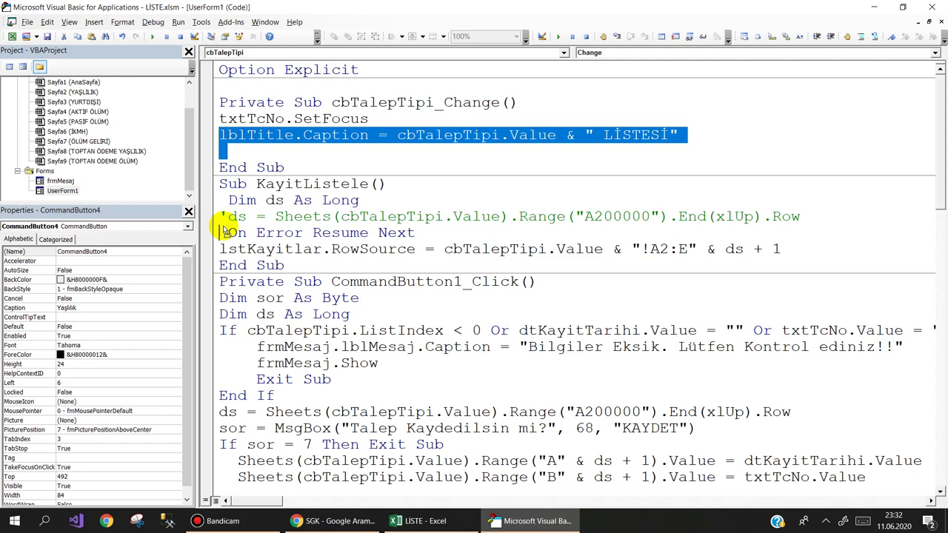
pyautogui.moveTo(438, 242); pyautogui.dragTo(430, 235)
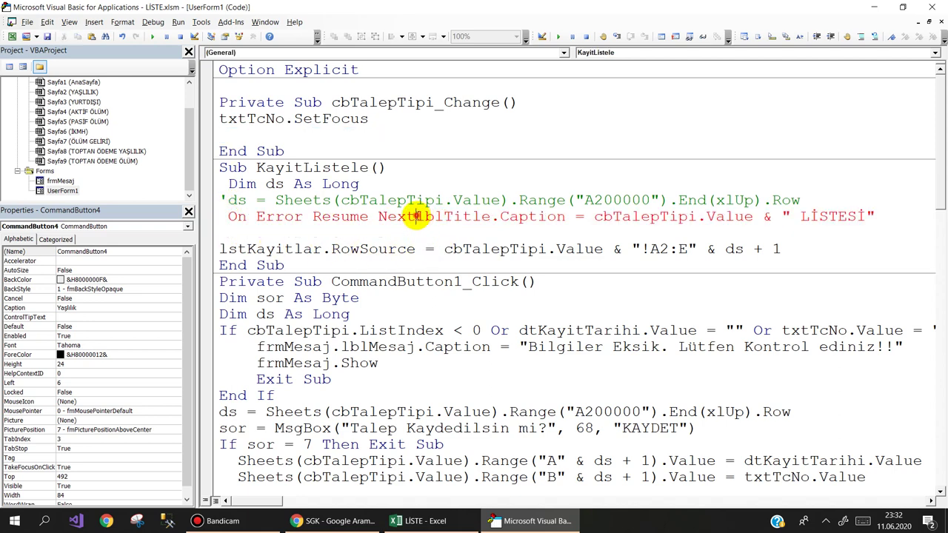
pyautogui.press('Return')
# Delete On Error Resume Next and uncomment the ds row-count line in KayitListele
pyautogui.moveTo(416, 215); pyautogui.dragTo(232, 194)
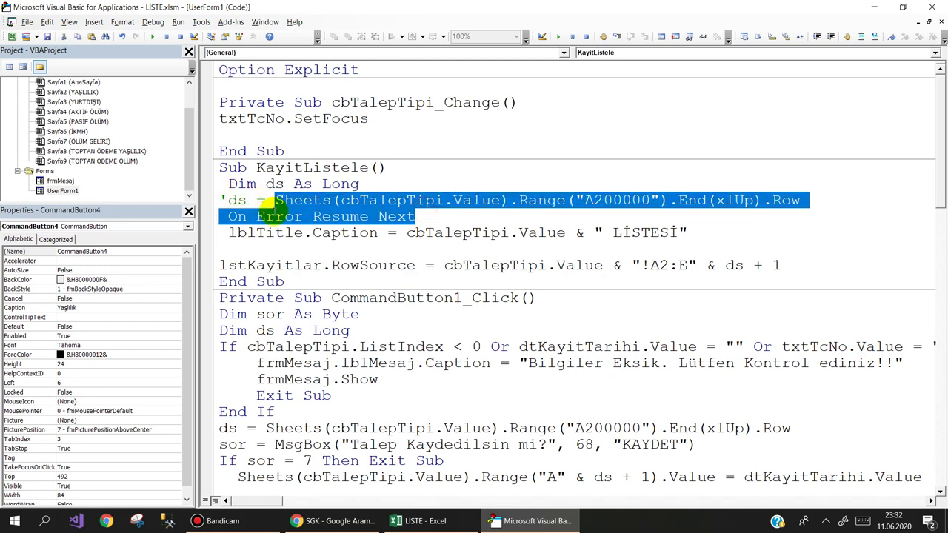
pyautogui.click(228, 216)
pyautogui.hotkey('shift', 'End')
pyautogui.press('Delete')
pyautogui.click(224, 199)
pyautogui.press('BackSpace')
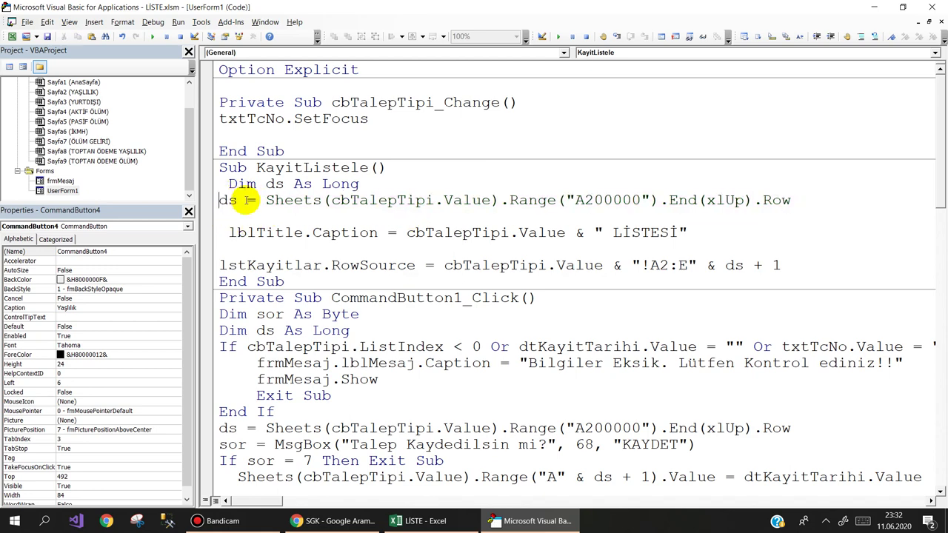
pyautogui.click(213, 219)
pyautogui.press('Delete')
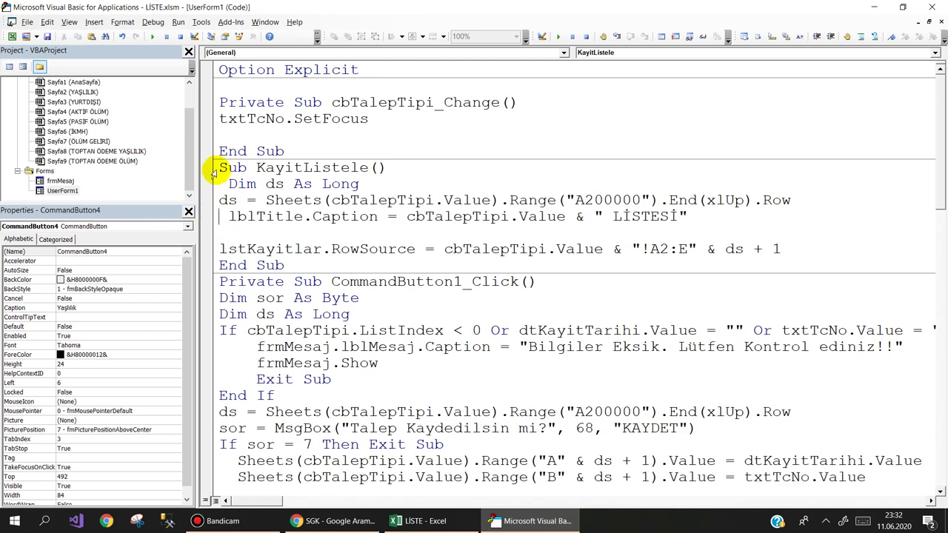
pyautogui.moveTo(229, 184)
pyautogui.mouseDown()
pyautogui.moveTo(299, 218)
pyautogui.moveTo(635, 250)
pyautogui.moveTo(799, 248)
pyautogui.mouseUp()
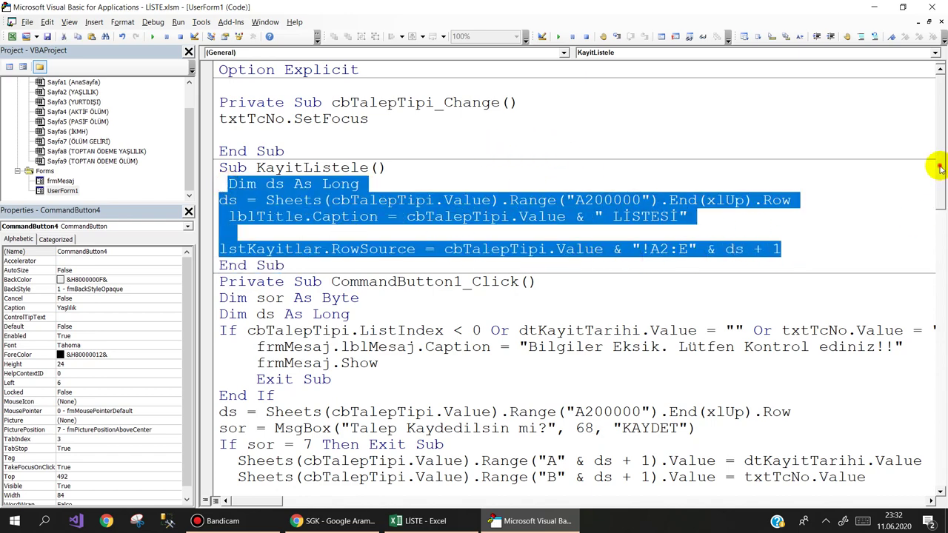
pyautogui.moveTo(939, 168); pyautogui.dragTo(933, 412)
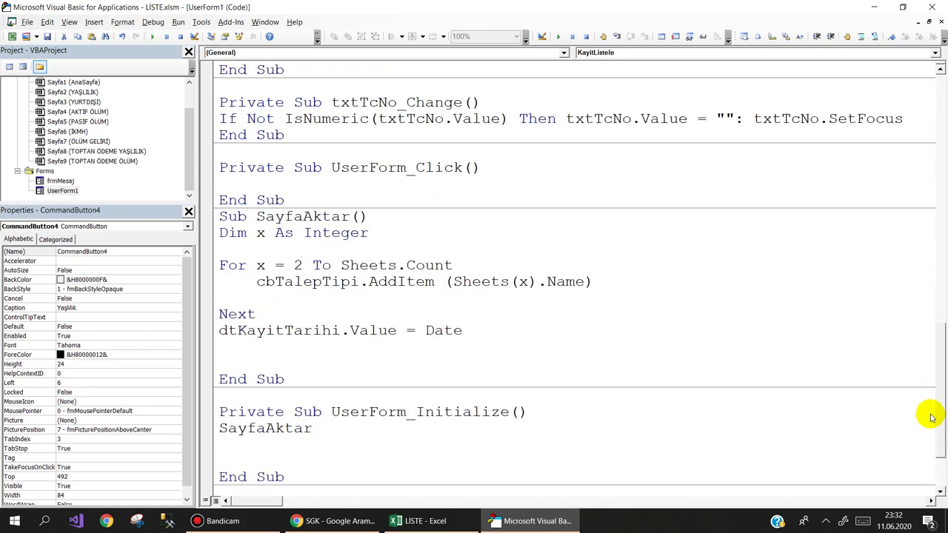
pyautogui.doubleClick(63, 190)
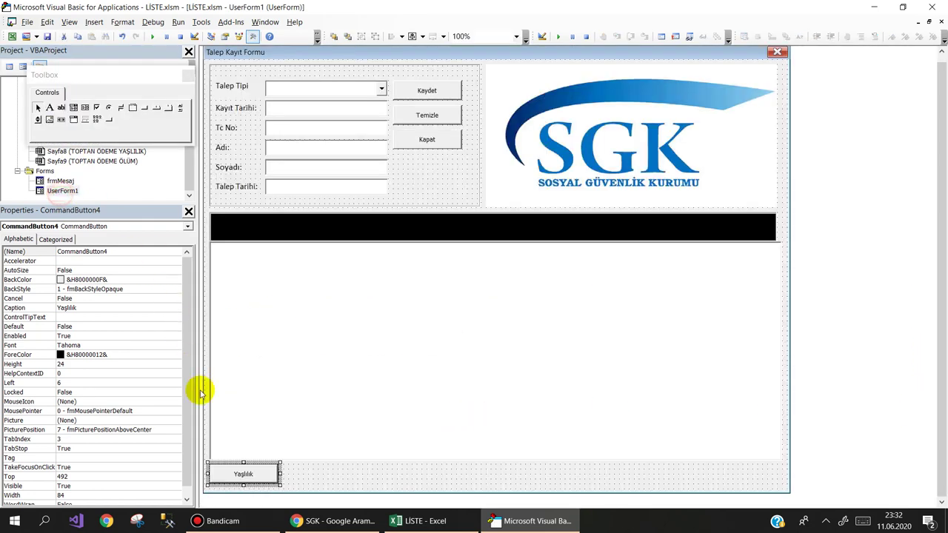
# Paste the Dim ds, ds, lblTitle and RowSource lines into the Yaşlılık button's Click handler
pyautogui.doubleClick(244, 475)
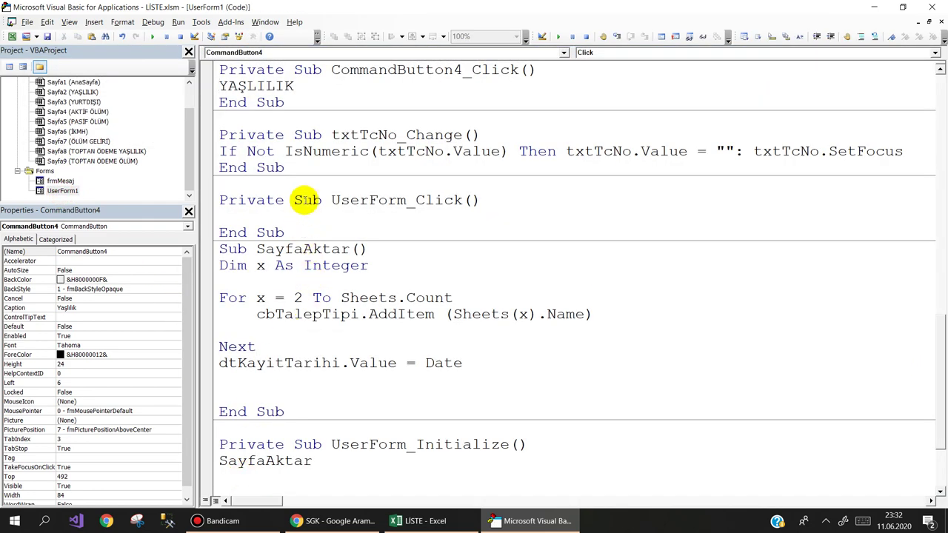
pyautogui.press('Return')
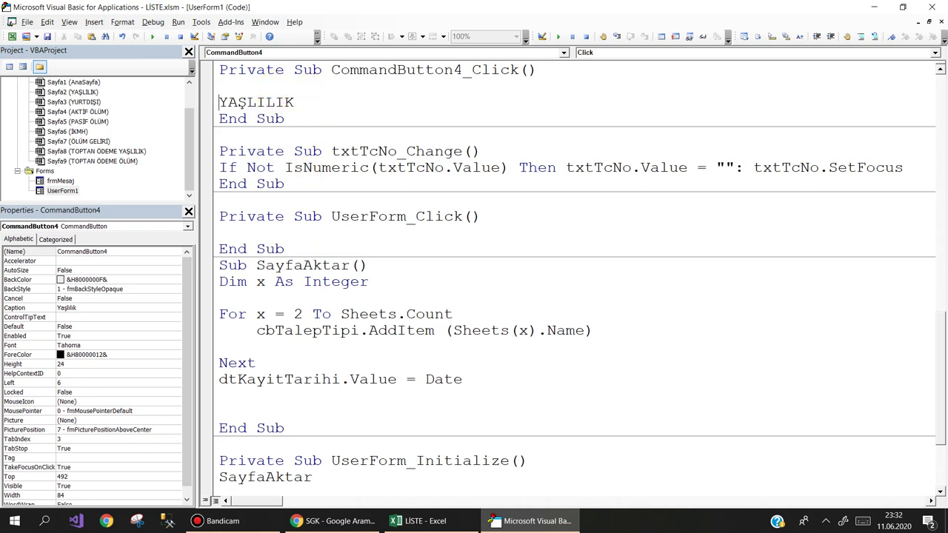
pyautogui.press('Return')
pyautogui.hotkey('ctrl', 'v')
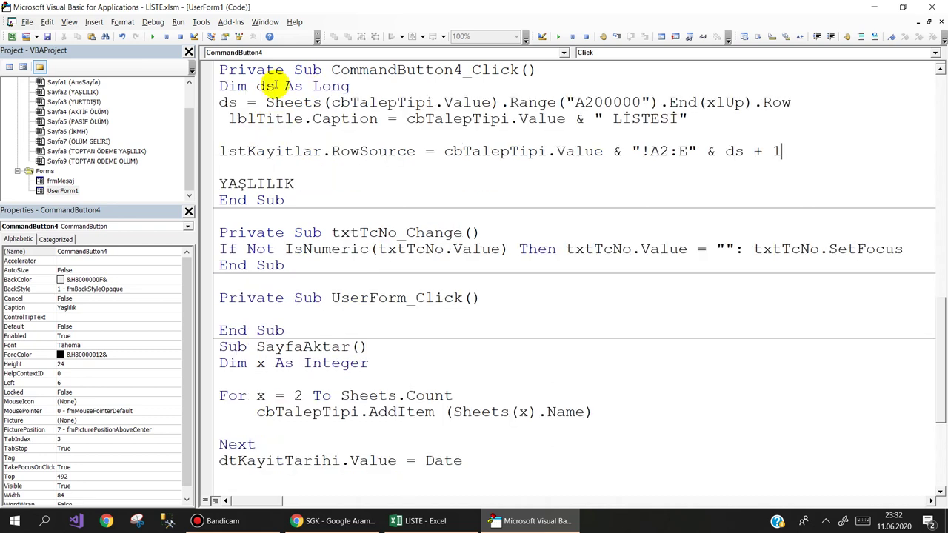
pyautogui.doubleClick(260, 184)
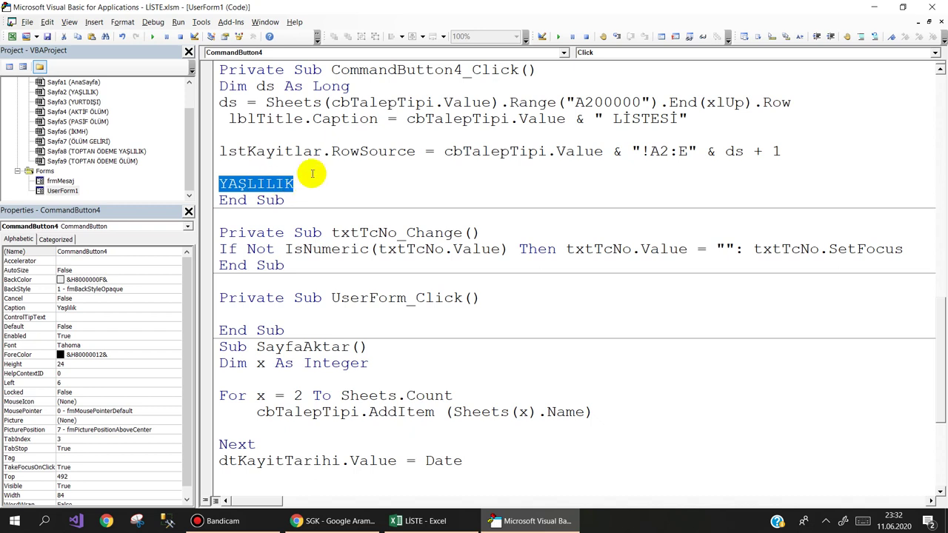
pyautogui.press('Delete')
# Replace cbTalepTipi.Value with "YAŞLILIK" in the Sheets() lookup and RowSource, then run the form
pyautogui.doubleClick(374, 102)
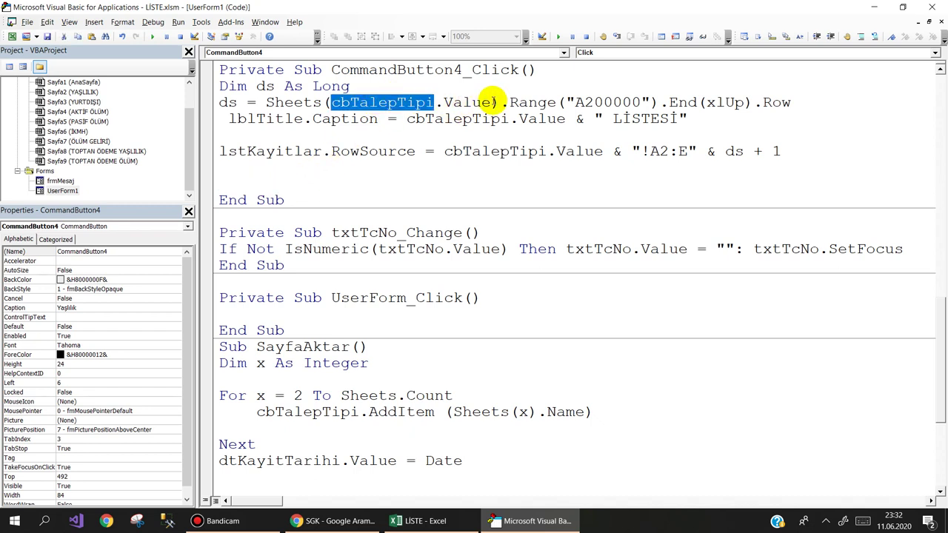
pyautogui.click(491, 103)
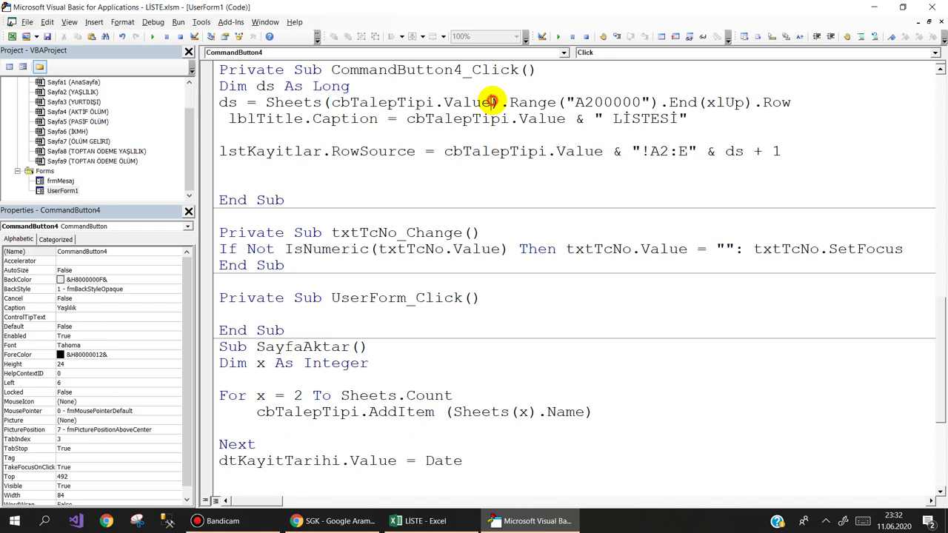
pyautogui.press('BackSpace')
pyautogui.press('BackSpace')
pyautogui.press('BackSpace')
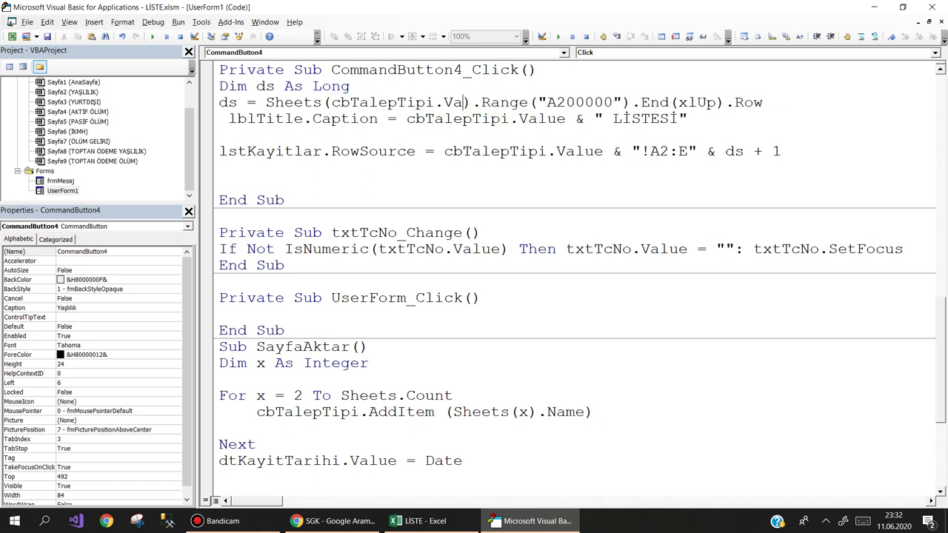
pyautogui.press('BackSpace')
pyautogui.press('BackSpace')
pyautogui.press('BackSpace')
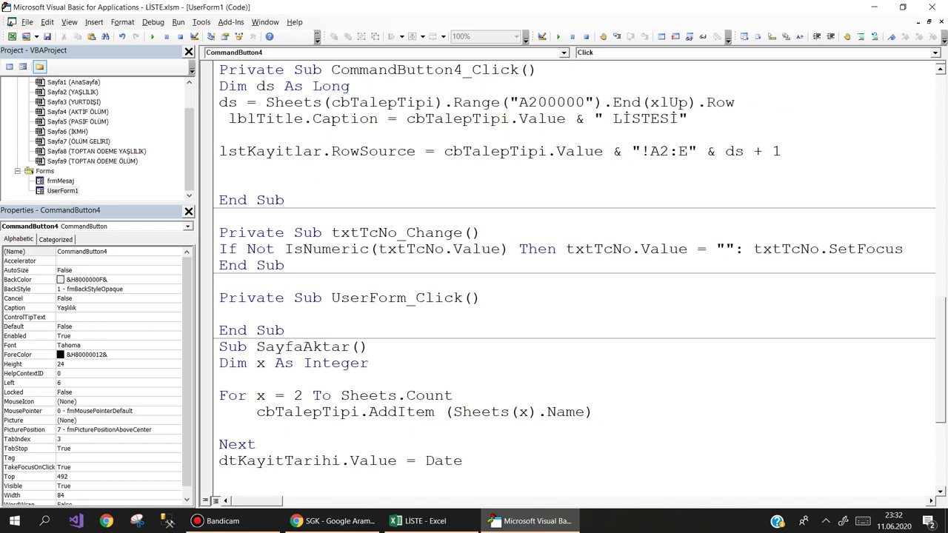
pyautogui.press('BackSpace')
pyautogui.press('BackSpace')
pyautogui.press('BackSpace')
pyautogui.press('BackSpace')
pyautogui.press('BackSpace')
pyautogui.press('BackSpace')
pyautogui.press('BackSpace')
pyautogui.press('BackSpace')
pyautogui.press('BackSpace')
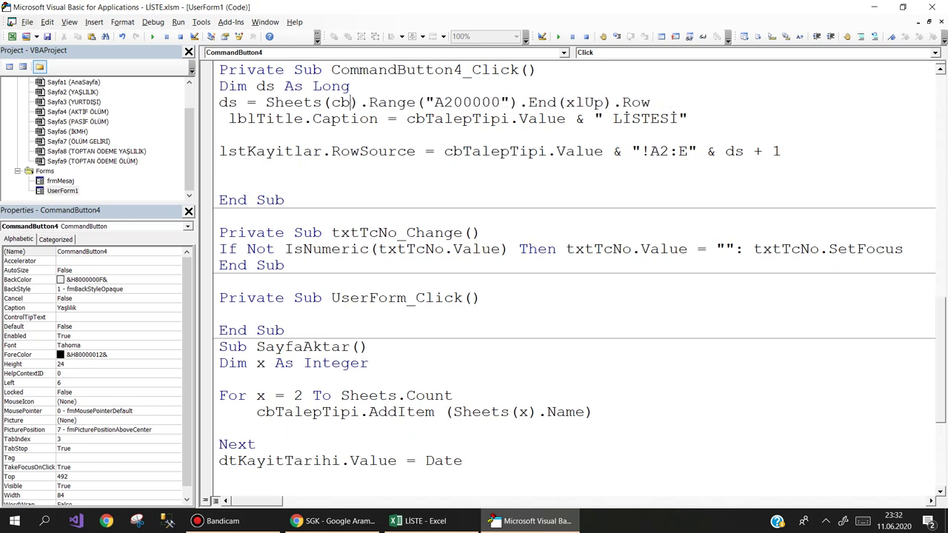
pyautogui.press('BackSpace')
pyautogui.press('BackSpace')
pyautogui.write('"YAŞLILIK"')
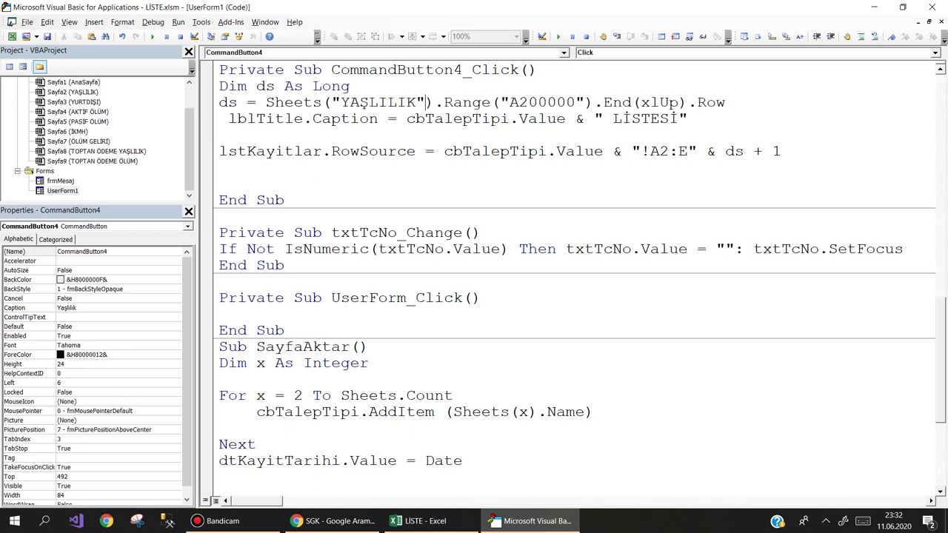
pyautogui.click(482, 119)
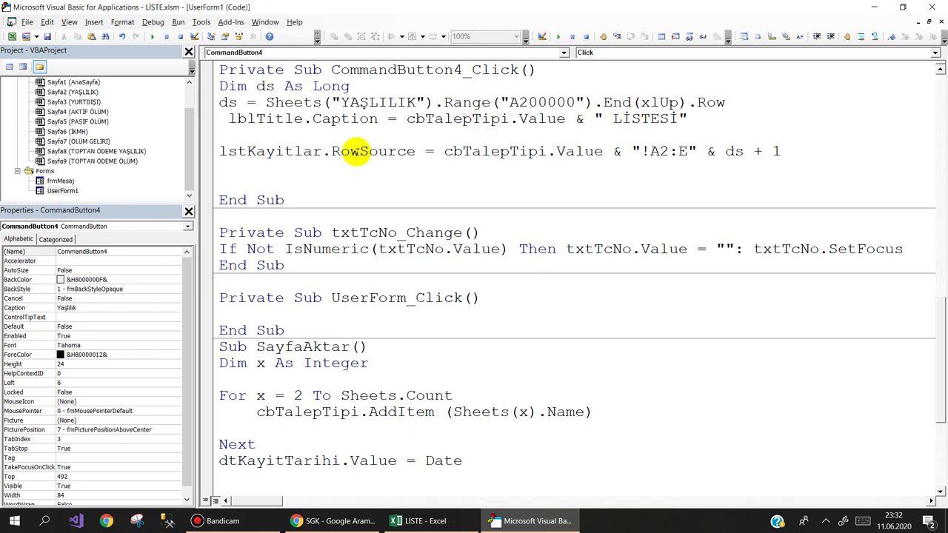
pyautogui.click(444, 151)
pyautogui.moveTo(444, 151); pyautogui.dragTo(626, 151)
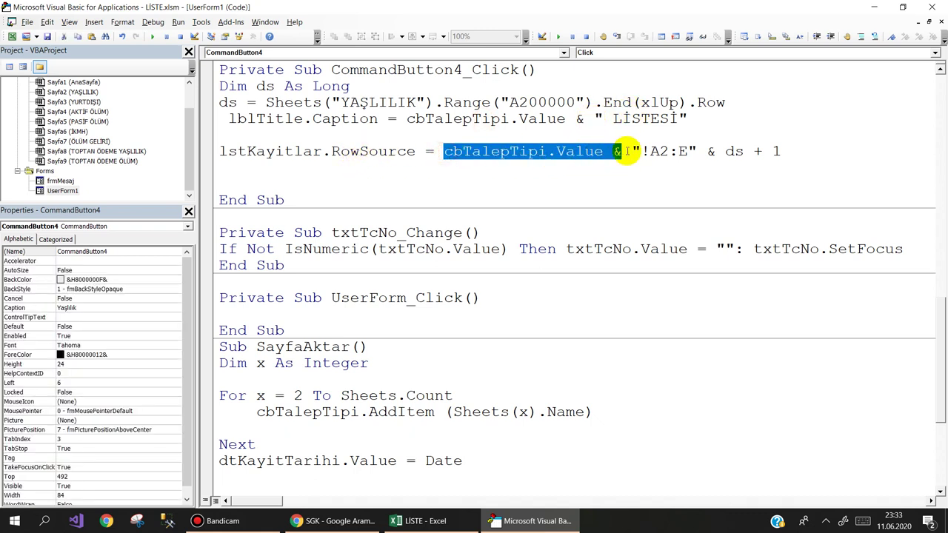
pyautogui.write('"')
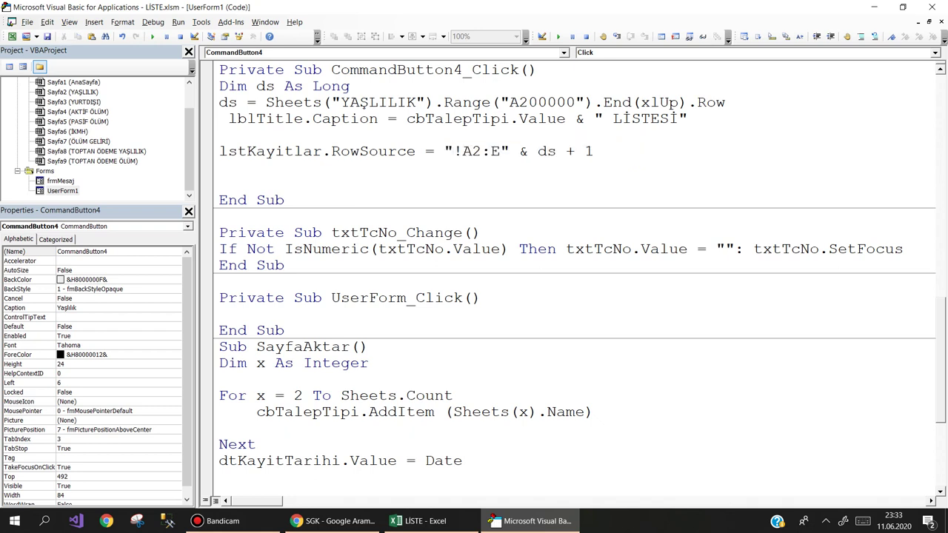
pyautogui.write('YAŞLILIK')
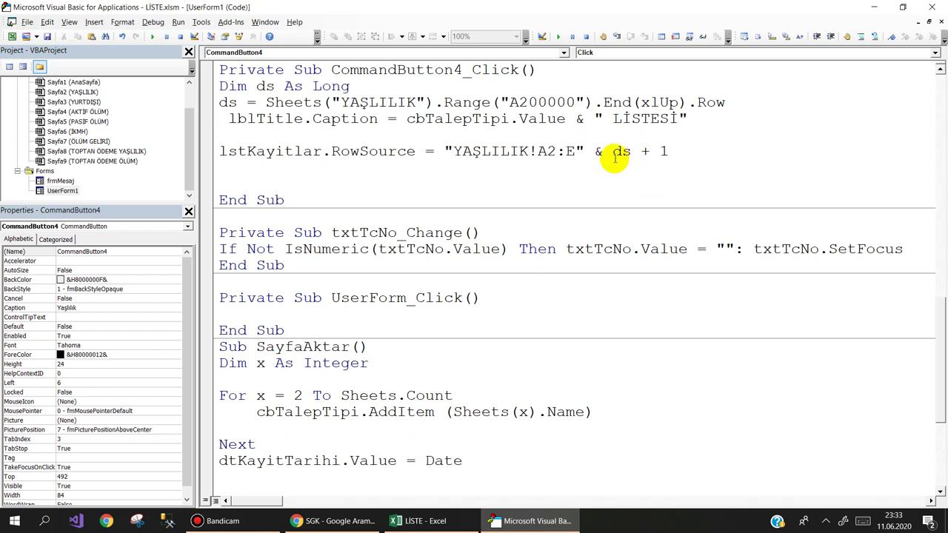
pyautogui.click(611, 177)
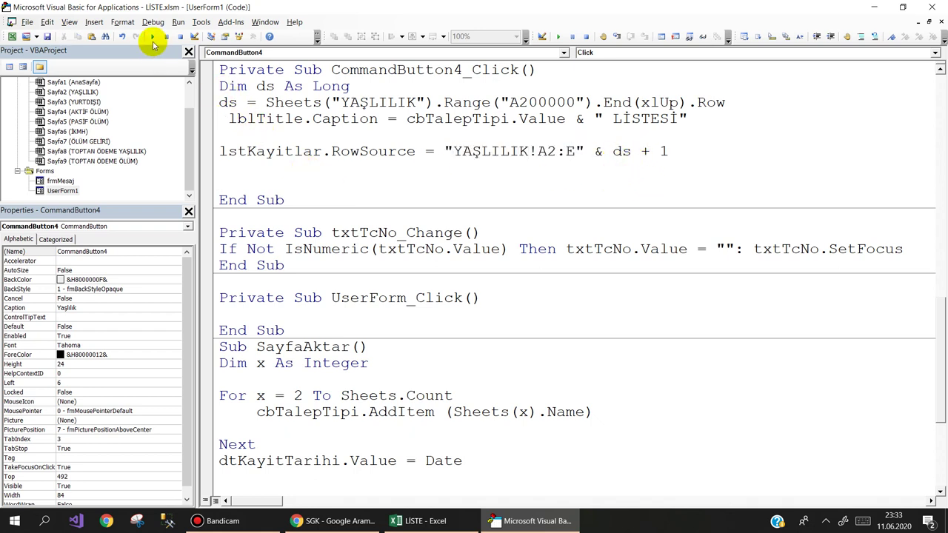
pyautogui.click(151, 38)
# Save a YAŞLILIK request with test details, reload the Yaşlılık list, and close the form
pyautogui.click(220, 457)
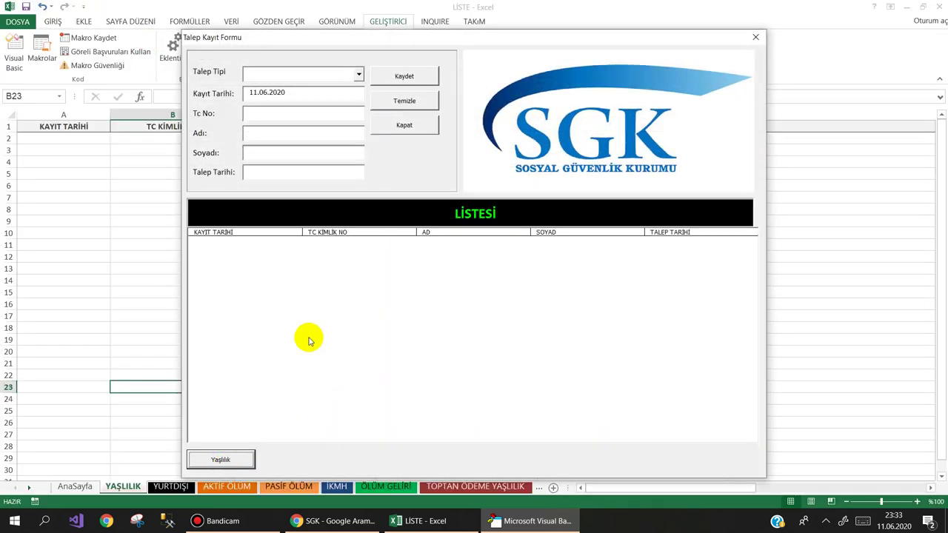
pyautogui.click(358, 73)
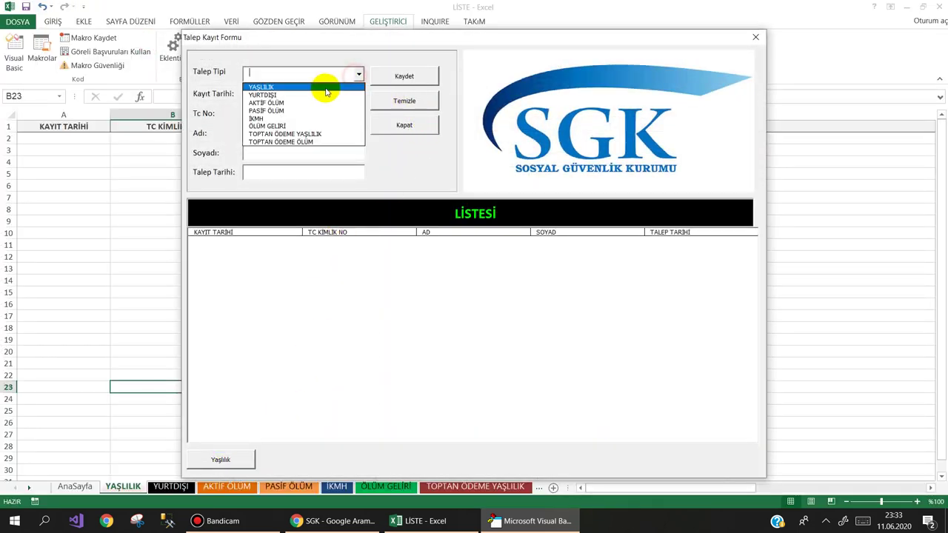
pyautogui.click(327, 89)
pyautogui.click(283, 111)
pyautogui.write('23452345234')
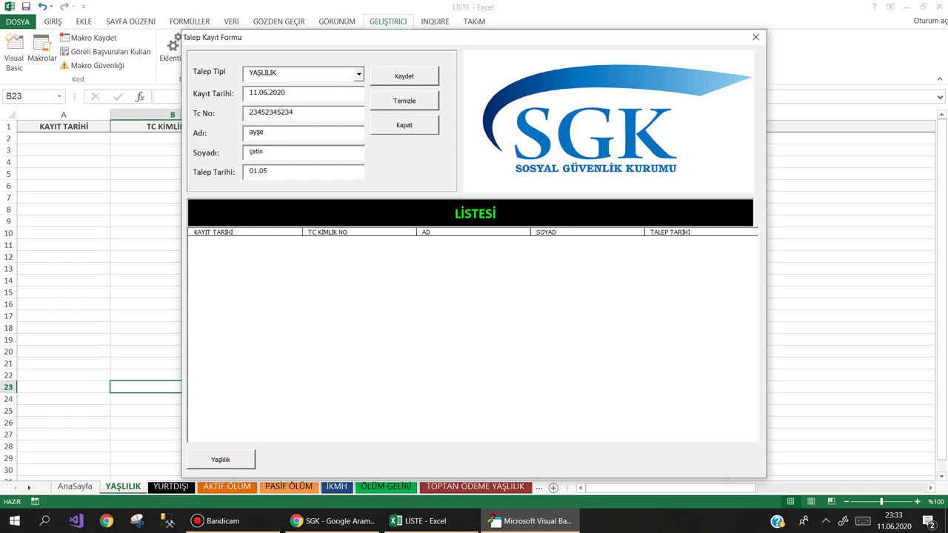
pyautogui.click(400, 79)
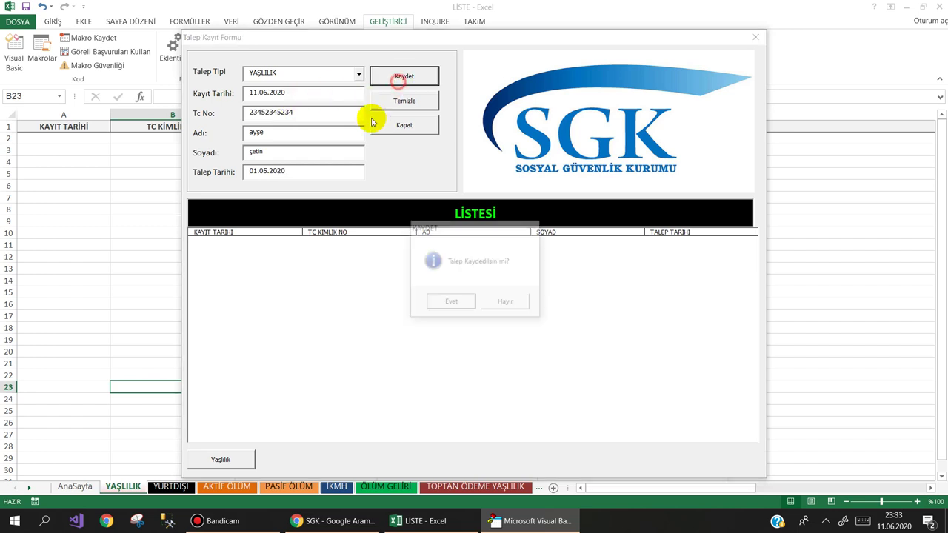
pyautogui.click(452, 303)
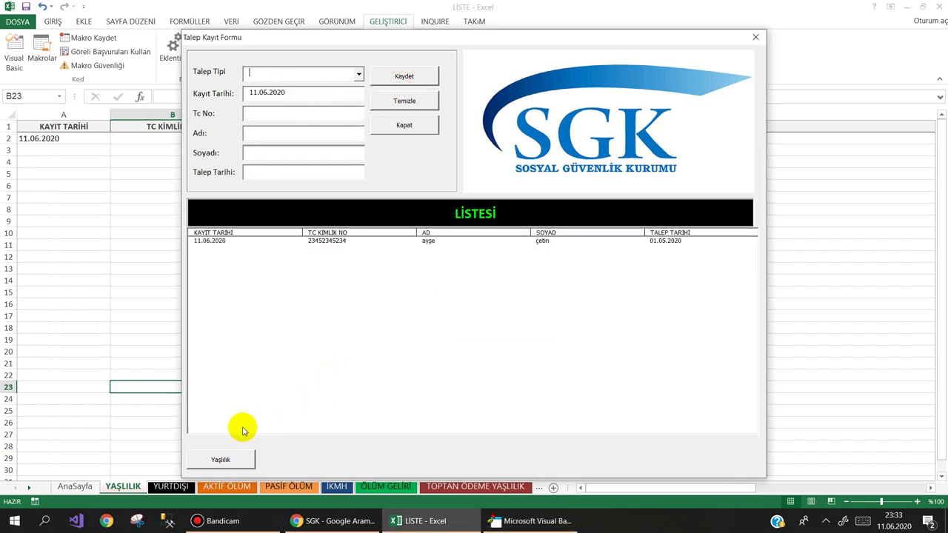
pyautogui.click(232, 460)
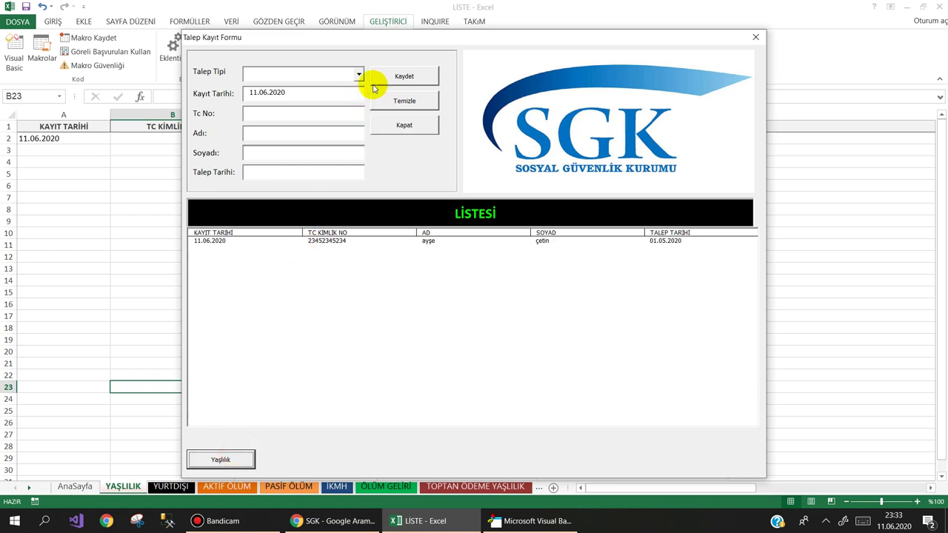
pyautogui.click(400, 126)
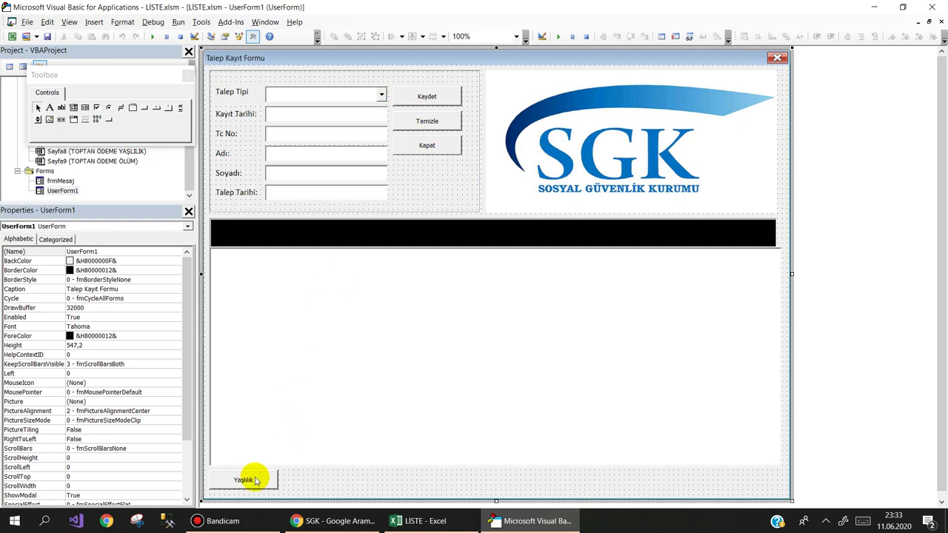
# Duplicate the Yaşlılık button, caption the copy YURTDIŞI, and open CommandButton5_Click
pyautogui.moveTo(256, 480); pyautogui.dragTo(312, 487)
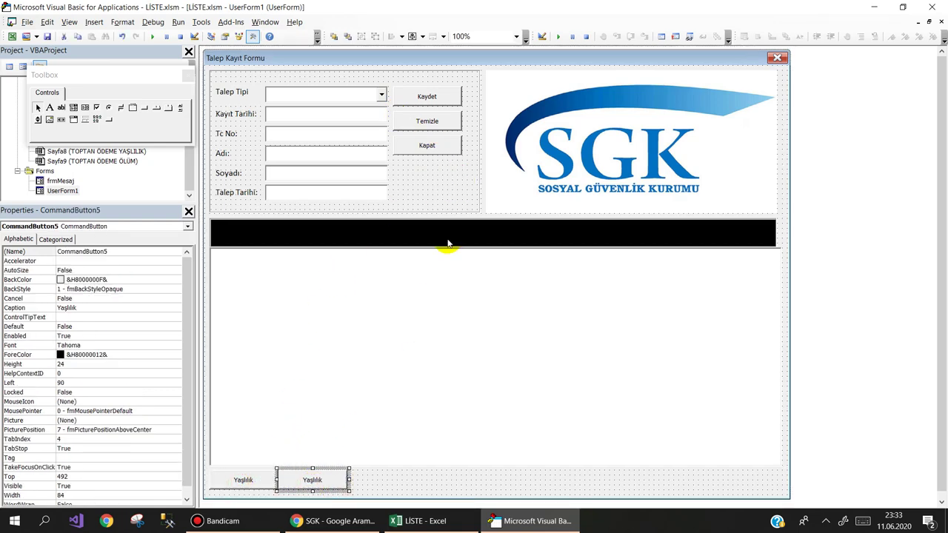
pyautogui.click(873, 8)
pyautogui.click(171, 489)
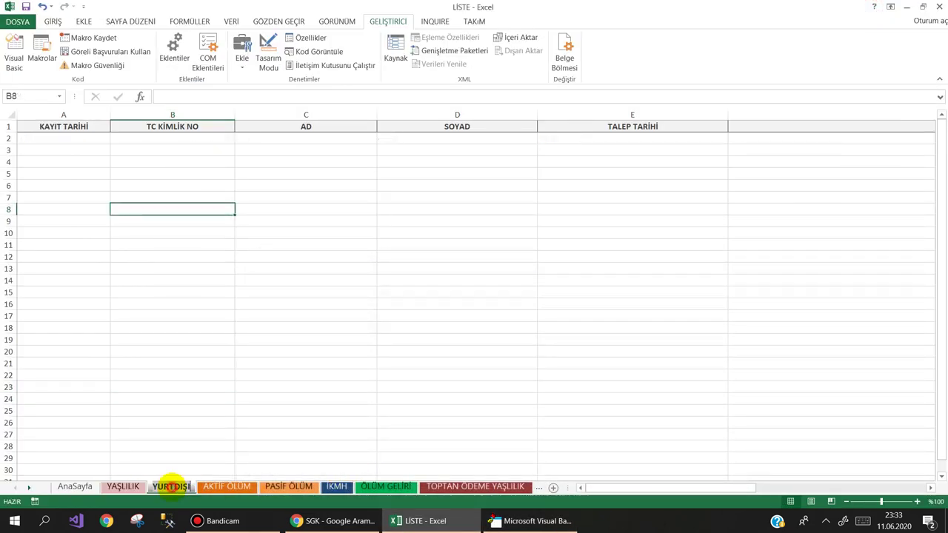
pyautogui.click(311, 305)
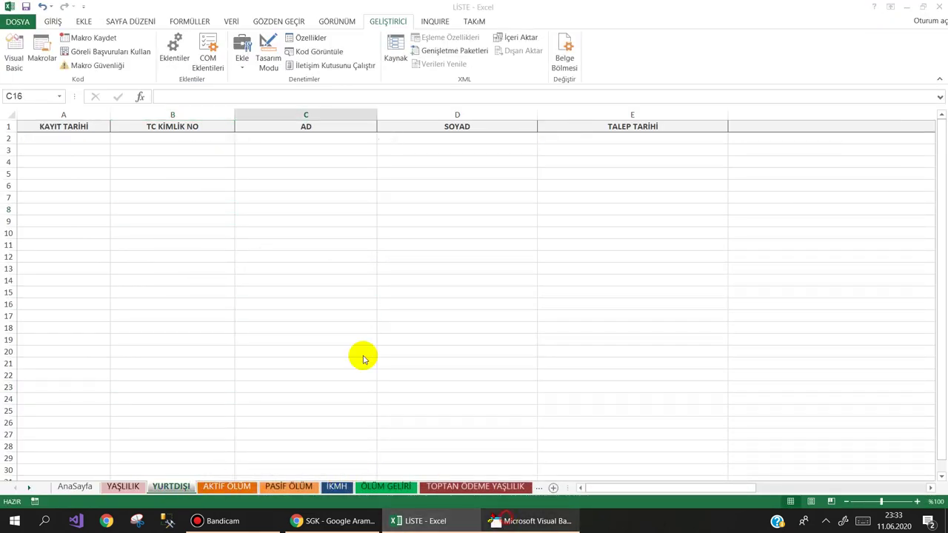
pyautogui.hotkey('alt', 'F11')
pyautogui.click(307, 480)
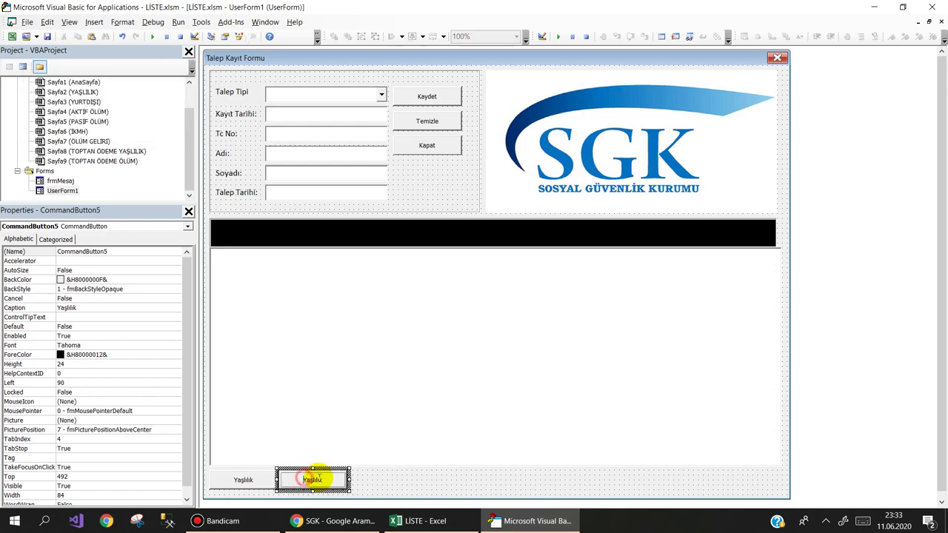
pyautogui.moveTo(323, 480); pyautogui.dragTo(281, 480)
pyautogui.write('YURTDIŞI')
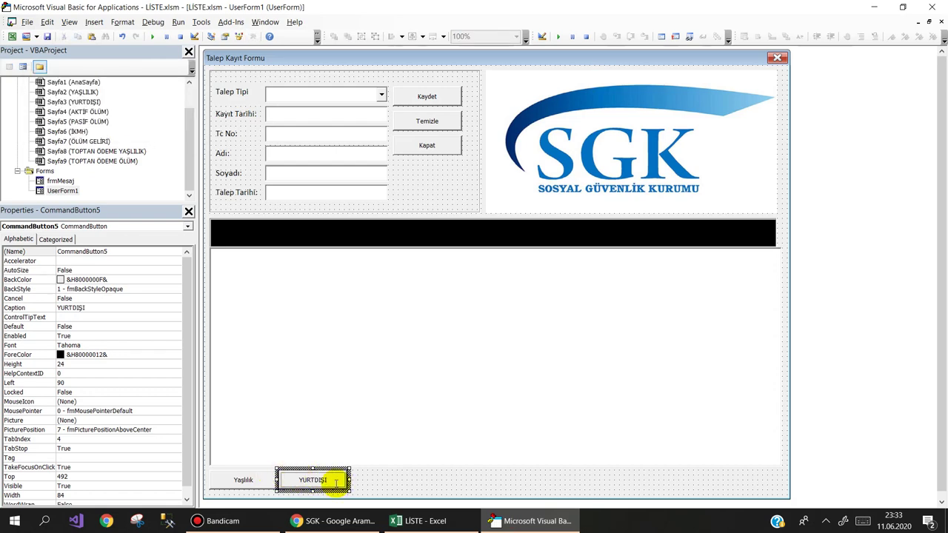
pyautogui.click(374, 483)
pyautogui.doubleClick(328, 481)
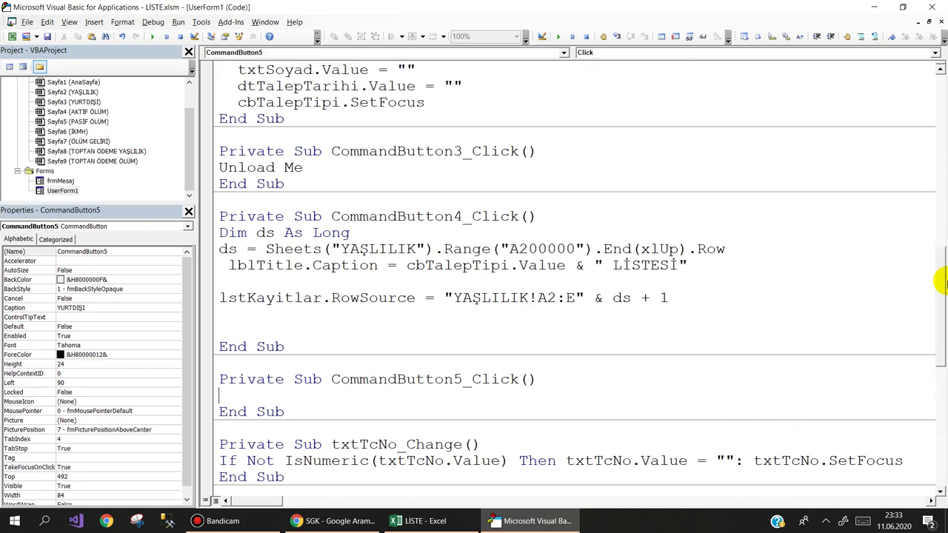
# Copy the Yaşlılık handler's code into the YURTDIŞI button's Click handler
pyautogui.moveTo(940, 374); pyautogui.dragTo(941, 278)
pyautogui.moveTo(251, 337); pyautogui.dragTo(211, 257)
pyautogui.hotkey('ctrl', 'c')
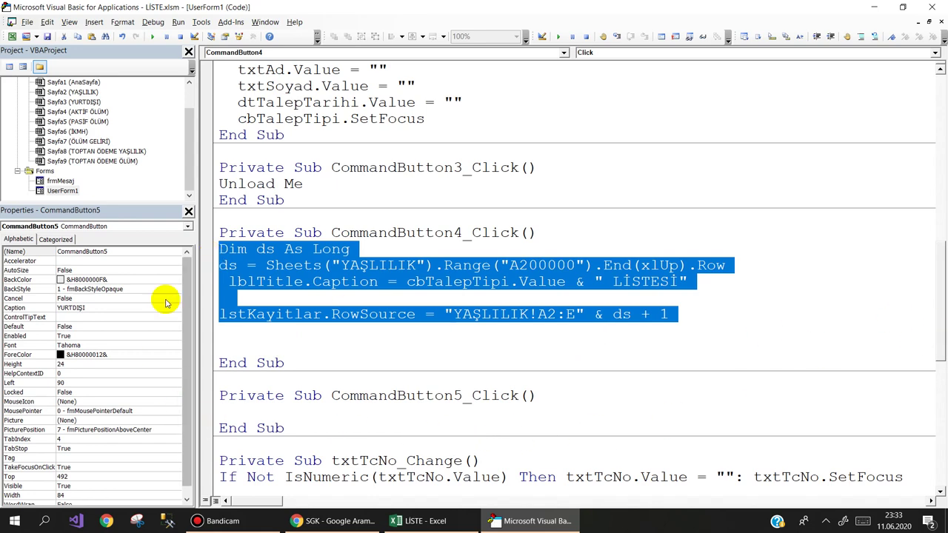
pyautogui.doubleClick(70, 194)
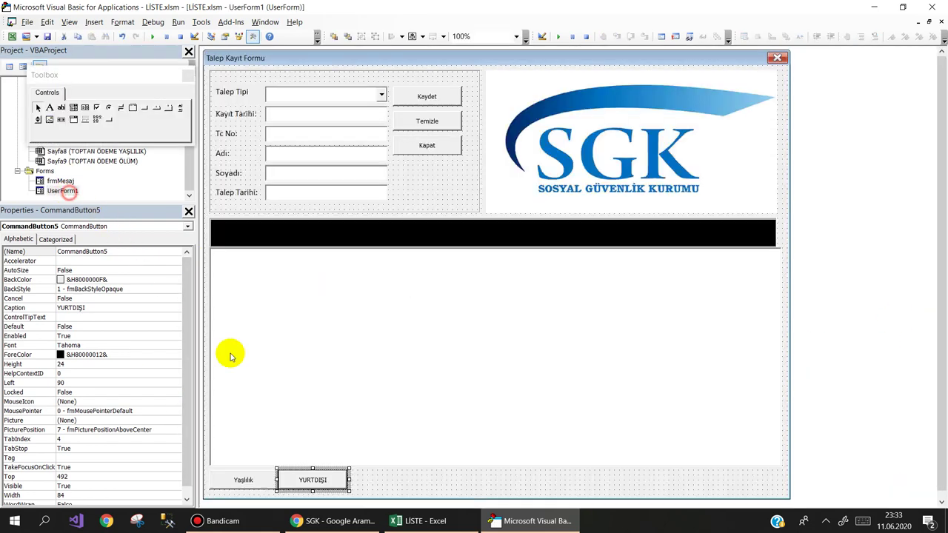
pyautogui.doubleClick(313, 481)
pyautogui.hotkey('ctrl', 'v')
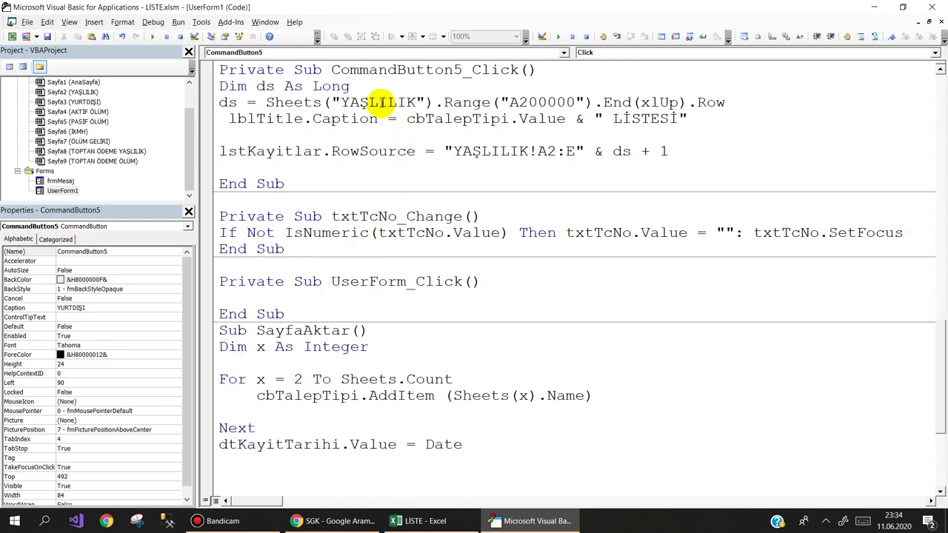
# Change both "YAŞLILIK" sheet references in CommandButton5_Click to "YURTDIŞI"
pyautogui.doubleClick(63, 191)
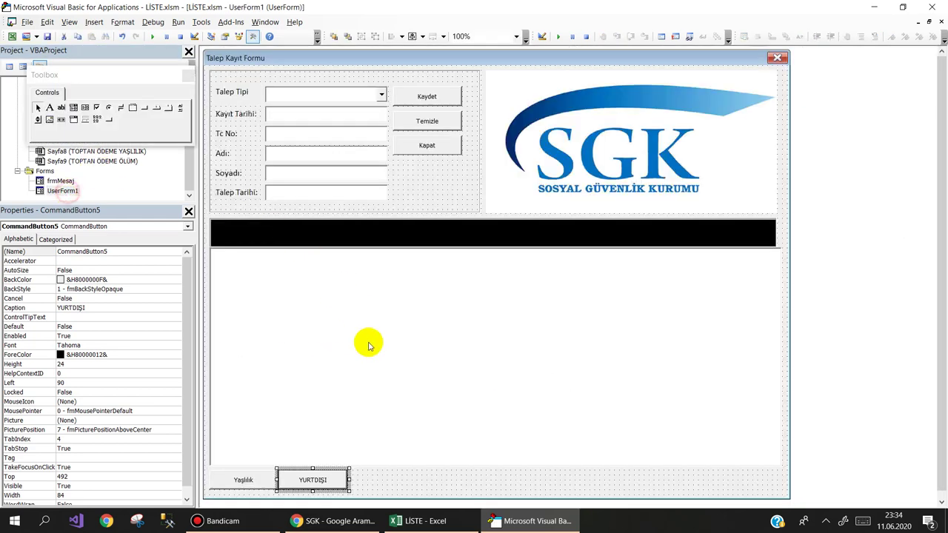
pyautogui.click(331, 481)
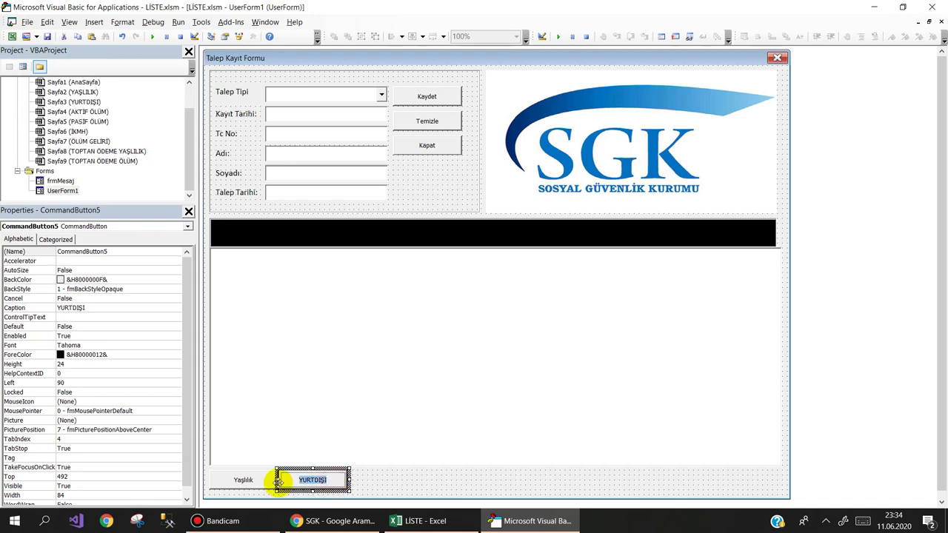
pyautogui.click(425, 485)
pyautogui.doubleClick(305, 480)
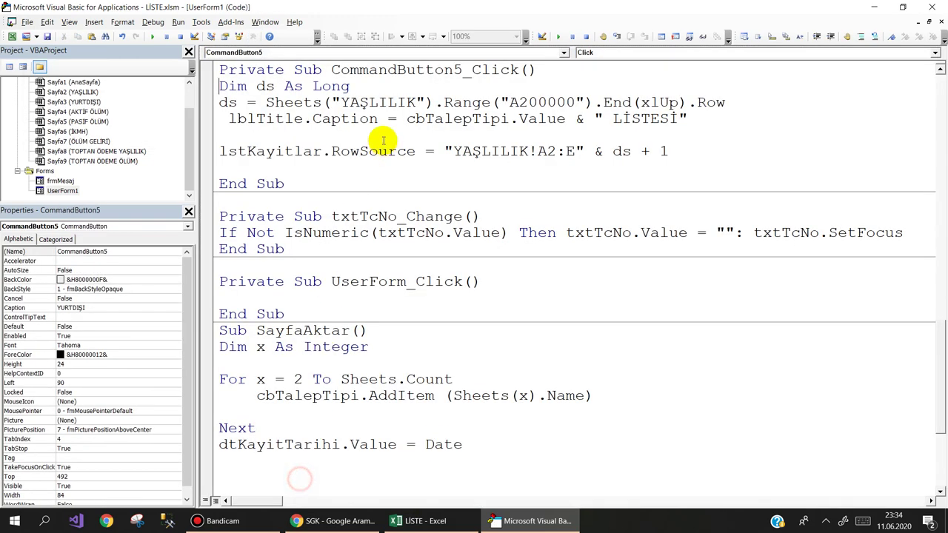
pyautogui.doubleClick(377, 102)
pyautogui.write('YURTDIŞI')
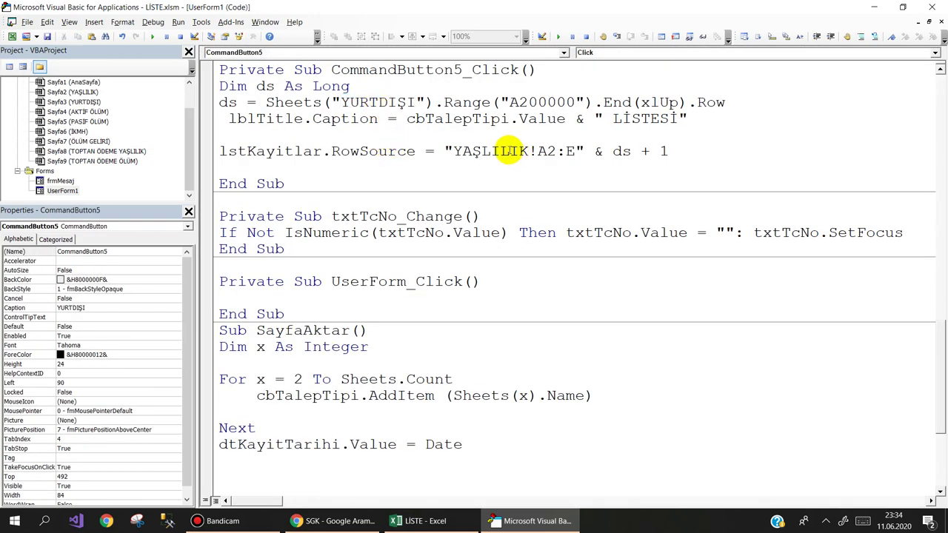
pyautogui.doubleClick(509, 151)
pyautogui.write('YURTDIŞI')
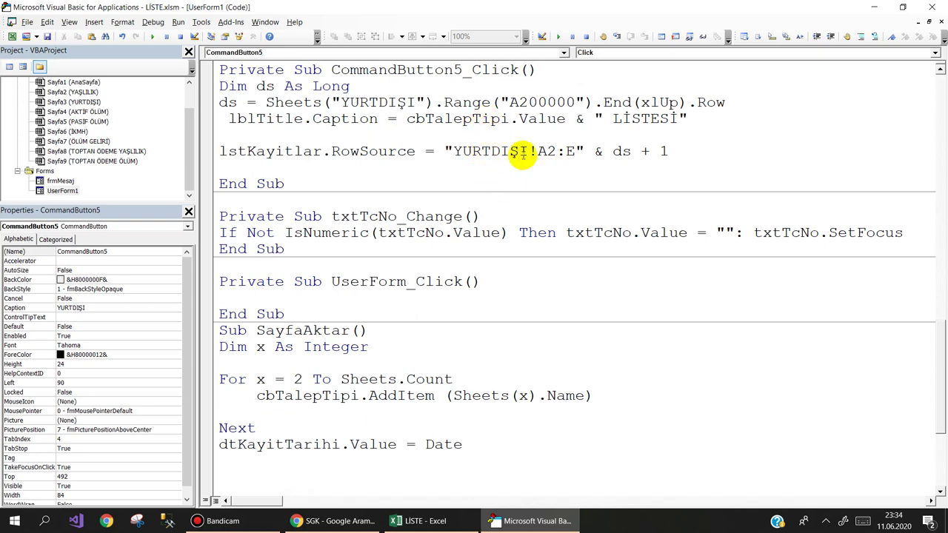
pyautogui.click(422, 520)
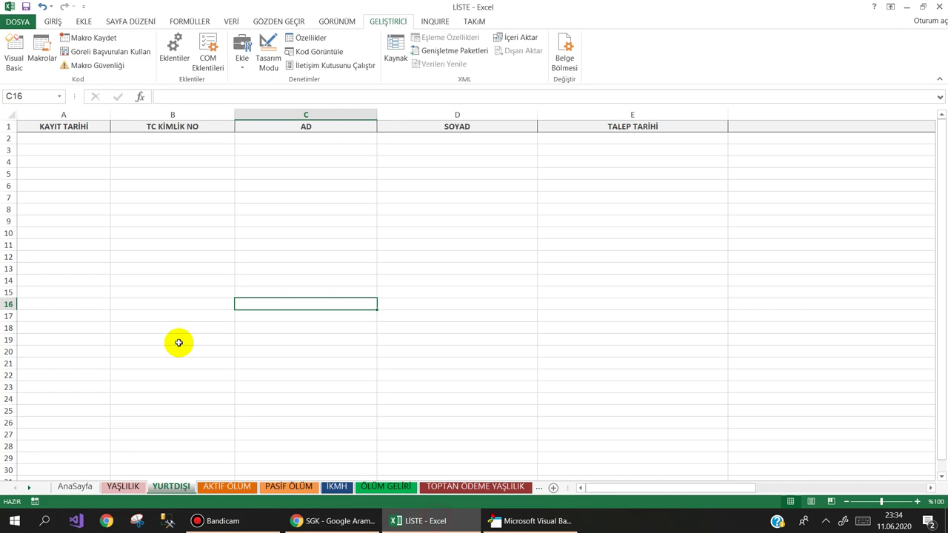
# Launch the Talep Kayıt Formu from AnaSayfa and switch between the Yaşlılık and YURTDIŞI lists
pyautogui.click(72, 488)
pyautogui.click(172, 250)
pyautogui.click(276, 458)
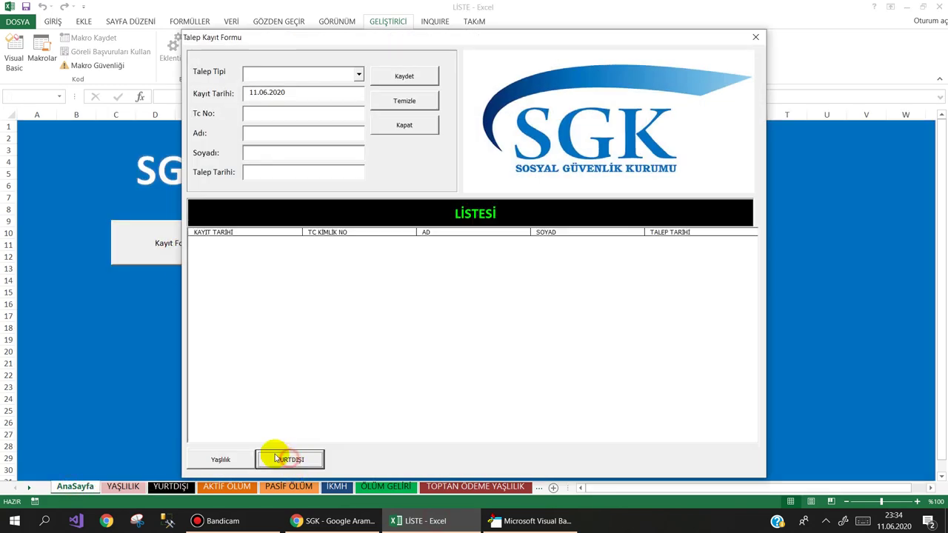
pyautogui.click(223, 459)
pyautogui.click(293, 459)
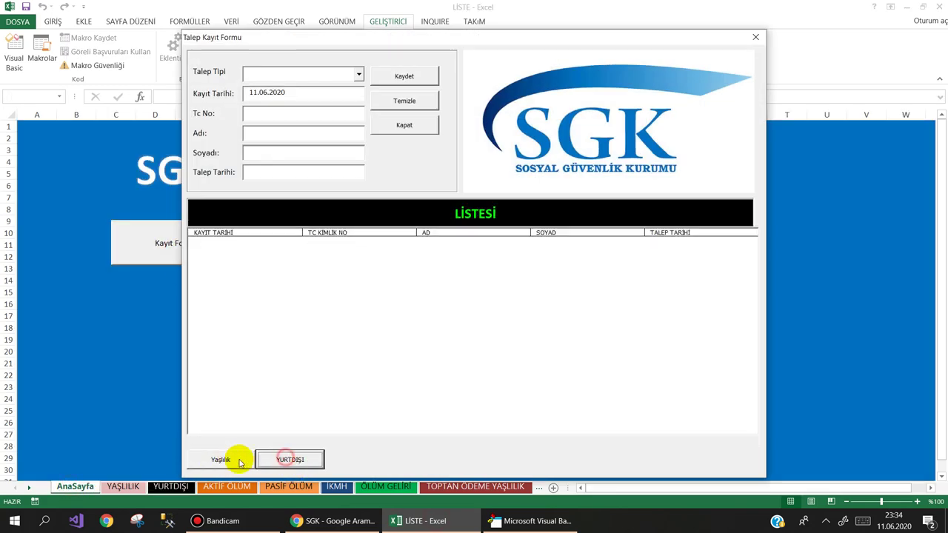
pyautogui.click(239, 463)
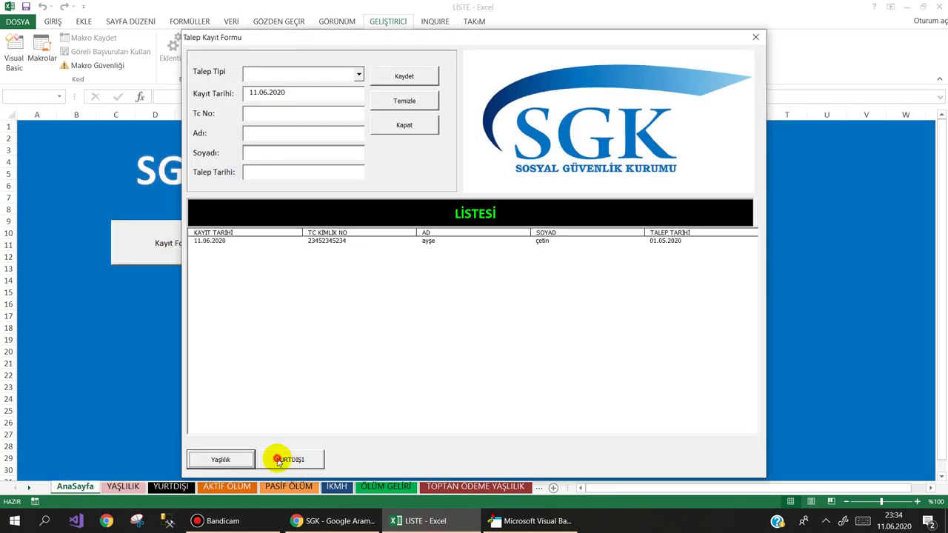
# Pick YURTDIŞI as Talep Tipi, recheck both lists and the YURTDIŞI LİSTESİ title, then close the form
pyautogui.click(360, 74)
pyautogui.click(337, 93)
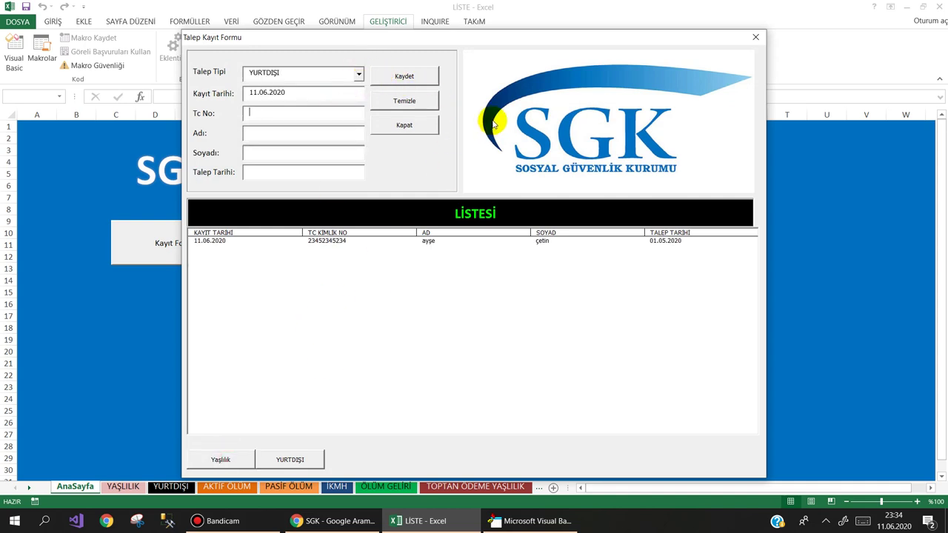
pyautogui.click(237, 460)
pyautogui.click(286, 458)
pyautogui.click(222, 458)
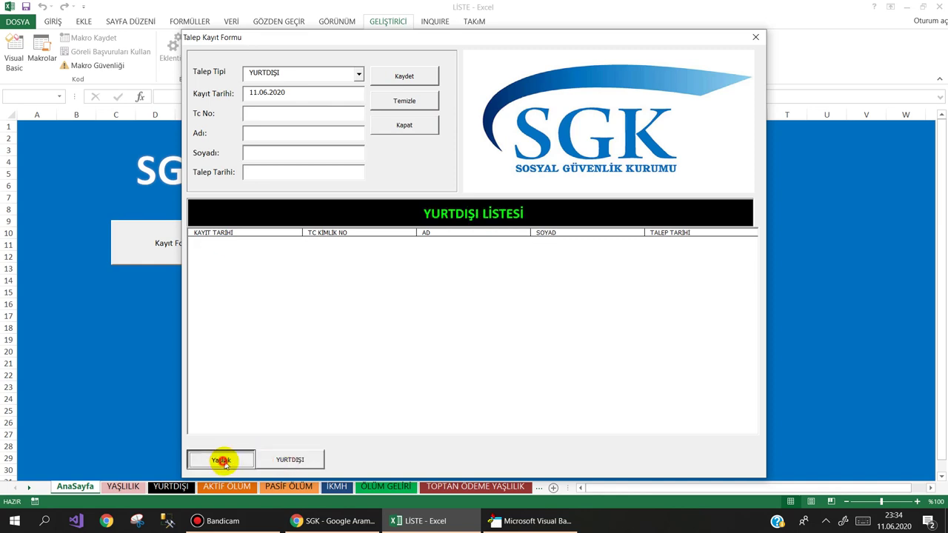
pyautogui.click(283, 458)
pyautogui.click(404, 125)
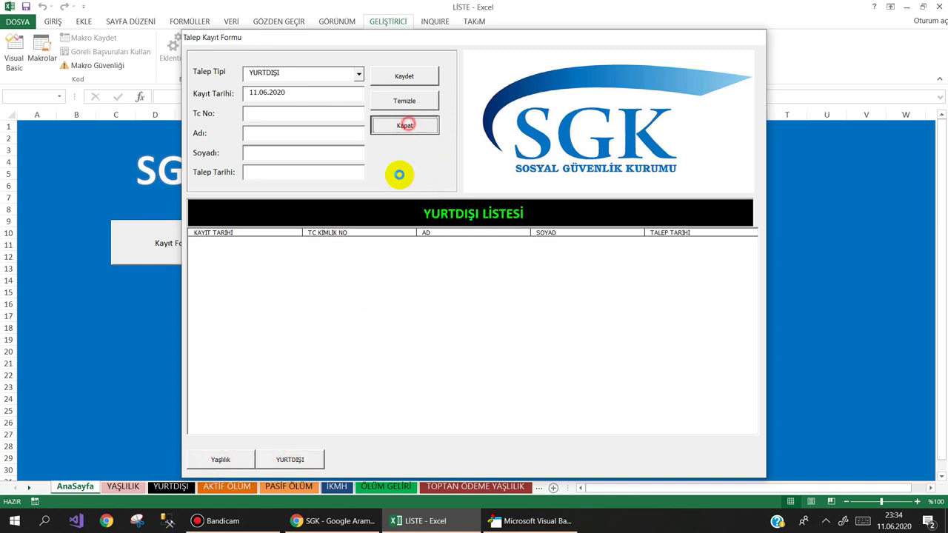
pyautogui.click(496, 517)
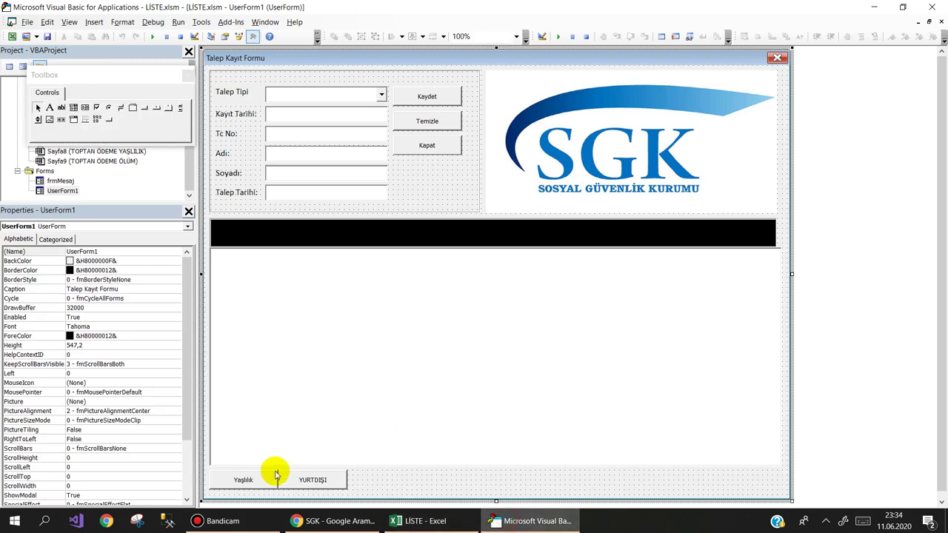
# Change the Yaşlılık button's caption to YAŞLILIK
pyautogui.click(253, 482)
pyautogui.click(253, 483)
pyautogui.write('YAŞLILIK')
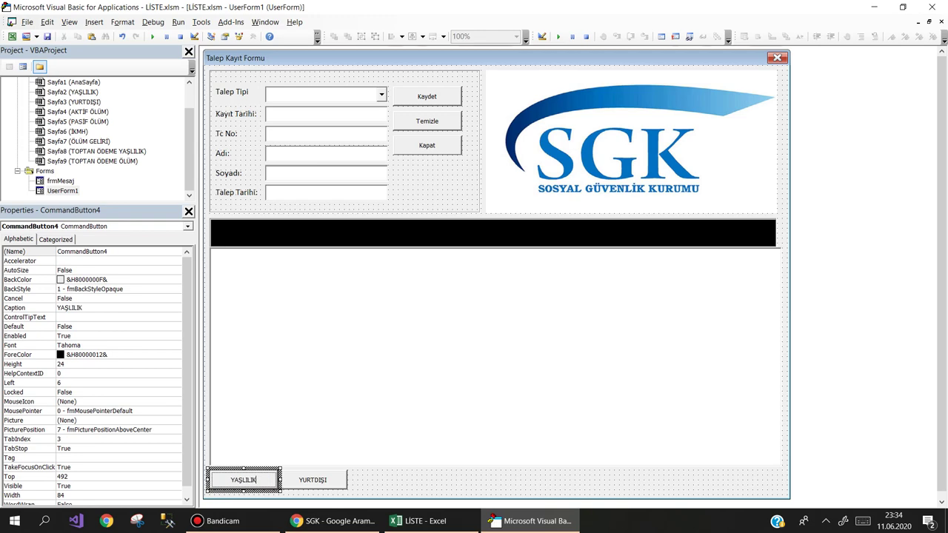
pyautogui.click(370, 481)
# In CommandButton4_Click, replace cbTalepTipi.Value in the list title with CommandButton4.Caption
pyautogui.doubleClick(248, 480)
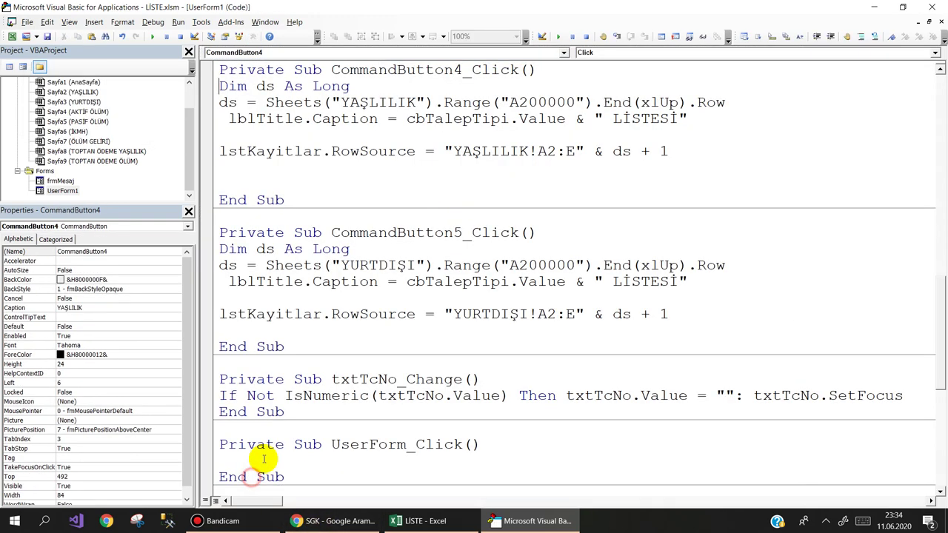
pyautogui.moveTo(332, 70); pyautogui.dragTo(453, 70)
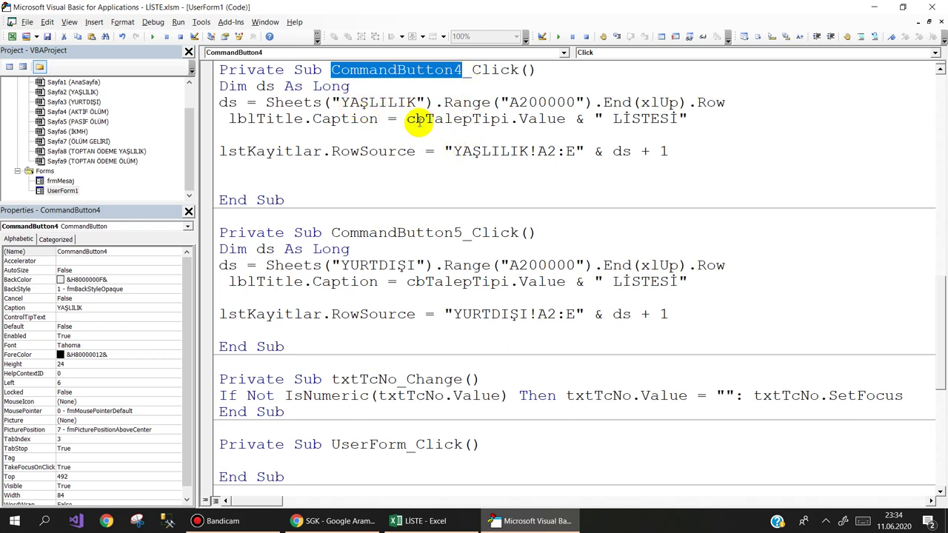
pyautogui.moveTo(408, 119); pyautogui.dragTo(564, 118)
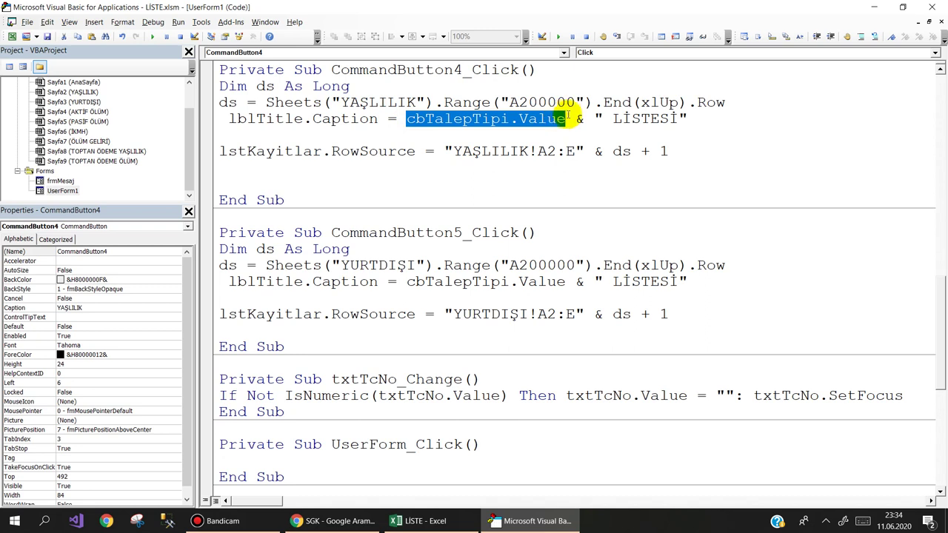
pyautogui.write('CommandButton4')
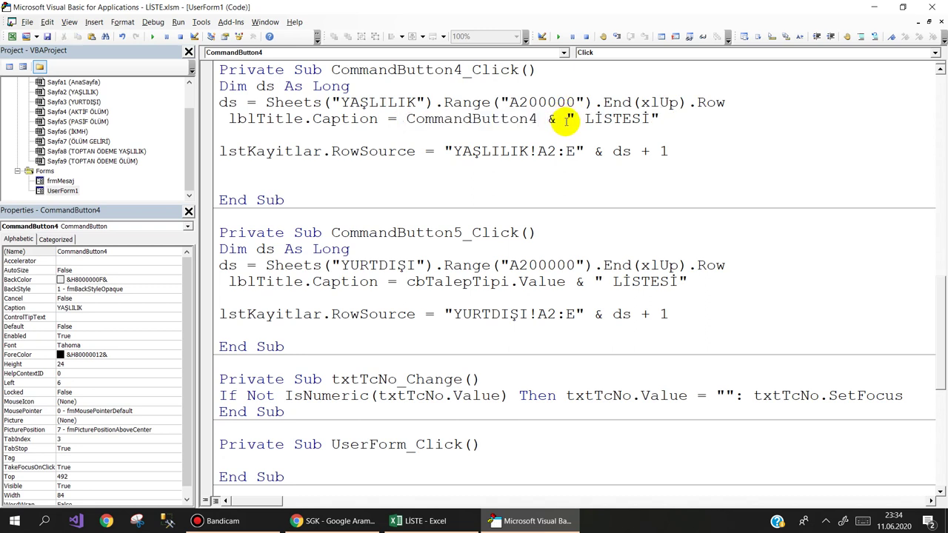
pyautogui.write('.c')
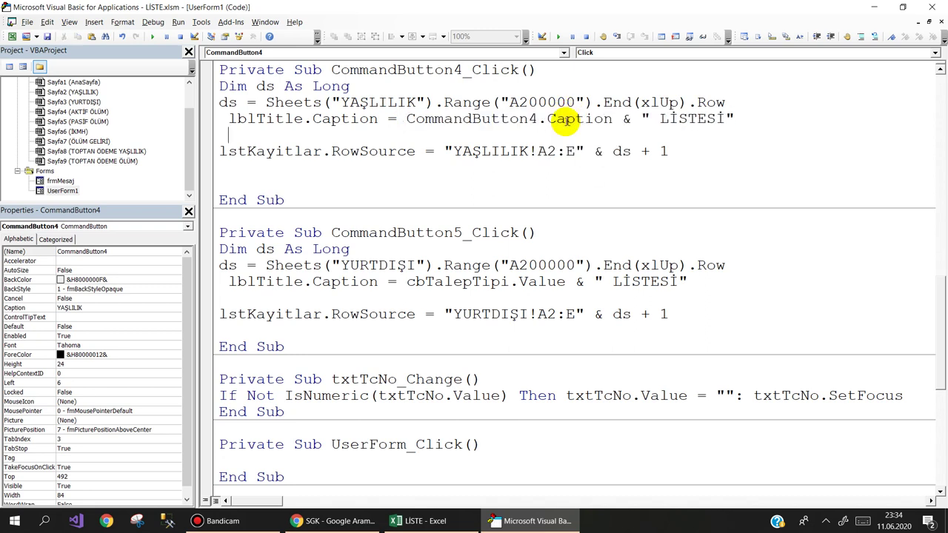
# In CommandButton5_Click, replace cbTalepTipi.Value in the list title with CommandButton5.Caption
pyautogui.doubleClick(62, 190)
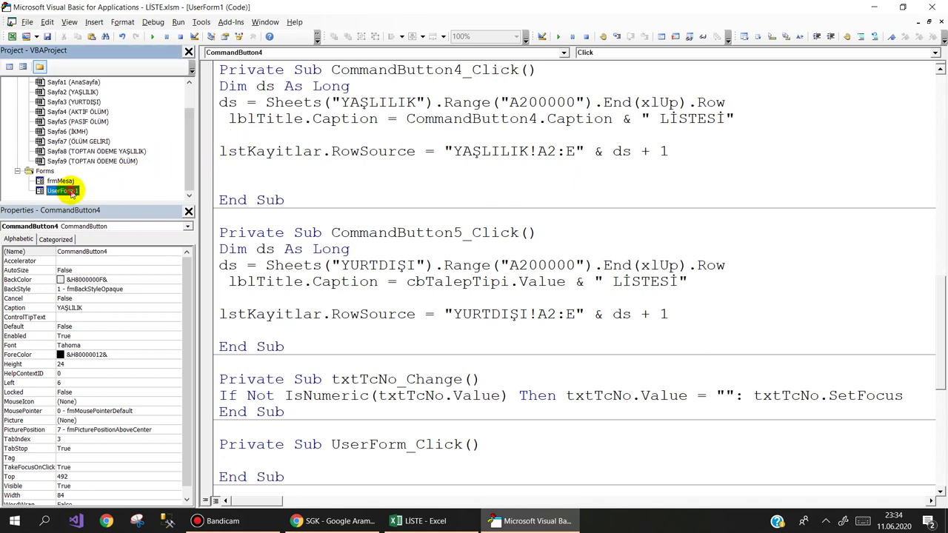
pyautogui.click(322, 475)
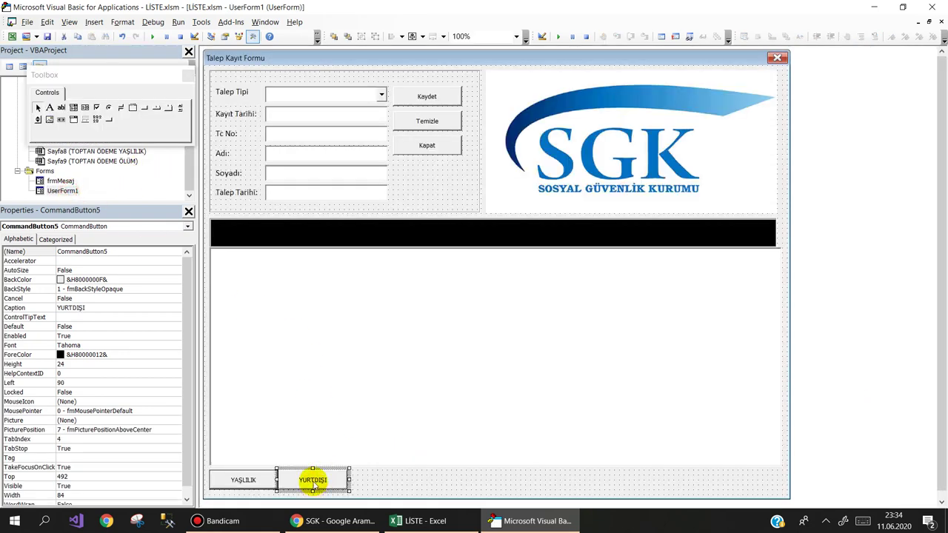
pyautogui.doubleClick(312, 483)
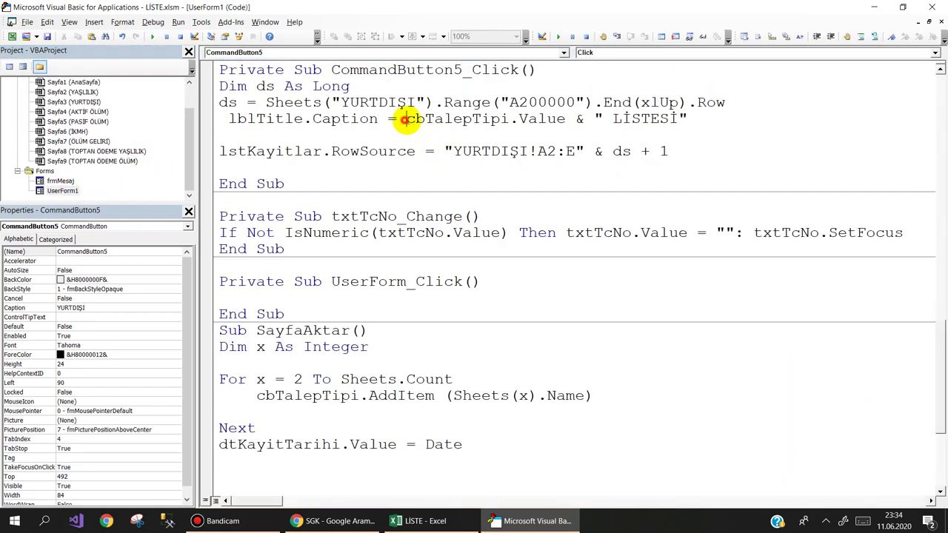
pyautogui.moveTo(406, 120); pyautogui.dragTo(563, 124)
pyautogui.write('CommandButton4')
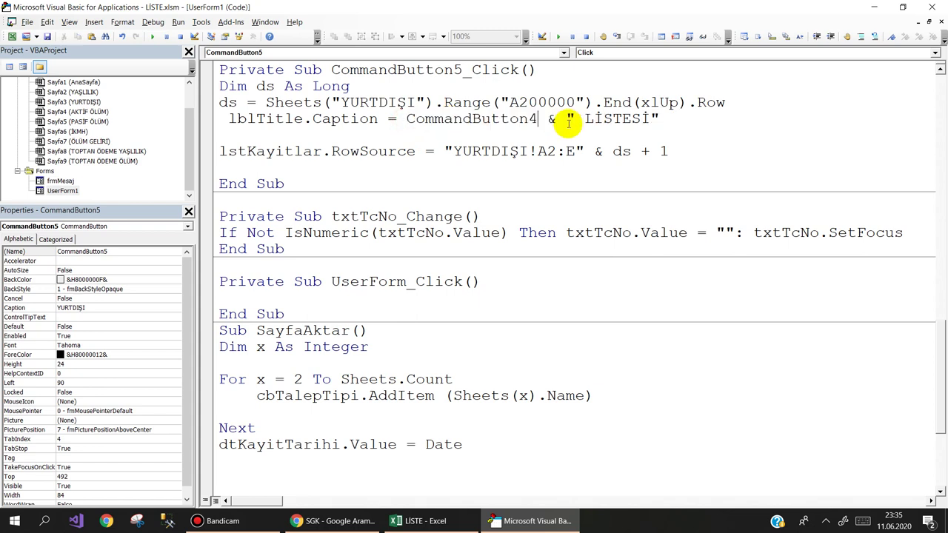
pyautogui.write('.')
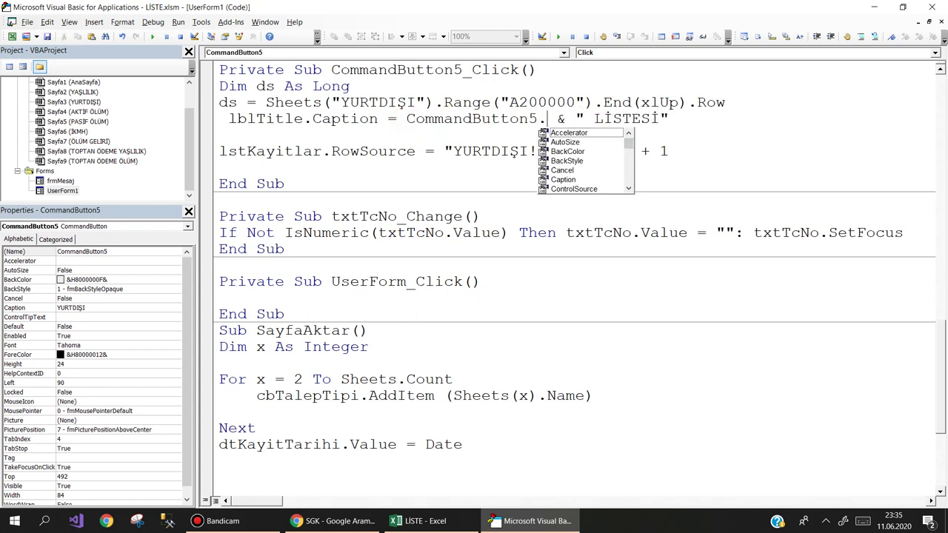
pyautogui.write('Caption')
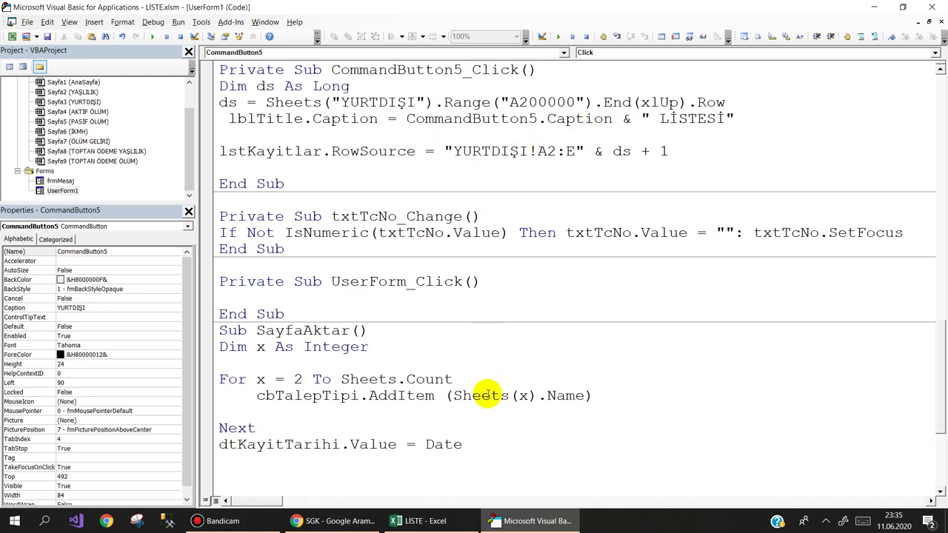
# Test the Talep Kayıt Formu in Excel by loading the YAŞLILIK and YURTDIŞI lists, then close it
pyautogui.click(426, 520)
pyautogui.click(194, 254)
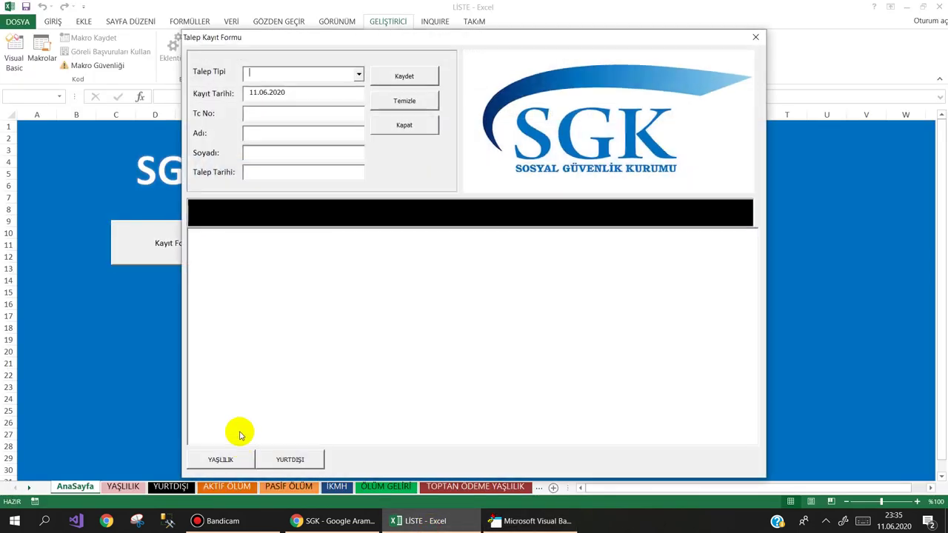
pyautogui.click(221, 457)
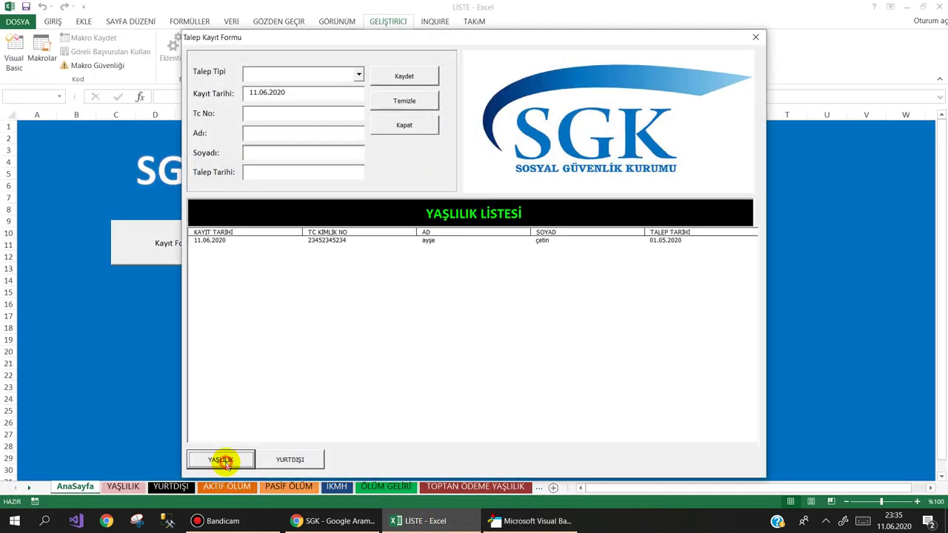
pyautogui.click(290, 457)
pyautogui.click(242, 455)
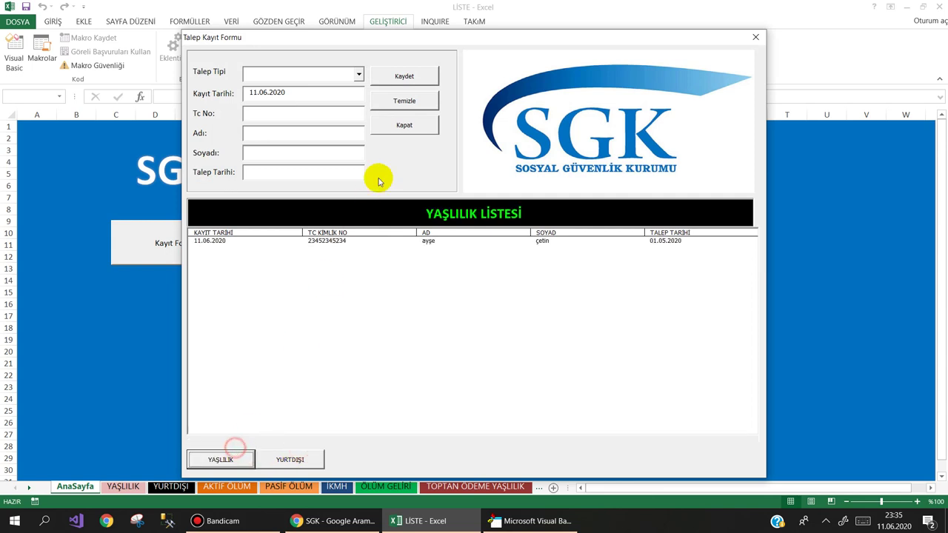
pyautogui.click(407, 124)
pyautogui.click(230, 522)
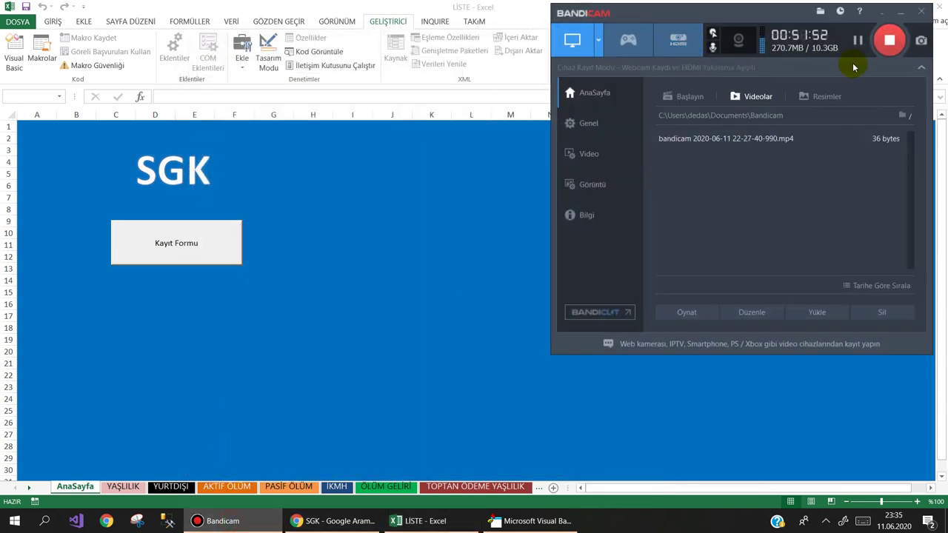